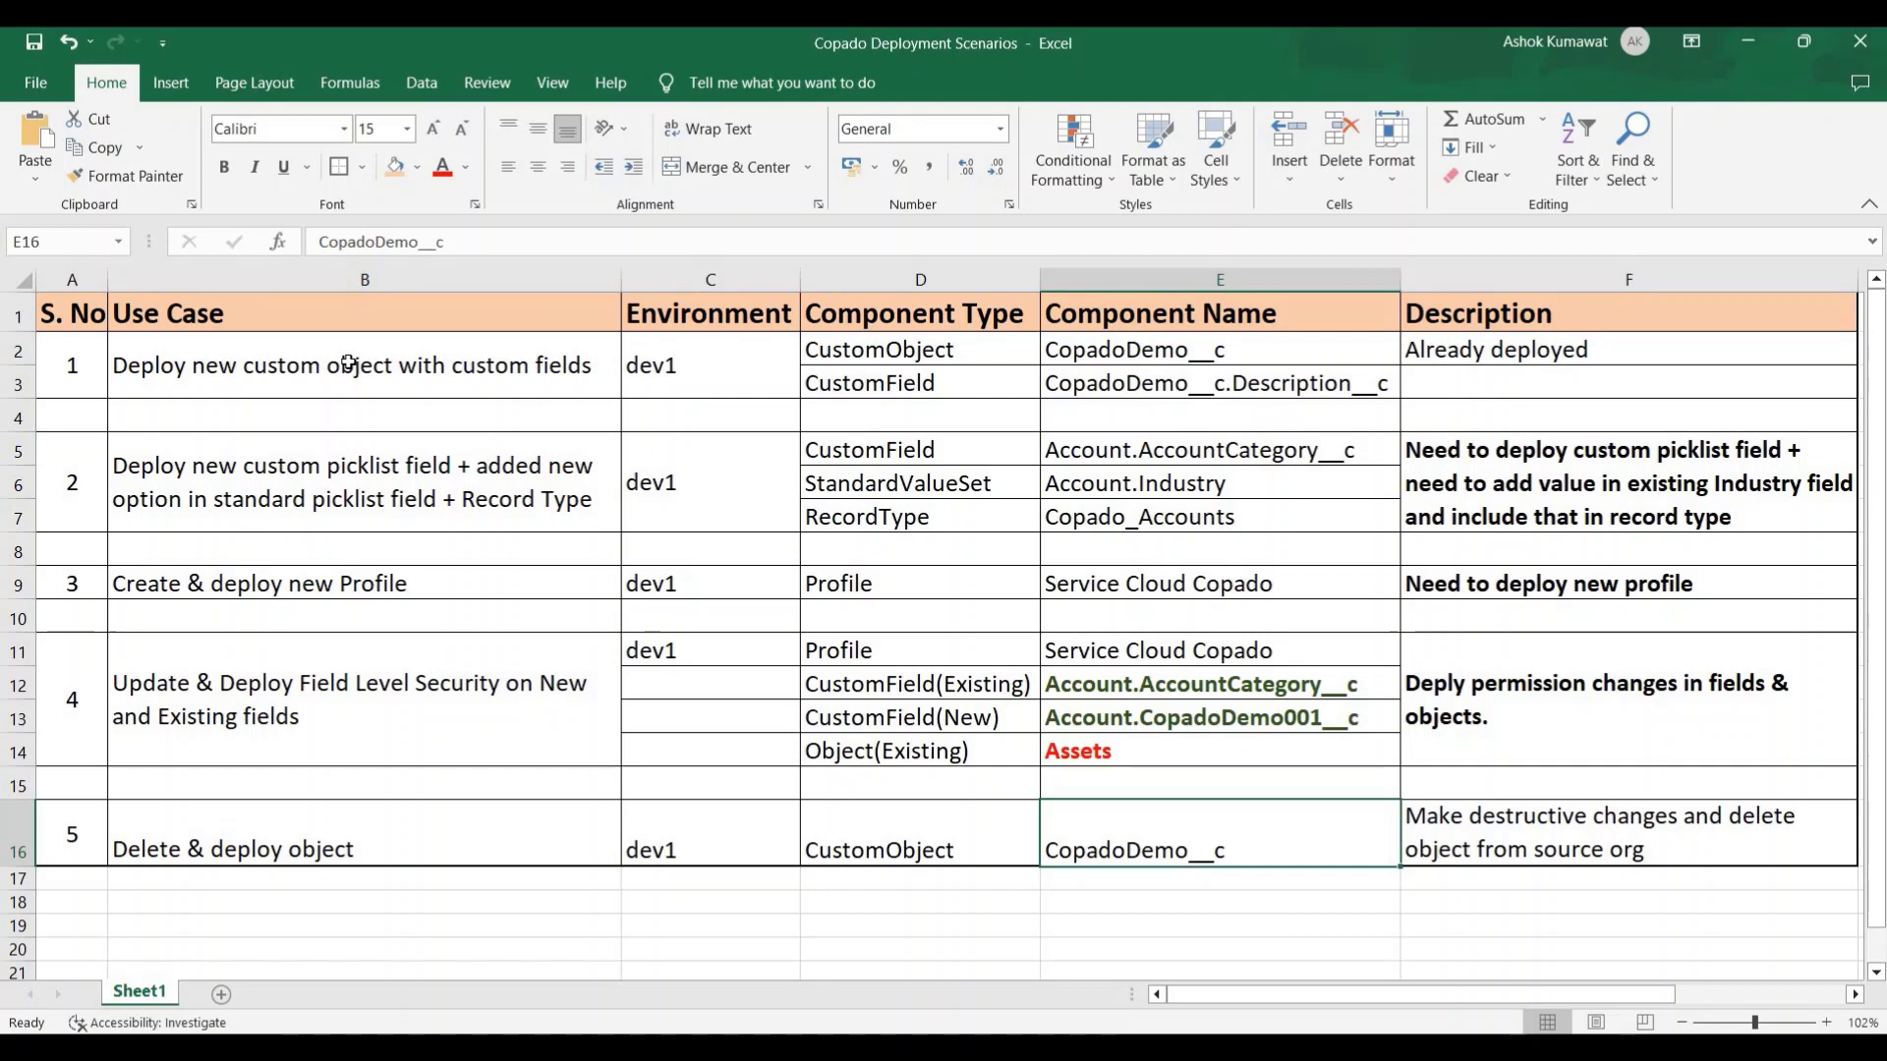
Review the Copado deployment use cases listed in the Use Case column, from the picklist field case to the object deletion case.
left_click(258, 462)
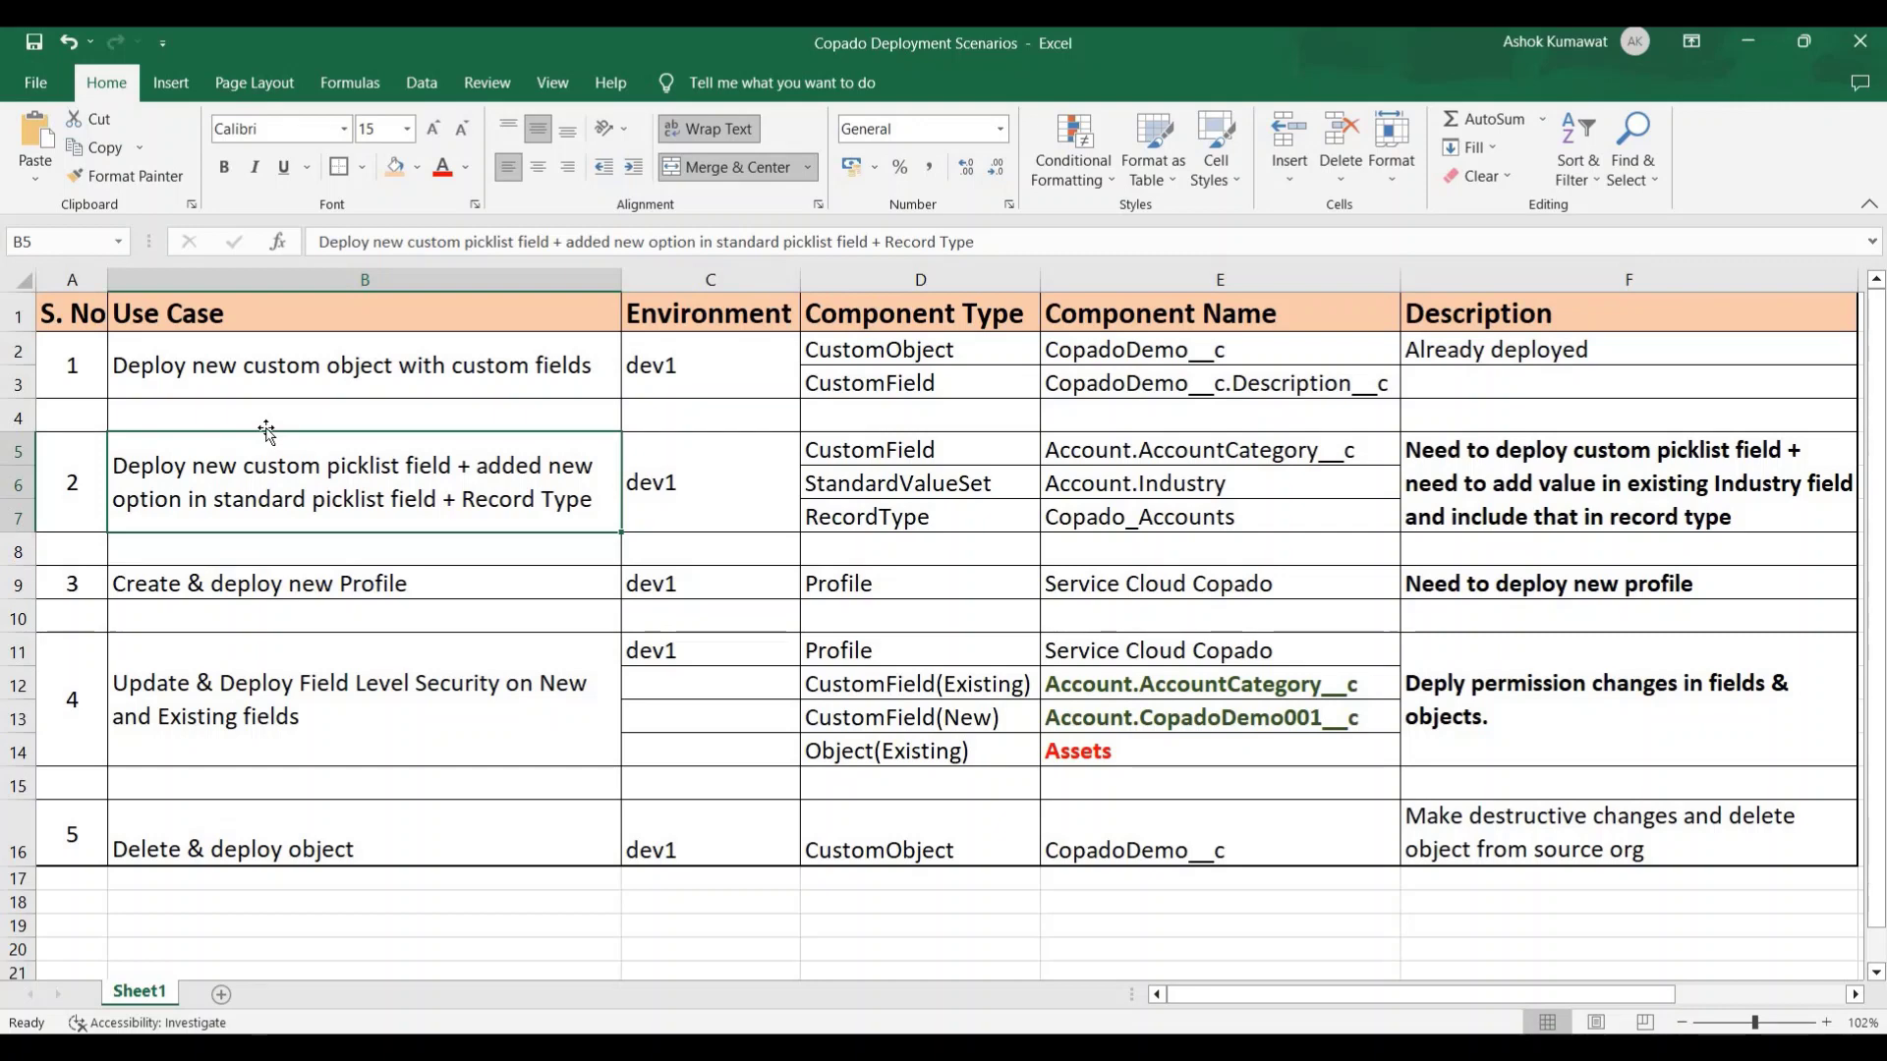
key("Down")
key("Down")
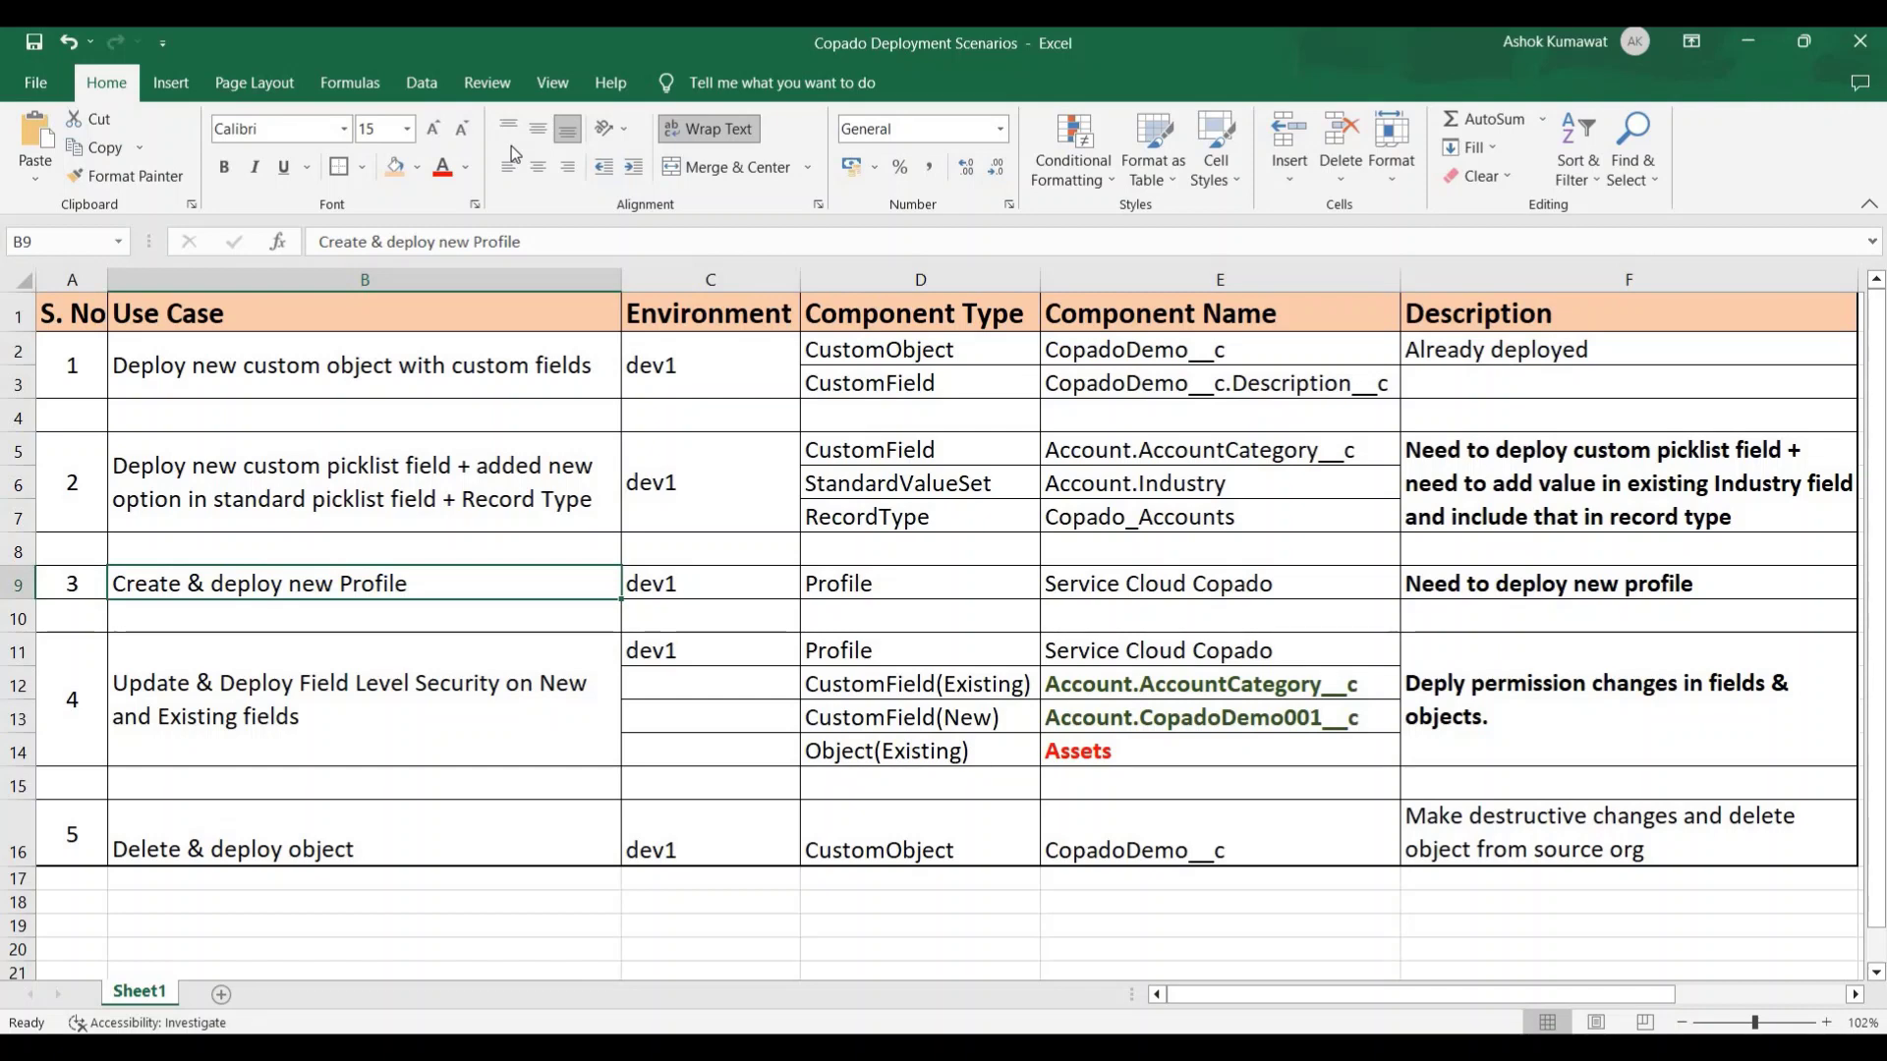
key("Down")
key("Down")
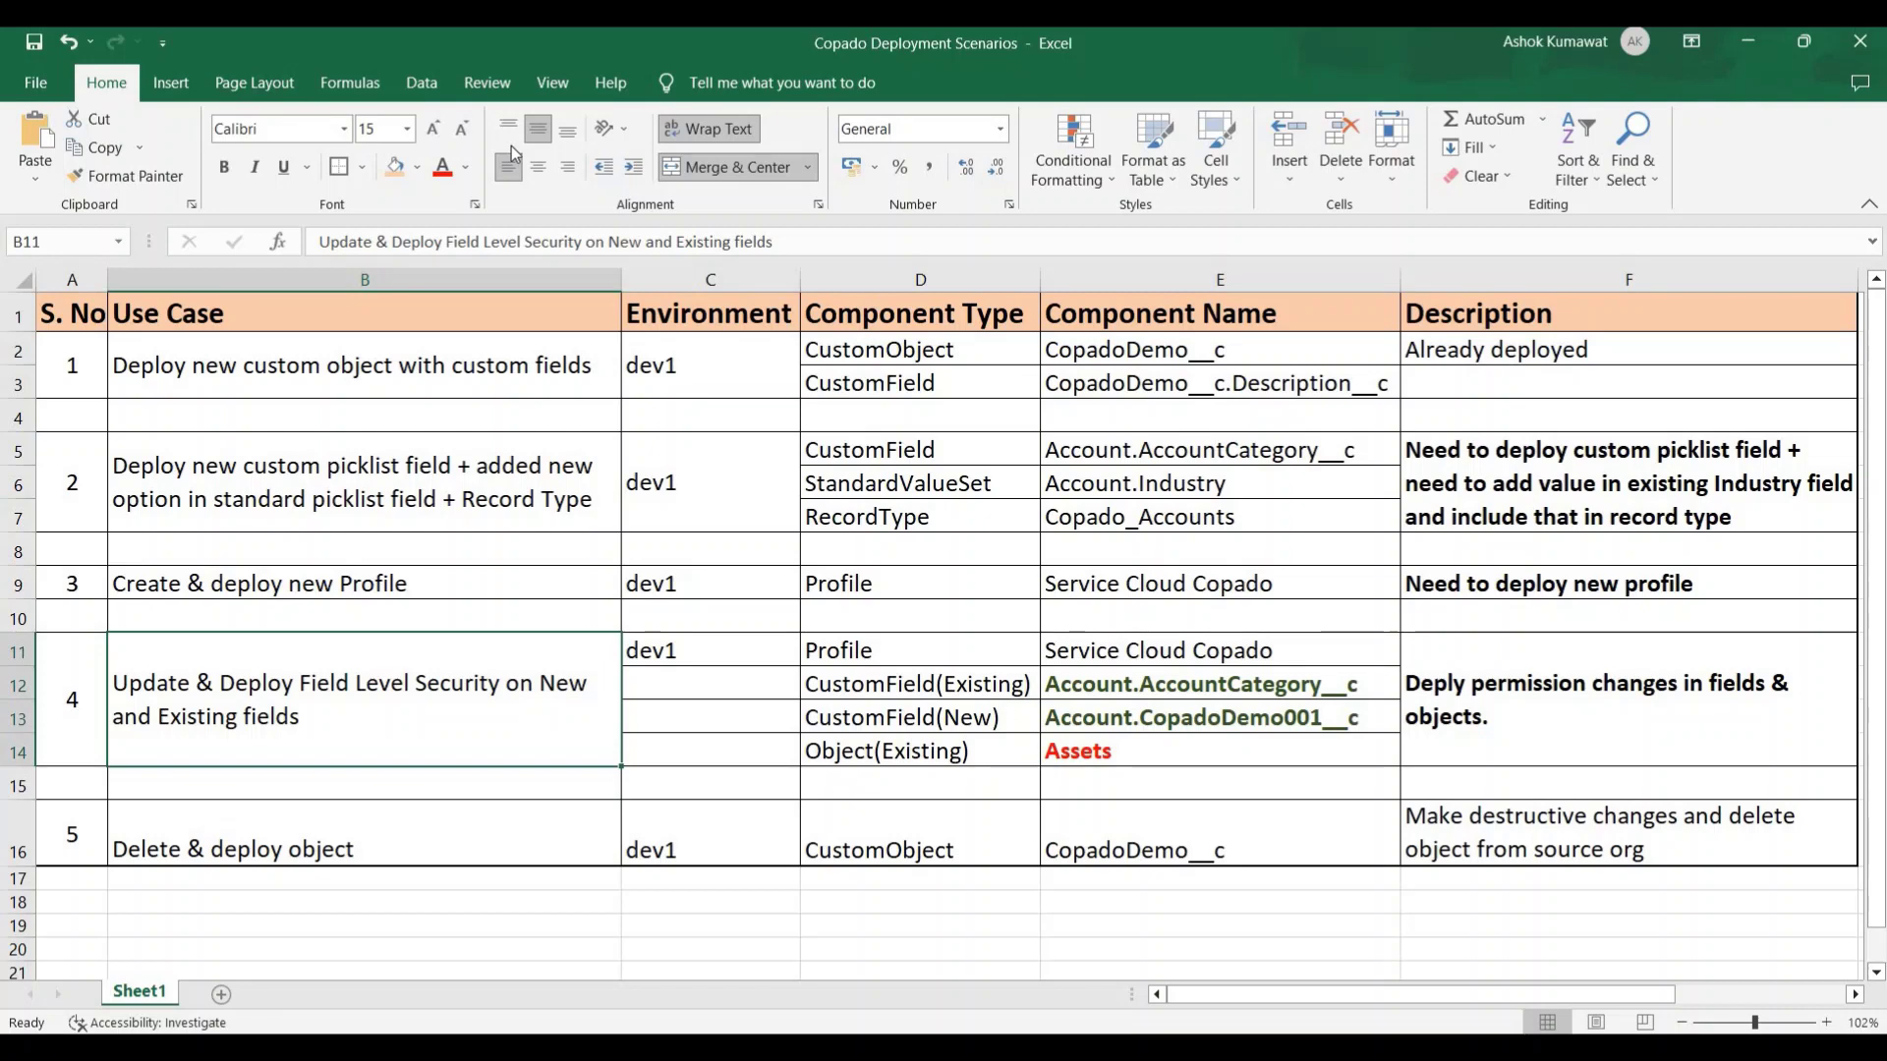
key("Down")
key("Down")
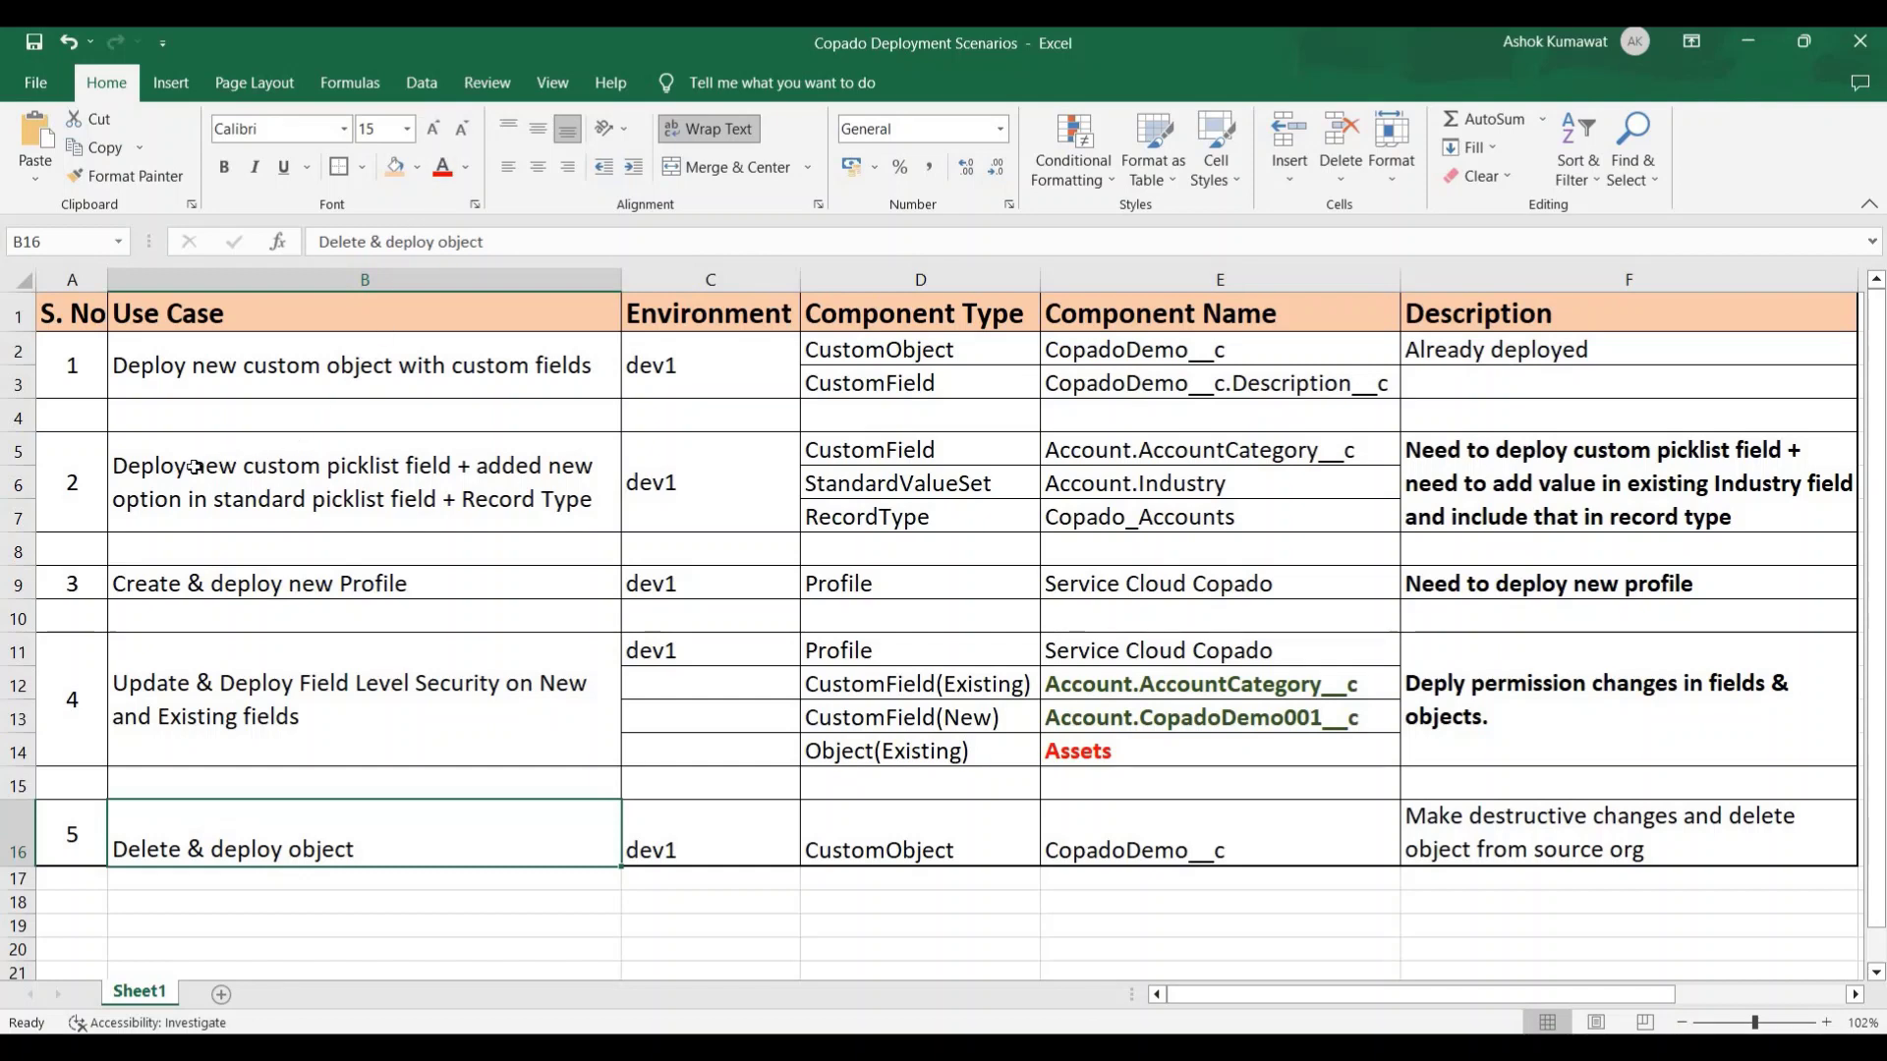
left_click_drag(70, 466, 295, 481)
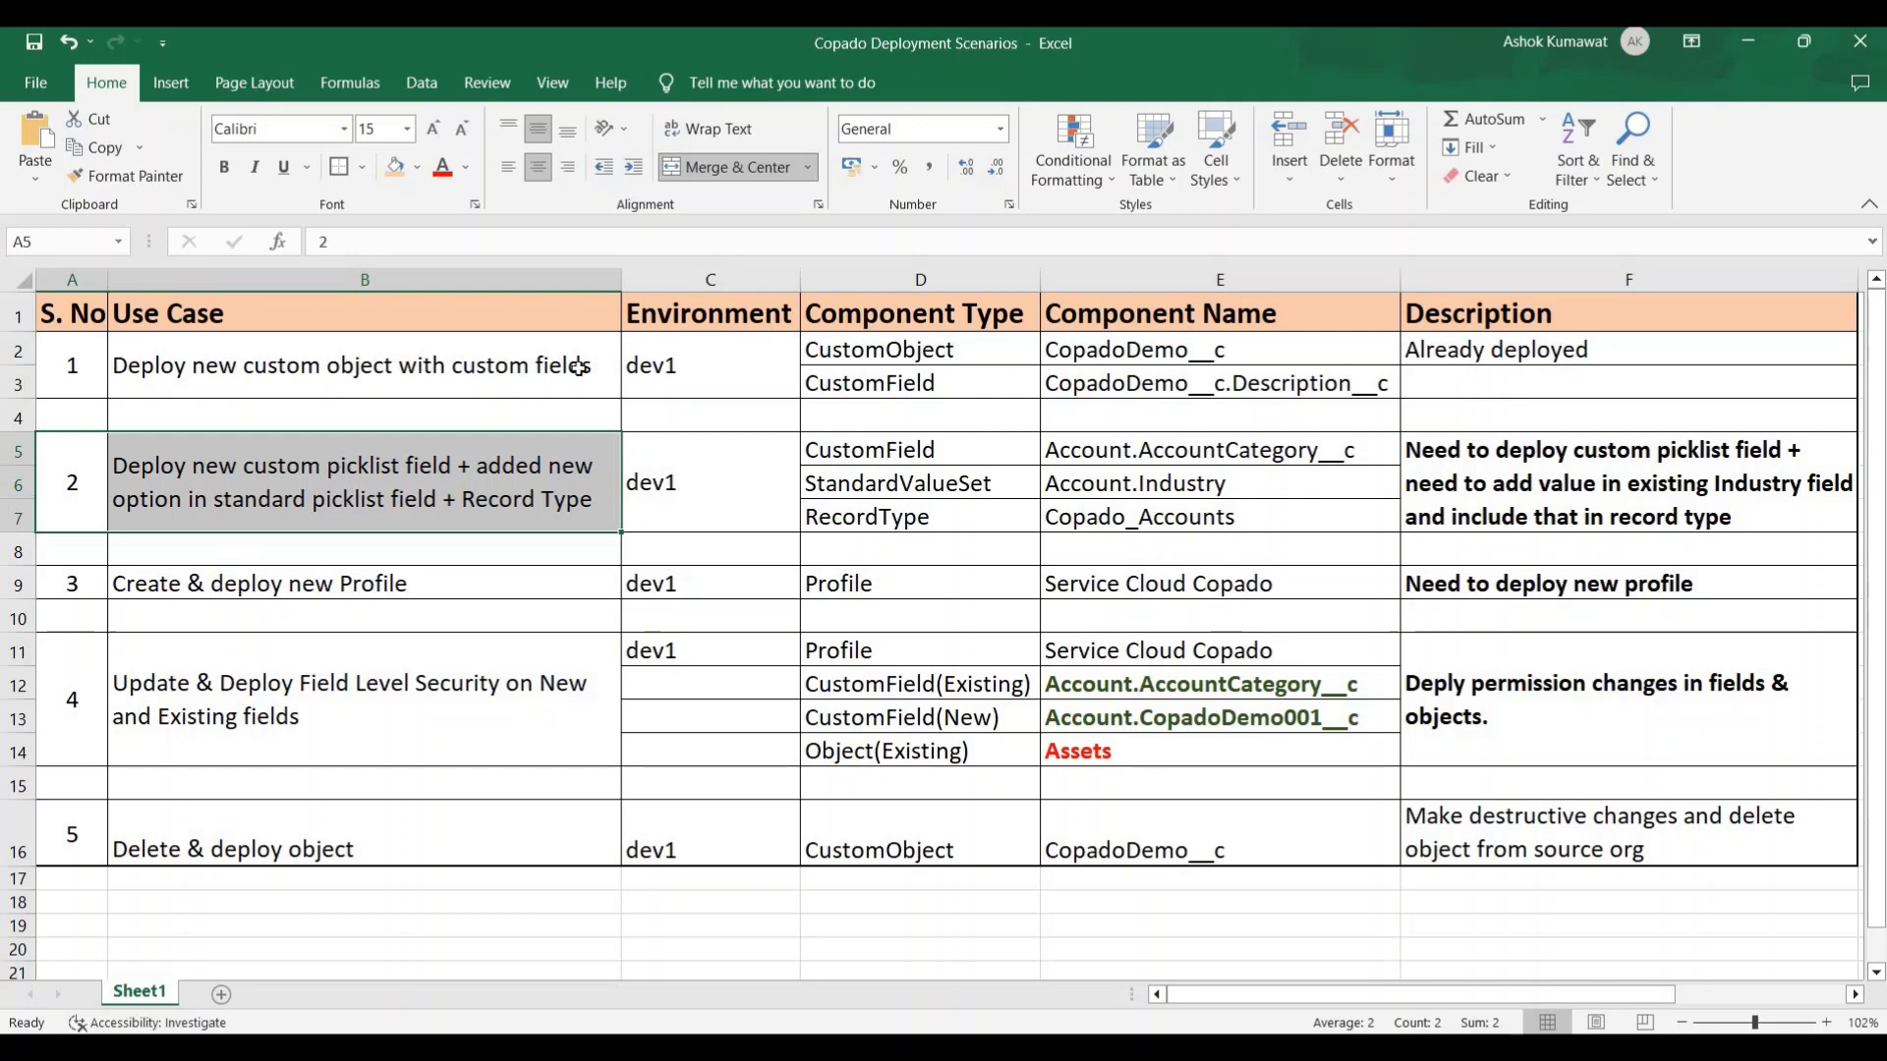
Examine the custom object and custom field components listed for use case 1.
left_click(1088, 349)
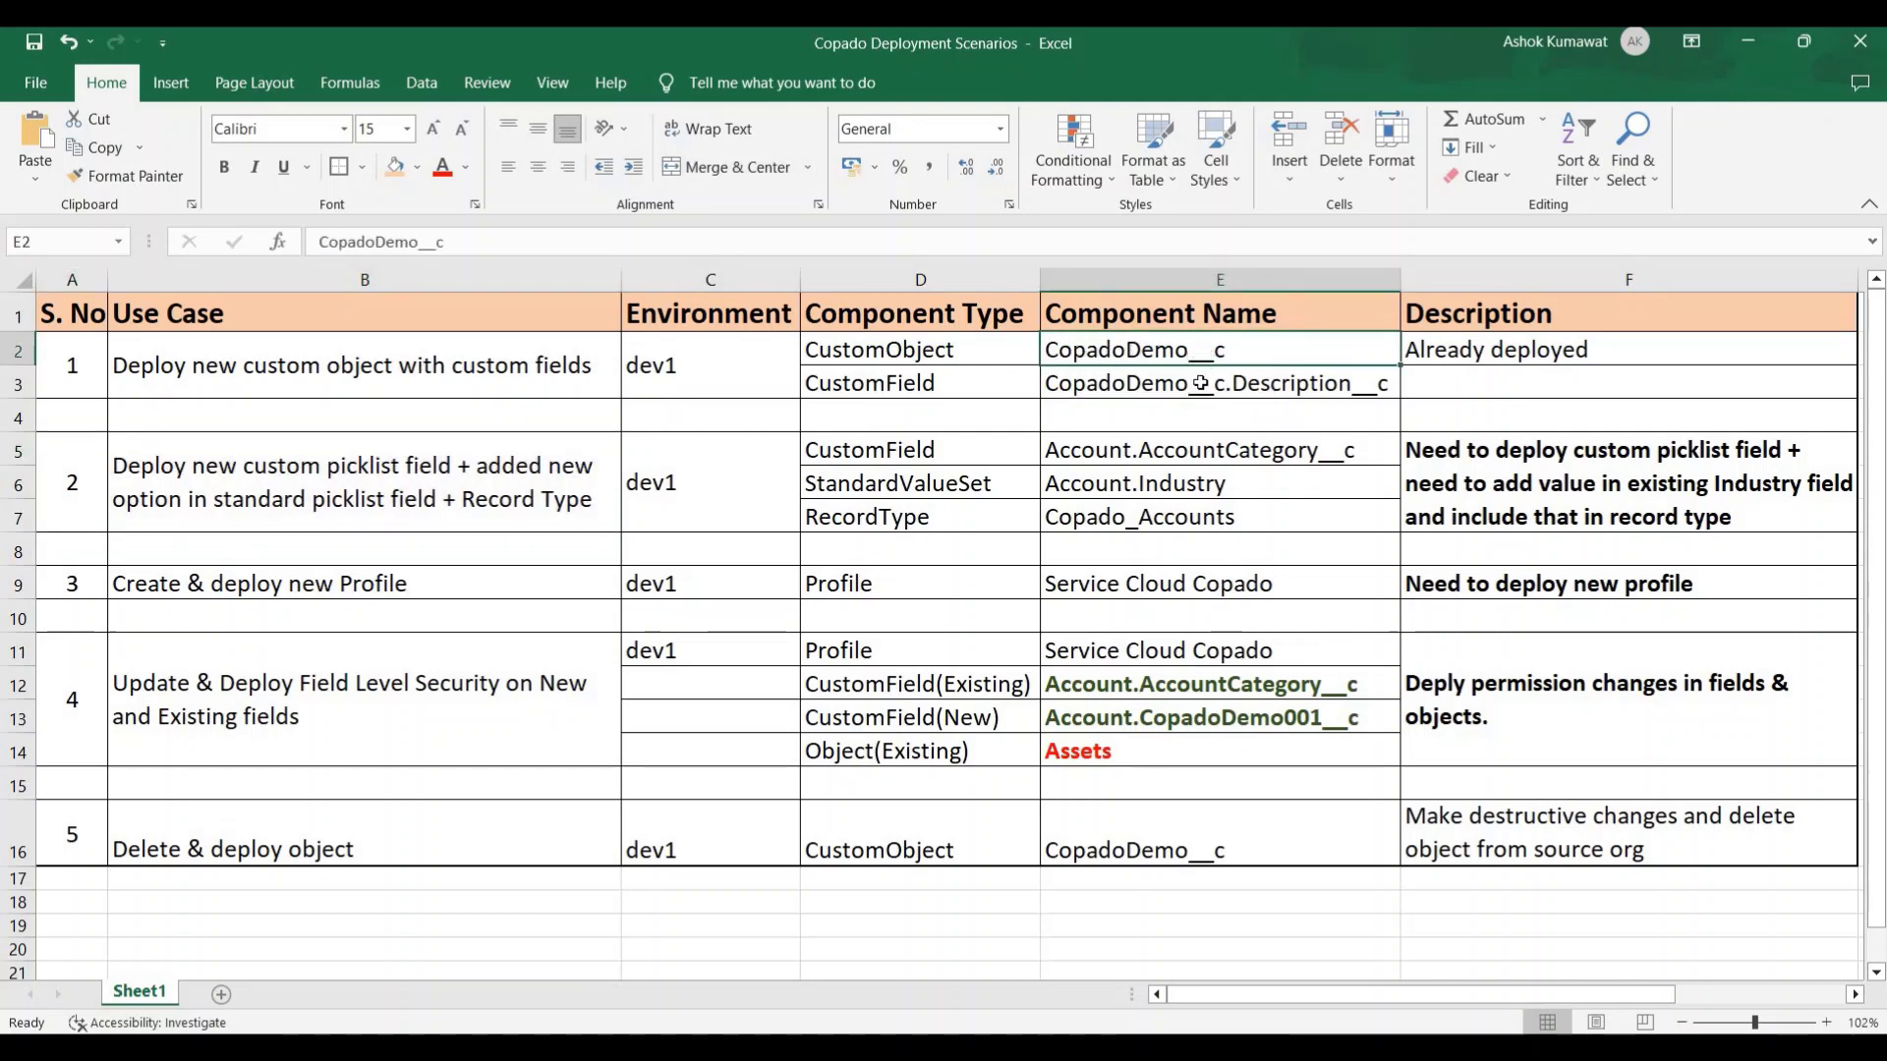
left_click(1123, 391)
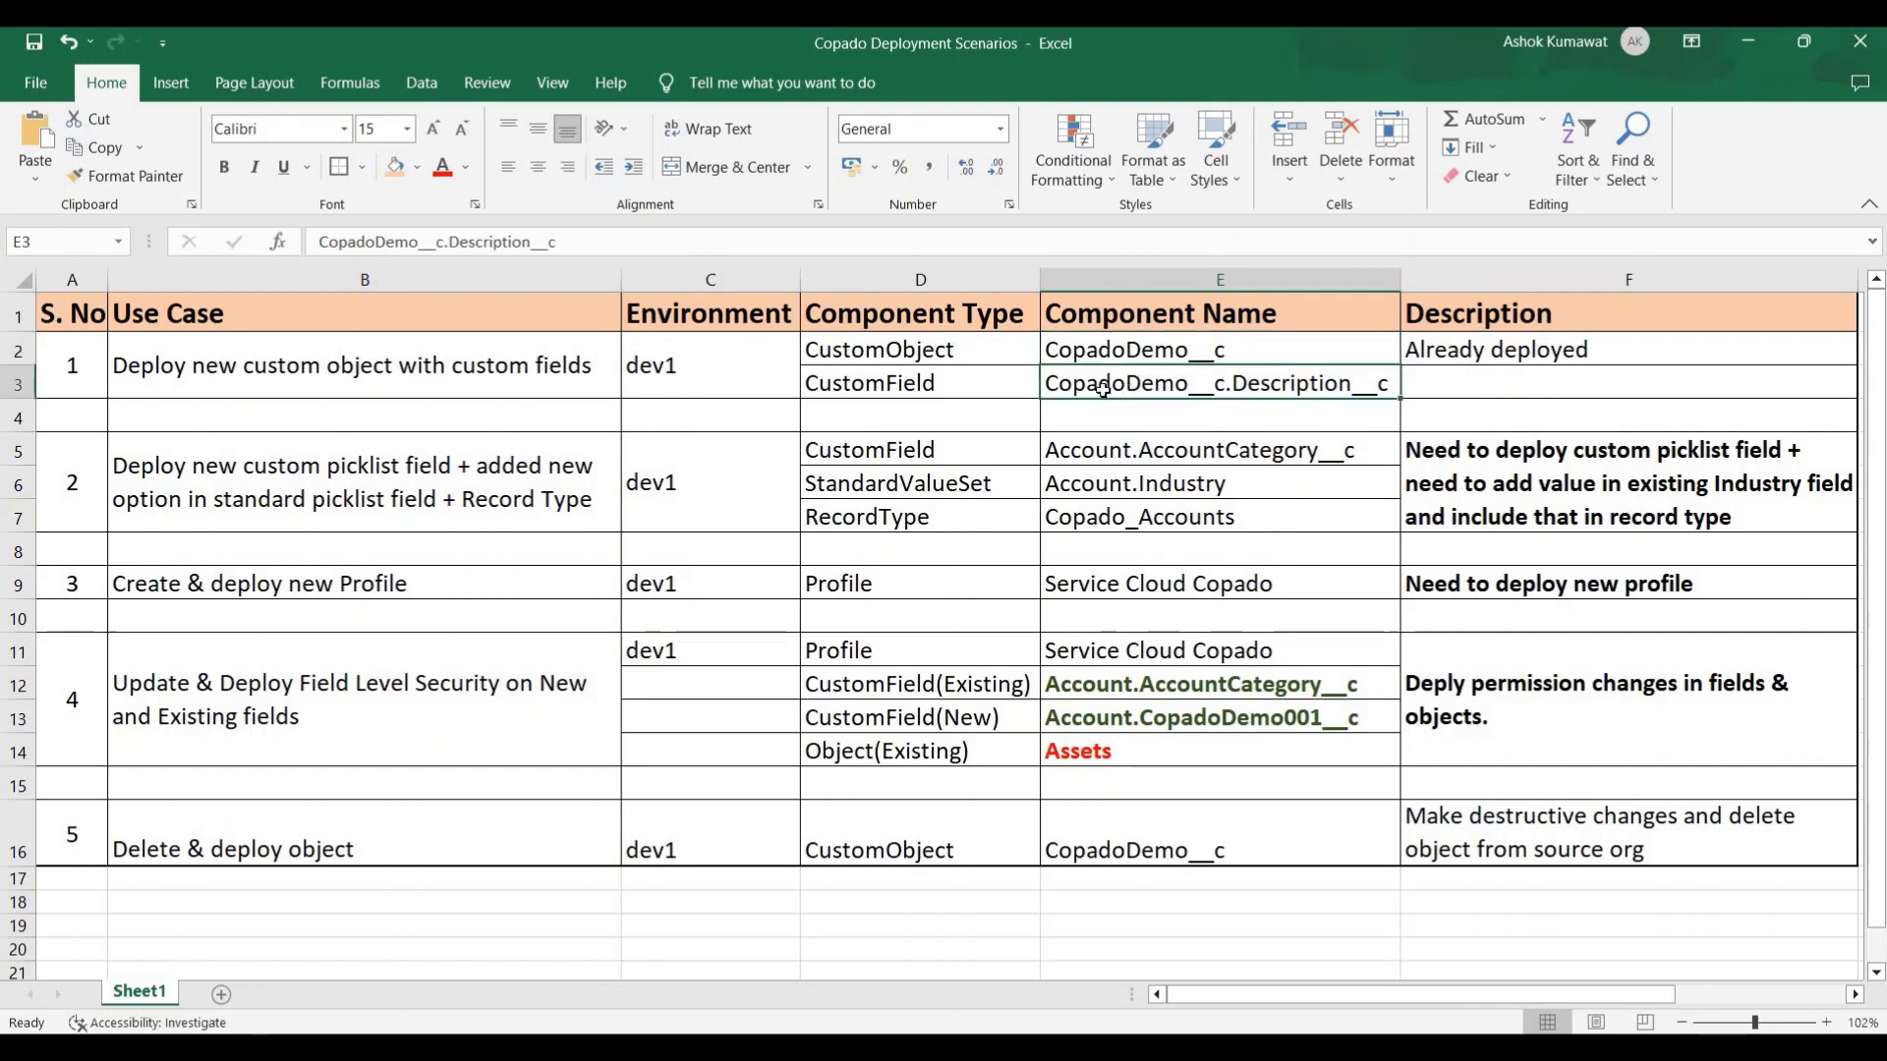
left_click(18, 351)
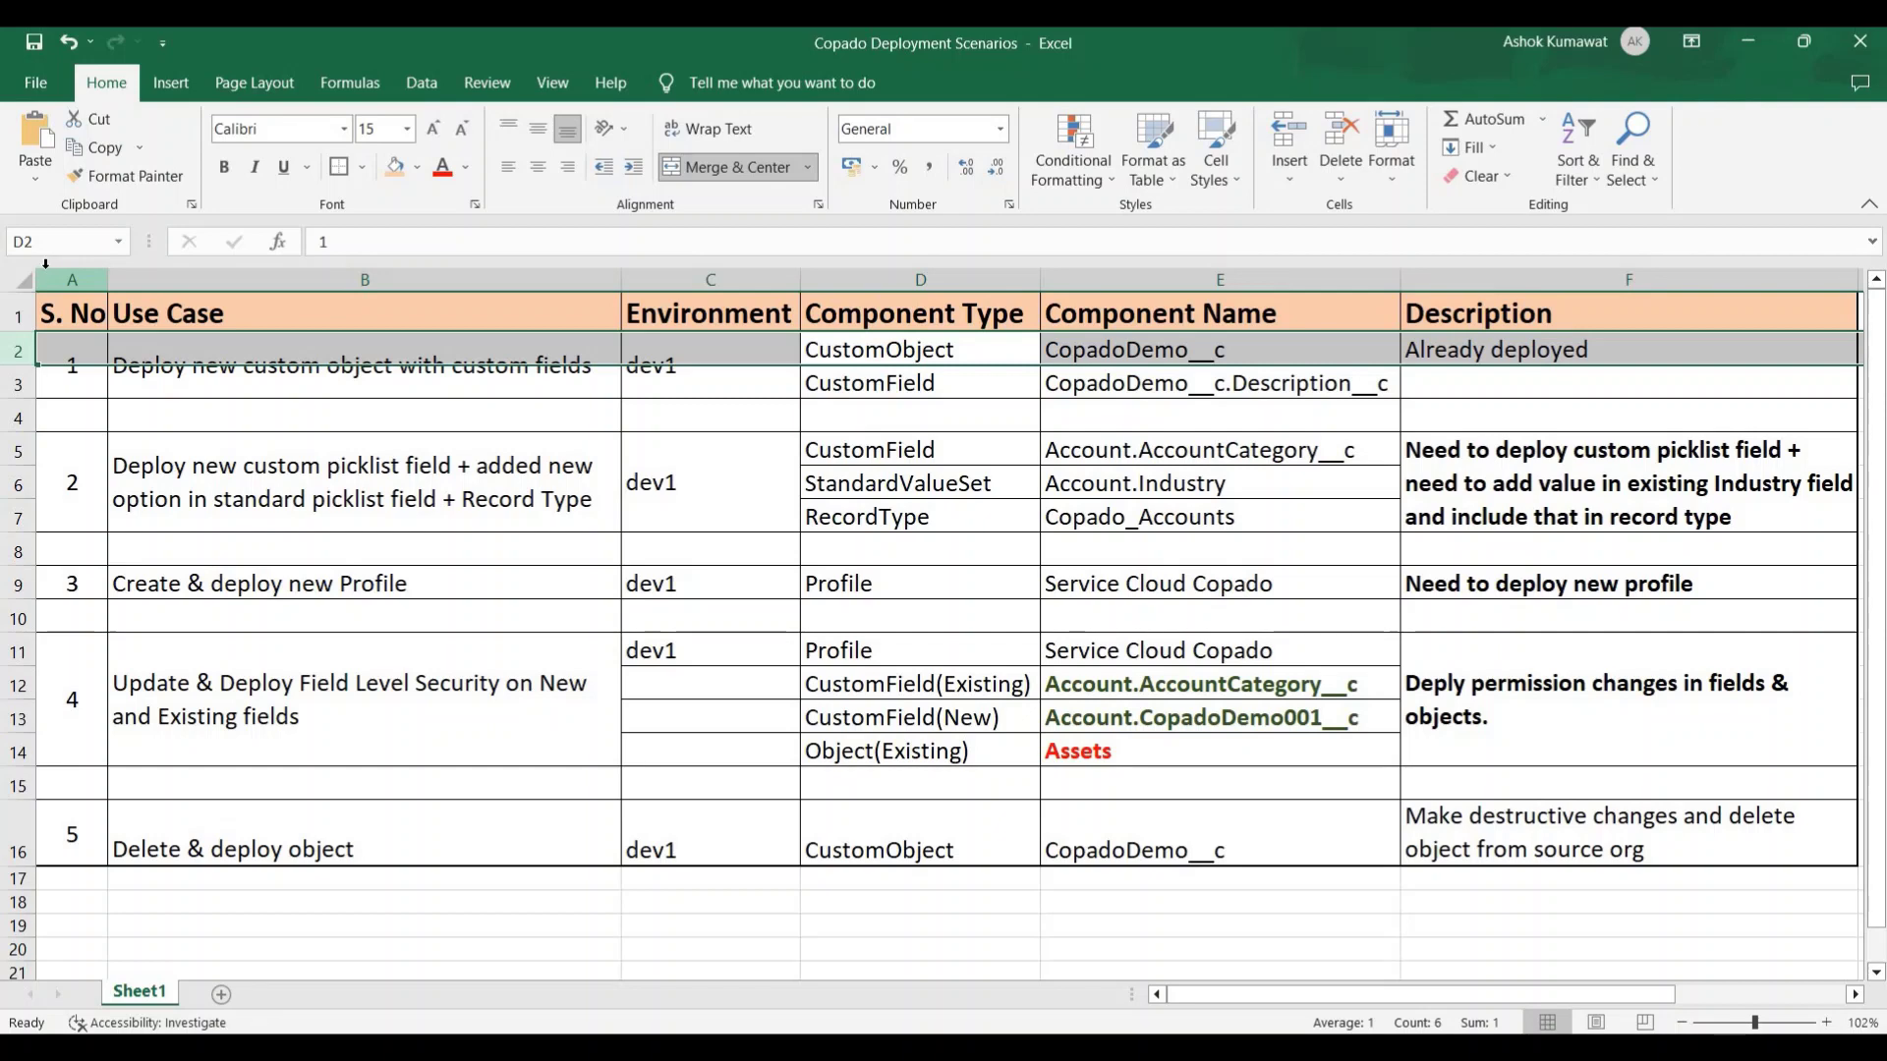
left_click(14, 385)
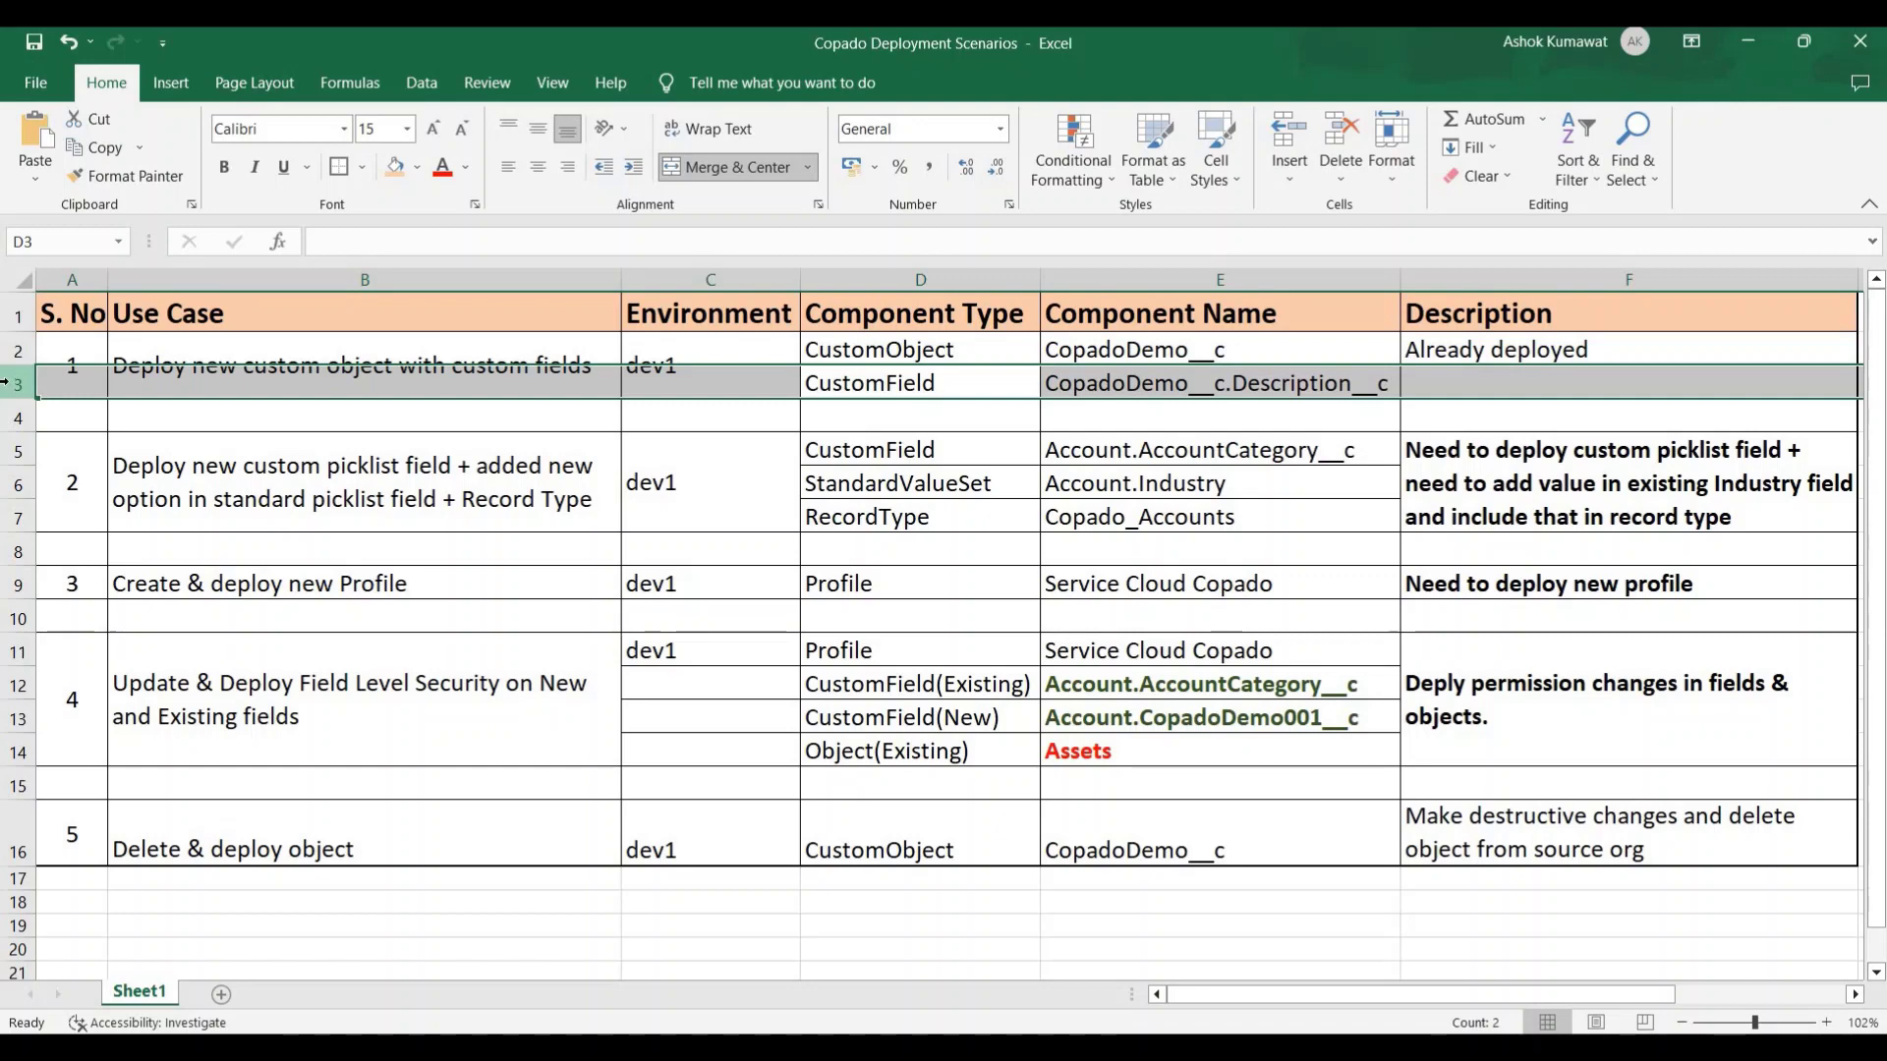
Examine use case 2 and its component names: the account category field, the Industry value set and the Copado_Accounts record type.
left_click(17, 450)
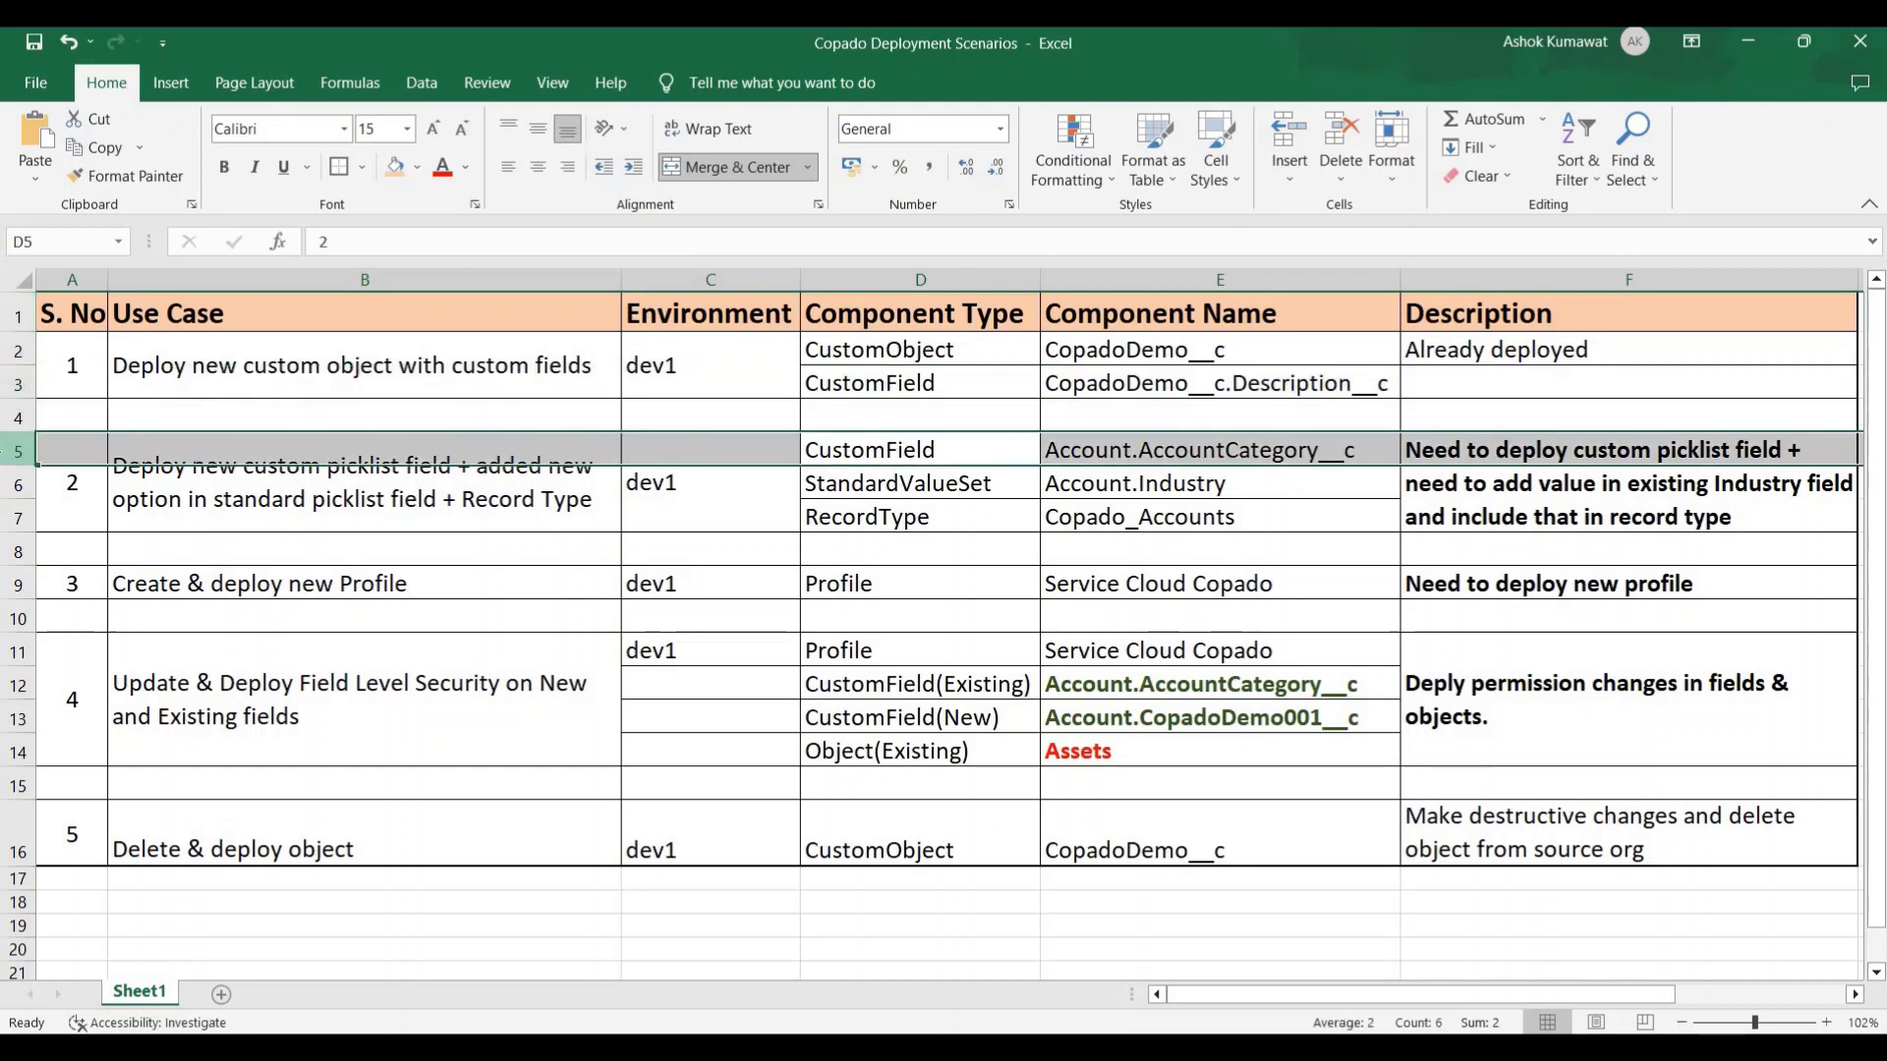
left_click(118, 486)
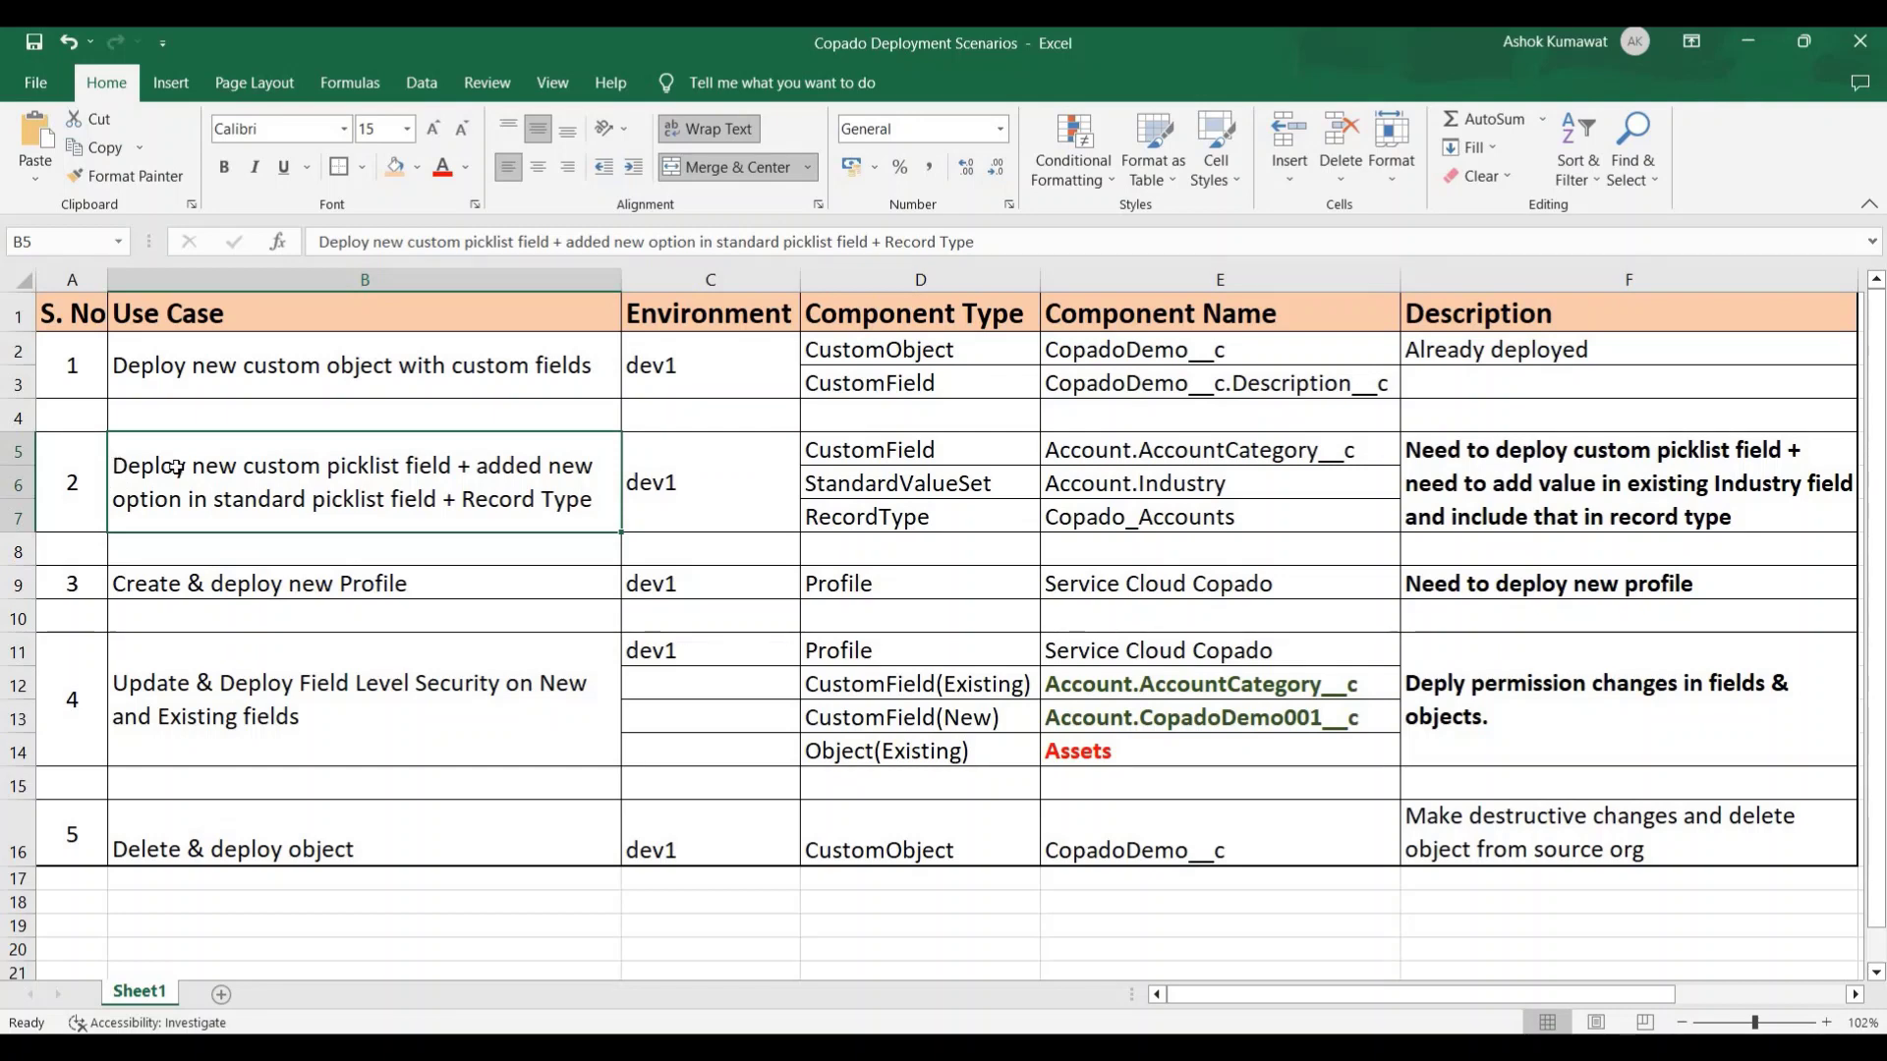
left_click(1113, 448)
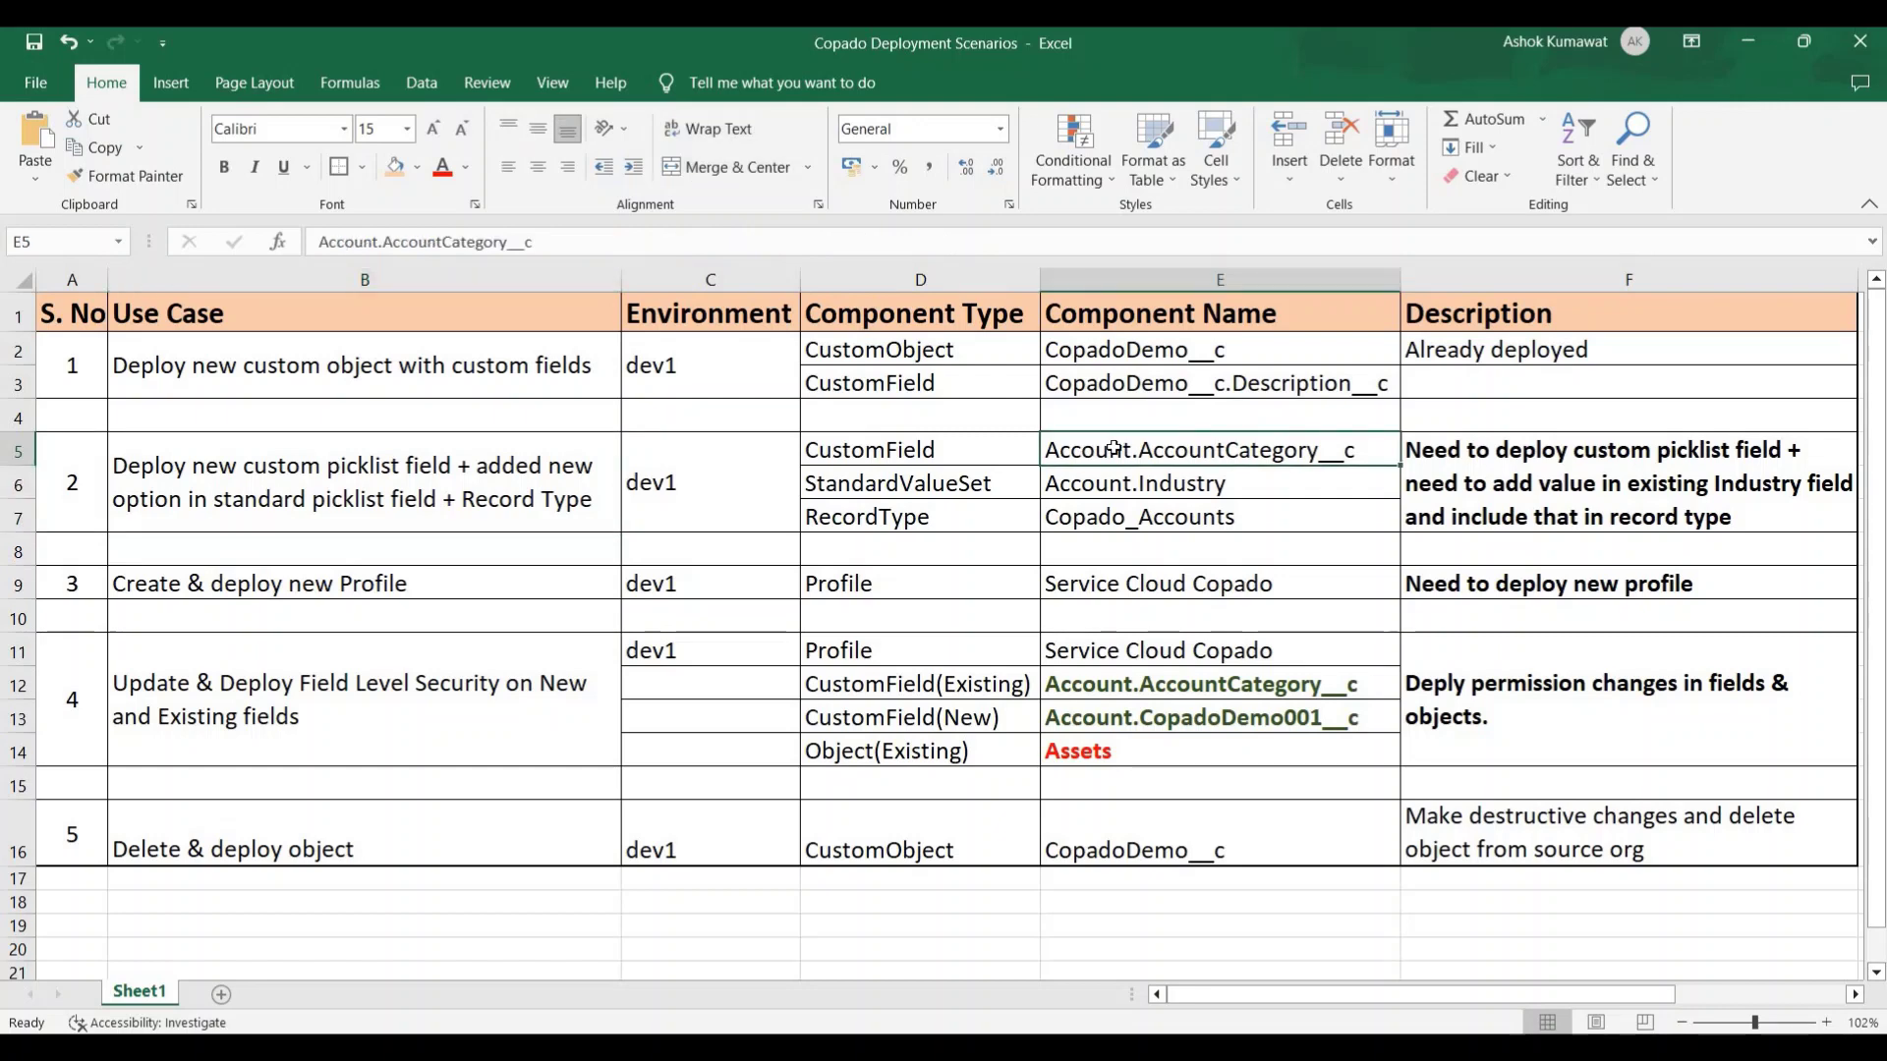
left_click(1162, 482)
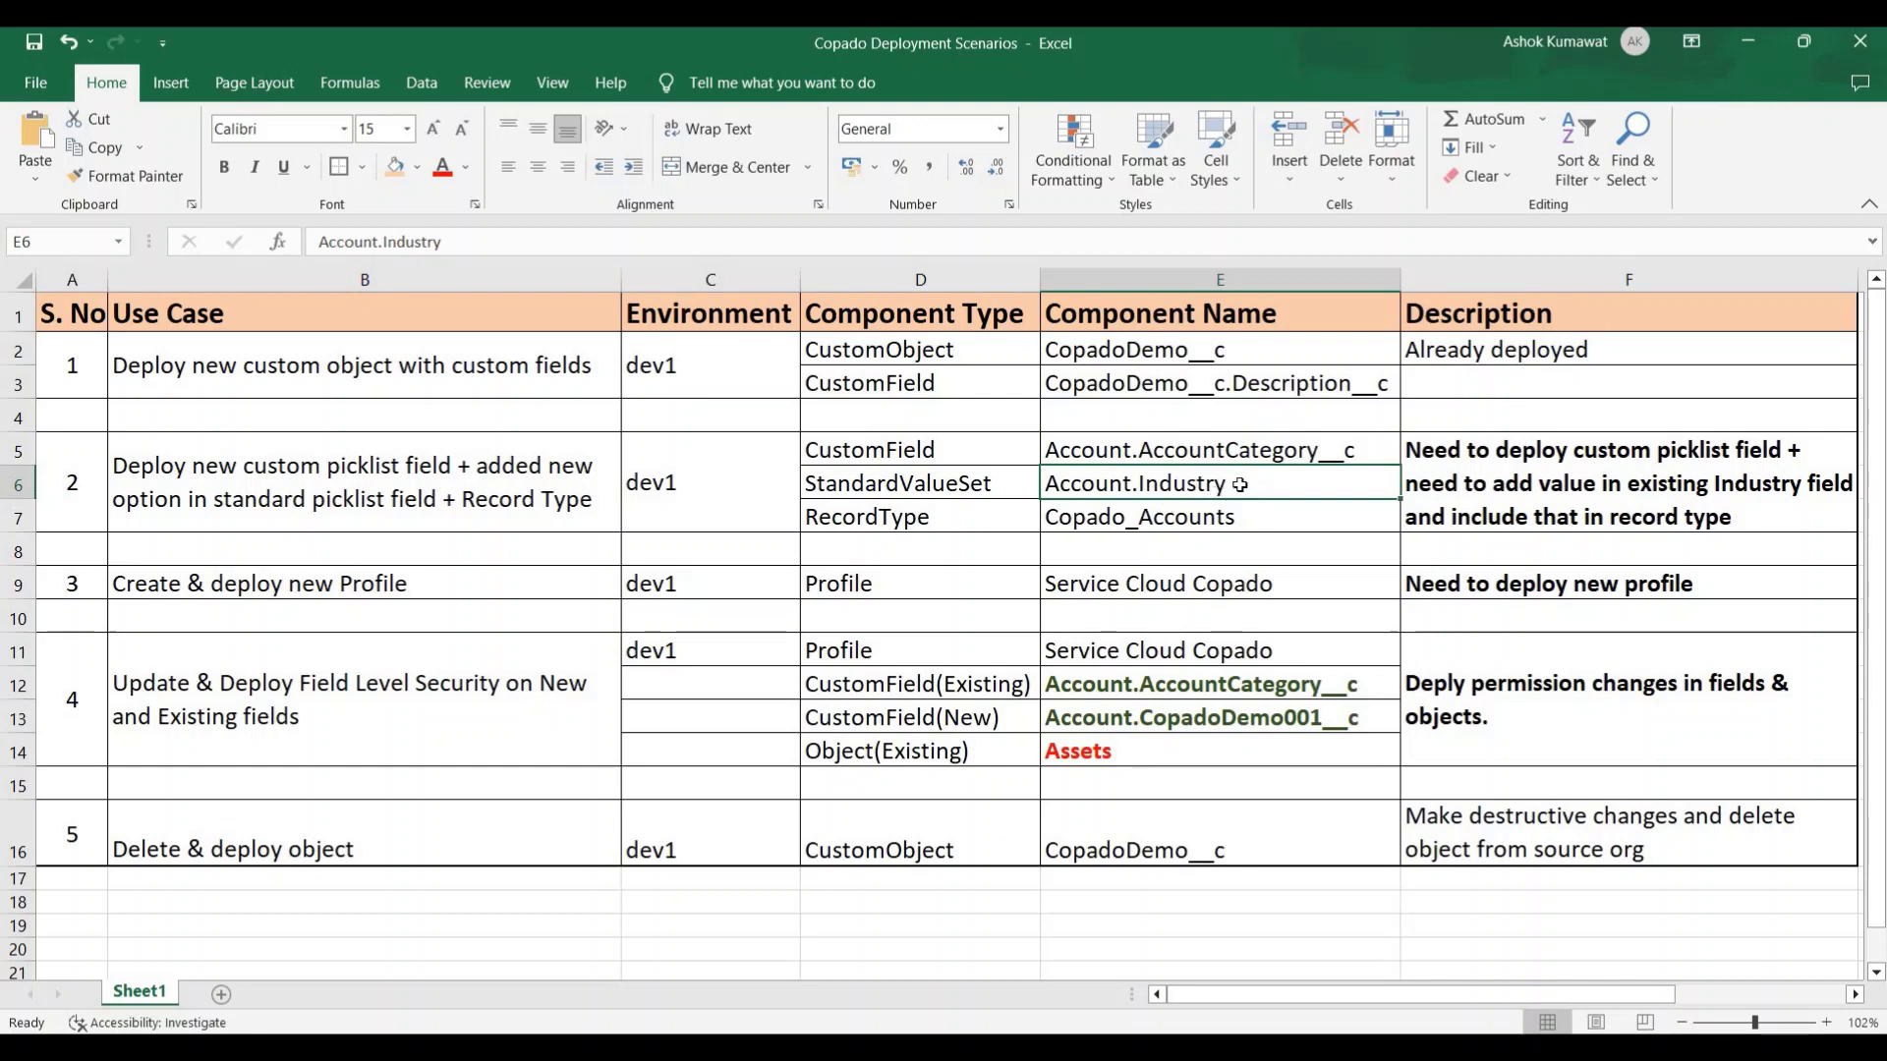
left_click(1189, 521)
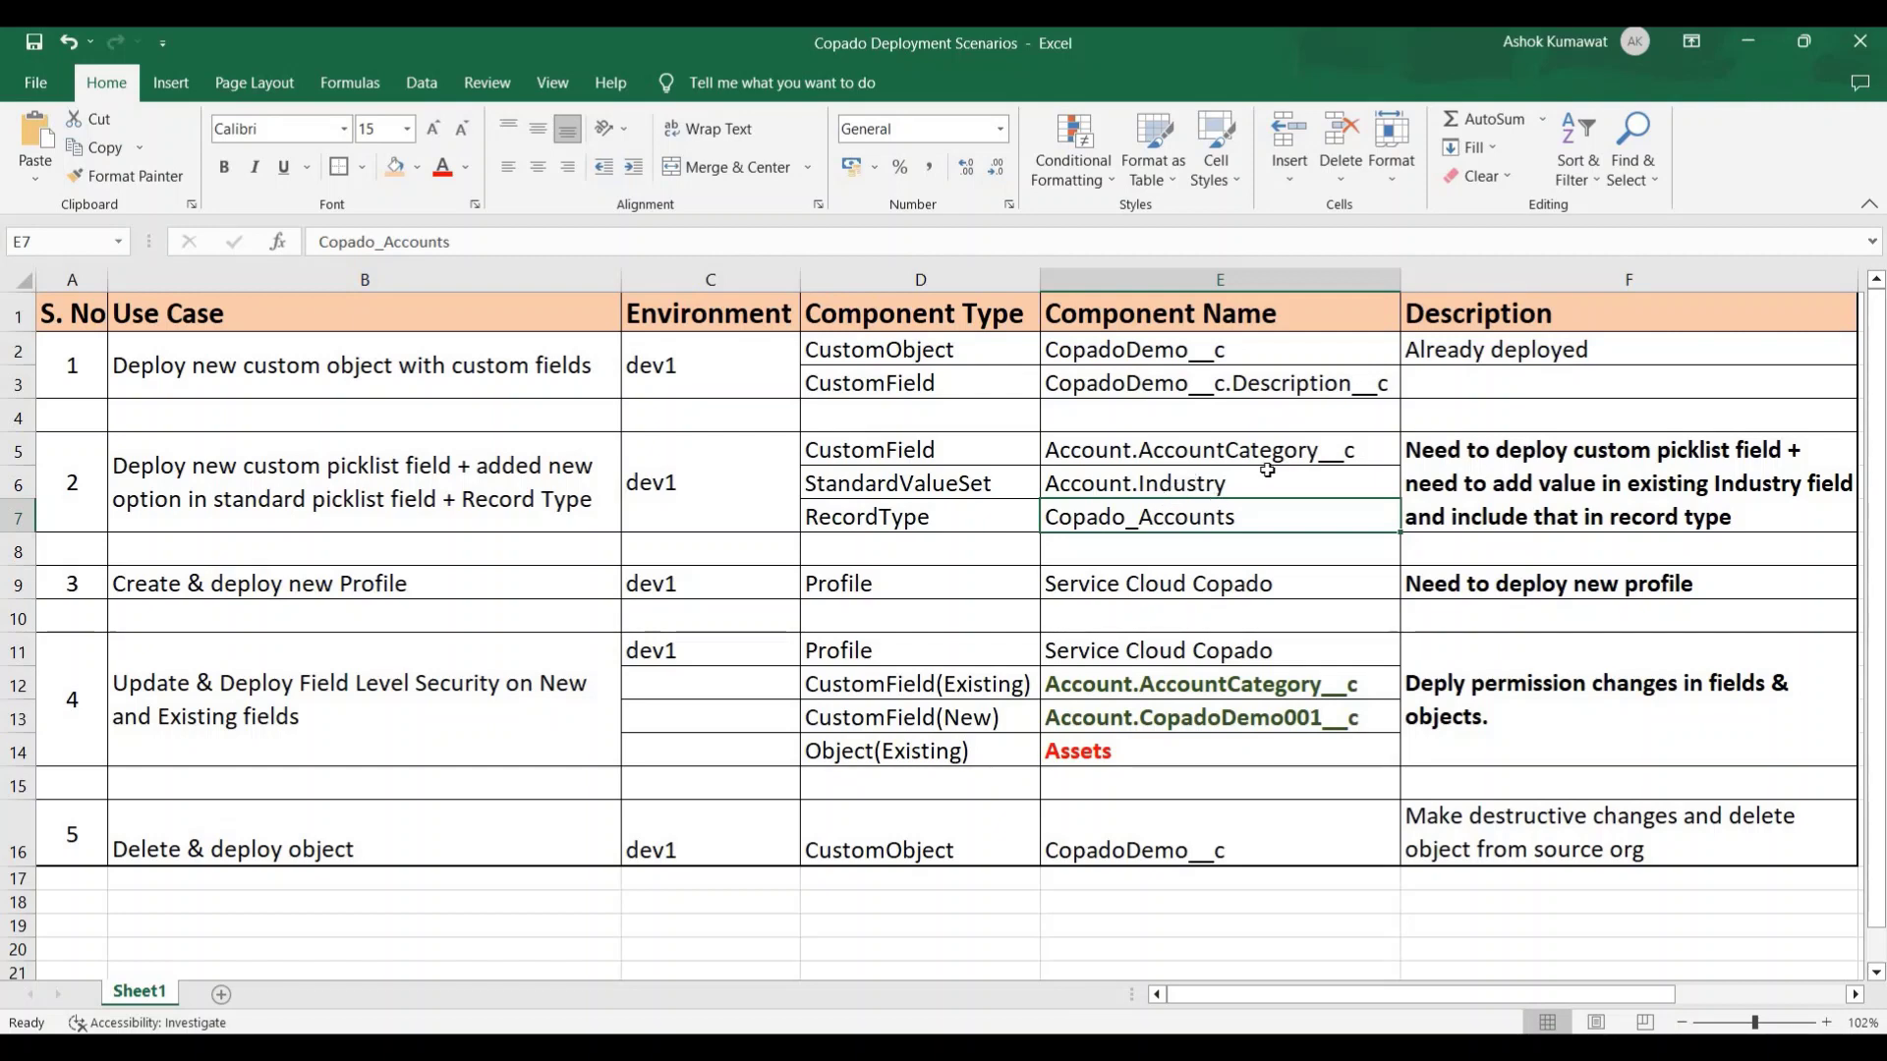
left_click(1110, 442)
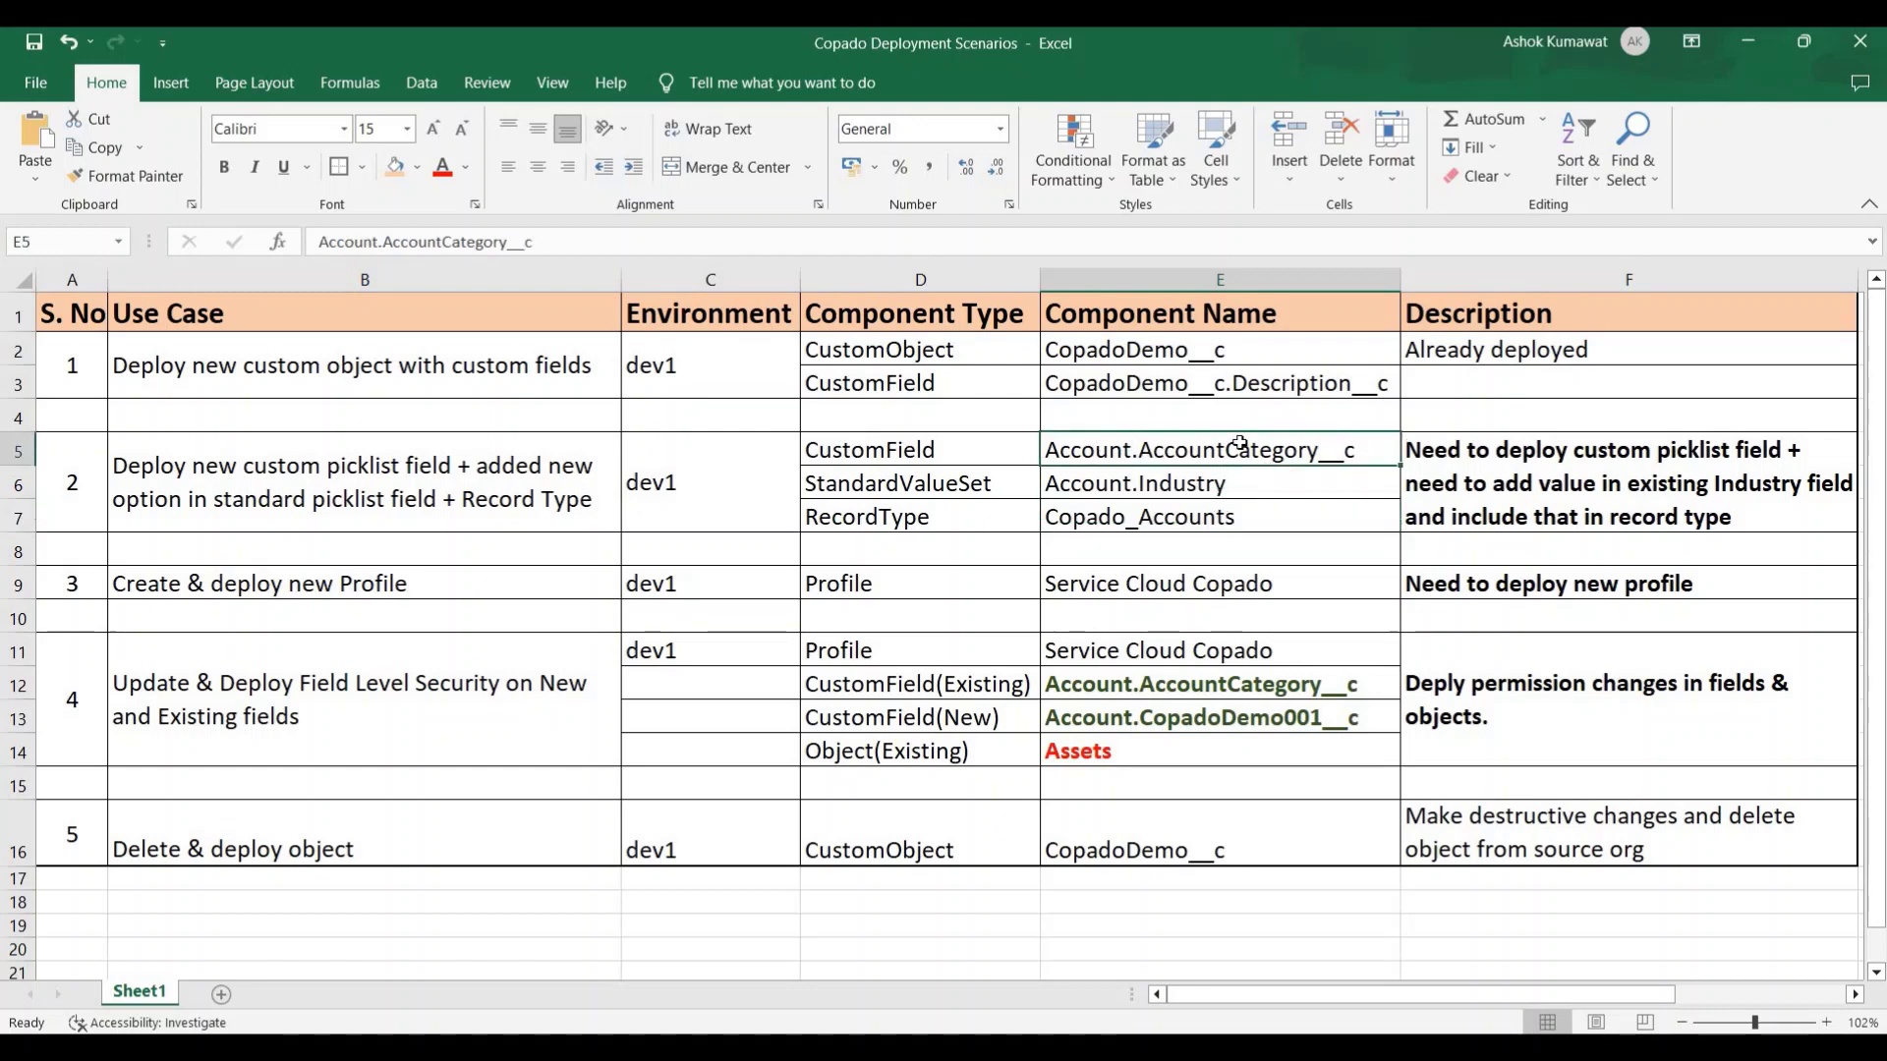
double_click(1125, 450)
double_click(1063, 450)
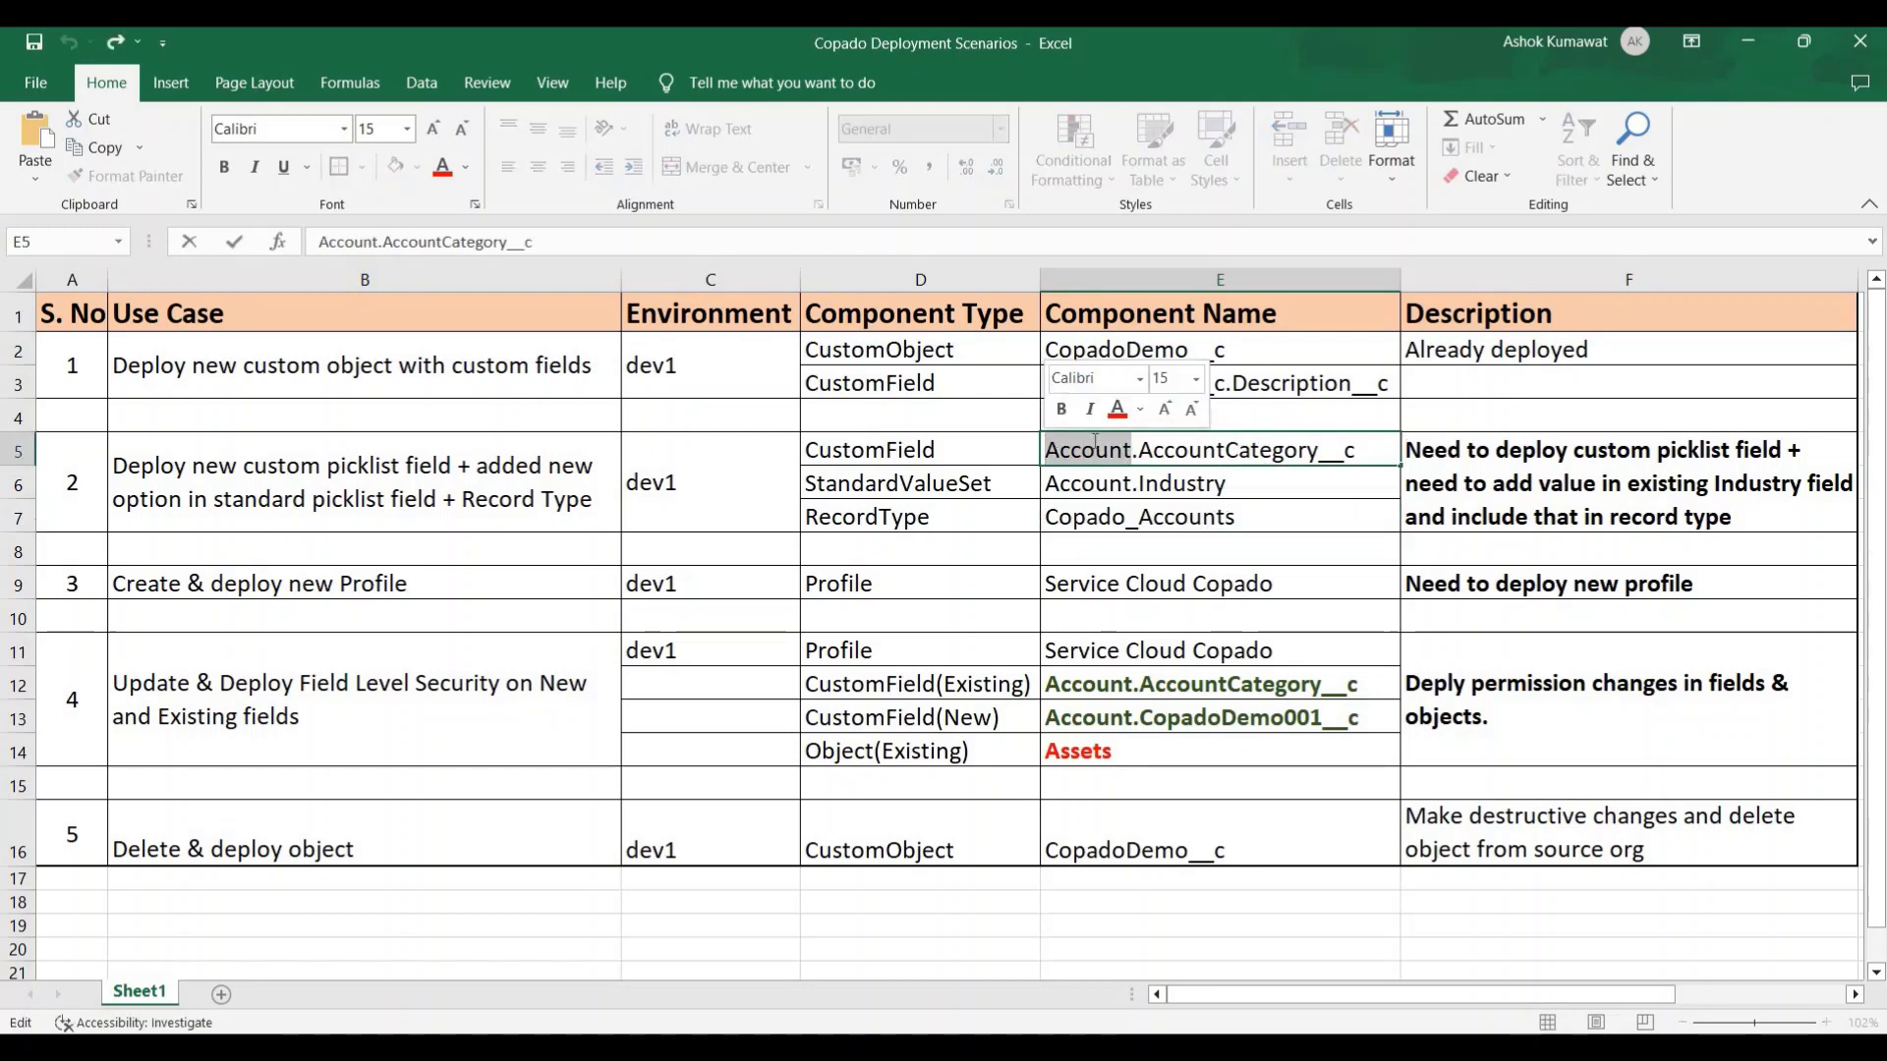
left_click(1093, 476)
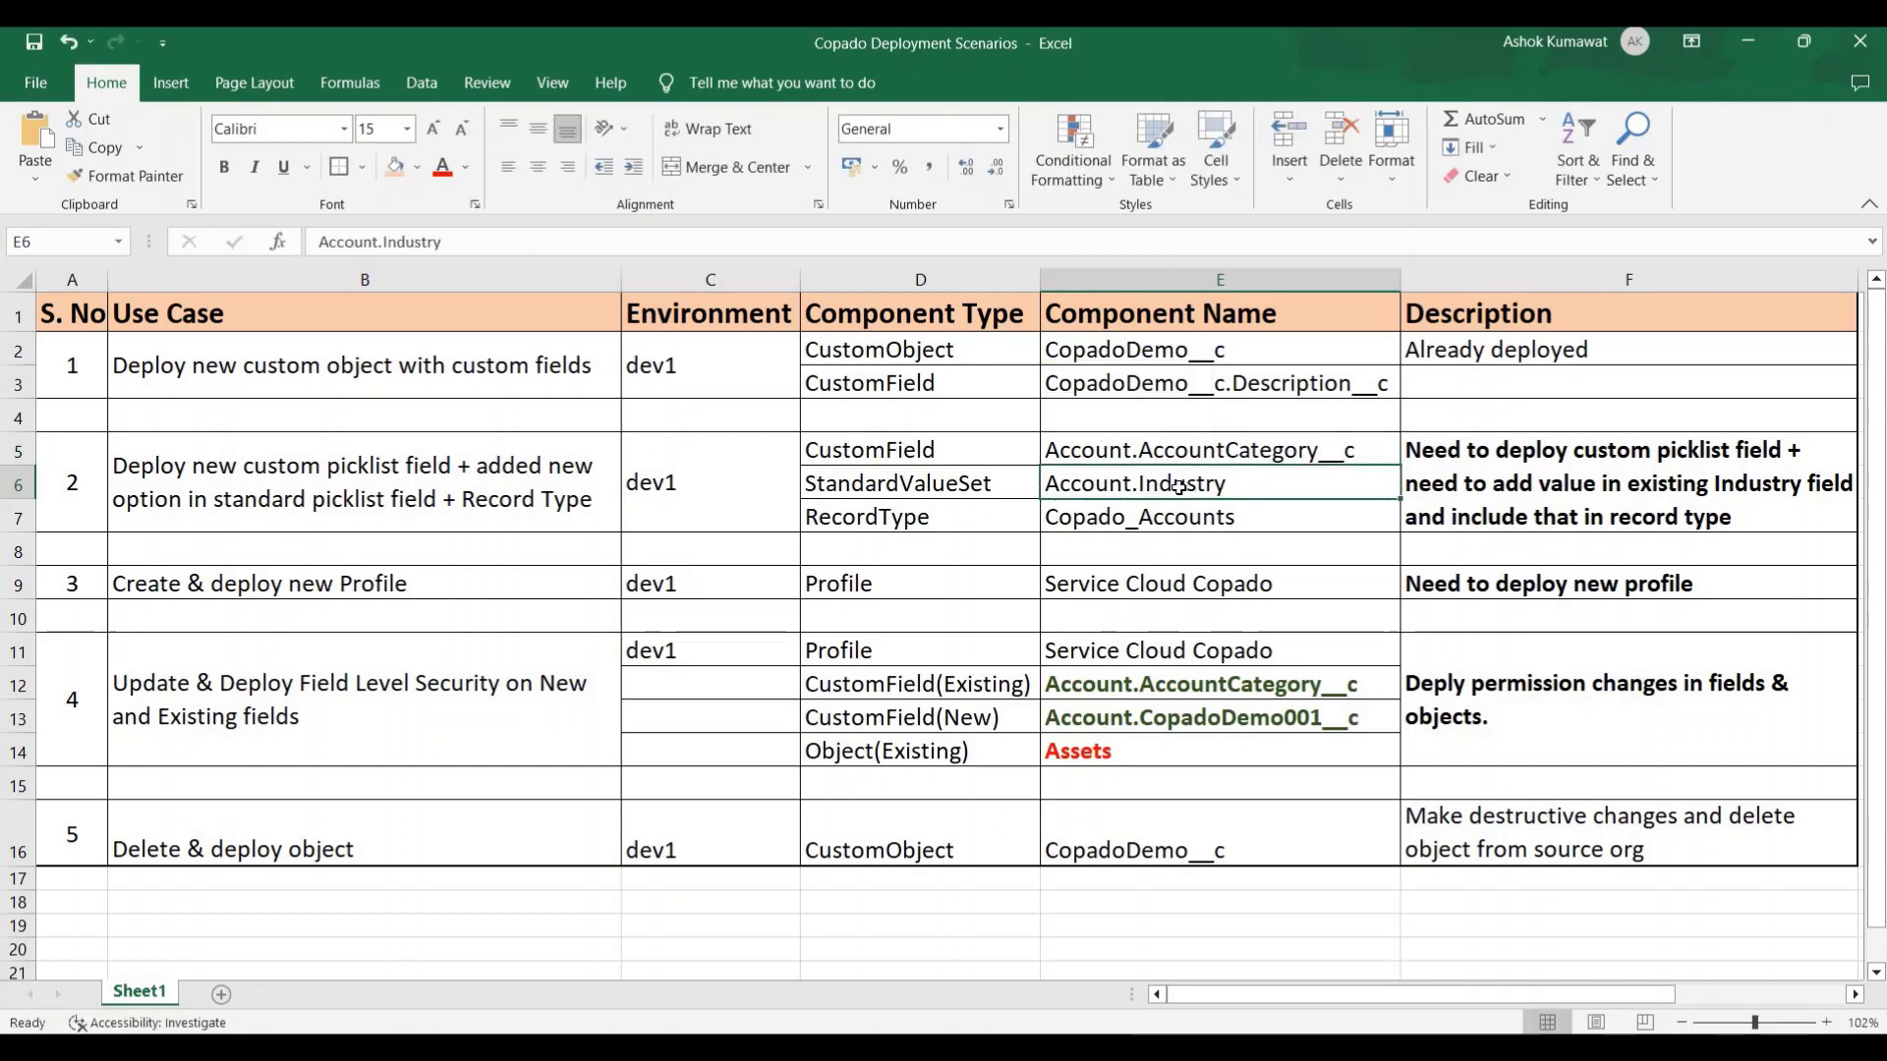
left_click(1139, 518)
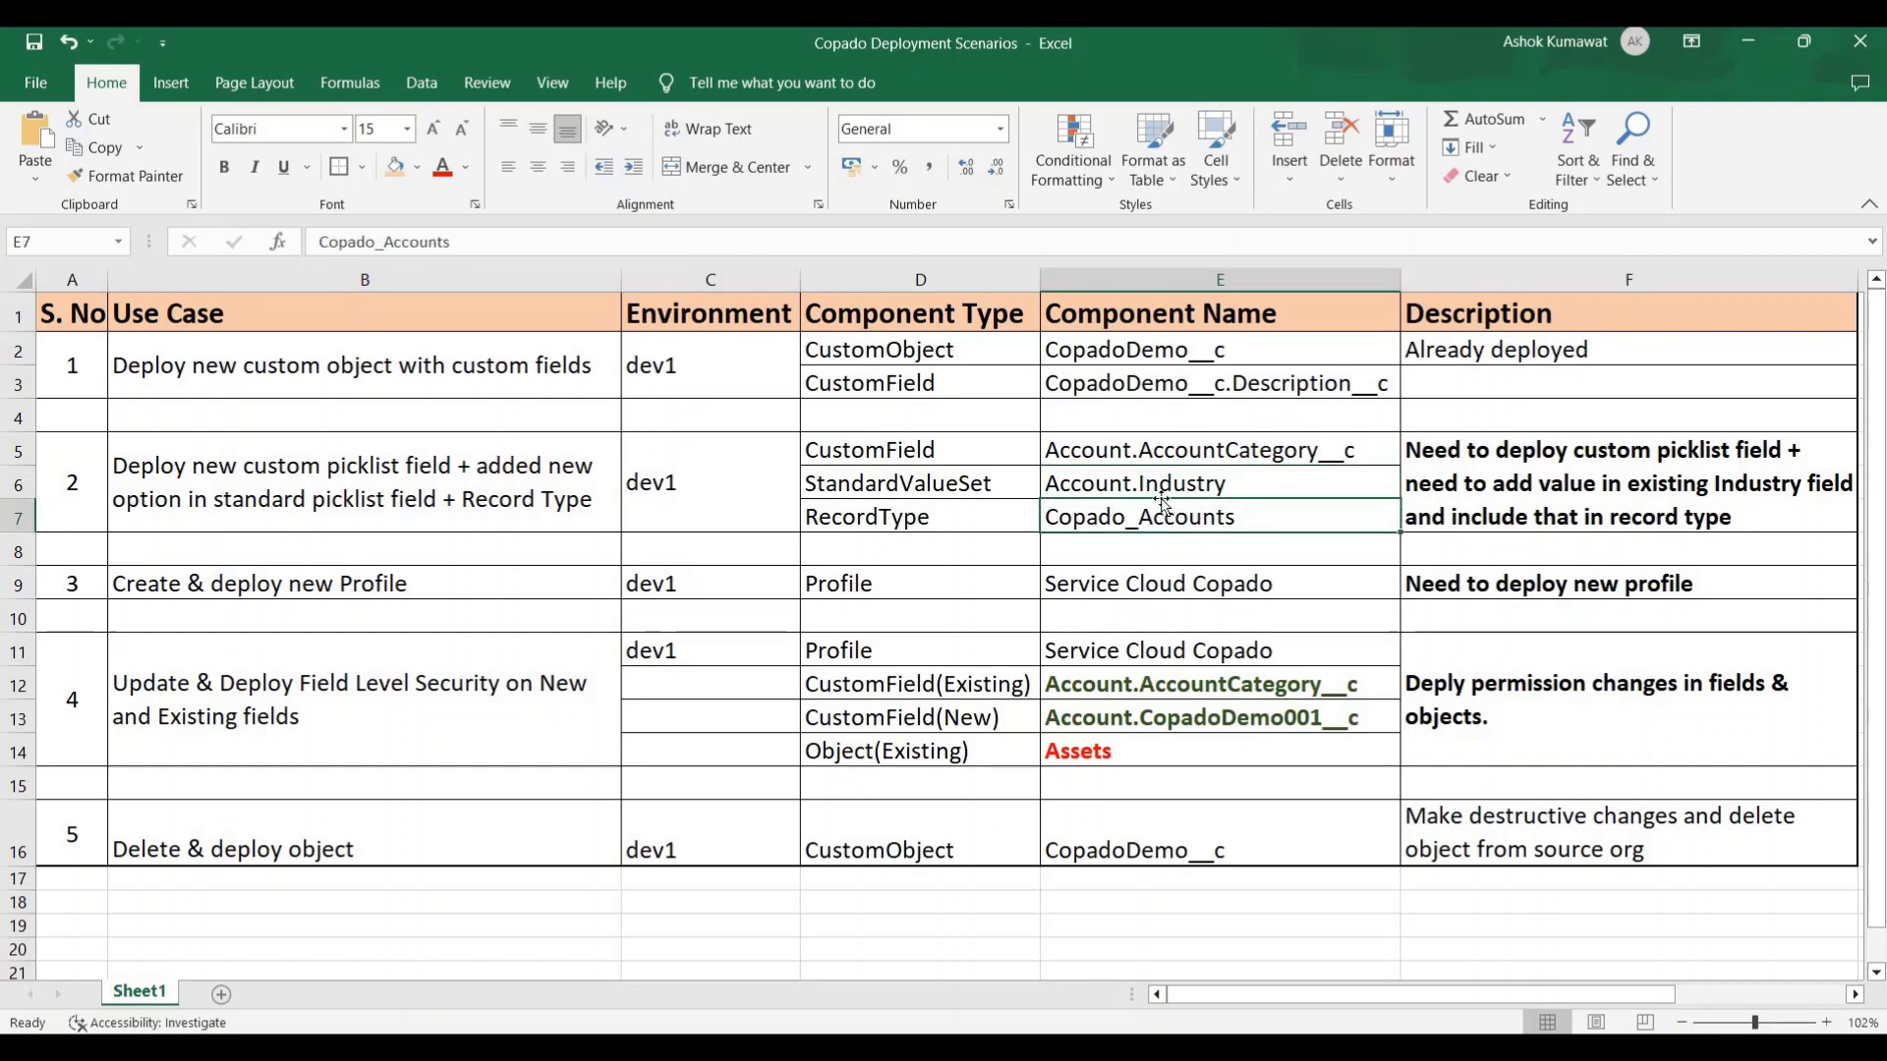
left_click(1156, 491)
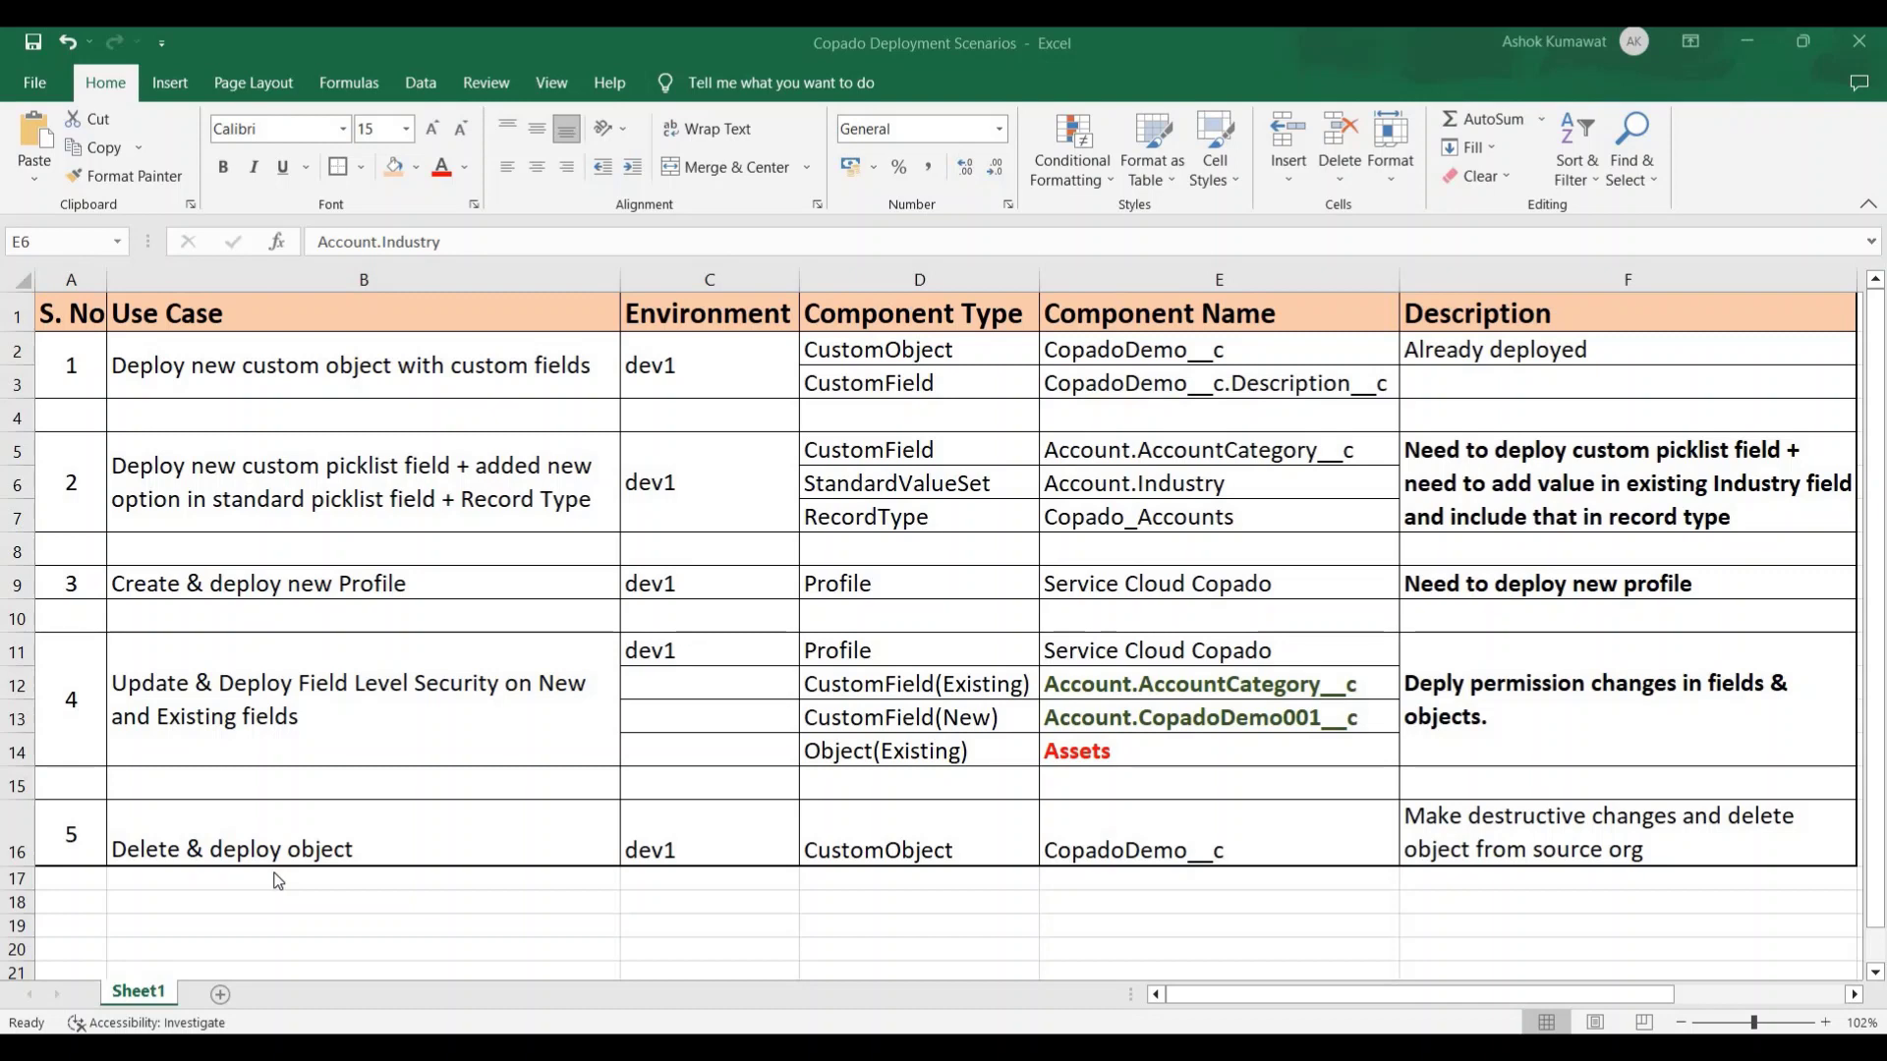
Switch to Copado in the browser and start a new user story with the User Story record type.
key("alt+Tab")
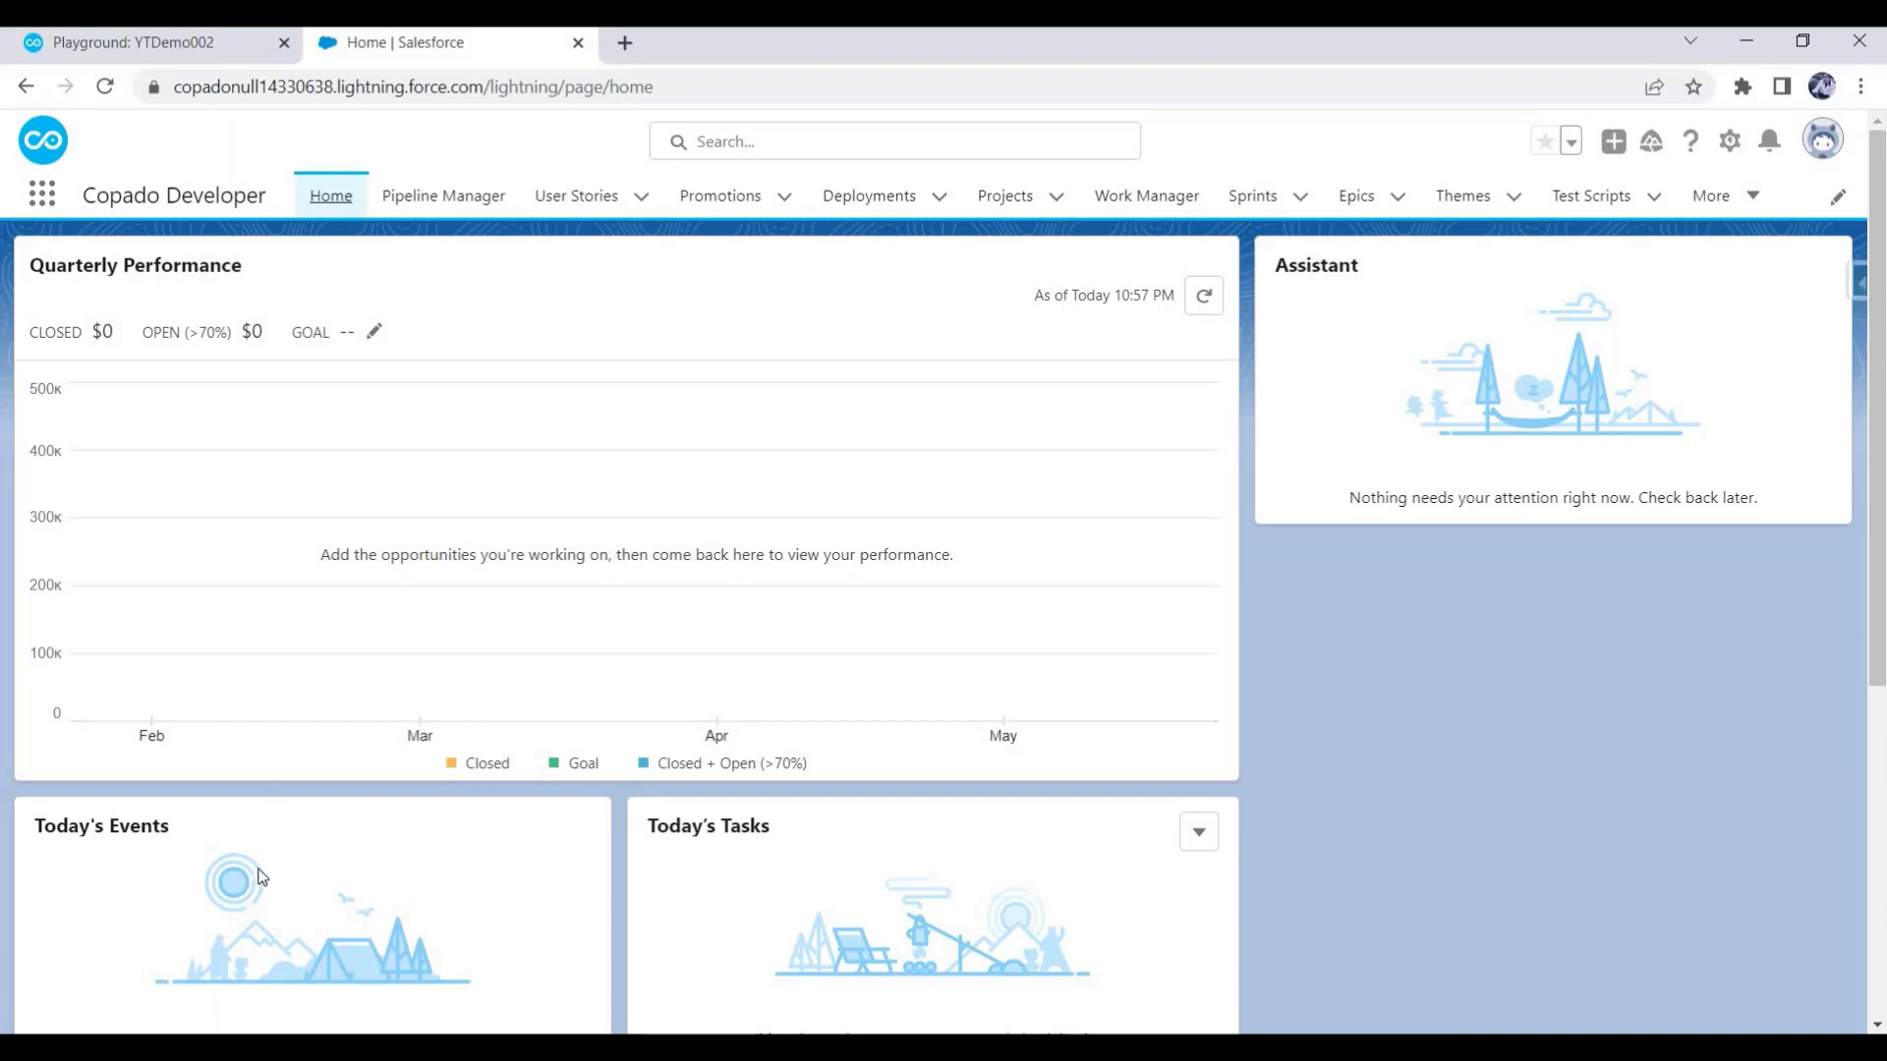
left_click(576, 195)
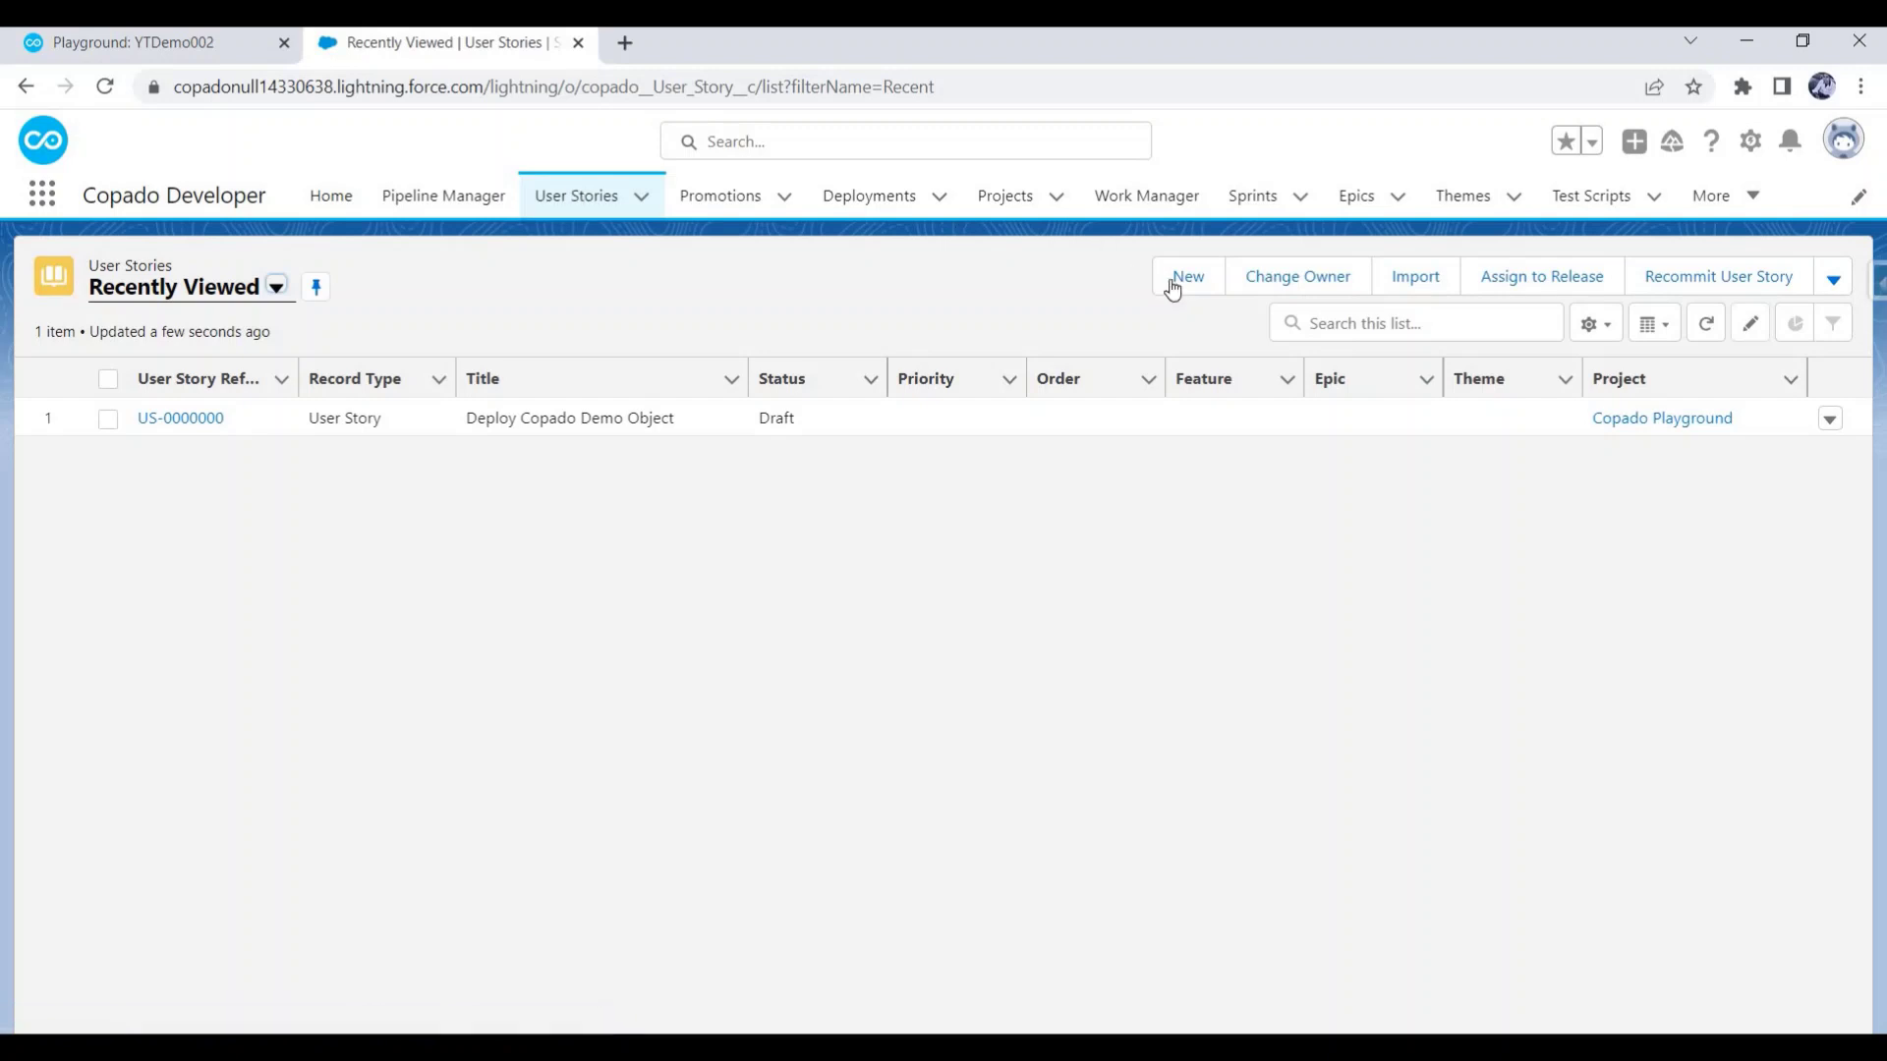
left_click(1166, 284)
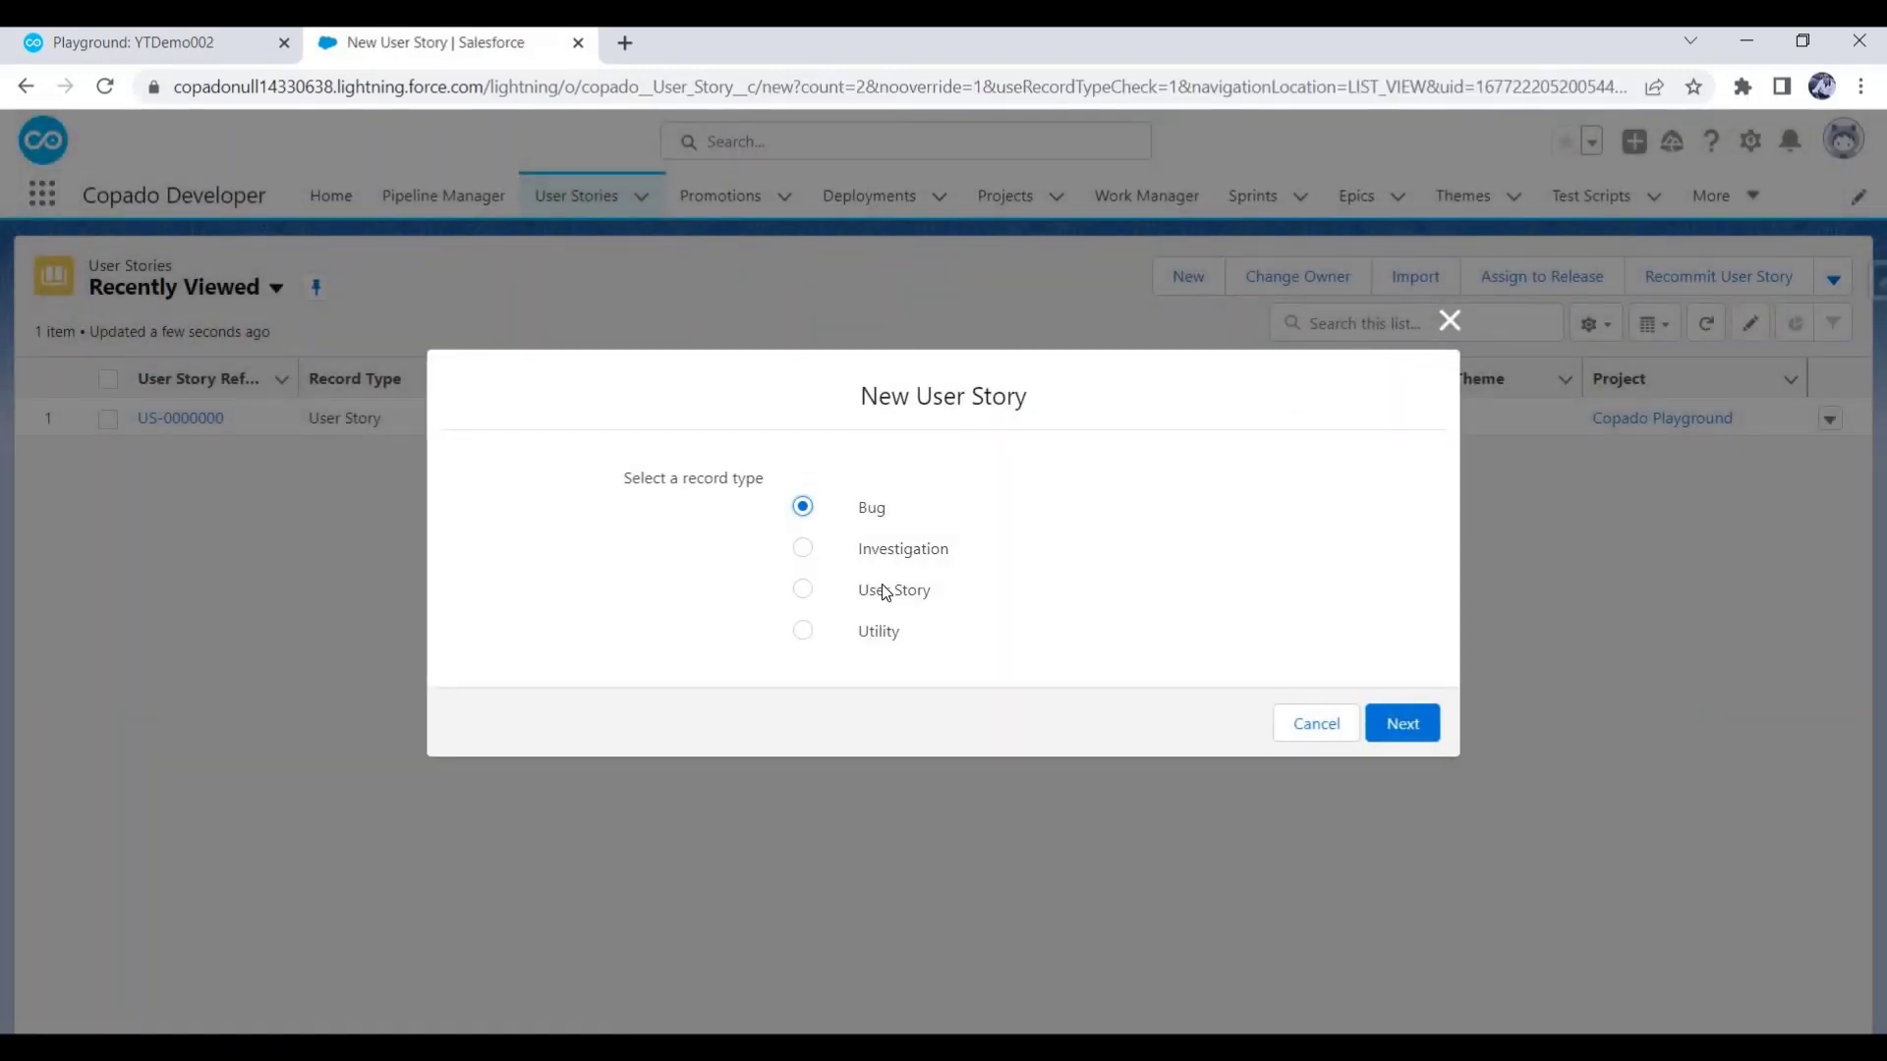
left_click(883, 591)
left_click(1403, 725)
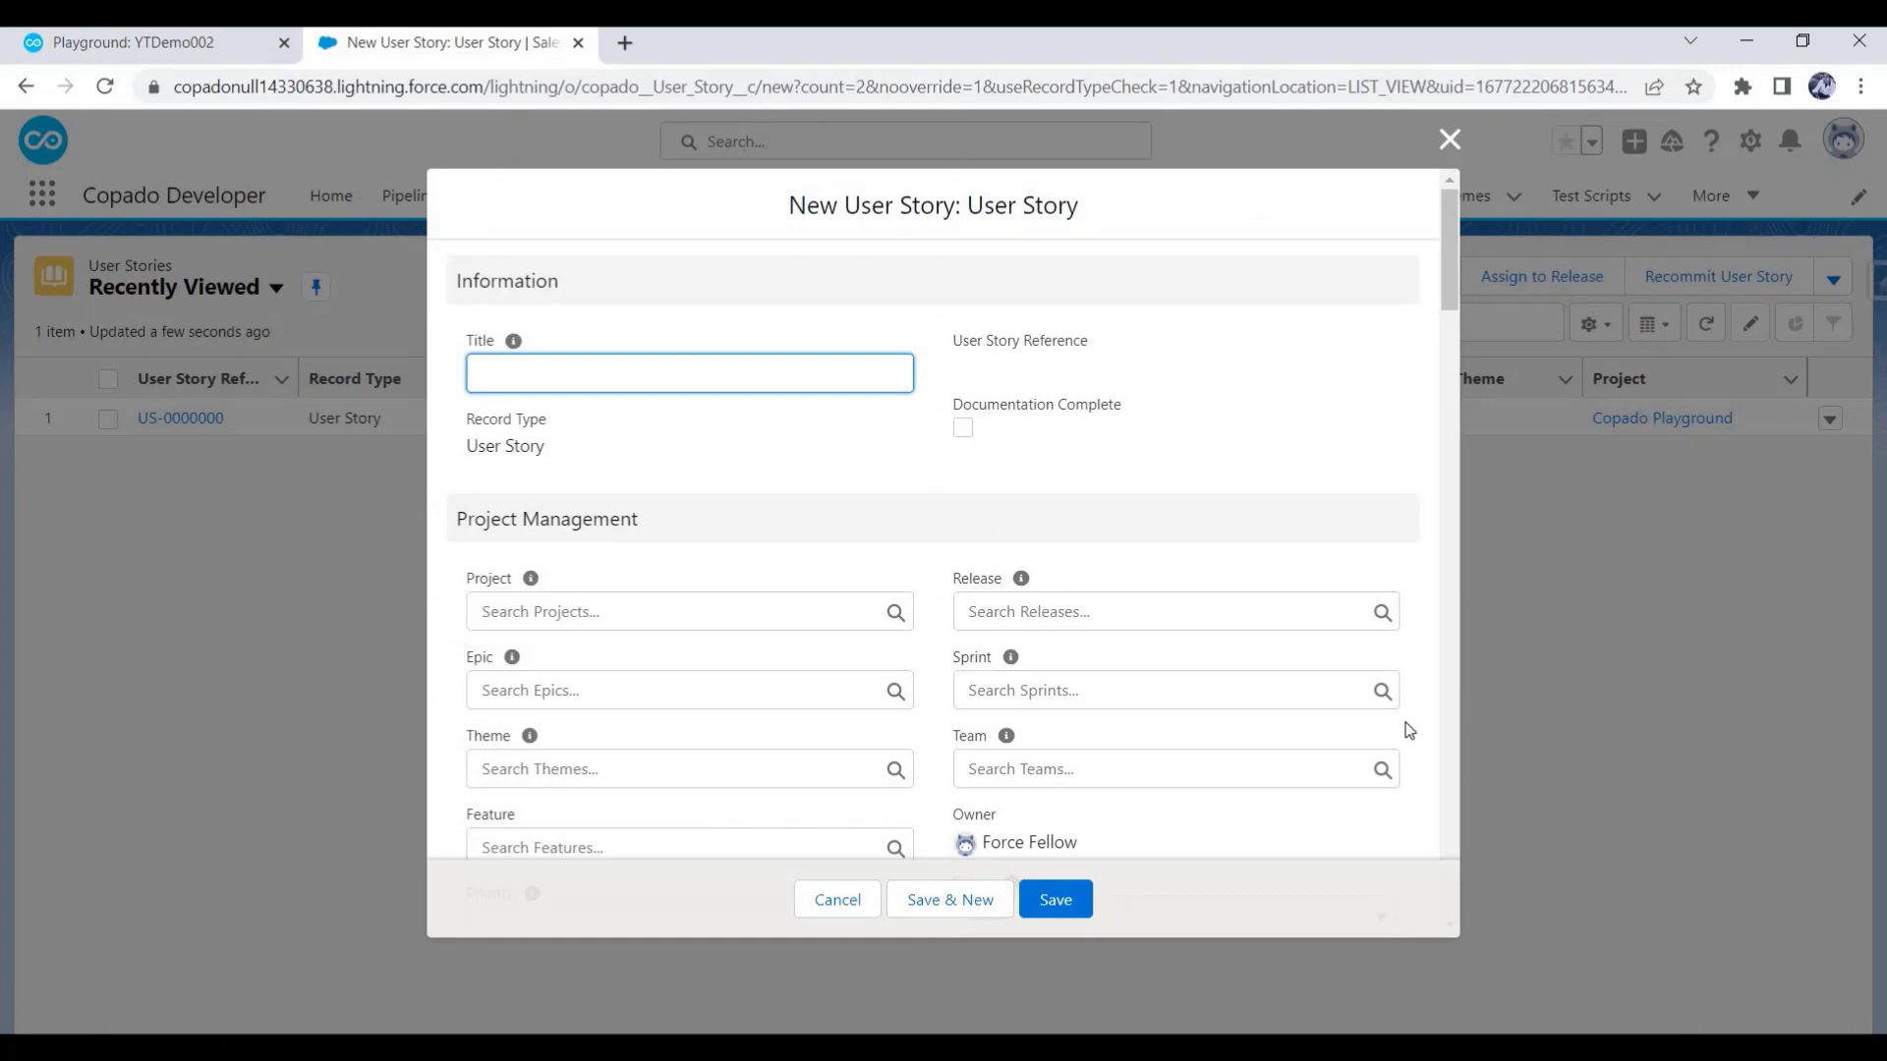
Title the user story "Project category picklist field + add new option in account industry + copado accounts record type".
type("Project category picklist field + add new option in ")
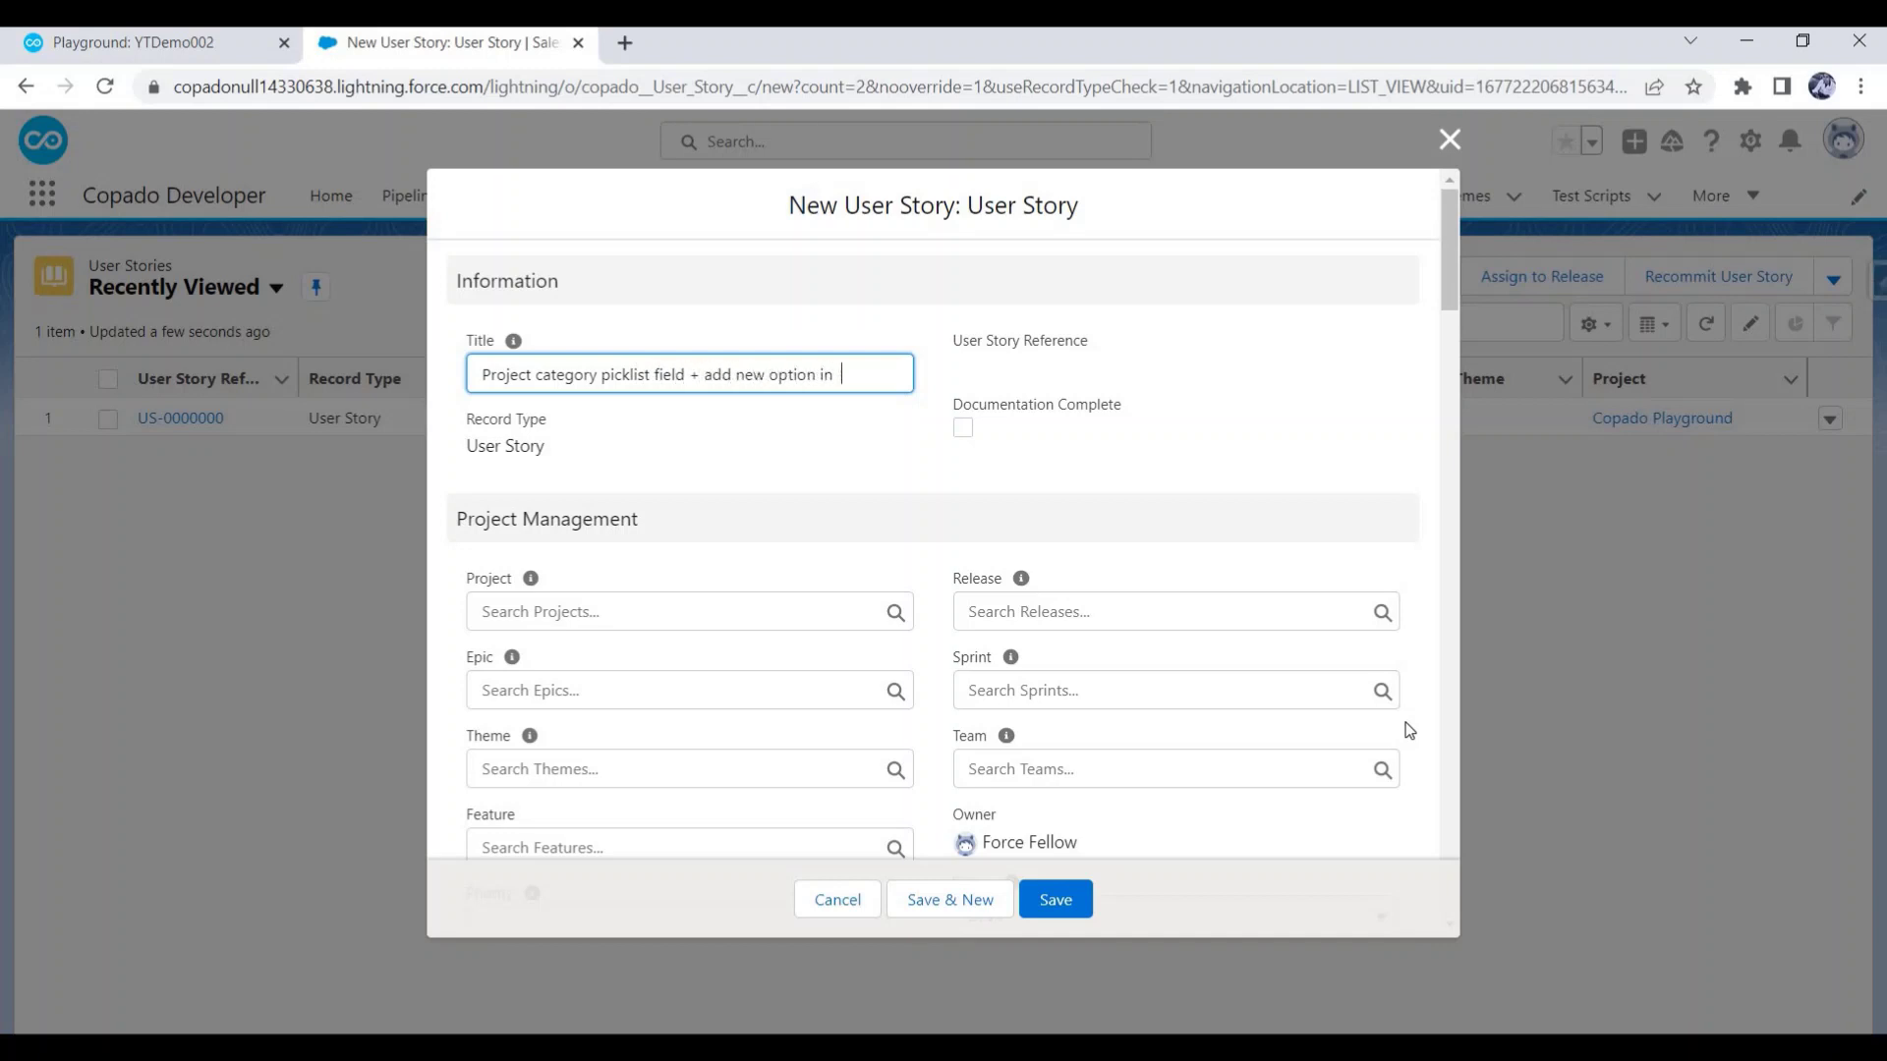
type("account industry + c")
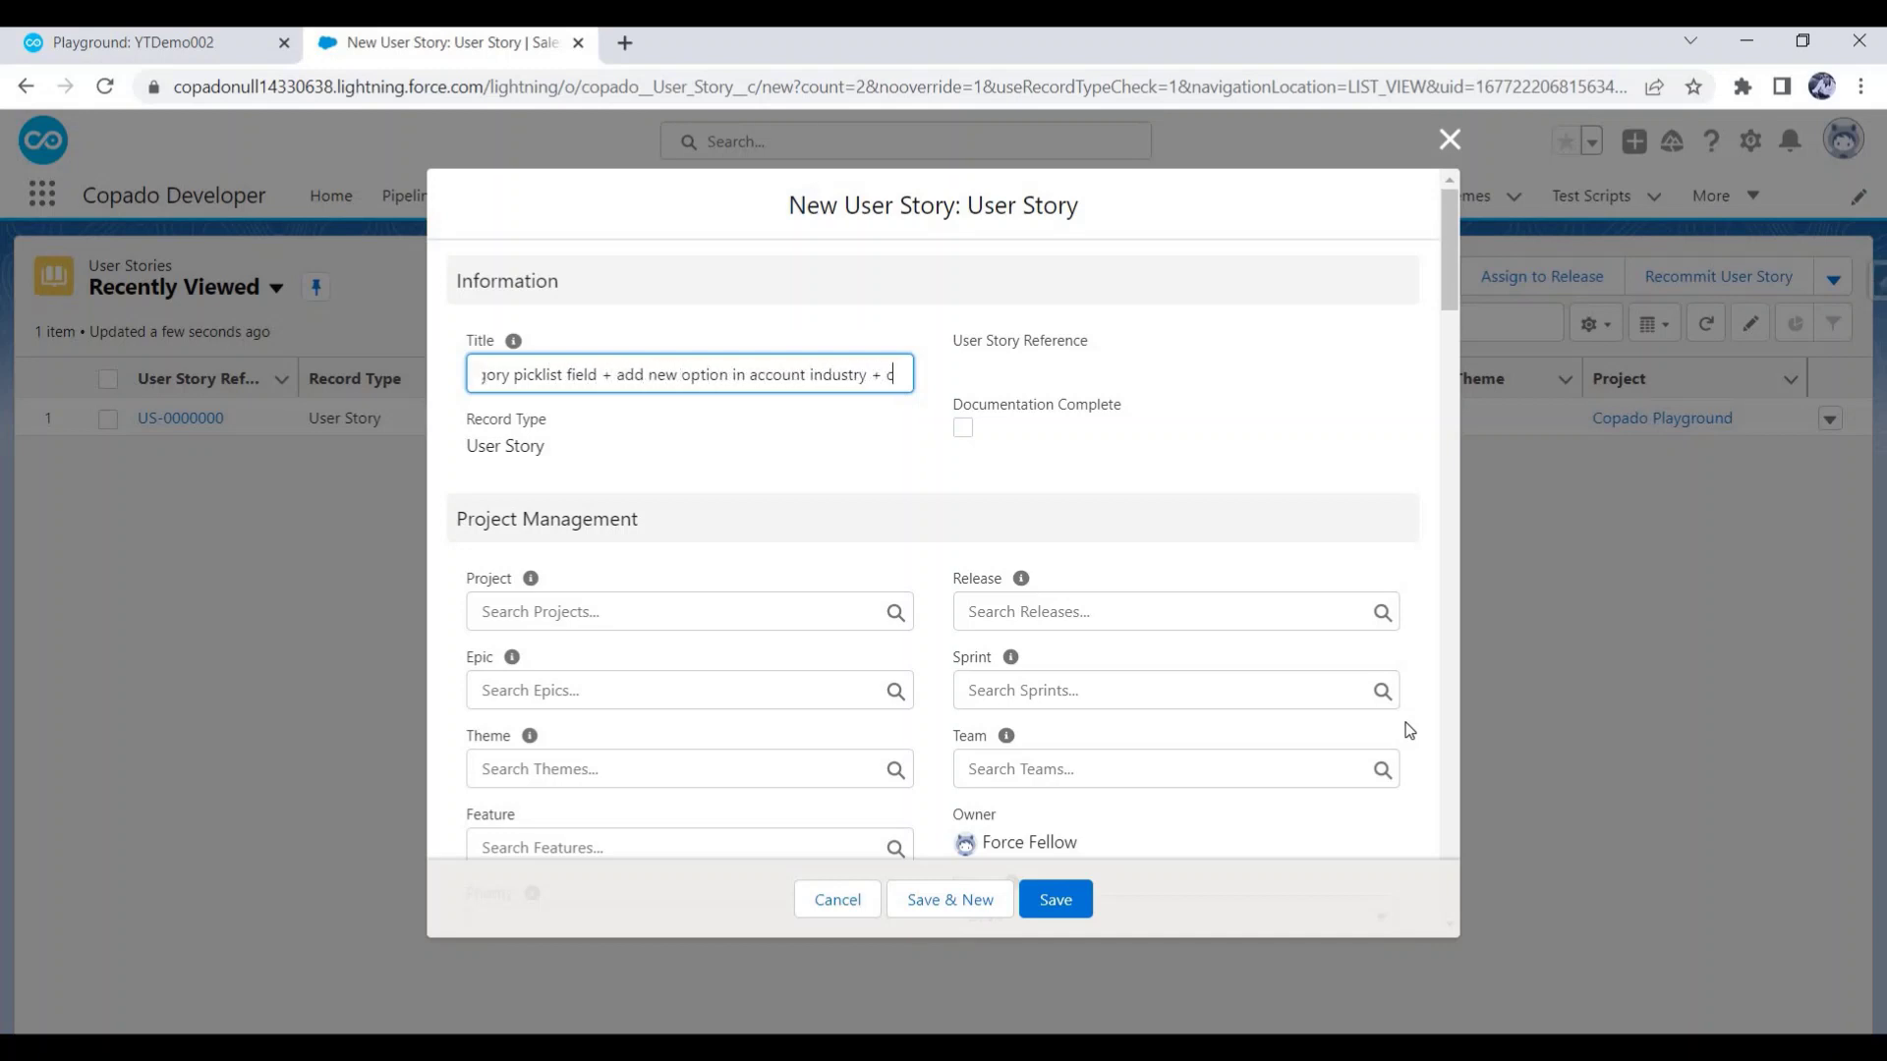
type("opado accounts record type")
left_click(706, 436)
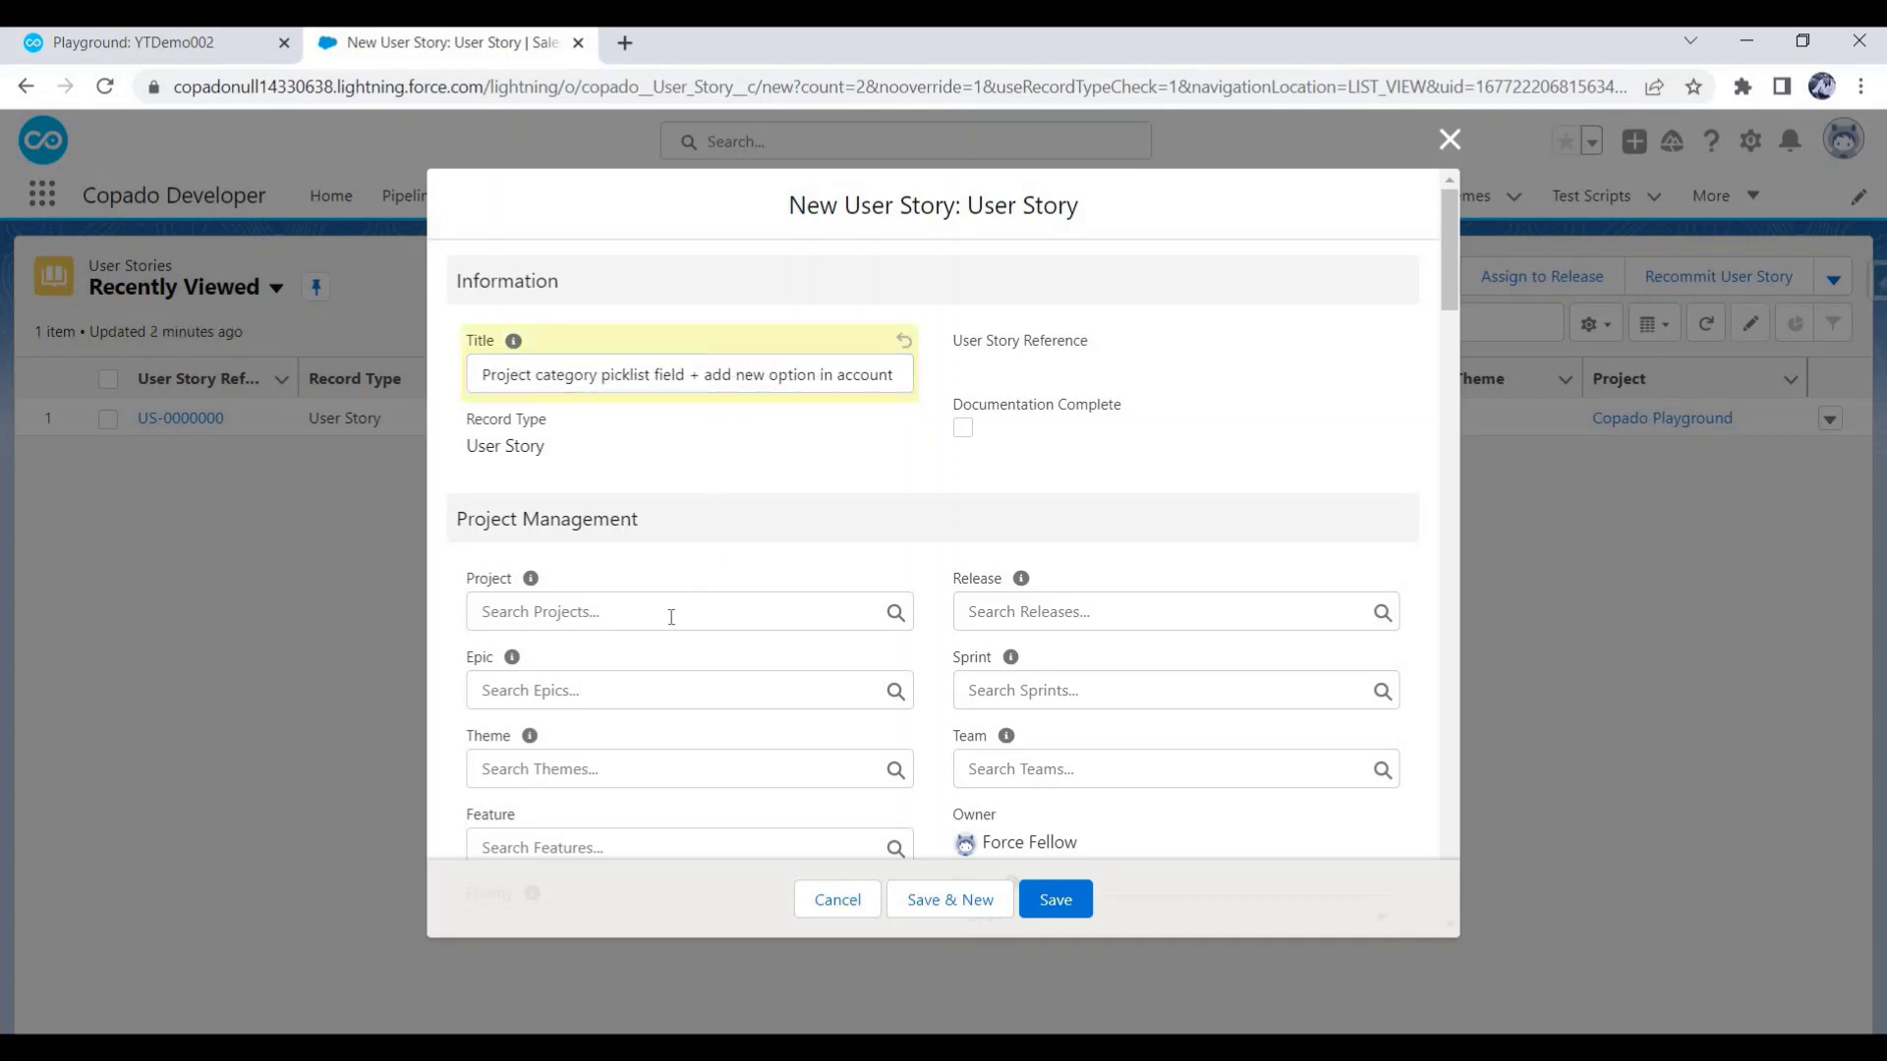
Assign the new user story to the Copado Playground project.
scroll(669, 616, "down", 3)
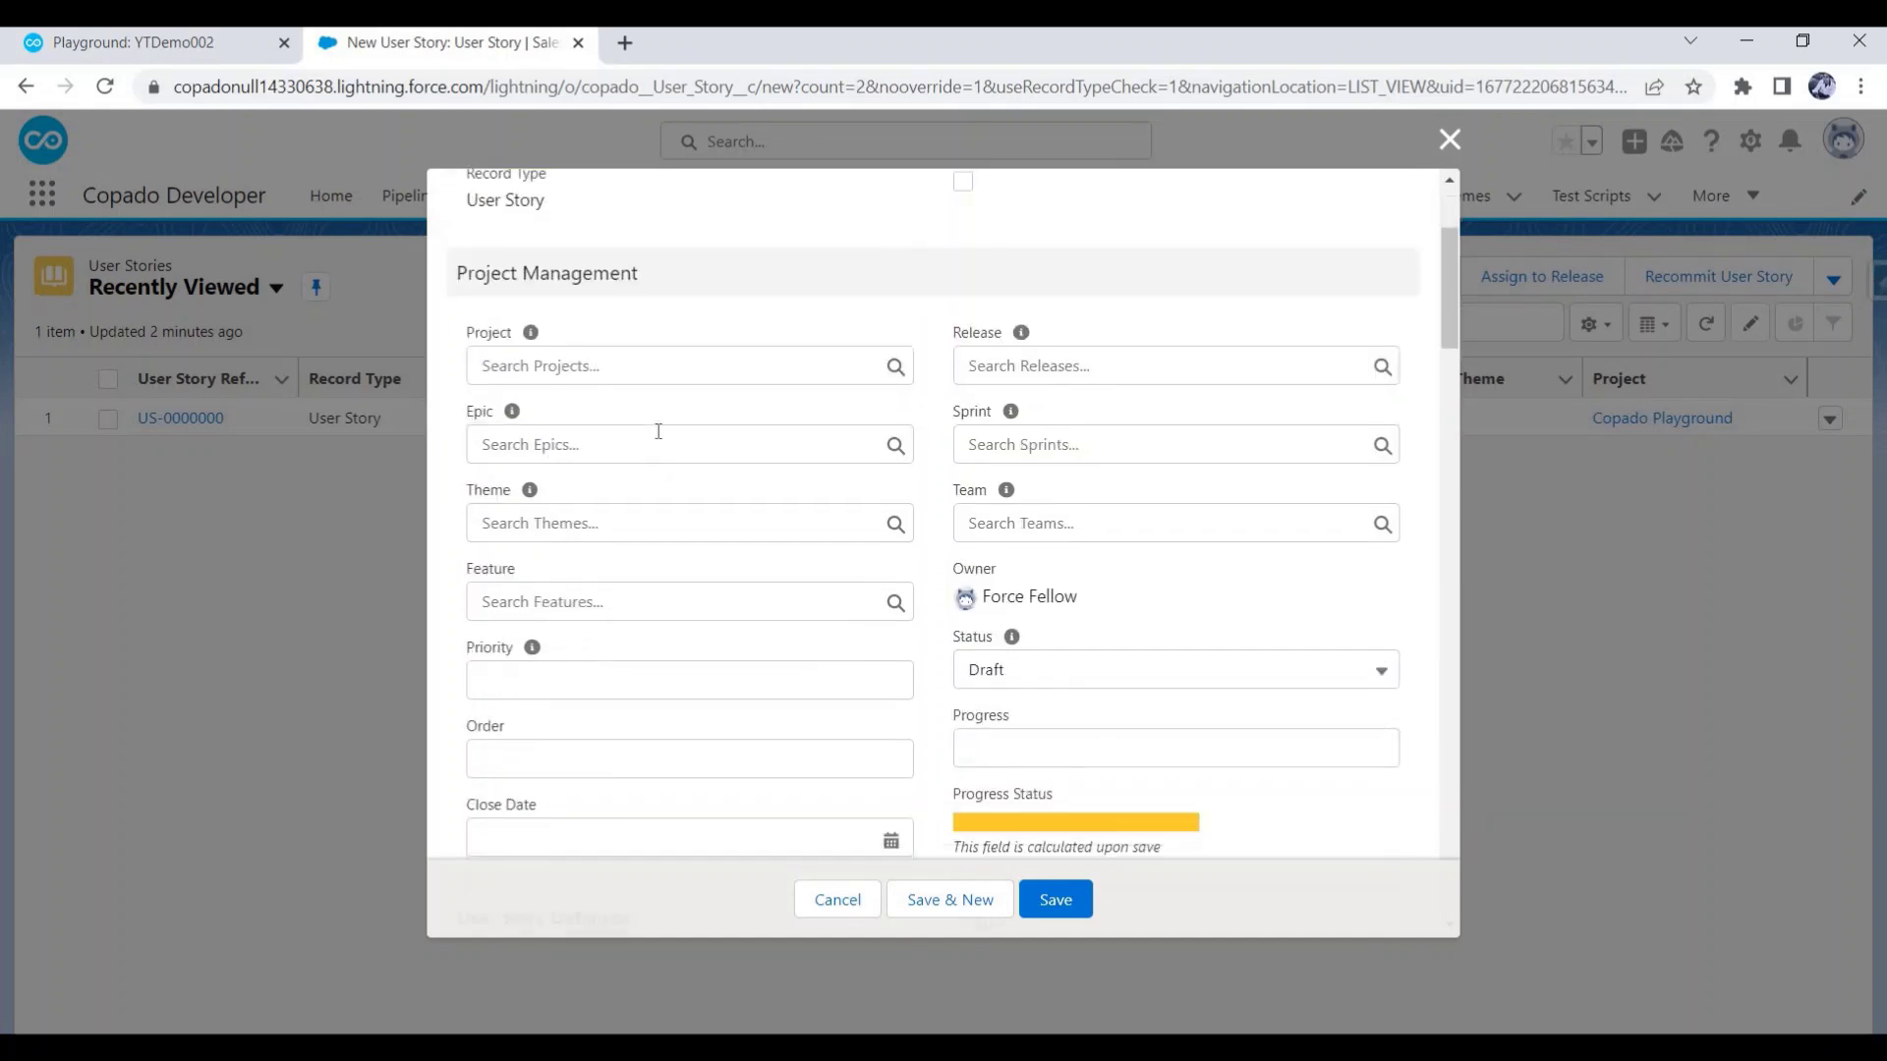
left_click(654, 372)
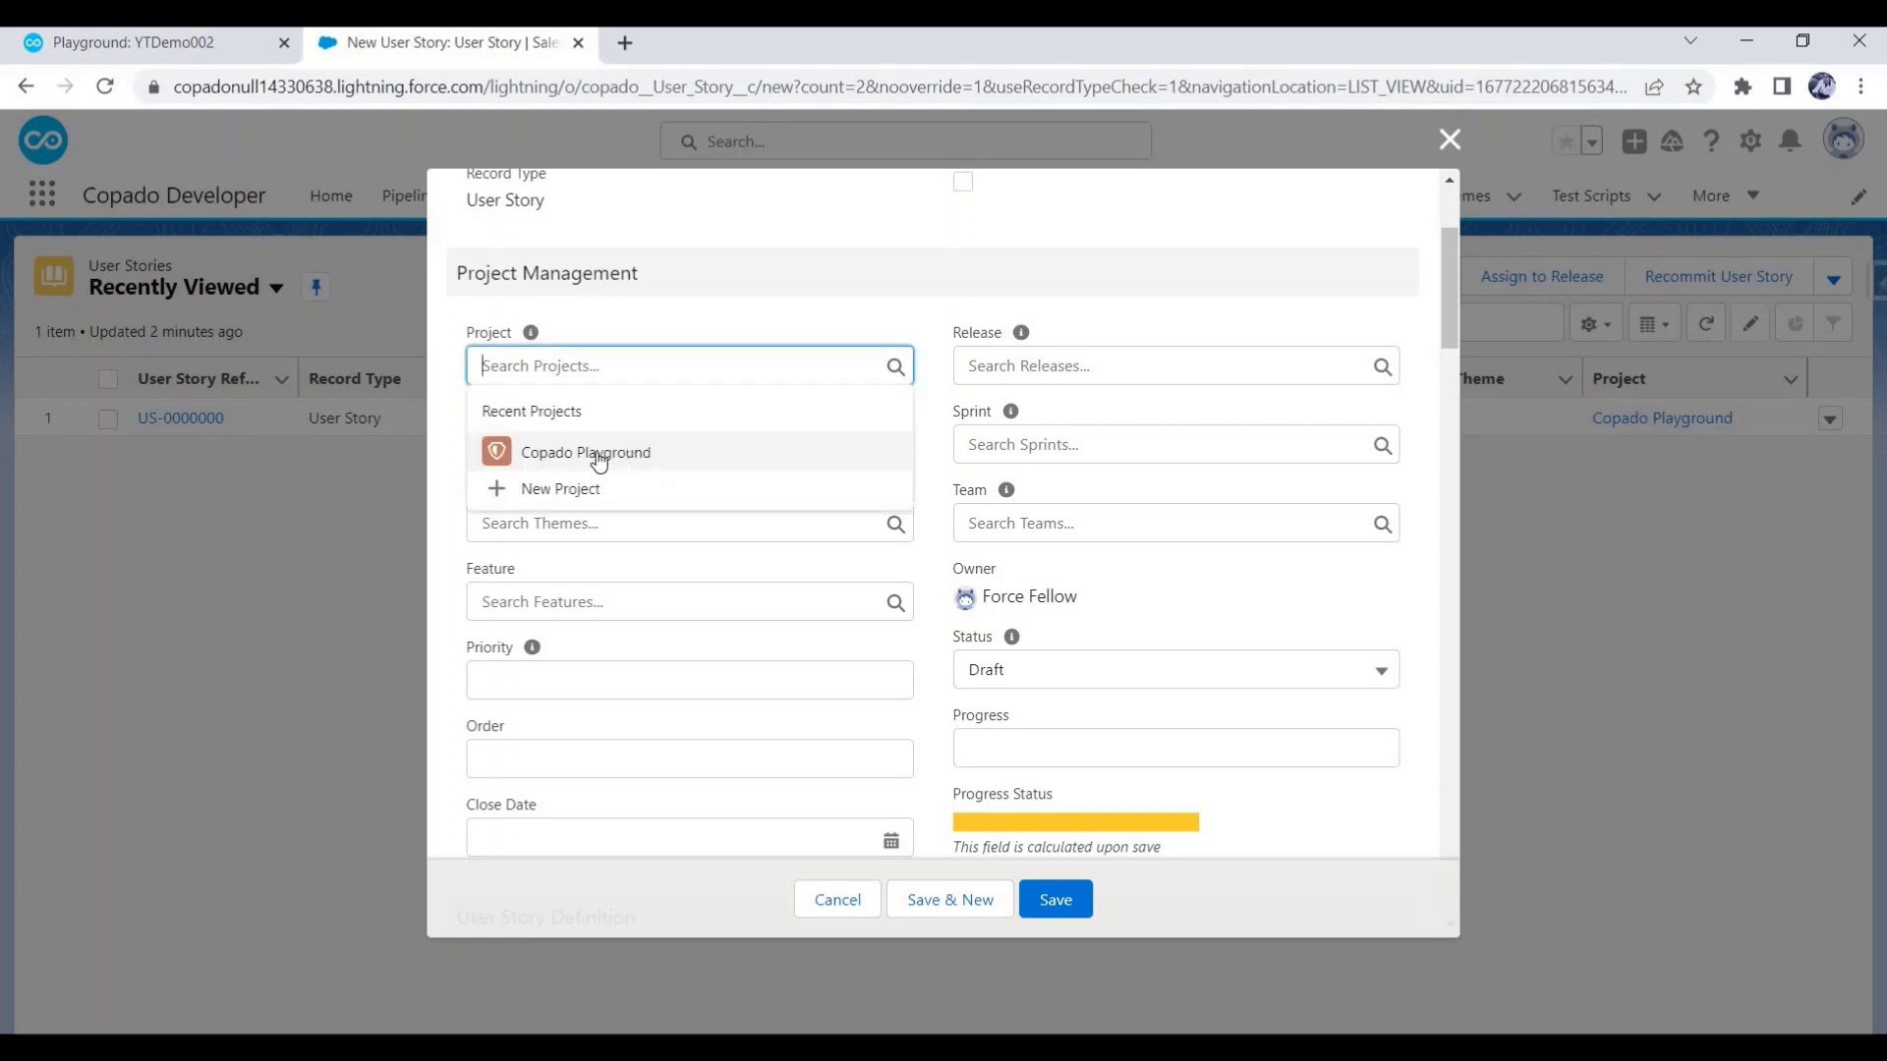
left_click(595, 454)
Check the Environment column in the Excel deployment scenarios workbook and set the user story's credential to Dev1 in Copado.
scroll(697, 462, "down", 8)
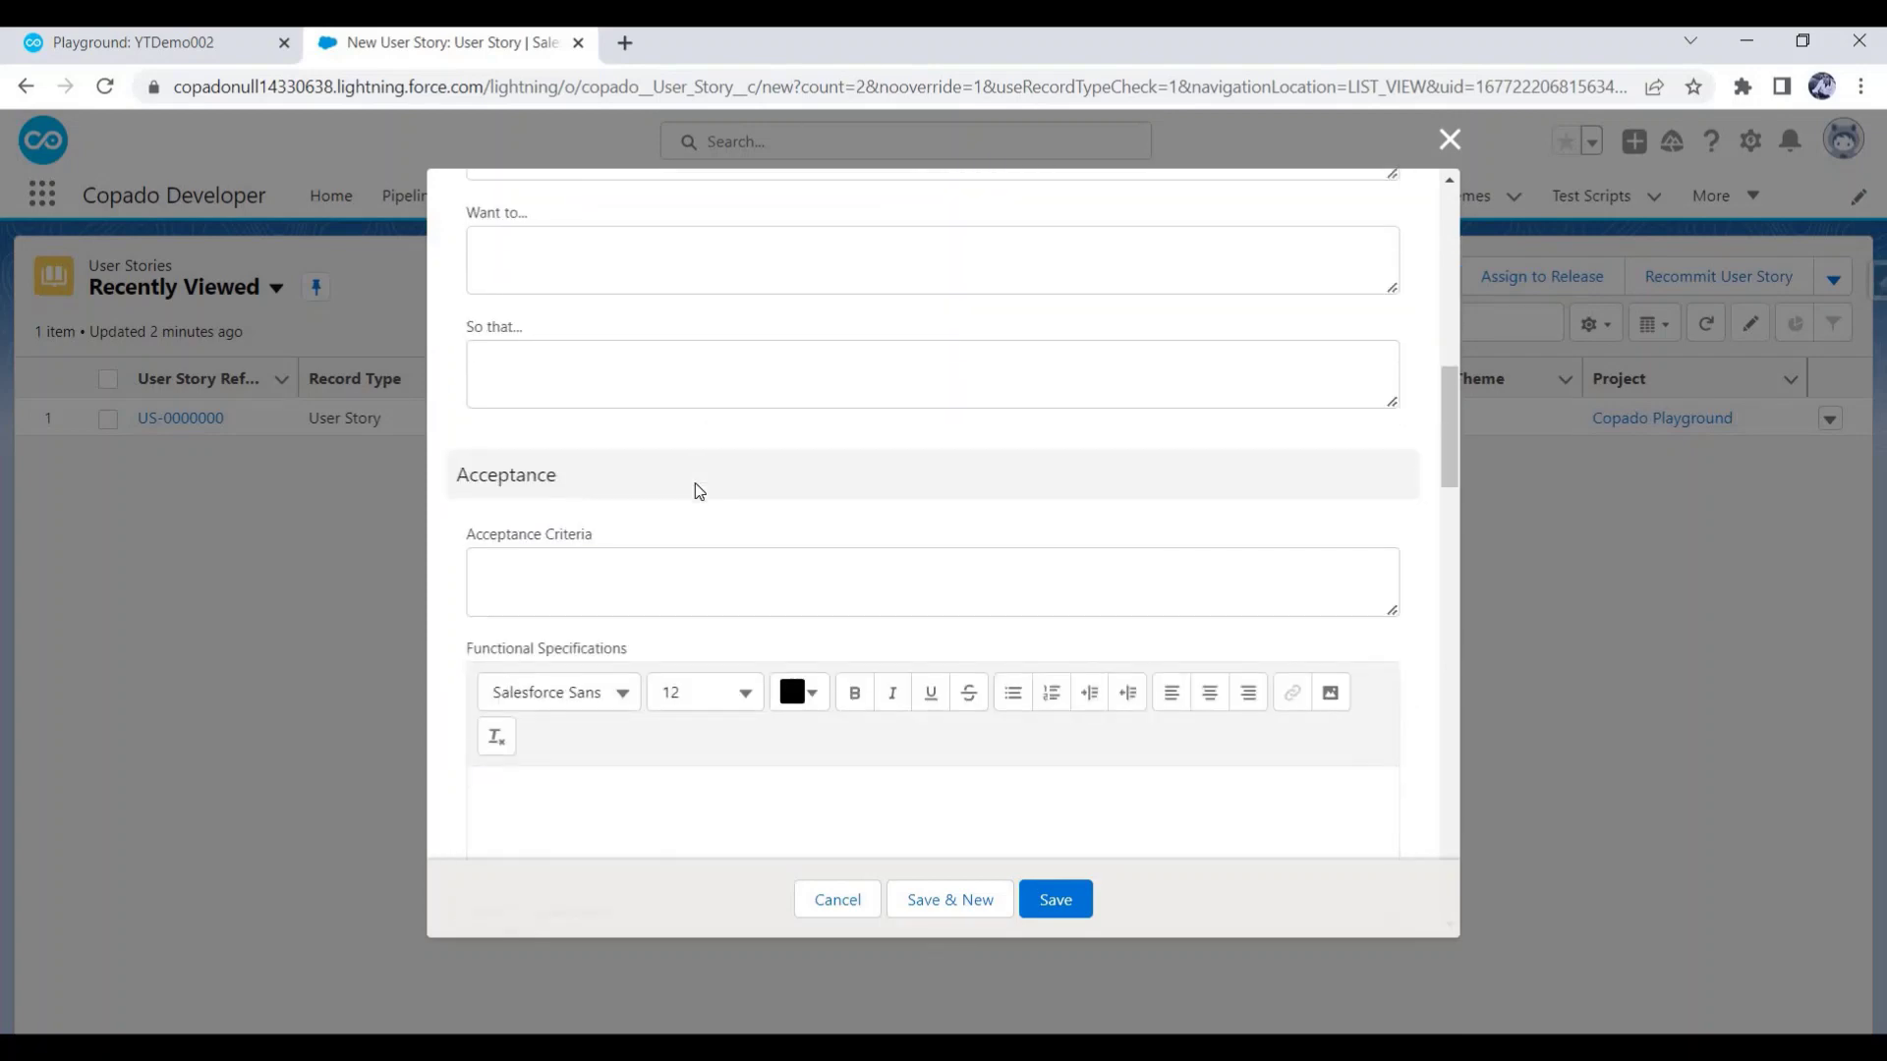
scroll(690, 485, "down", 10)
left_click(558, 386)
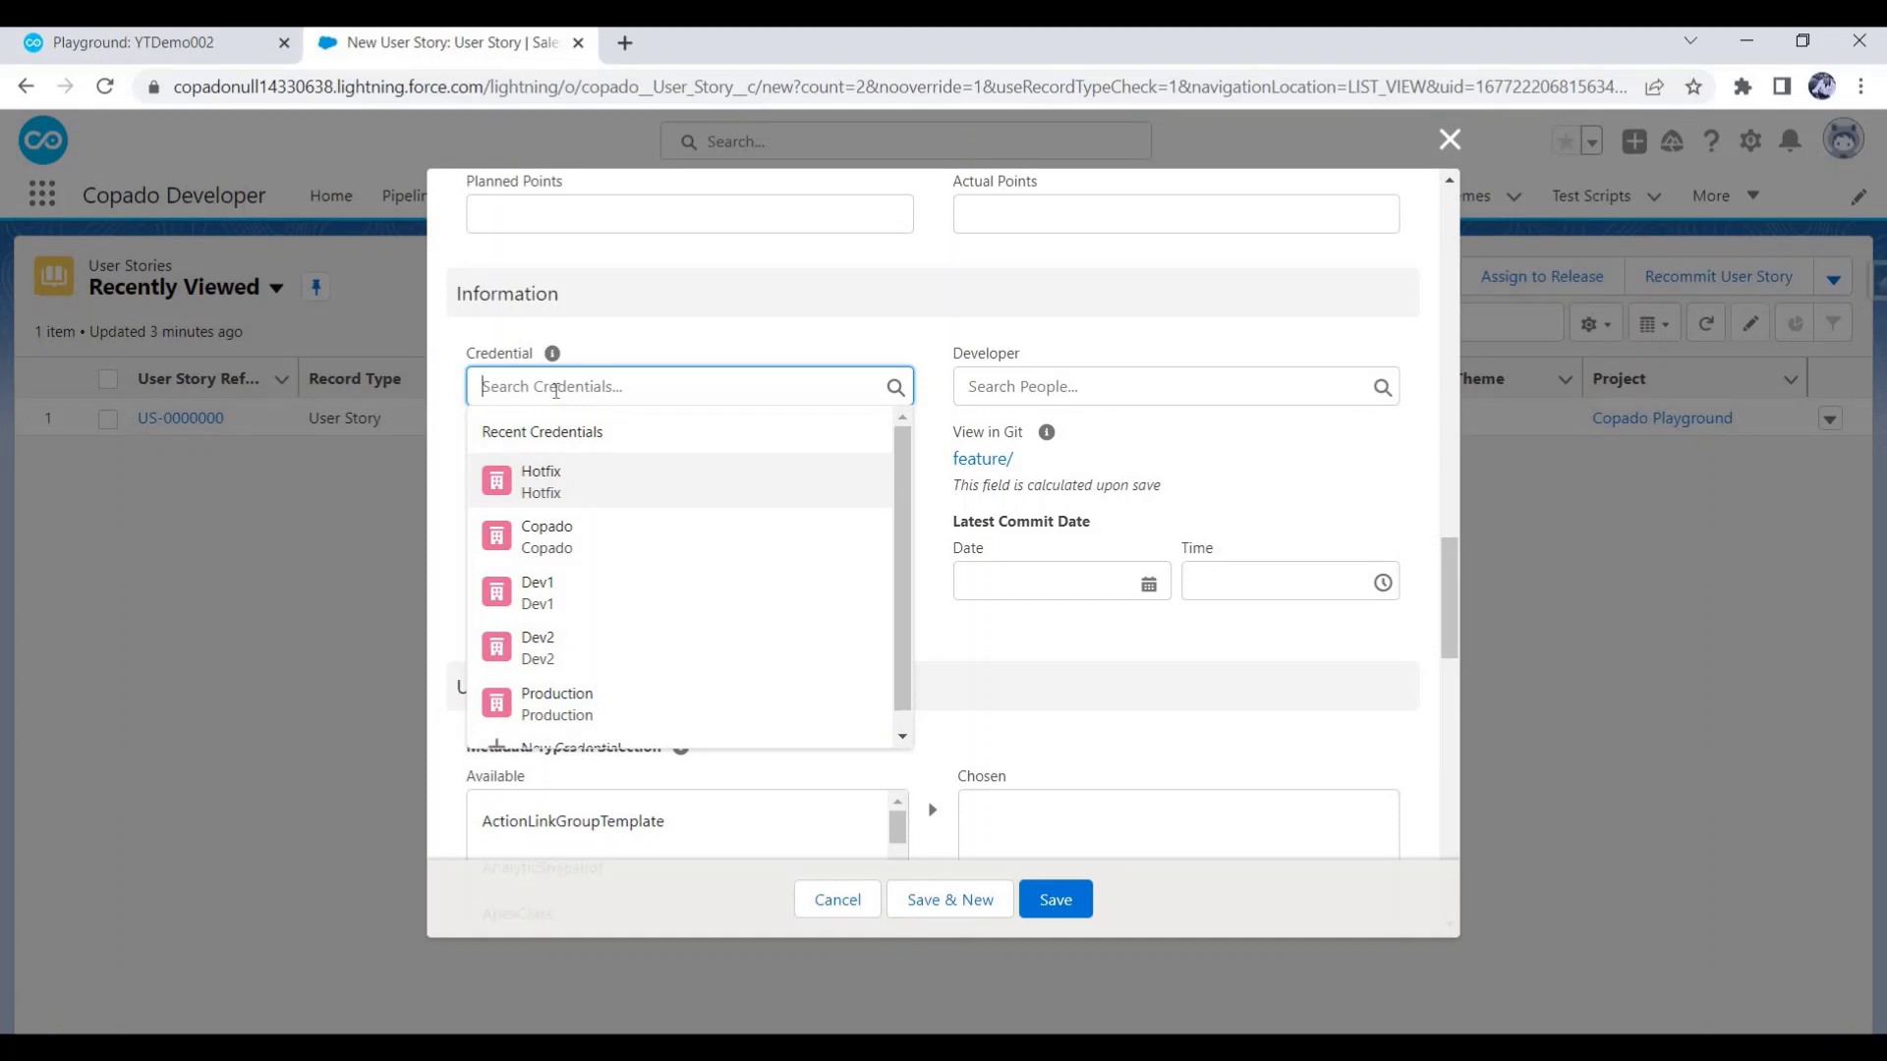
key("alt+Tab")
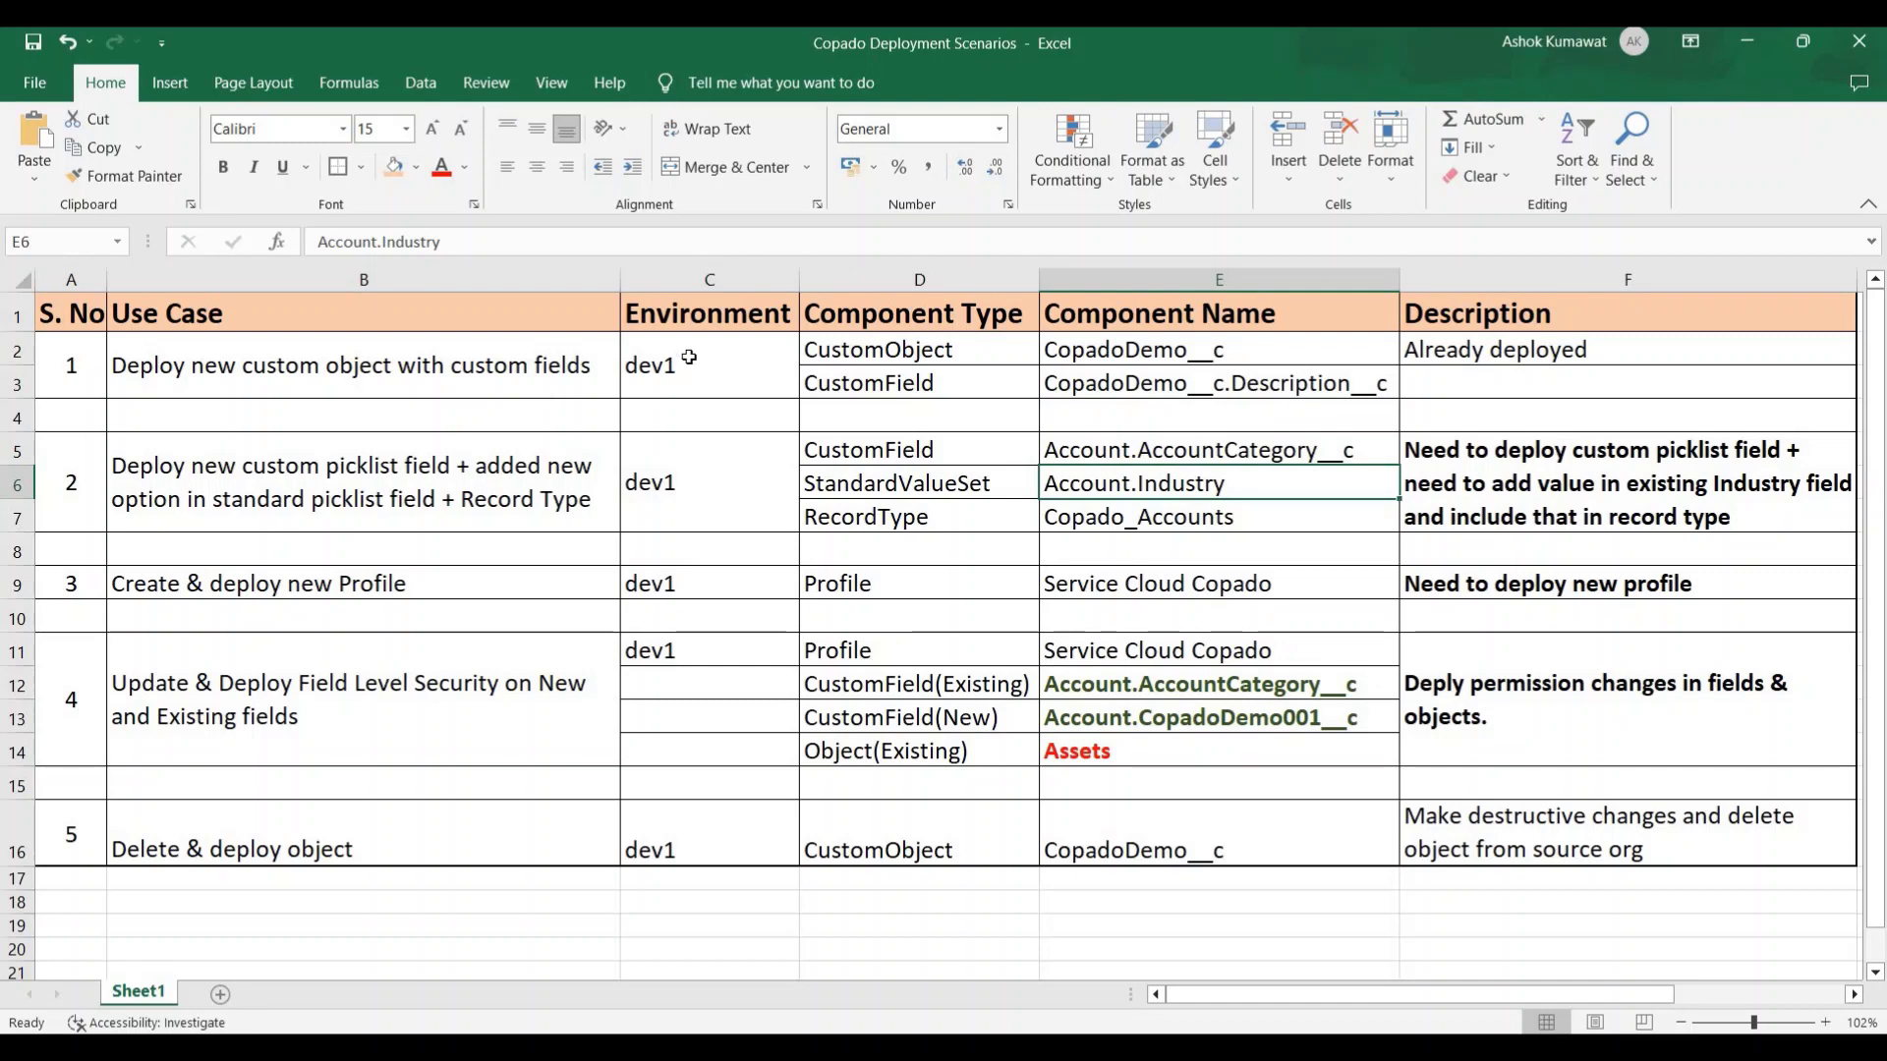
left_click_drag(689, 358, 659, 774)
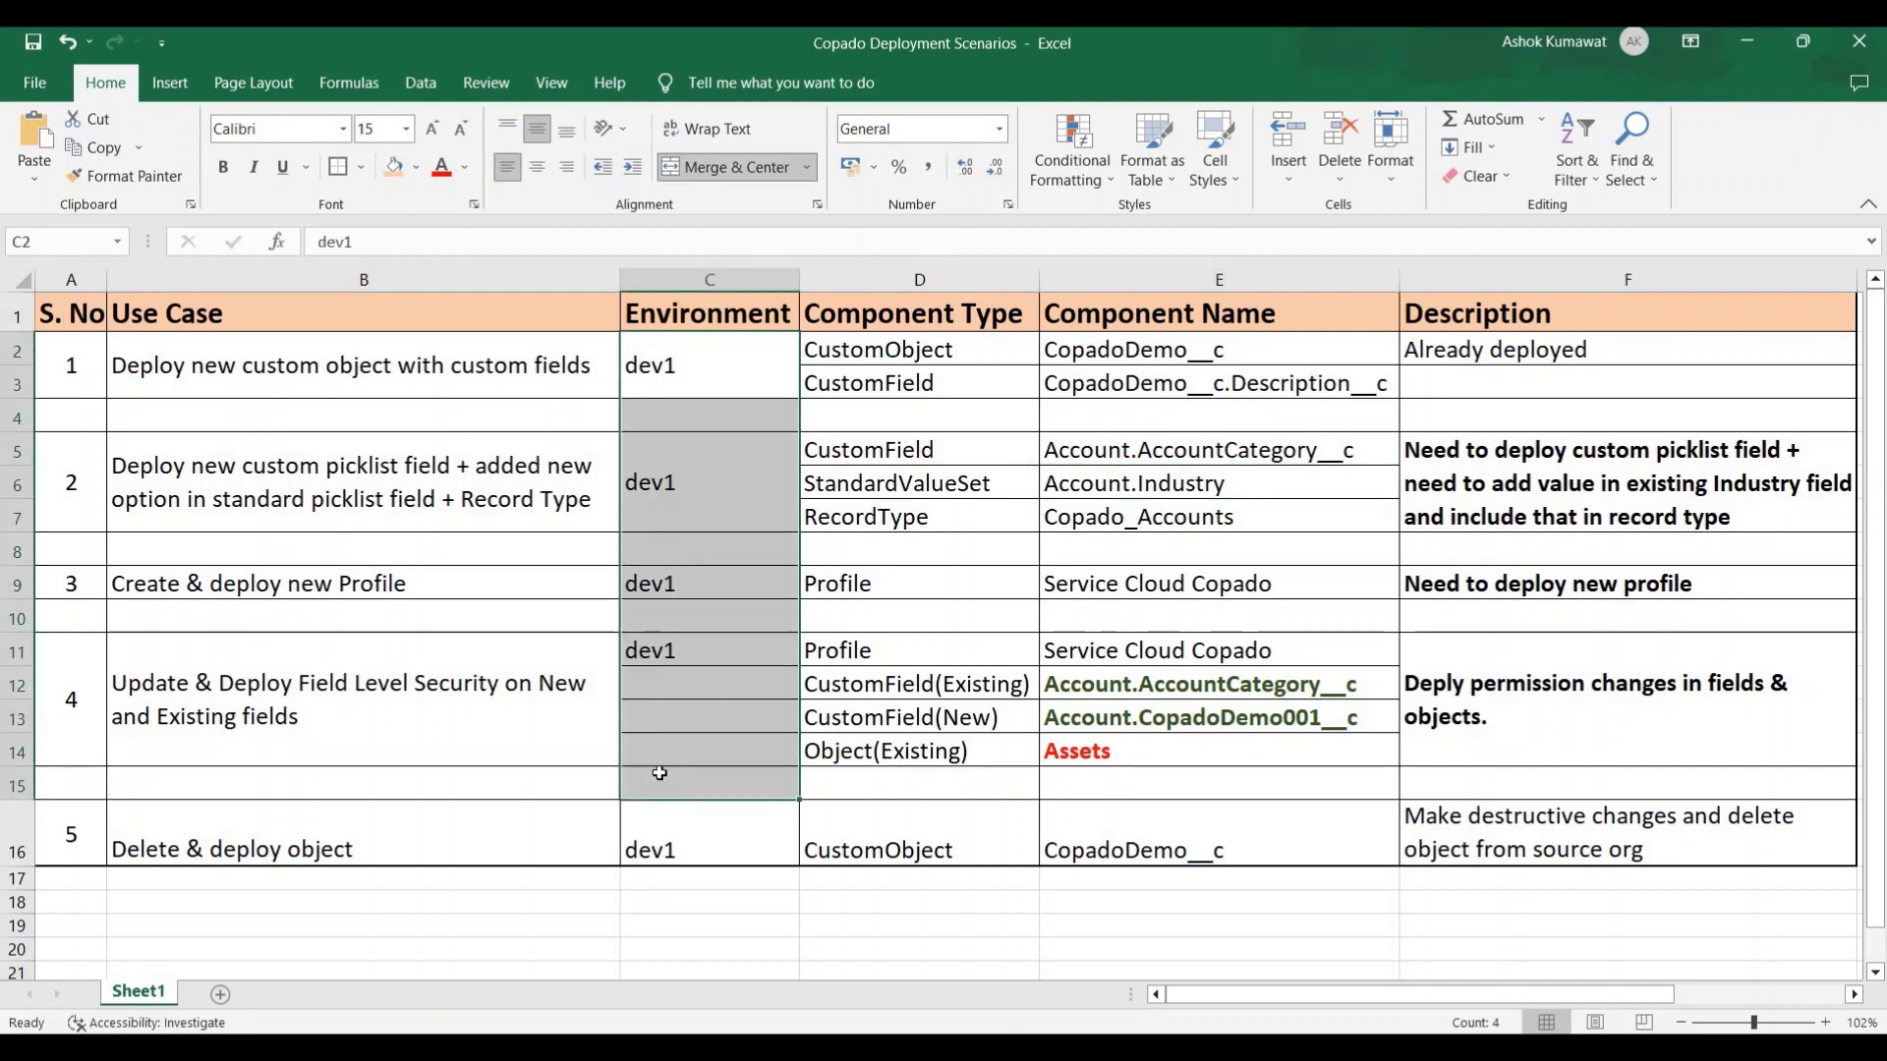
key("alt+Tab")
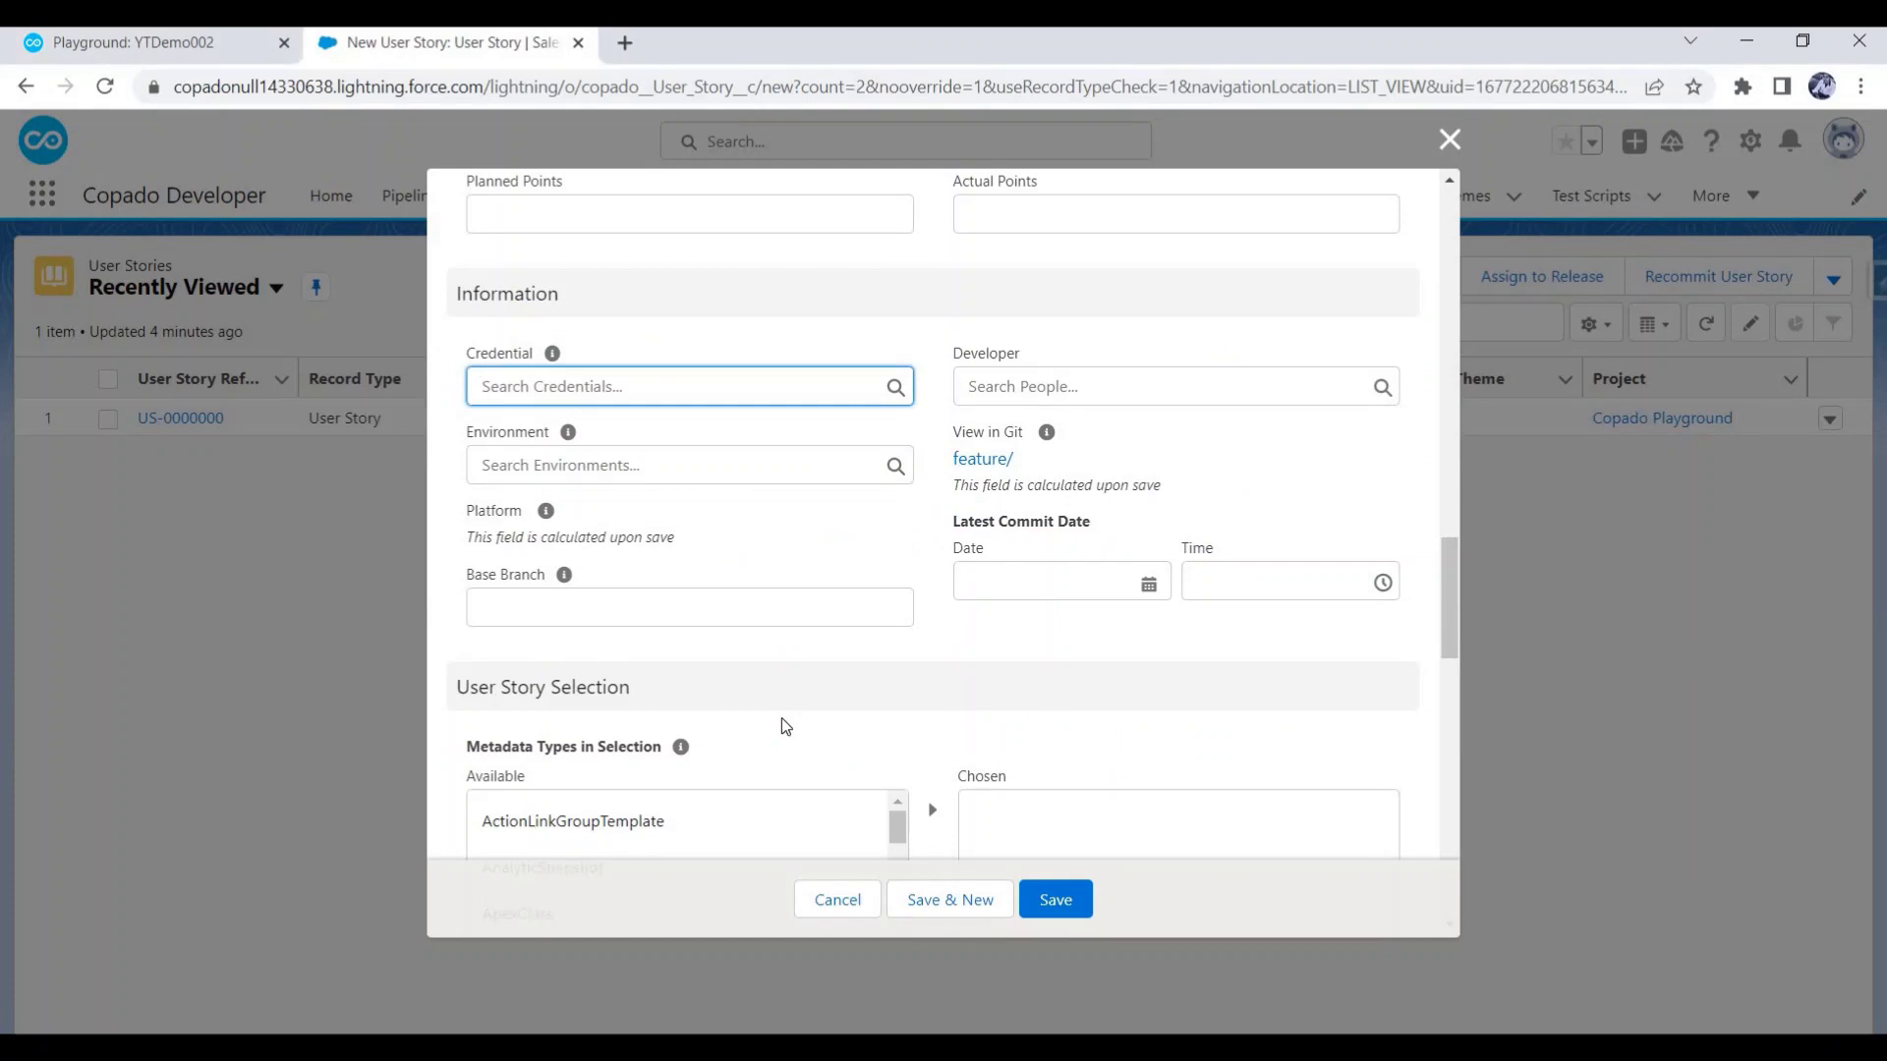
type("dev")
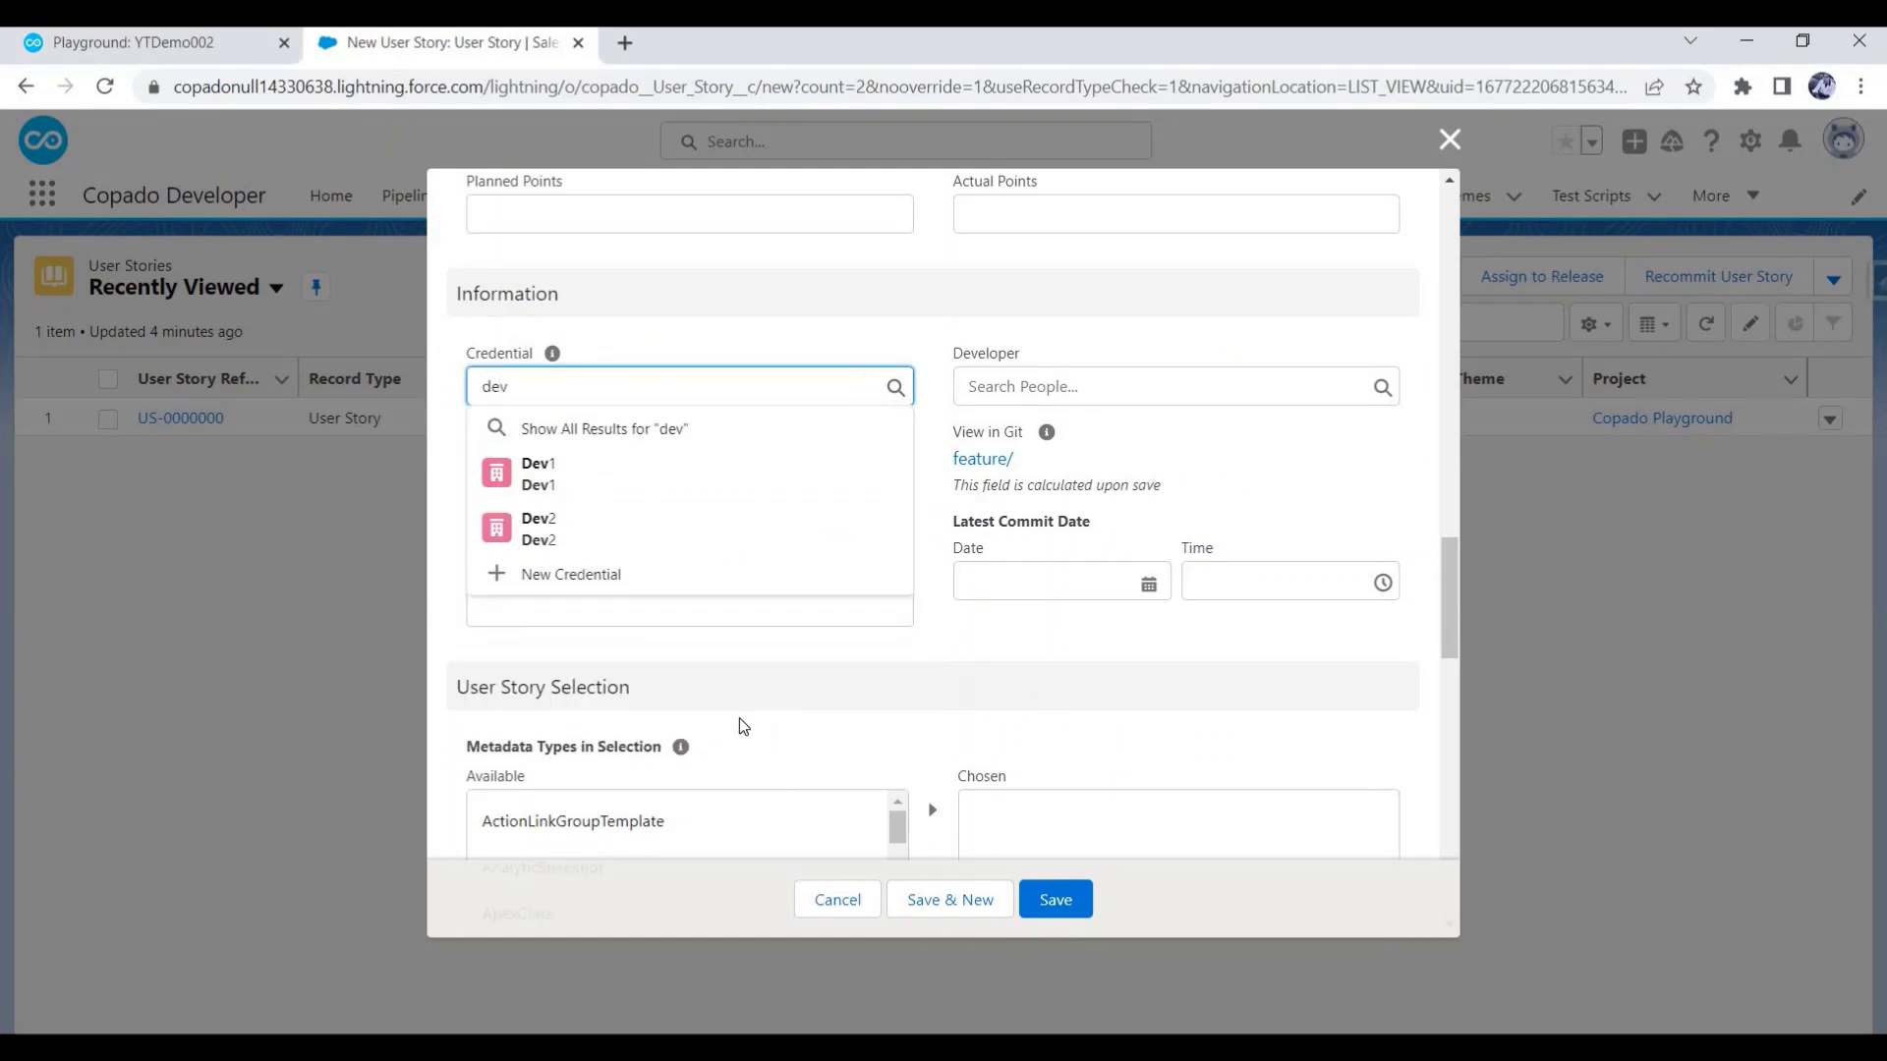
left_click(609, 473)
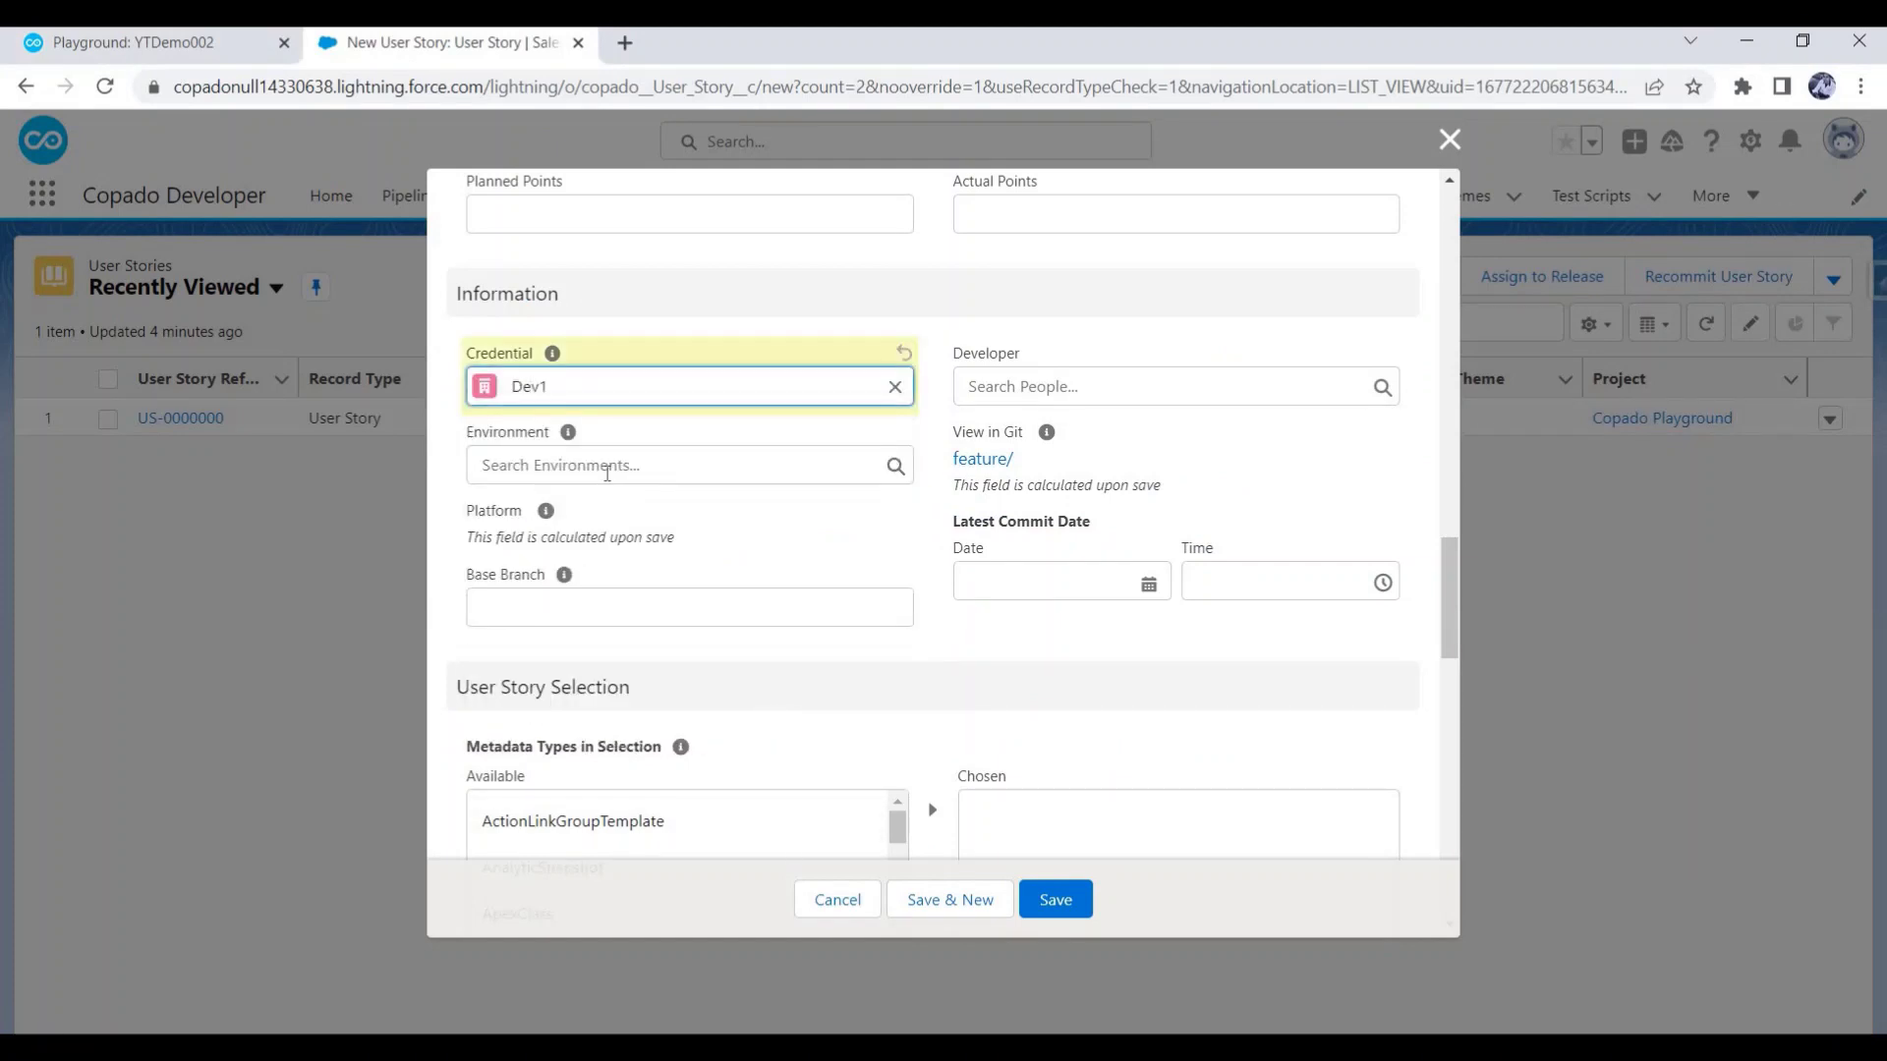
Save the new user story and start committing changes for it.
scroll(746, 558, "down", 3)
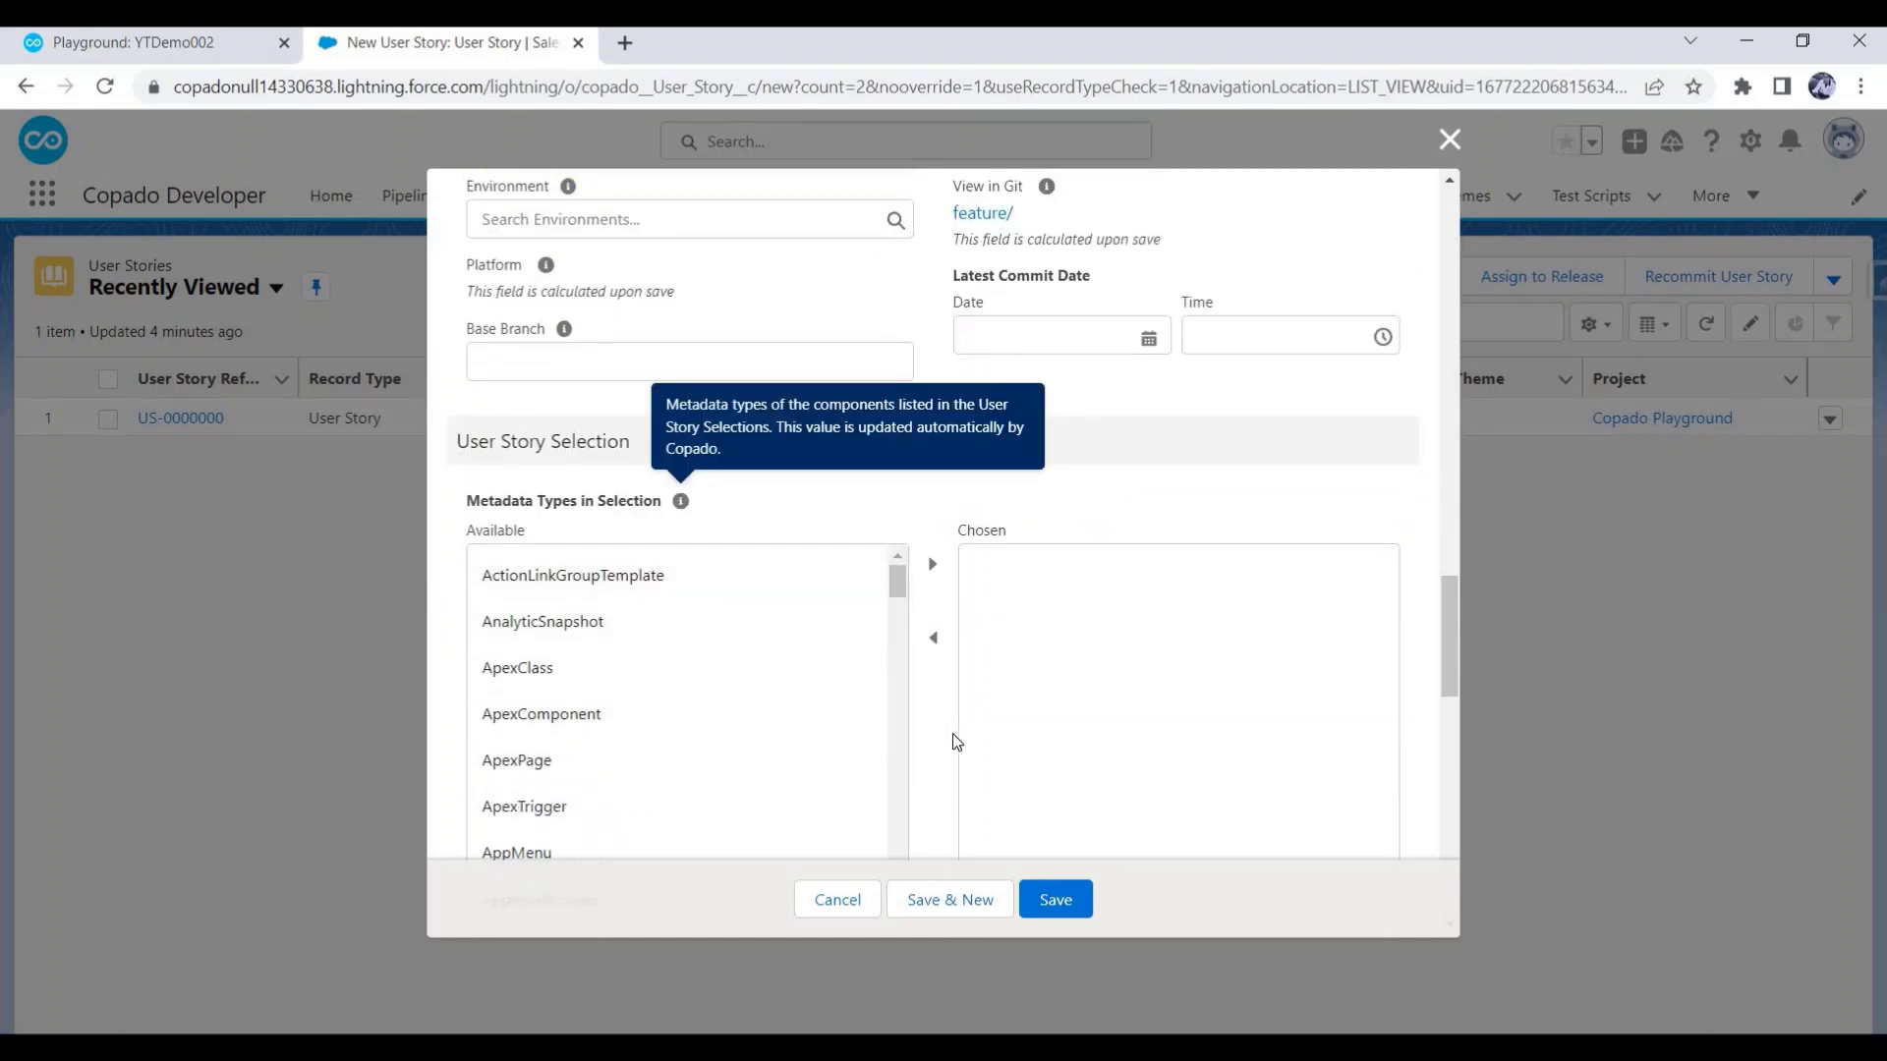
left_click(1063, 902)
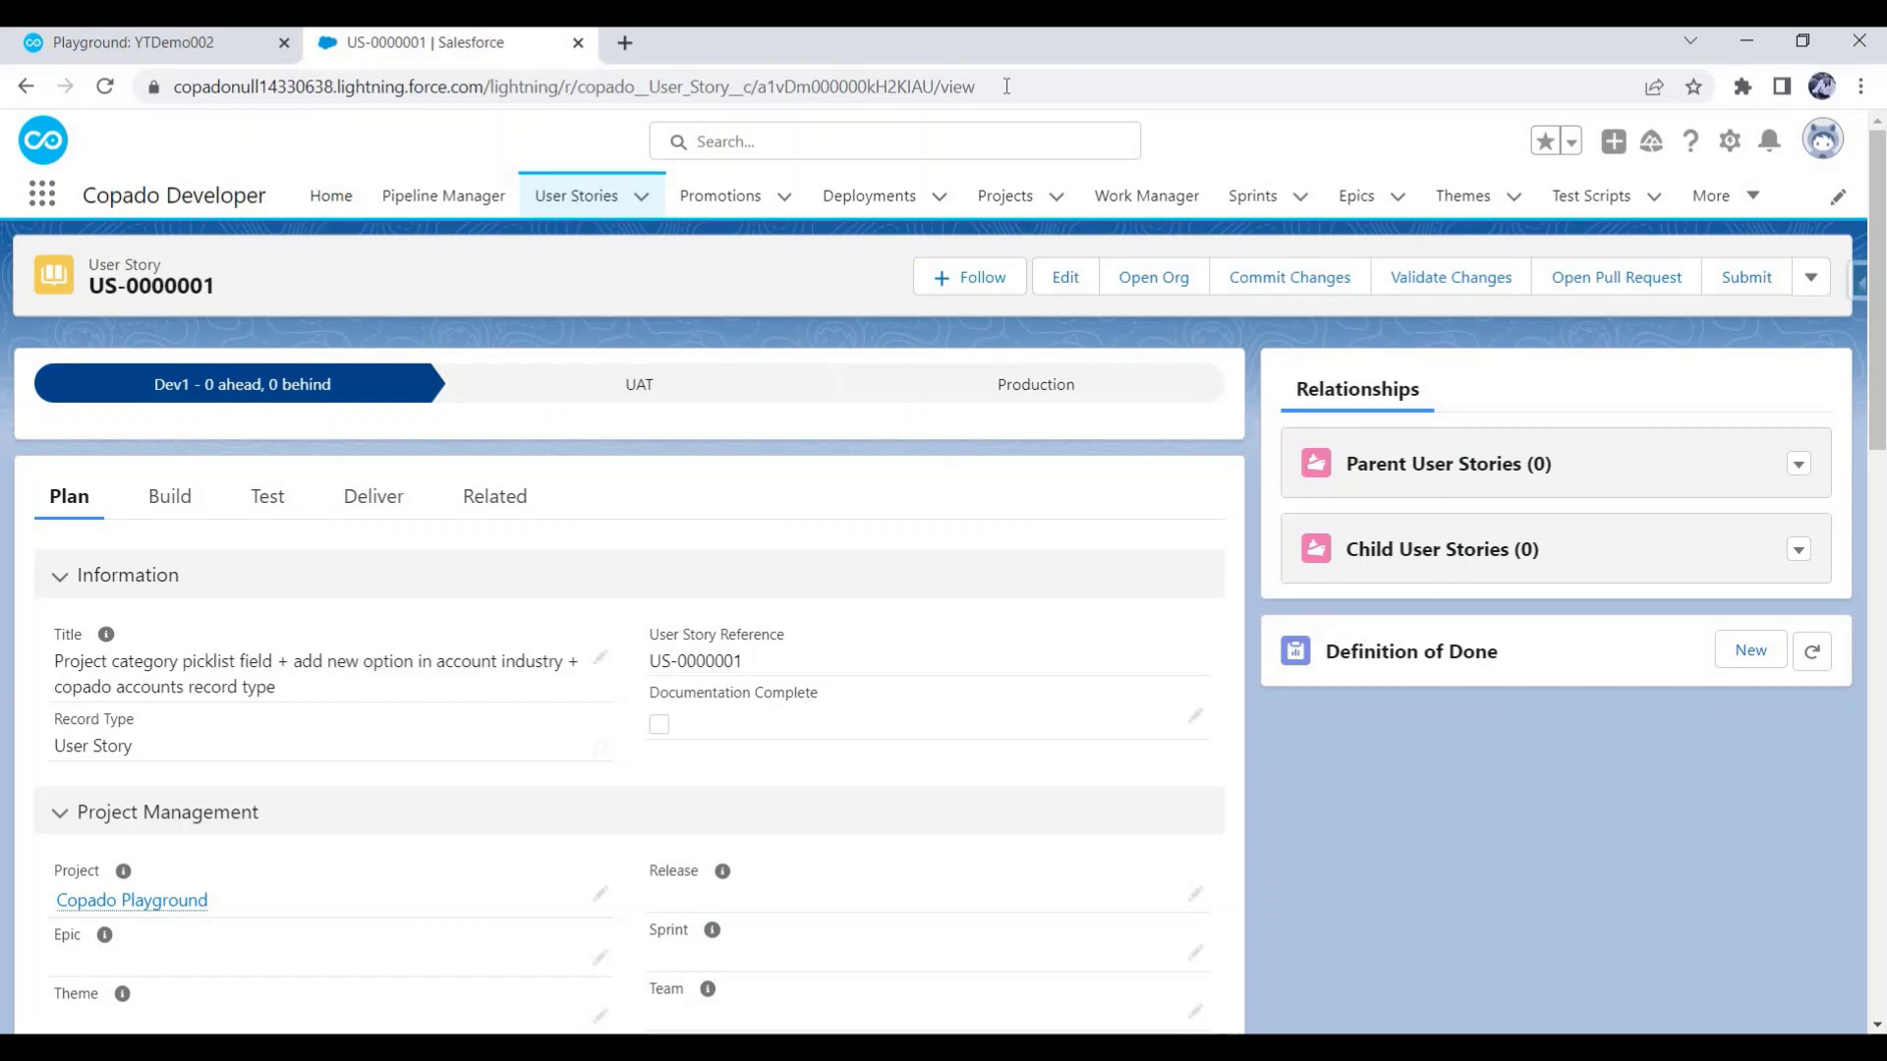
left_click(1271, 279)
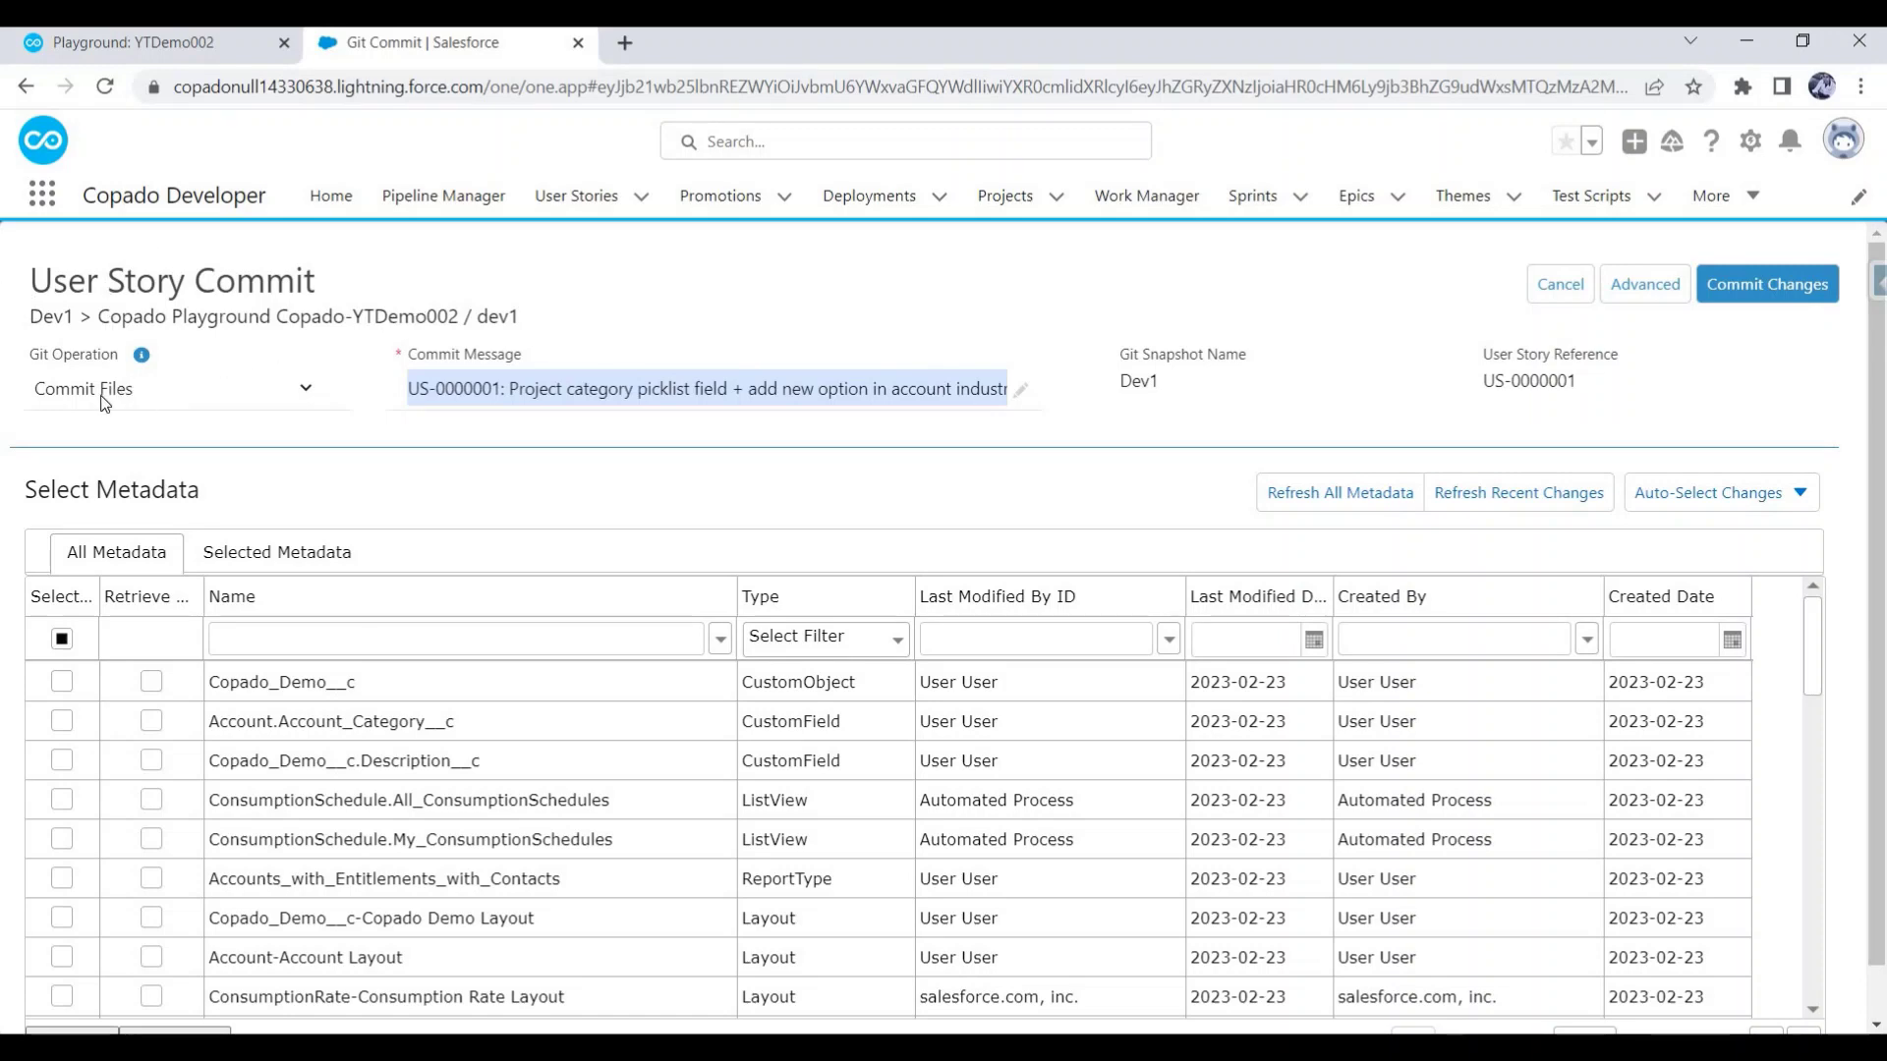
Try the Recommit Files Git operation with Re-Create Feature Branch enabled, and return the operation to Commit Files.
left_click(125, 397)
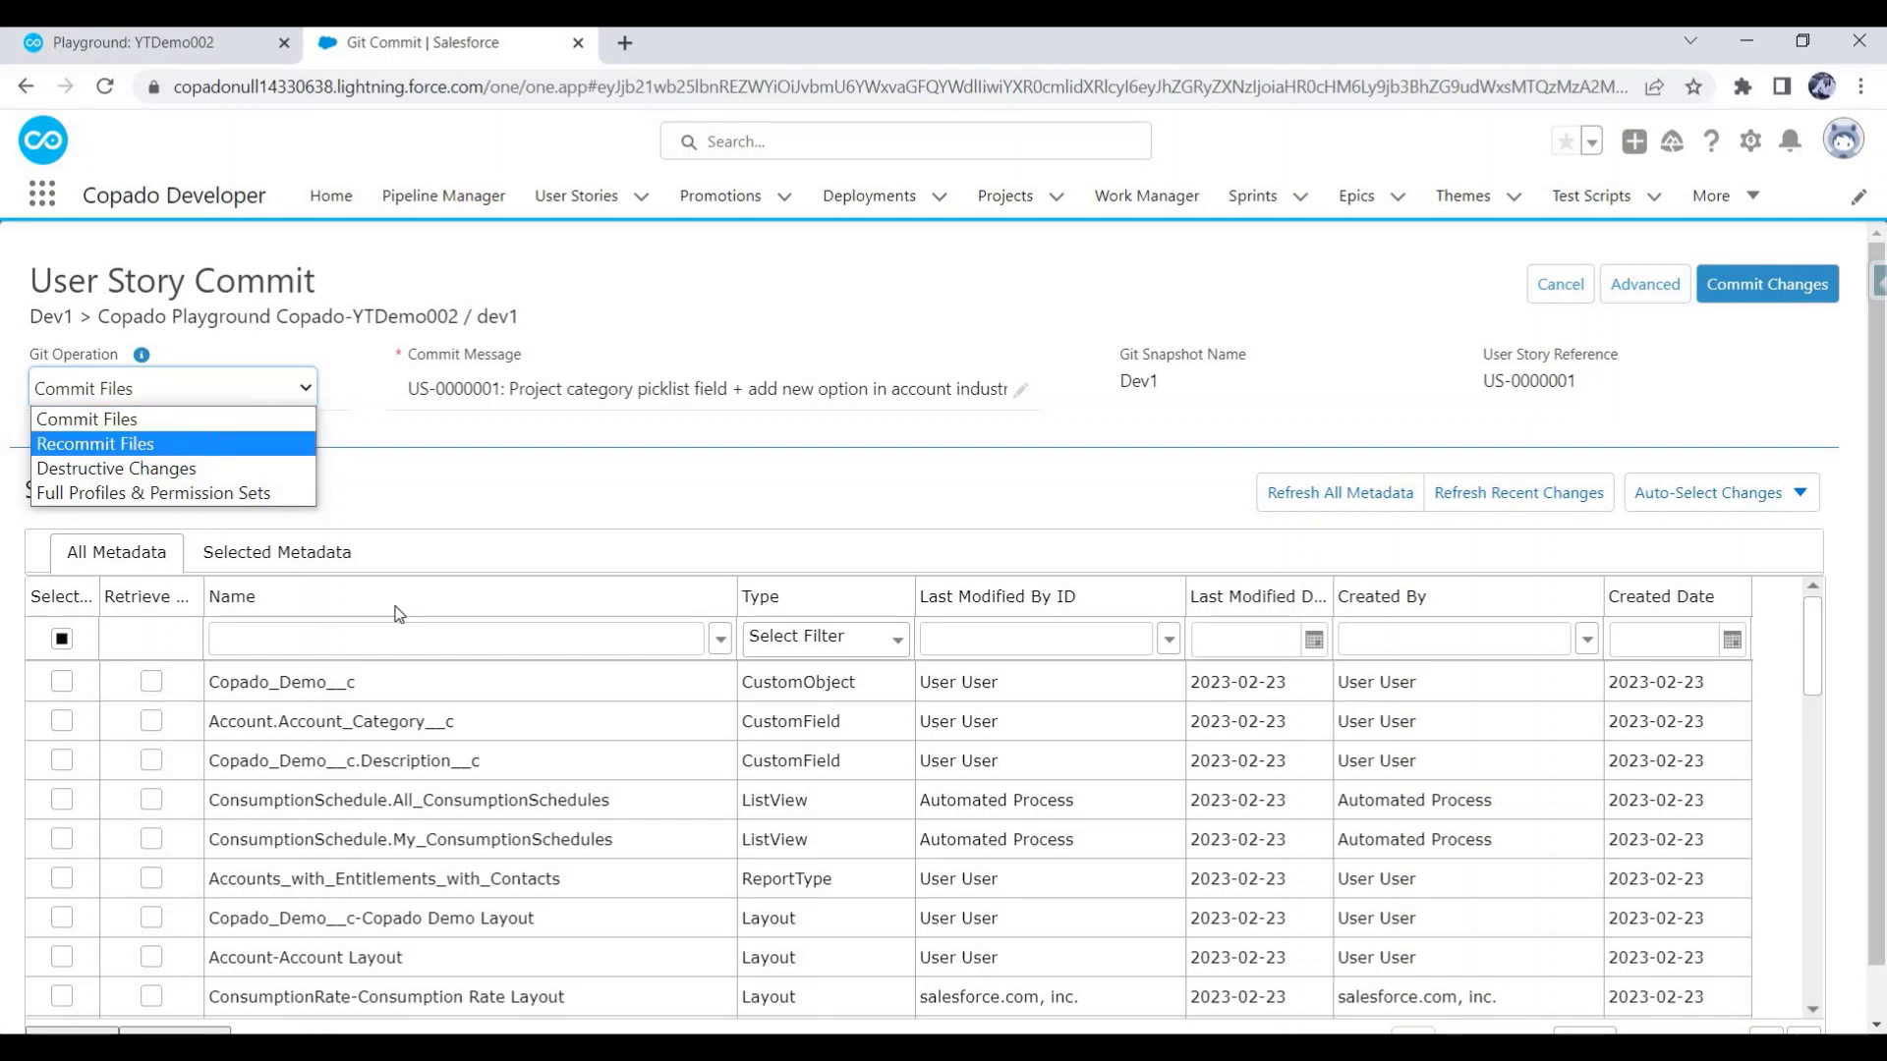
left_click(470, 552)
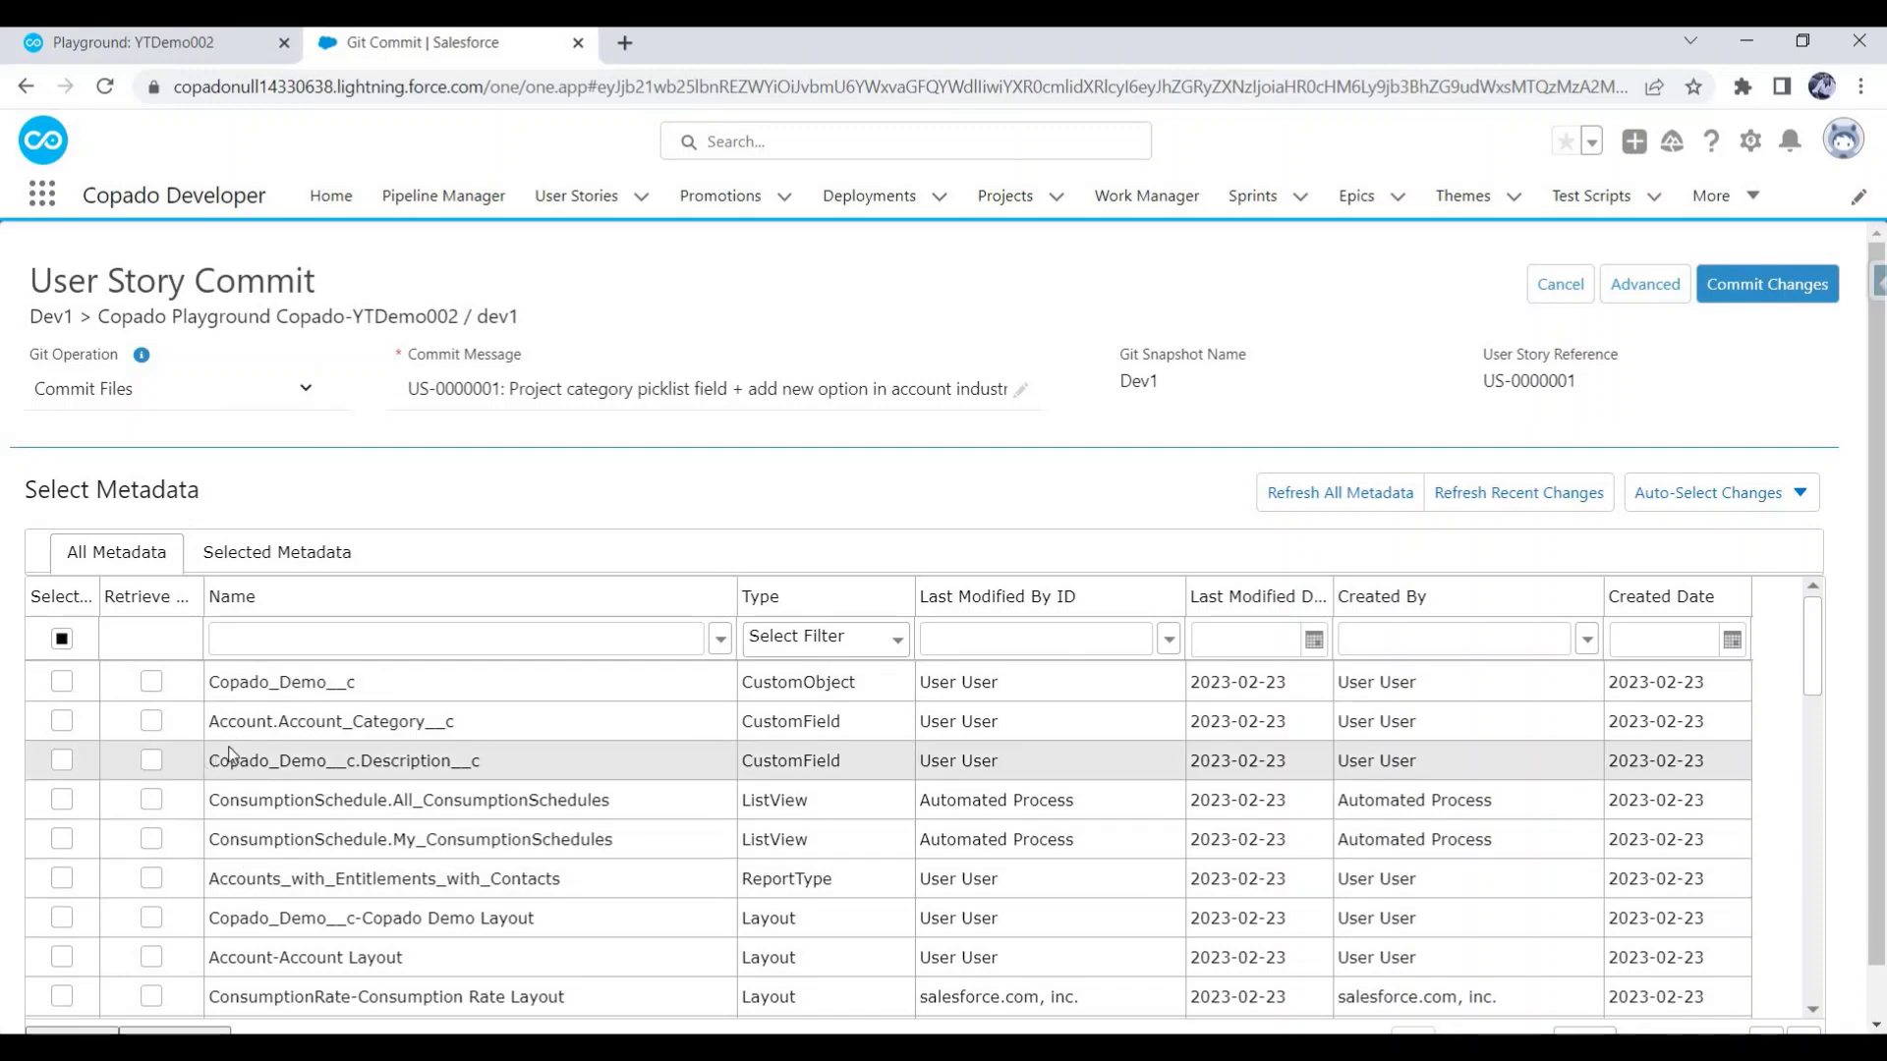
left_click(241, 387)
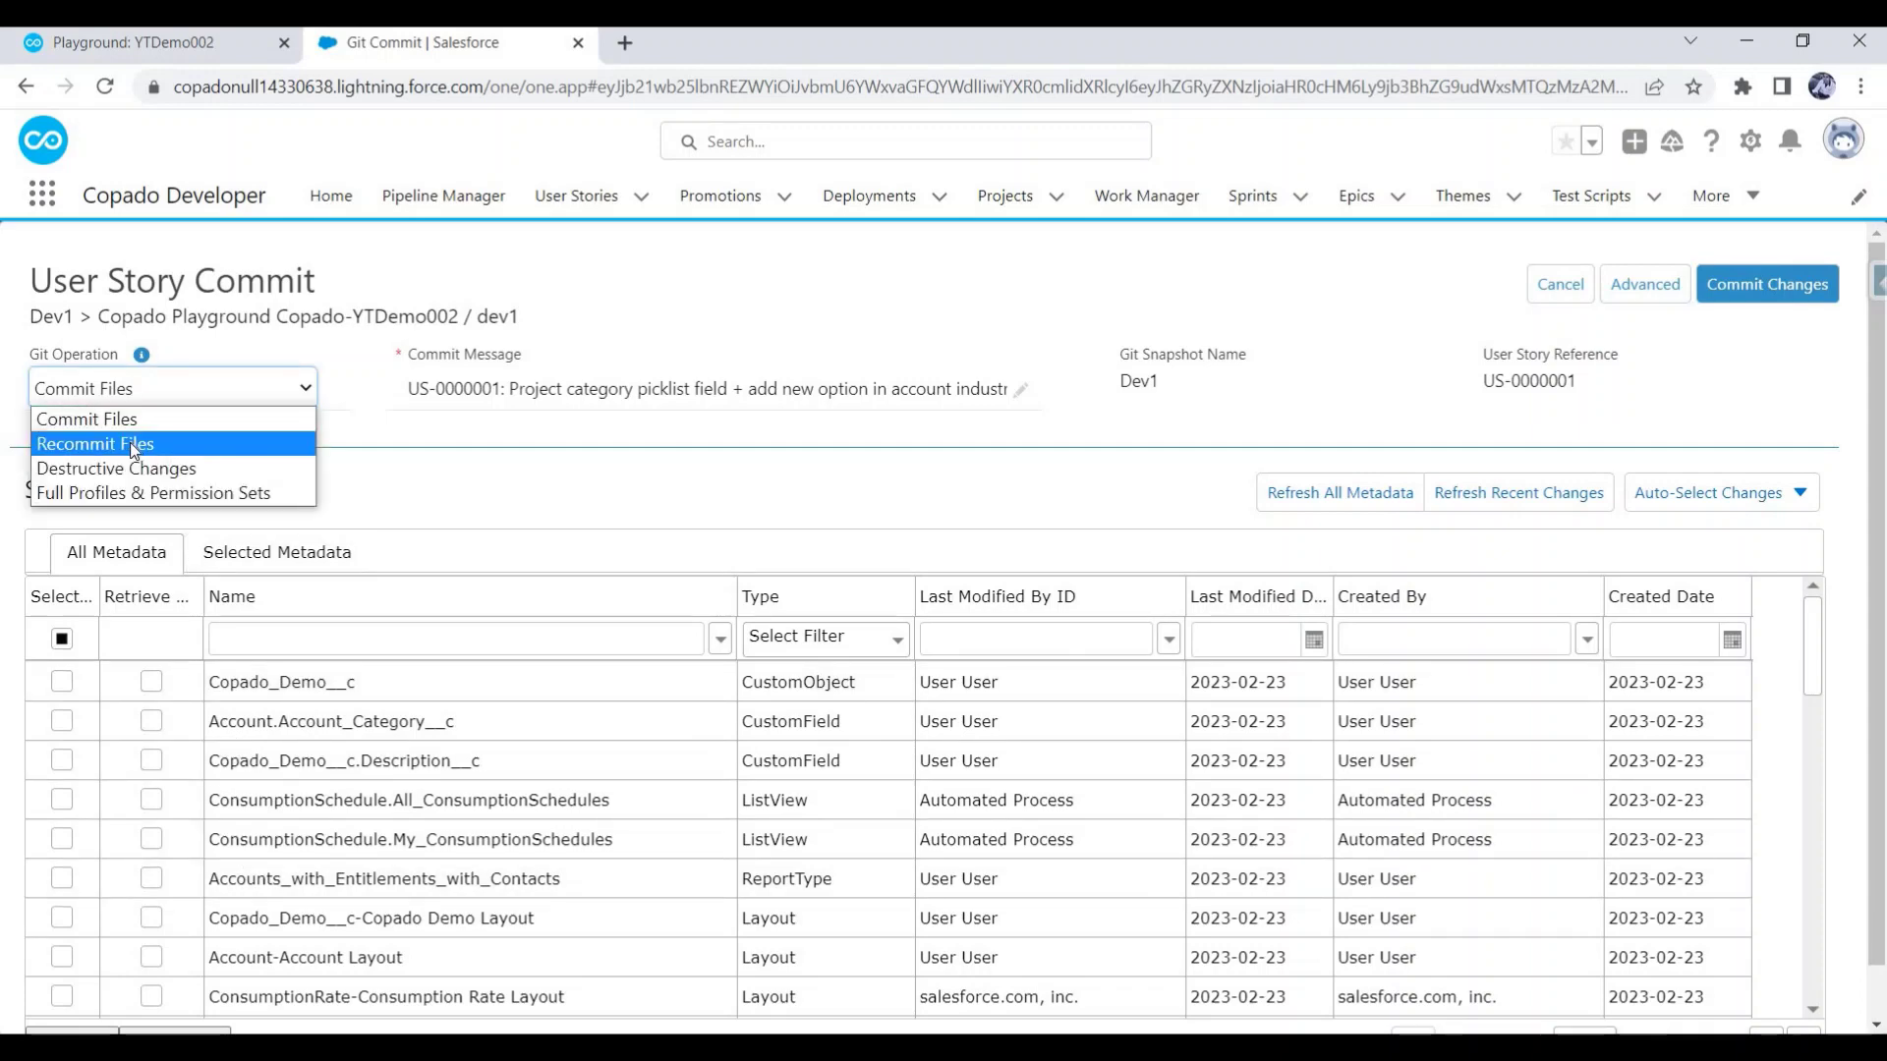
left_click(135, 447)
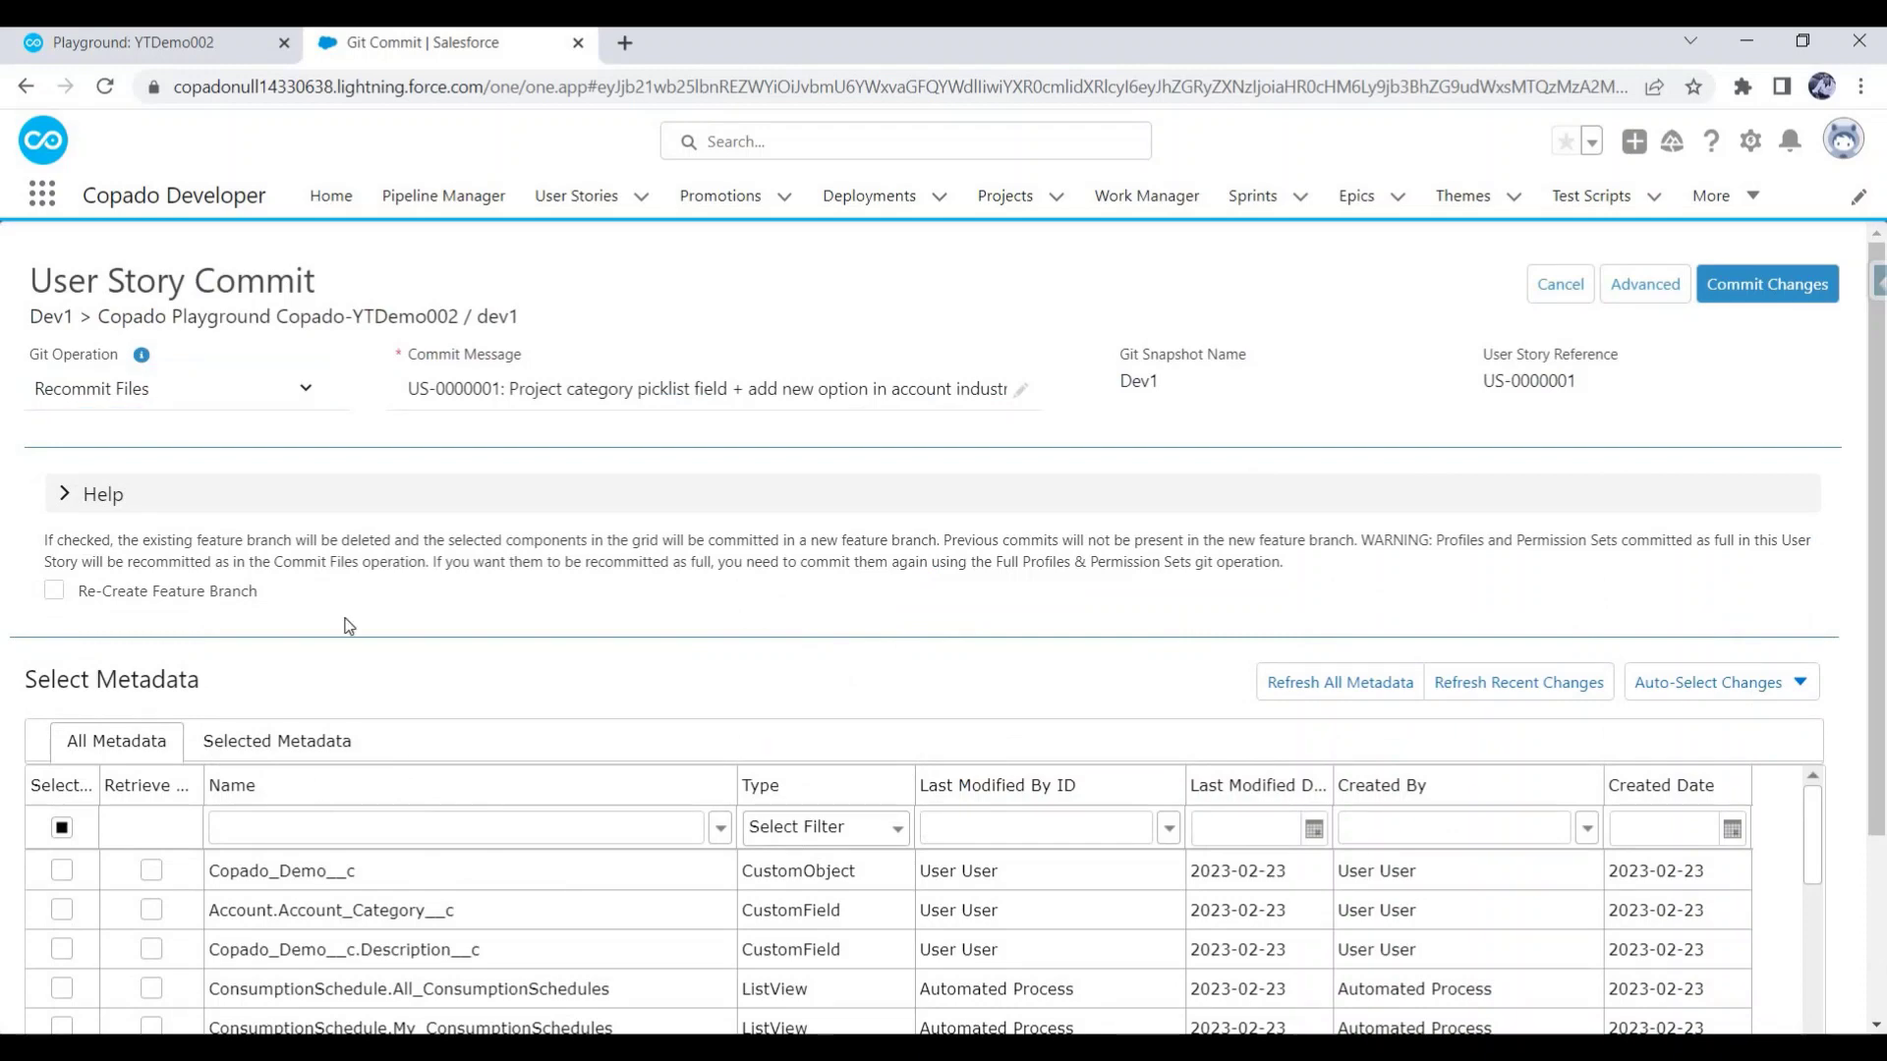
left_click(349, 739)
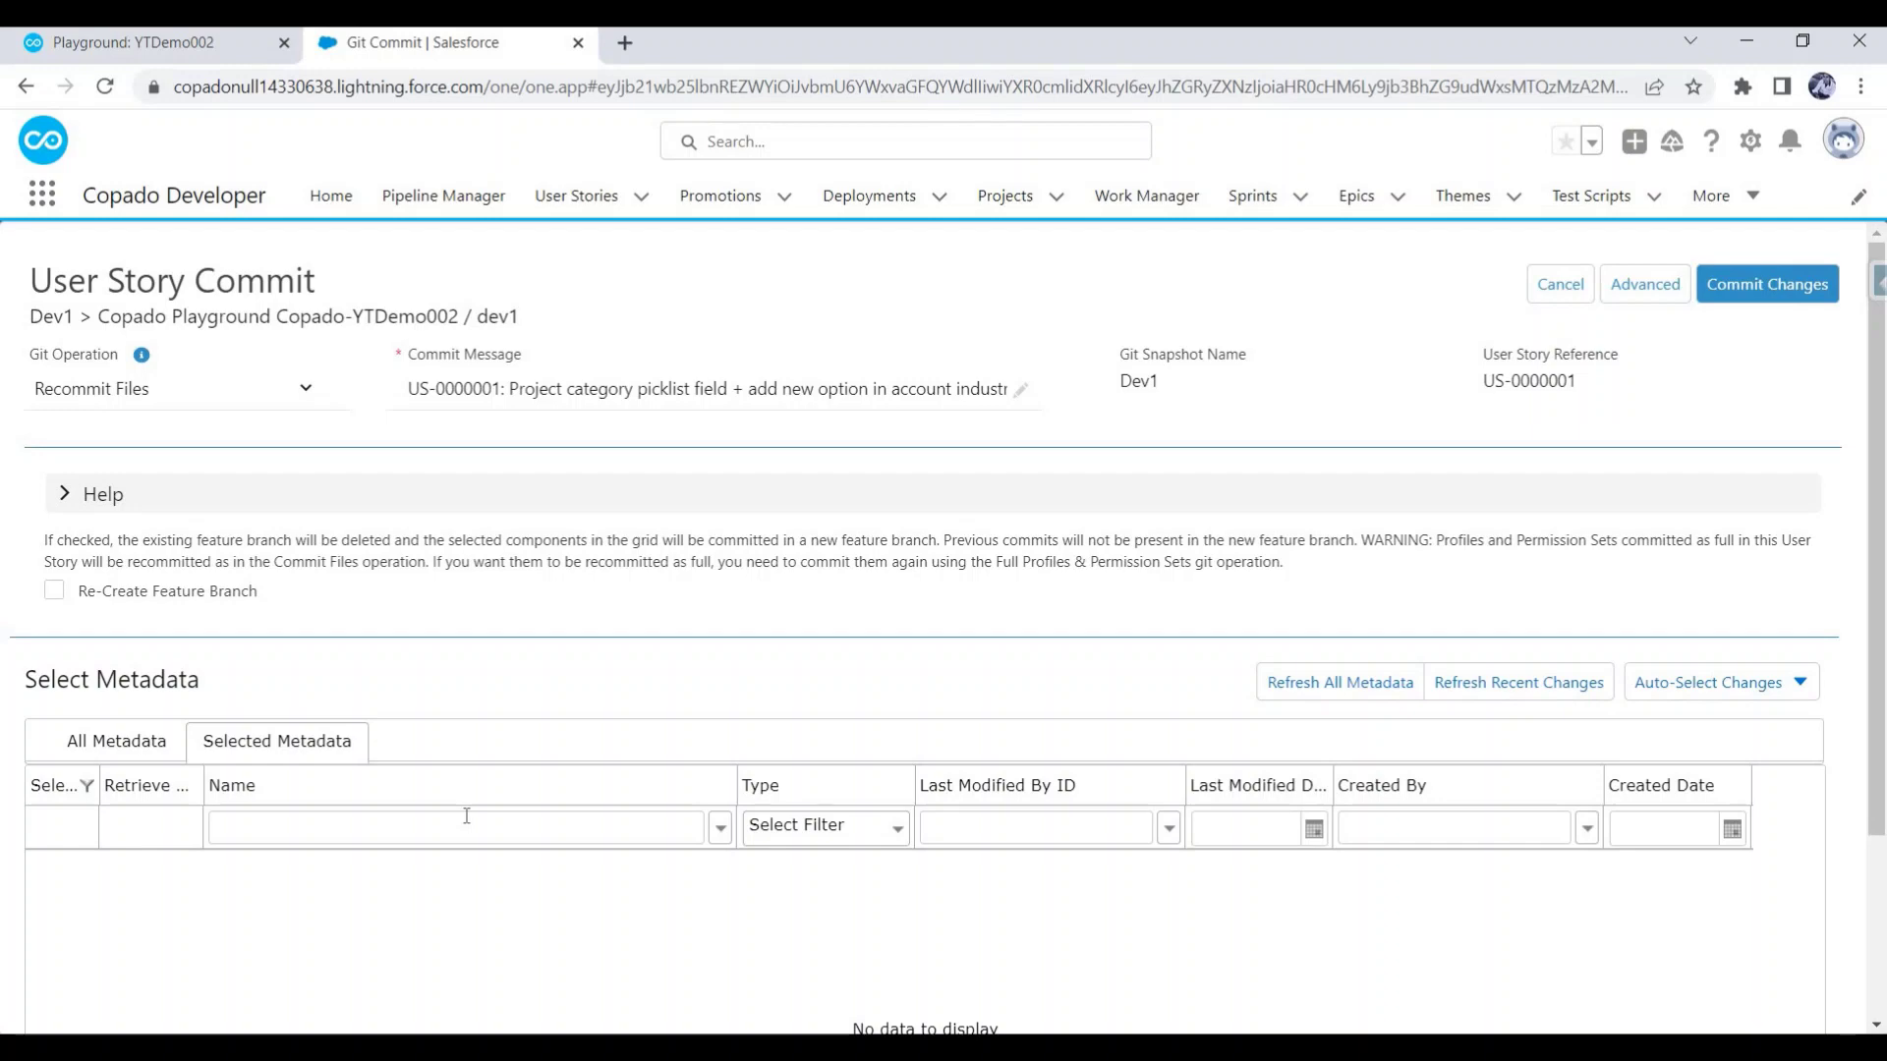
scroll(246, 865, "down", 3)
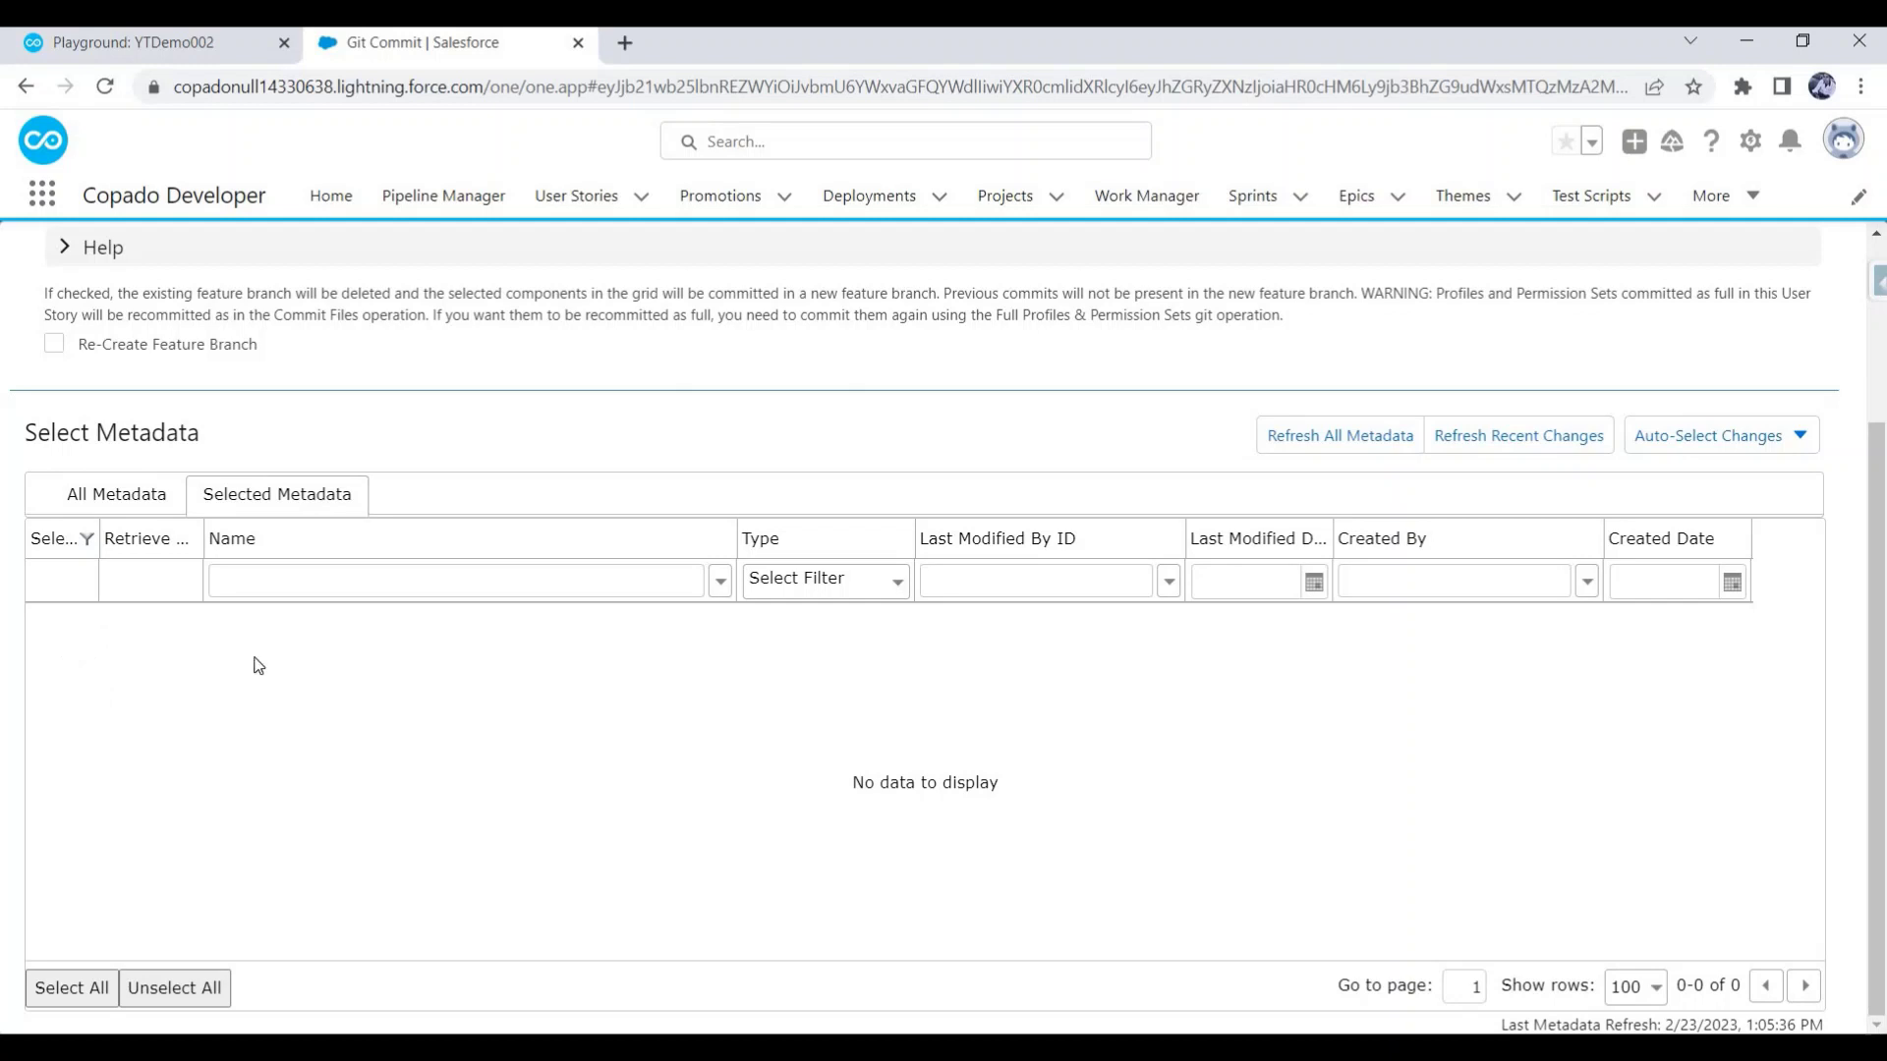
left_click(54, 346)
scroll(282, 464, "up", 3)
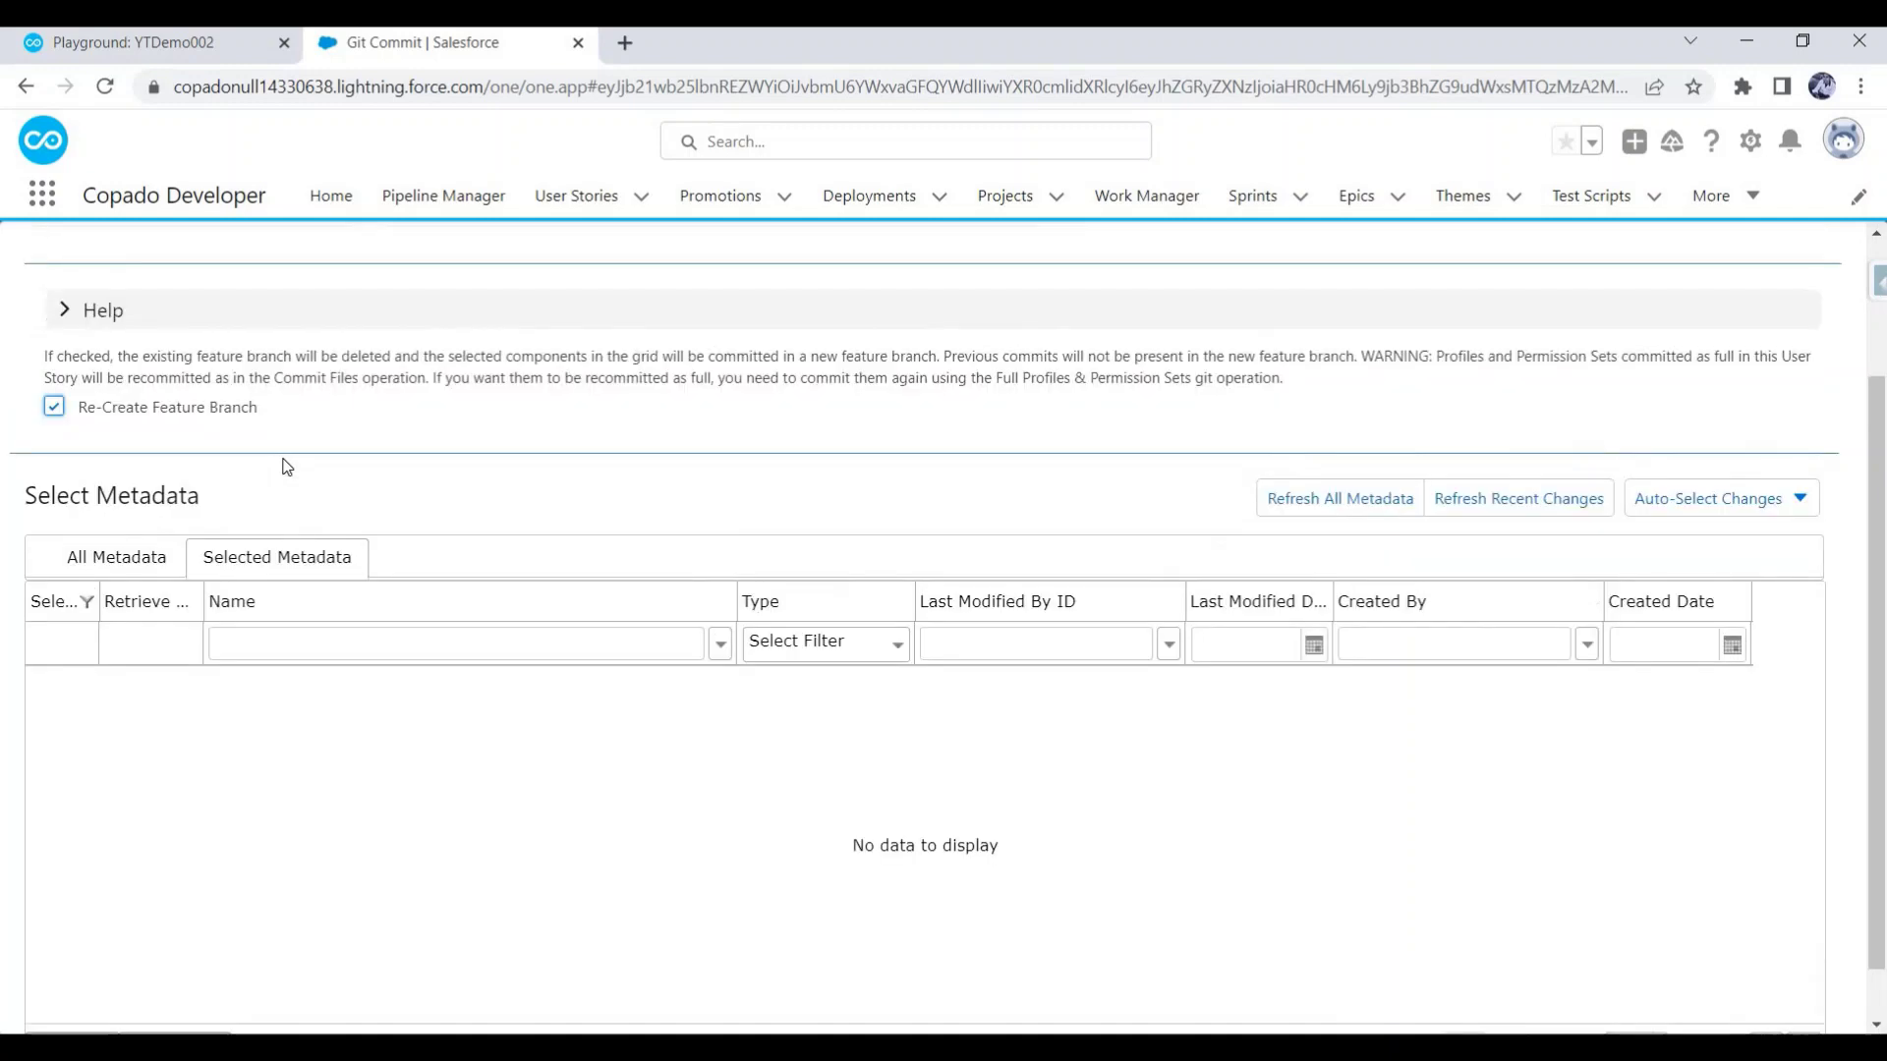
left_click(187, 393)
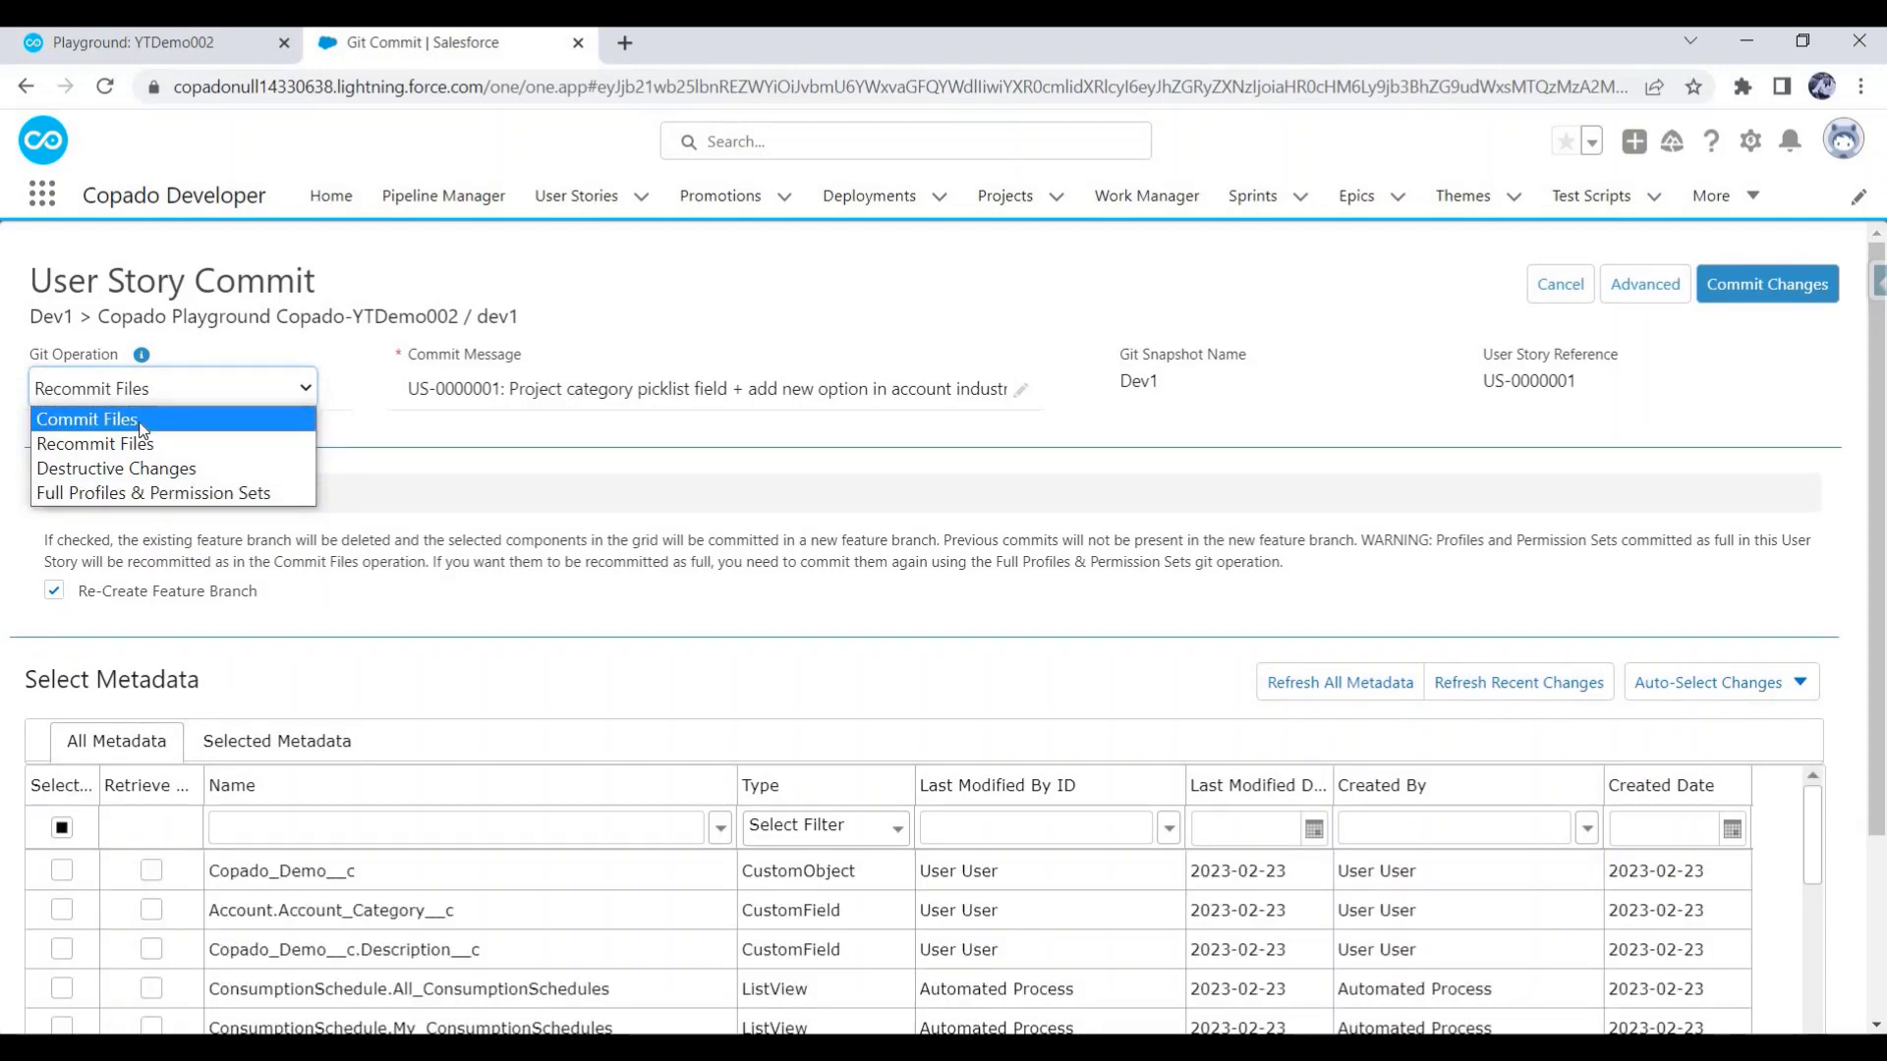
left_click(274, 428)
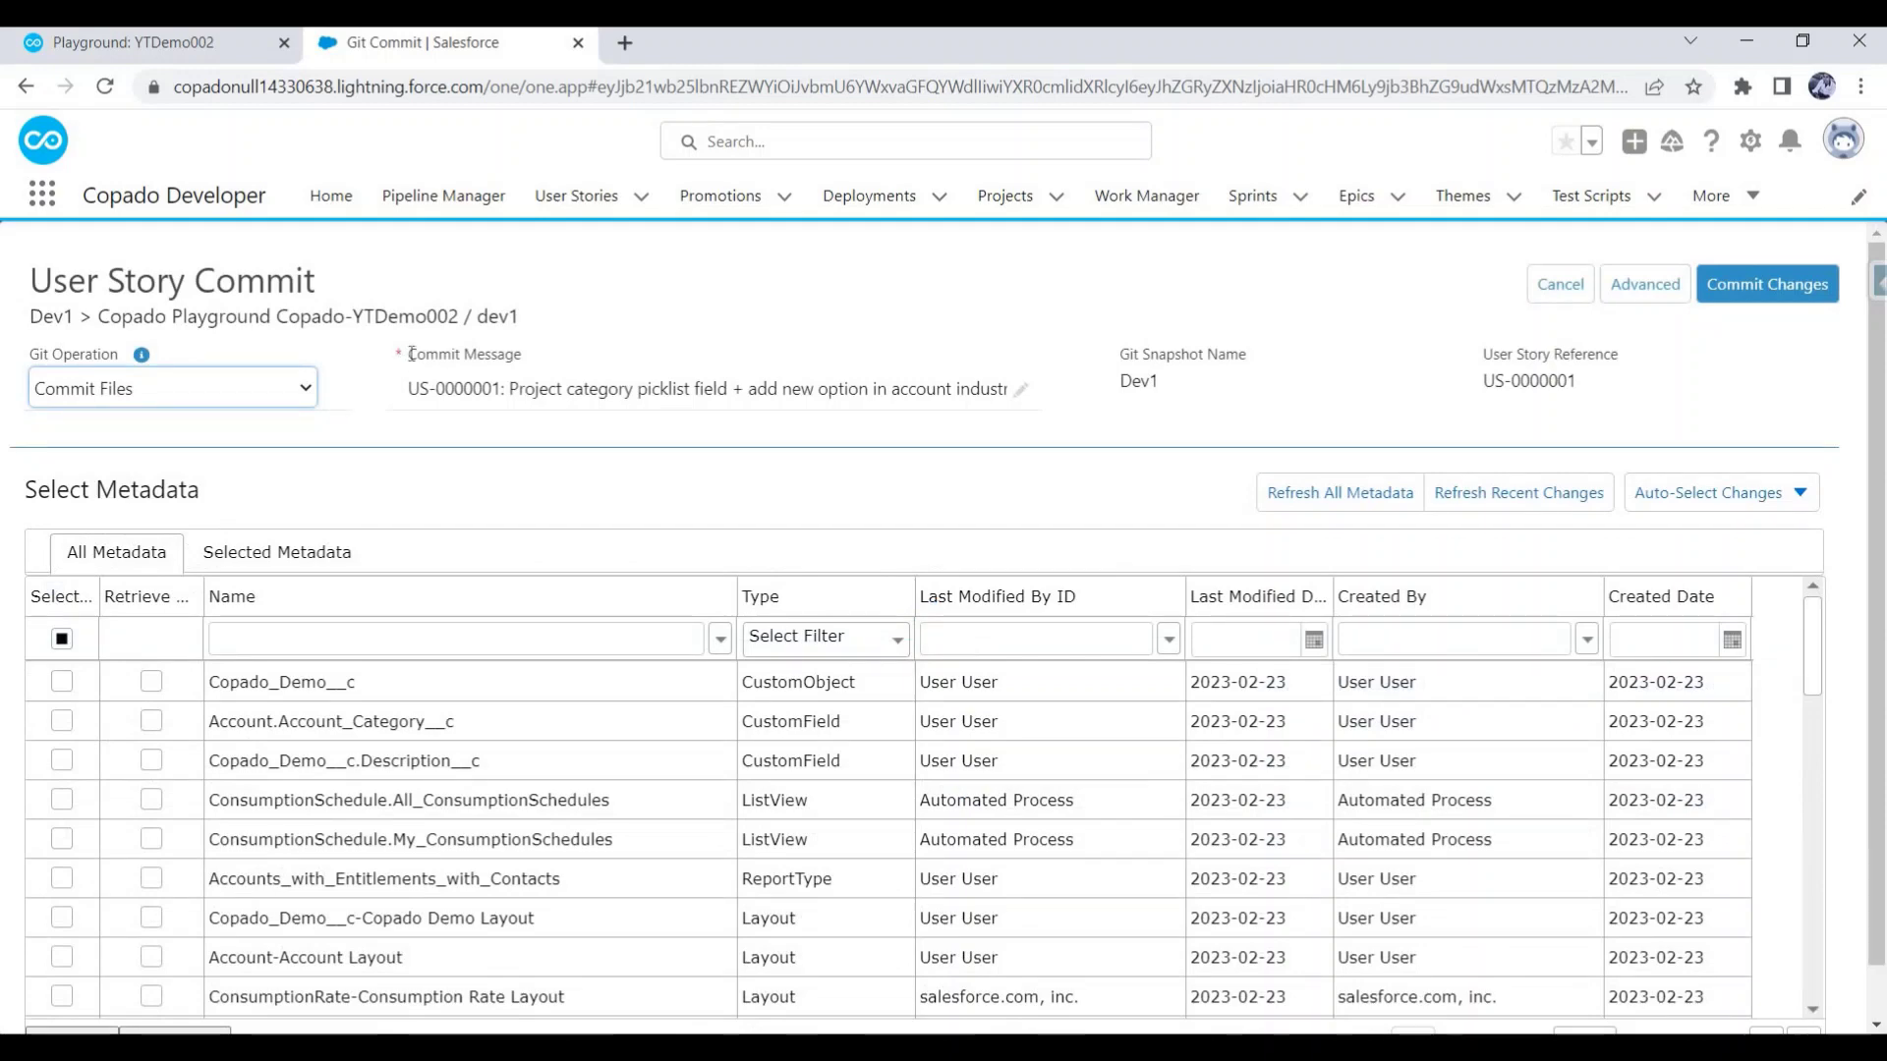
Review the commit message, Git snapshot name and user story reference of the commit.
left_click_drag(411, 354, 528, 362)
left_click(453, 388)
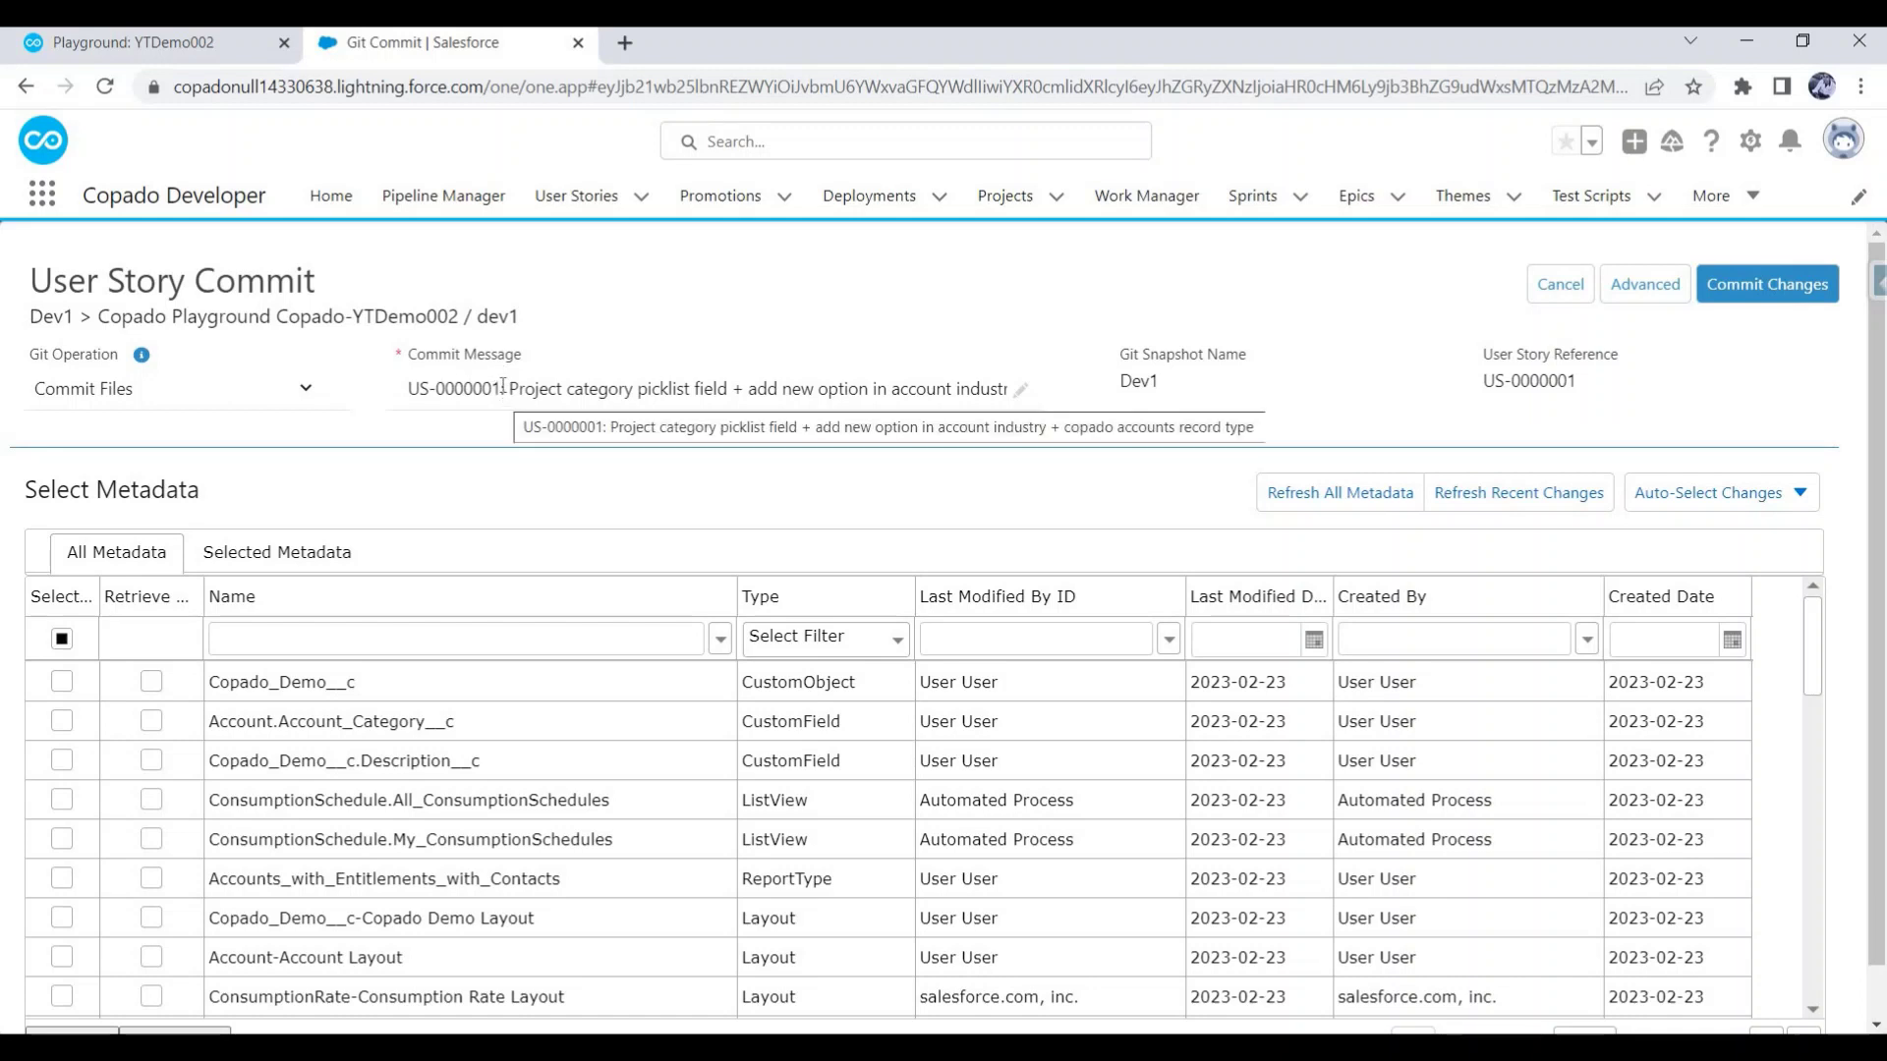
left_click_drag(502, 386, 379, 393)
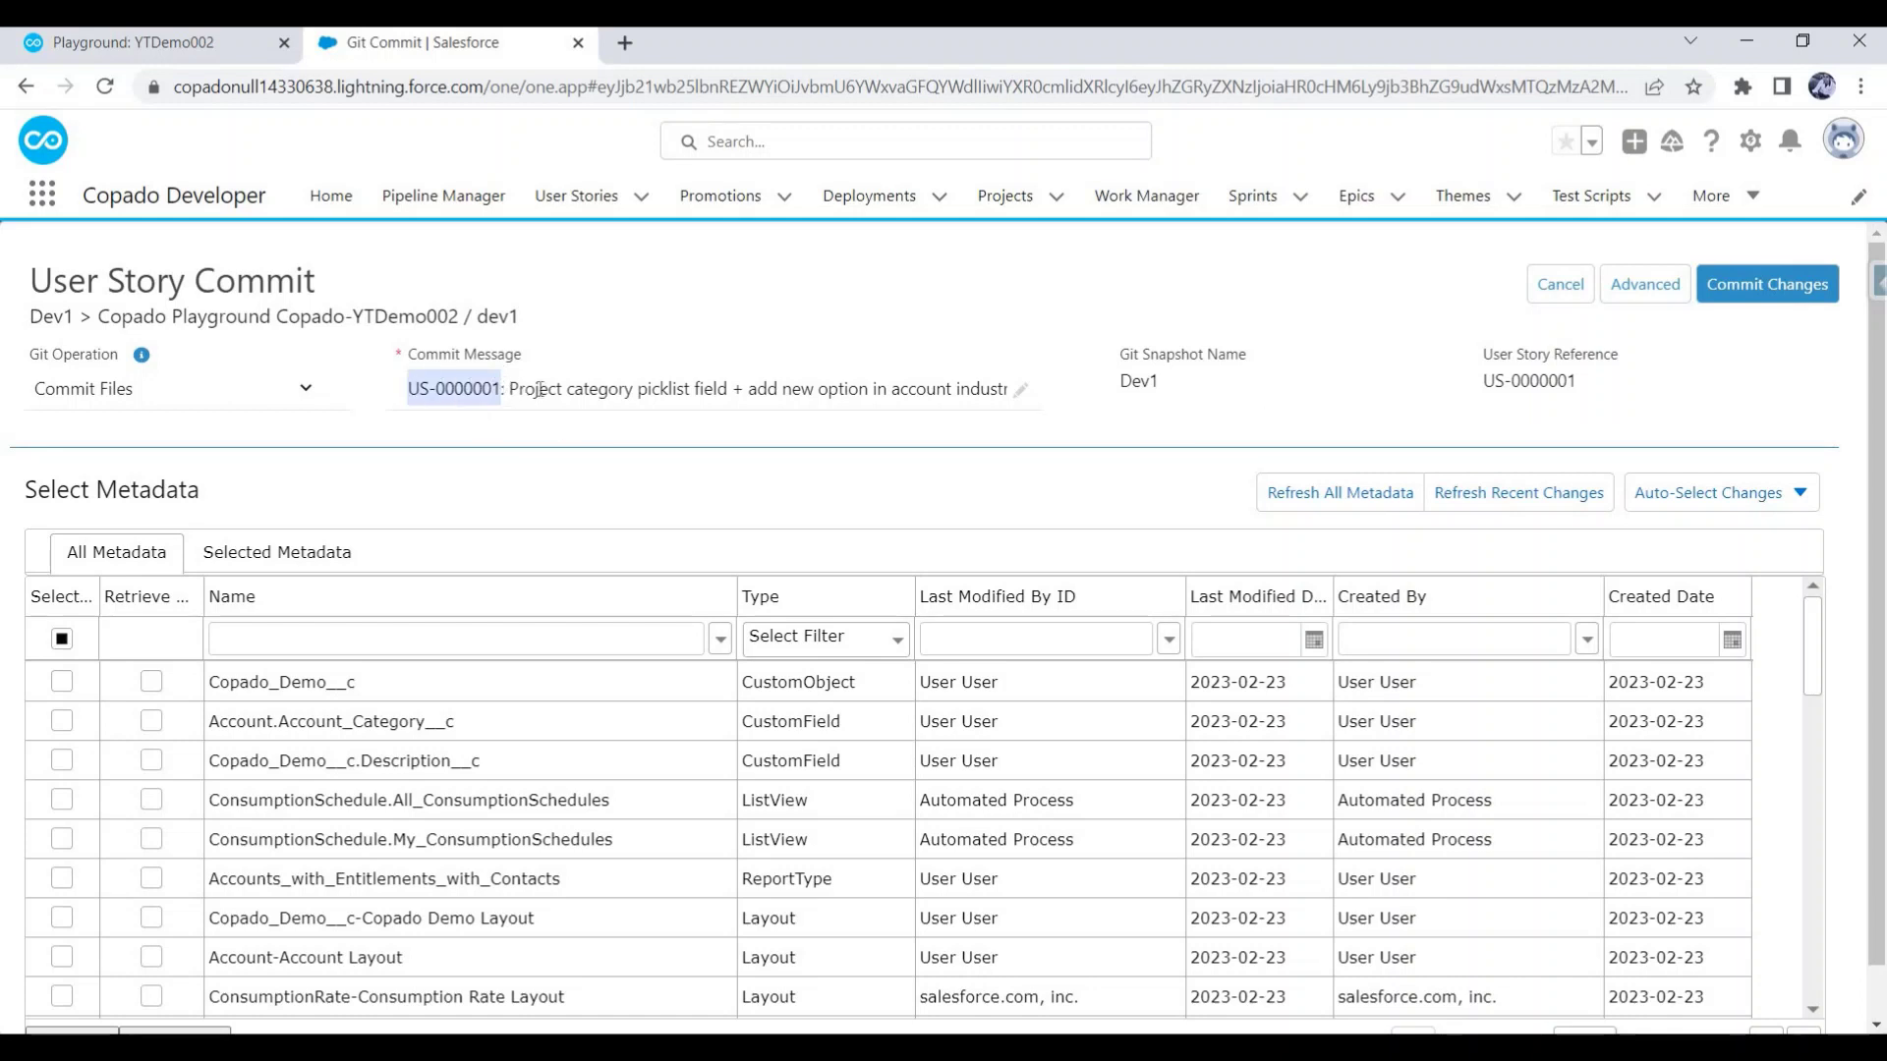
left_click_drag(540, 390, 1019, 392)
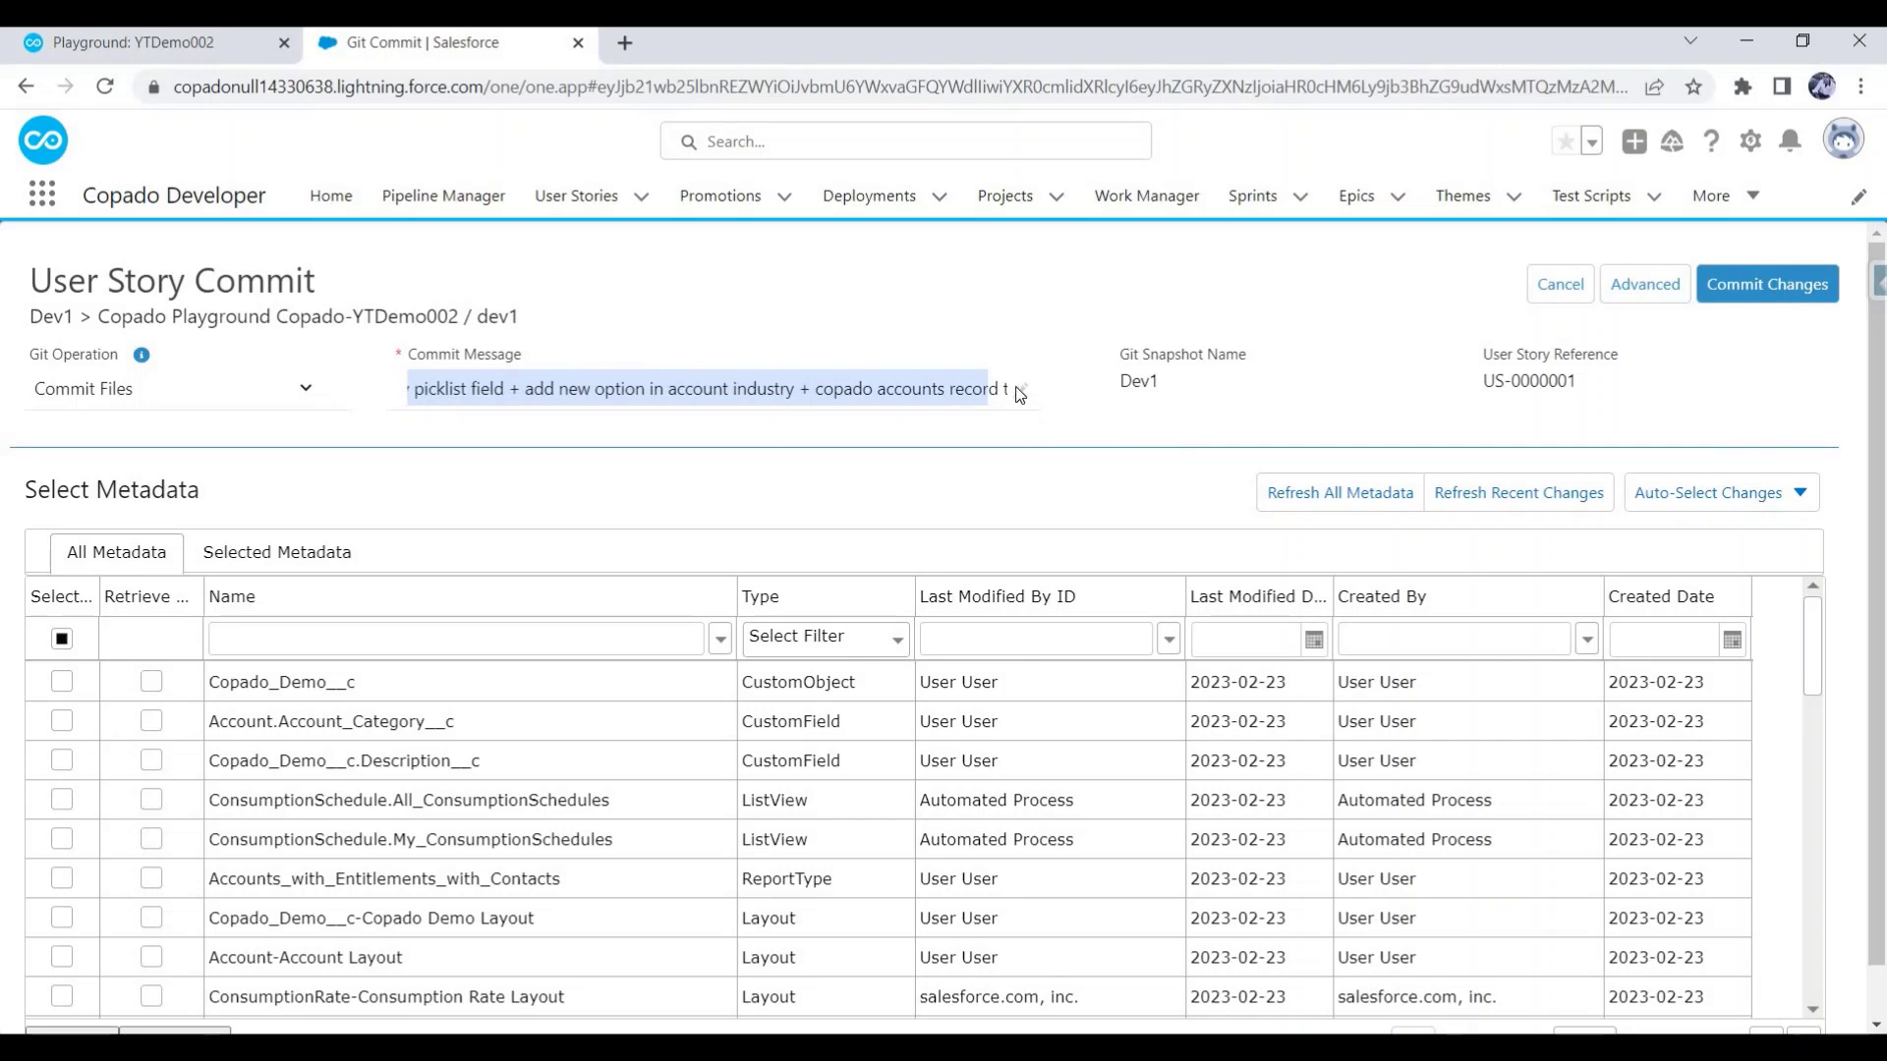
left_click(1111, 361)
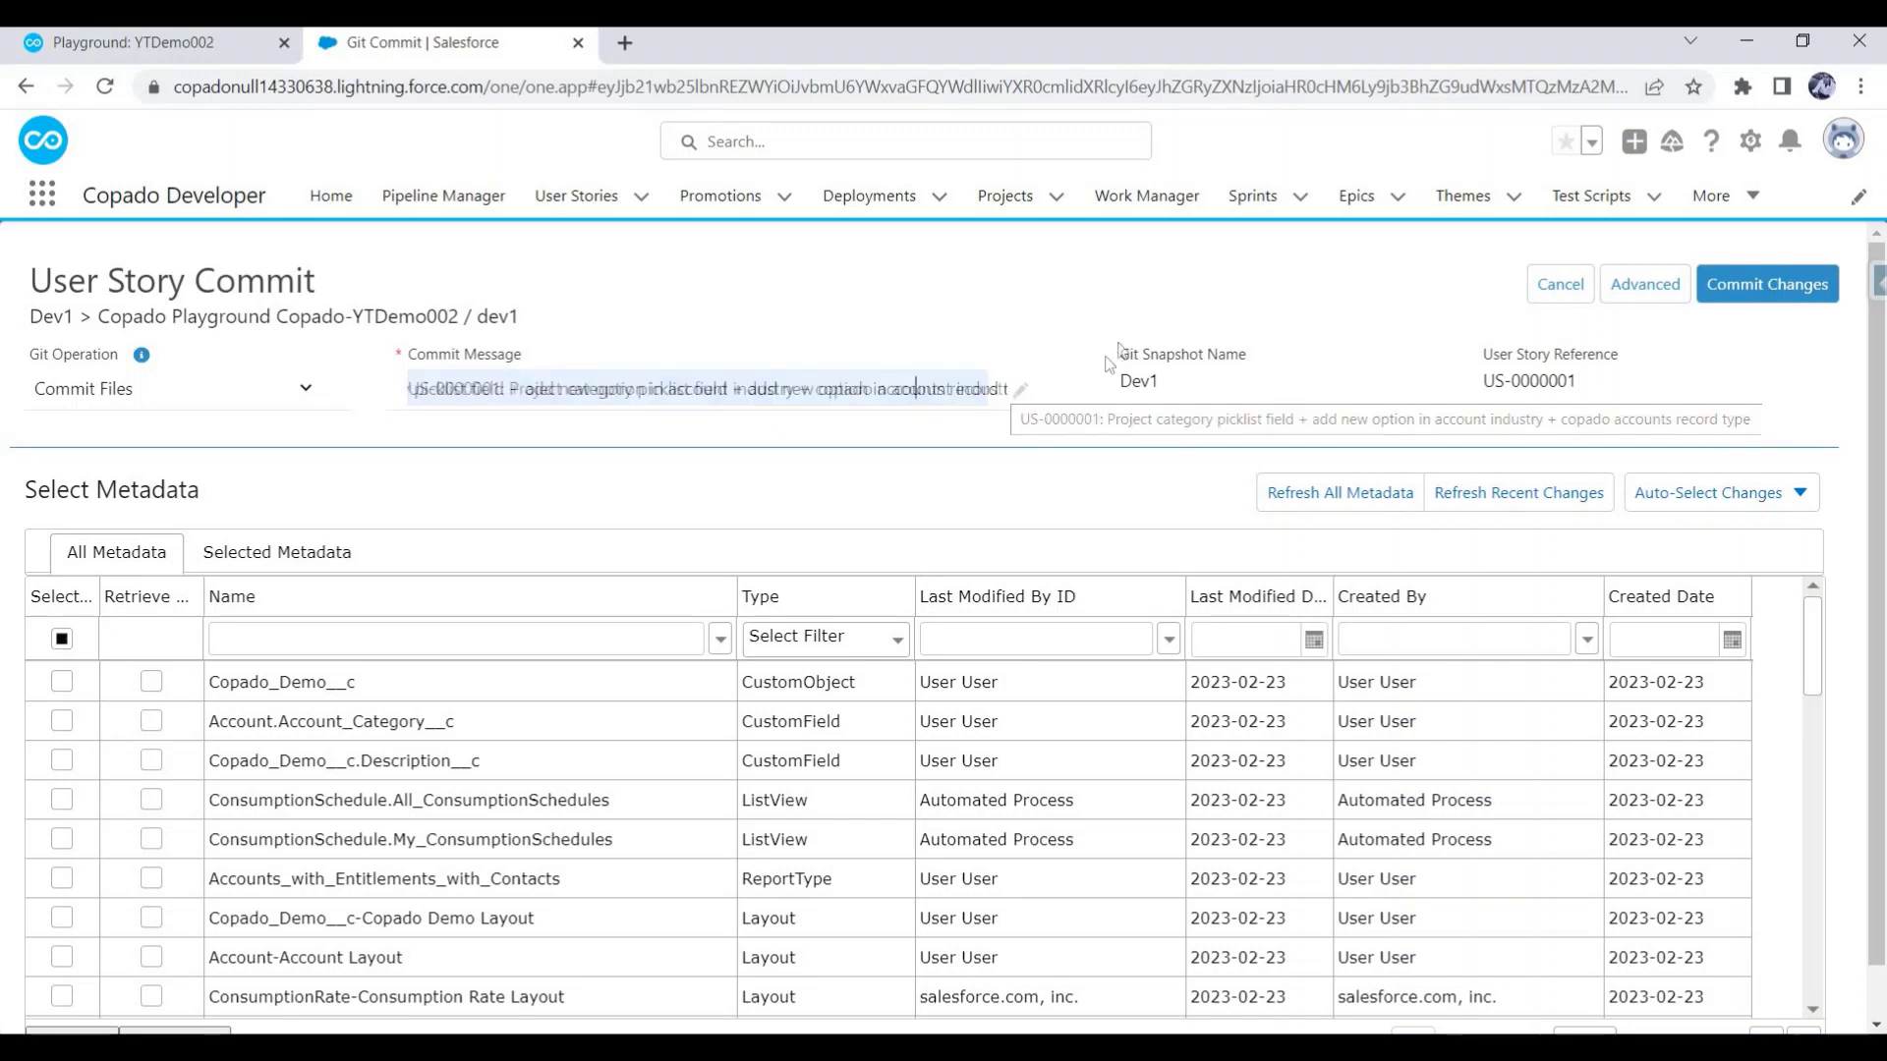
left_click_drag(1117, 354, 1189, 355)
left_click(1591, 349)
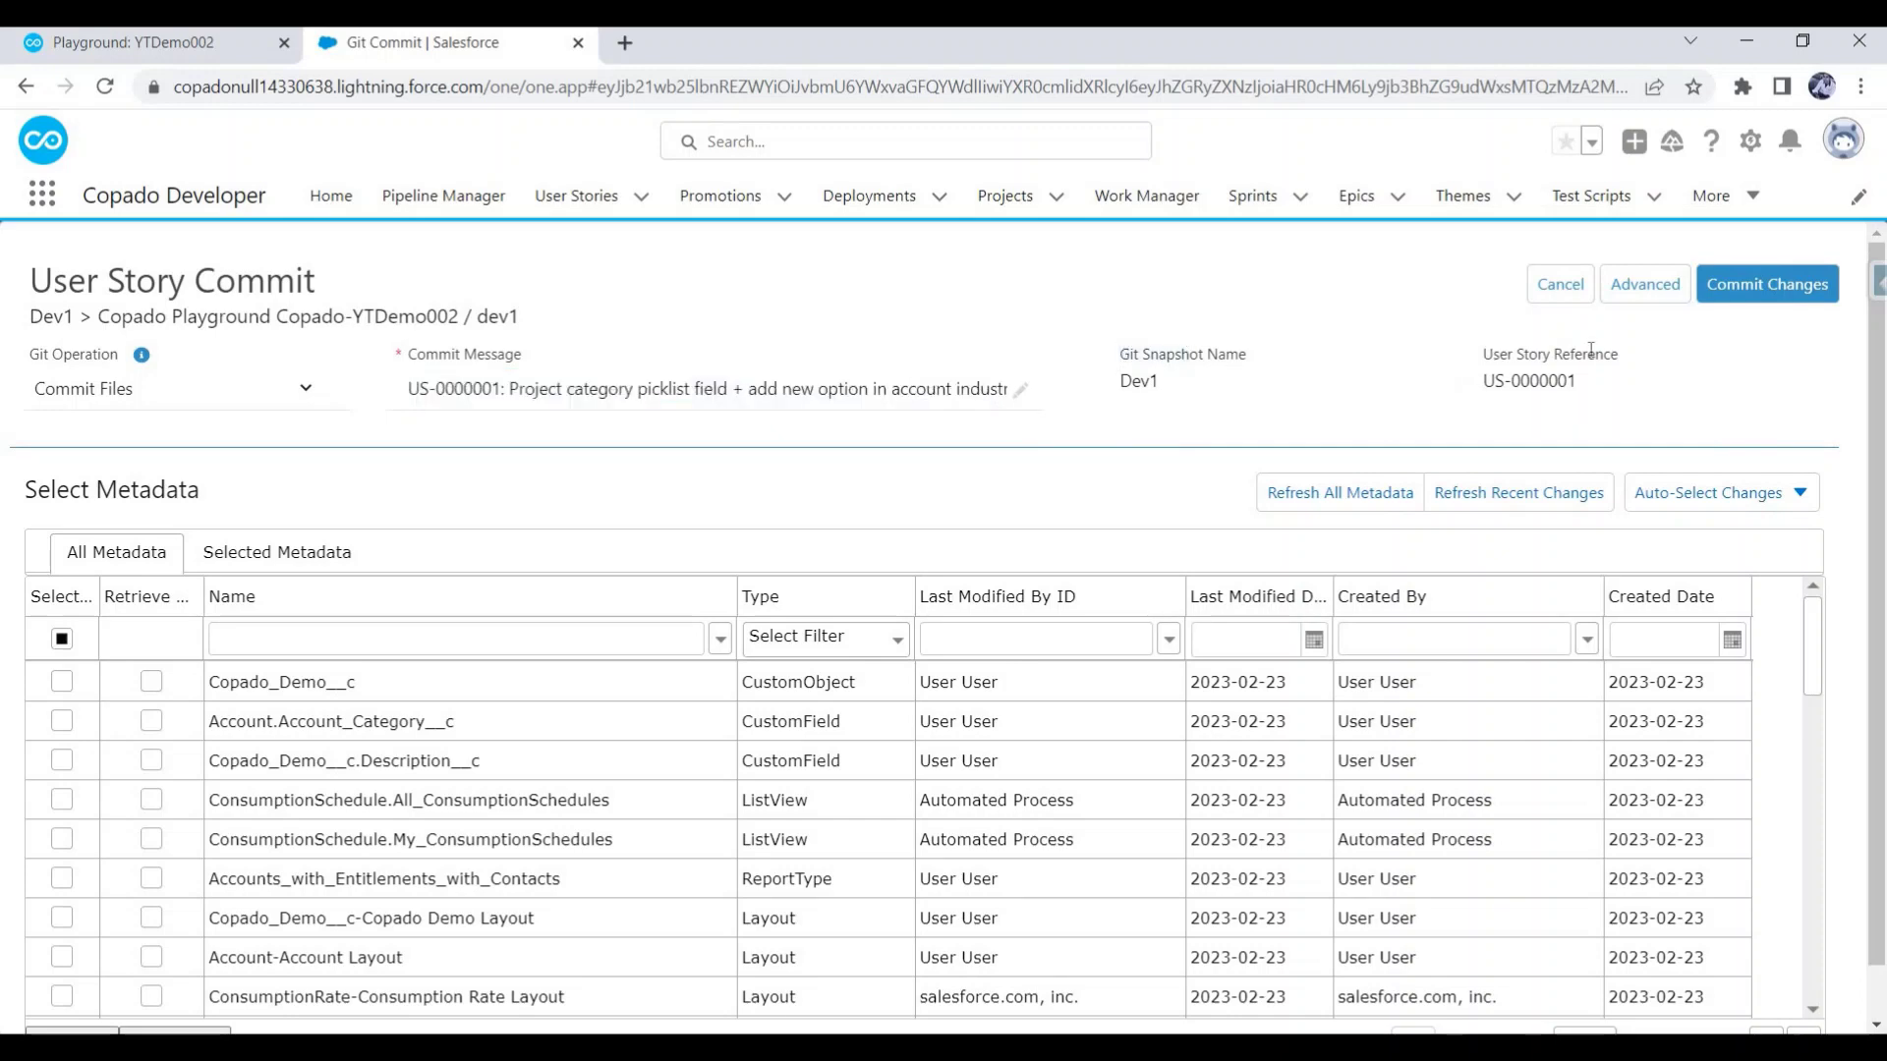
left_click_drag(1591, 349, 1495, 355)
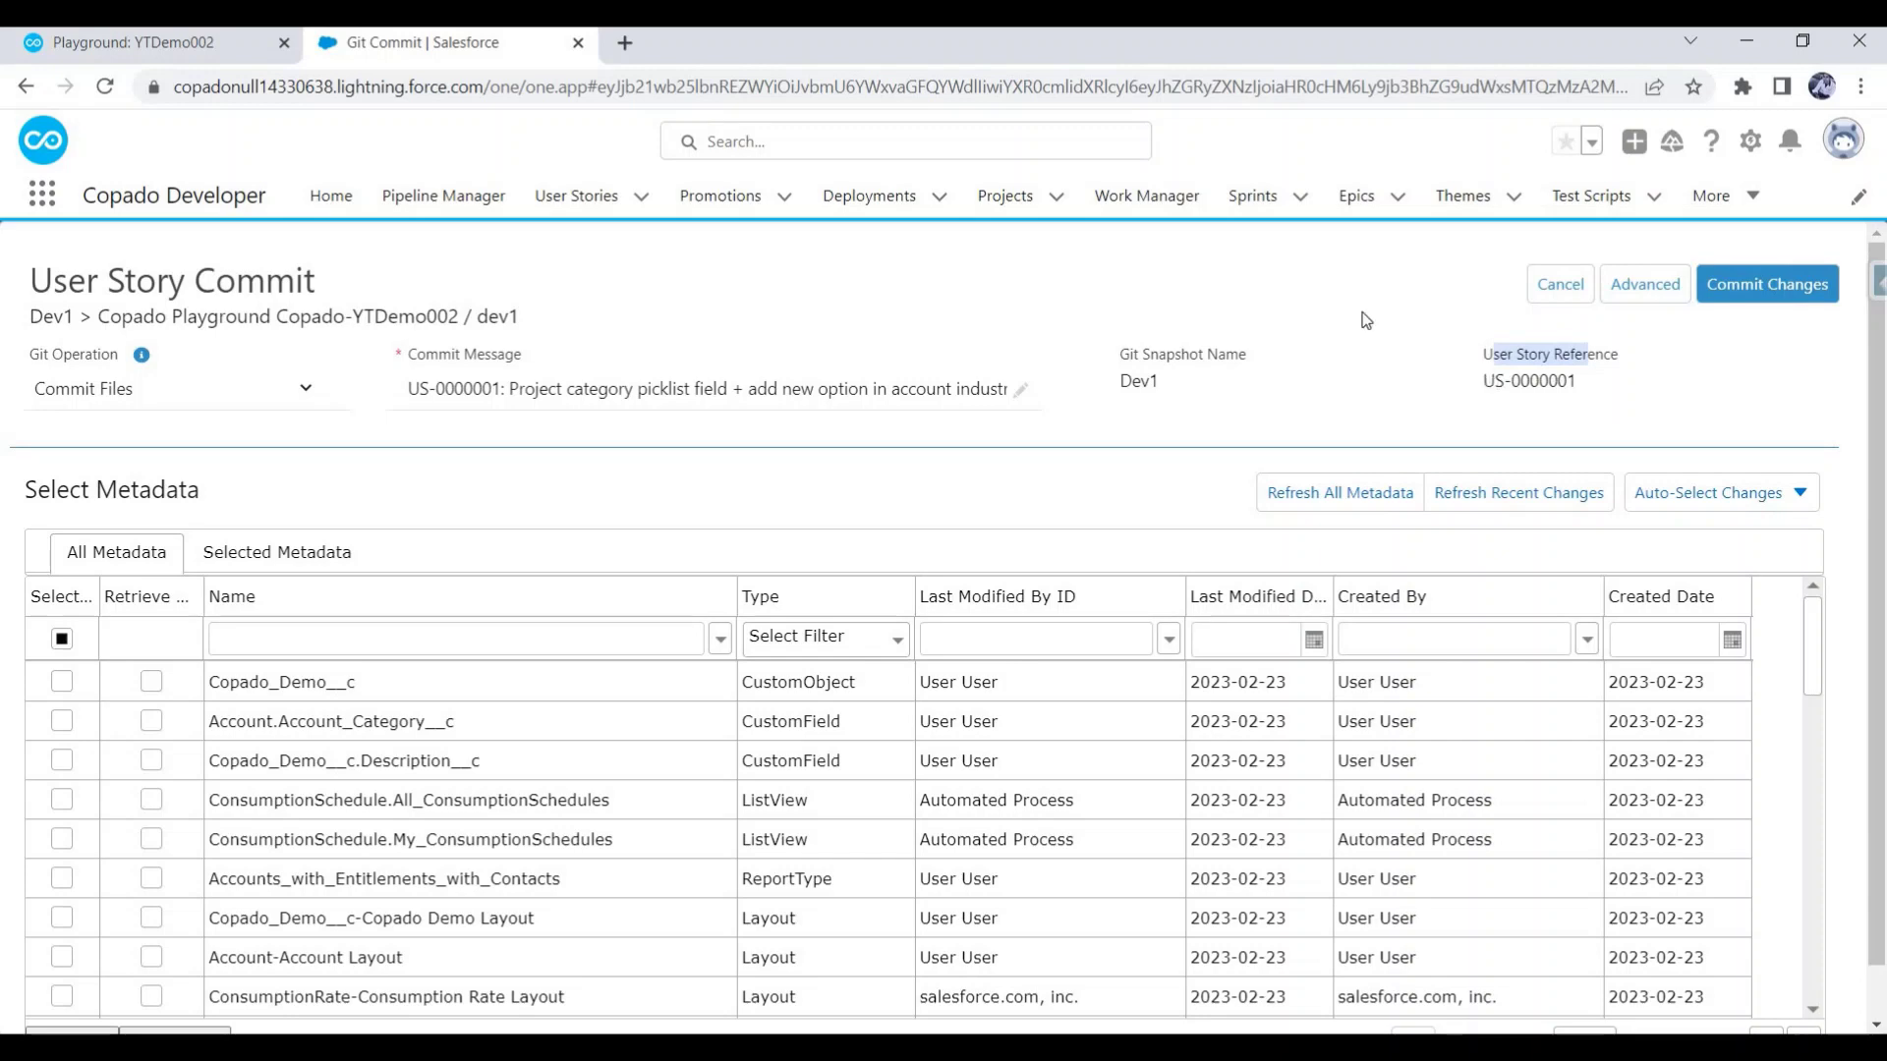
Check the custom field name for use case 2 in the Excel workbook and select Account.Account_Category__c for the commit in Copado.
scroll(786, 629, "down", 1)
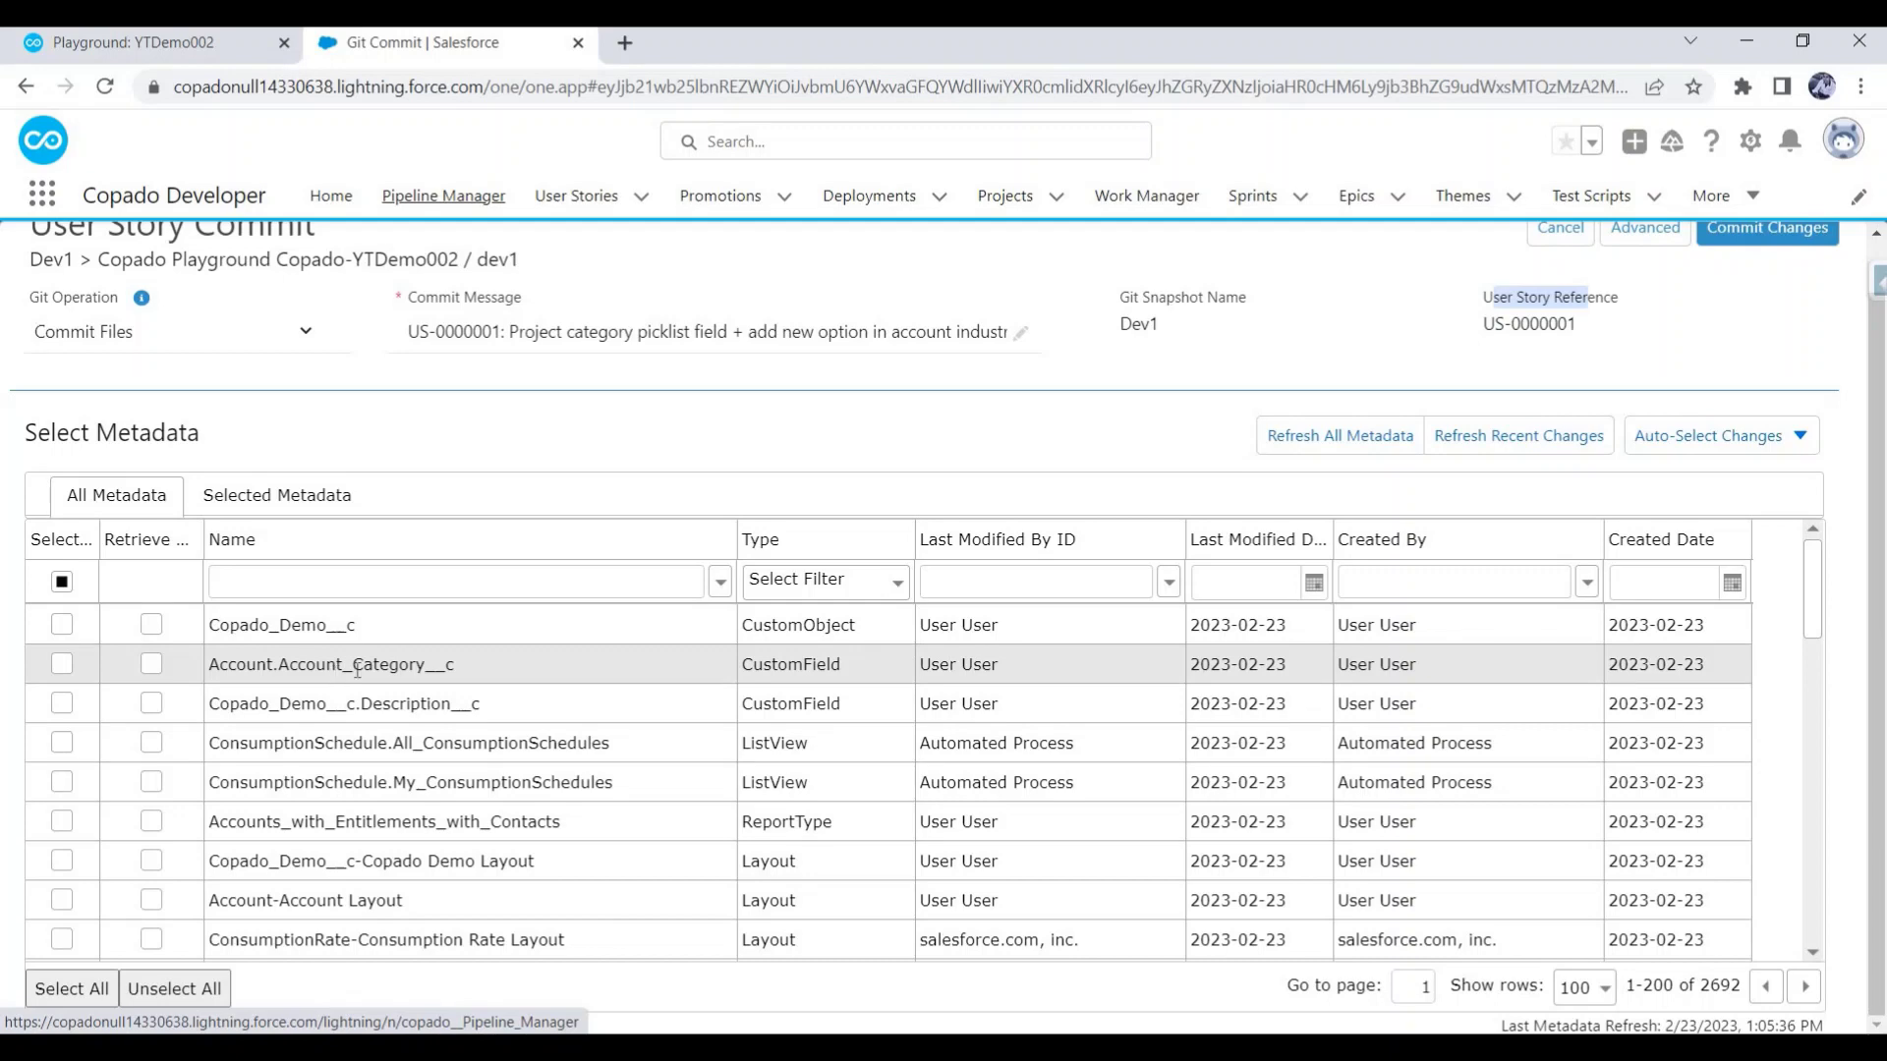
key("alt+Tab")
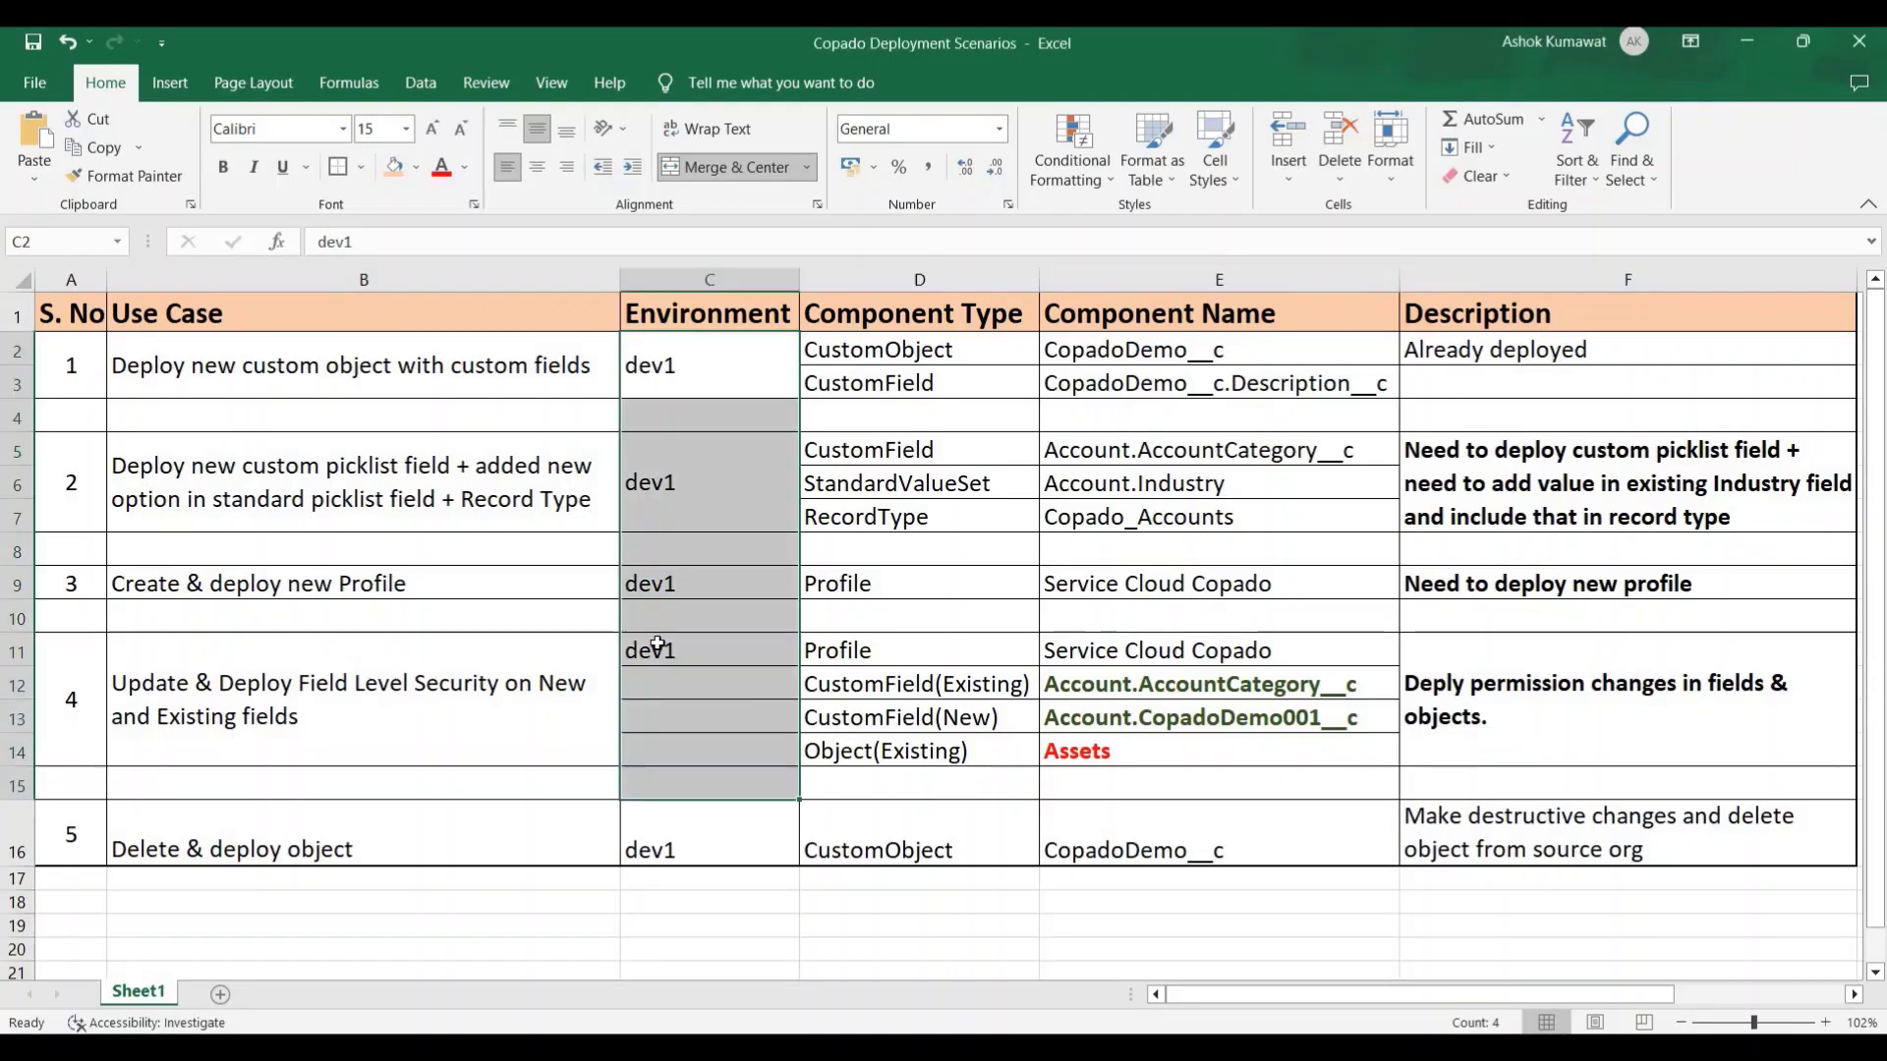
left_click(1109, 455)
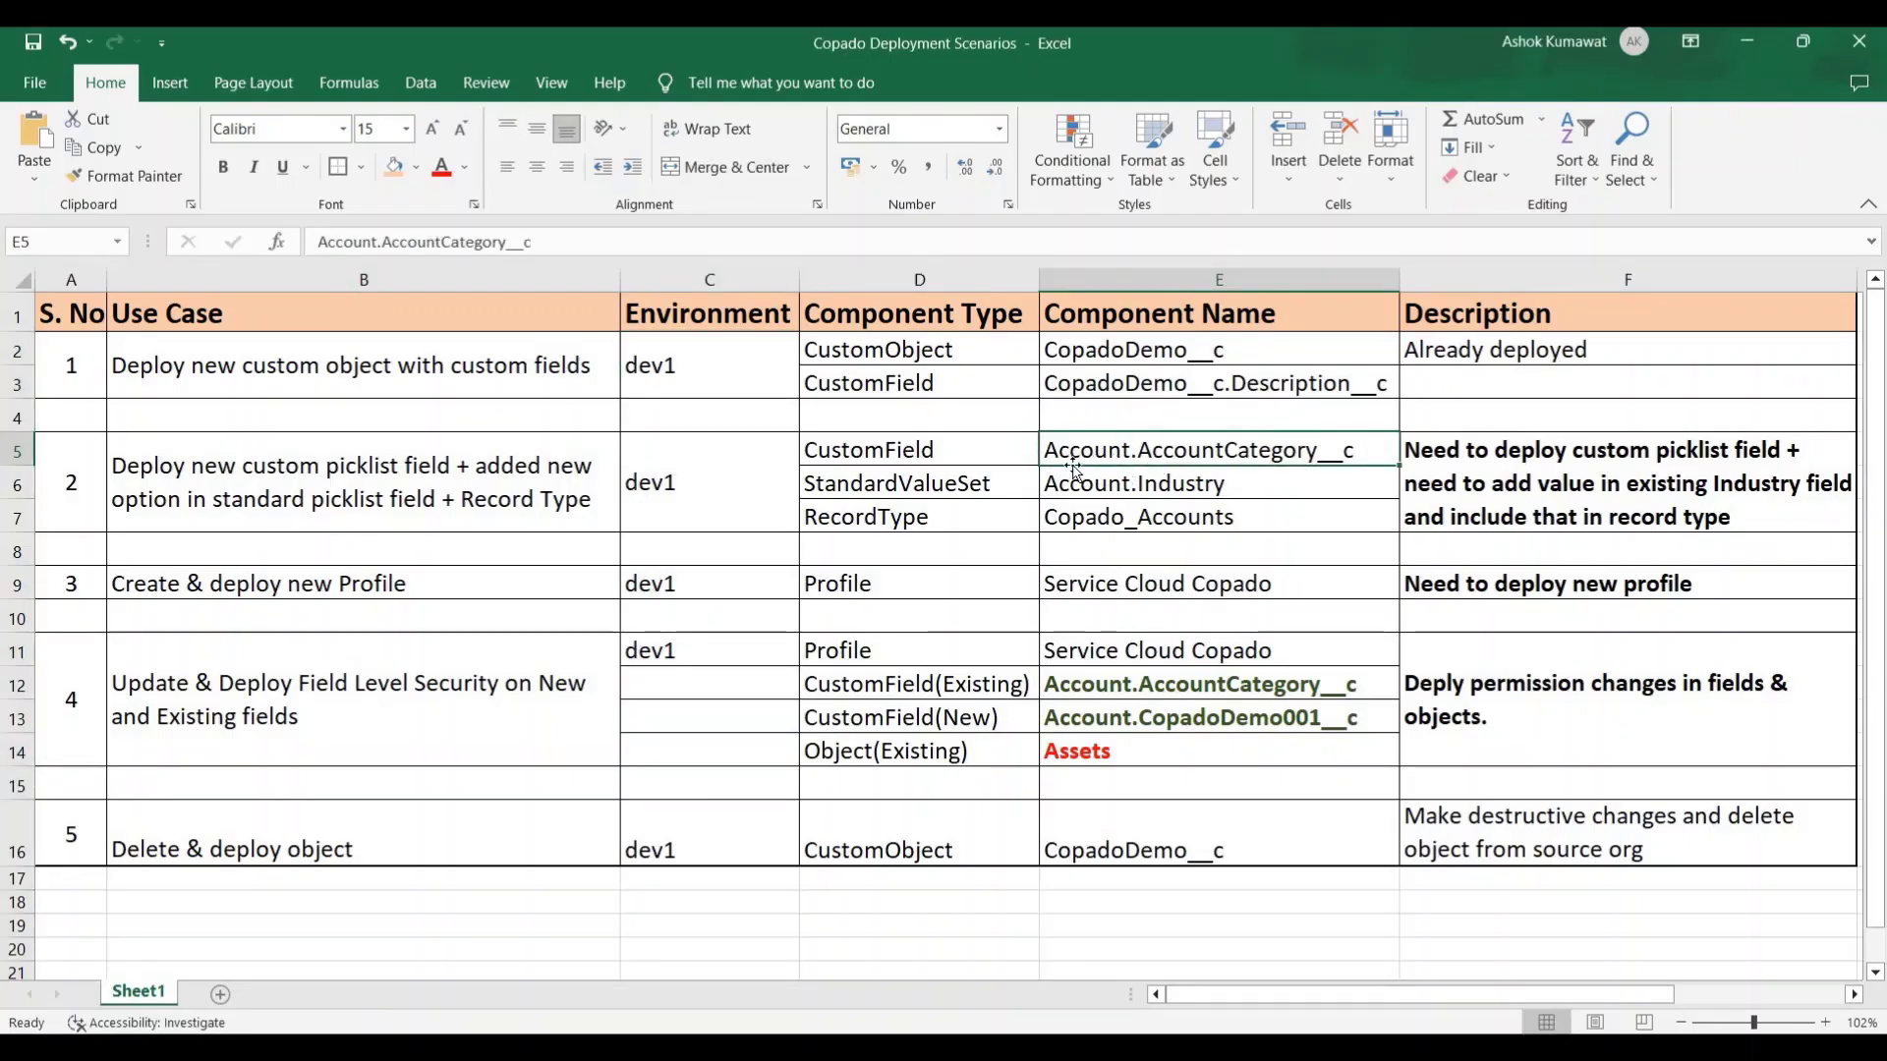
key("alt+Tab")
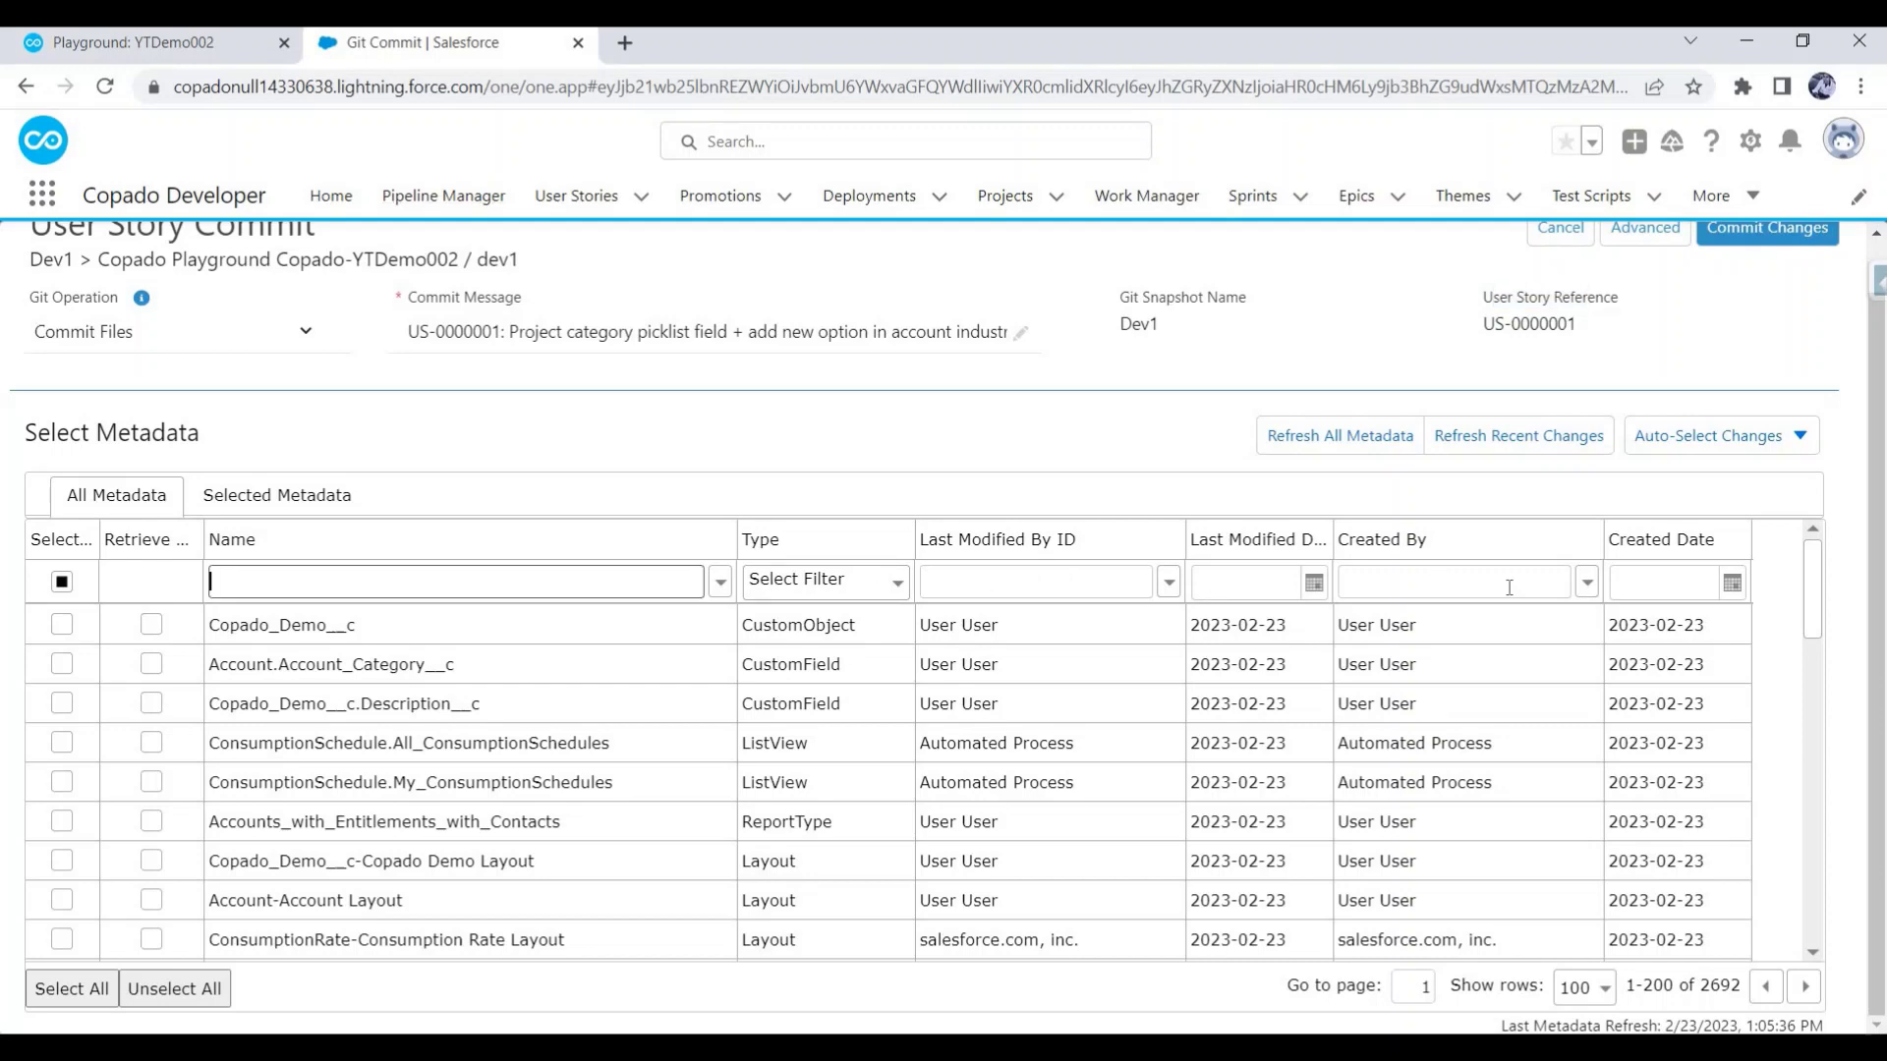
left_click(62, 666)
Check the Account.Industry component type in Excel, and in Copado filter the metadata to StandardValueSet and select Industry.
key("alt+Tab")
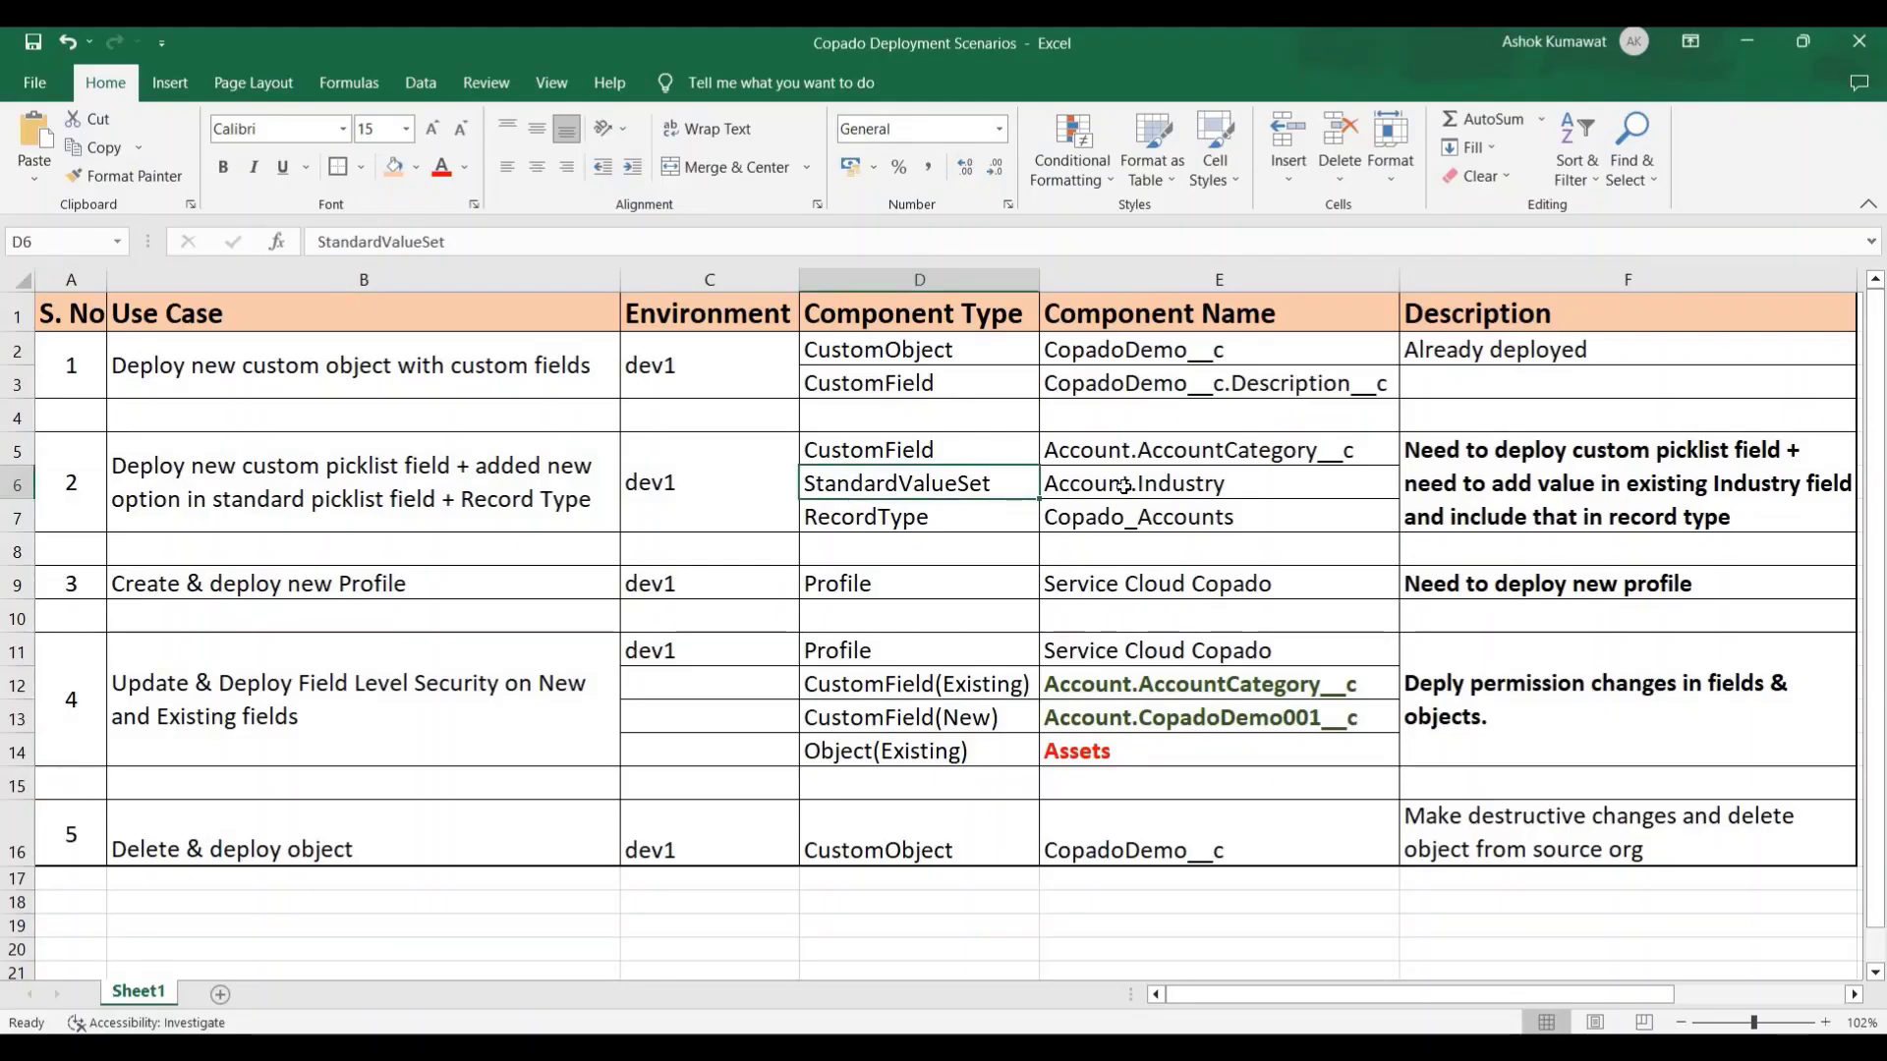
left_click_drag(1116, 486, 949, 488)
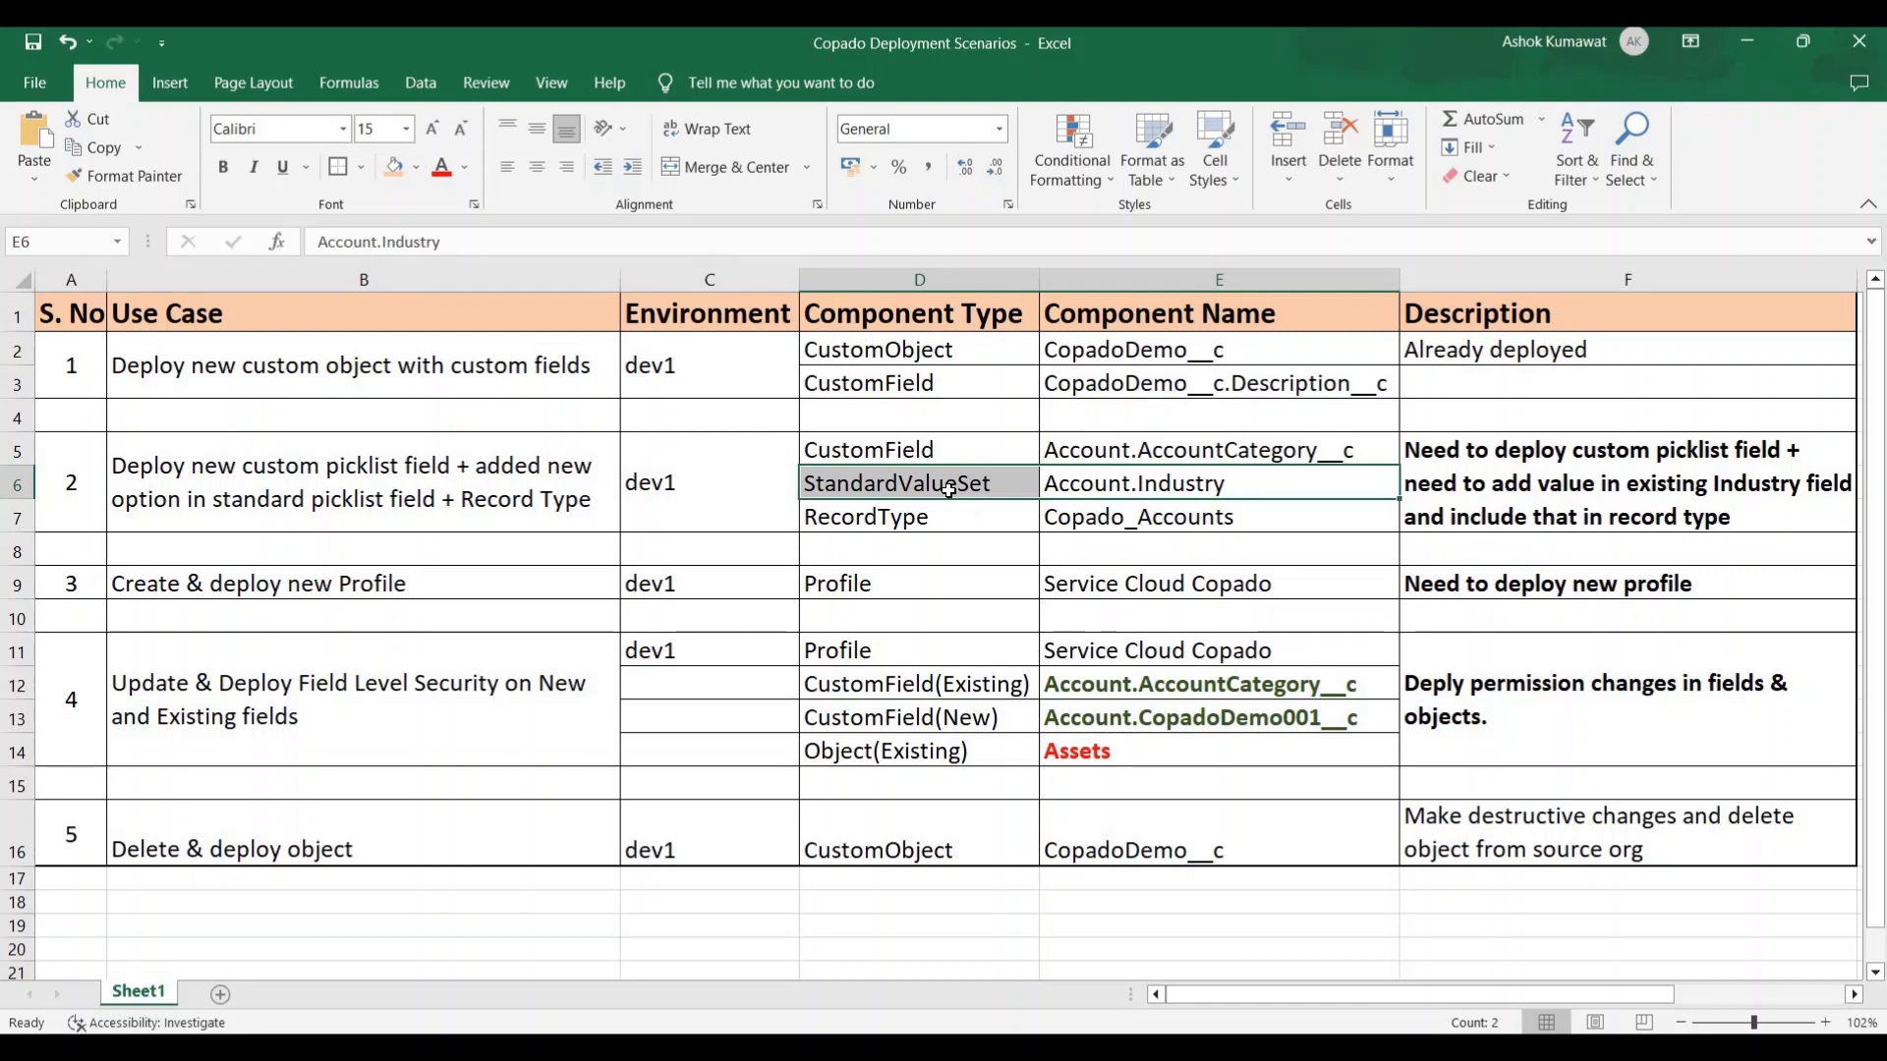
key("alt+Tab")
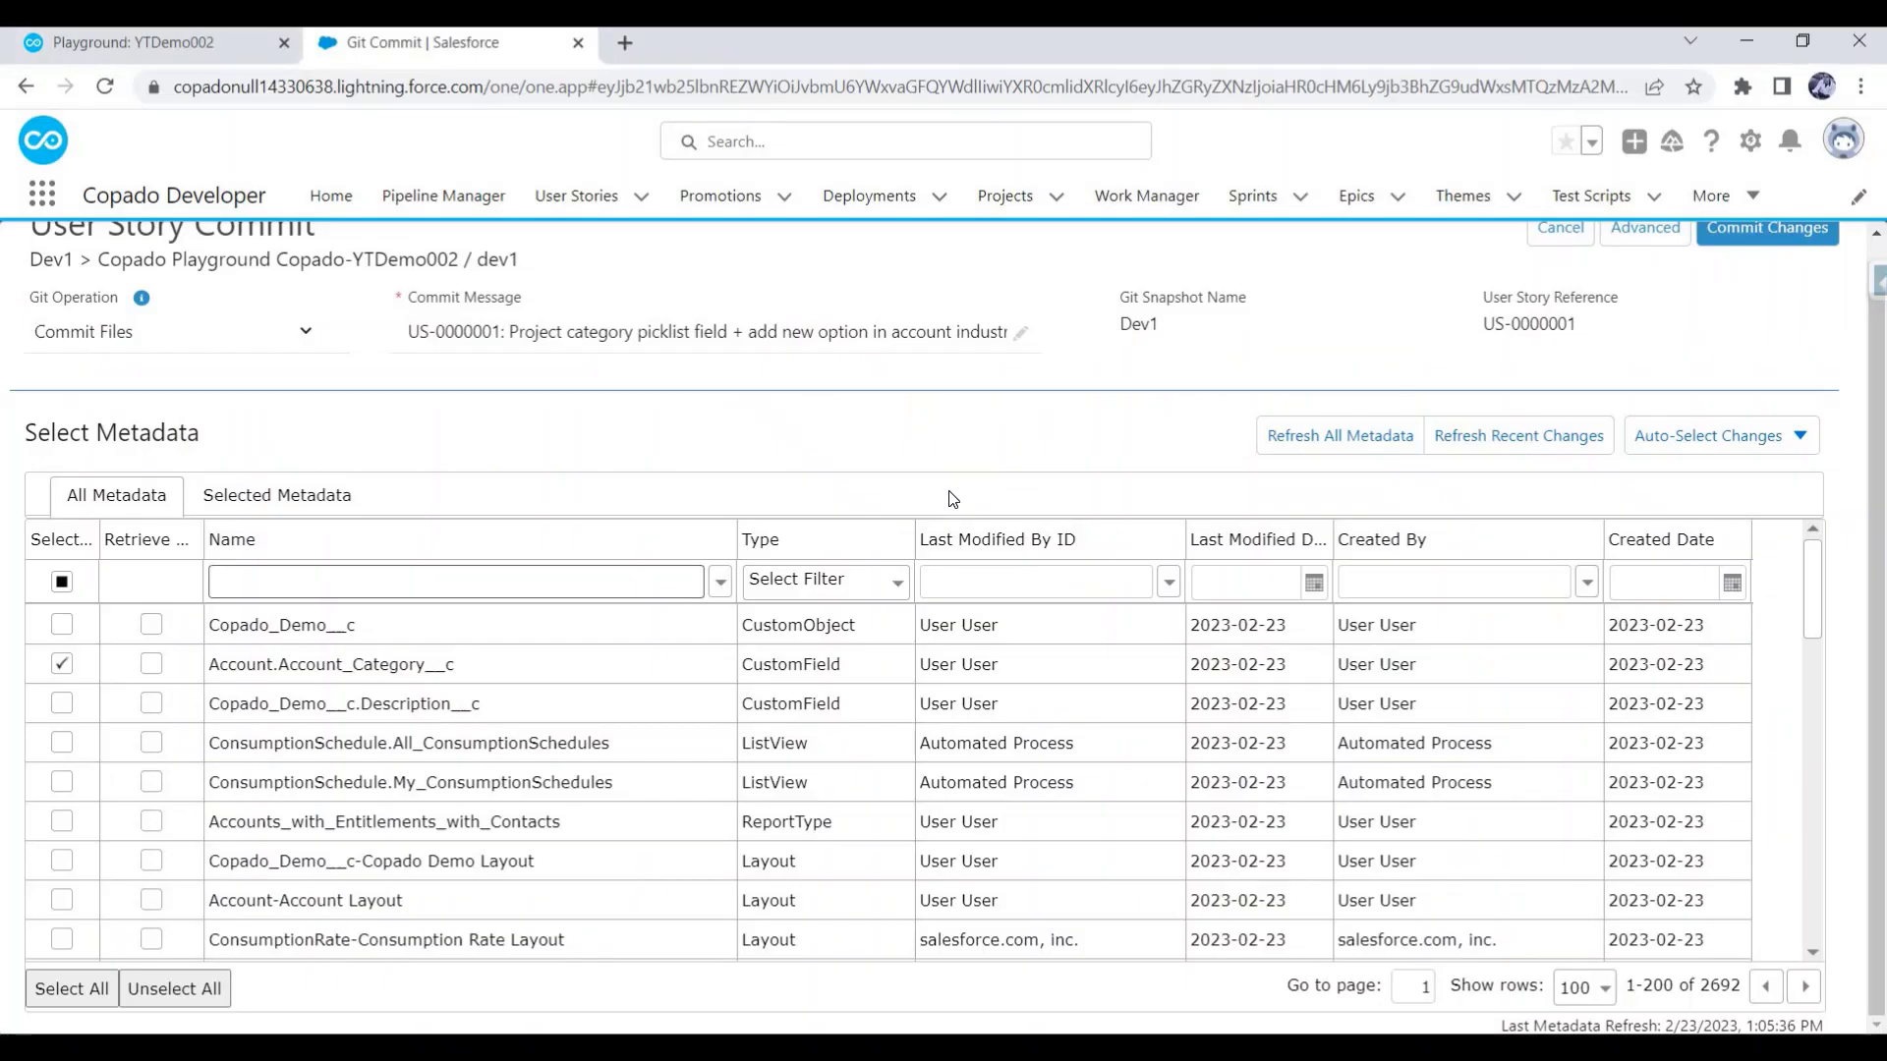
left_click(896, 586)
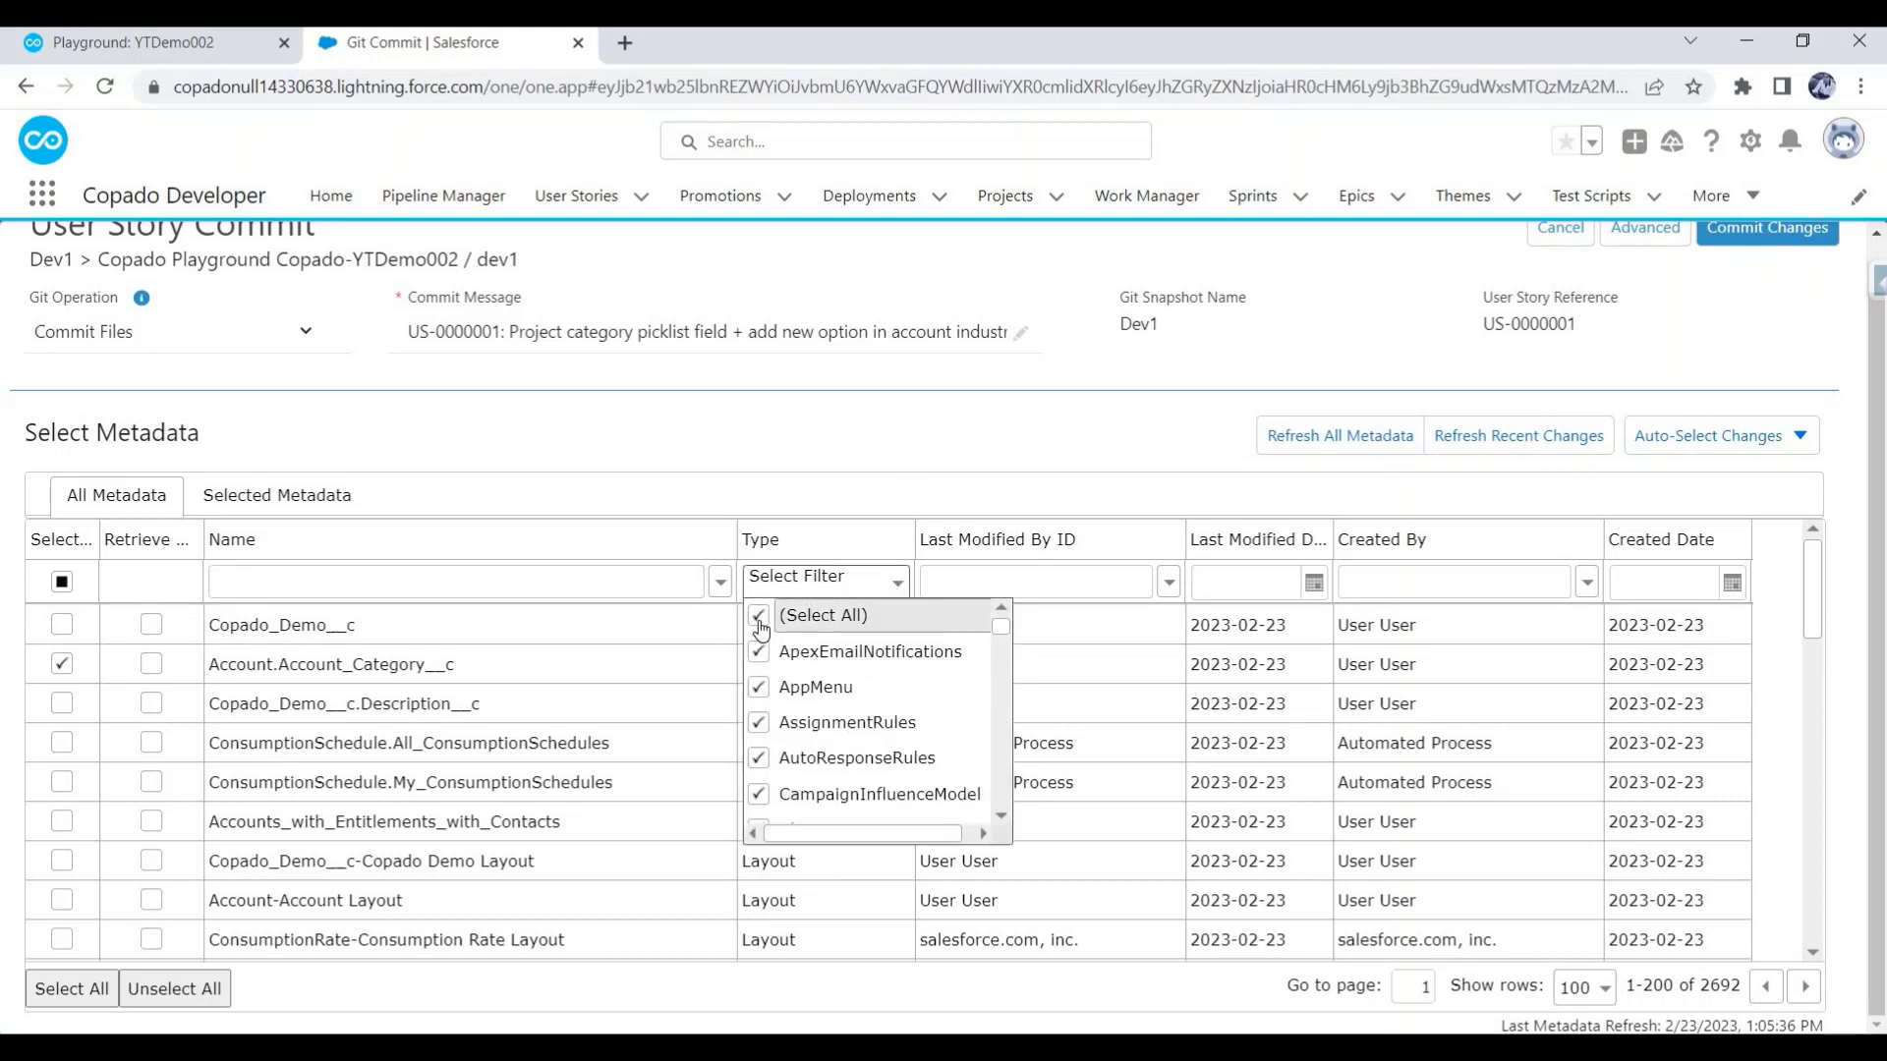
left_click(758, 616)
scroll(811, 708, "down", 15)
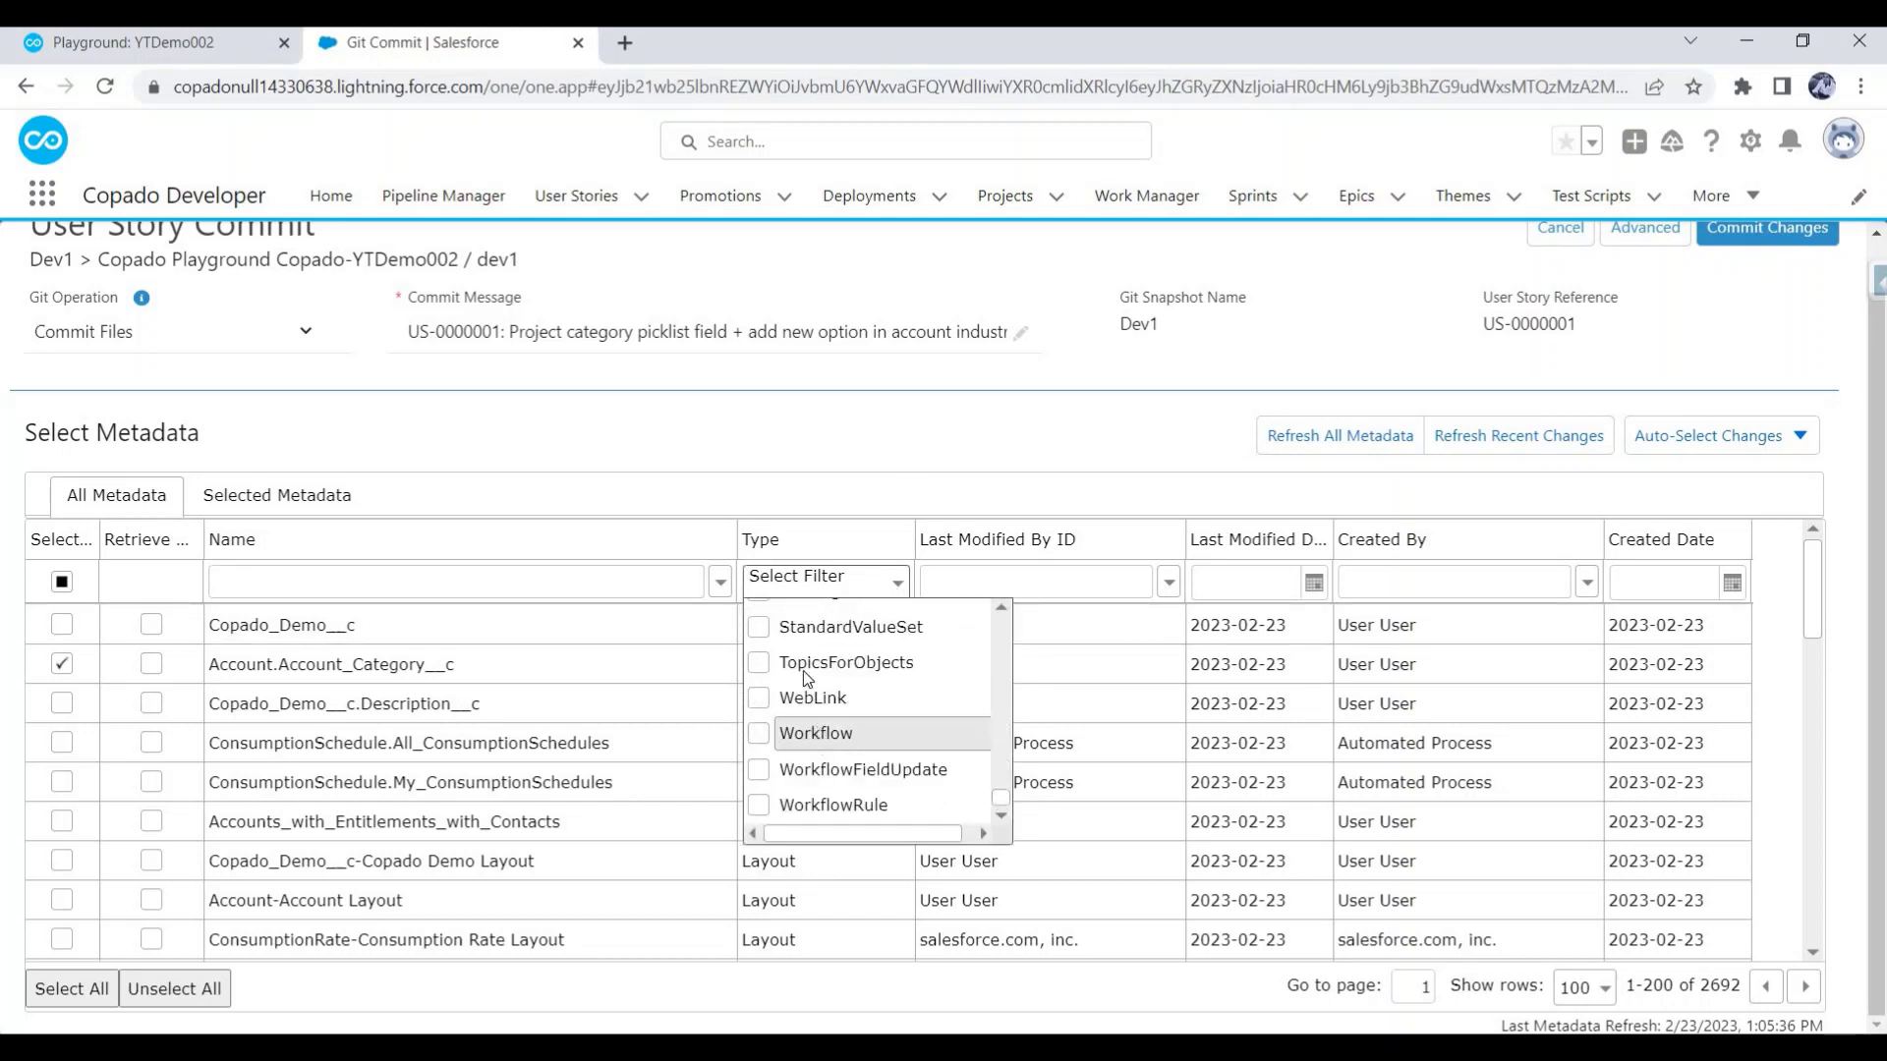
left_click(758, 626)
left_click(723, 470)
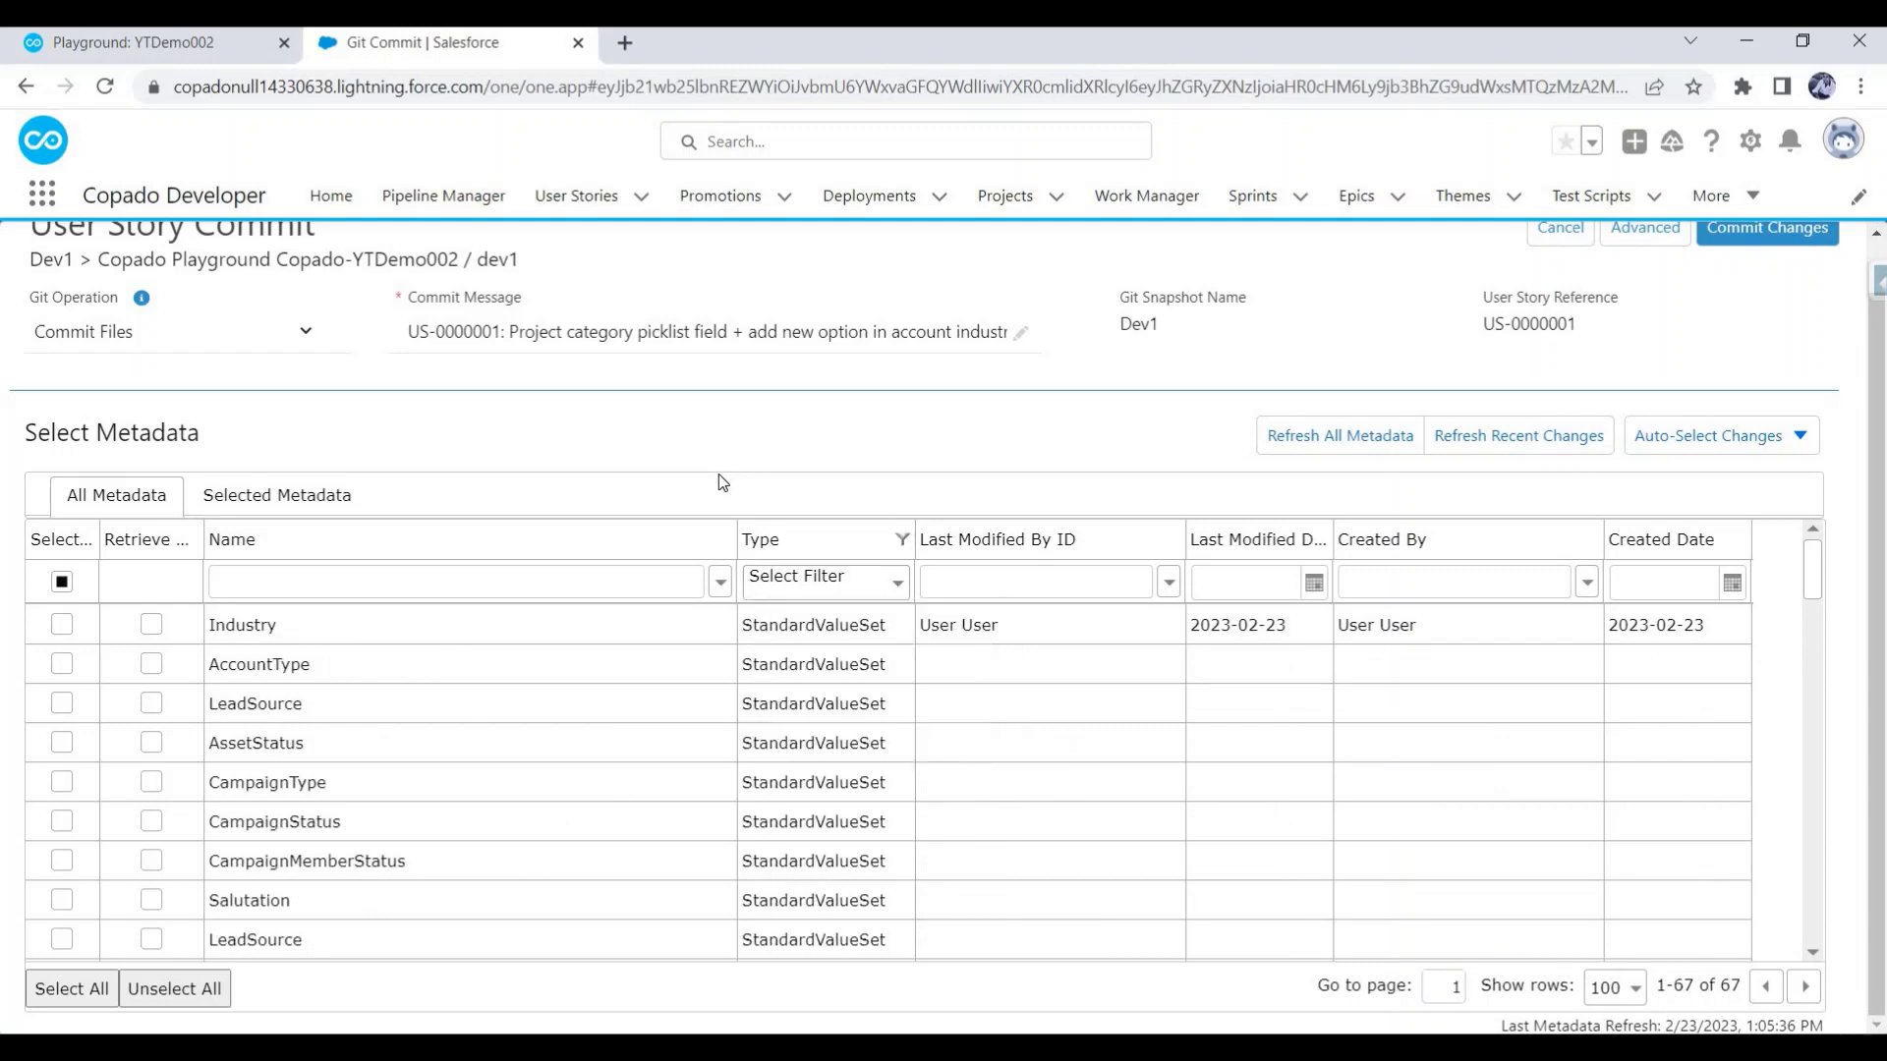
left_click(61, 627)
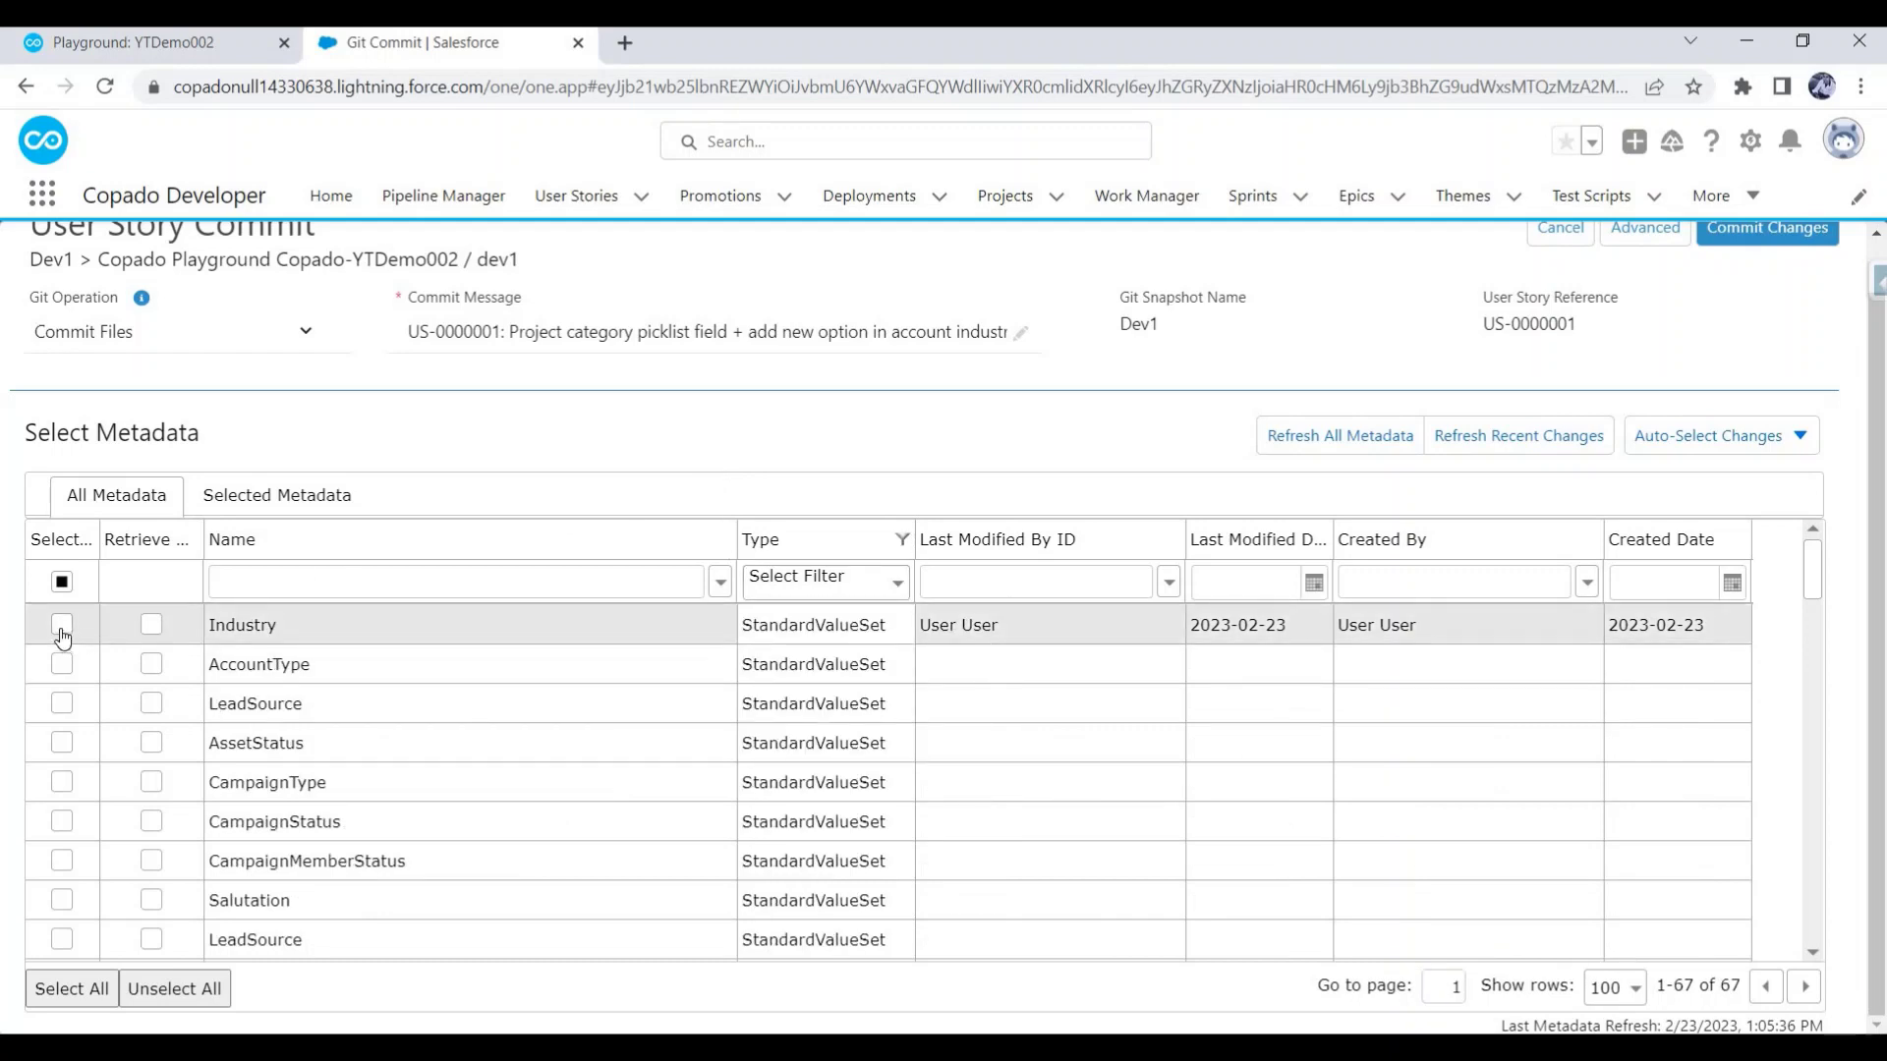
Reset the metadata type filter to include all types.
left_click(754, 583)
scroll(778, 633, "down", 5)
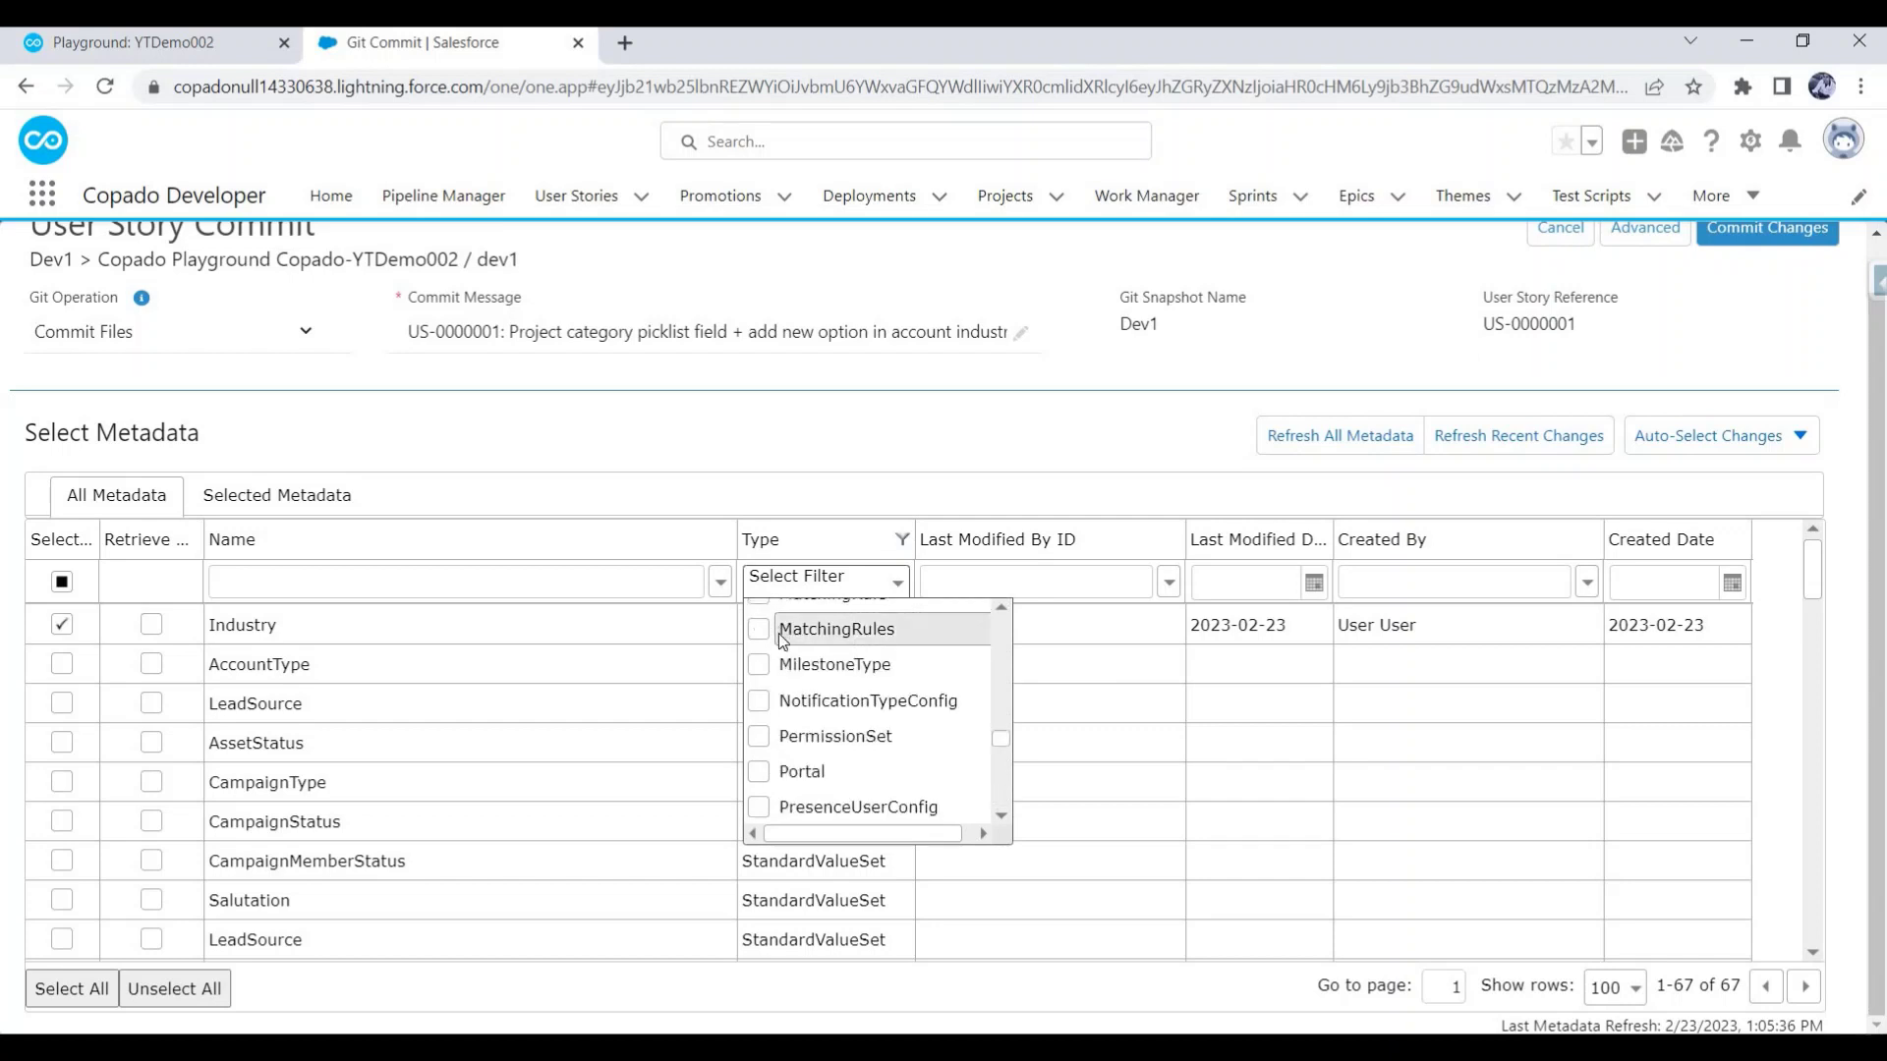
scroll(781, 638, "up", 8)
left_click(759, 676)
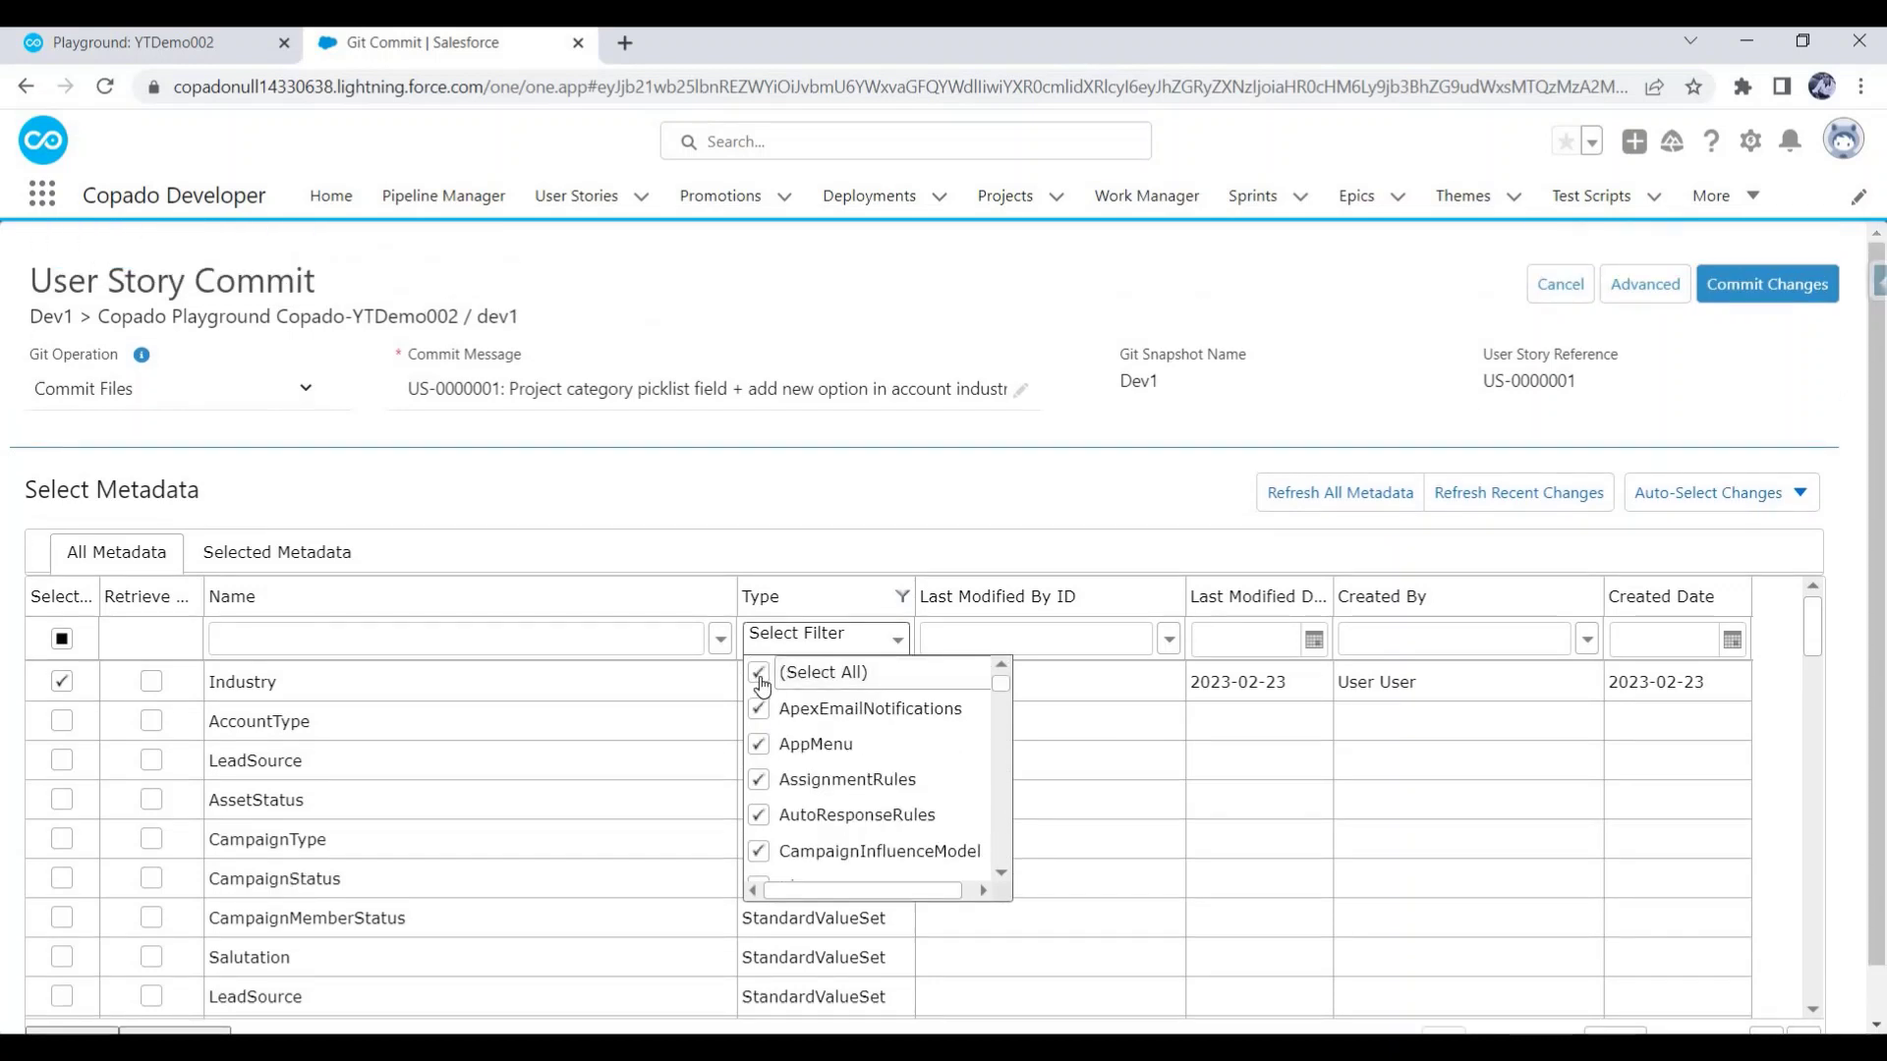
left_click(658, 543)
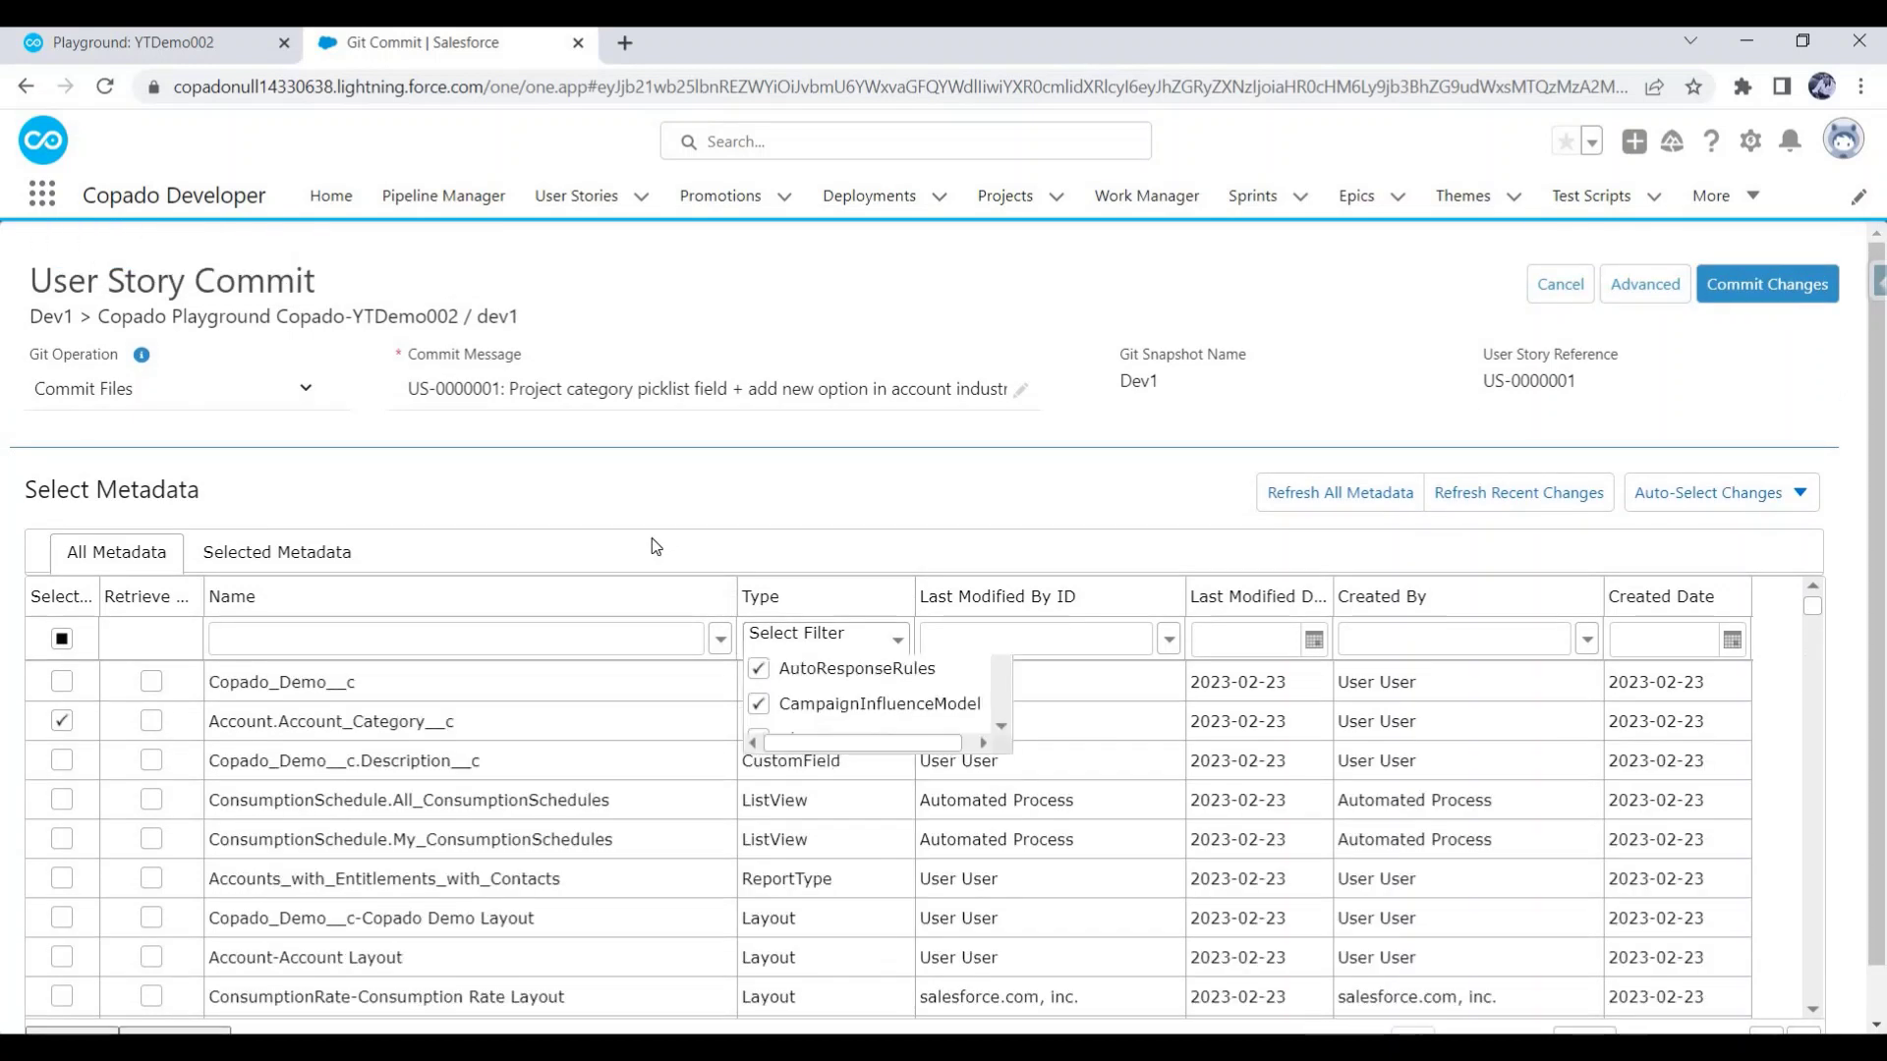
Filter the metadata names by "copado_accounts", select the Account.Copado_Accounts record type, and clear the name filter.
left_click(589, 637)
type("copa")
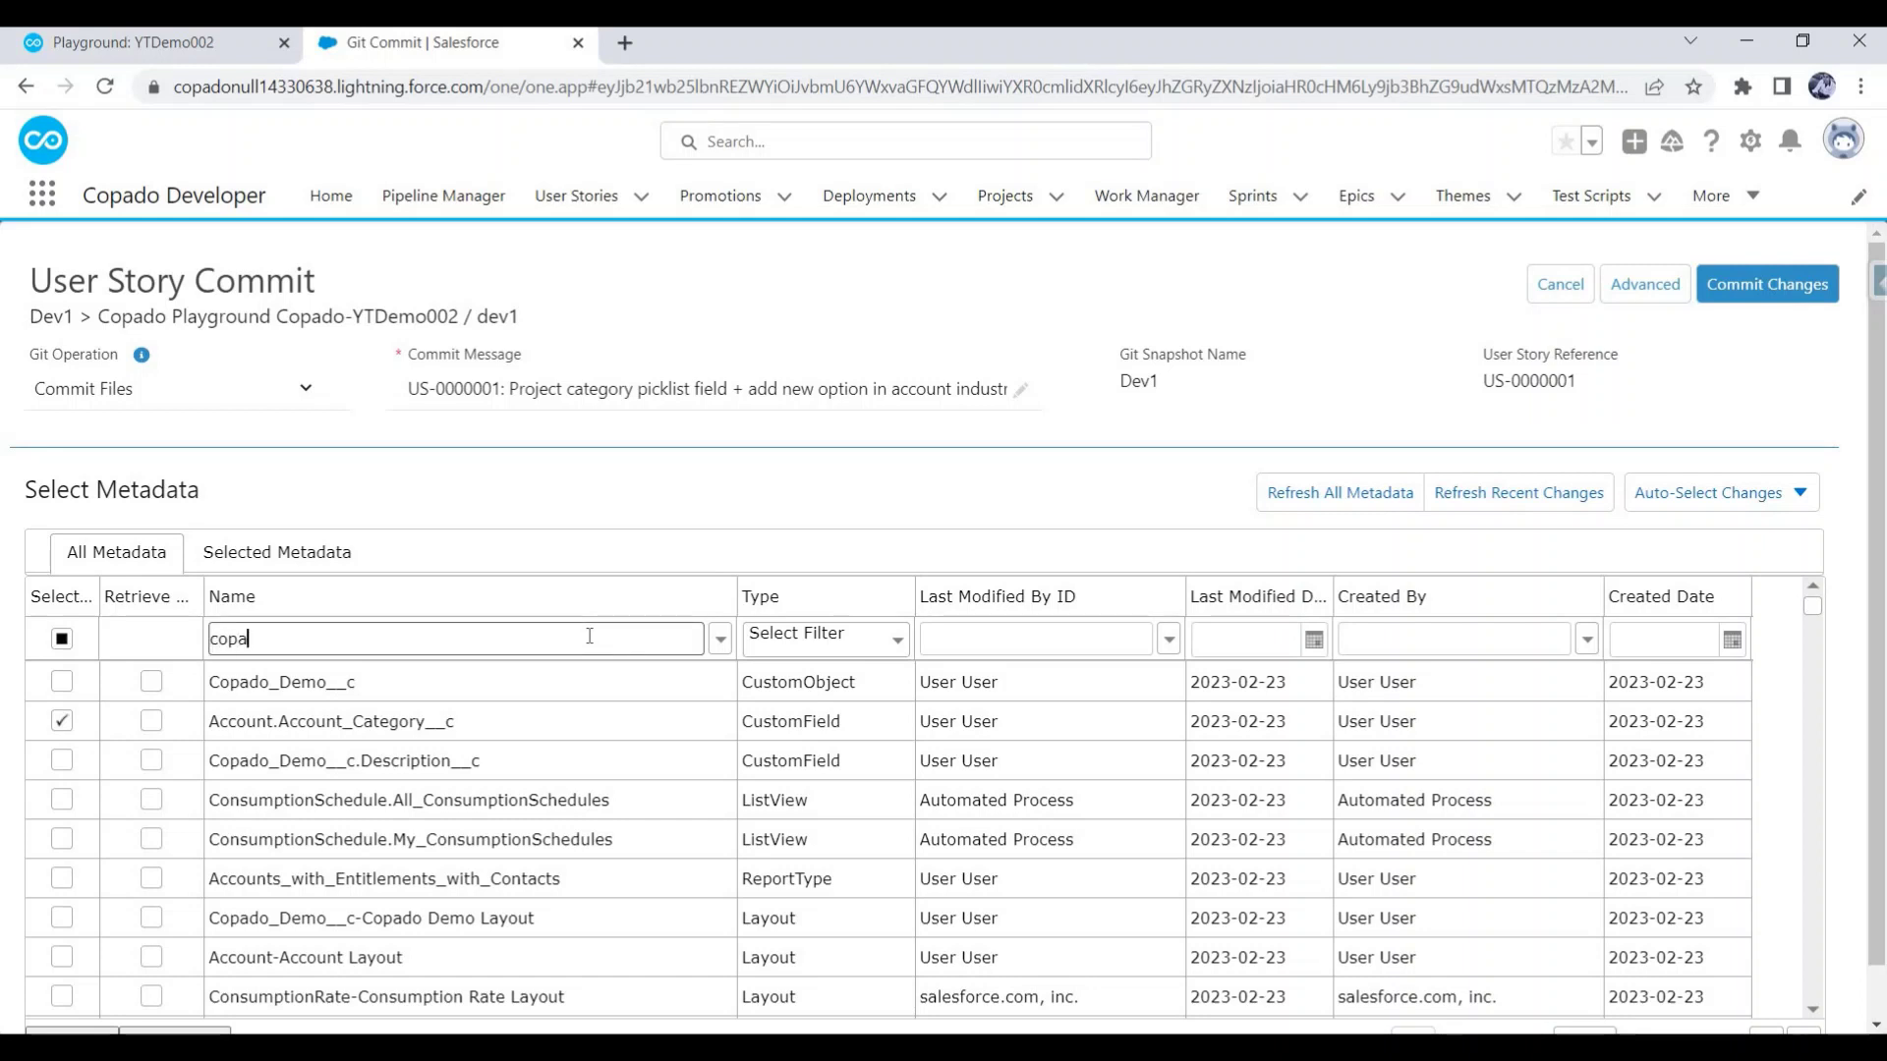
type("do_accounts")
left_click(62, 683)
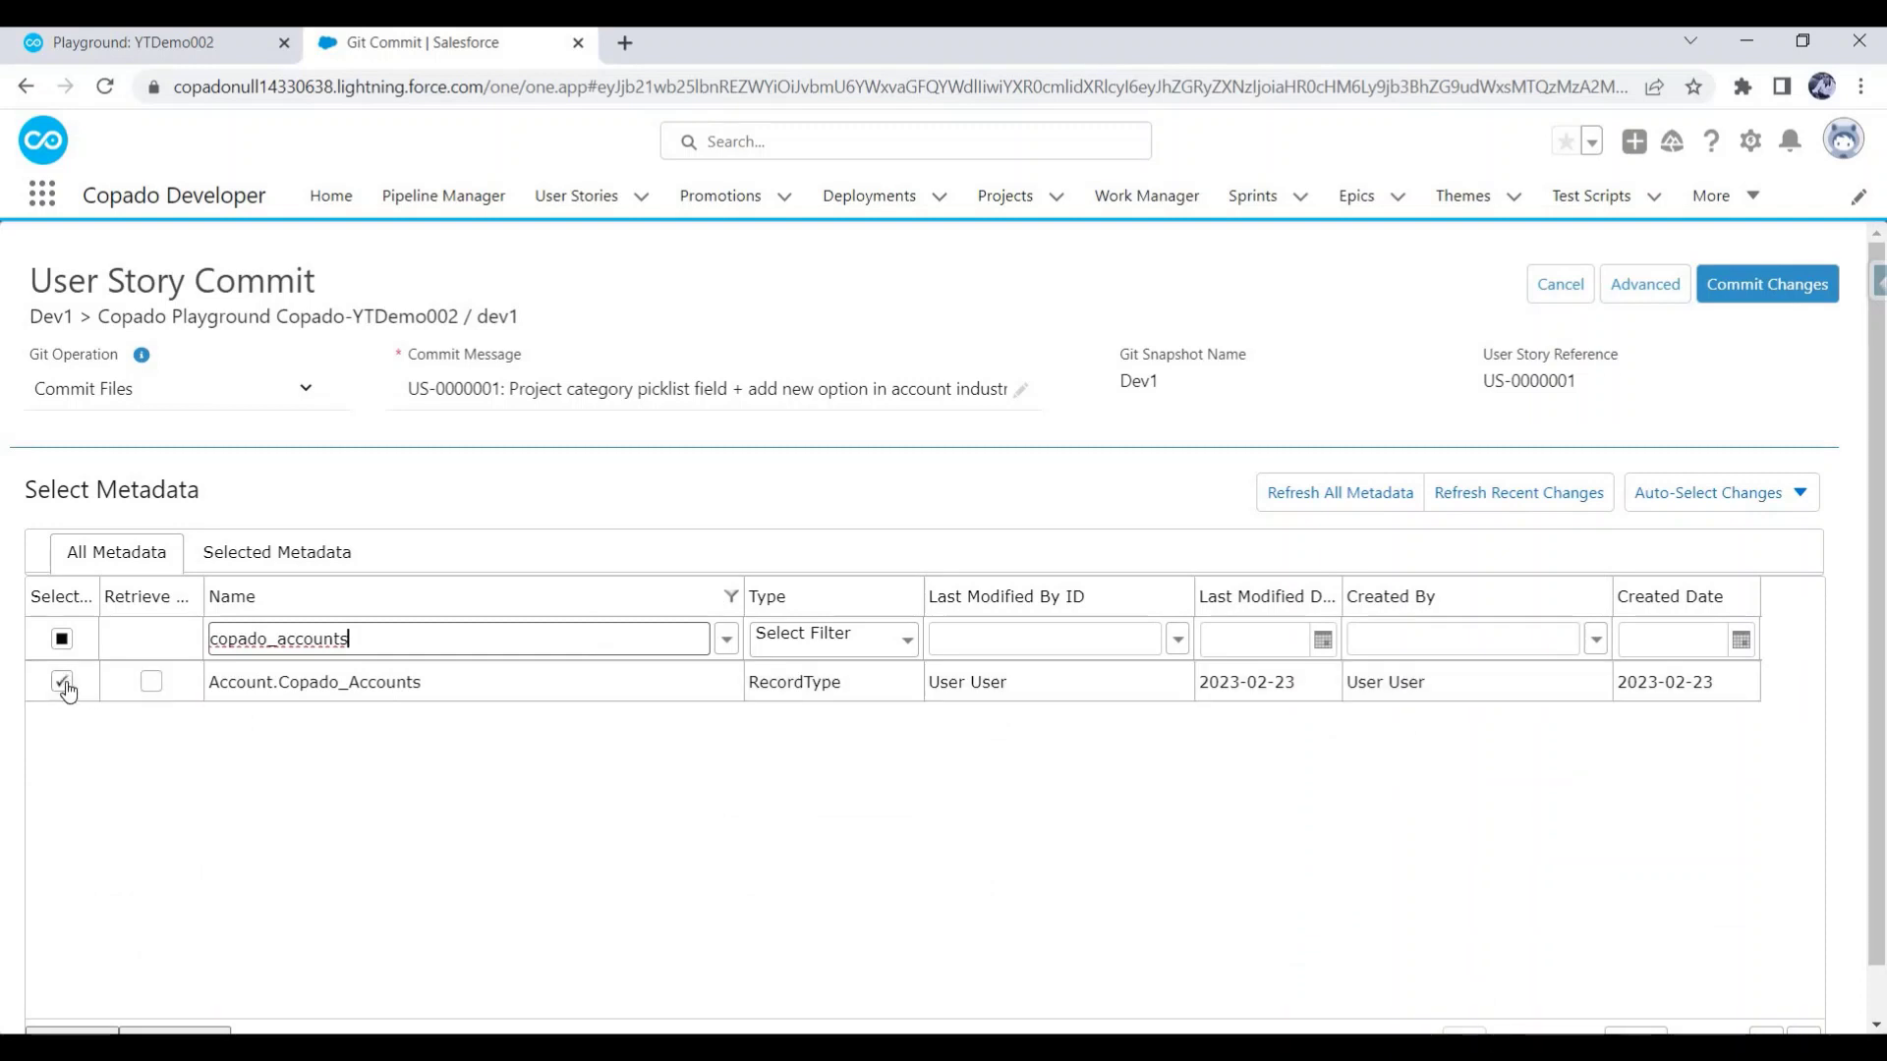
double_click(411, 632)
key("BackSpace")
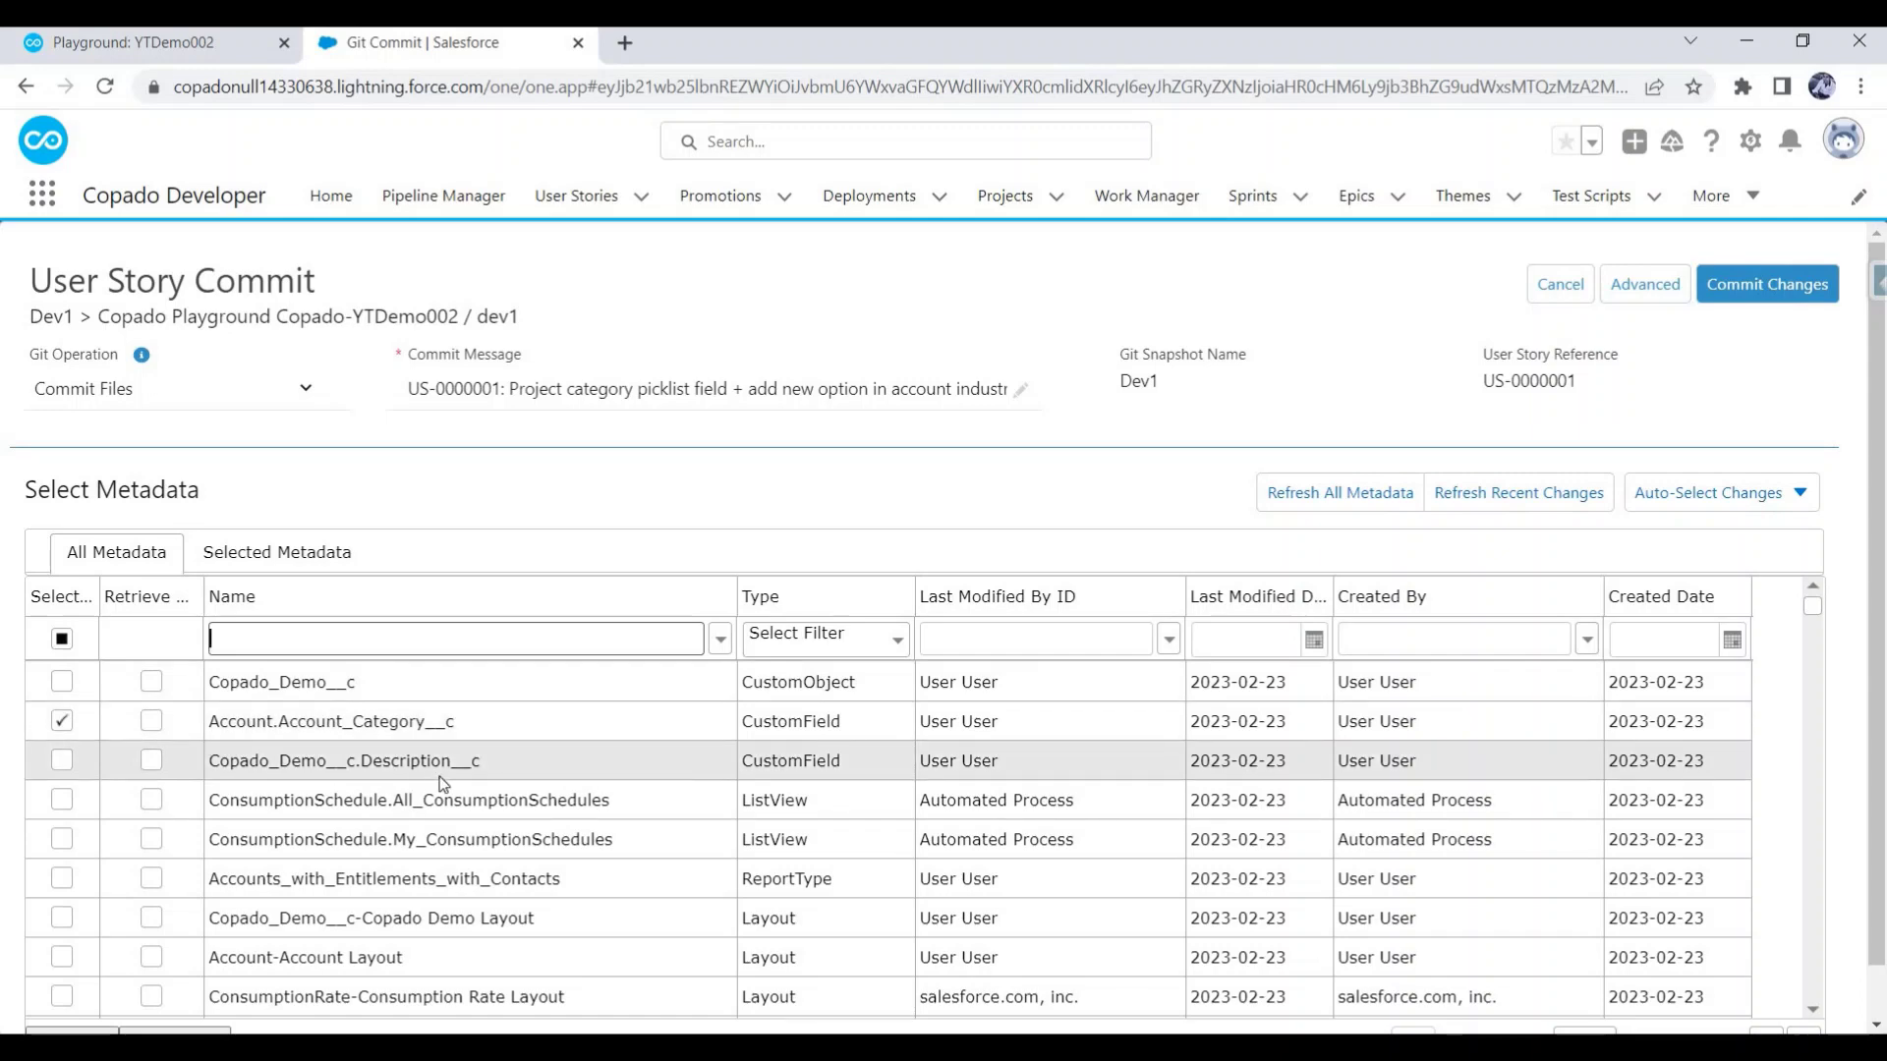
Add the Copado_Demo__c.Description__c custom field to the commit selection and list only the selected metadata.
left_click(62, 761)
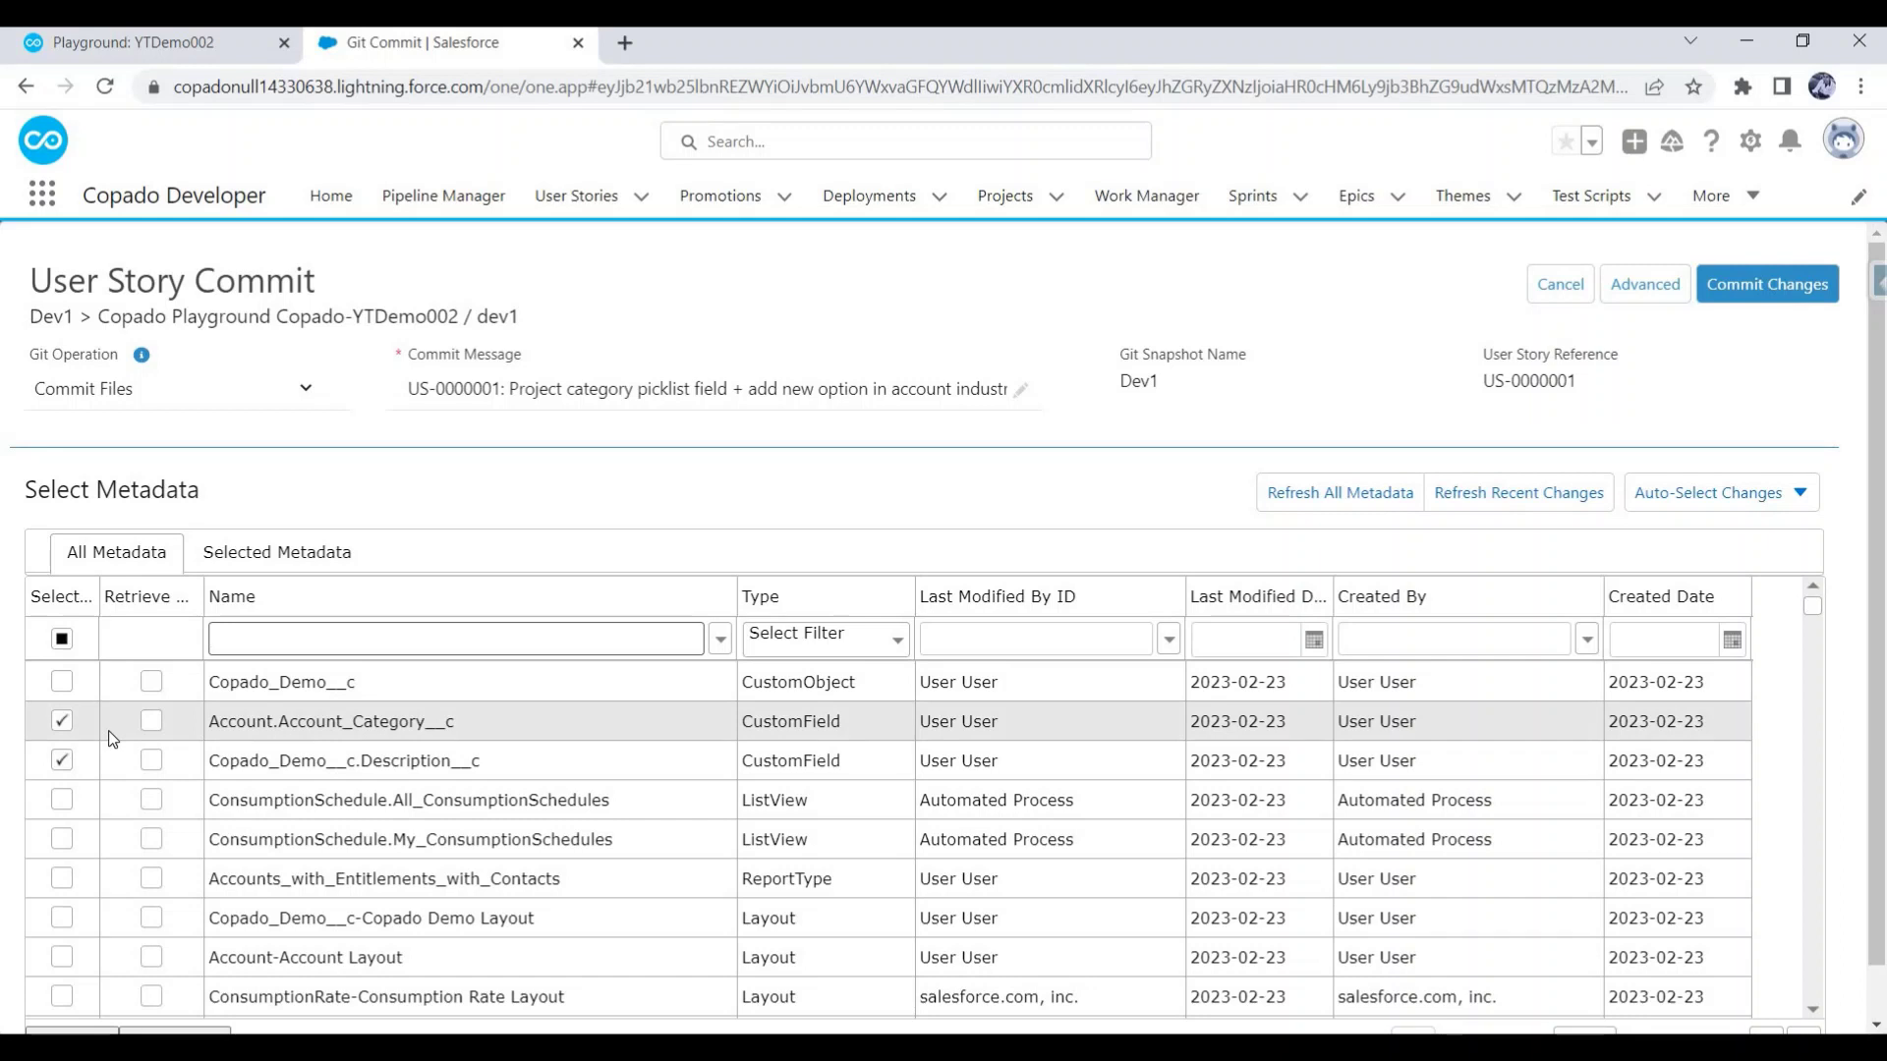
left_click(227, 637)
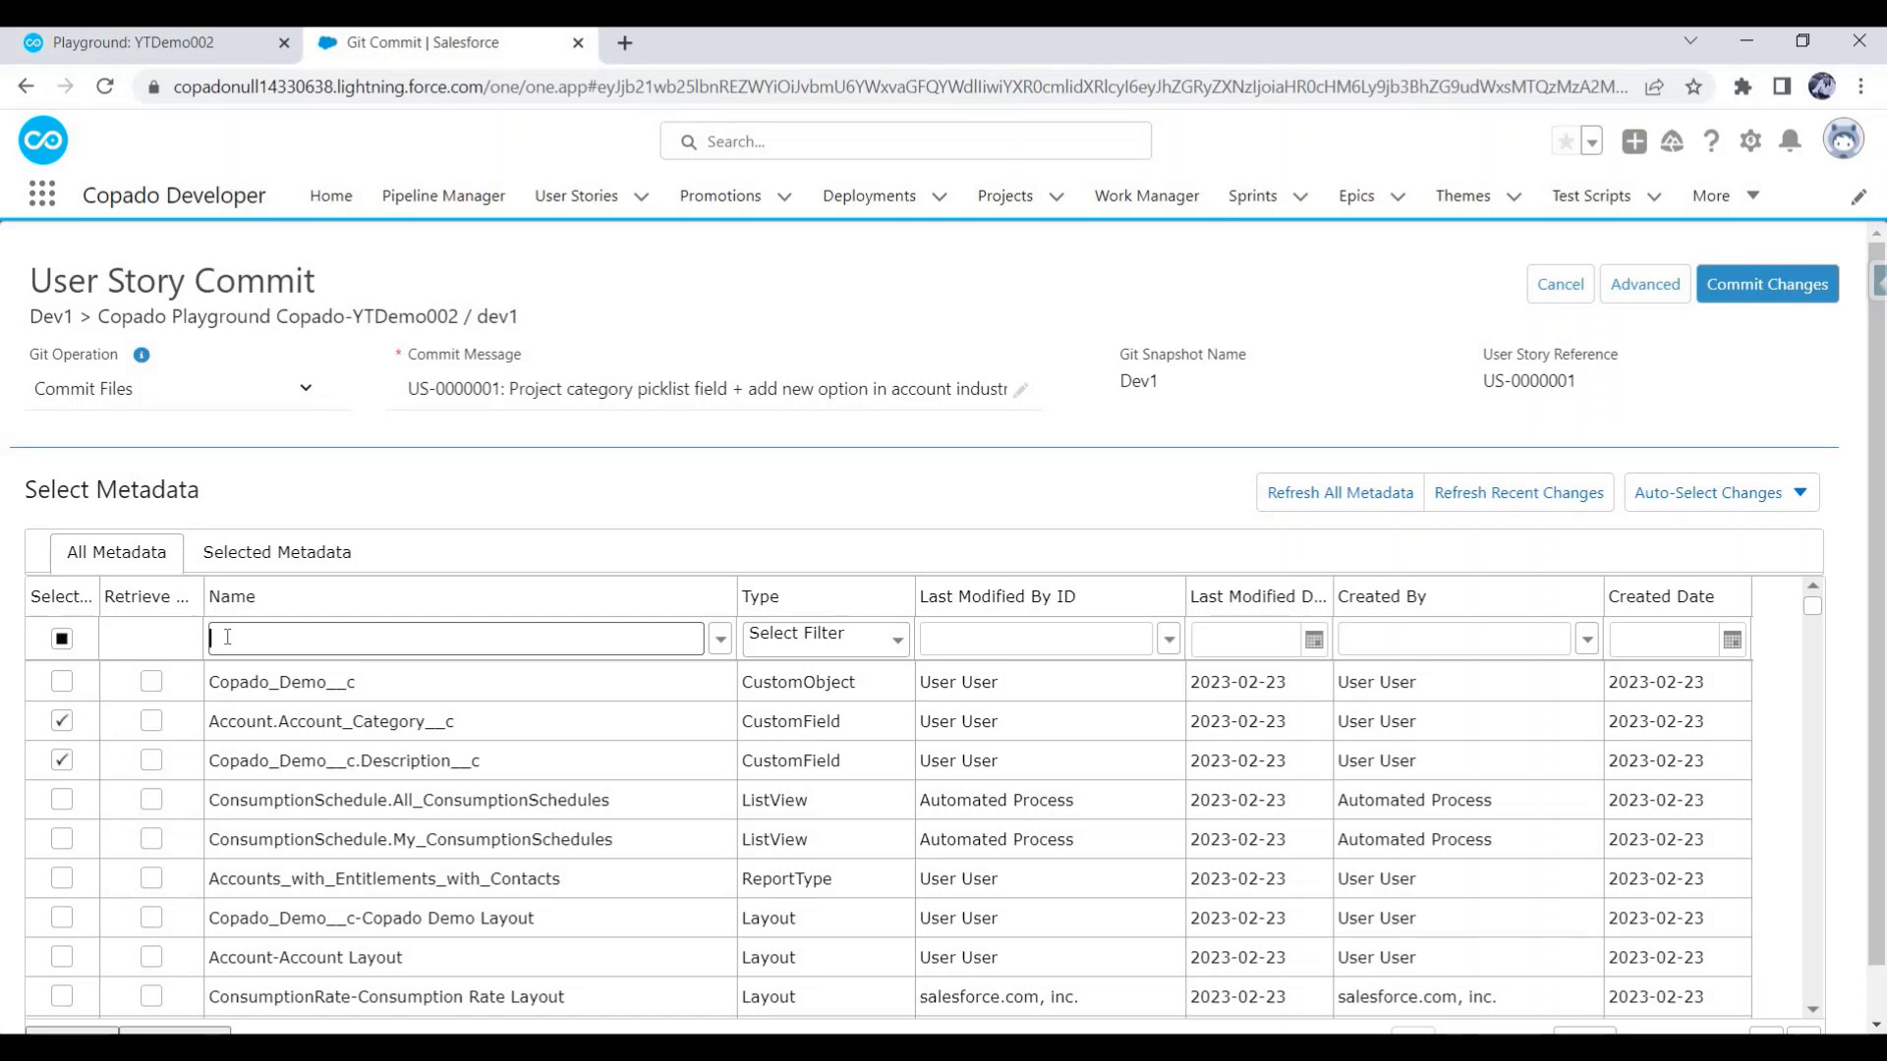
left_click(316, 557)
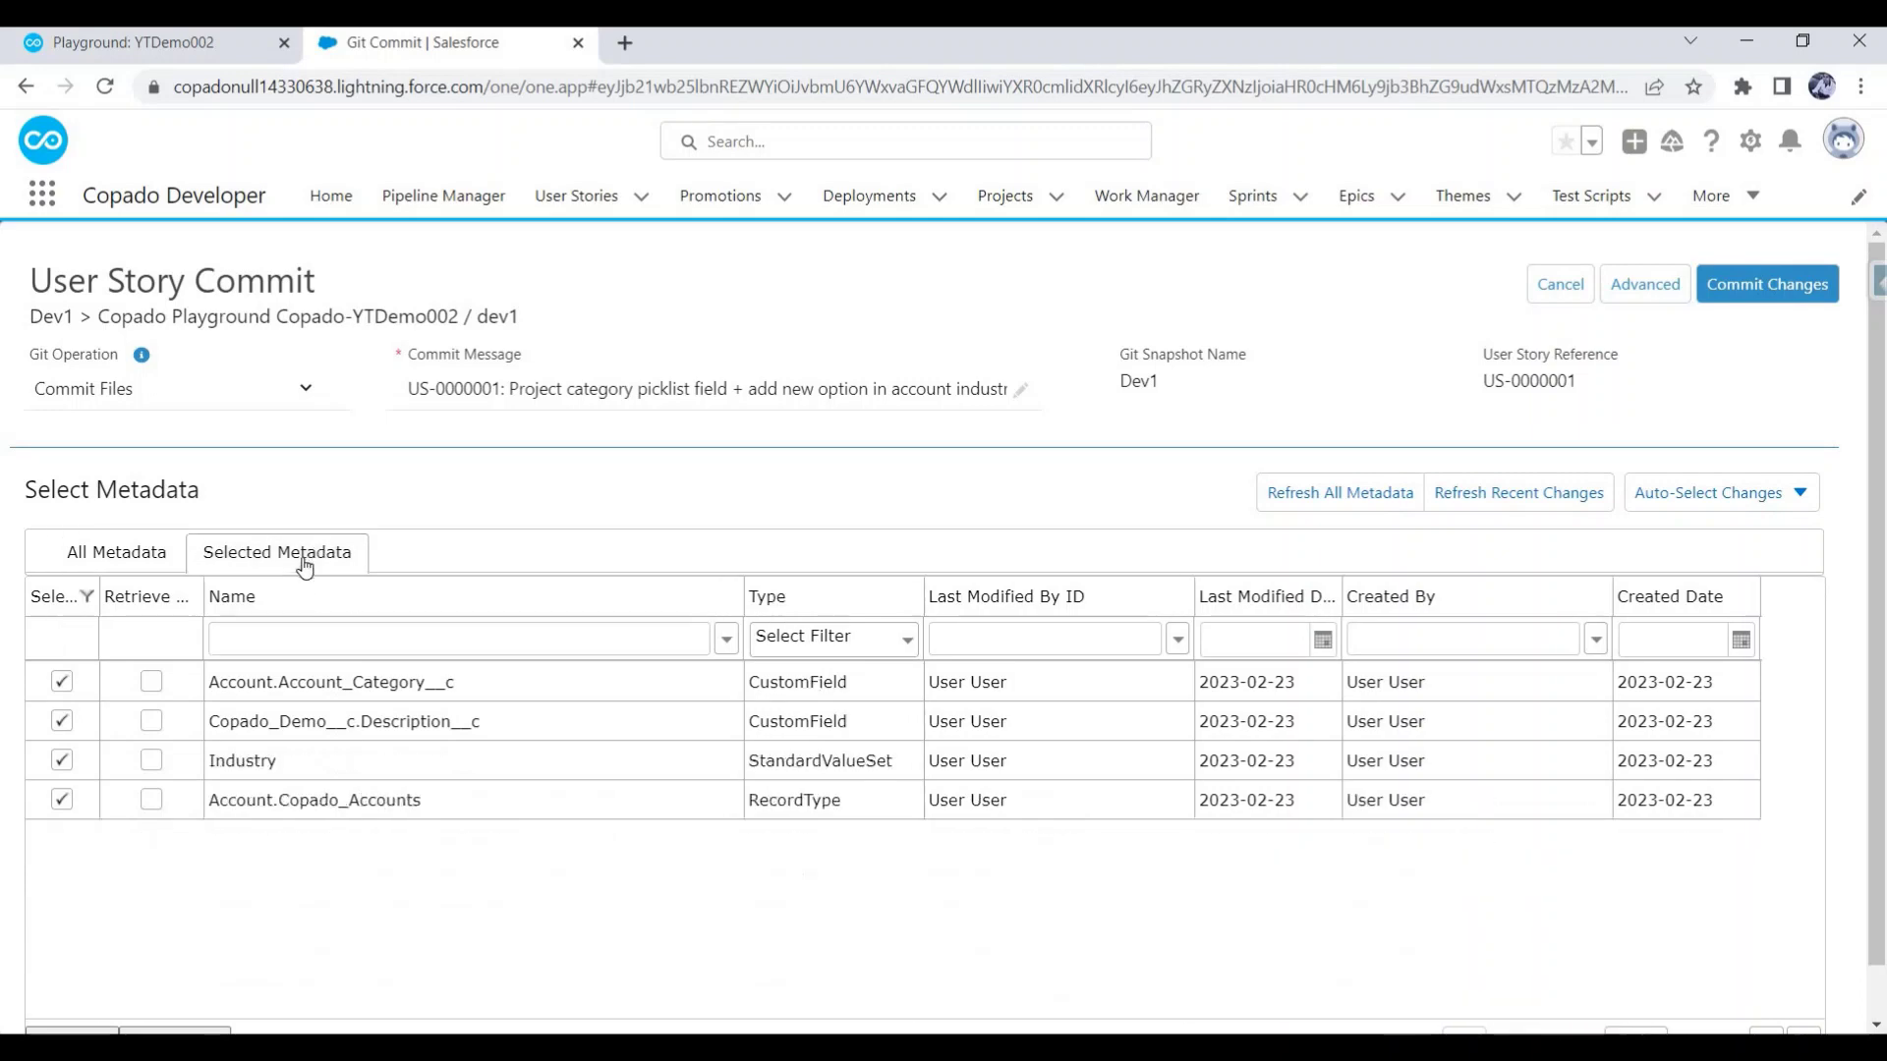
scroll(349, 675, "down", 1)
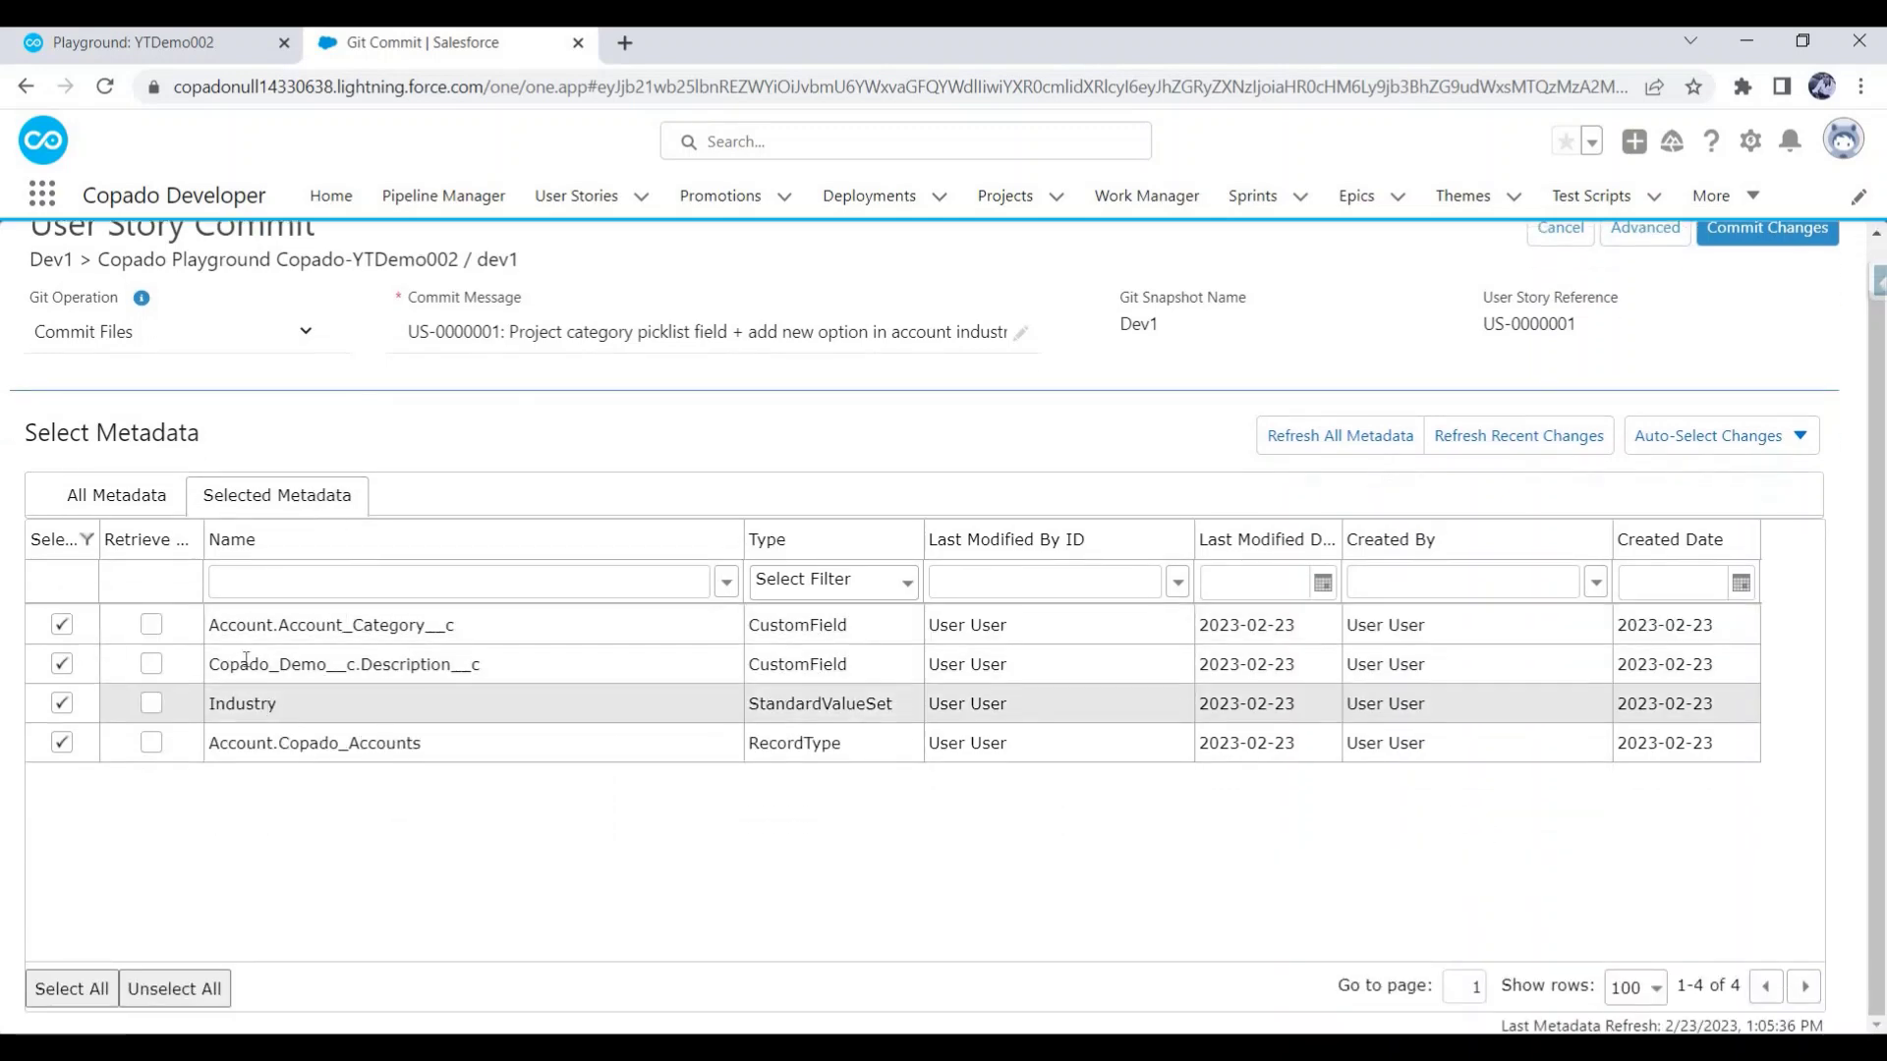
Review the names and types of the selected metadata, and commit the changes to the user story.
double_click(327, 625)
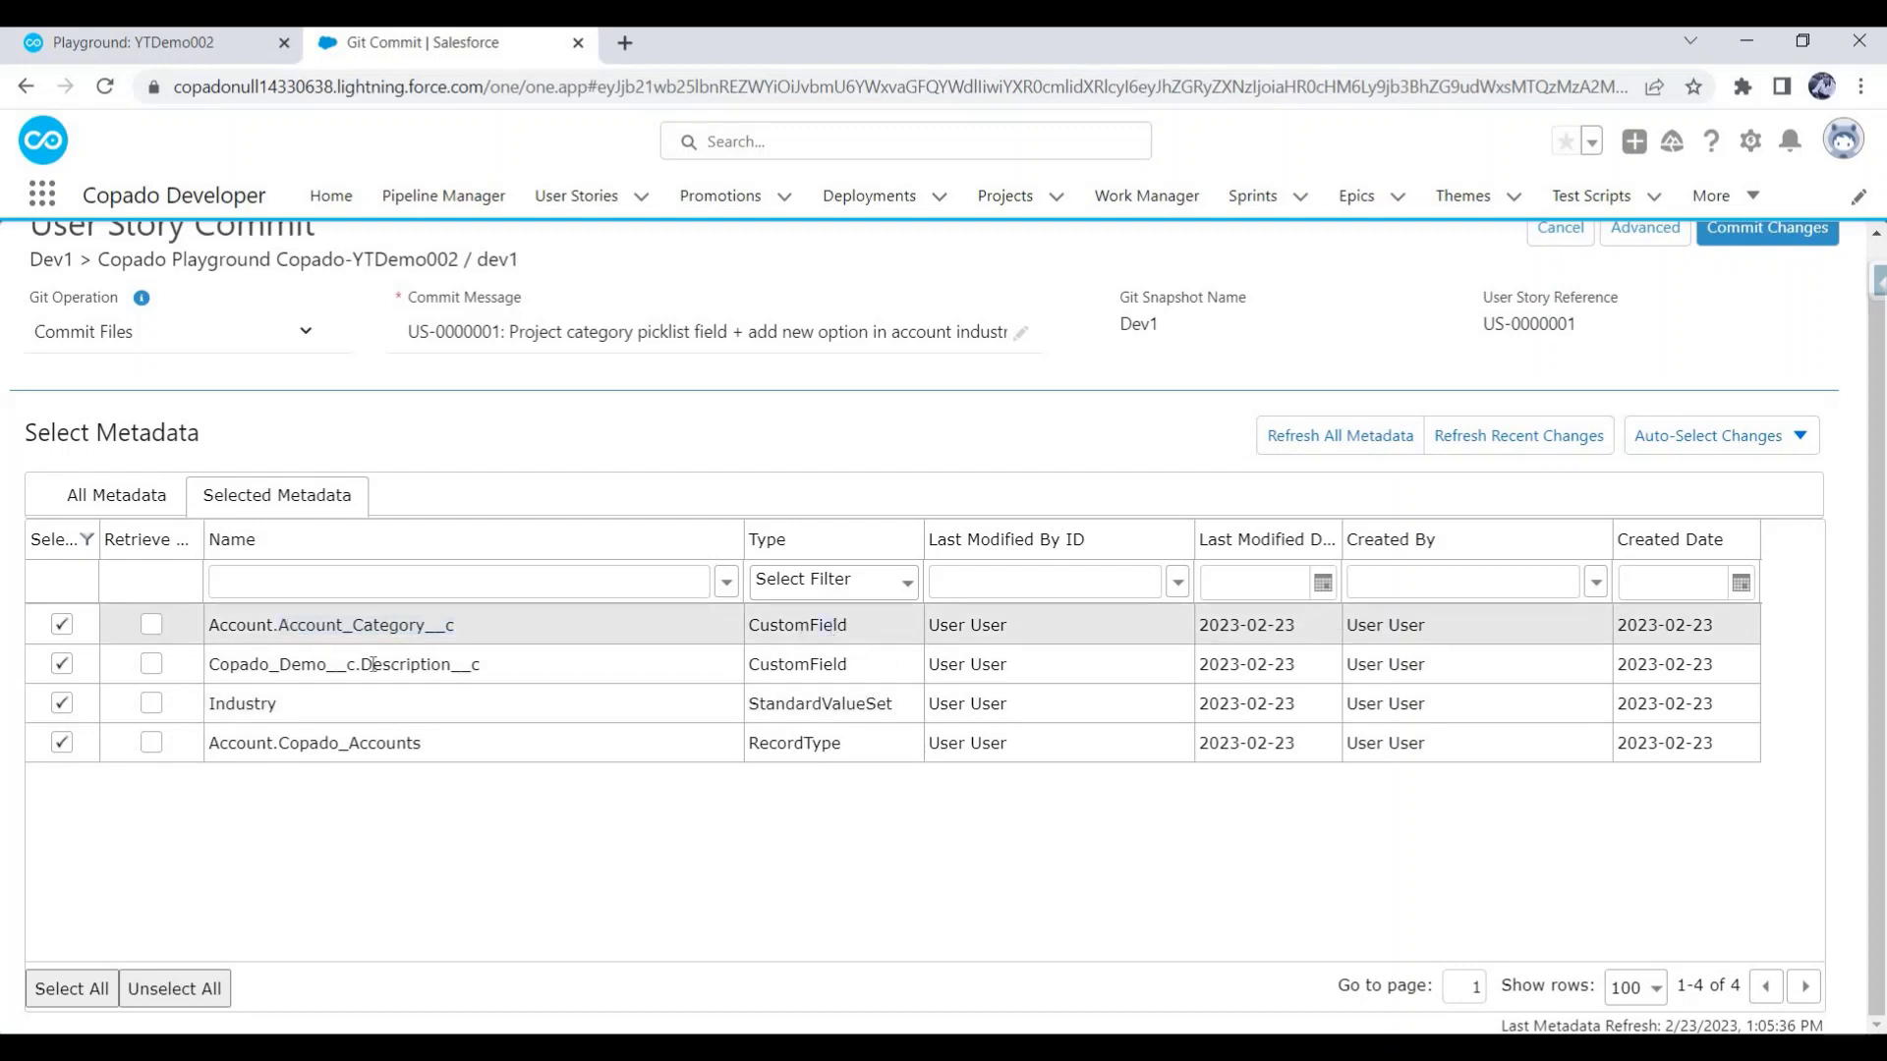
double_click(453, 666)
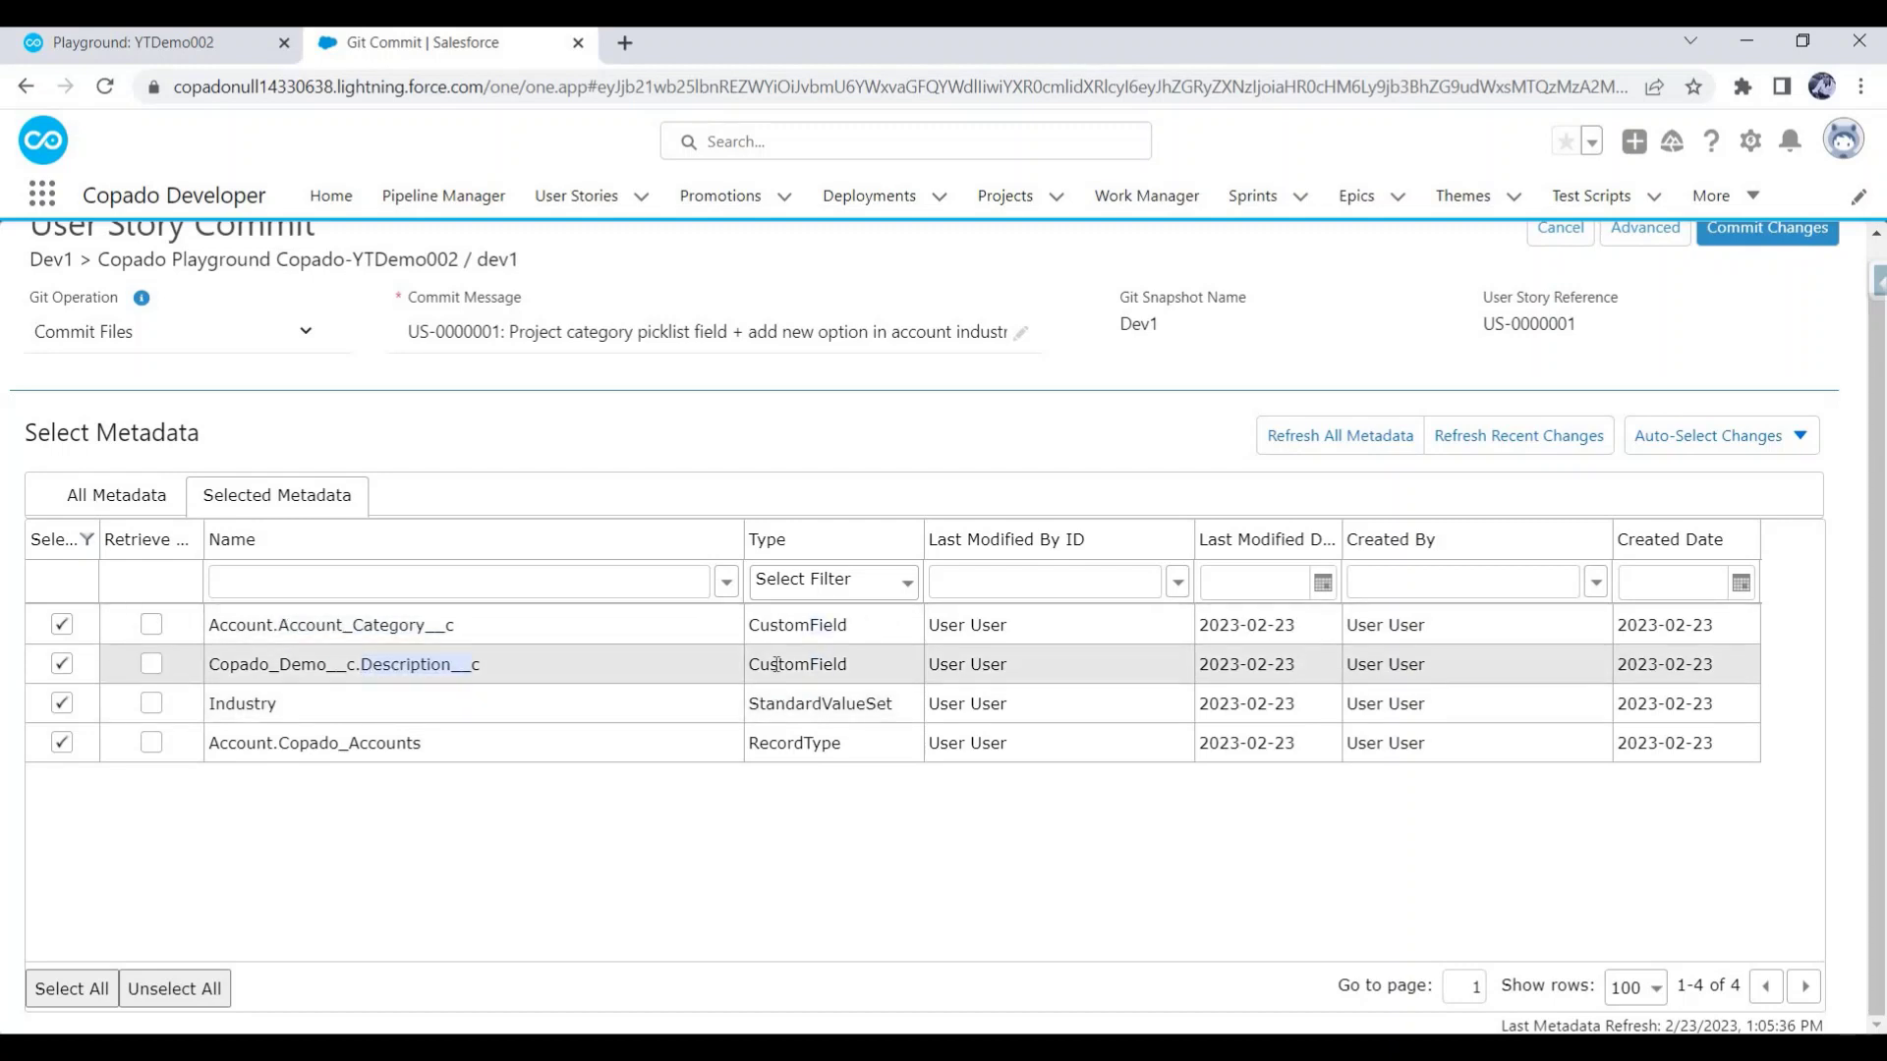
left_click_drag(781, 664, 868, 653)
left_click_drag(783, 705, 866, 706)
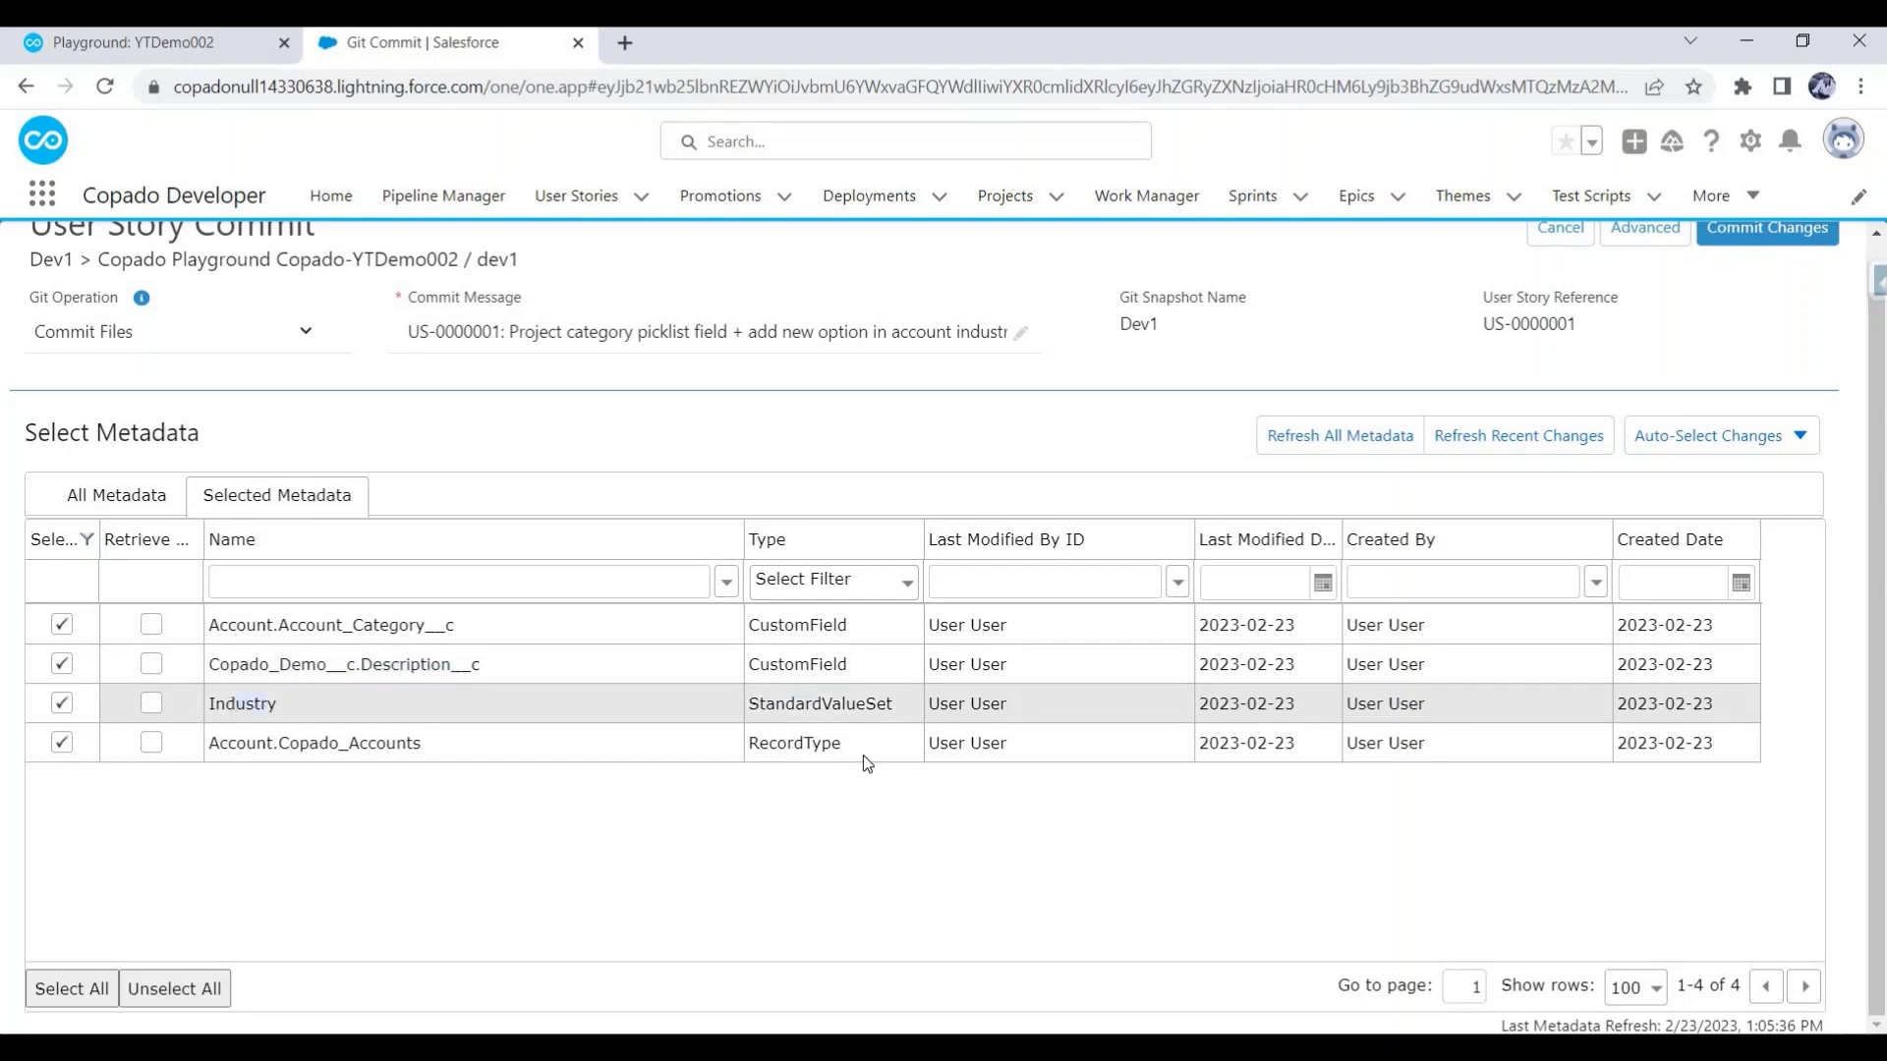
left_click_drag(282, 744, 378, 743)
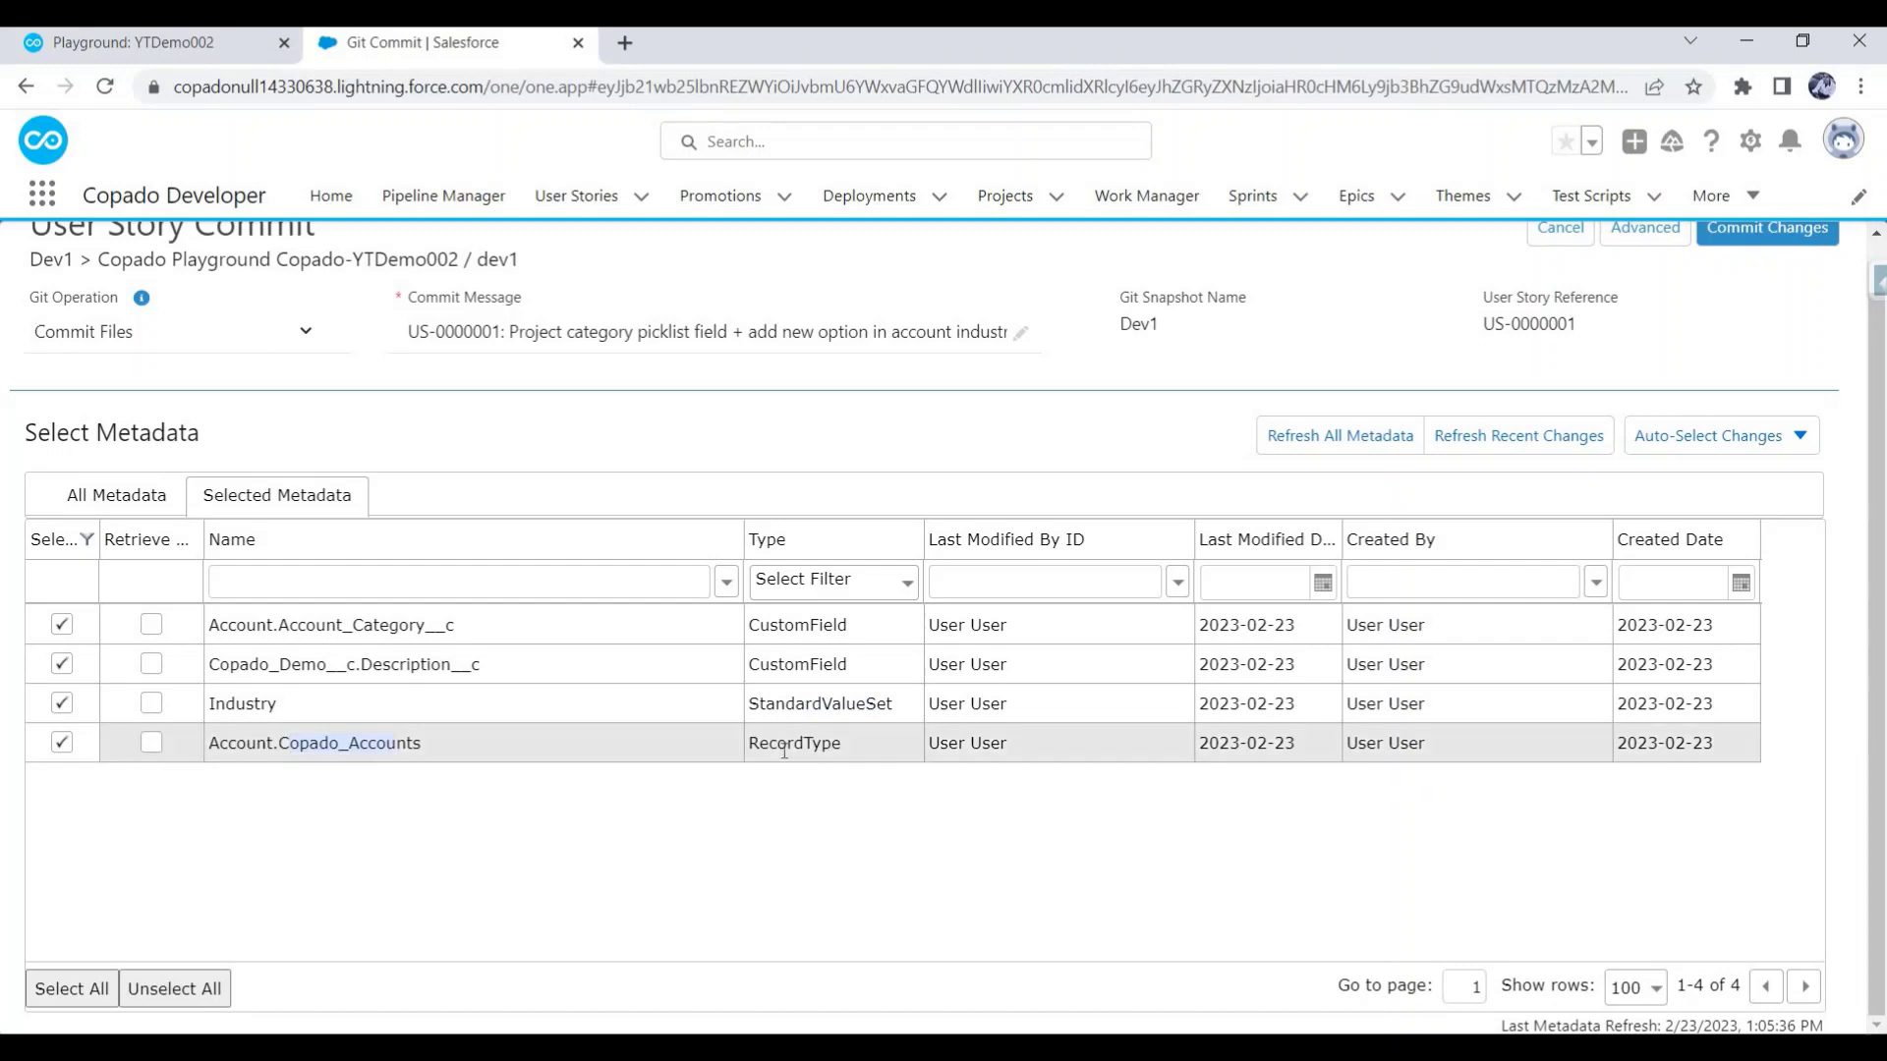
left_click_drag(778, 744, 833, 749)
scroll(1759, 531, "up", 1)
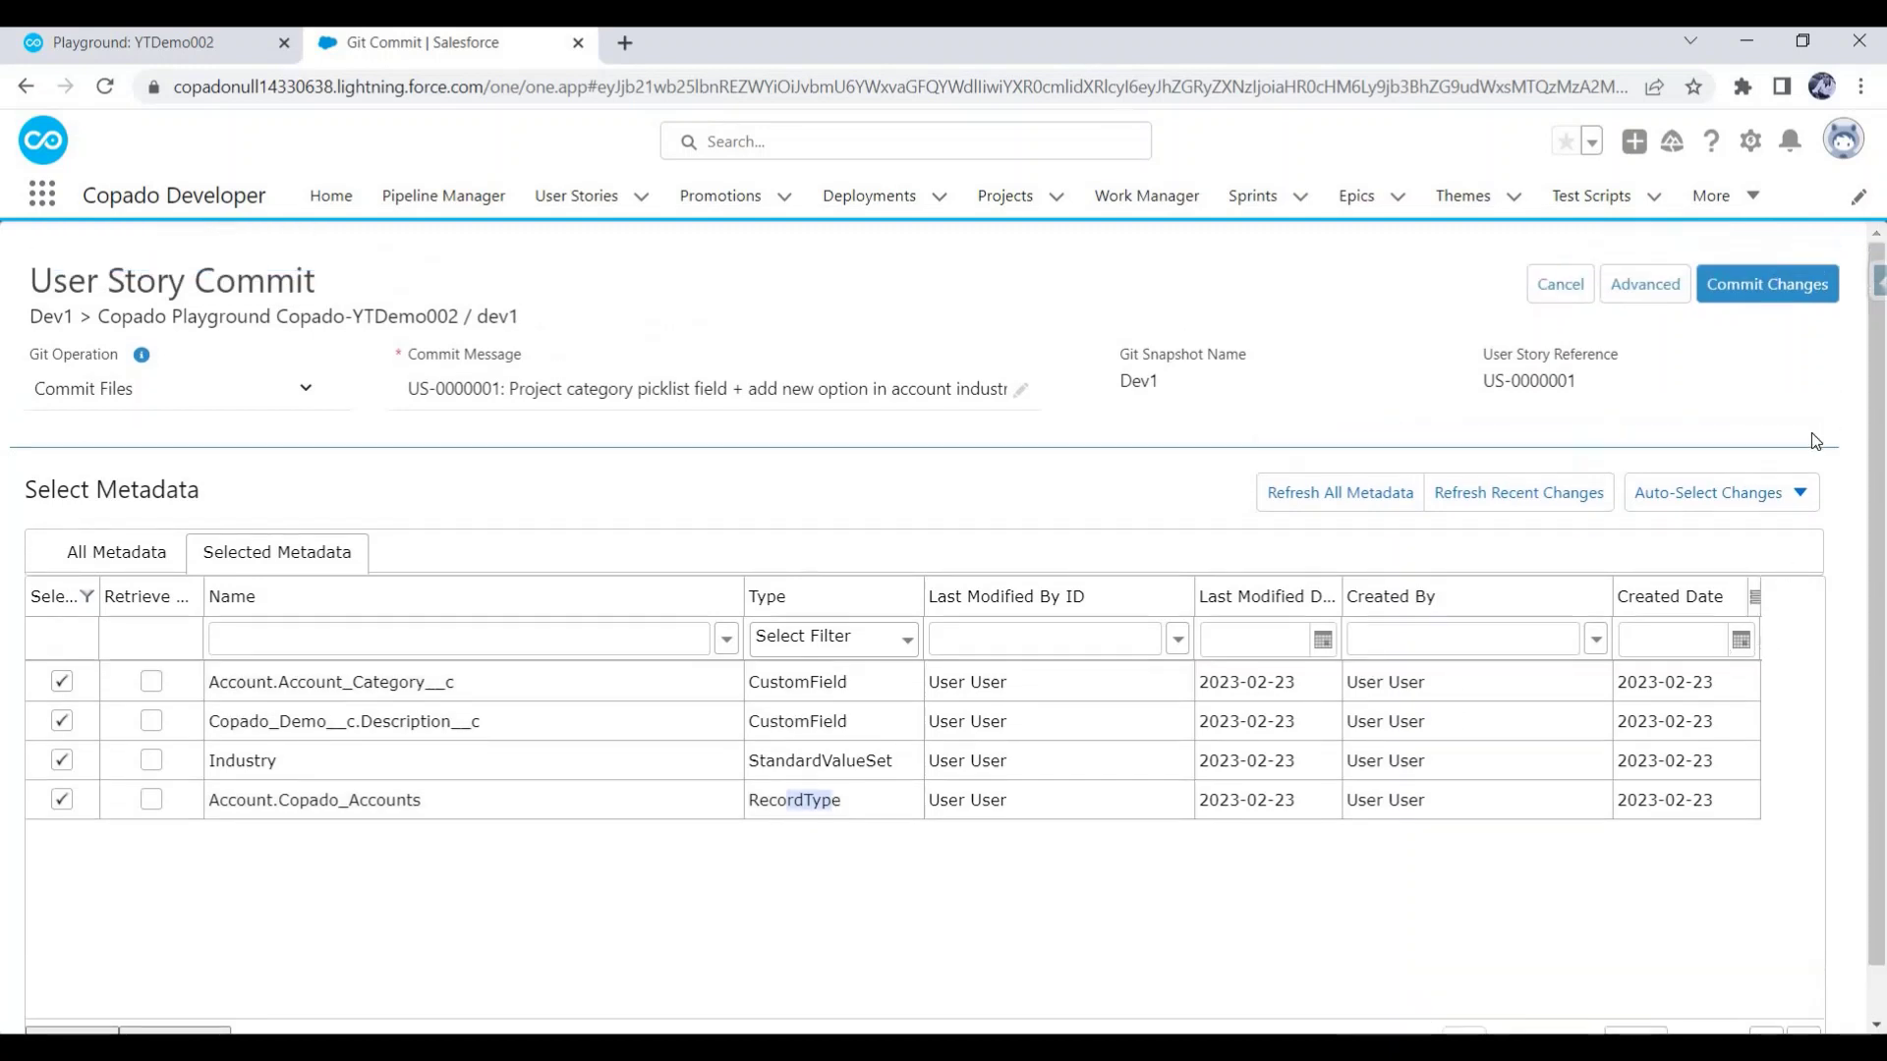
left_click(1749, 283)
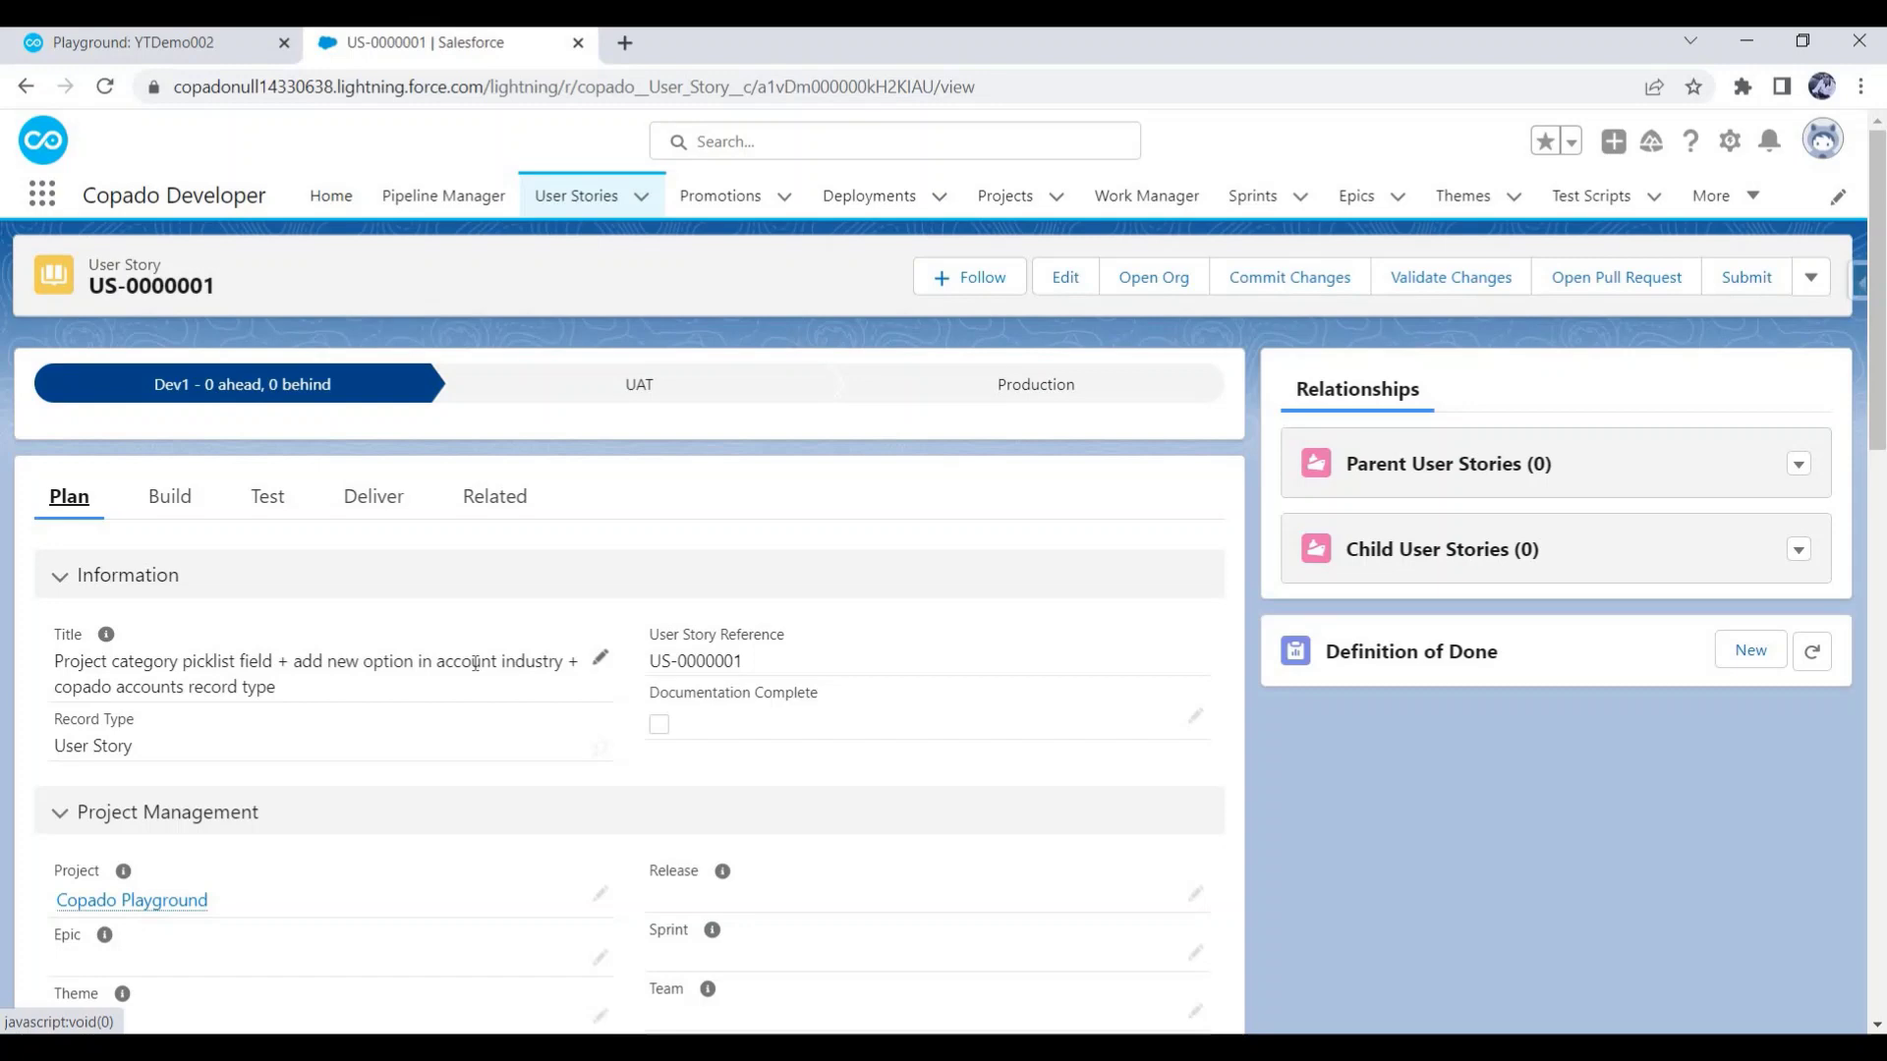
Examine the selected metadata and commits in the build details of user story US-0000001.
left_click(167, 496)
scroll(193, 574, "down", 5)
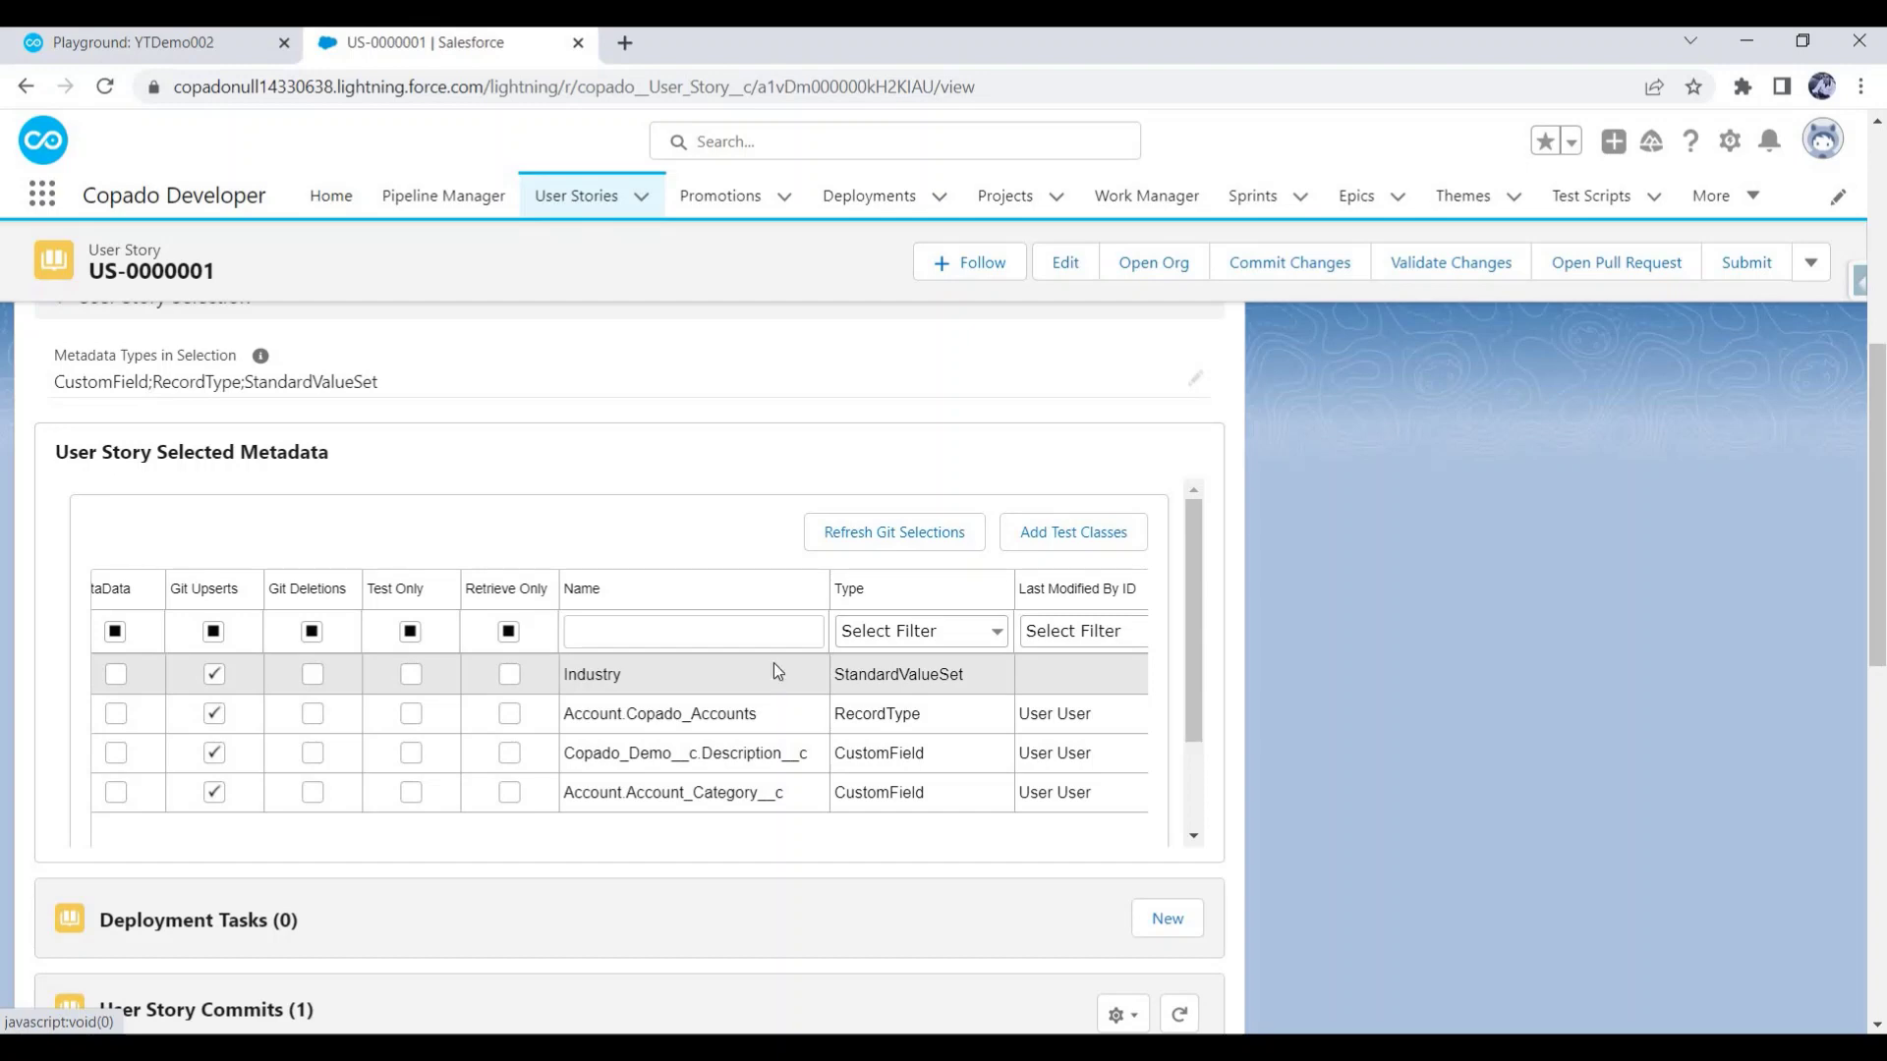
scroll(775, 662, "down", 1)
scroll(265, 836, "up", 7)
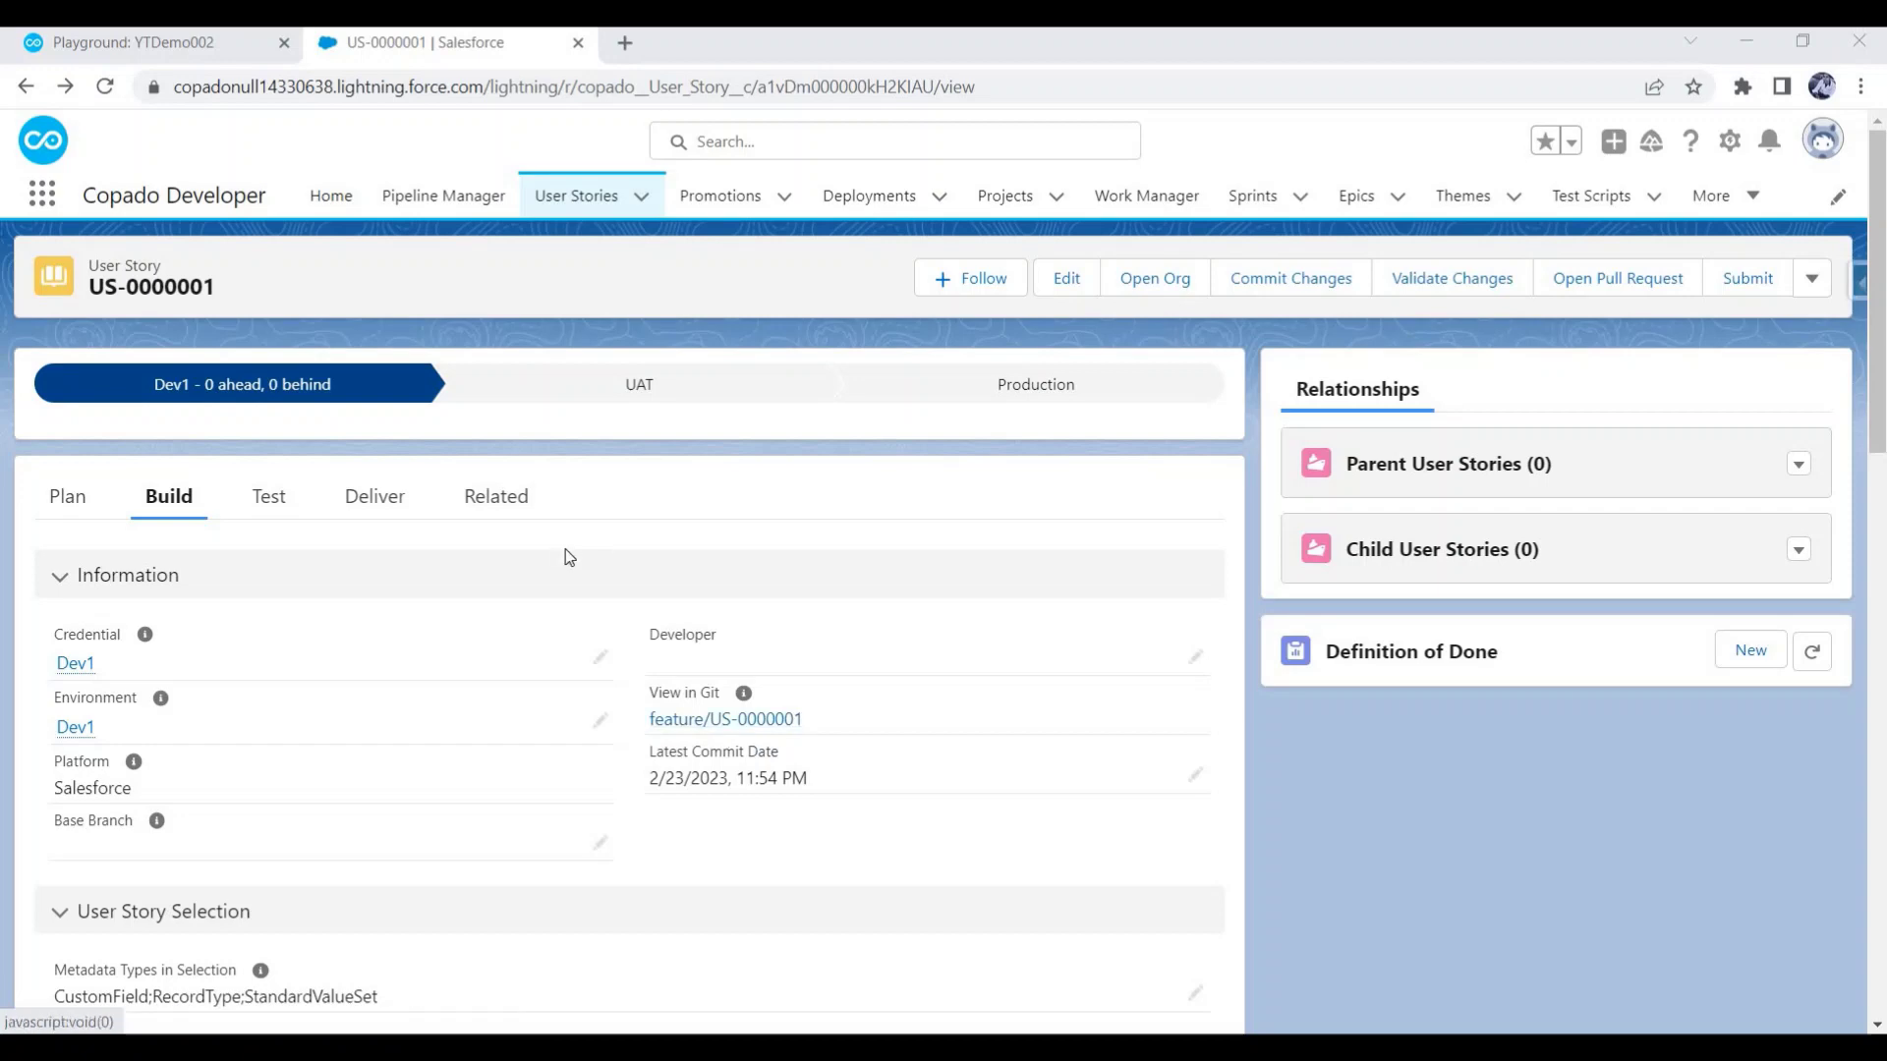
Enable Promote and Deploy in the delivery settings of user story US-0000001 and save it.
left_click(373, 503)
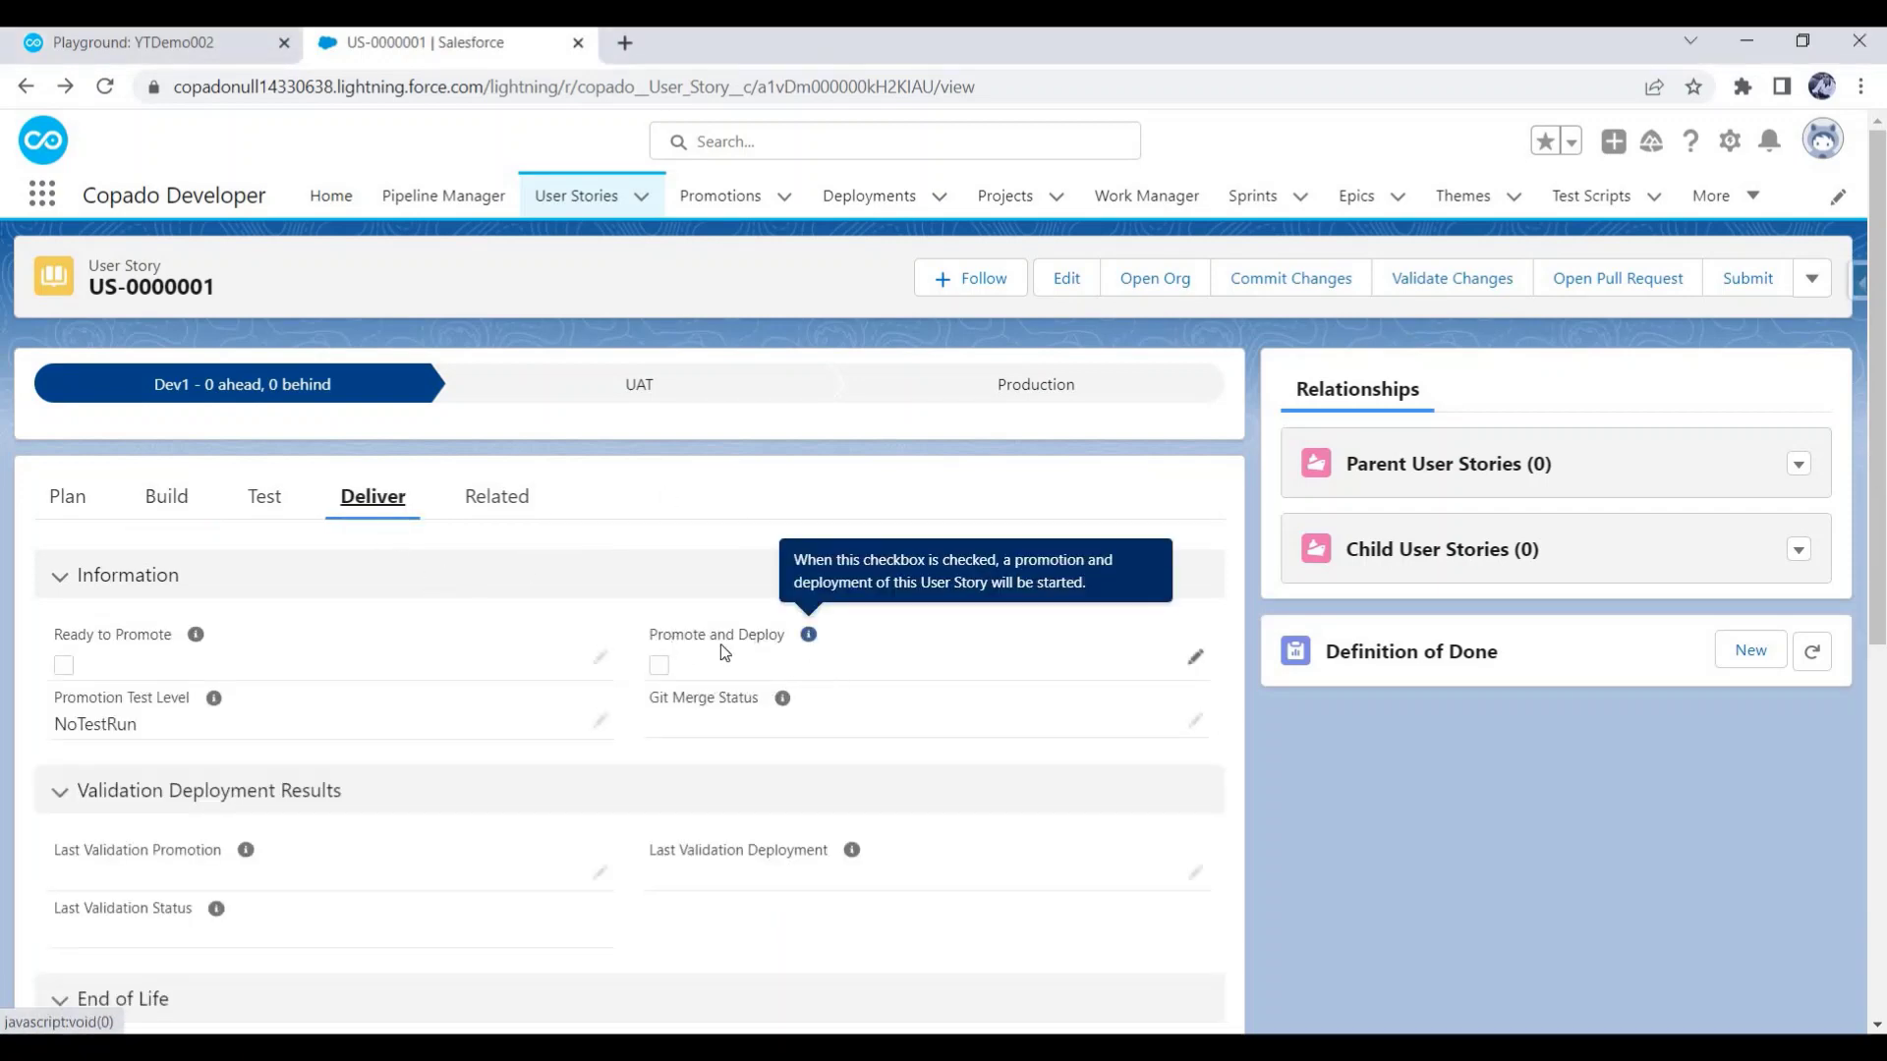
left_click(659, 665)
scroll(796, 770, "down", 6)
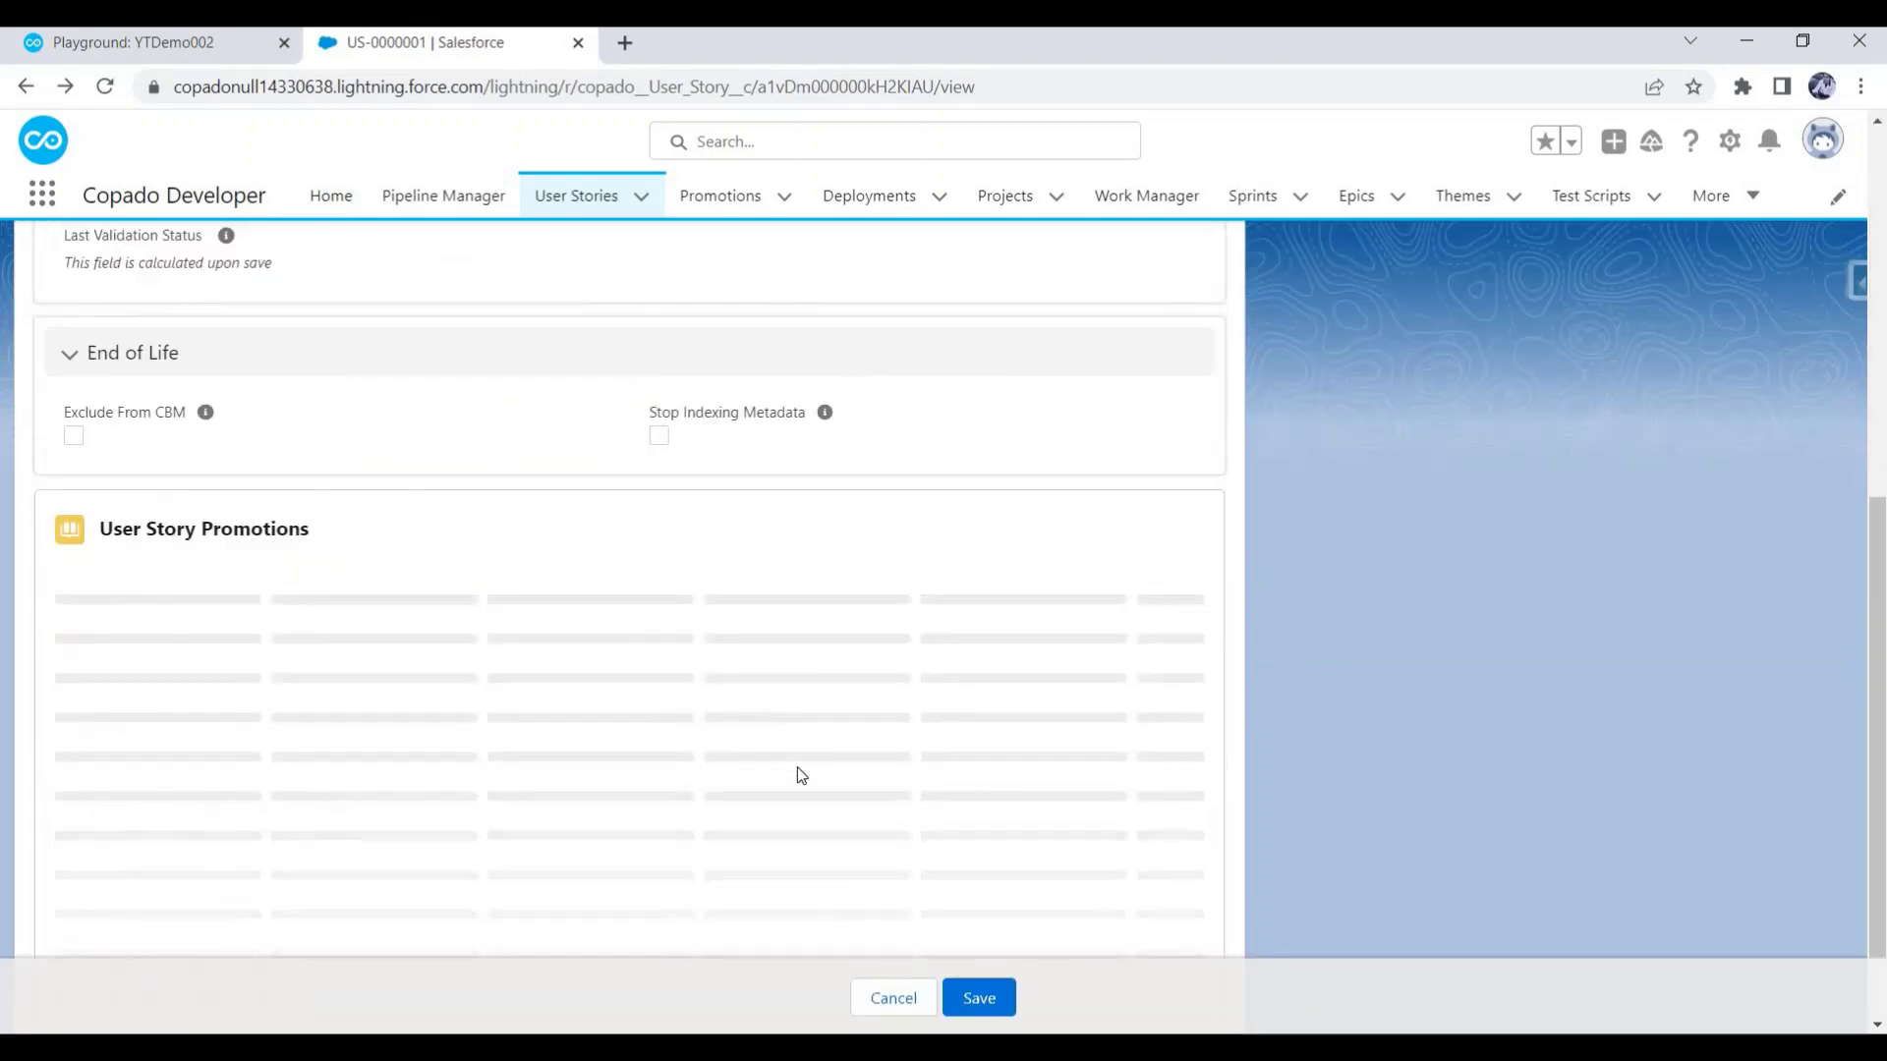
left_click(983, 998)
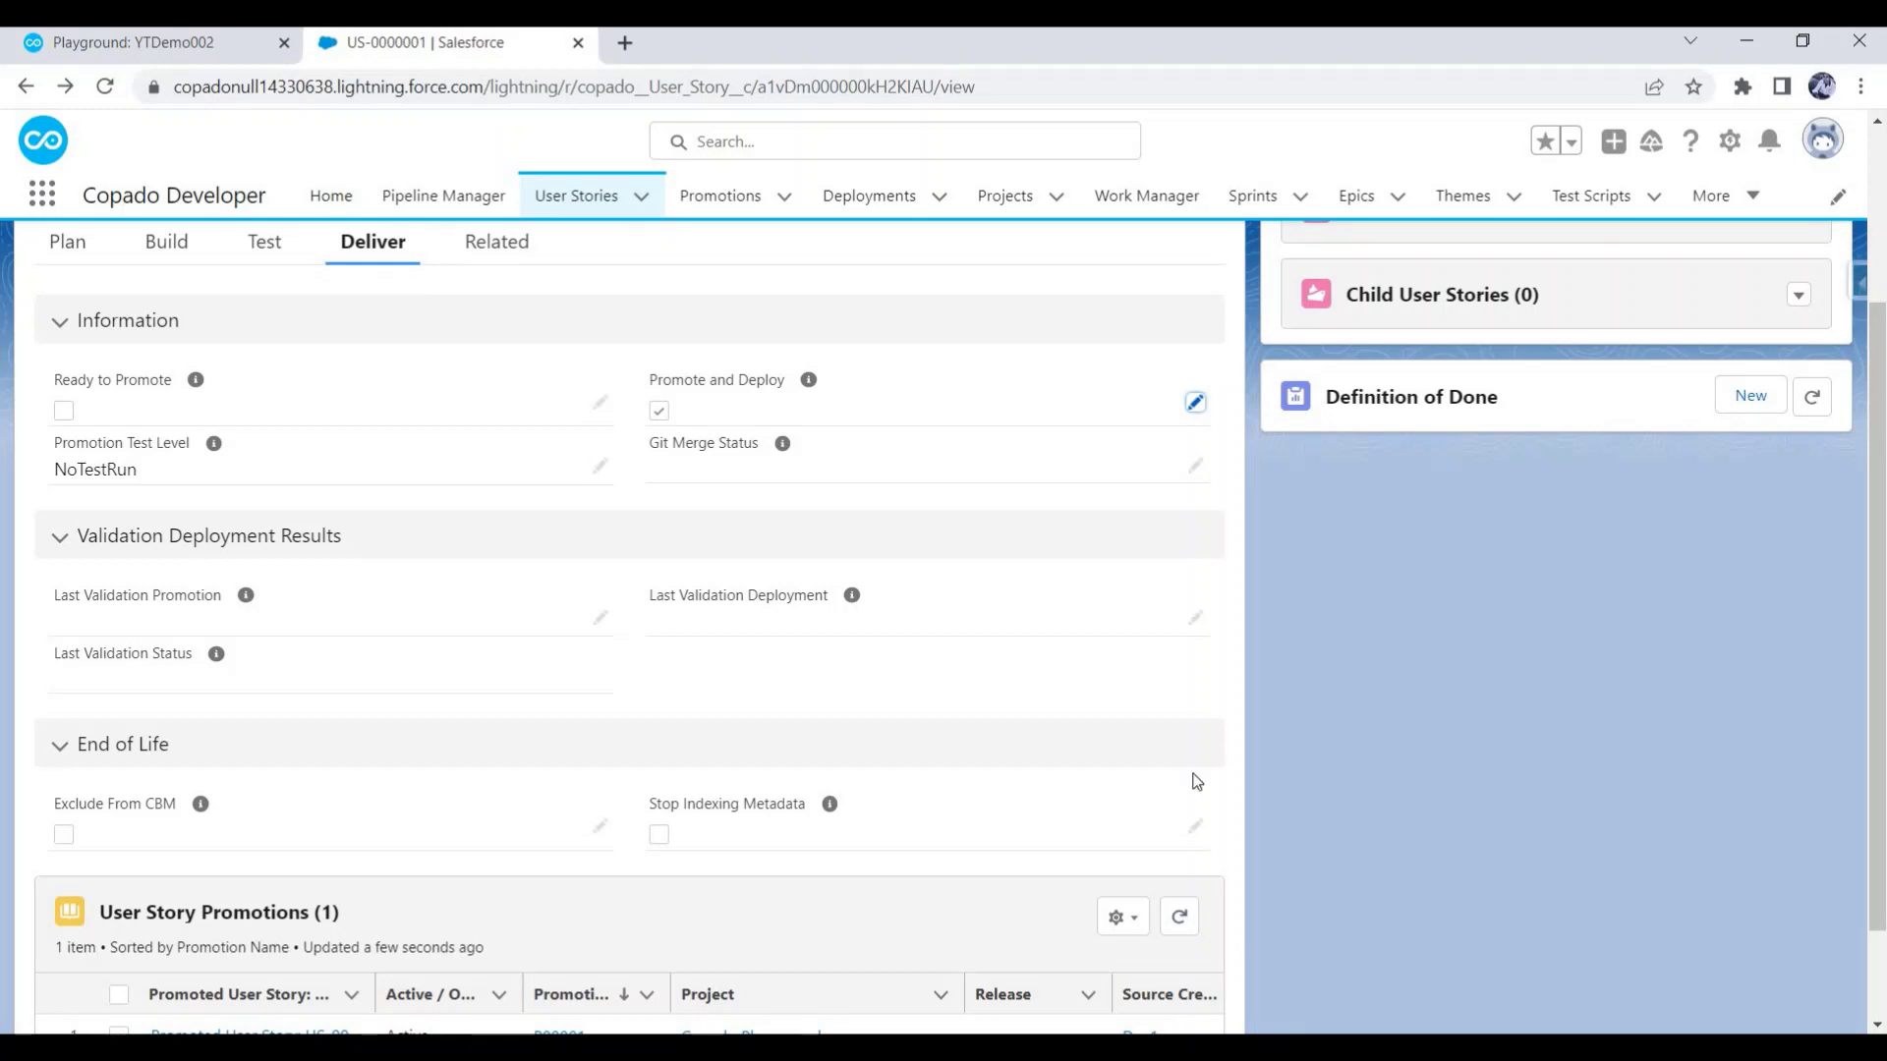
Show all deployments and open the deployment of US-0000001 to UAT.
left_click(872, 206)
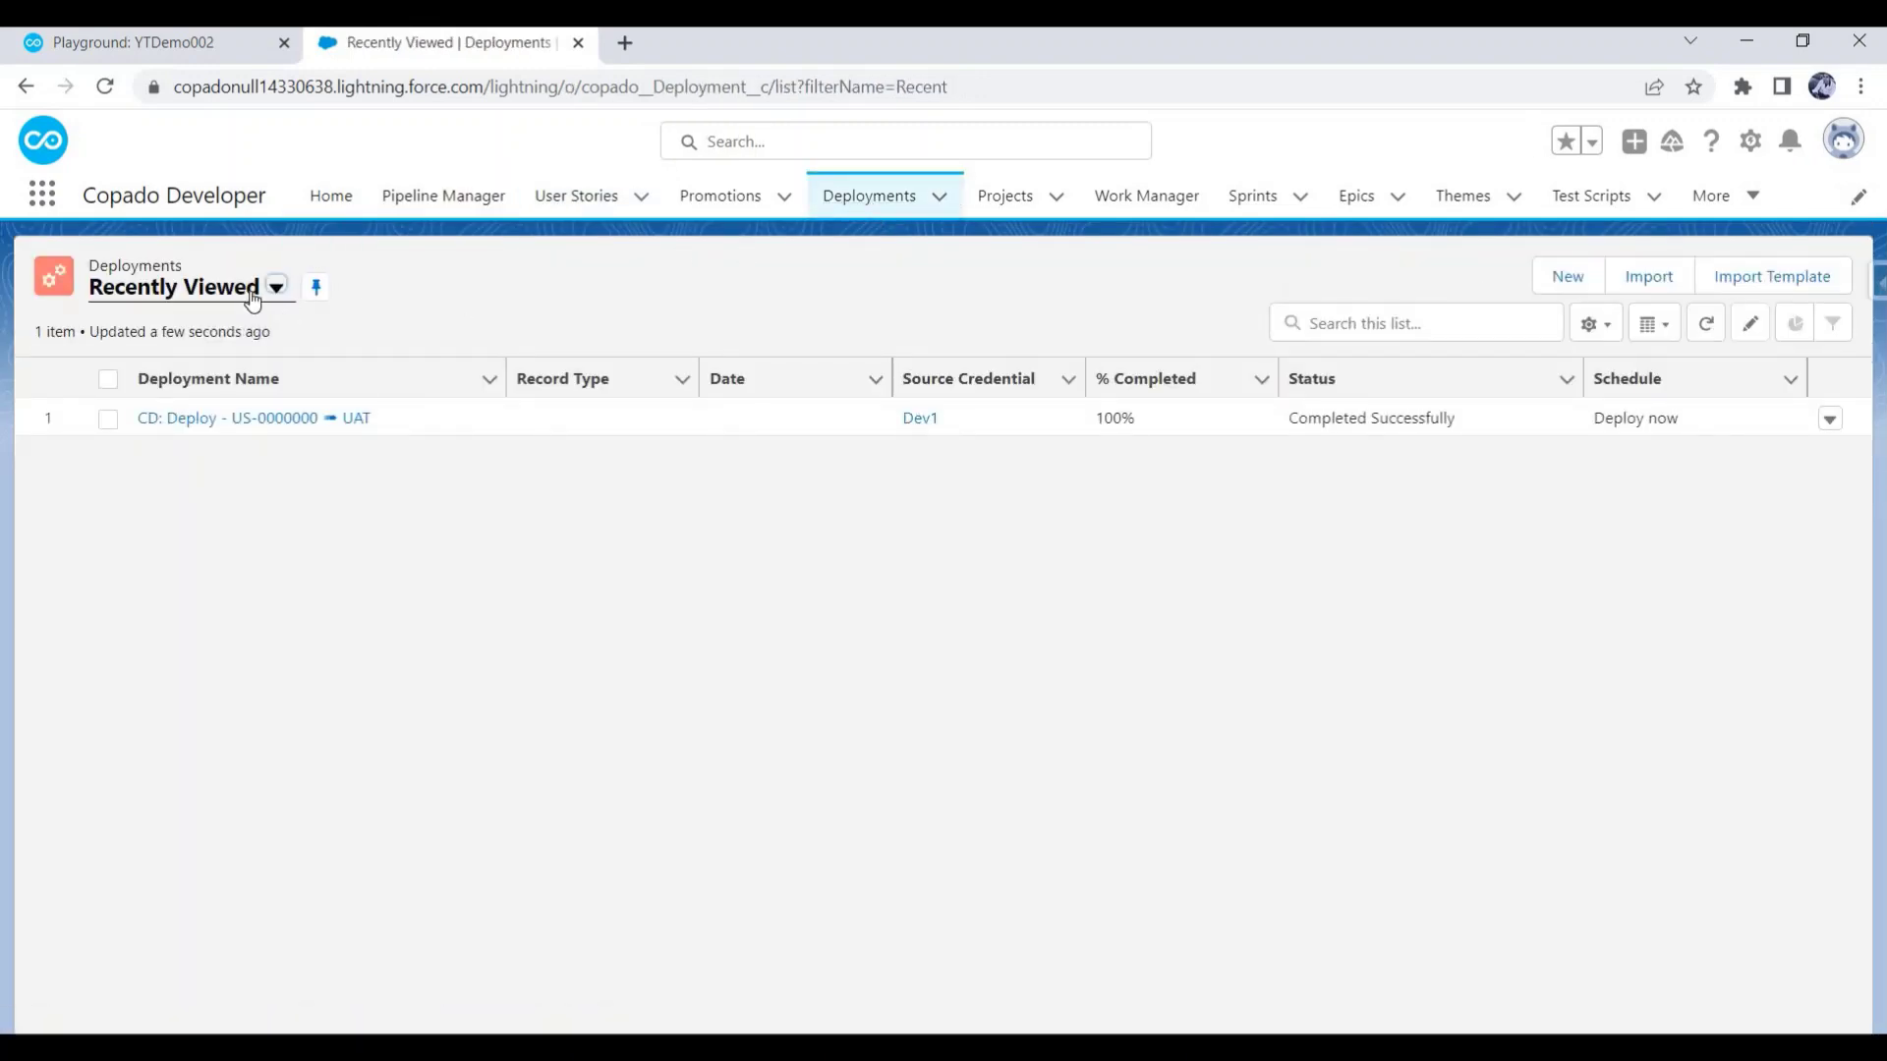
left_click(246, 295)
left_click(184, 375)
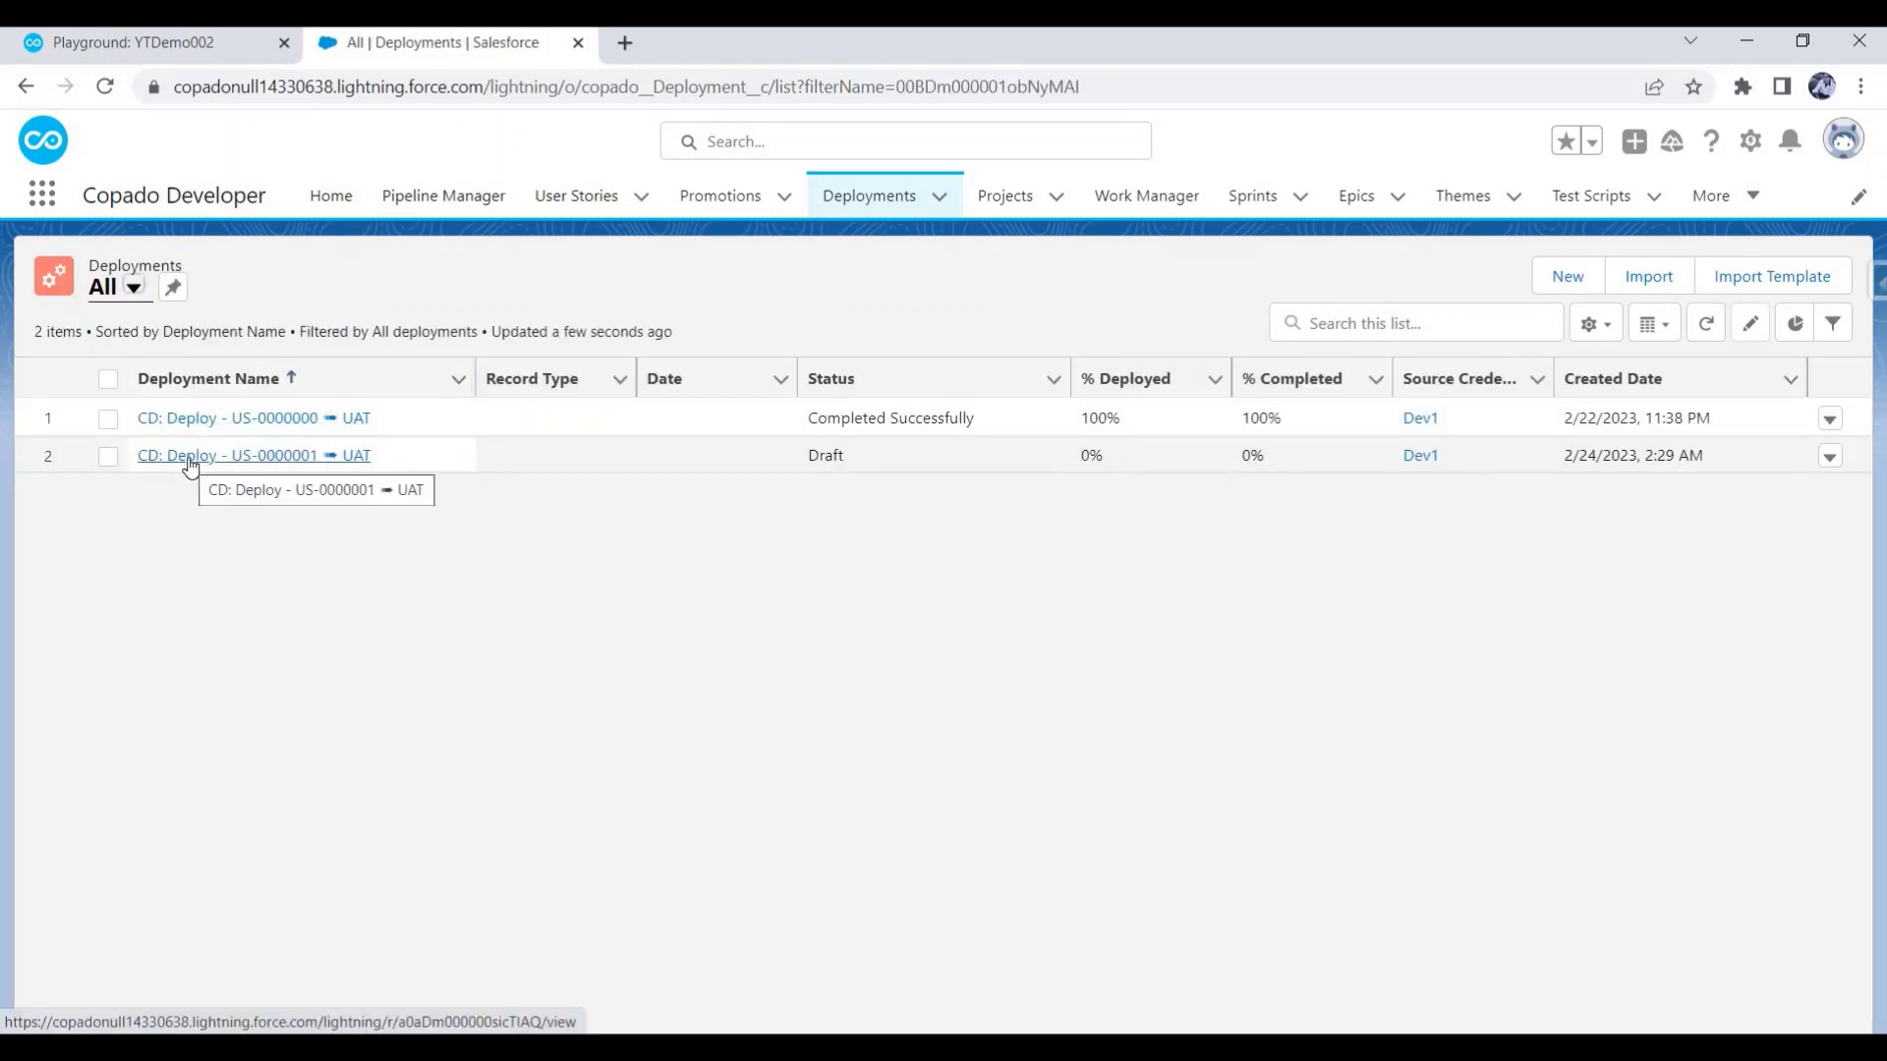
left_click(191, 464)
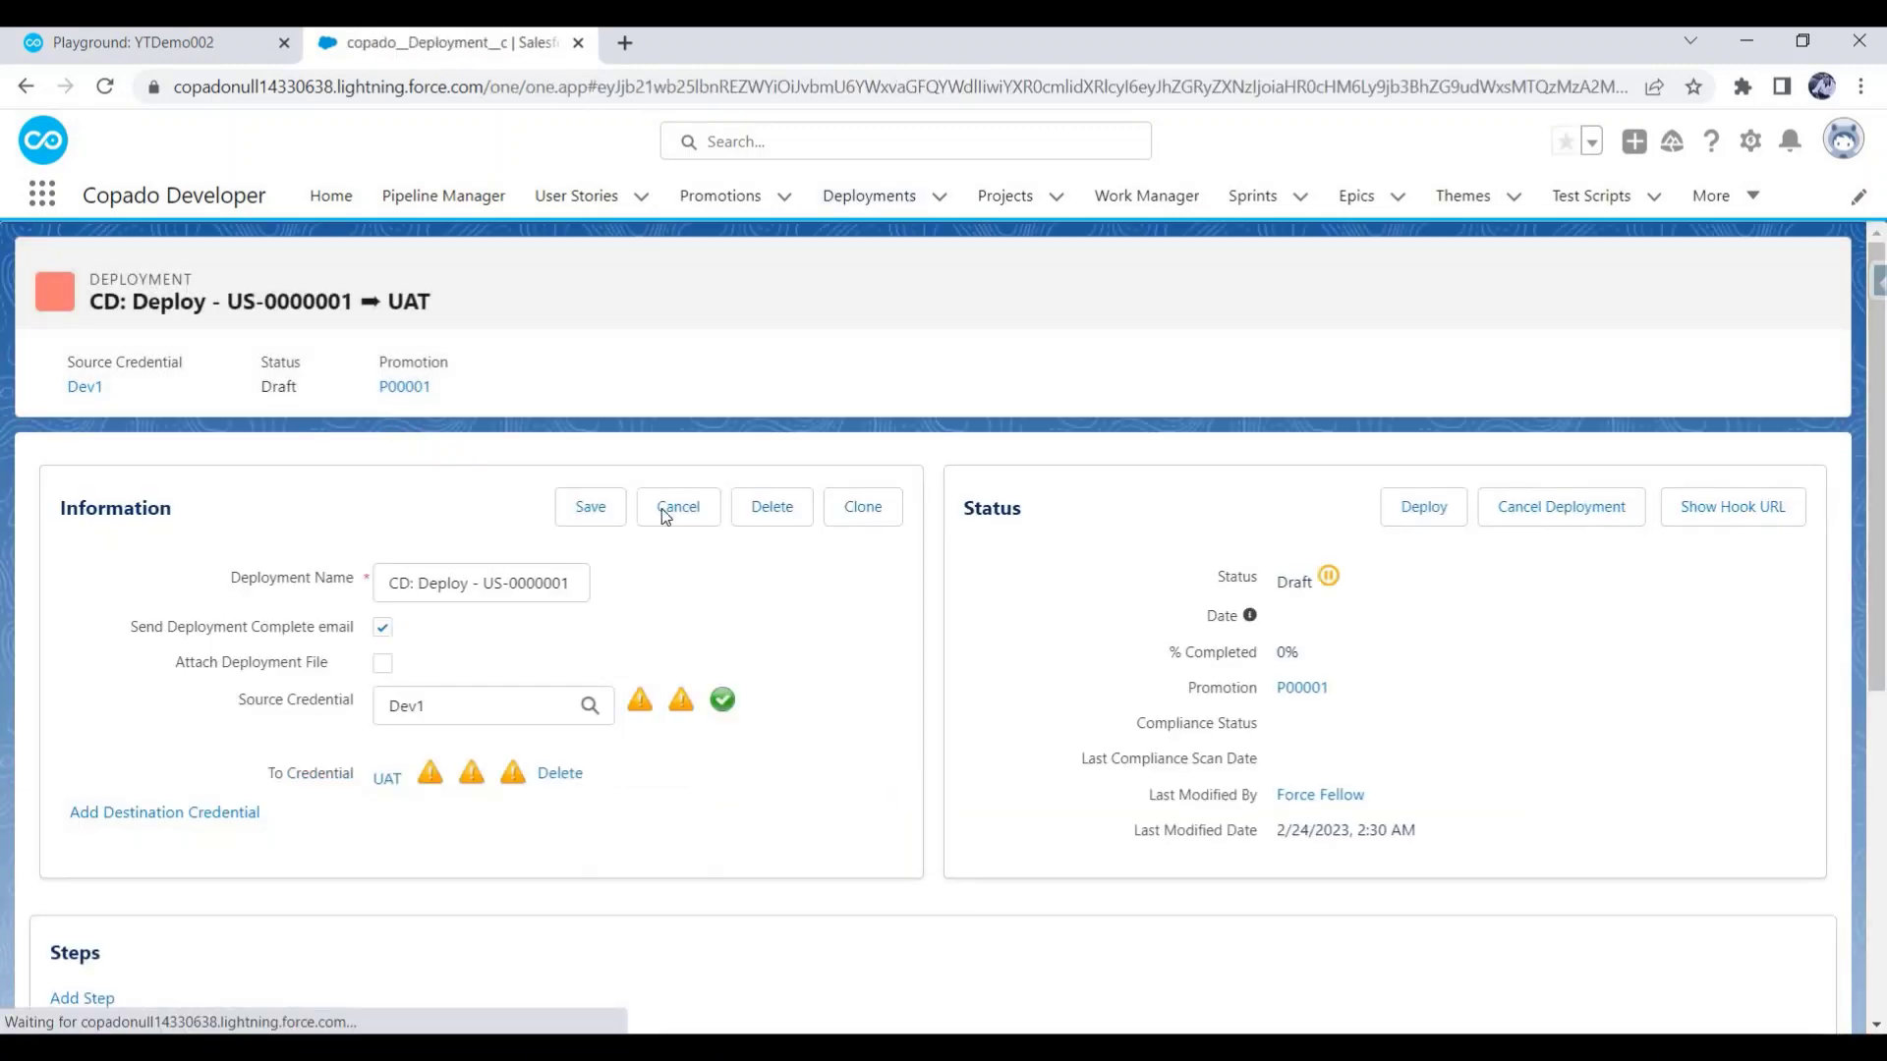
Check the deployment's status and completion percentage, reloading the page to refresh them.
left_click_drag(1213, 657, 1311, 664)
left_click(1317, 660)
left_click(1336, 662)
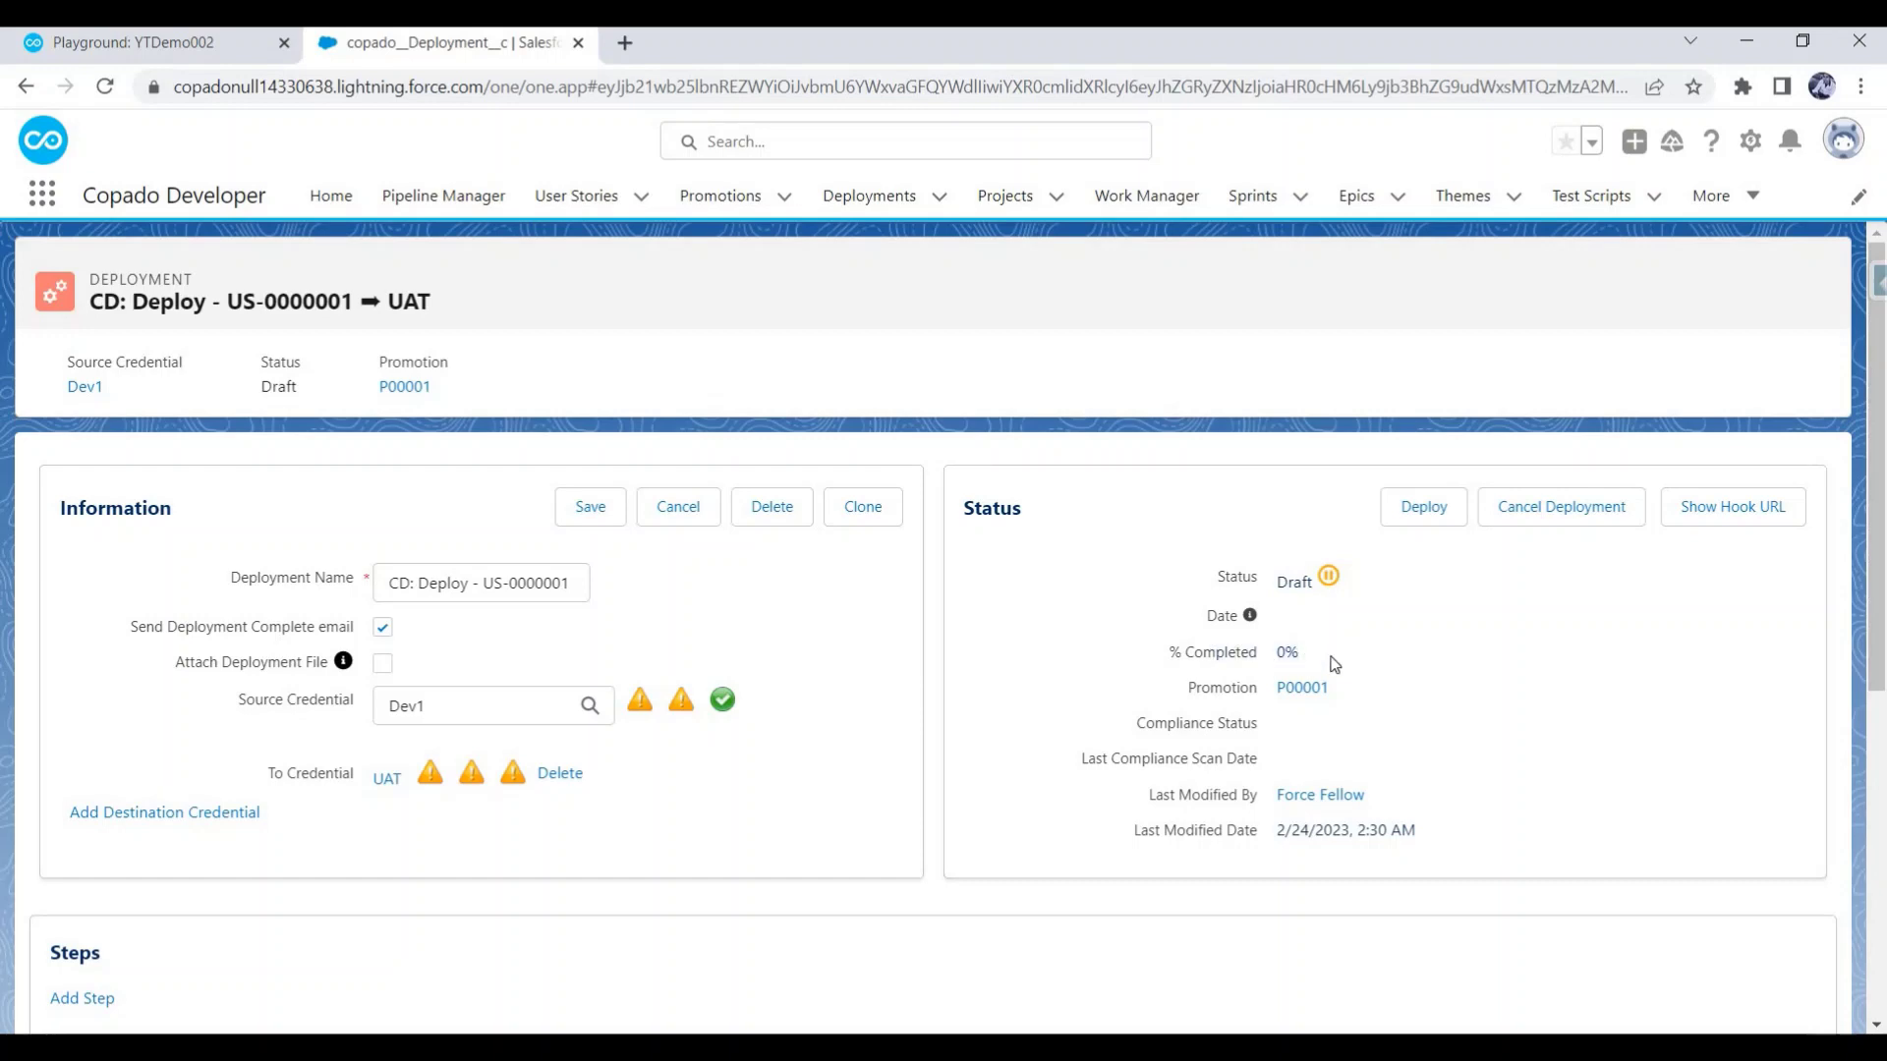
scroll(1329, 657, "down", 1)
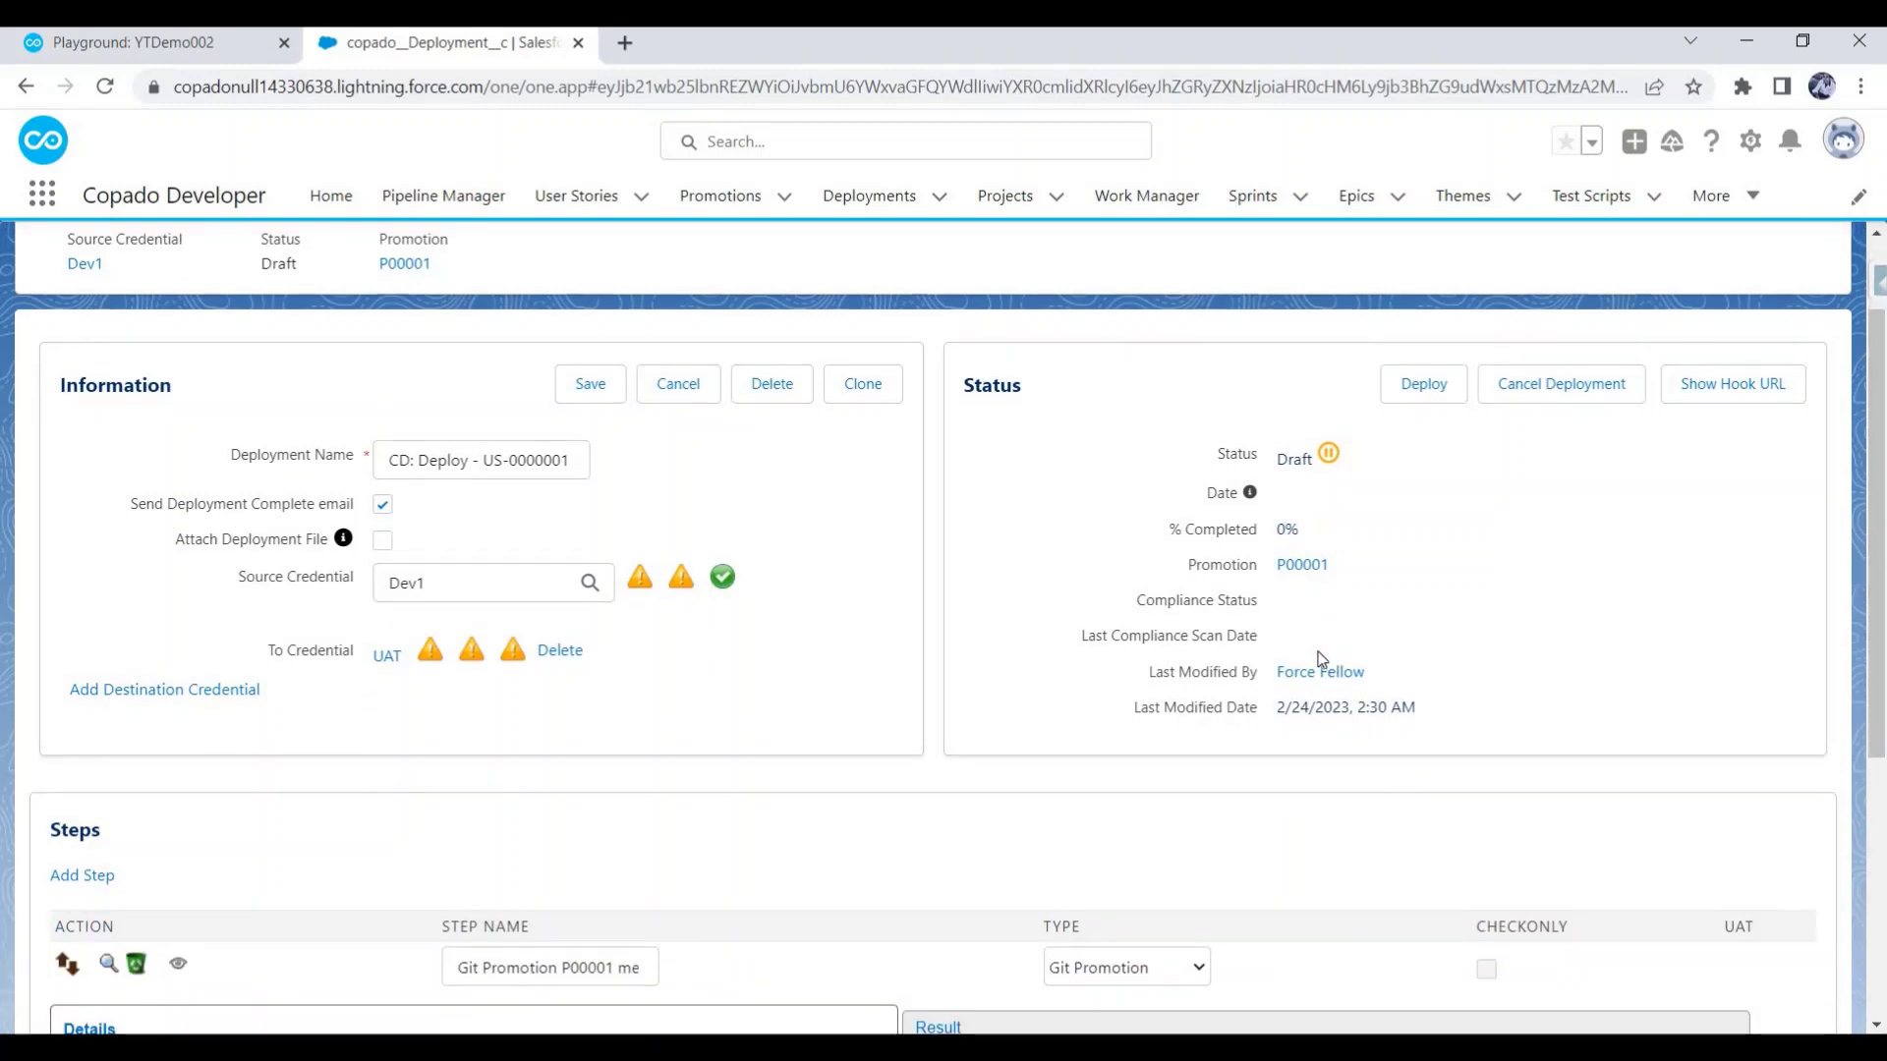
left_click(1307, 87)
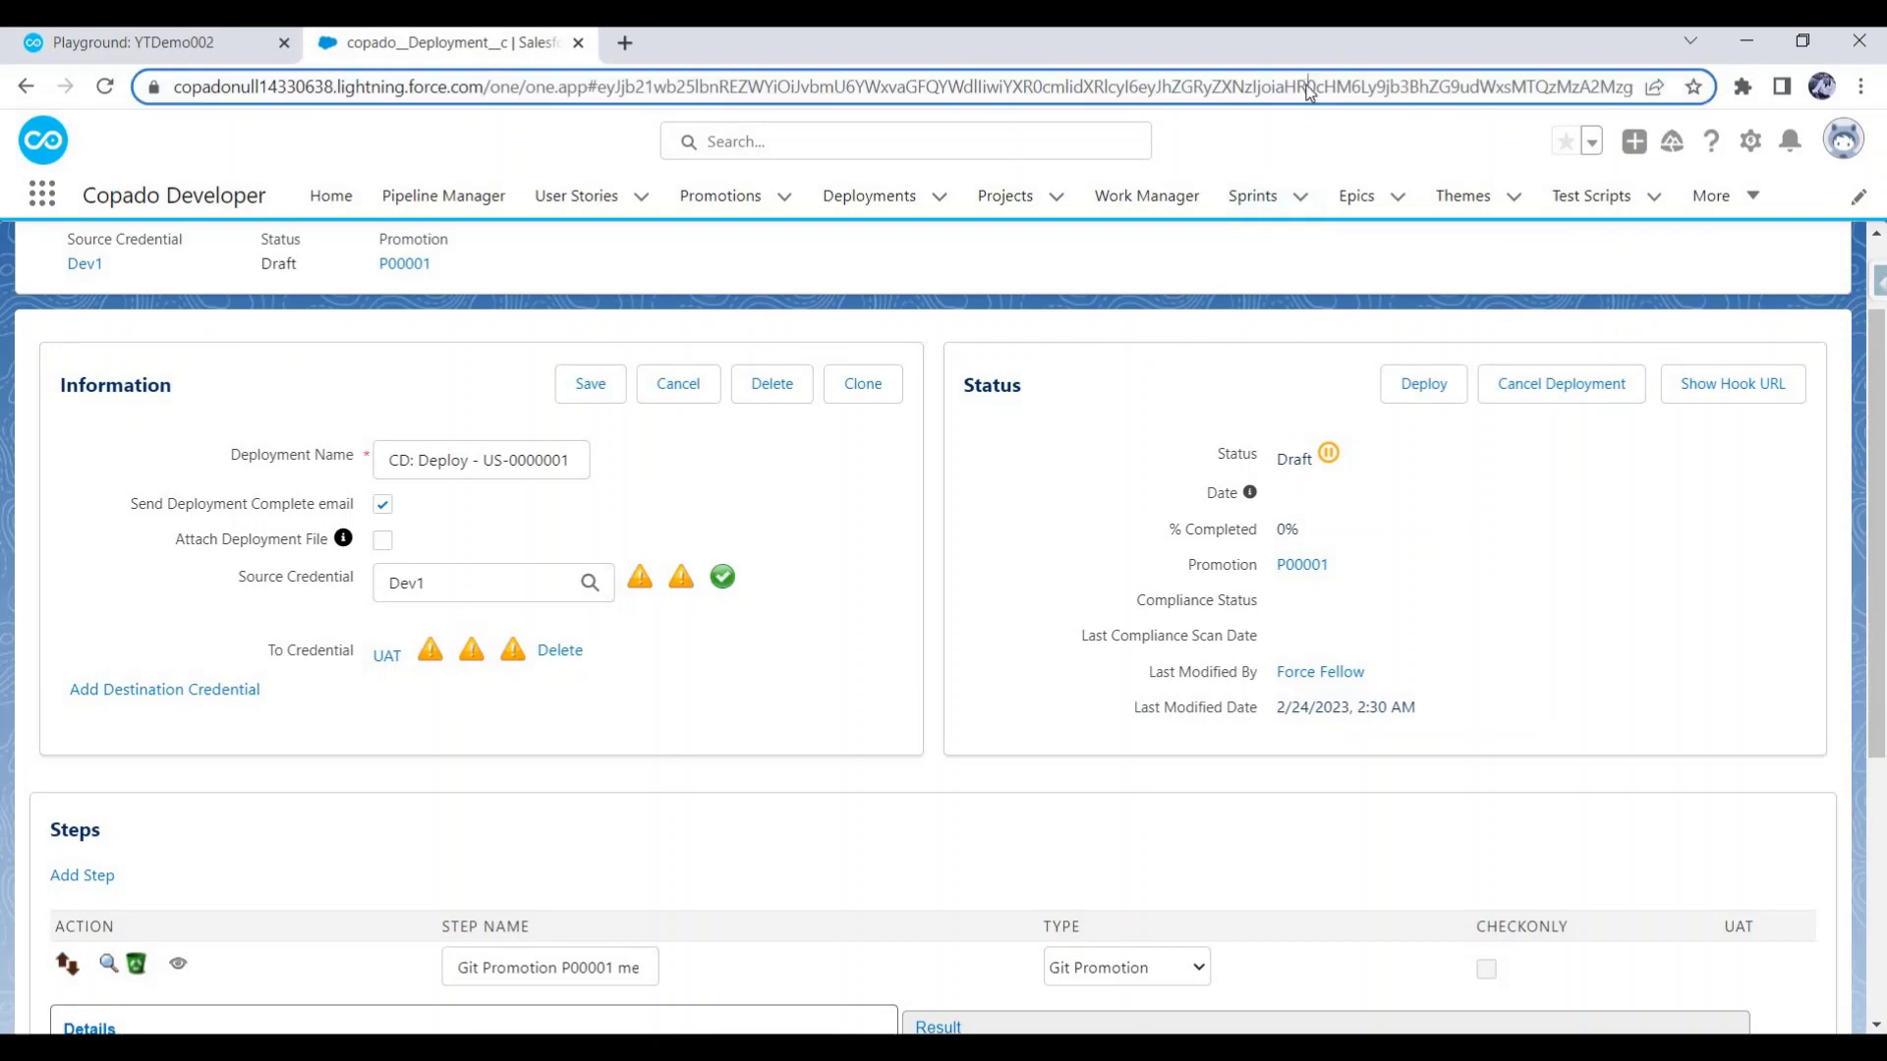
key("Return")
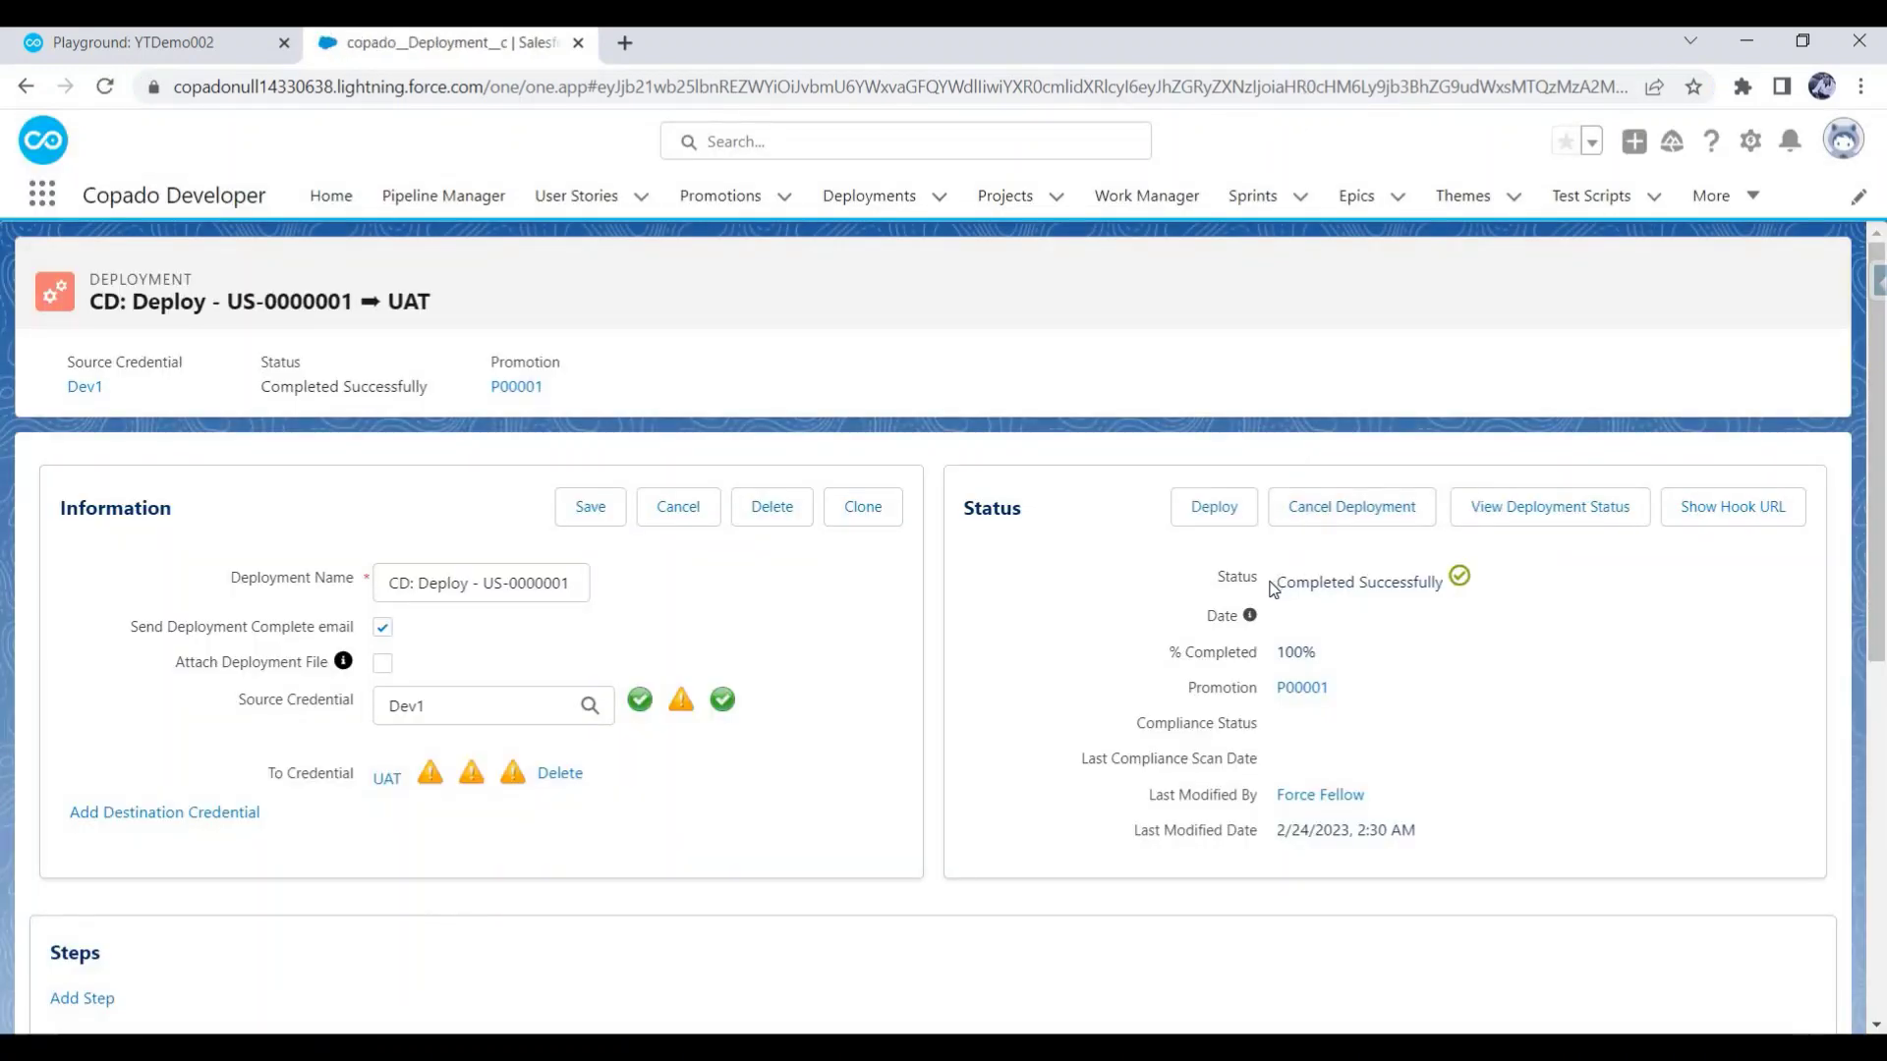
left_click_drag(1277, 582, 1443, 588)
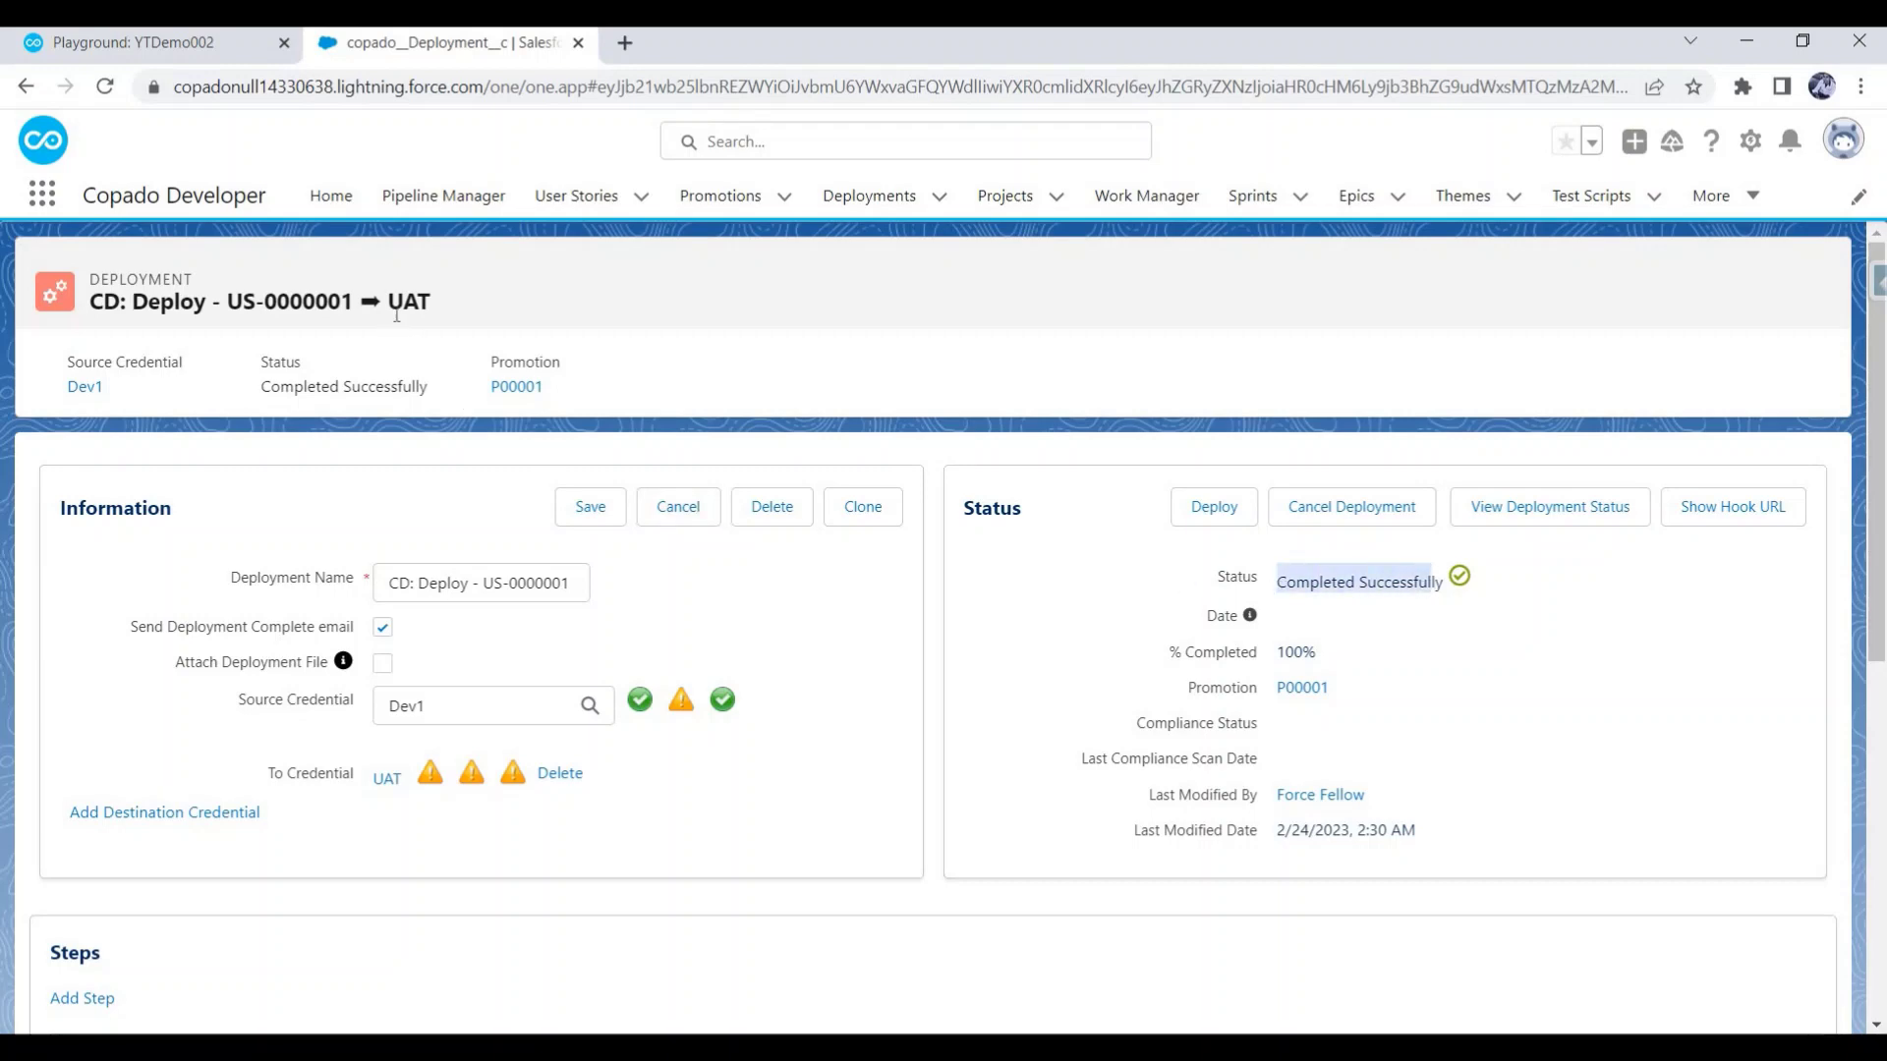
left_click(451, 311)
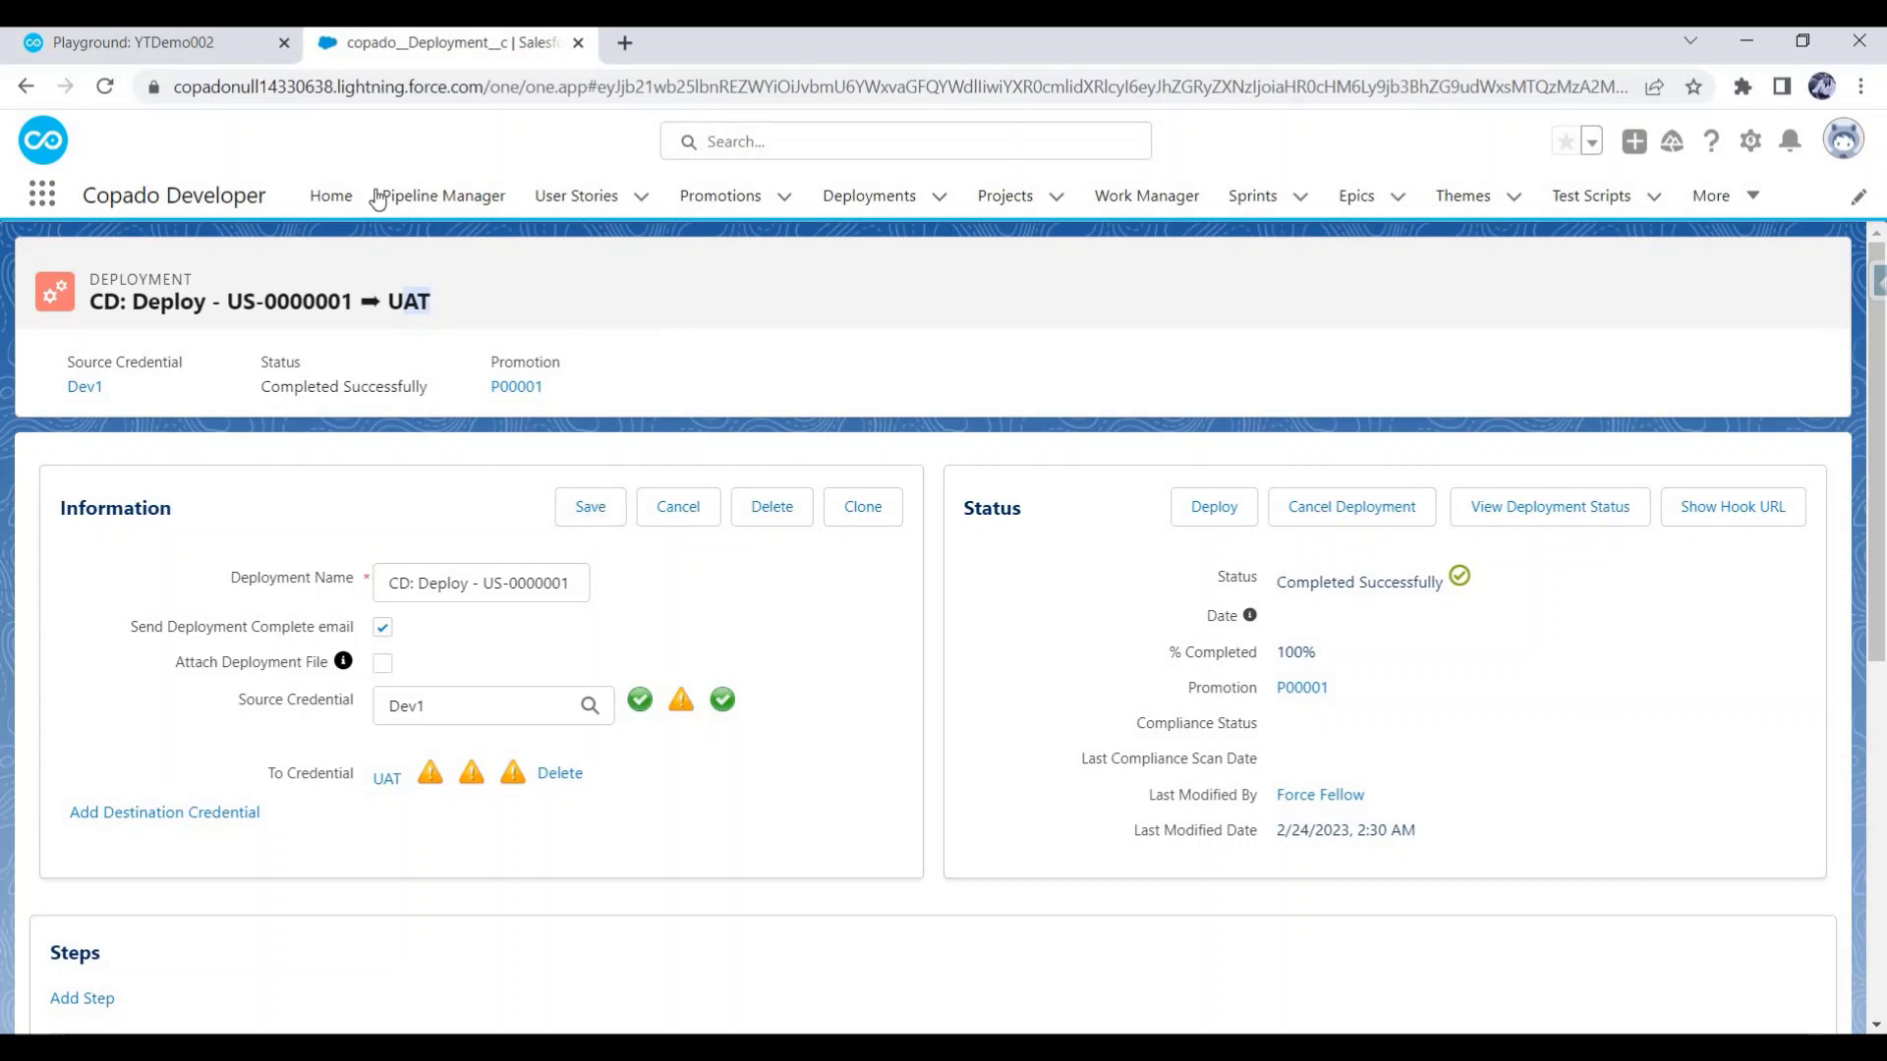
Open the UAT scratch org from the Copado playground page and go to the Object Manager in its Setup.
left_click(214, 49)
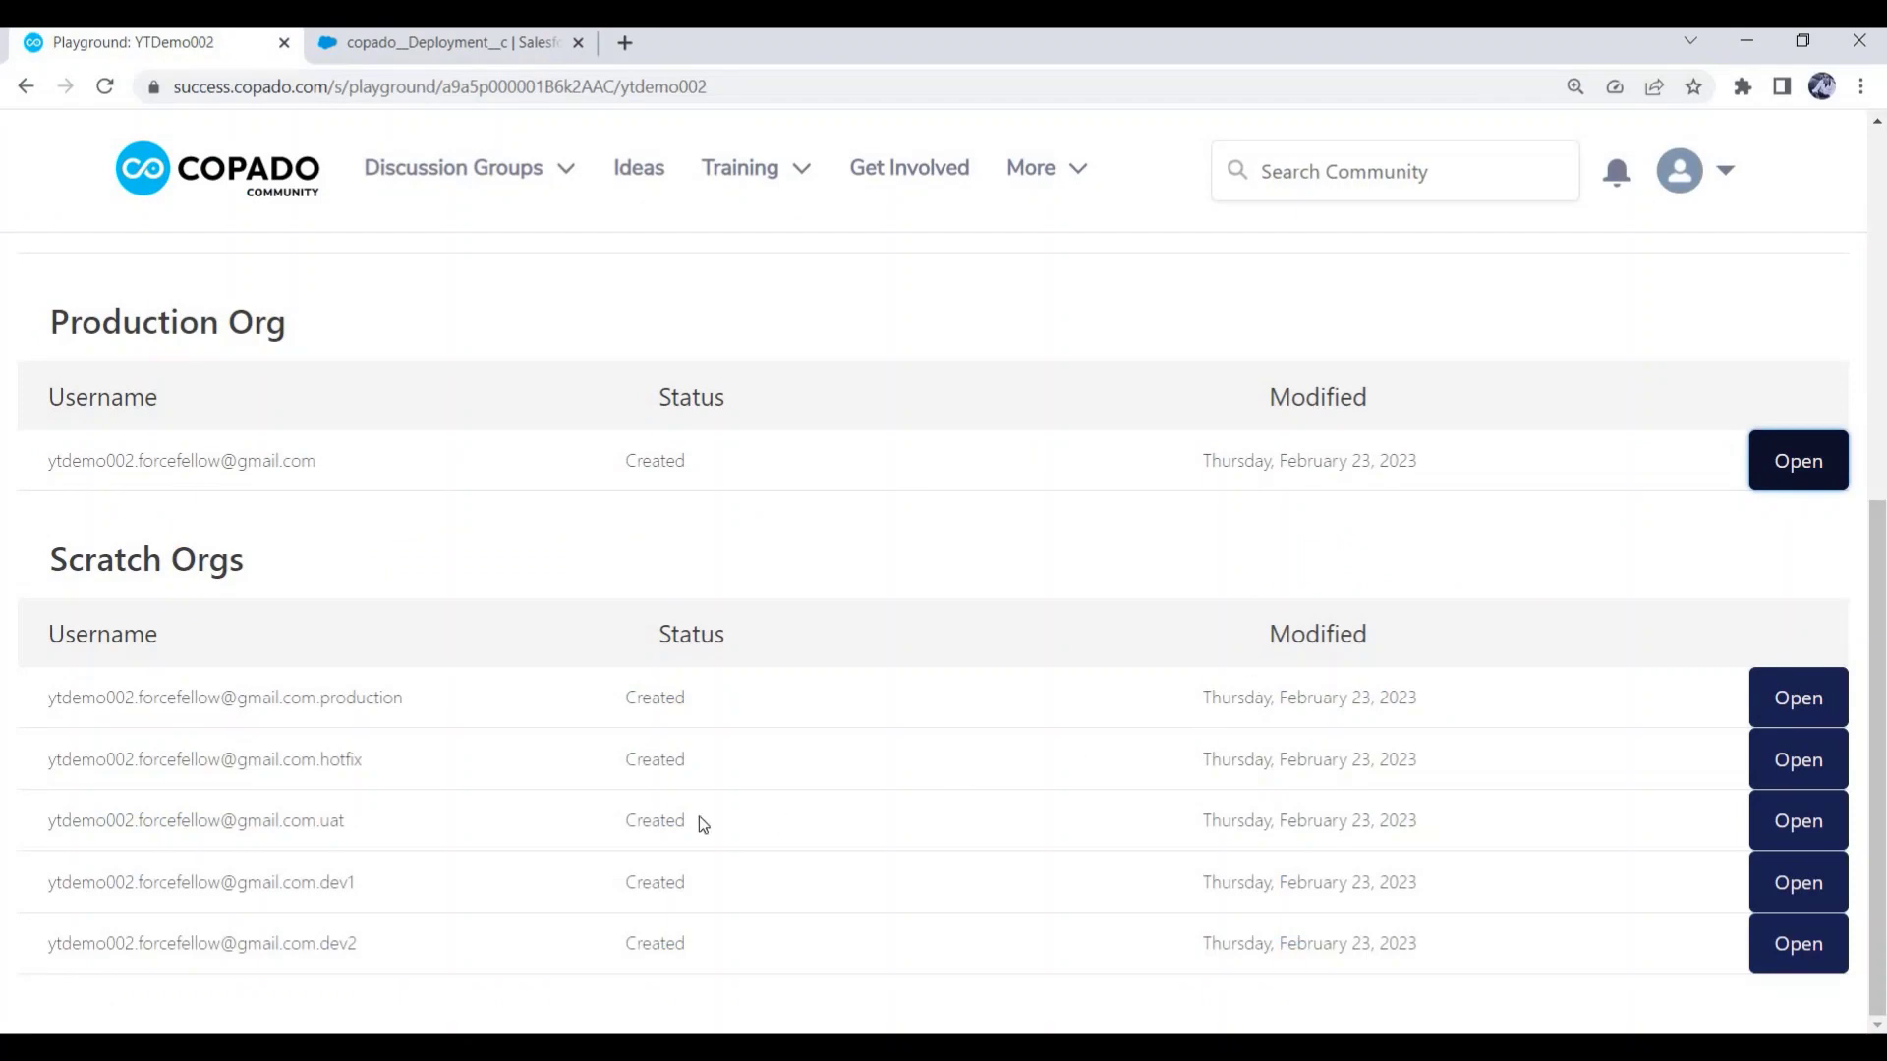
left_click(1833, 825)
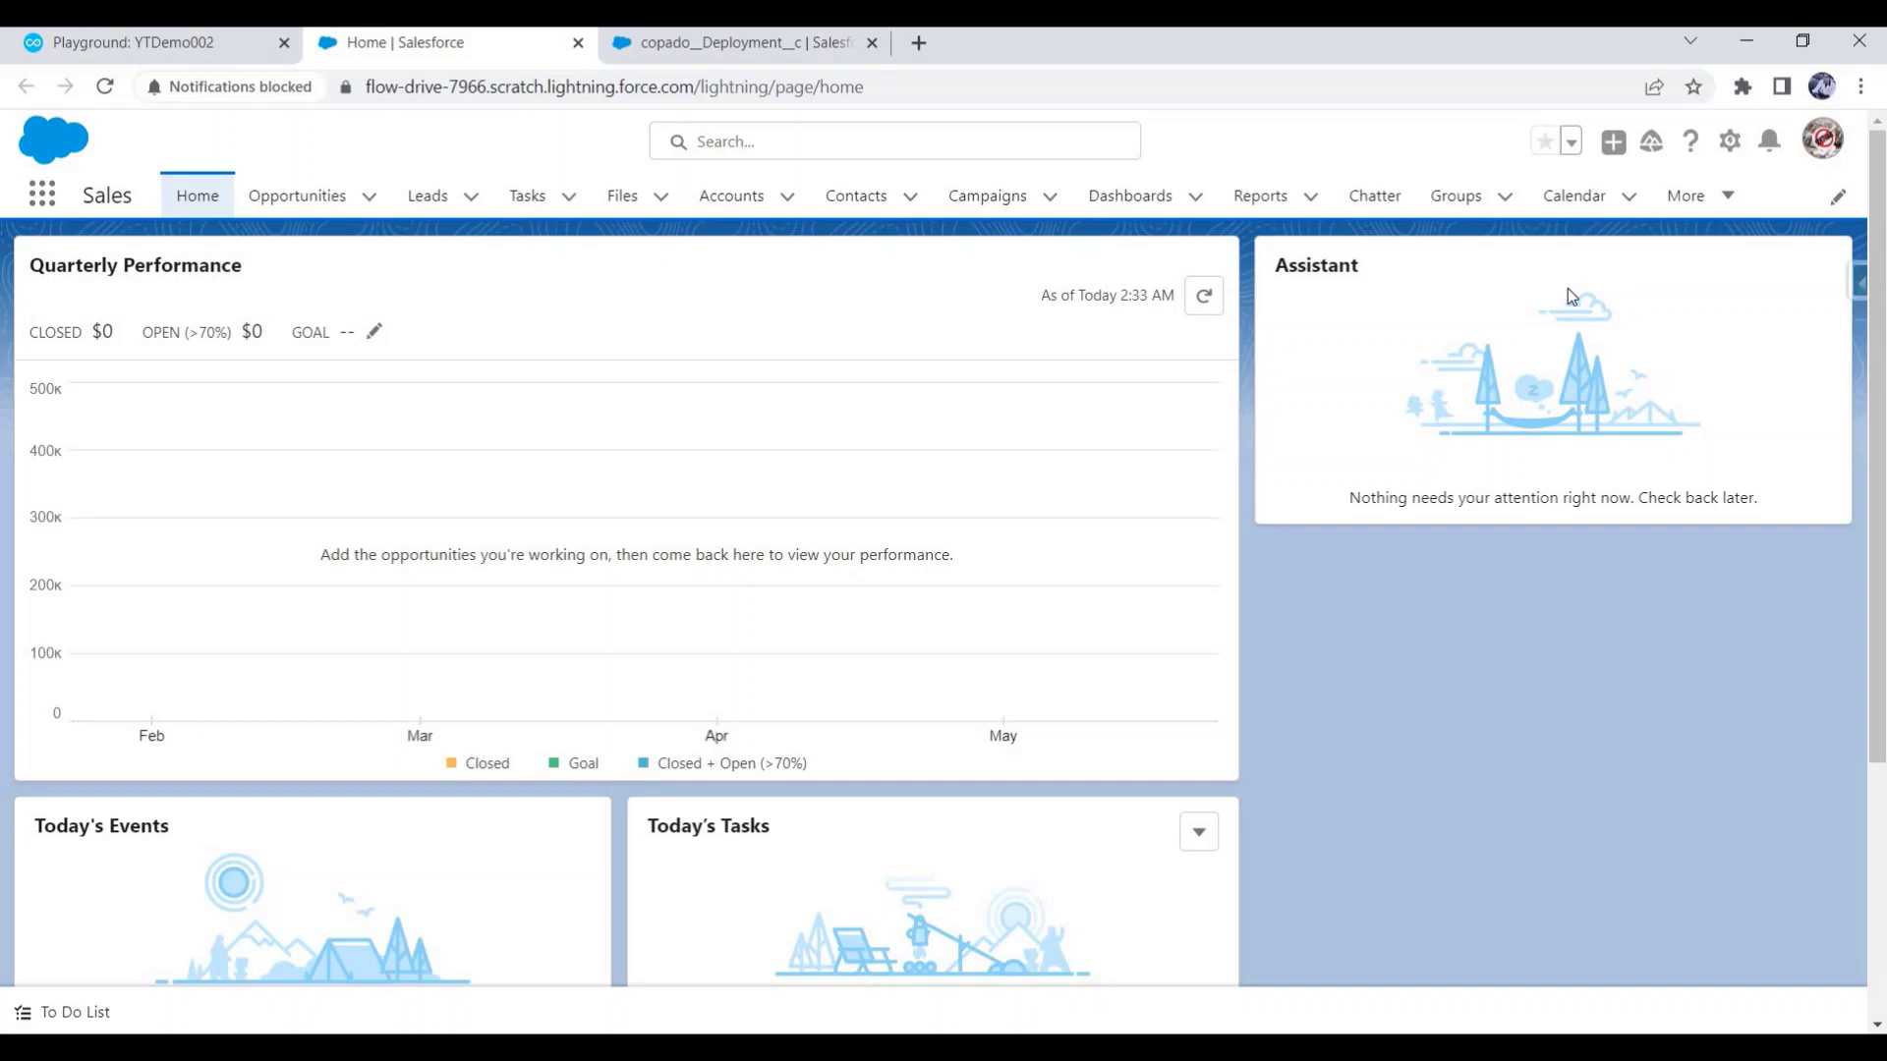
left_click(1730, 141)
left_click(1415, 233)
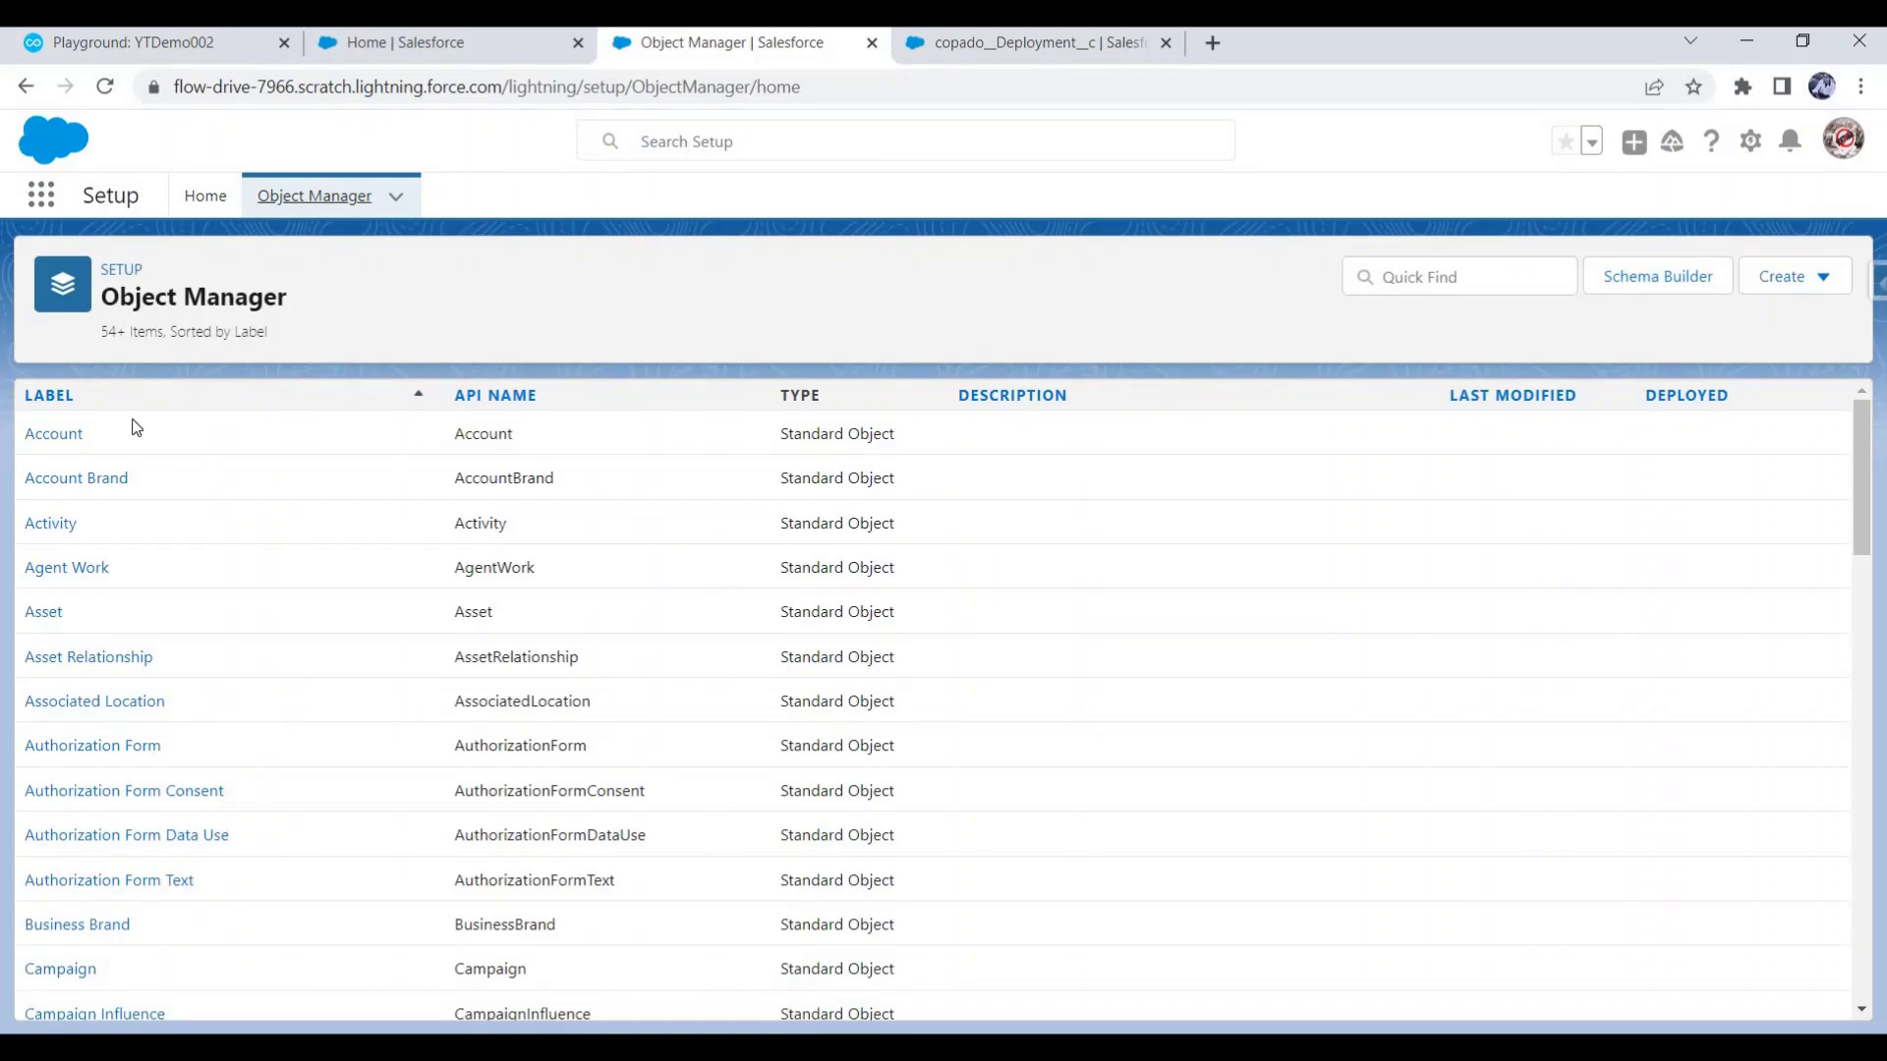
Open the Account object's Account Category field in UAT and examine its details and picklist values.
left_click(54, 435)
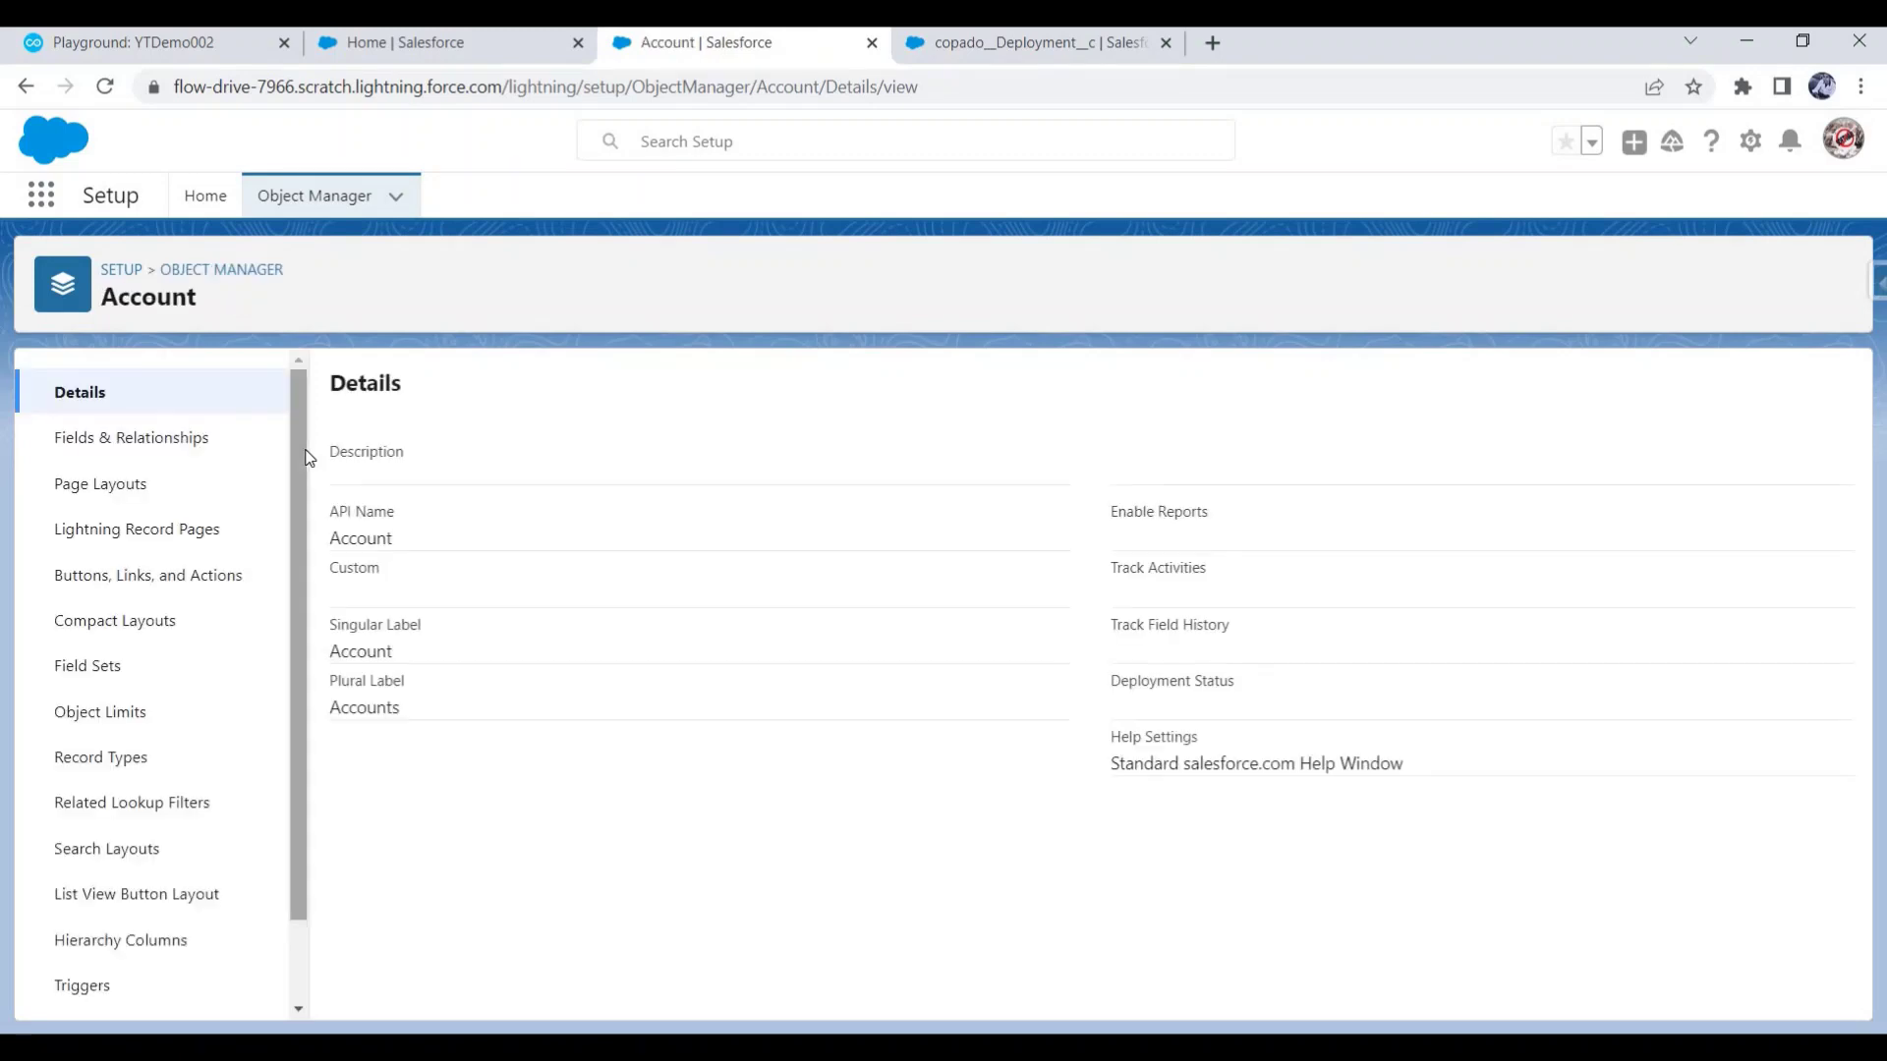
left_click(227, 449)
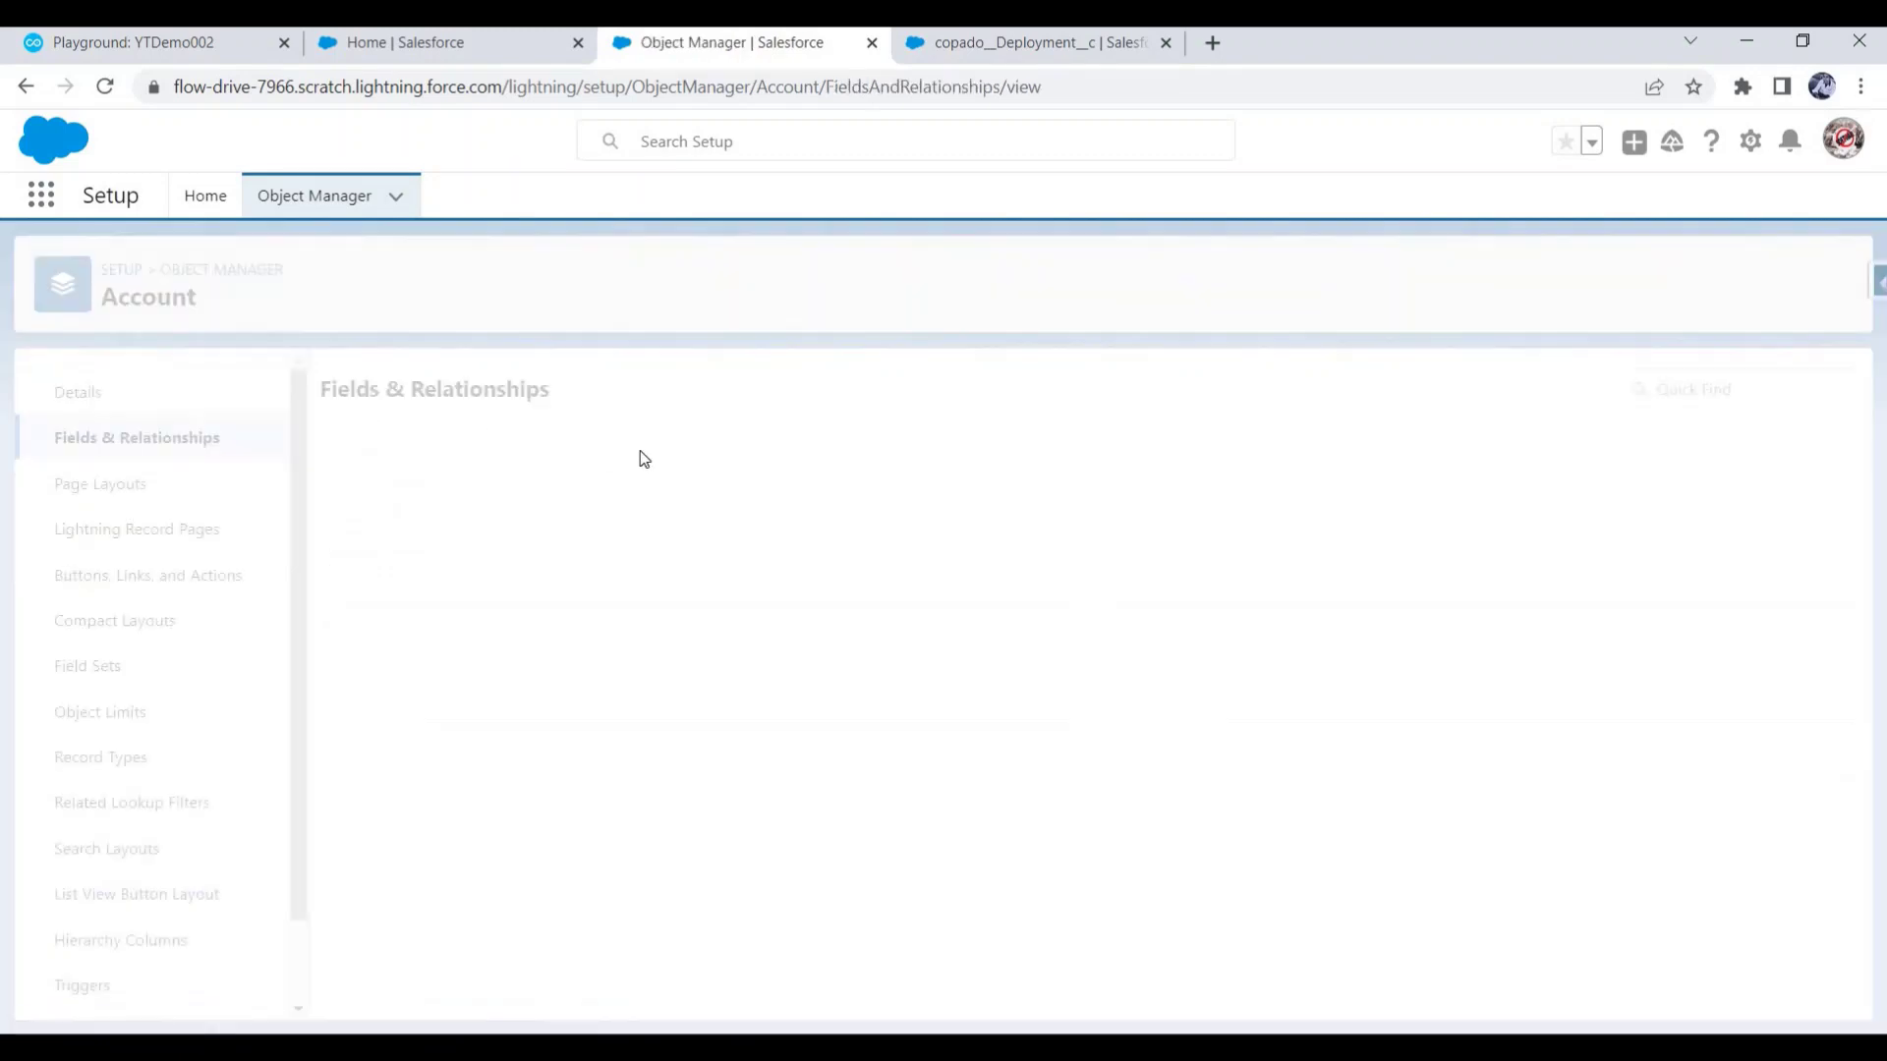
left_click(383, 499)
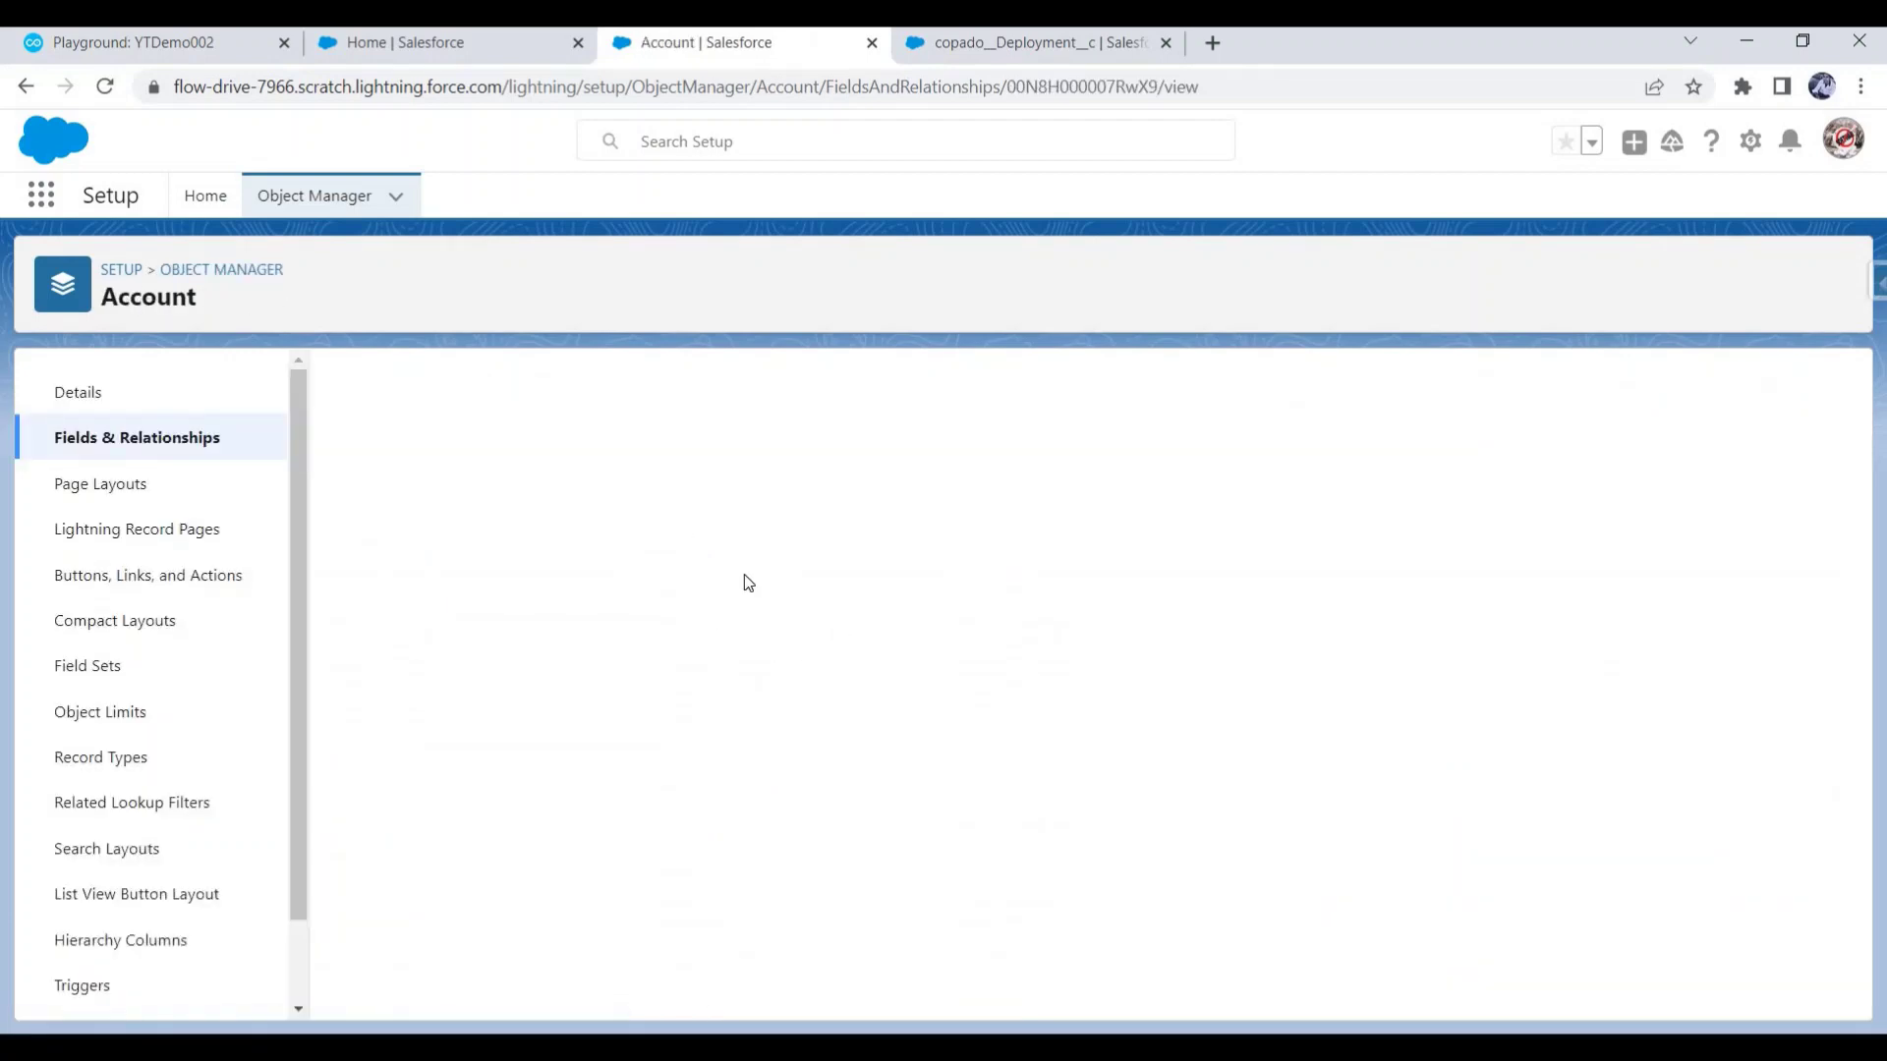
scroll(794, 598, "down", 5)
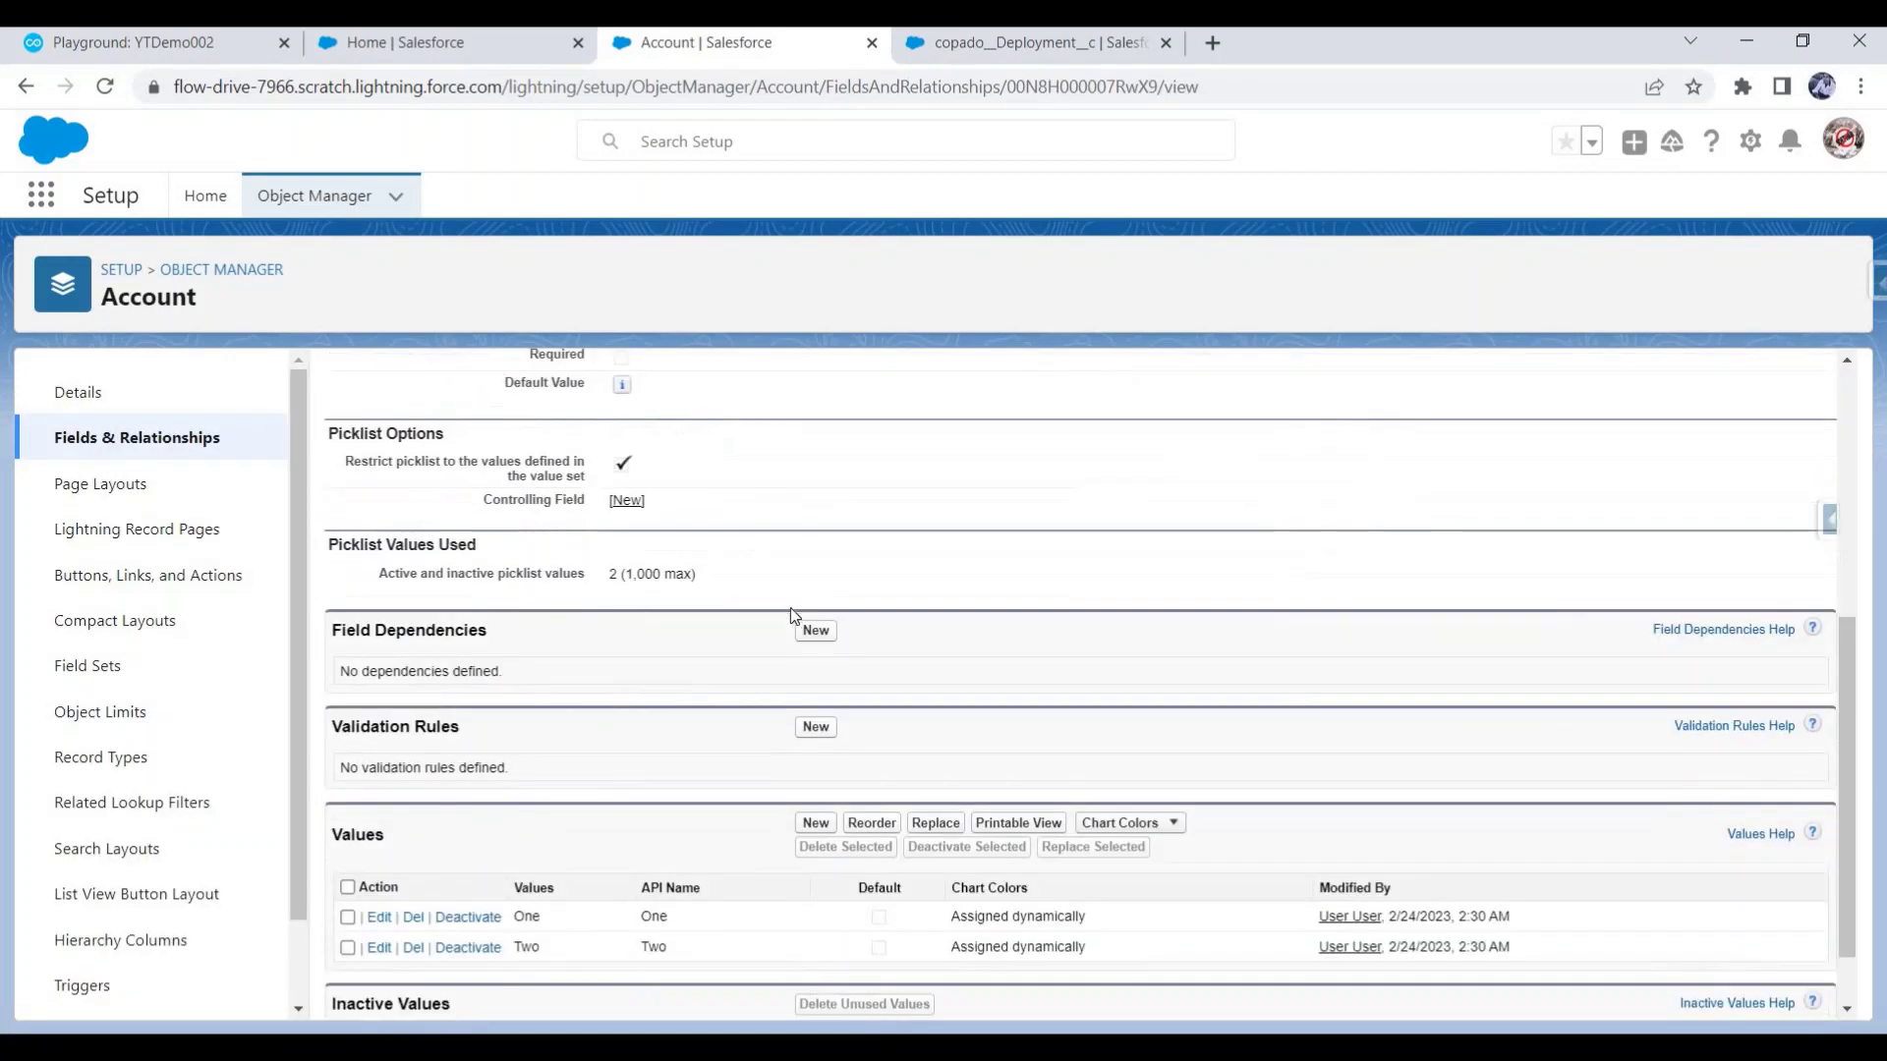
scroll(794, 614, "down", 1)
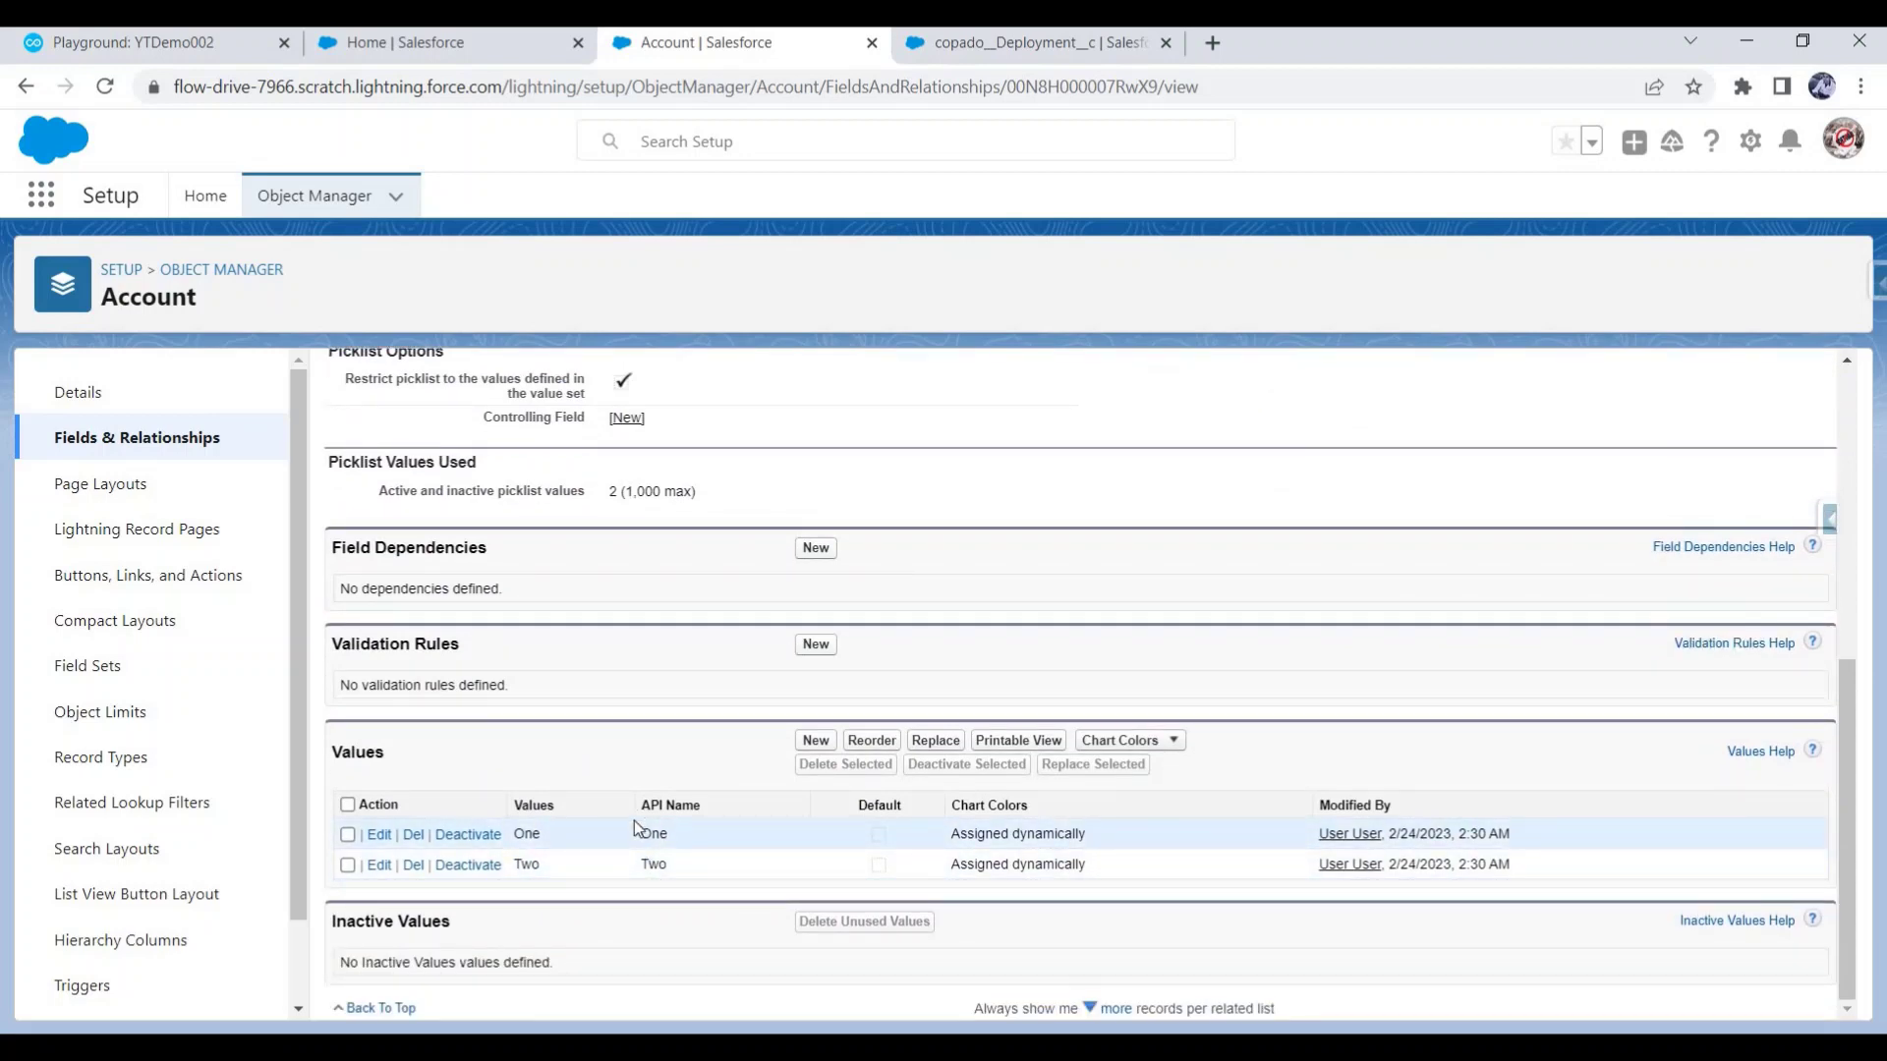
scroll(623, 704, "up", 4)
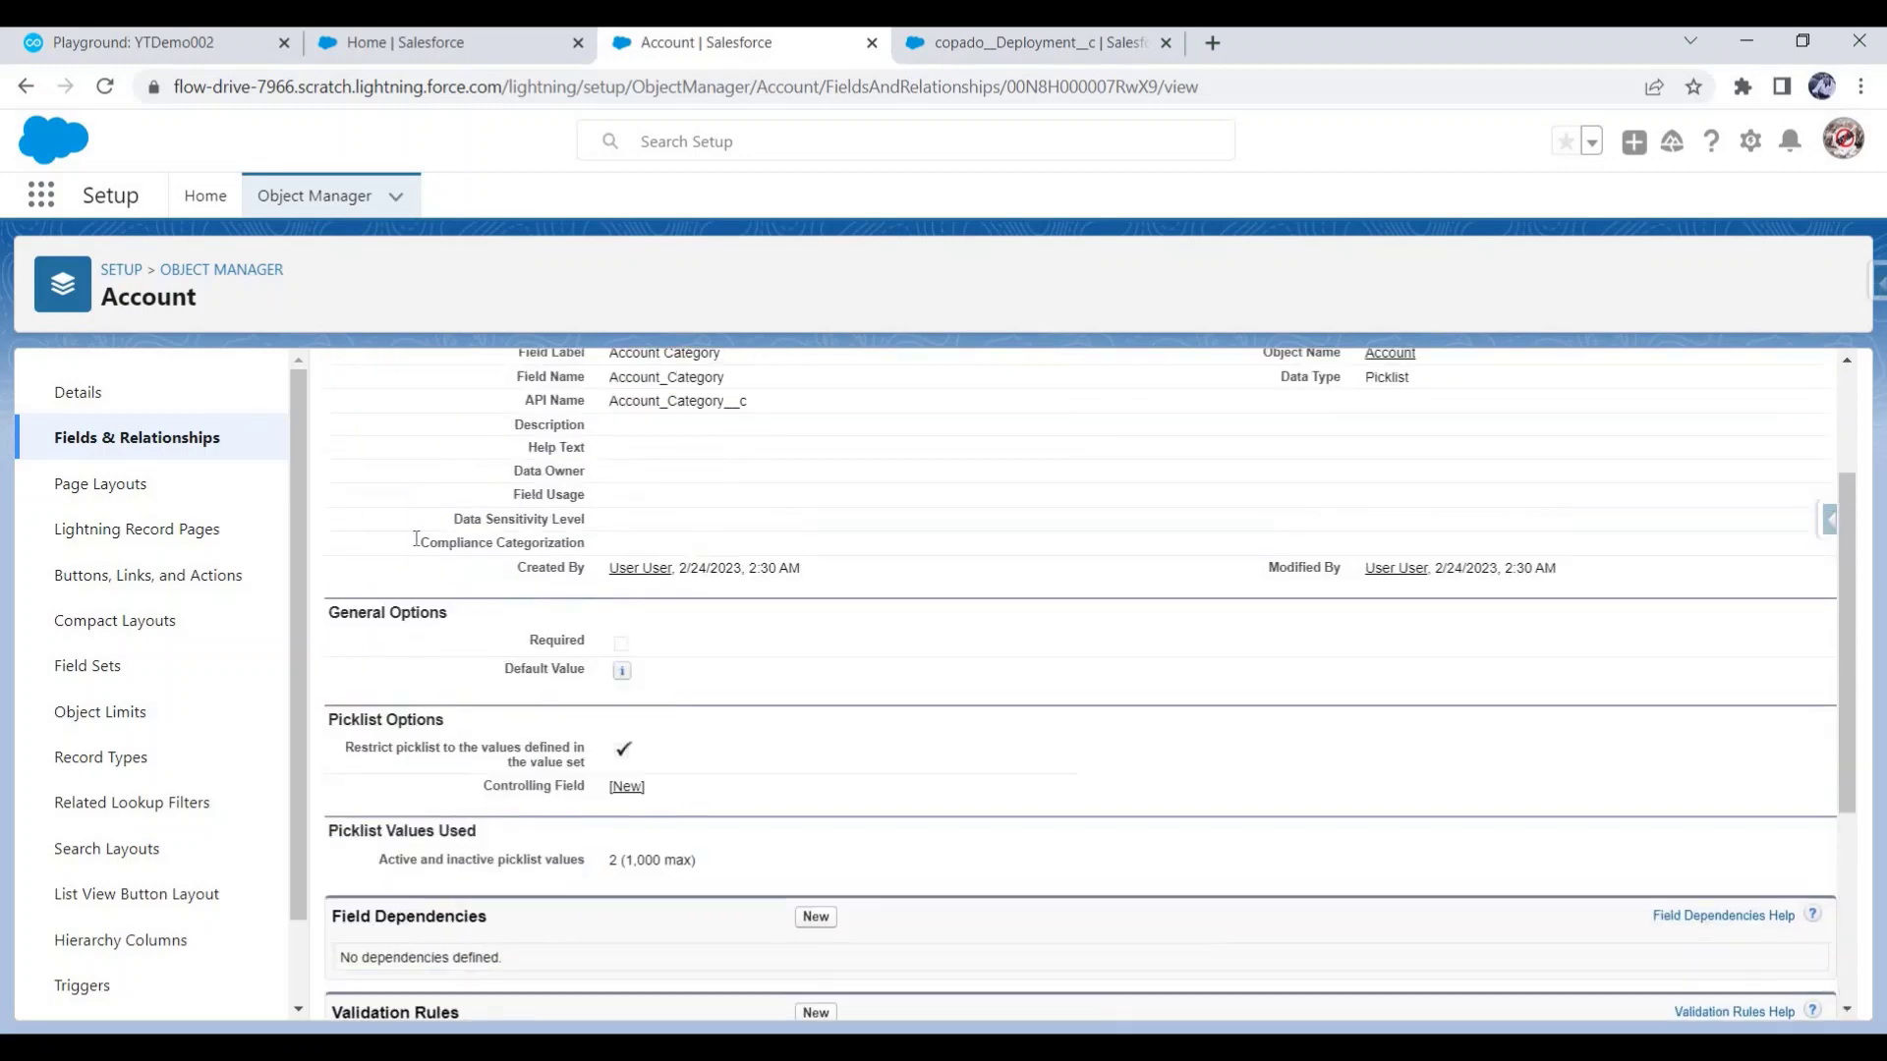
Check the Account Industry field's picklist values for Copado Demo 001 in UAT, and view the Account record types.
left_click(210, 440)
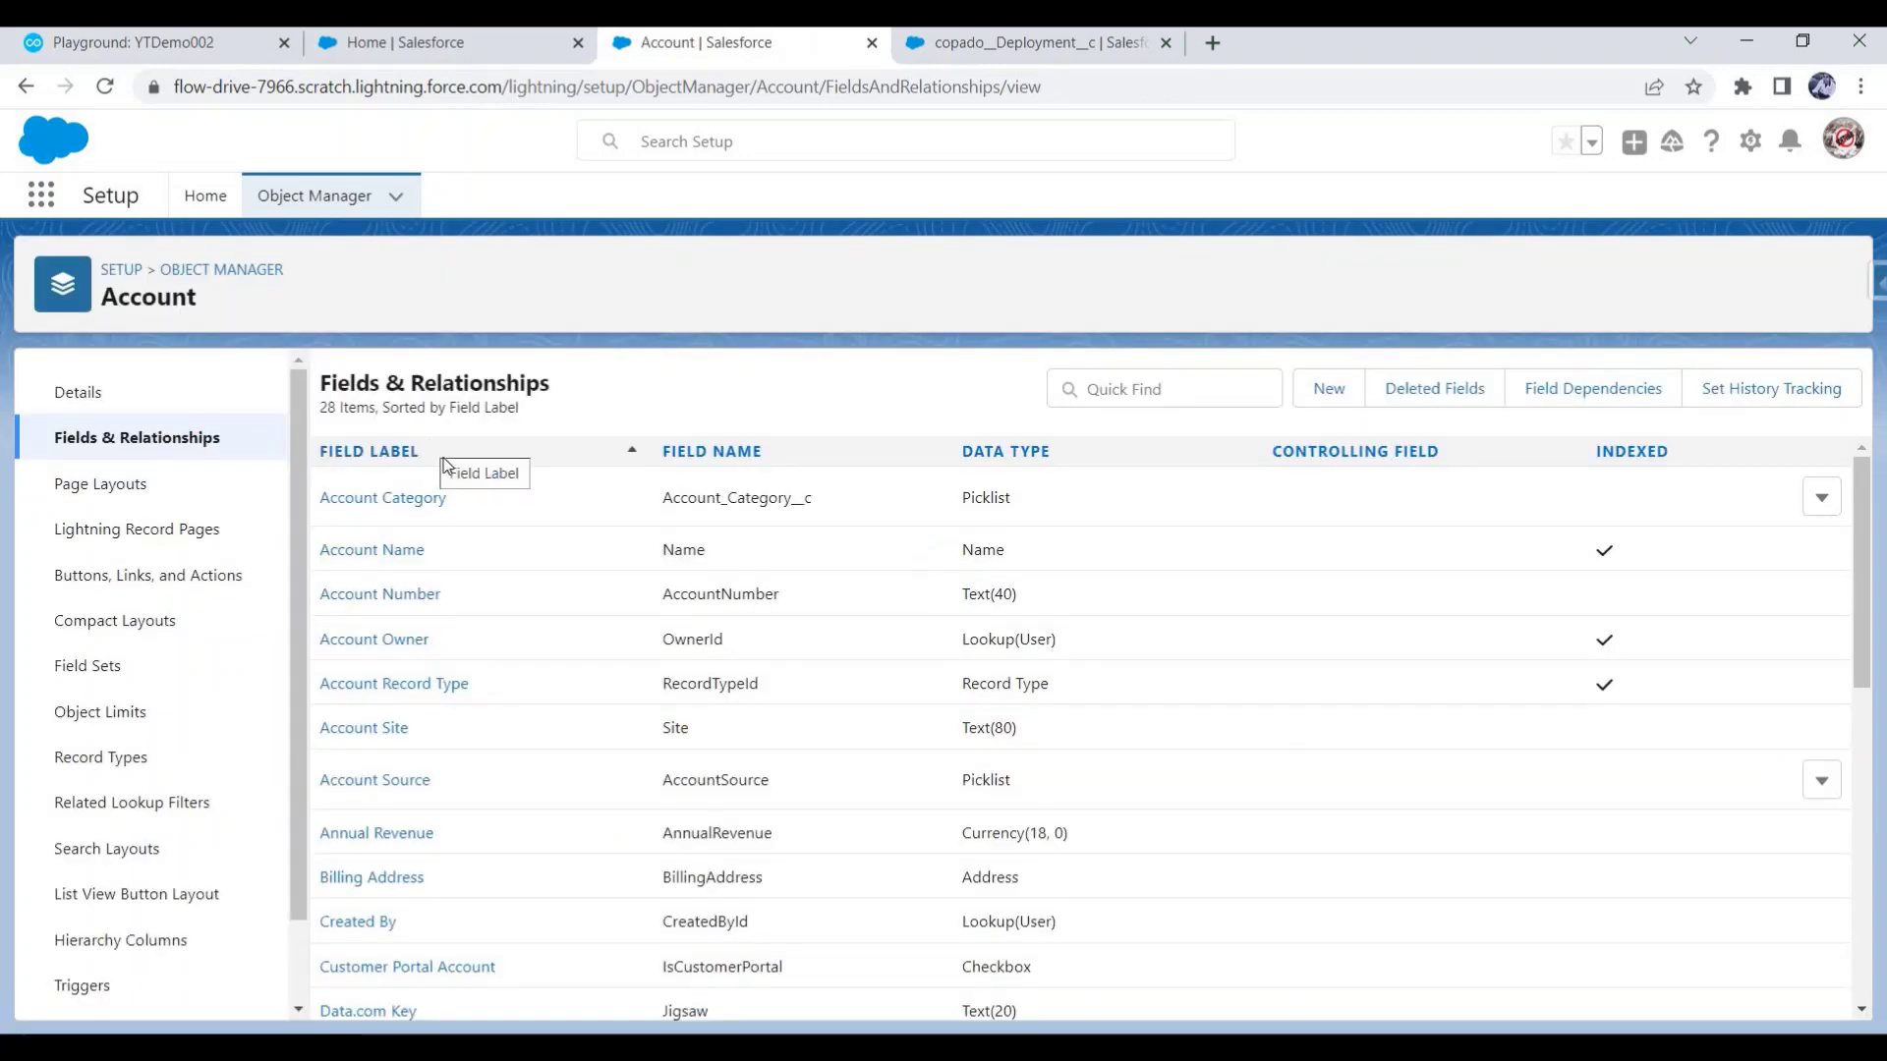
scroll(536, 637, "down", 4)
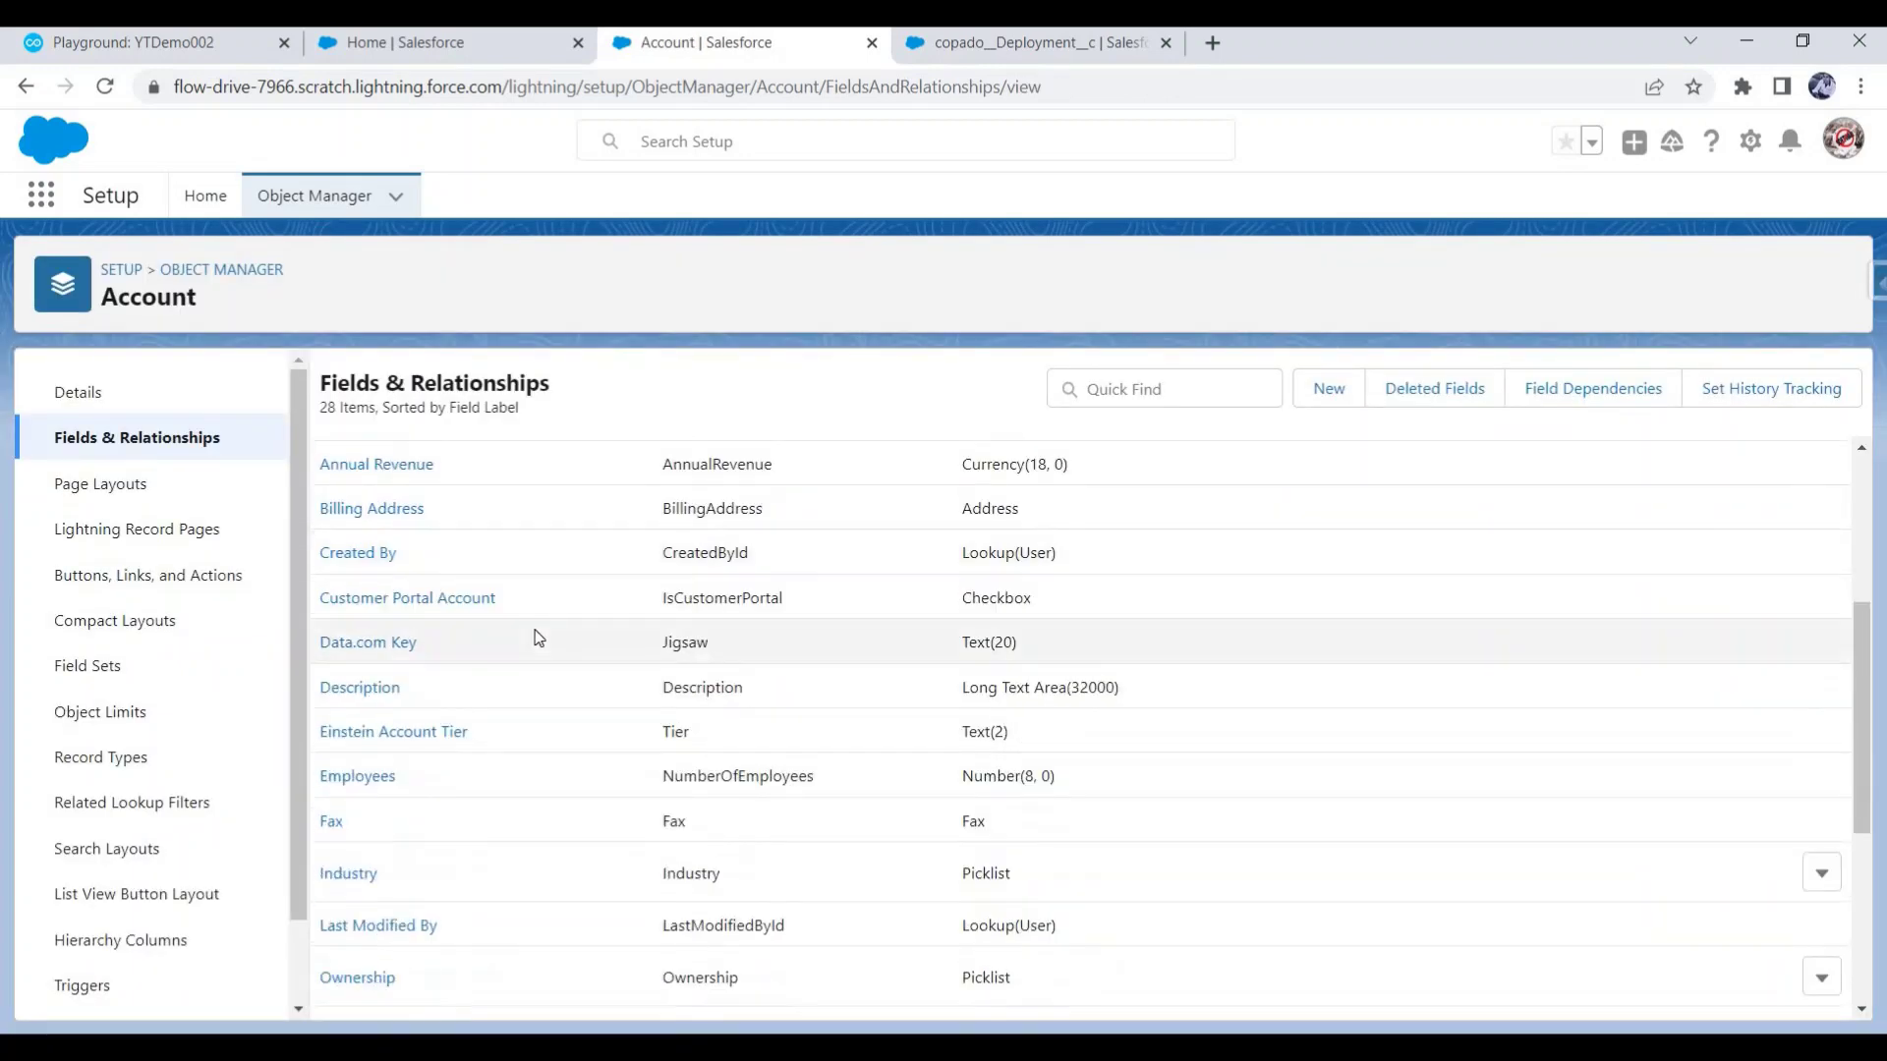
left_click(356, 876)
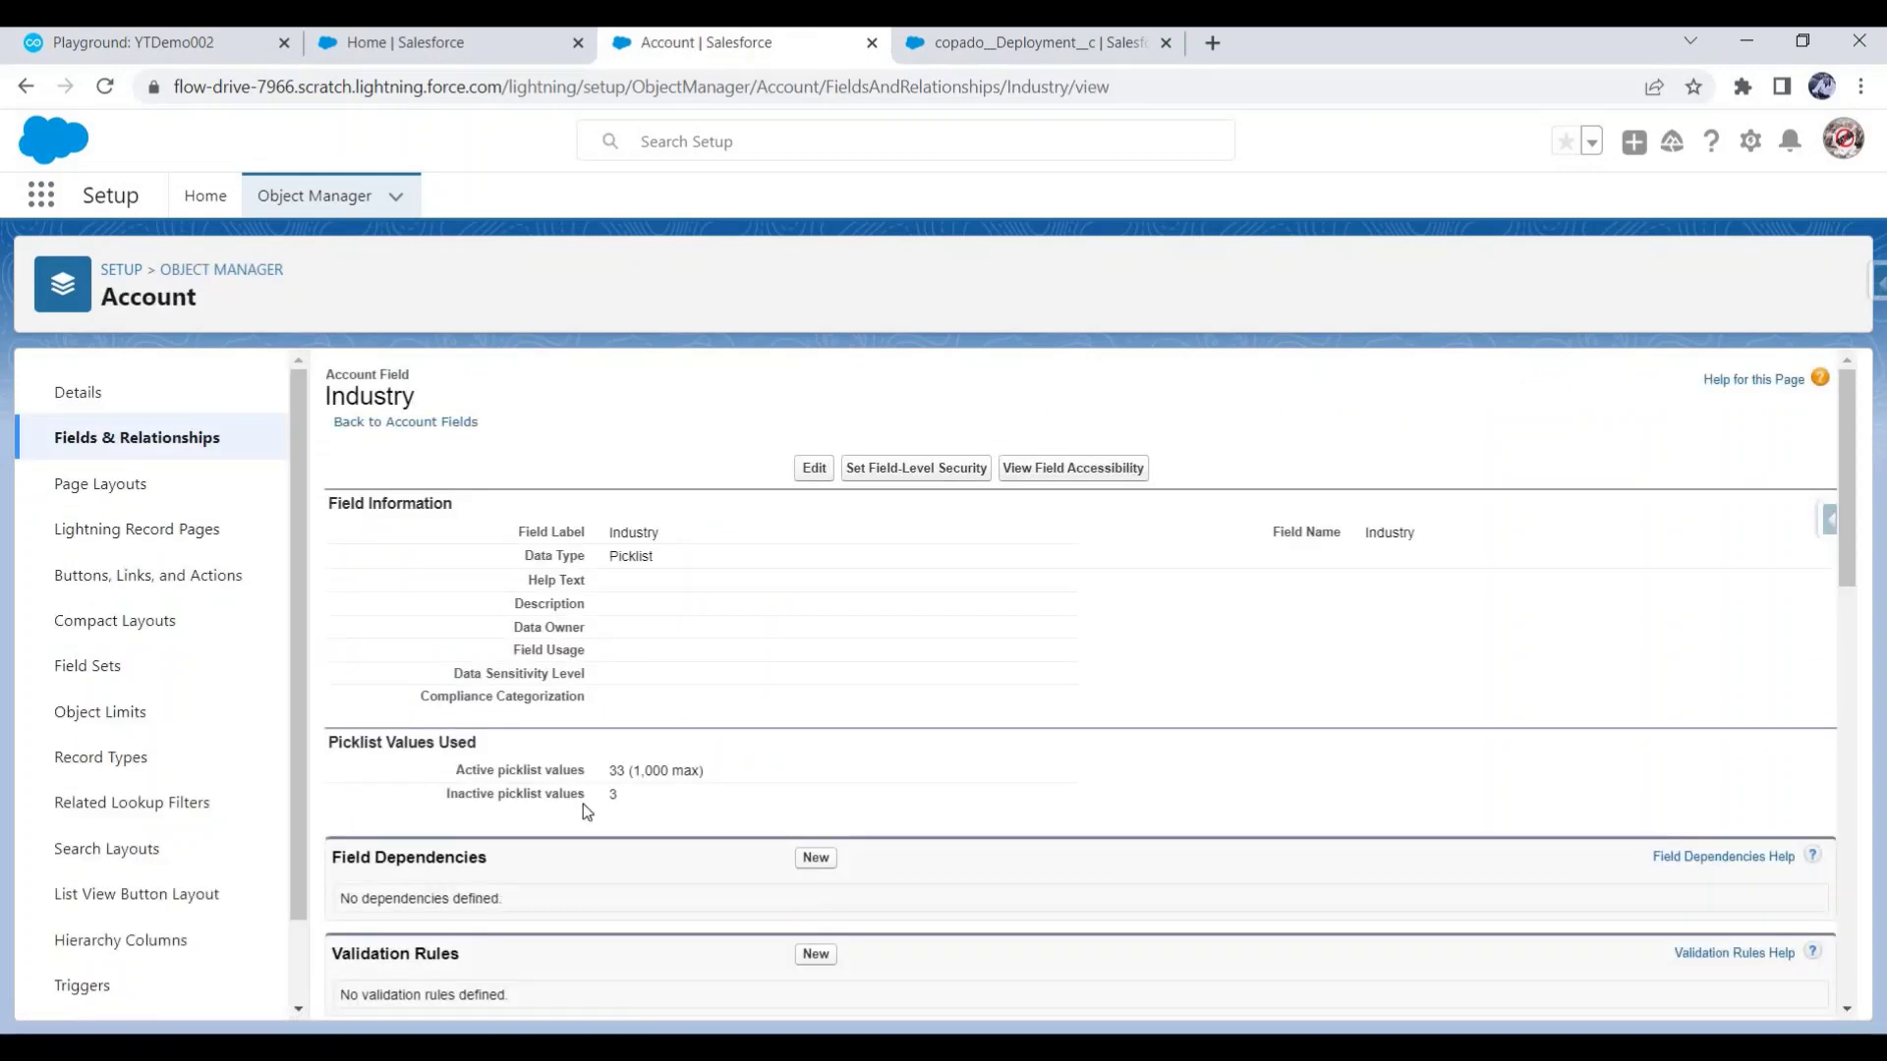
scroll(585, 811, "down", 15)
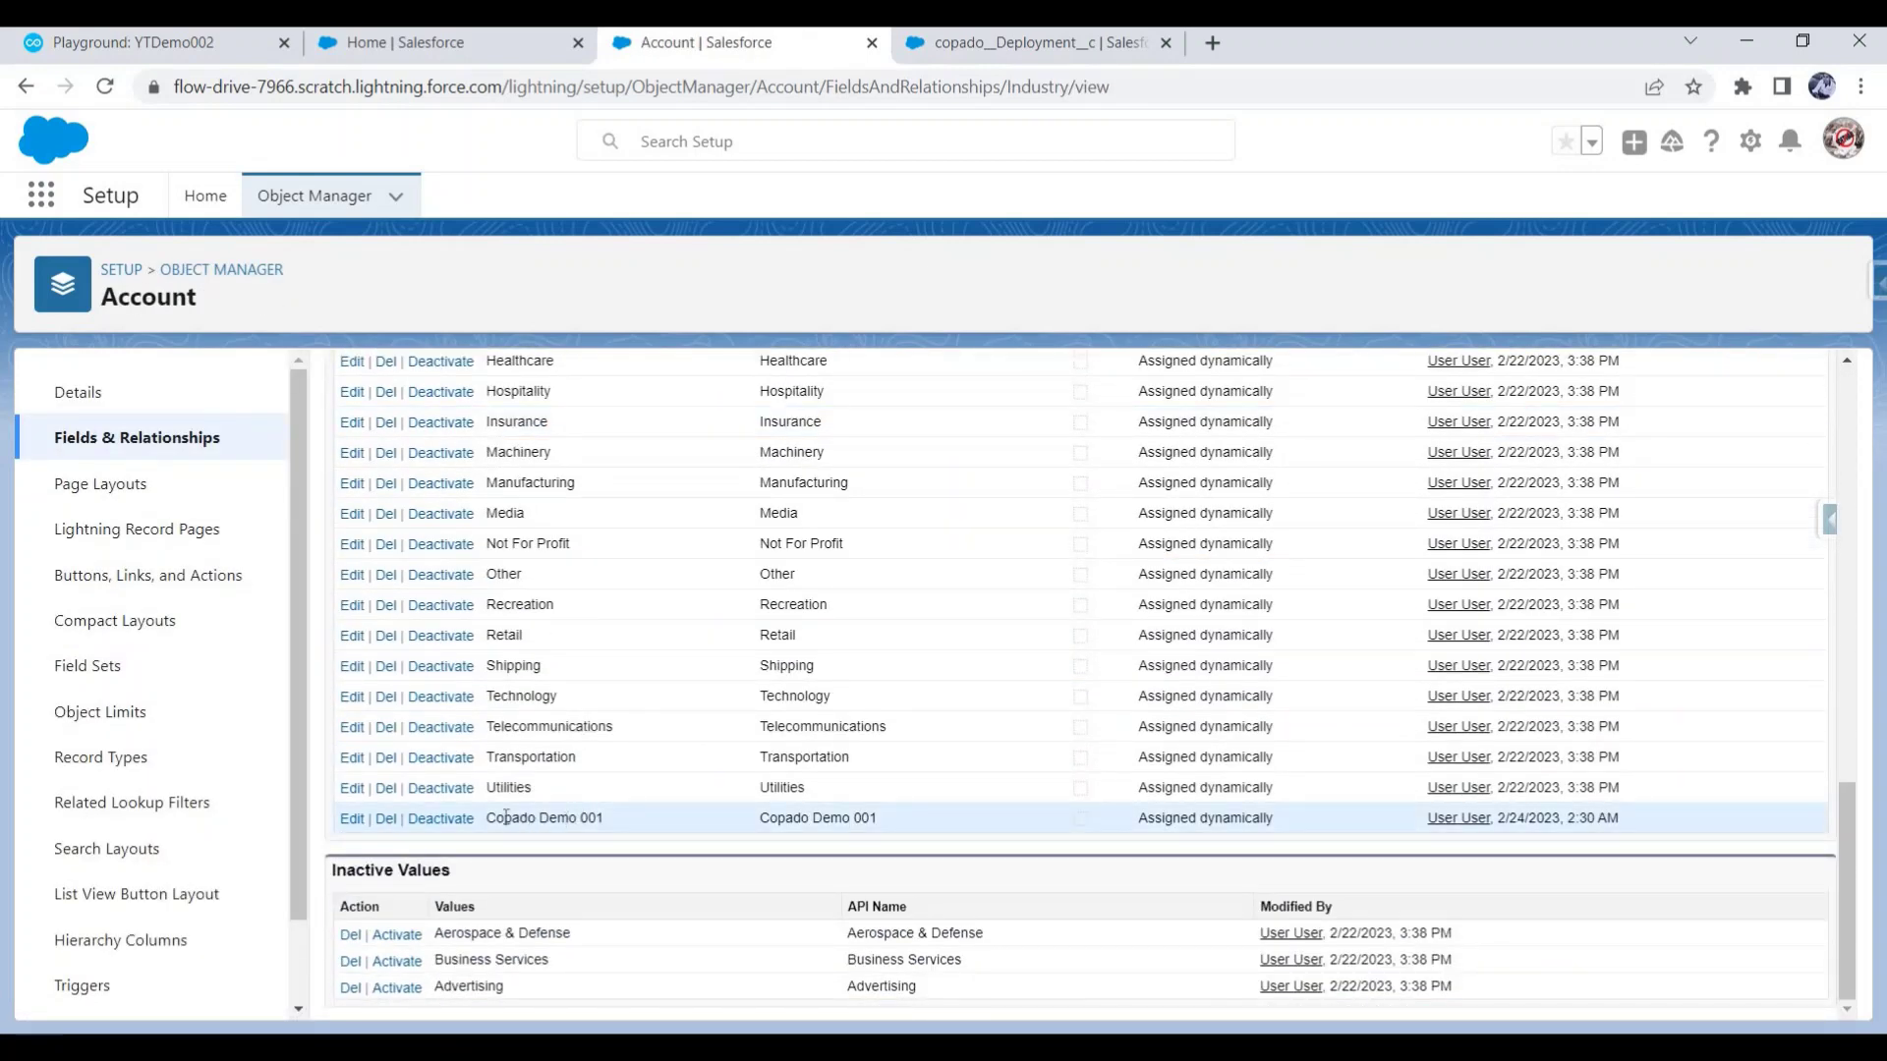
left_click_drag(496, 817, 616, 817)
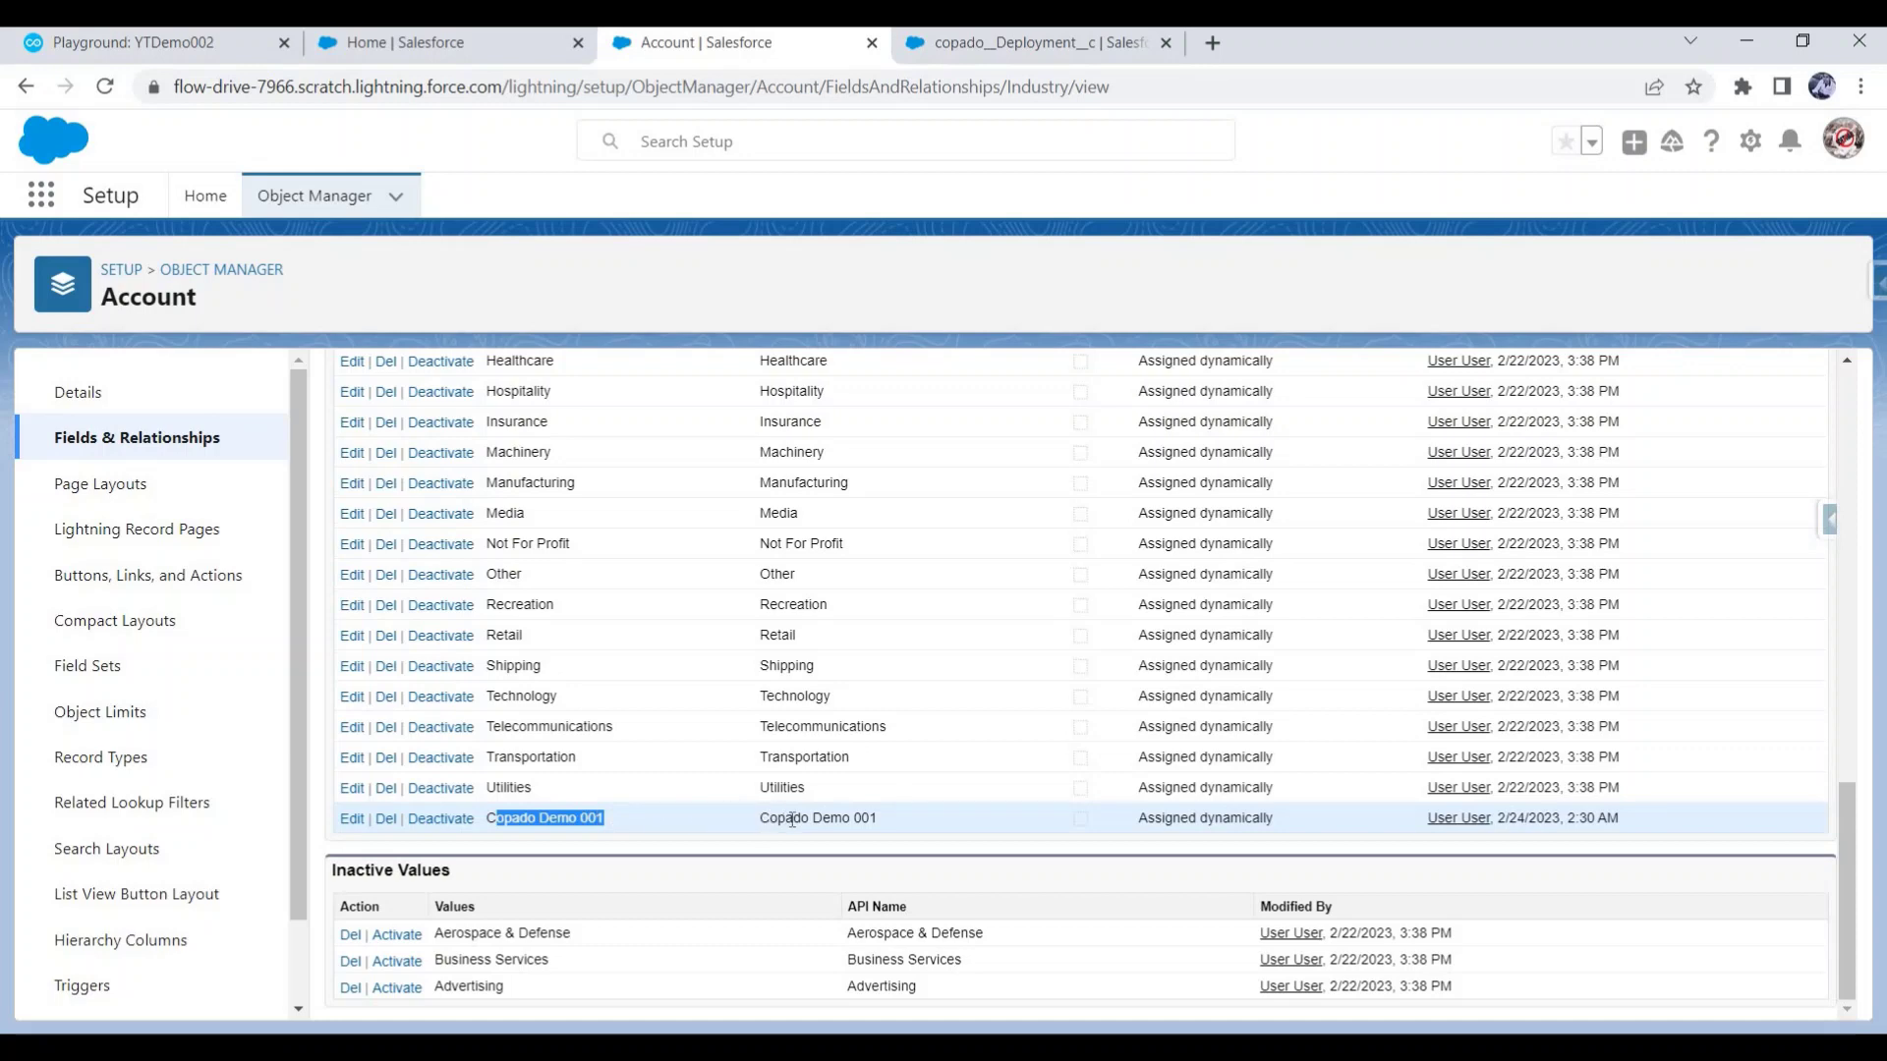
left_click(599, 818)
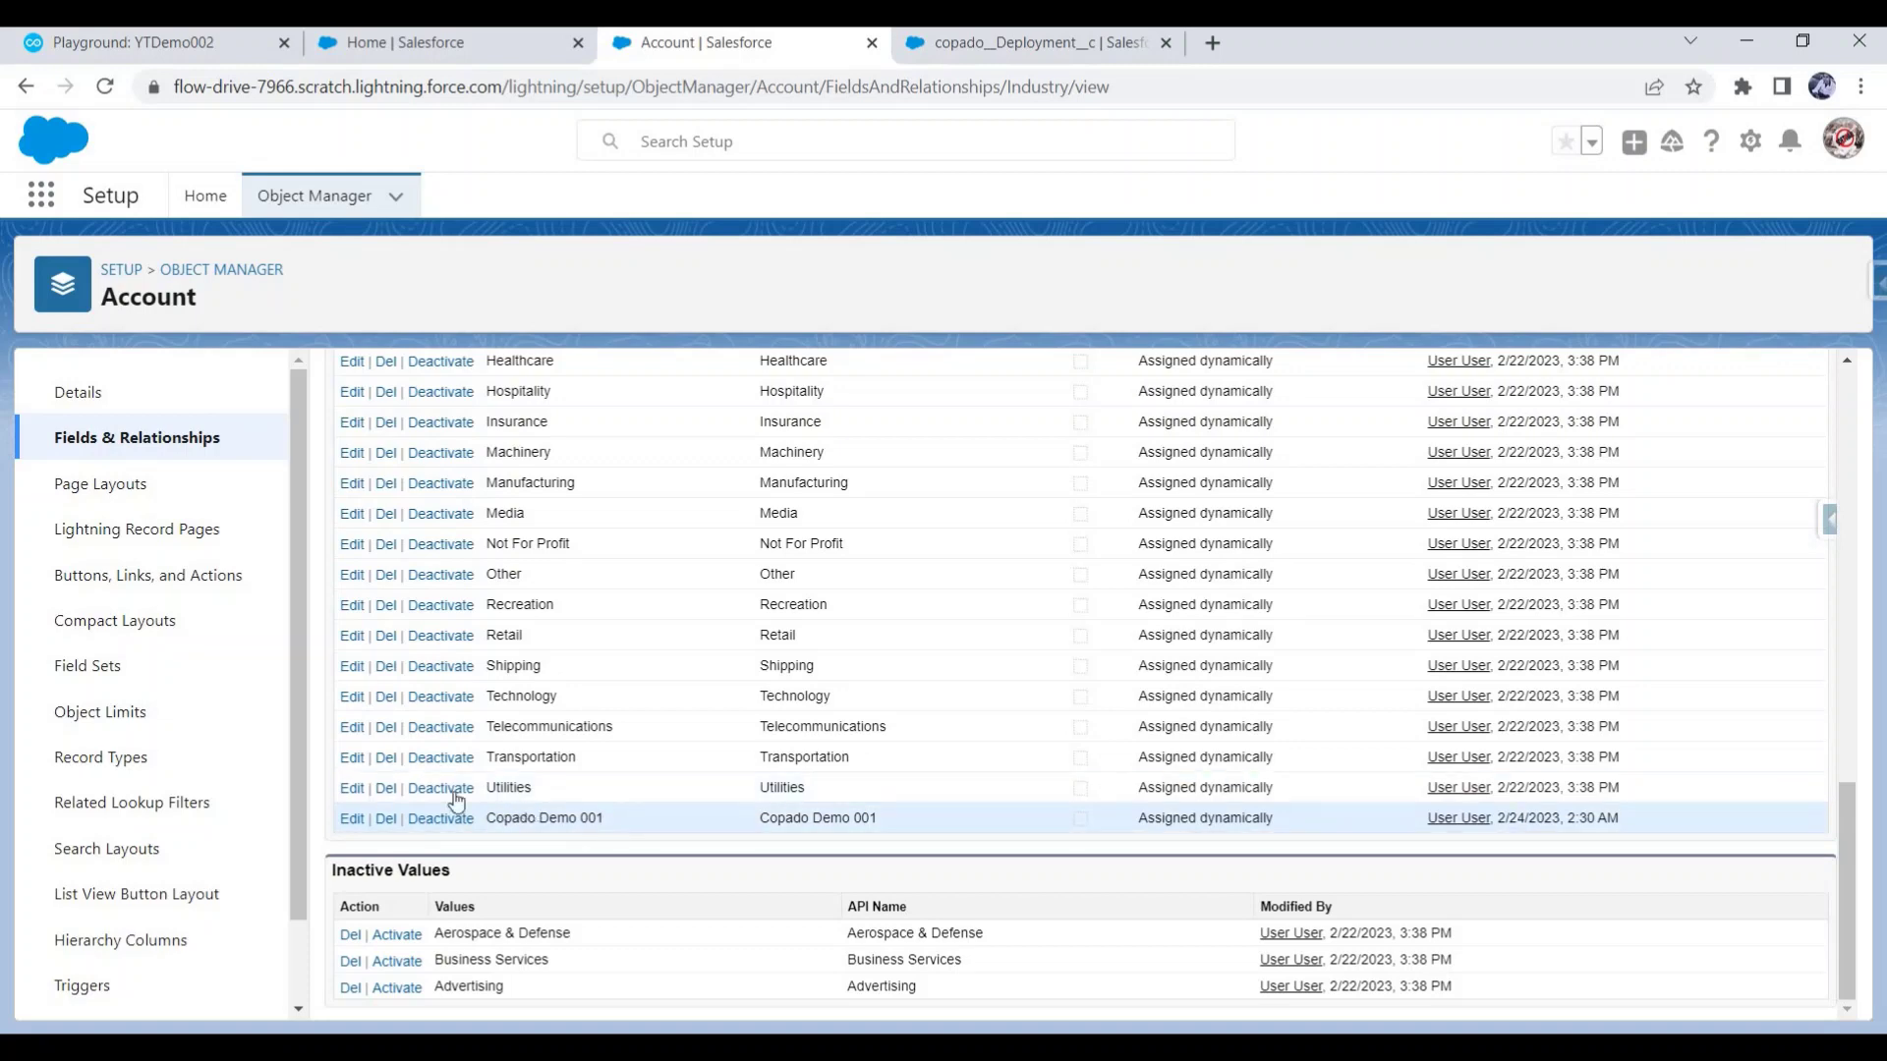
left_click(140, 758)
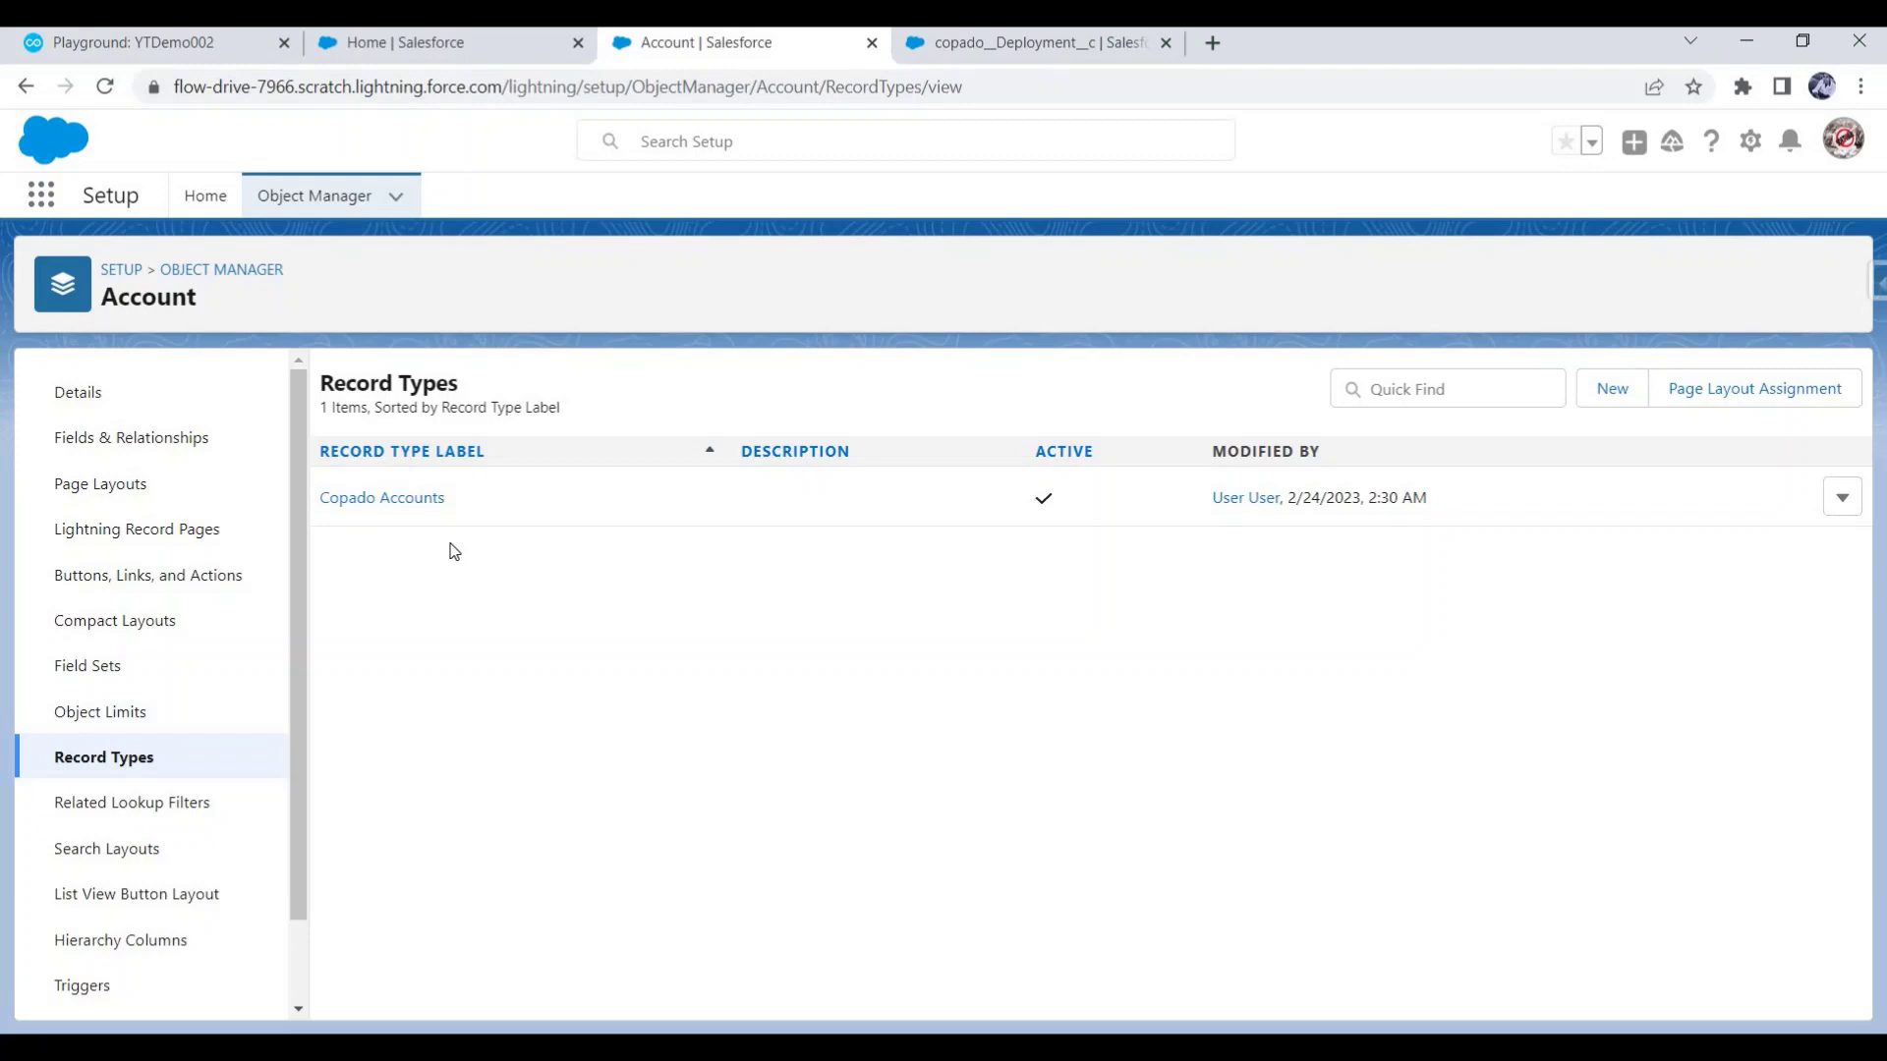
Switch to the Copado Deployment Scenarios workbook in Excel and review use case 3 and its profile component name.
key("alt+Tab")
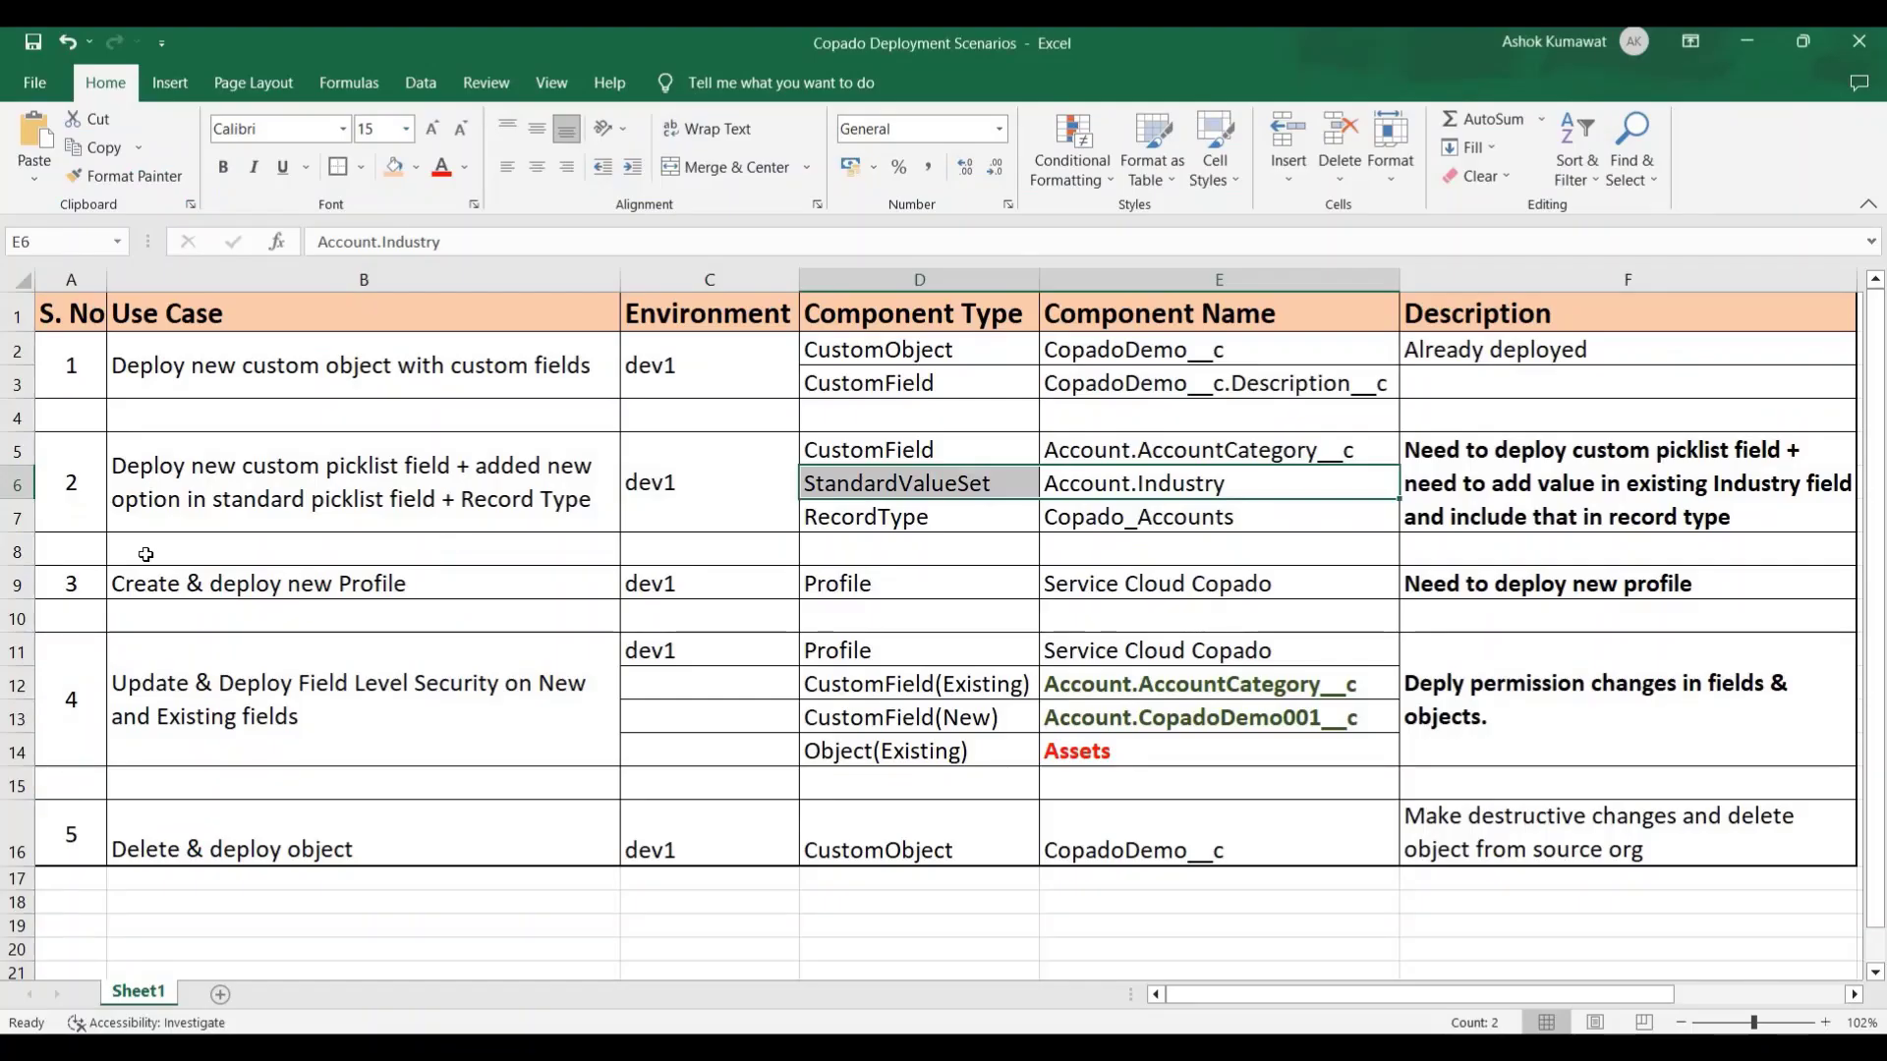
left_click(204, 589)
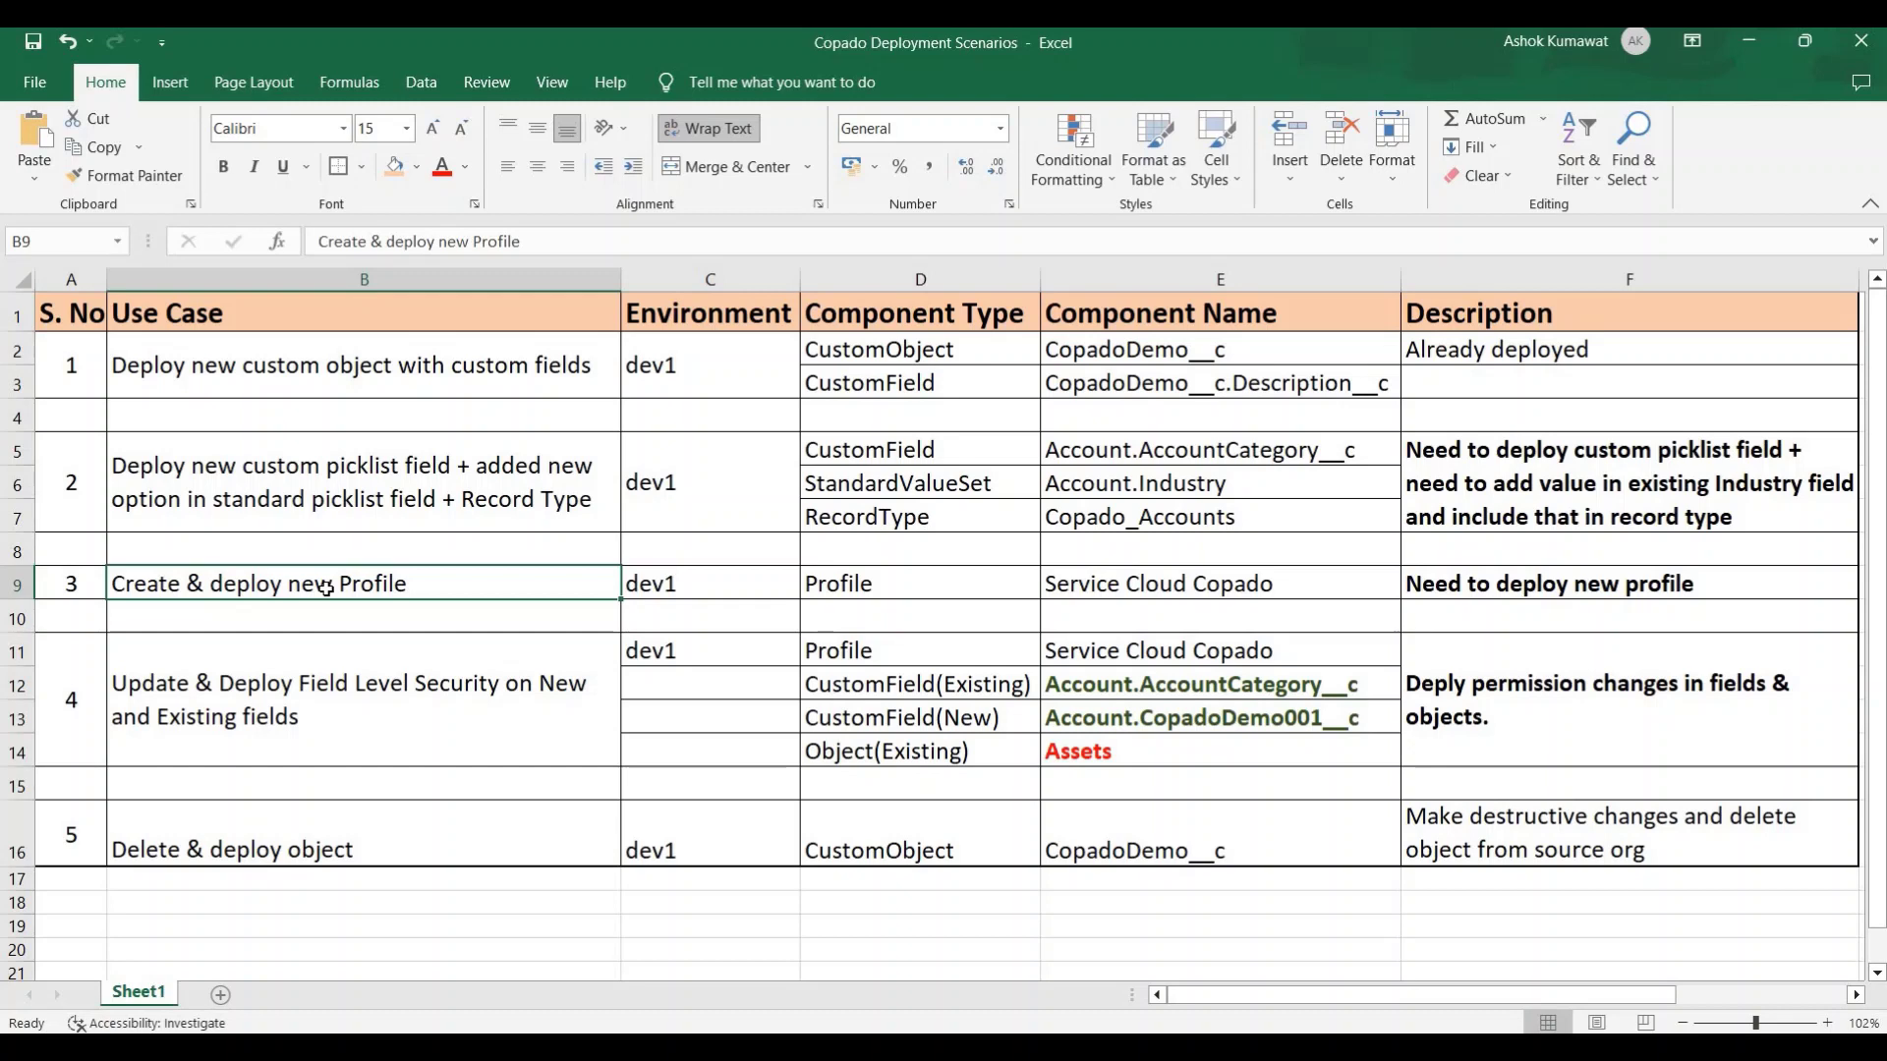
left_click(1080, 585)
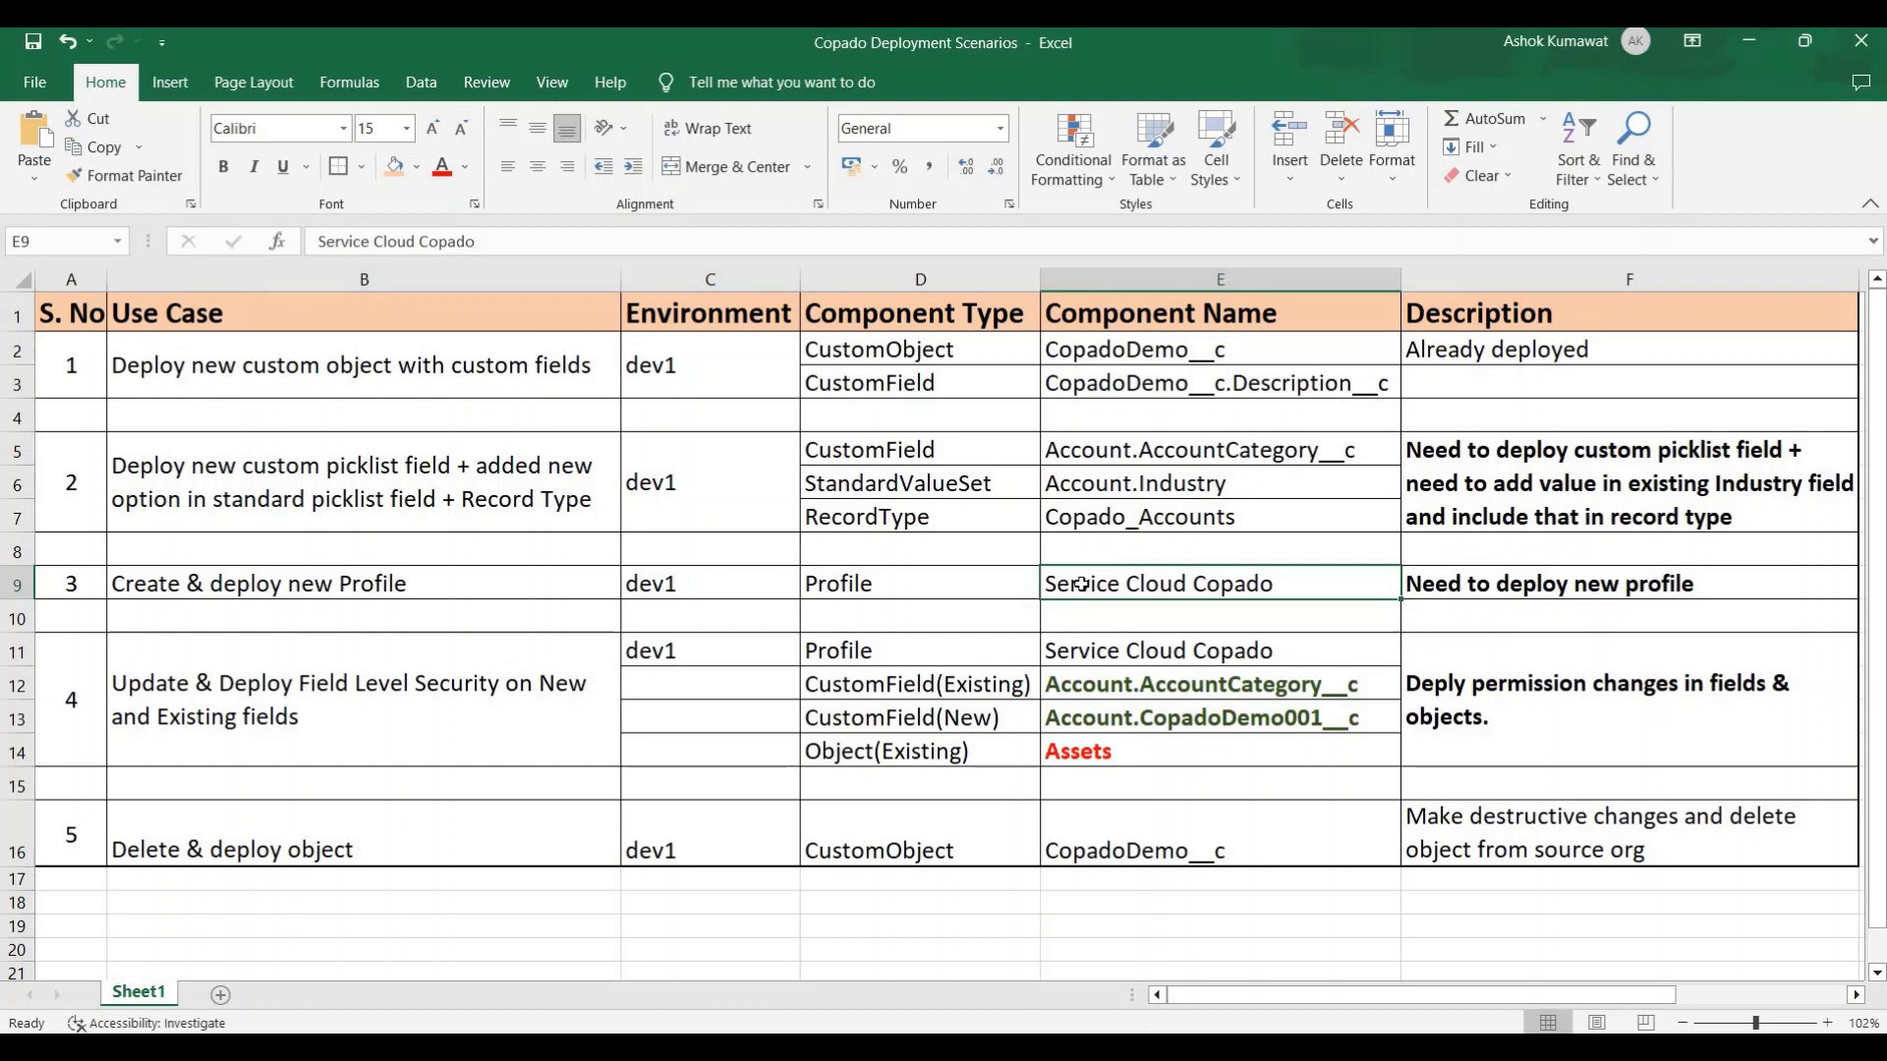
Return to Copado in the browser and start a user story titled "Create new profile - Service Cloud Copado" in the Copado Playground project.
key("alt+Tab")
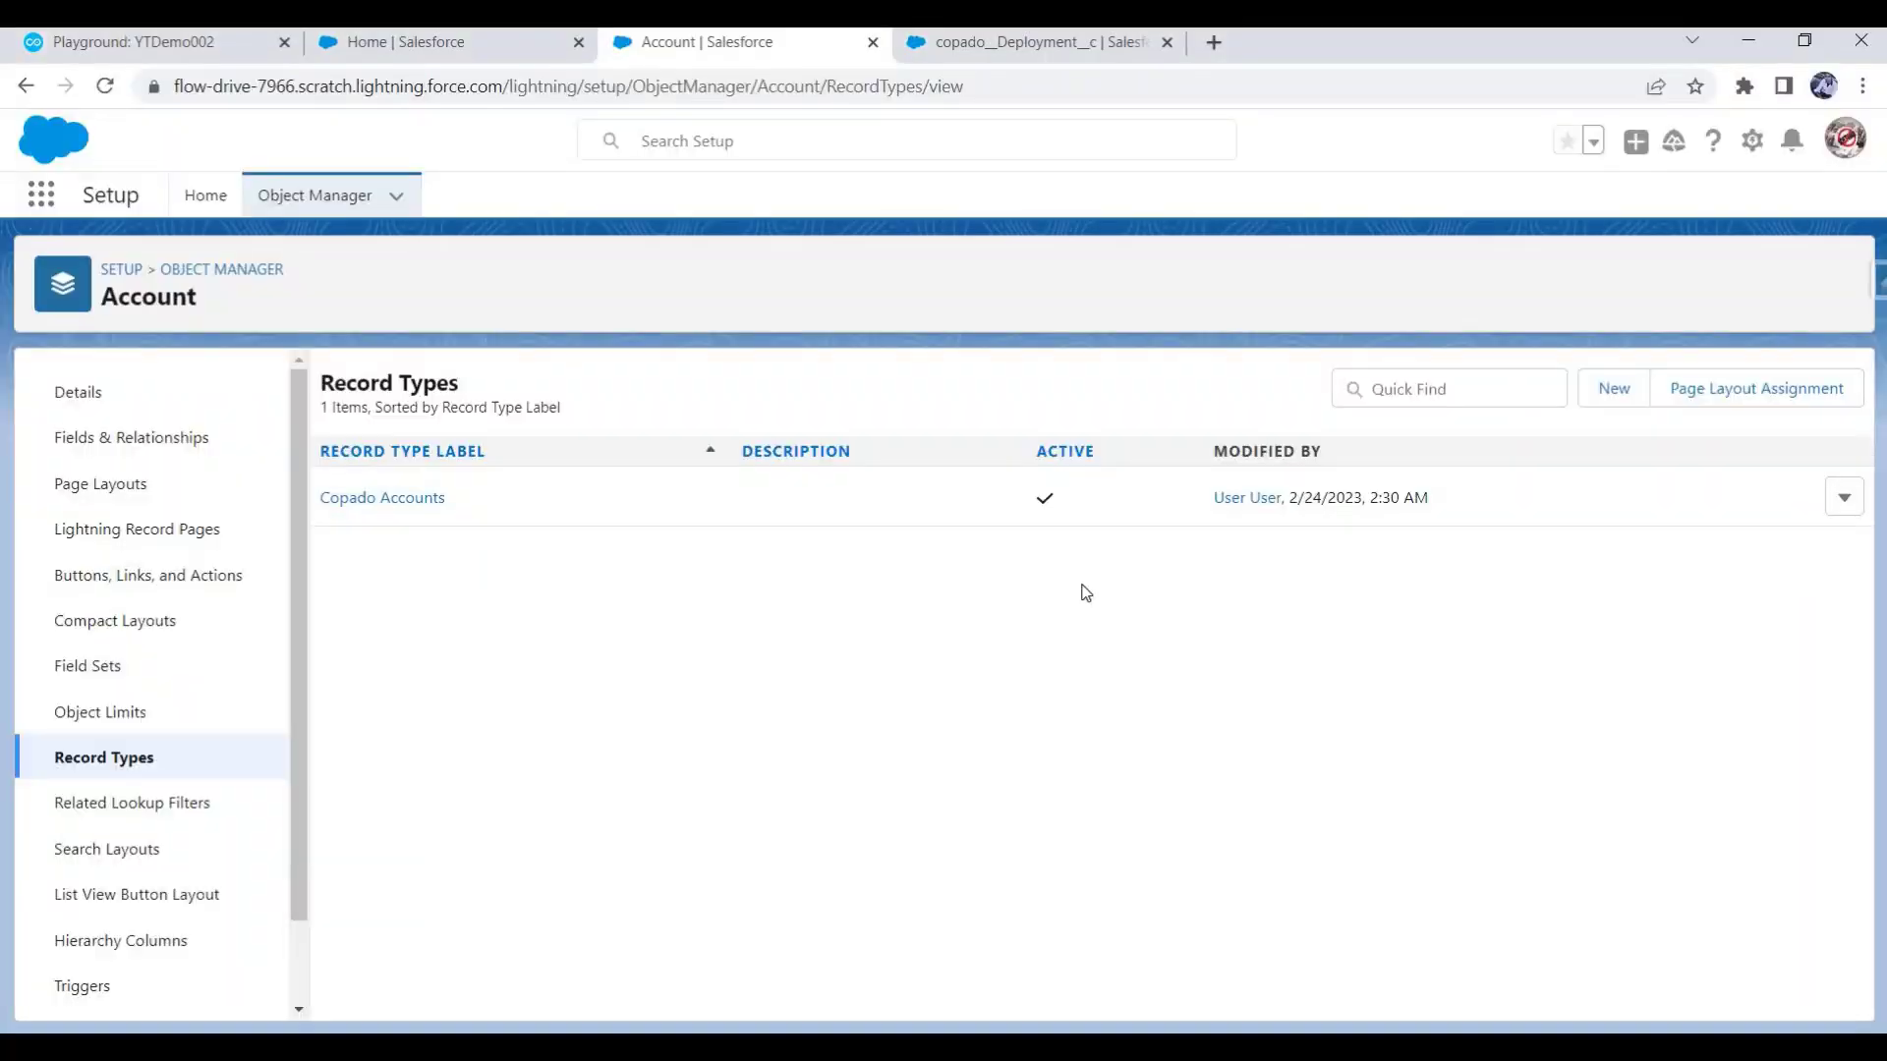
left_click(1105, 42)
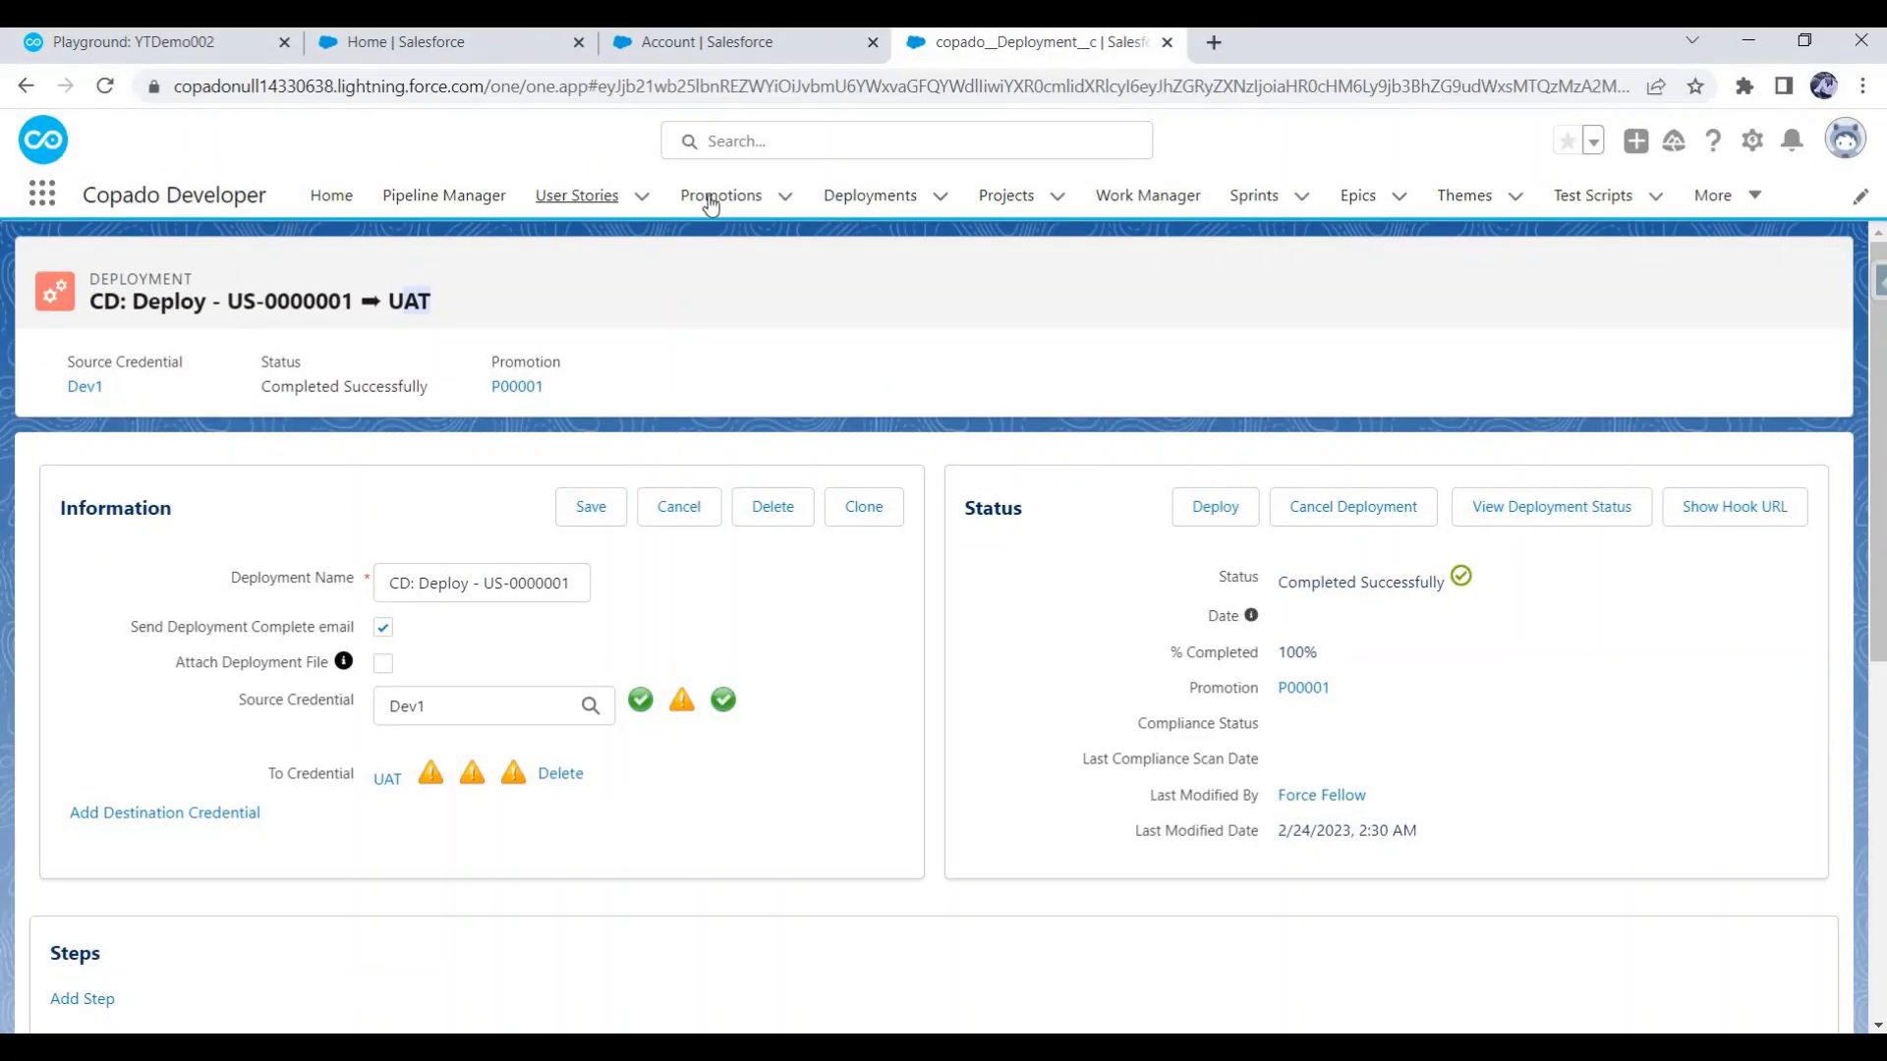
left_click(556, 202)
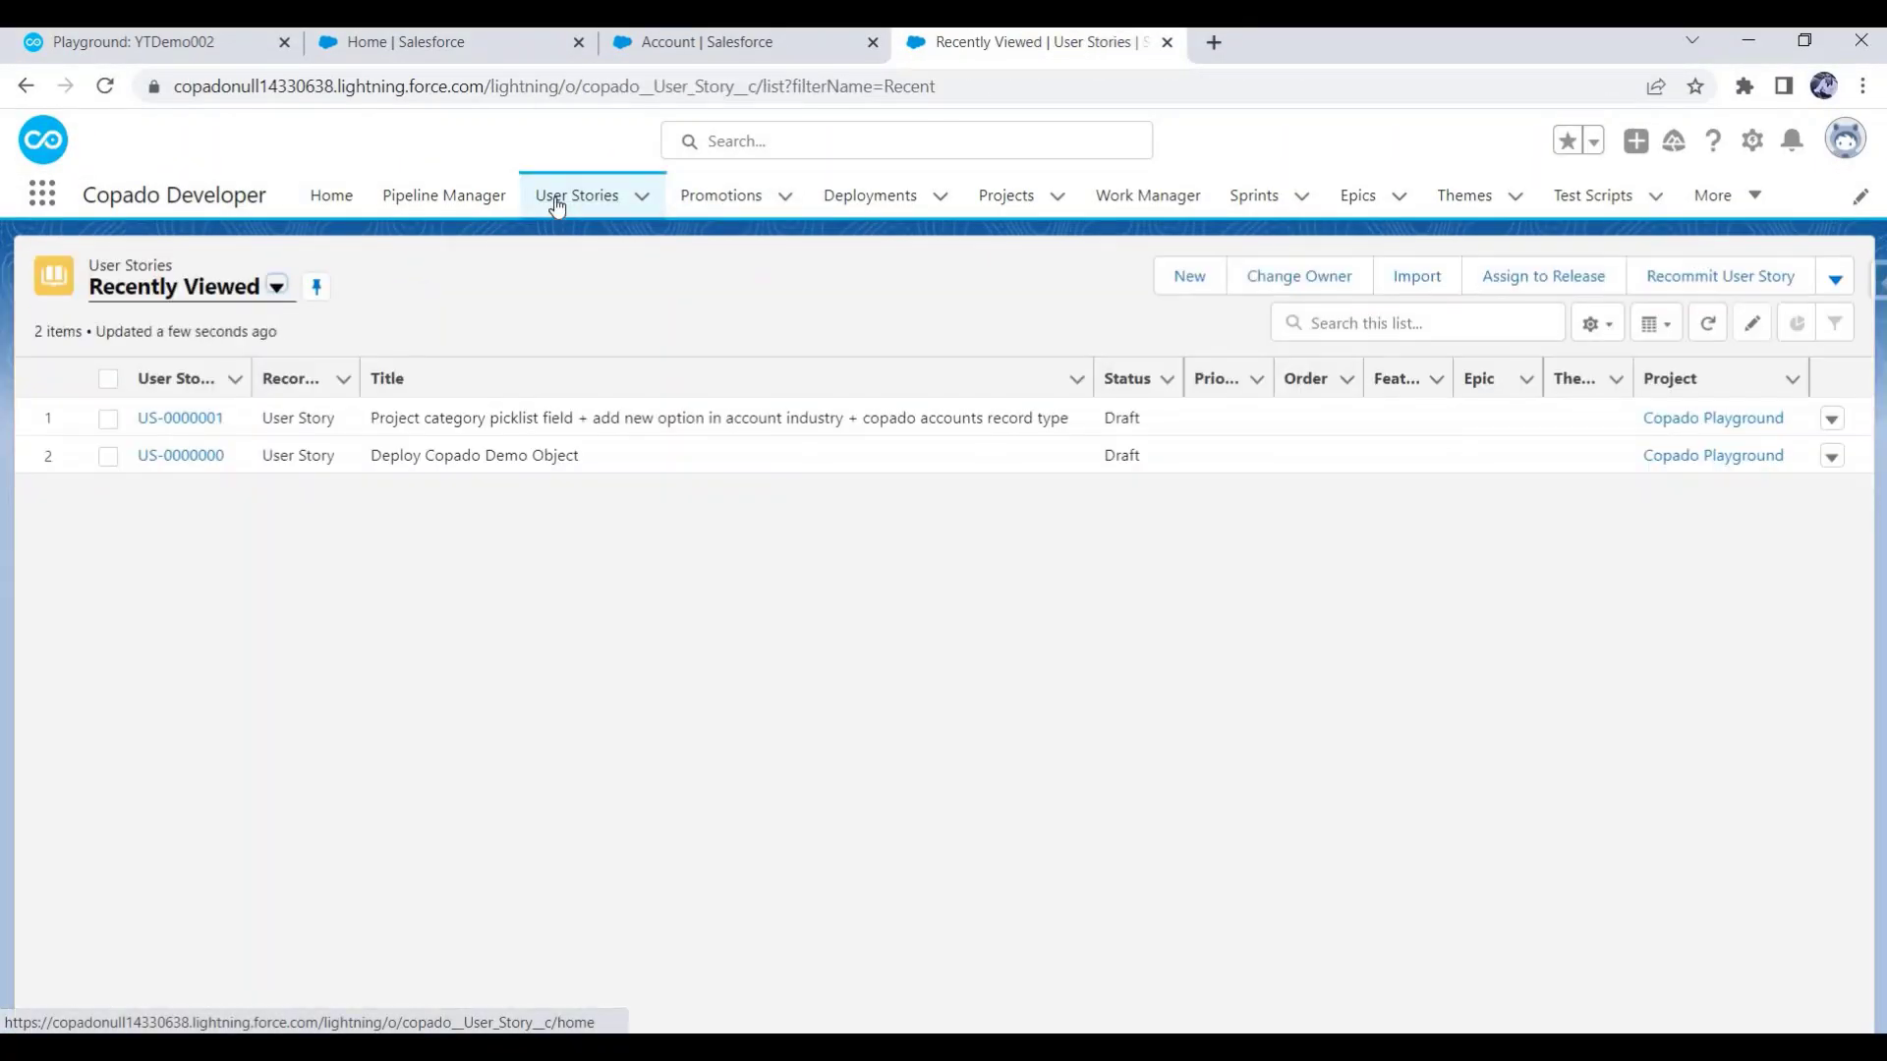
left_click(1192, 280)
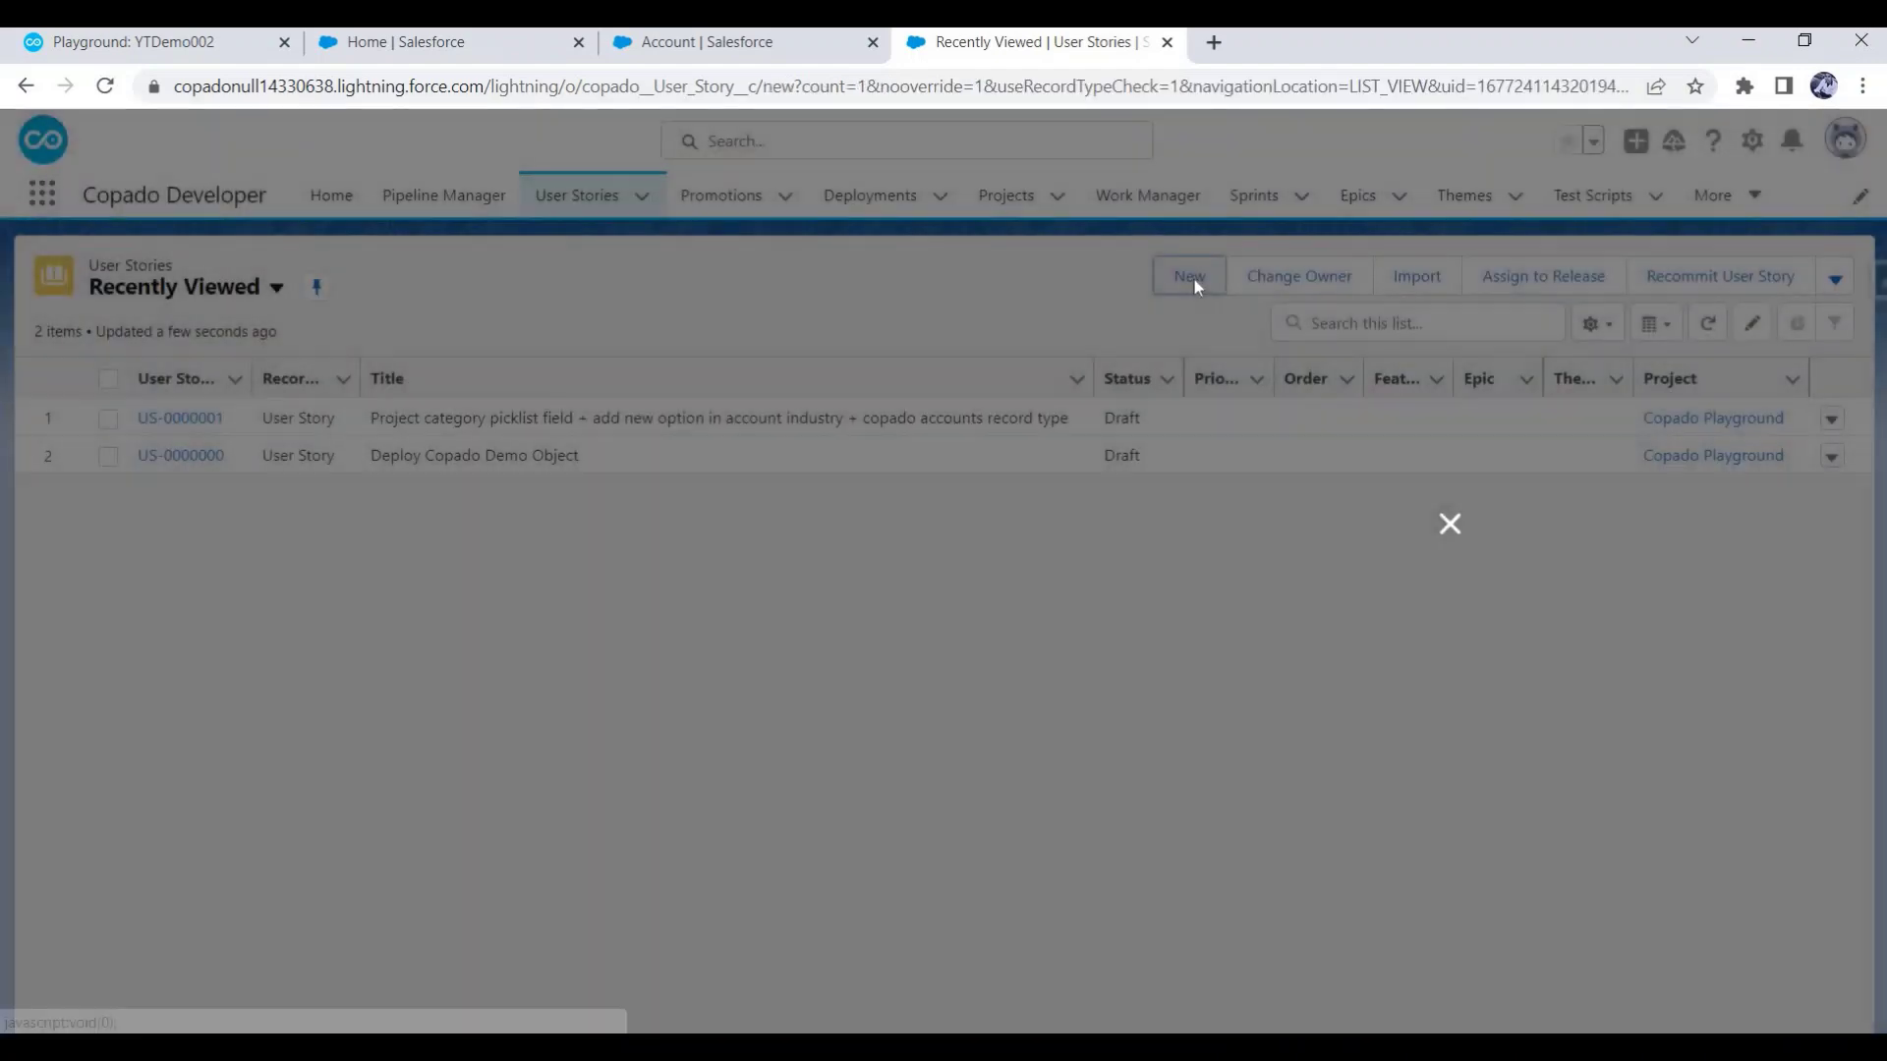
left_click(906, 592)
left_click(1416, 728)
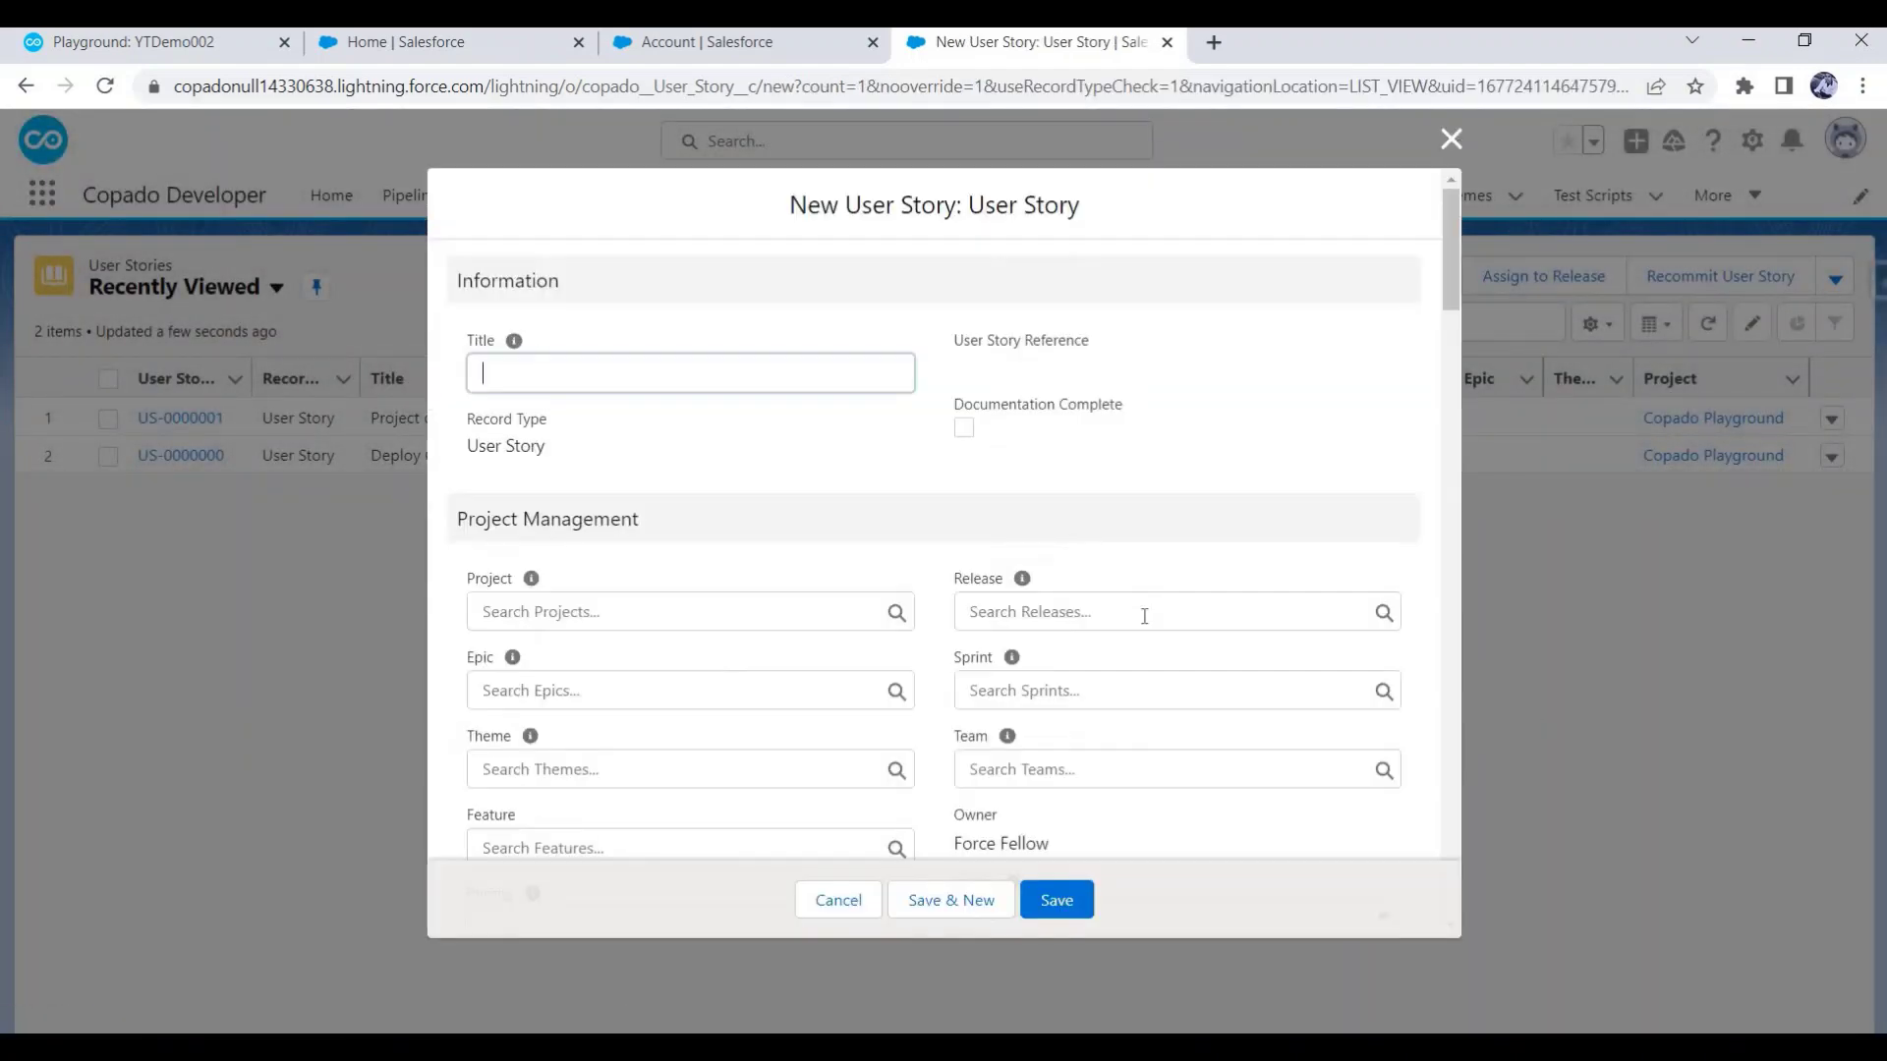
type("Create new profile ")
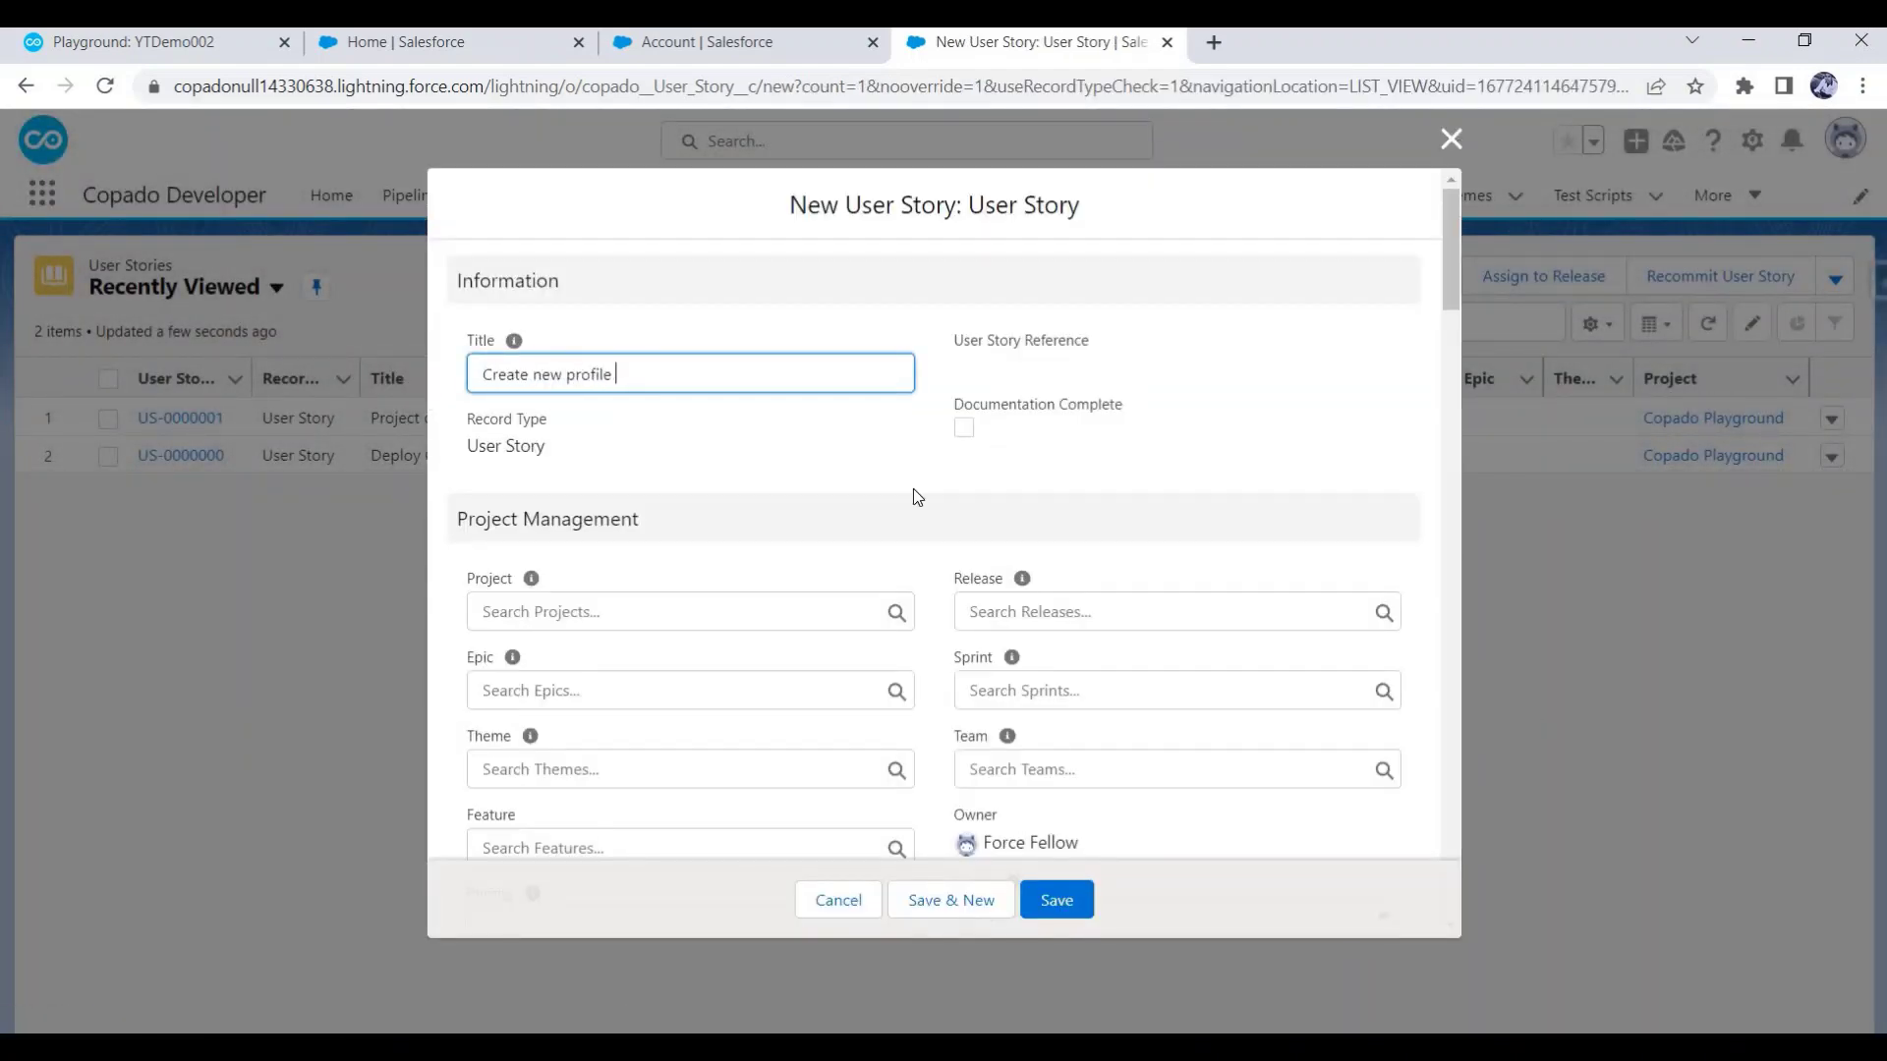
type("- Srrvice Cloud Copado")
left_click(818, 607)
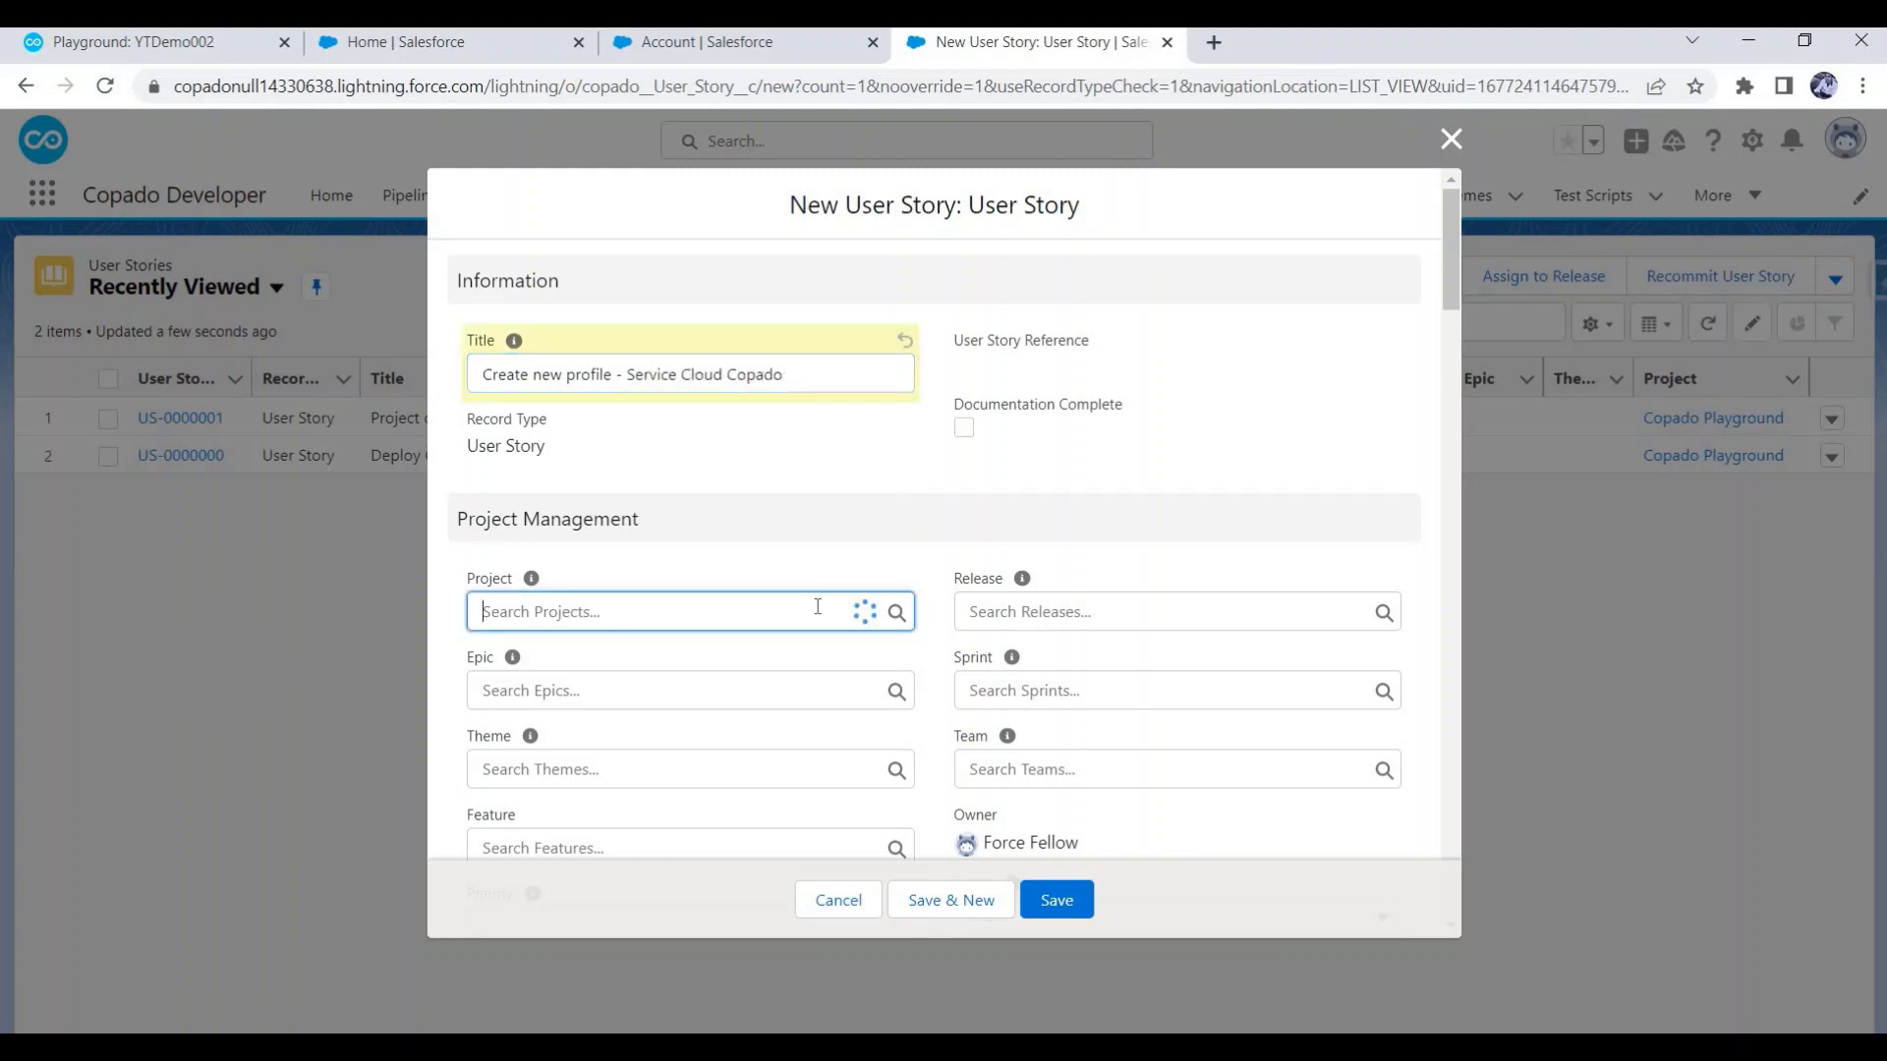
left_click(638, 705)
Set the new user story's credential to Dev1 and save the record.
scroll(634, 678, "down", 15)
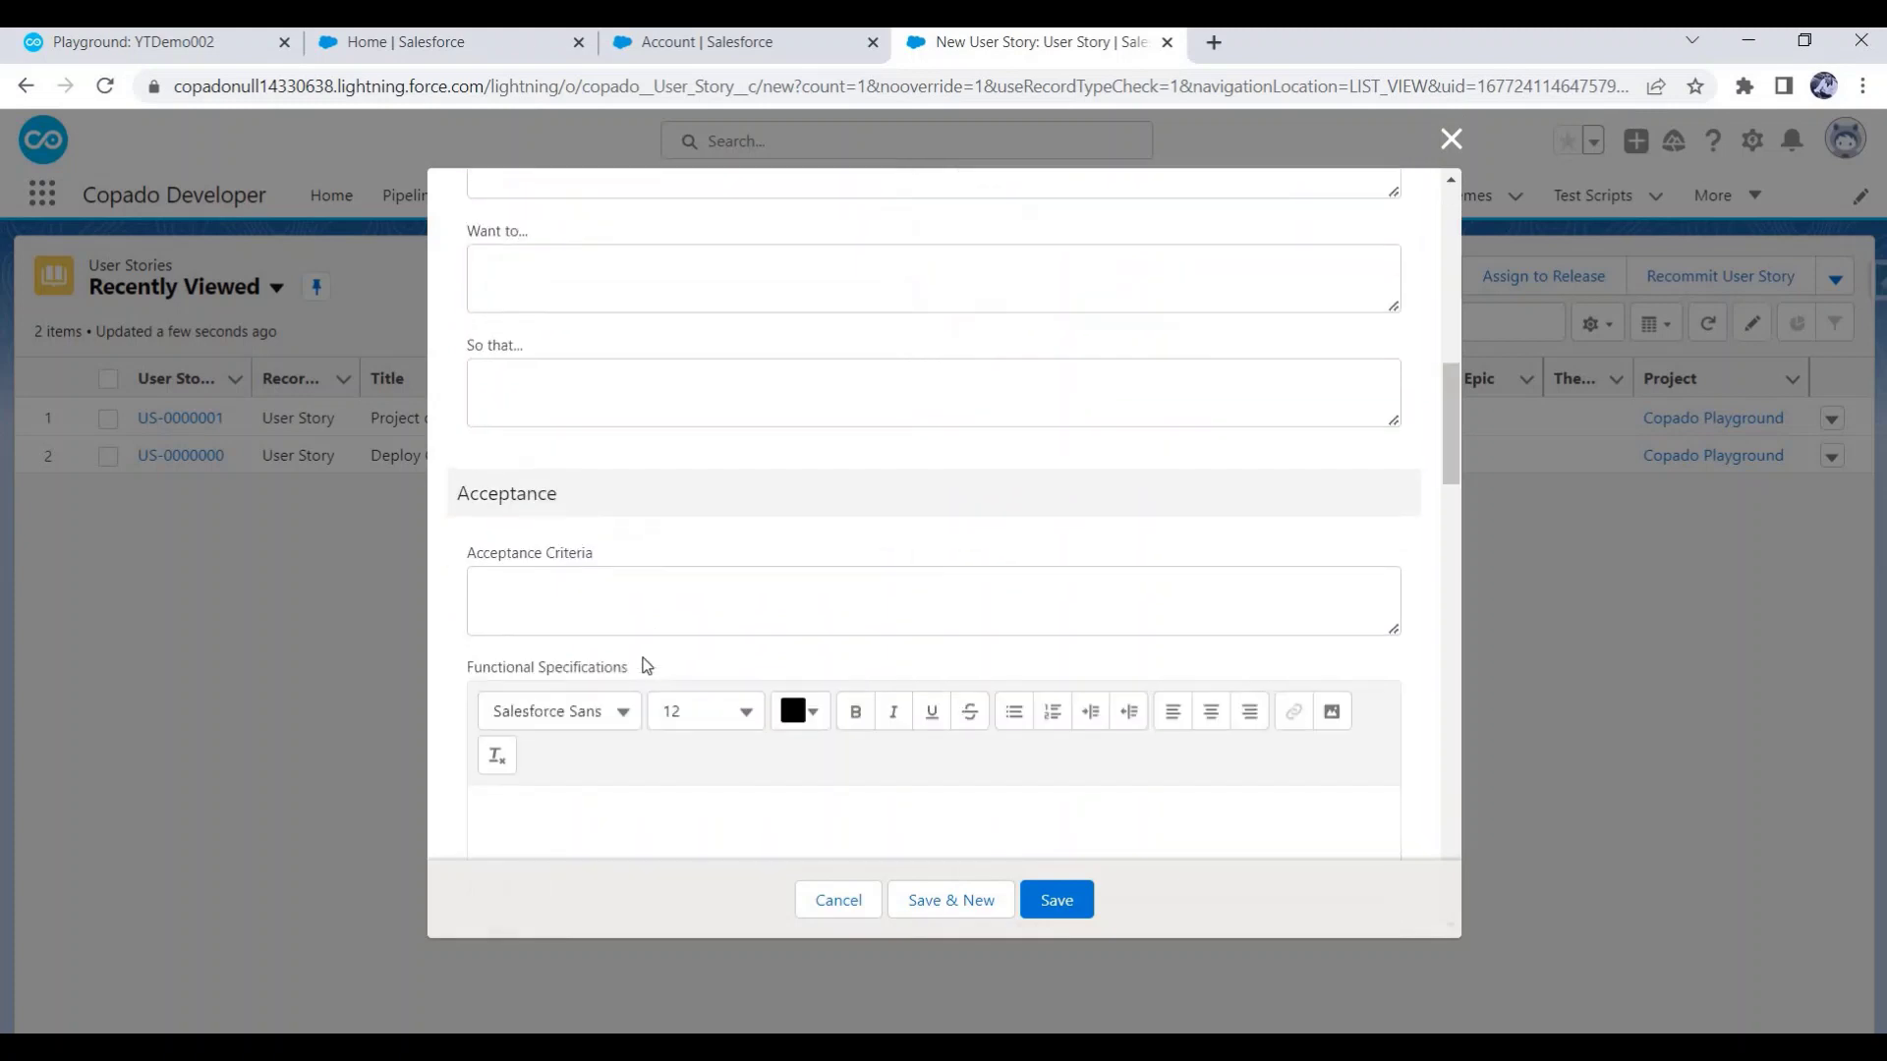
scroll(625, 665, "down", 5)
scroll(619, 463, "up", 1)
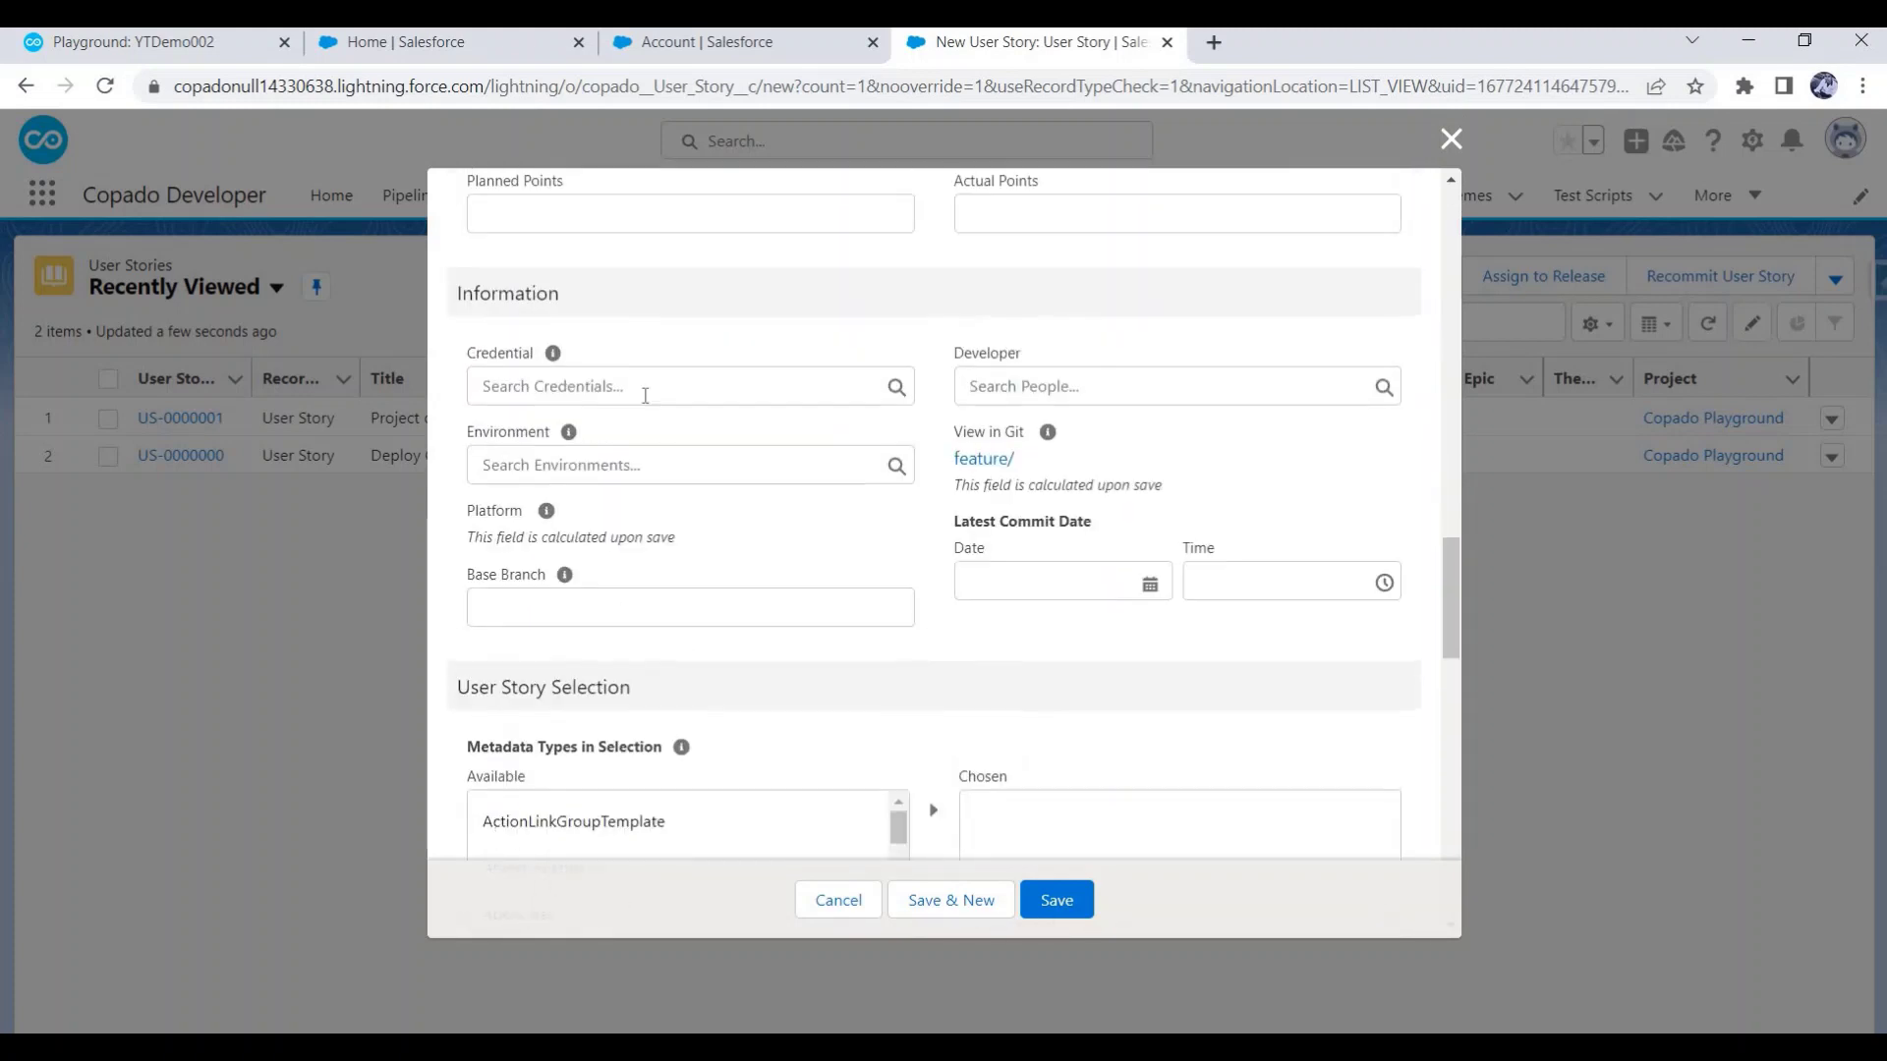
left_click(655, 385)
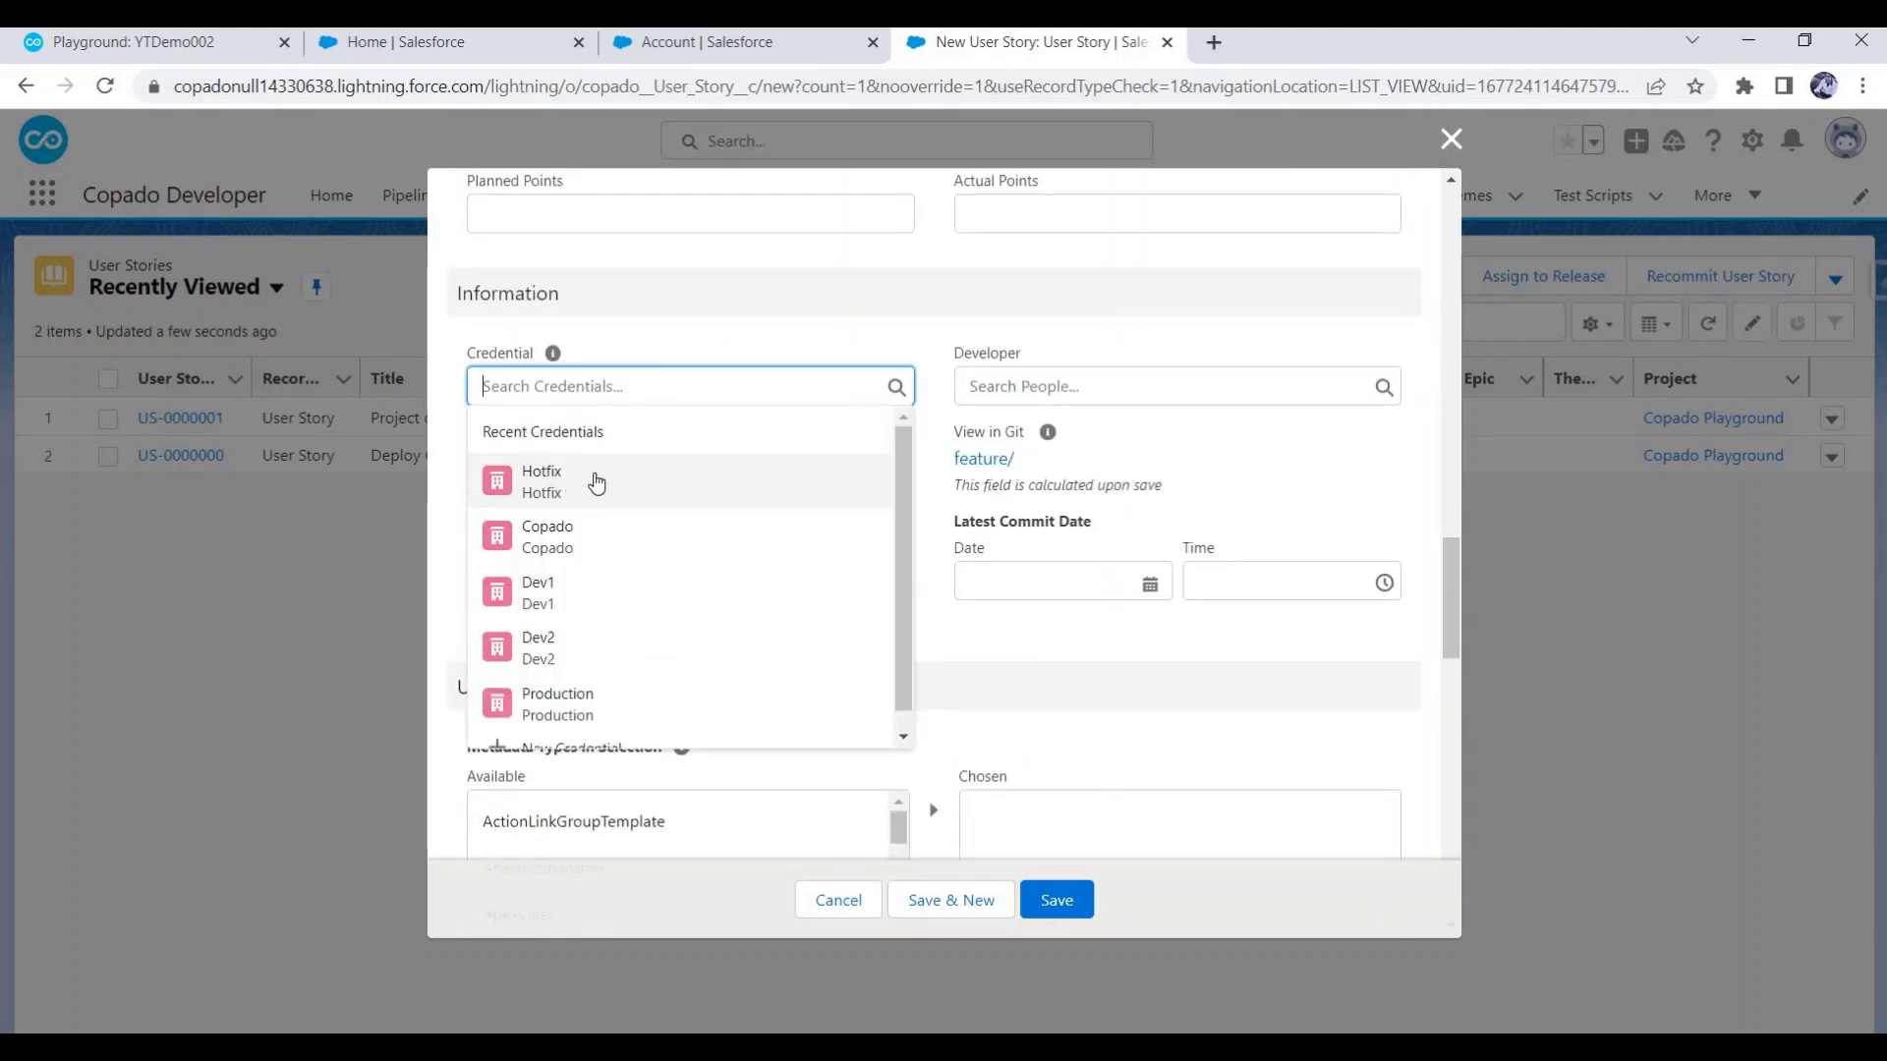
type("dev")
left_click(590, 478)
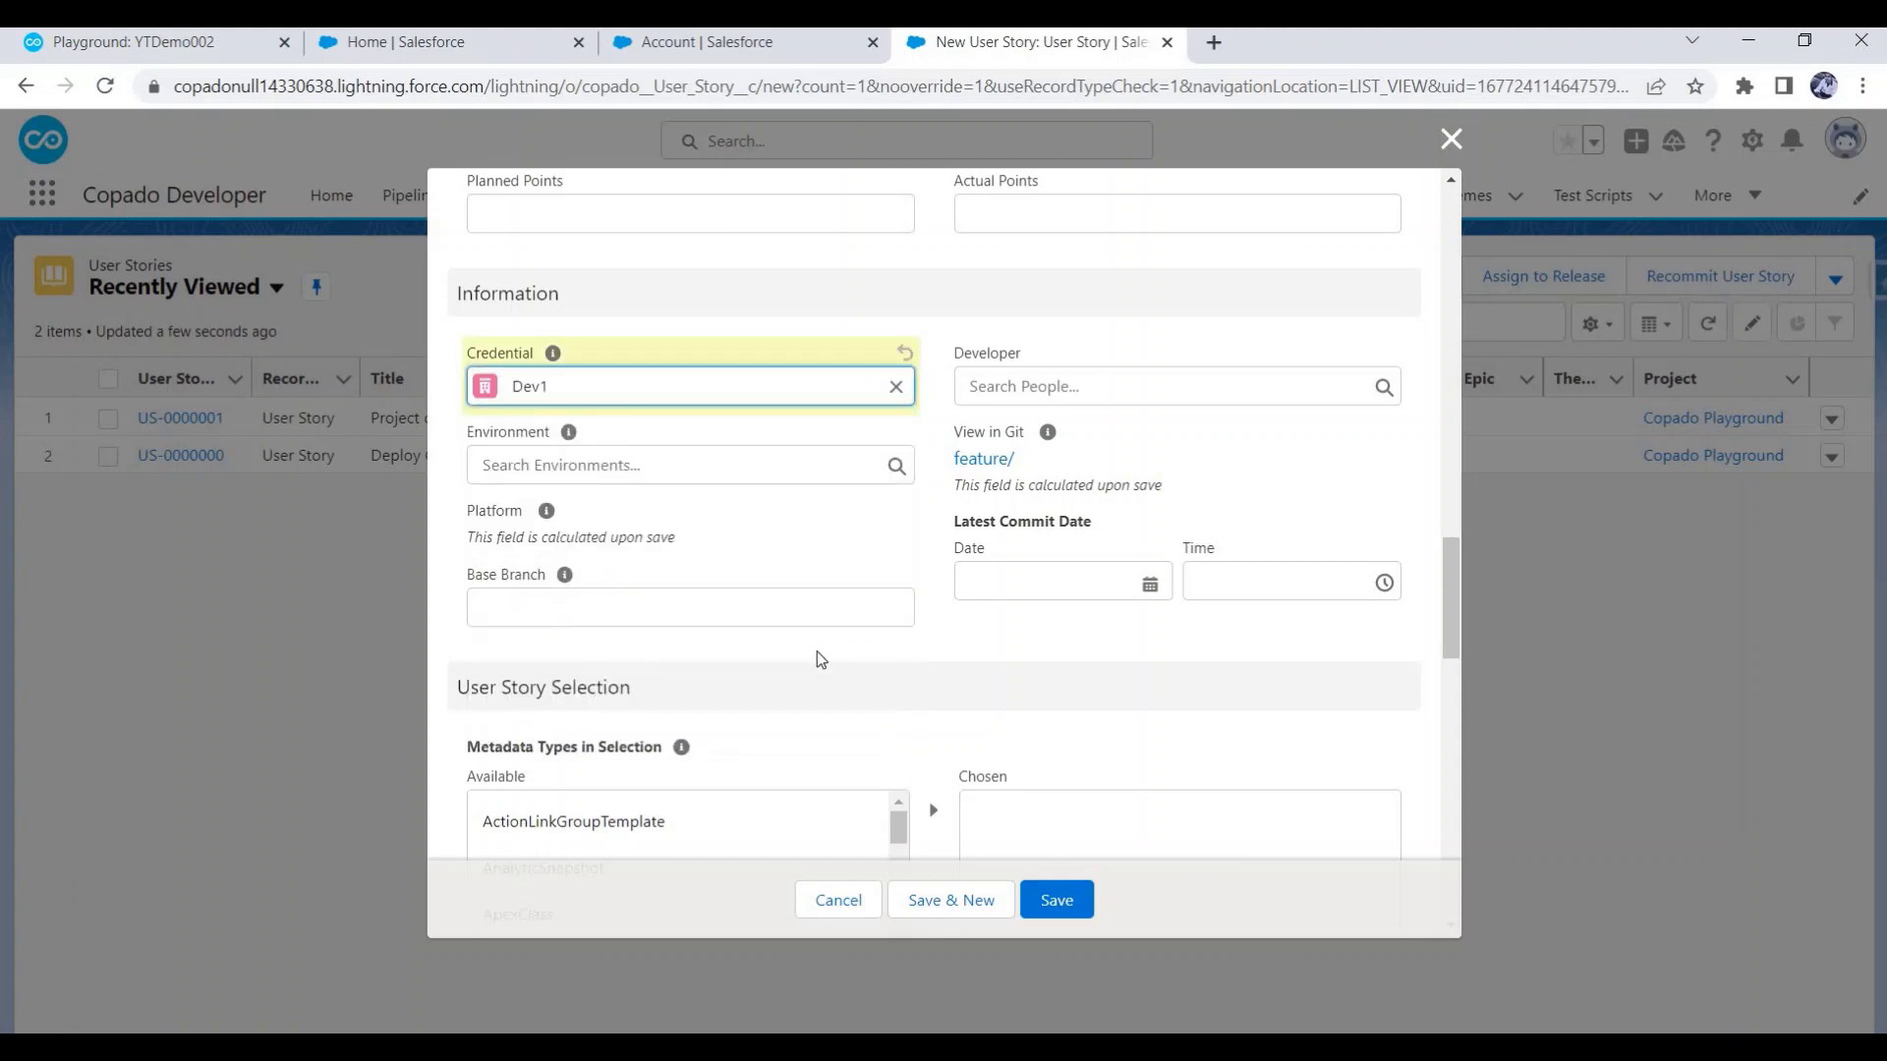
left_click(1047, 896)
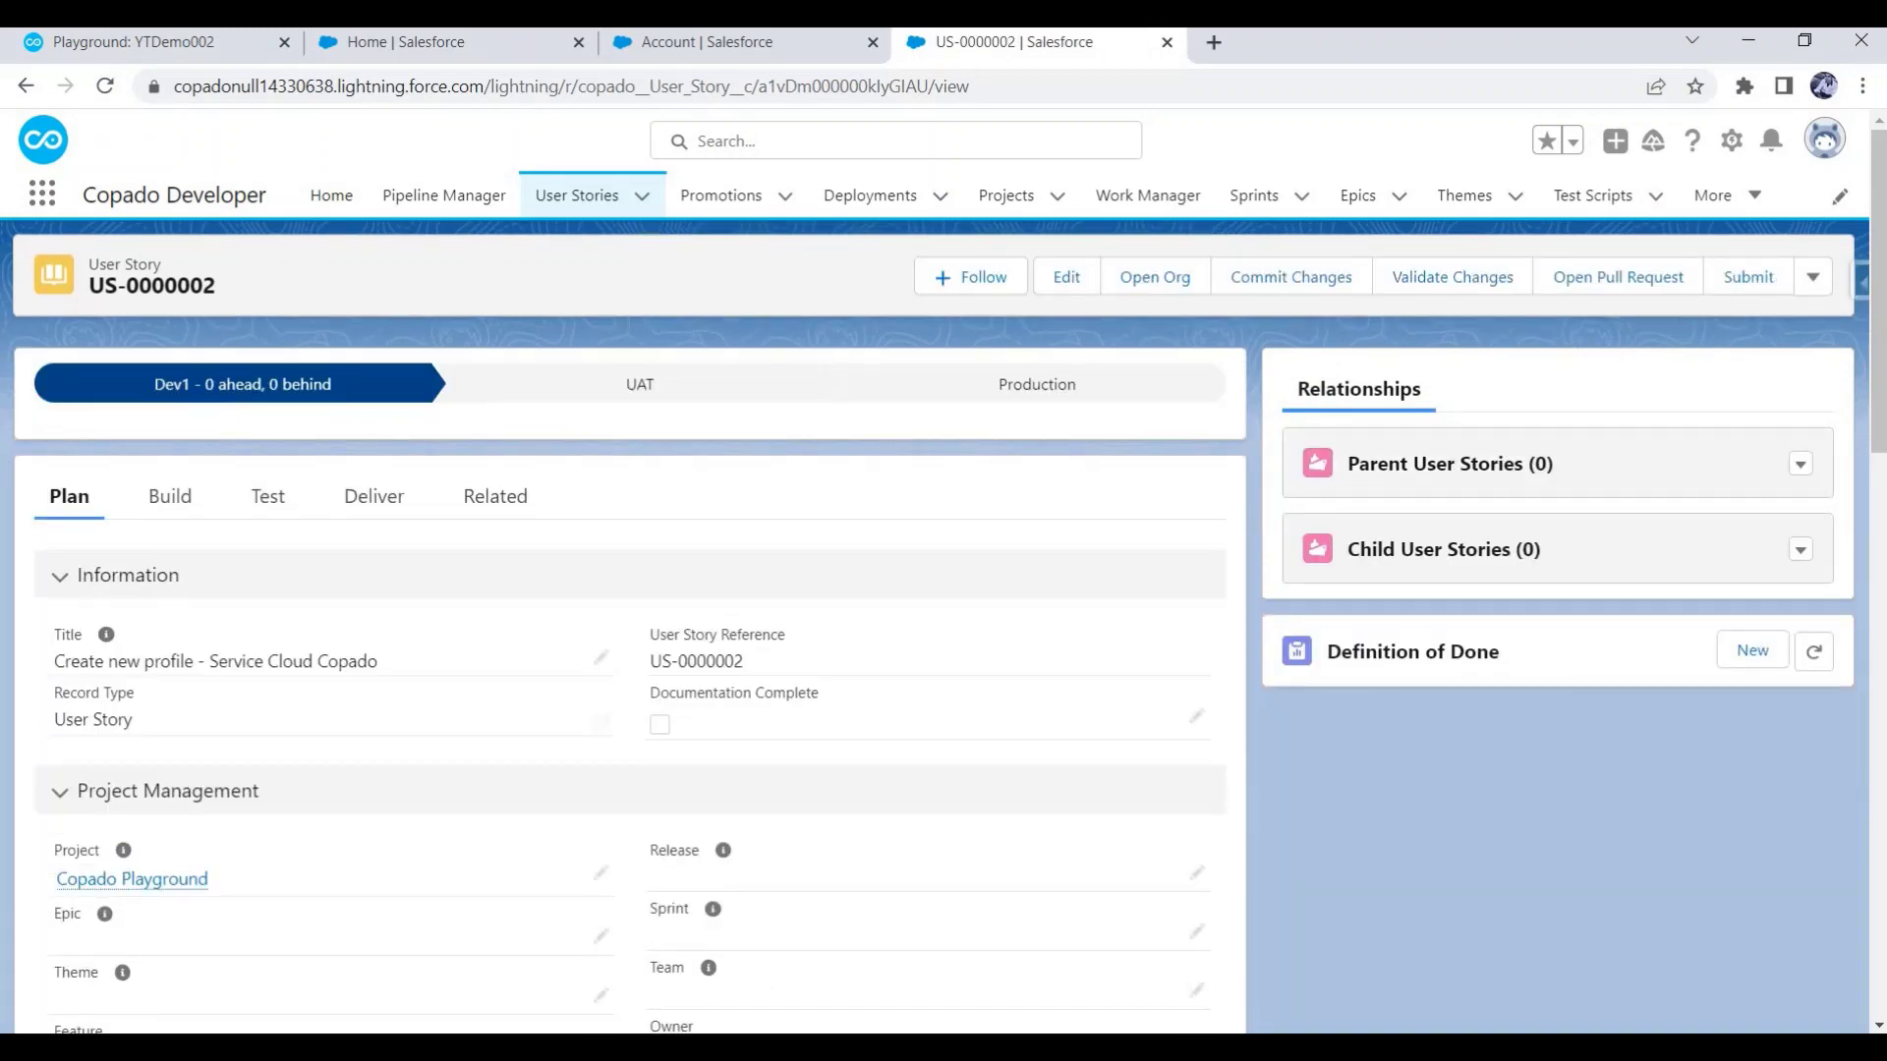
Open the commit page for the user story's changes and set the Git operation to Full Profiles & Permission Sets.
left_click(1262, 287)
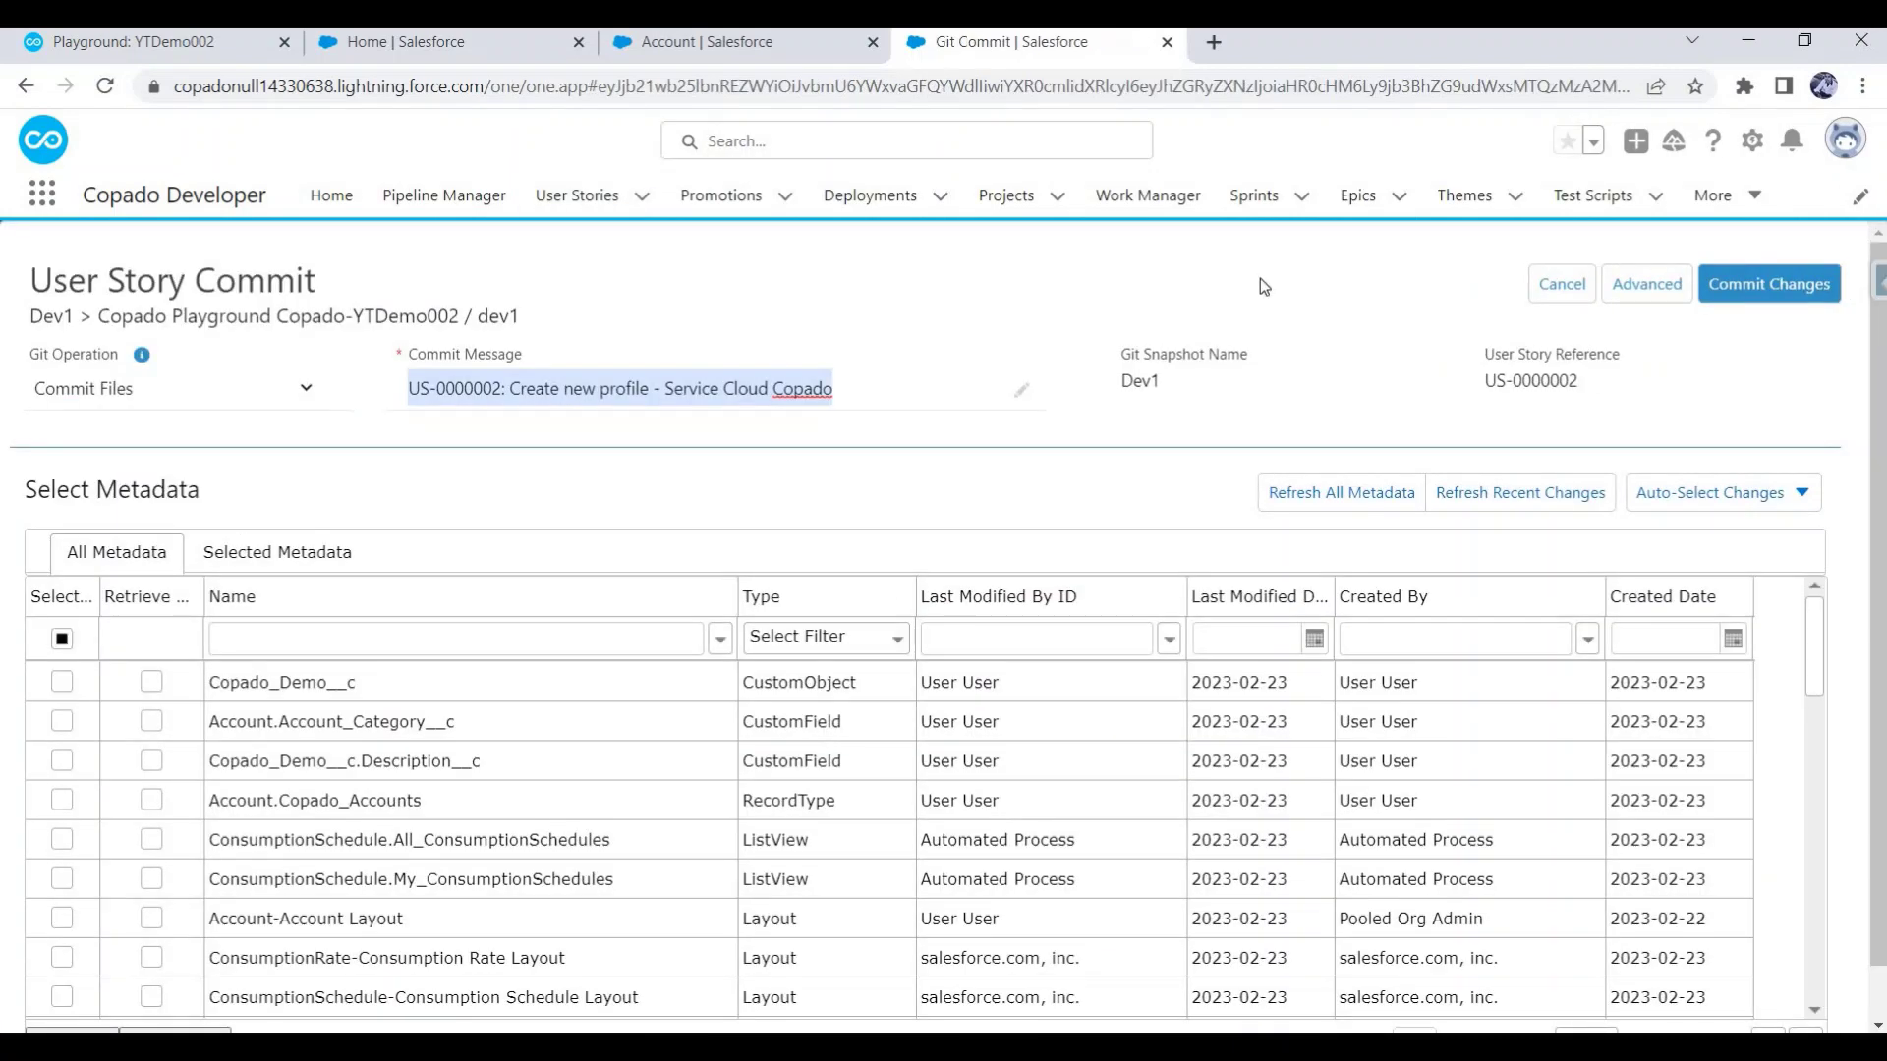
left_click(167, 388)
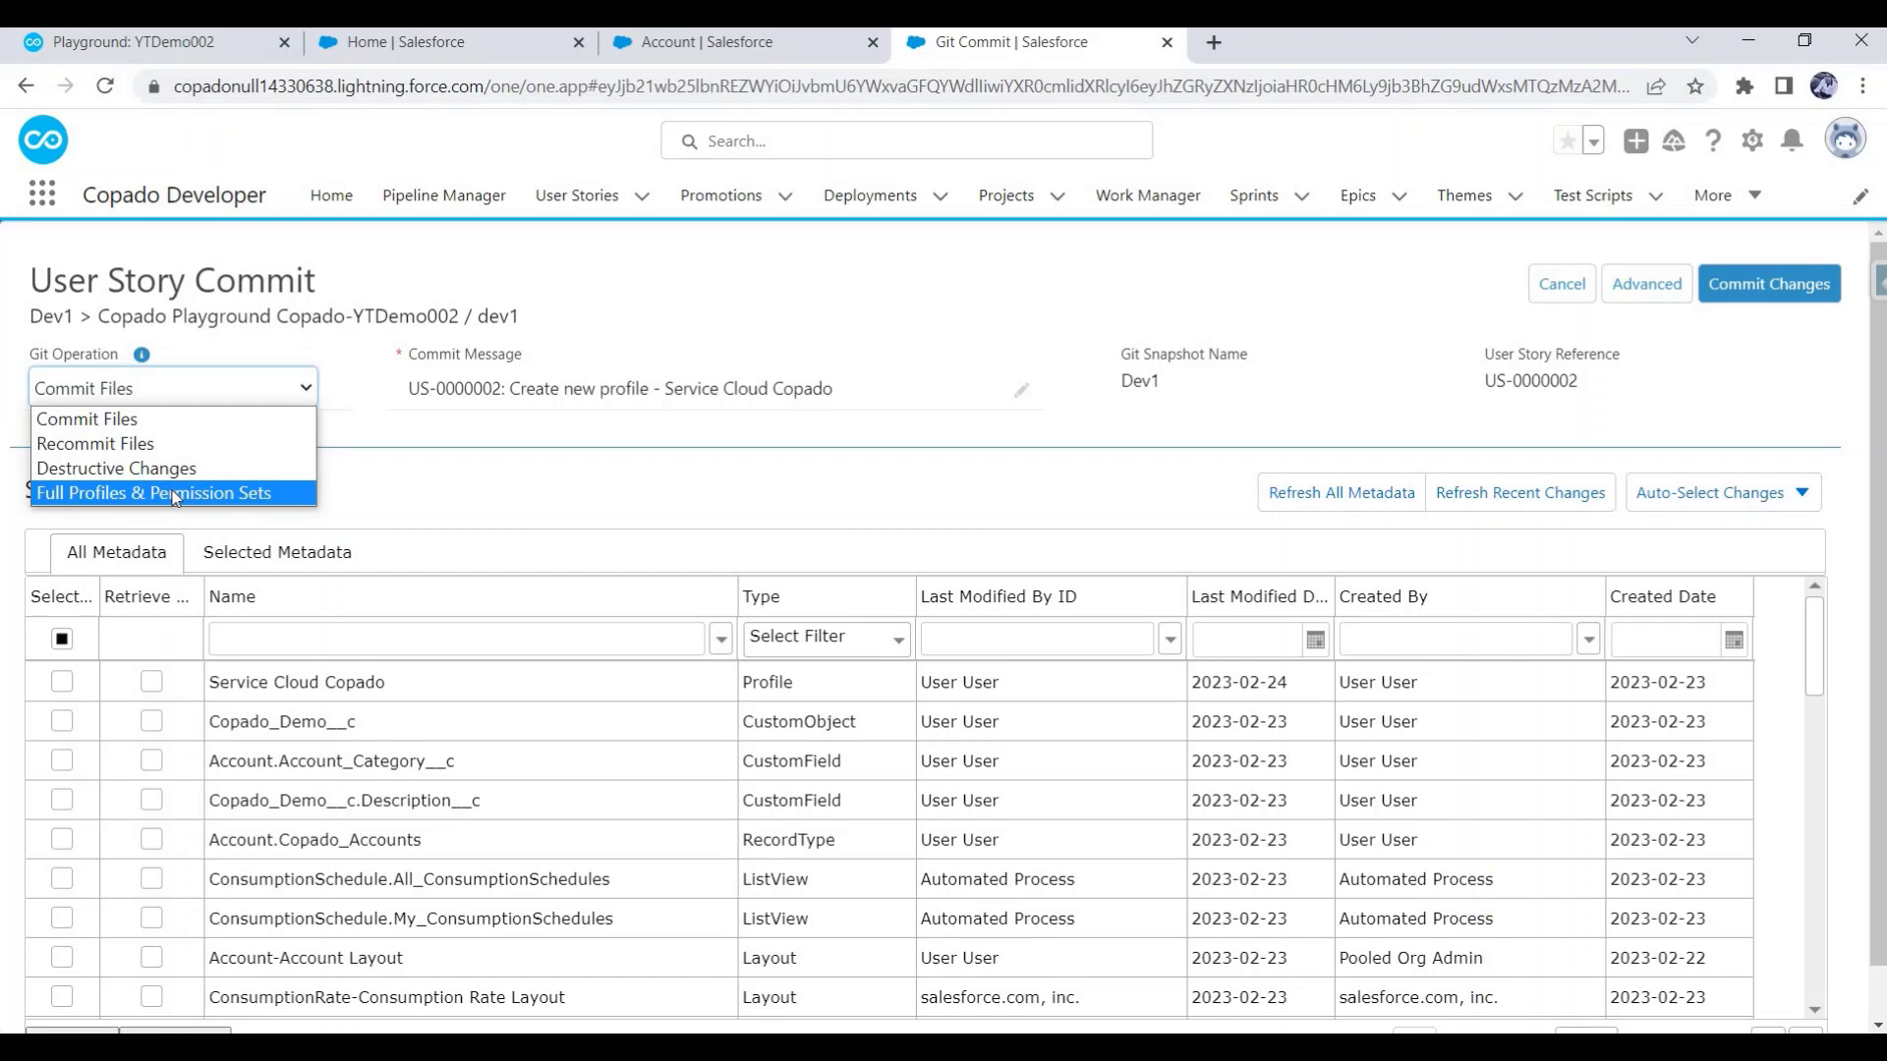
left_click(176, 494)
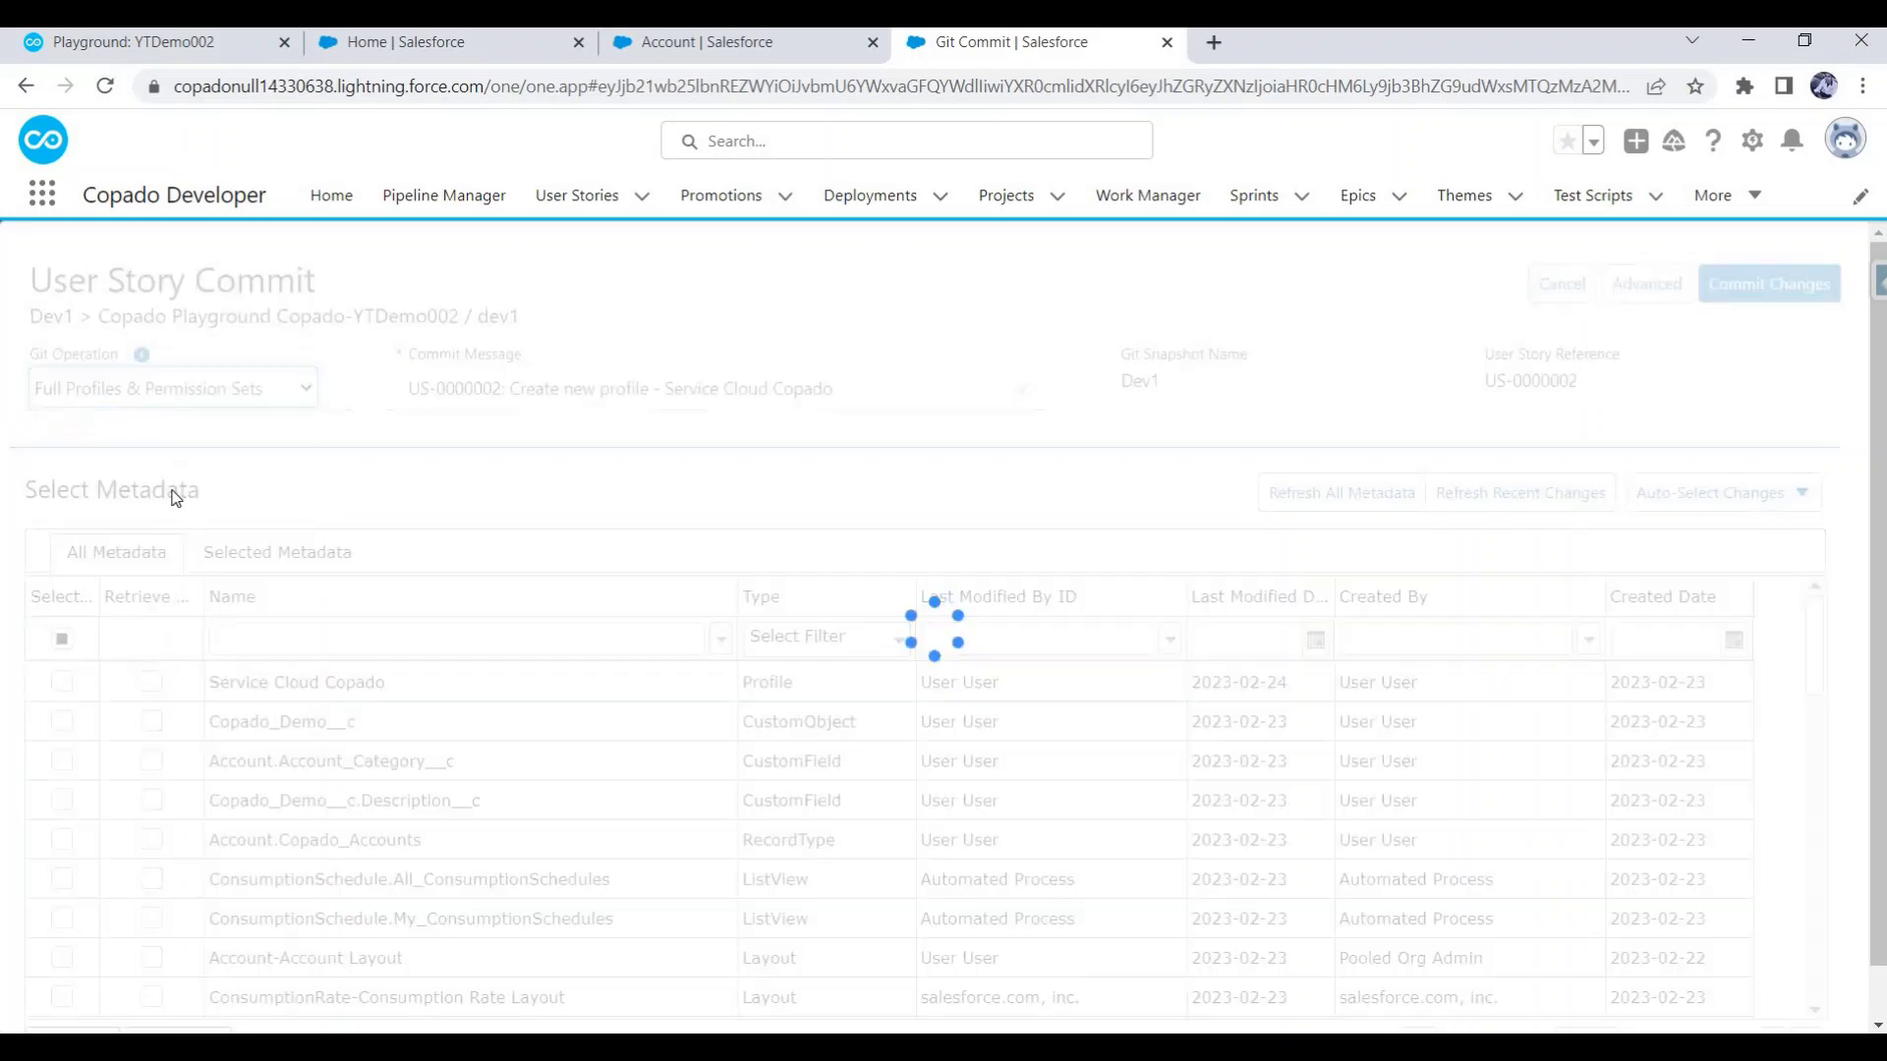
Select the Service Cloud Copado profile in the metadata list and commit it to the user story.
scroll(307, 373, "down", 1)
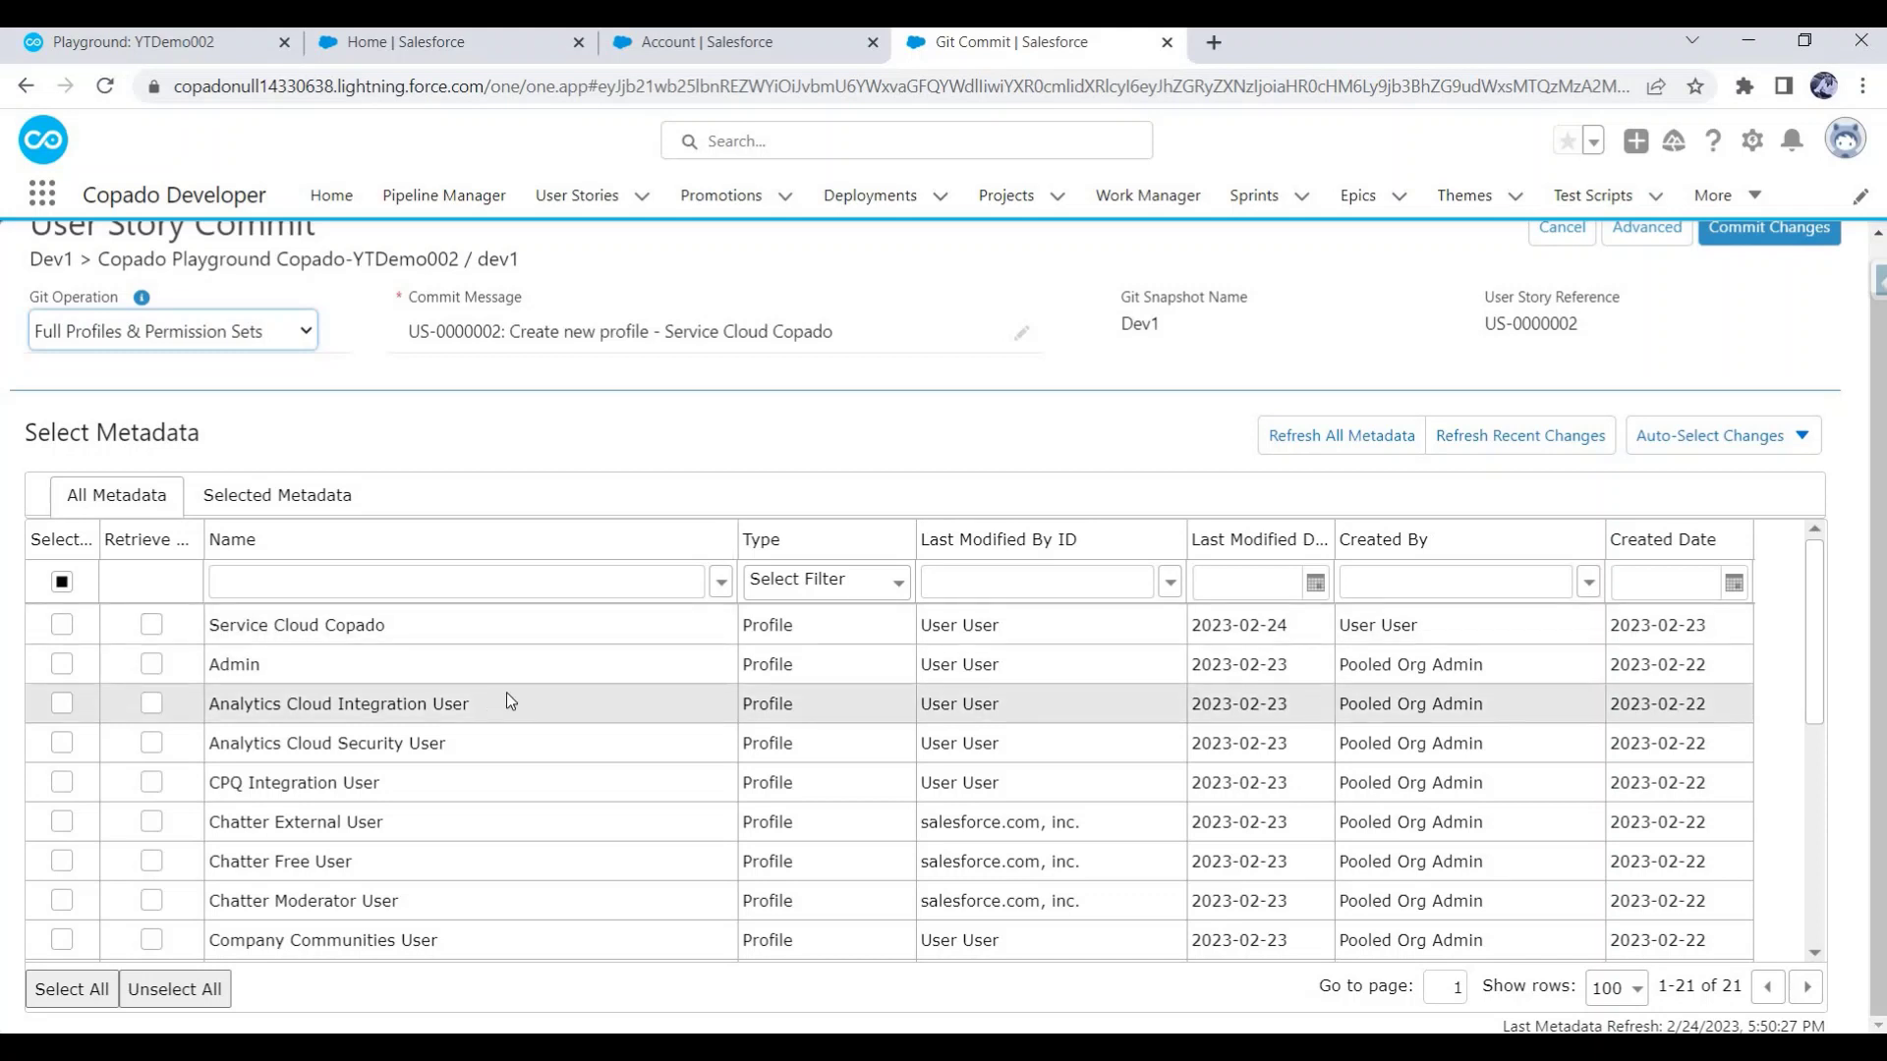
scroll(798, 645, "down", 5)
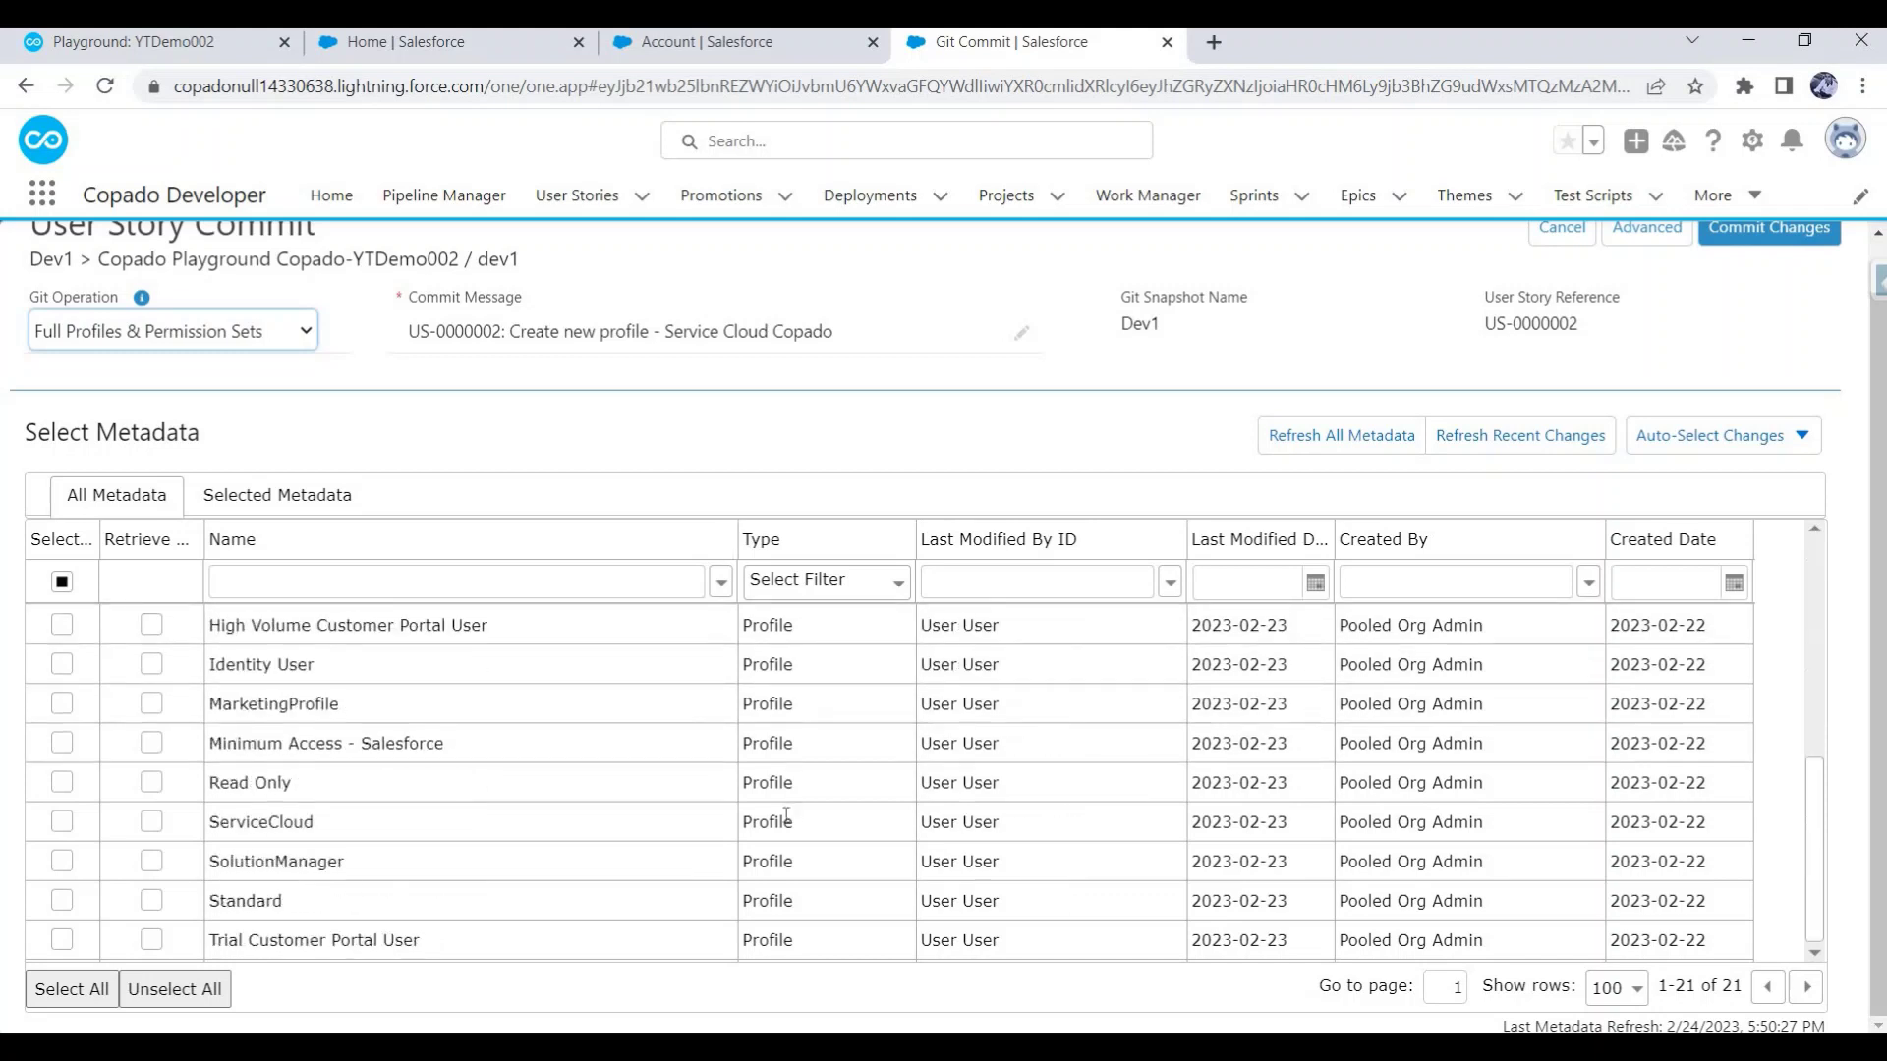
scroll(786, 822, "up", 6)
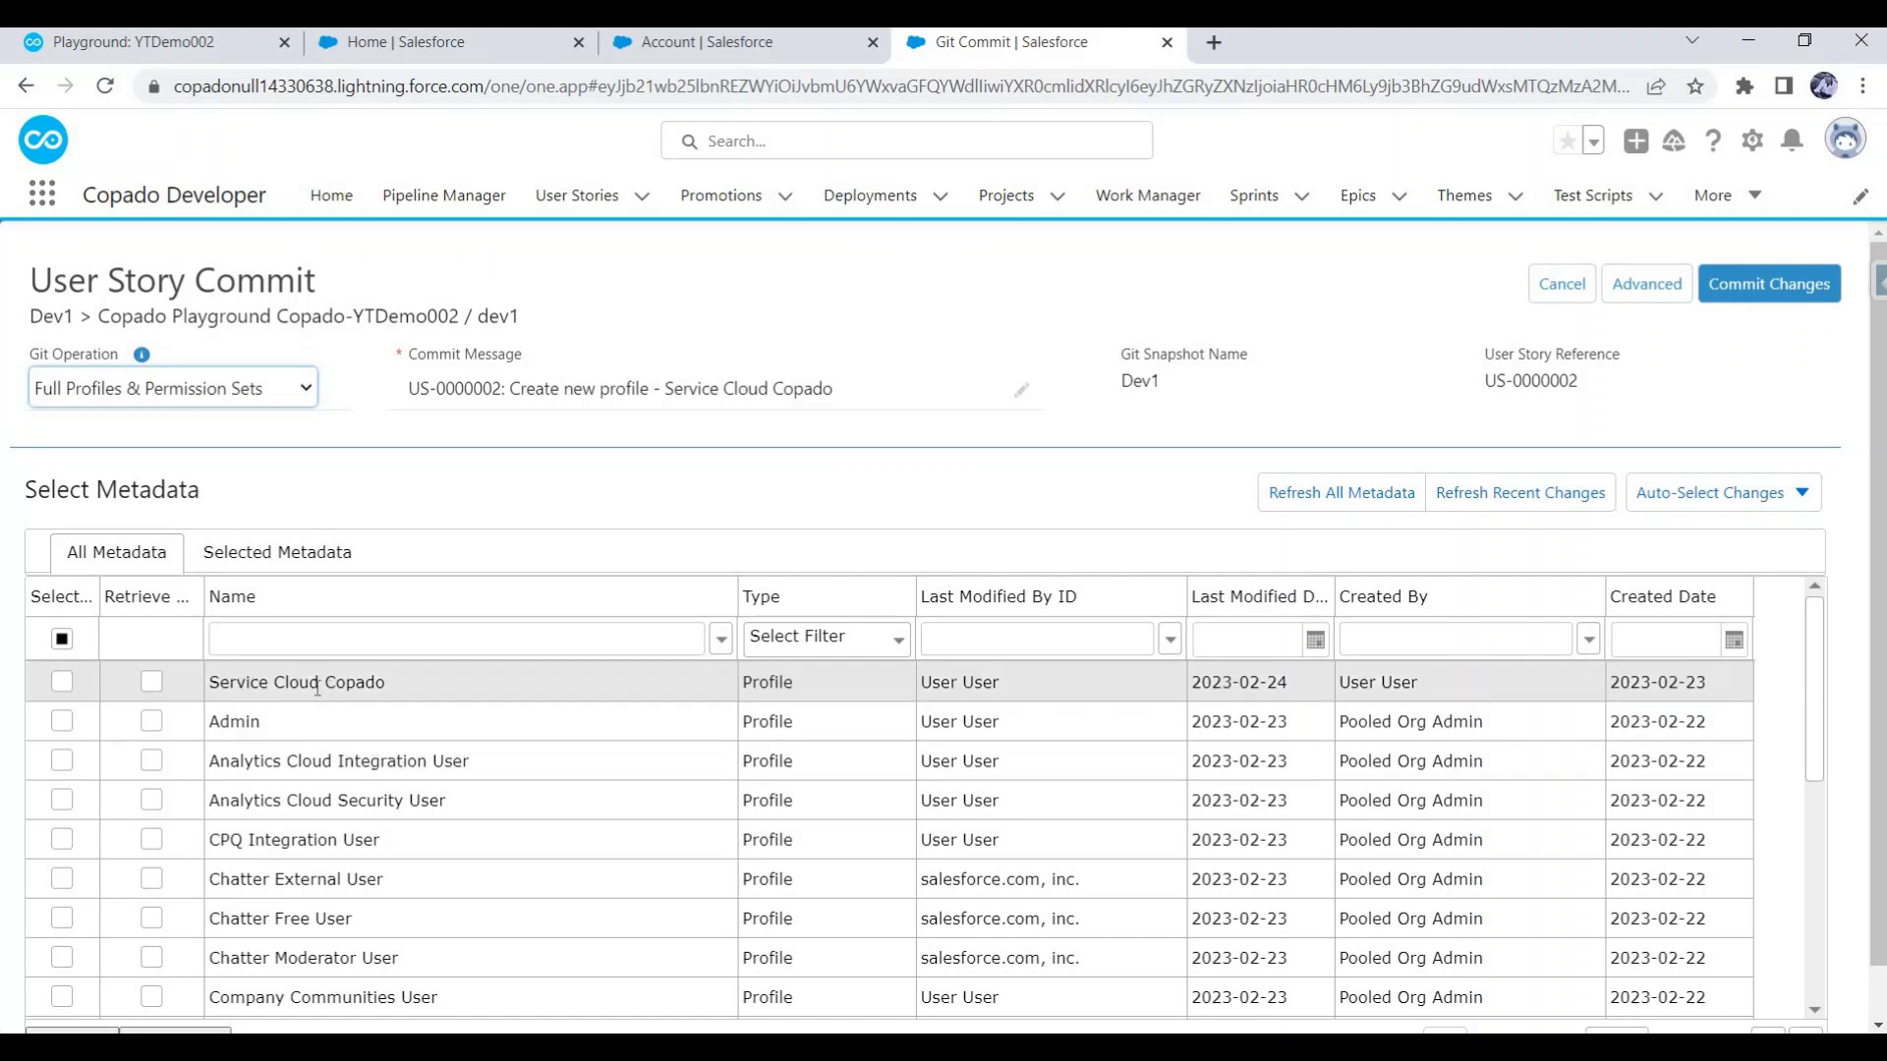
left_click(62, 681)
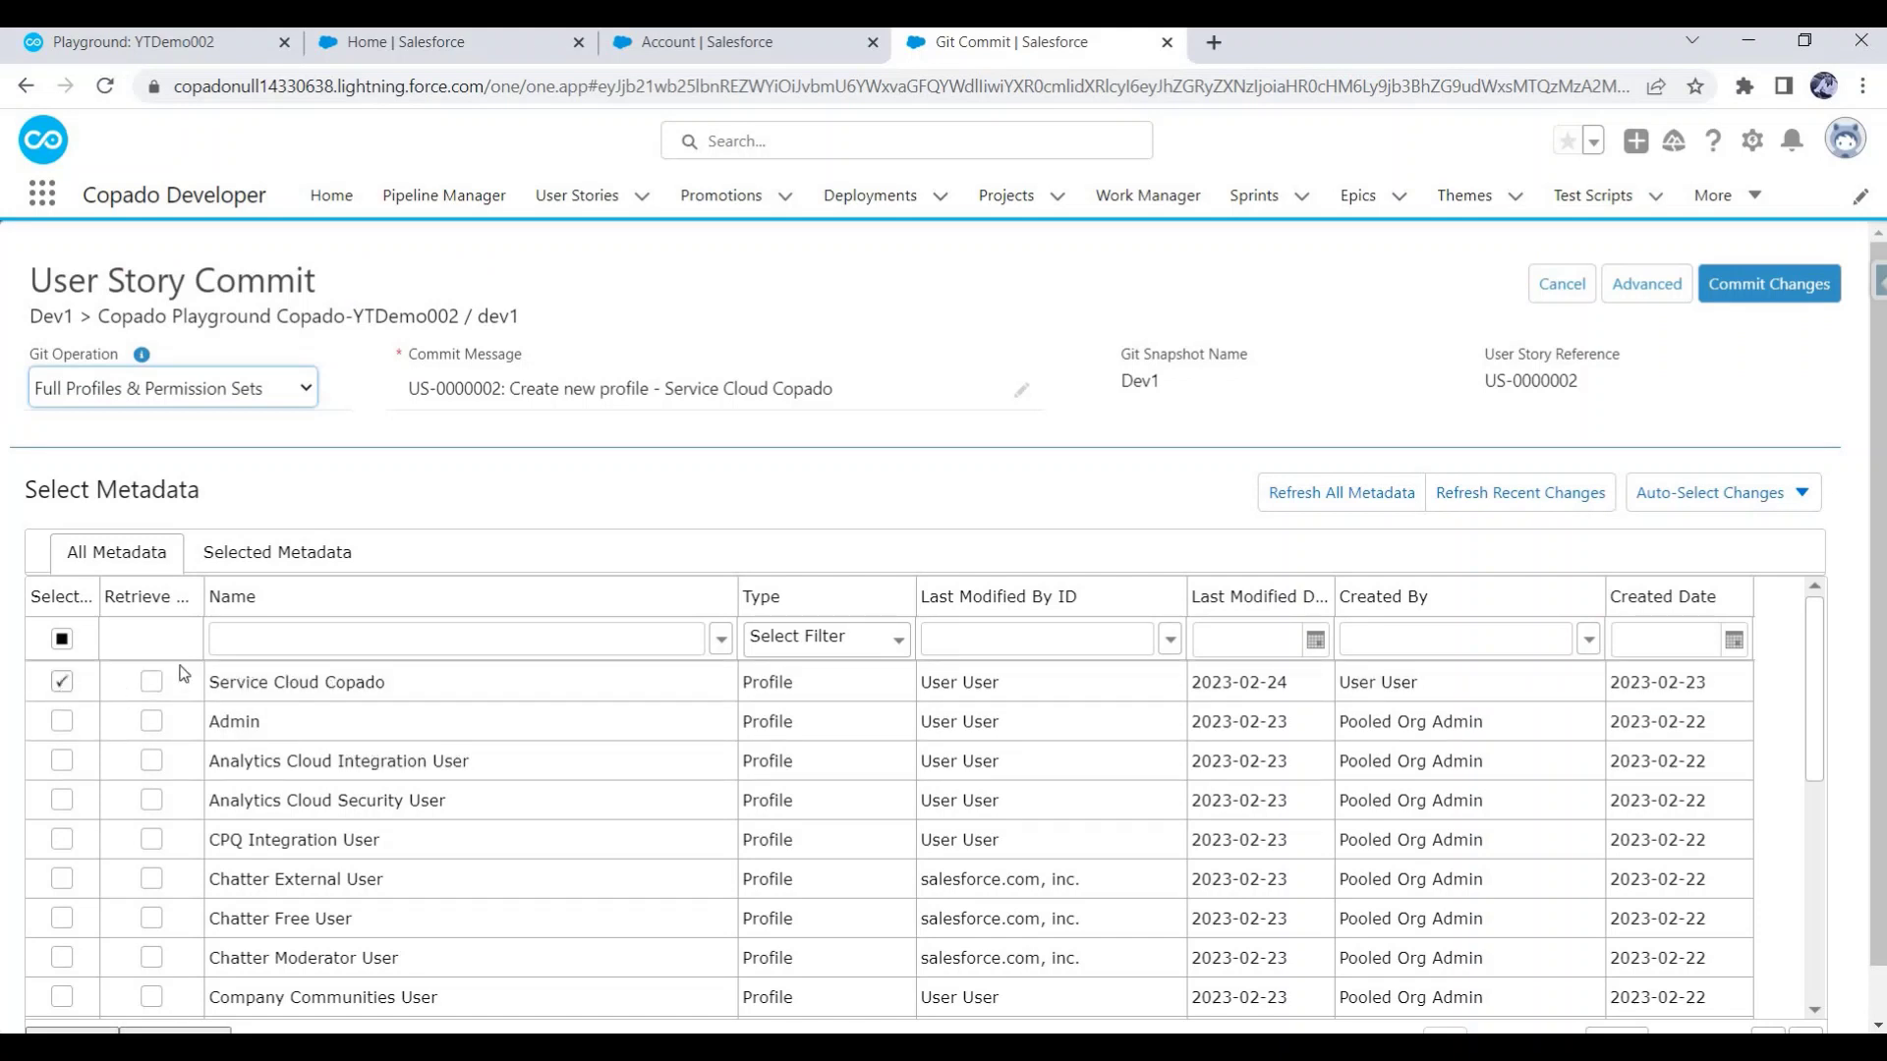
left_click(1718, 293)
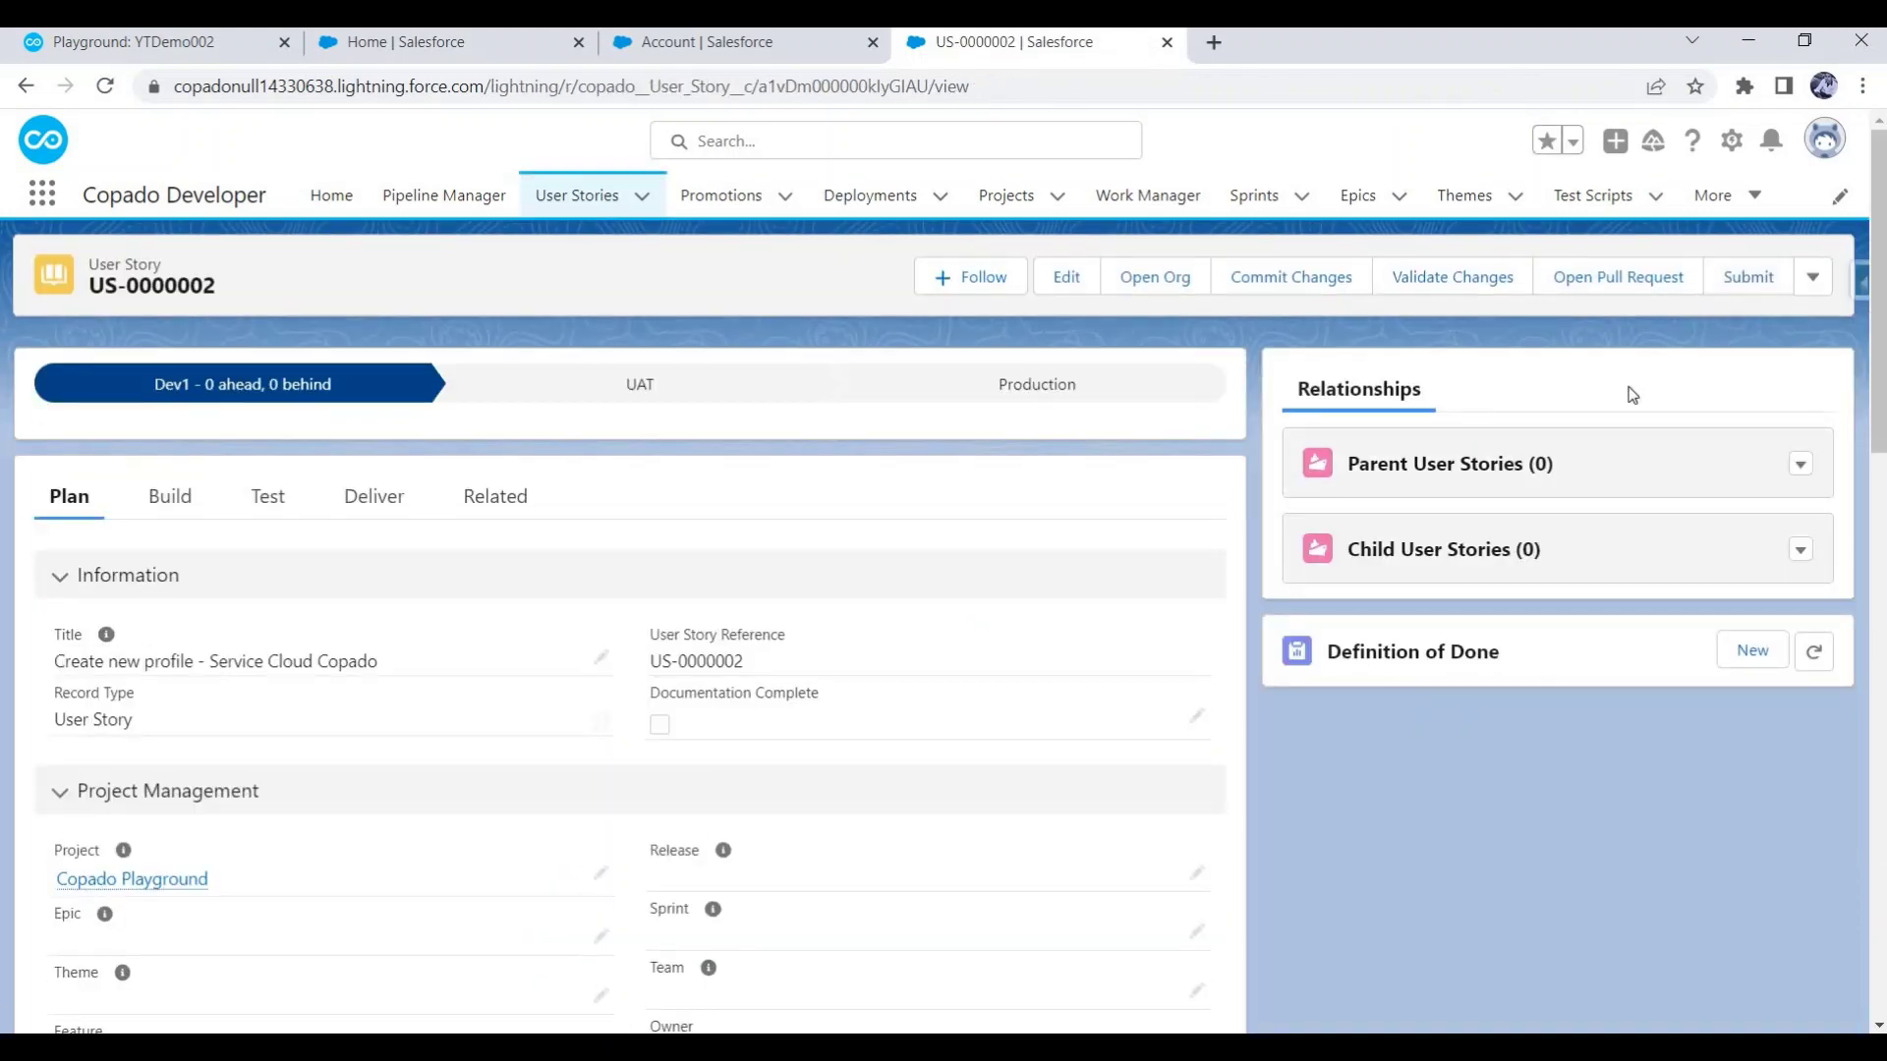
Open the user story's feature/US-0000002 branch on GitHub from its build details and open the profile commit.
left_click(157, 507)
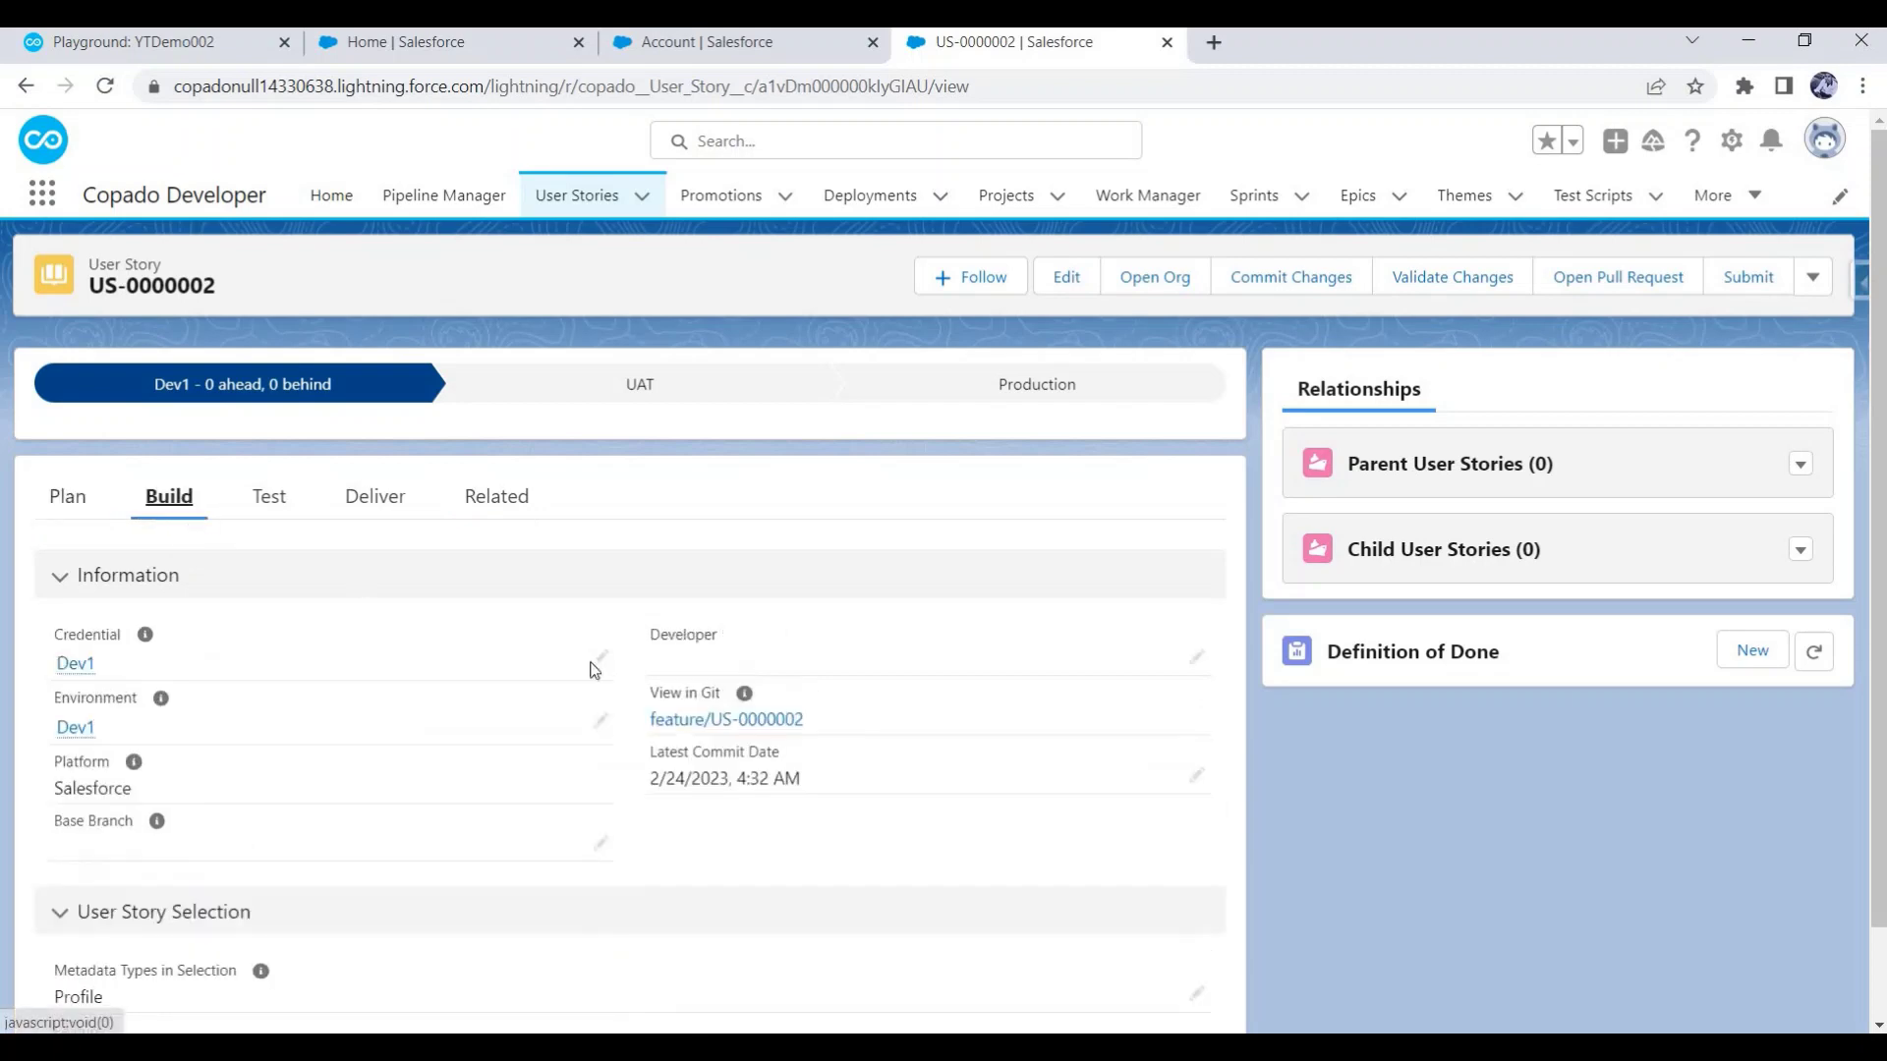
left_click(764, 733)
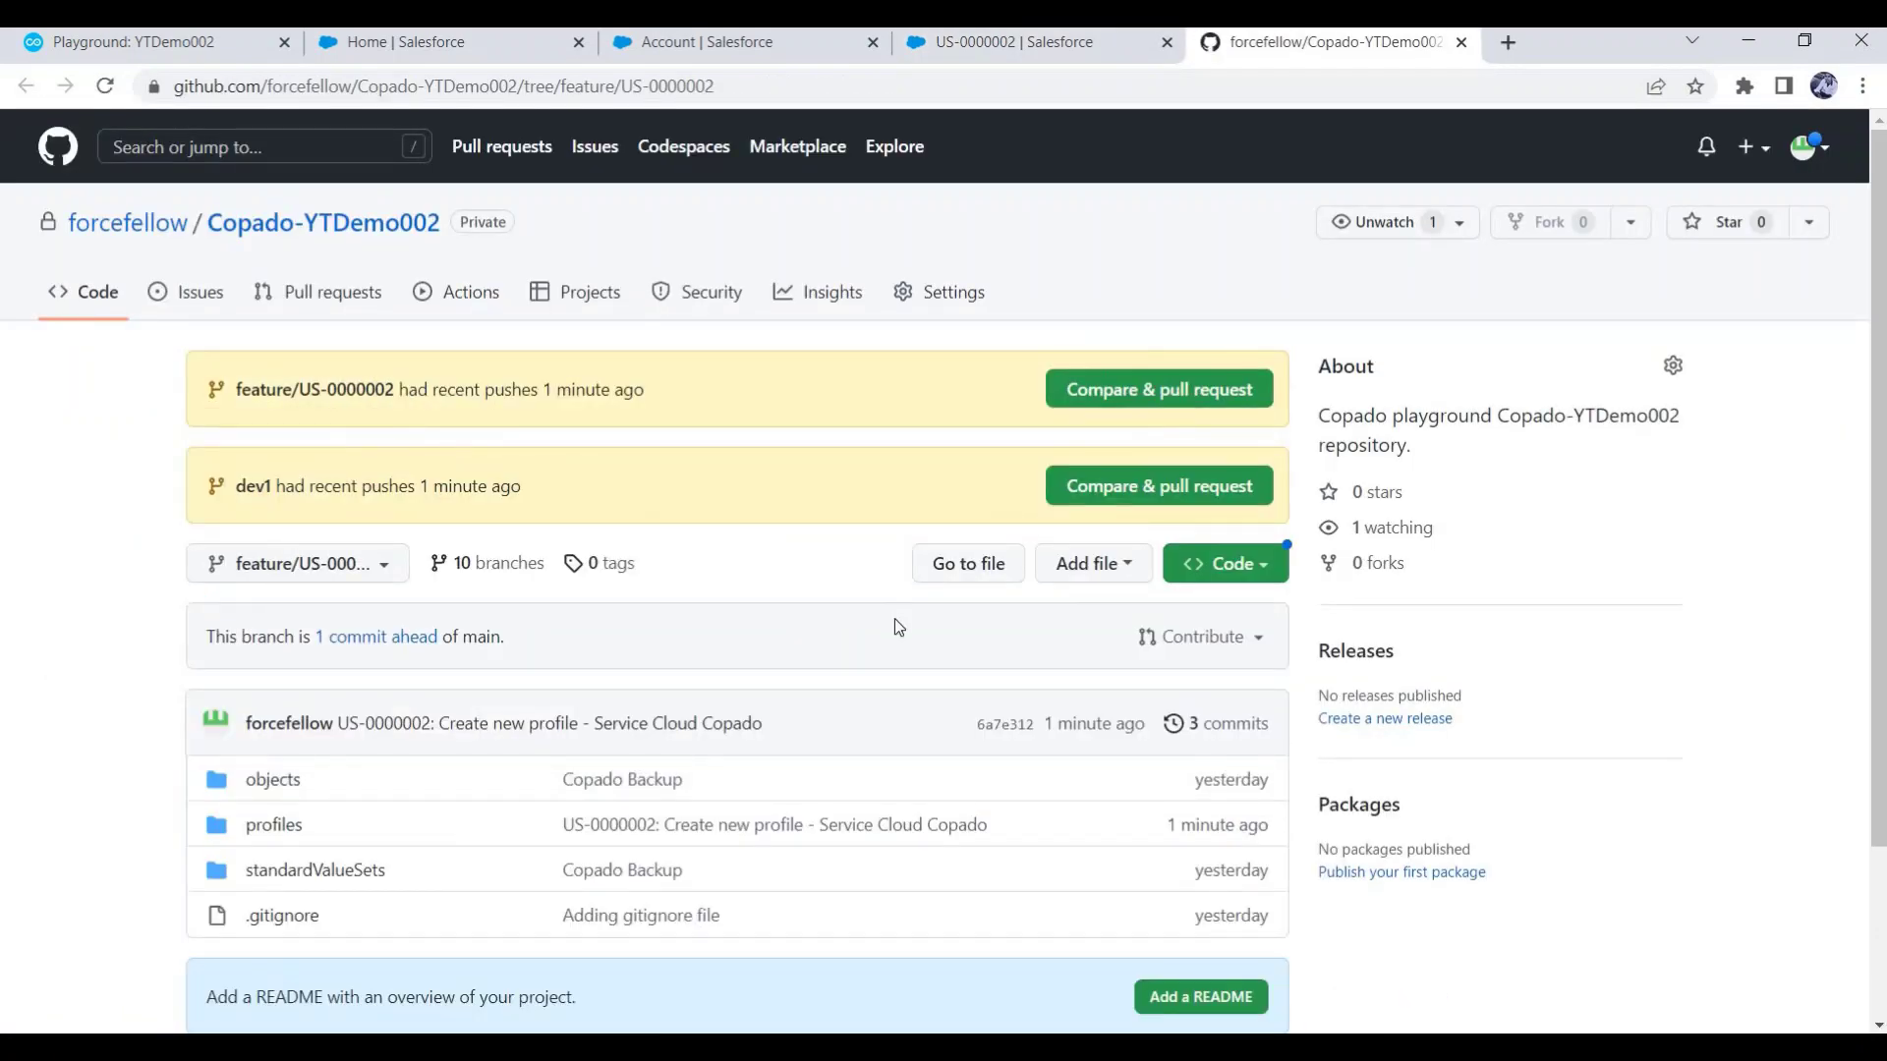
scroll(894, 622, "down", 1)
left_click(1002, 601)
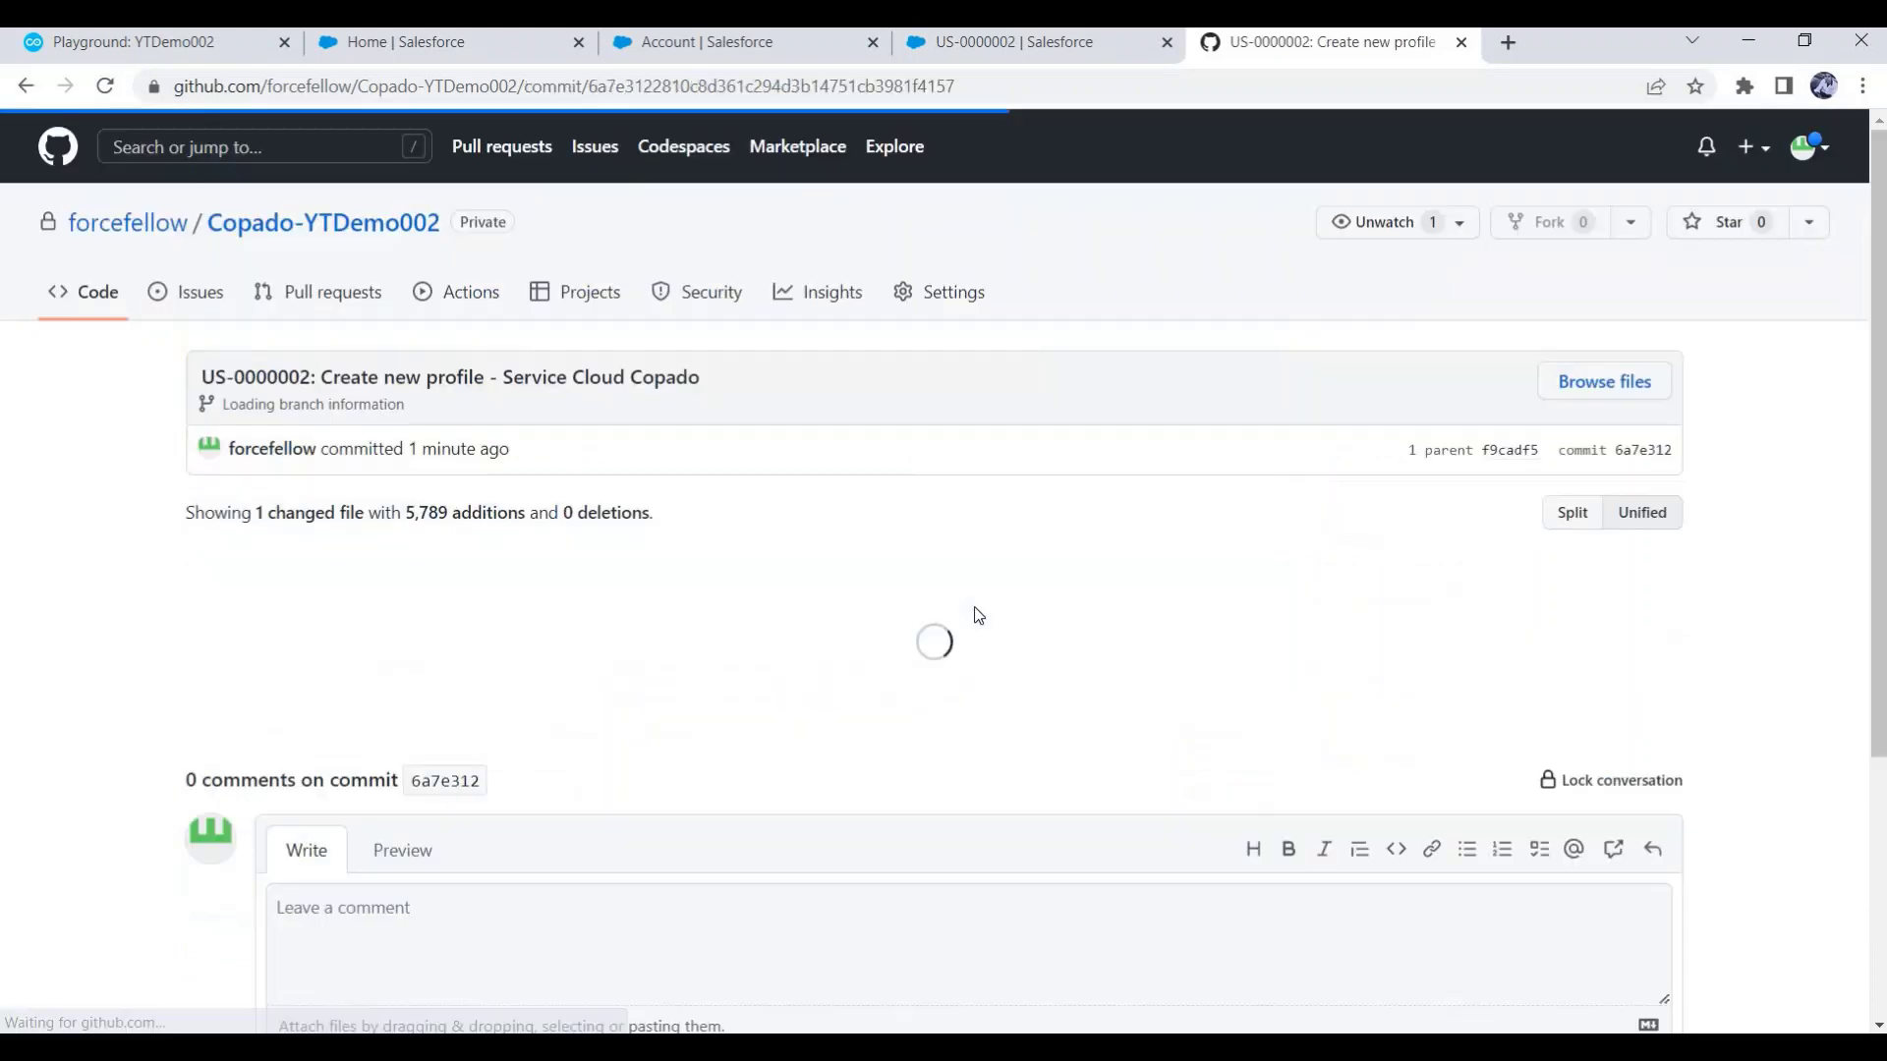
Load the commit's diff and examine the application visibilities and field permissions in the Service Cloud Copado profile file.
left_click(930, 675)
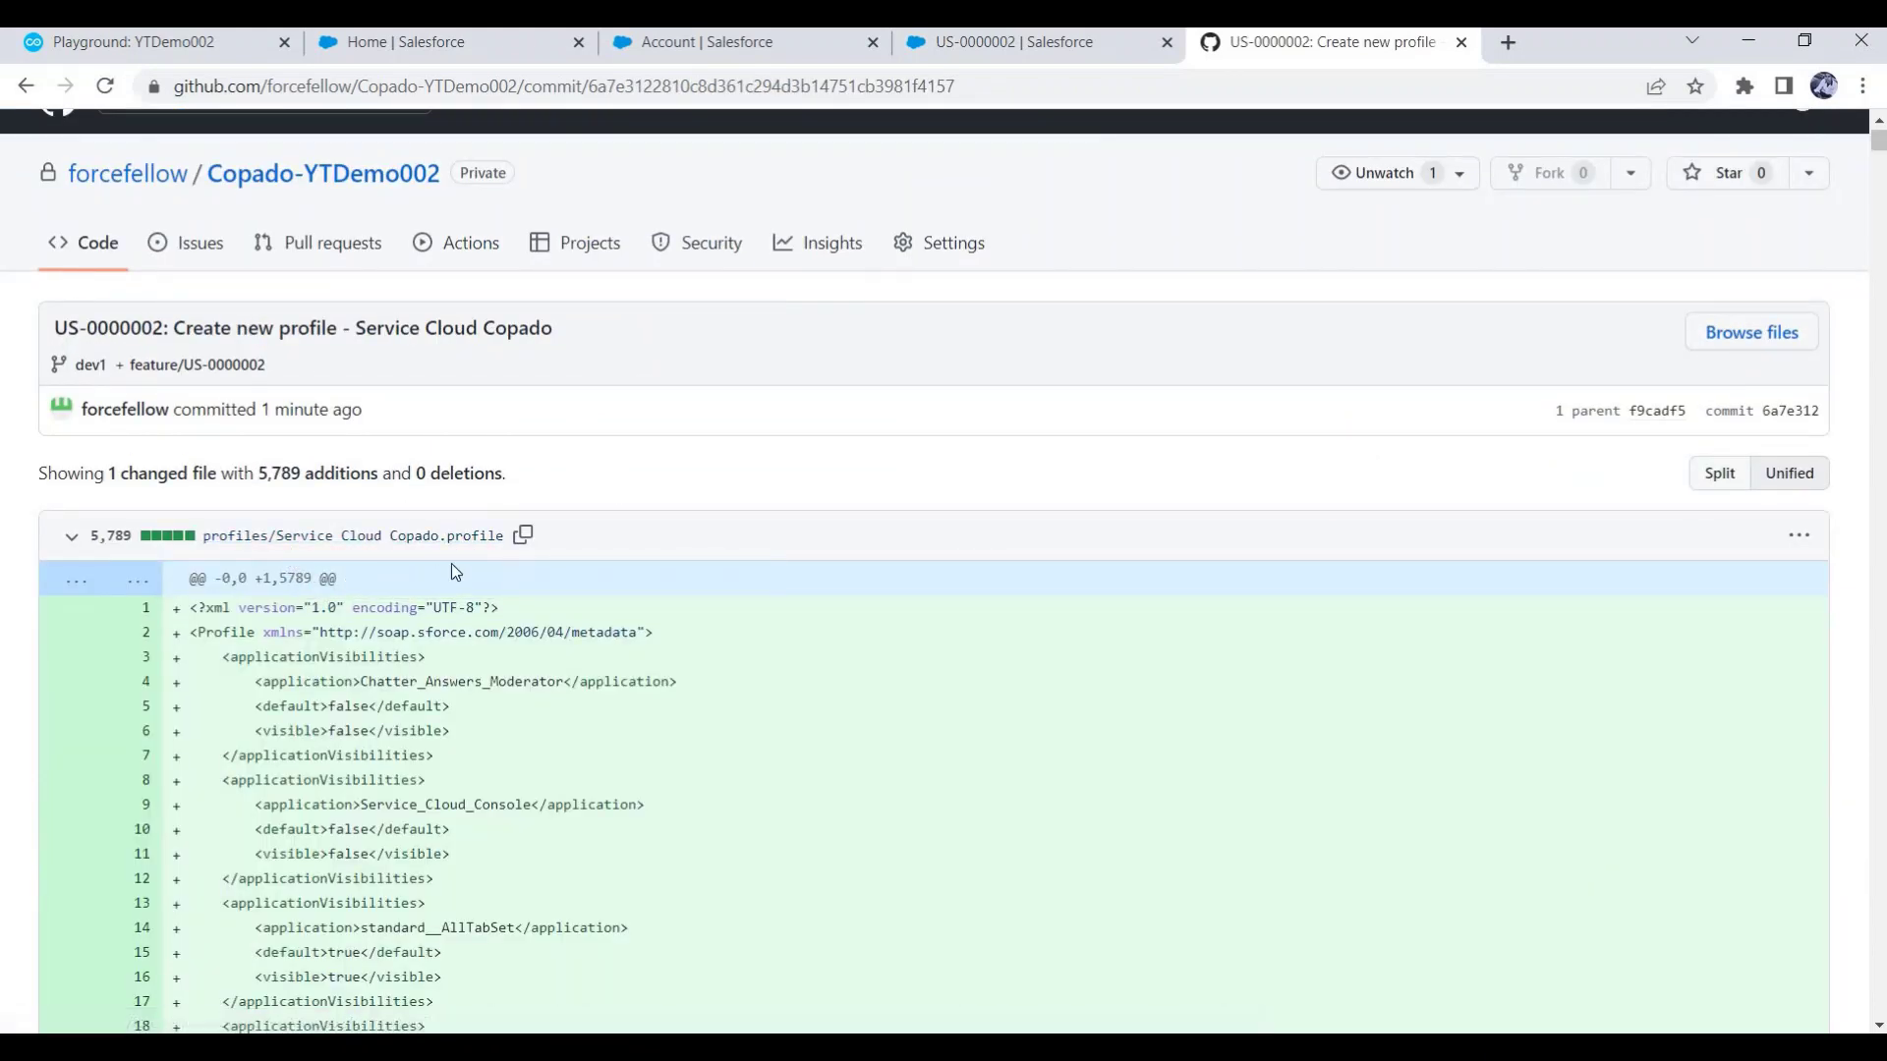
scroll(362, 568, "down", 1)
left_click_drag(361, 568, 425, 610)
scroll(450, 694, "down", 12)
scroll(450, 694, "down", 20)
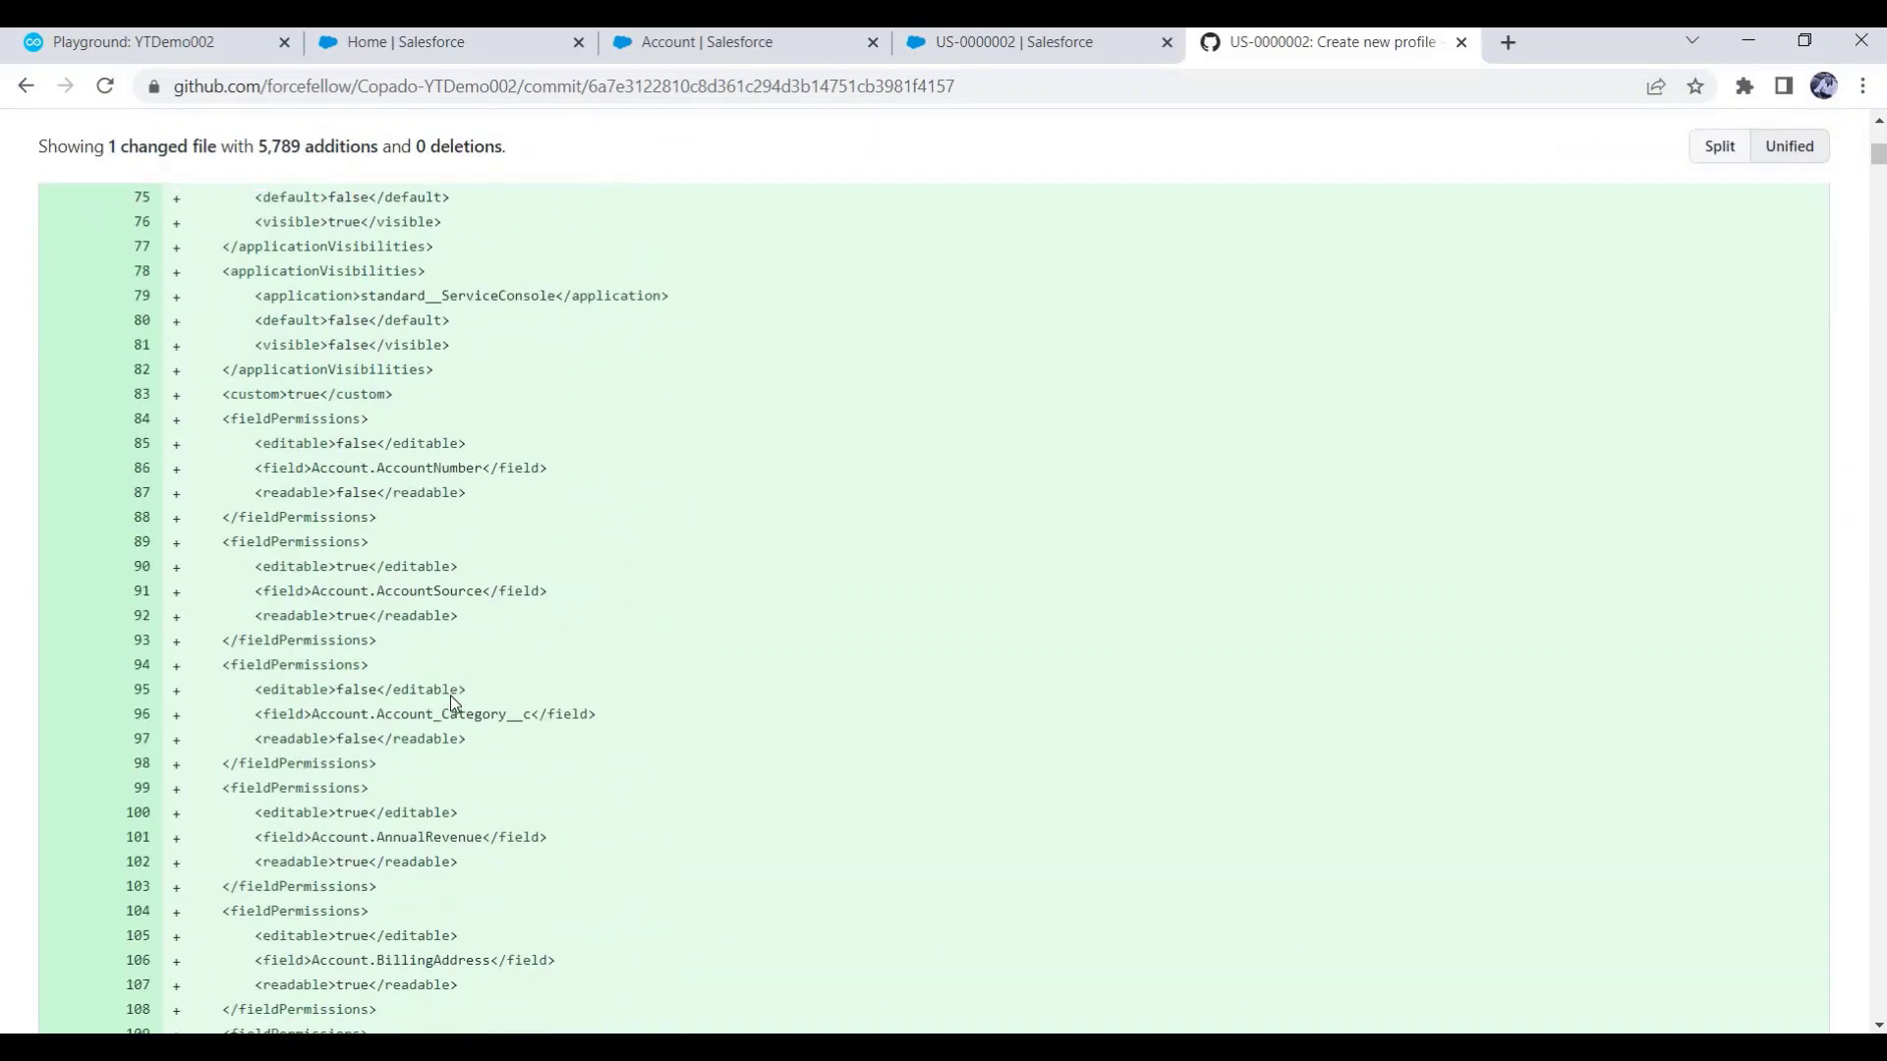
Return to user story US-0000002 and enable Promote and Deploy in its delivery details, saving the change.
scroll(438, 695, "down", 10)
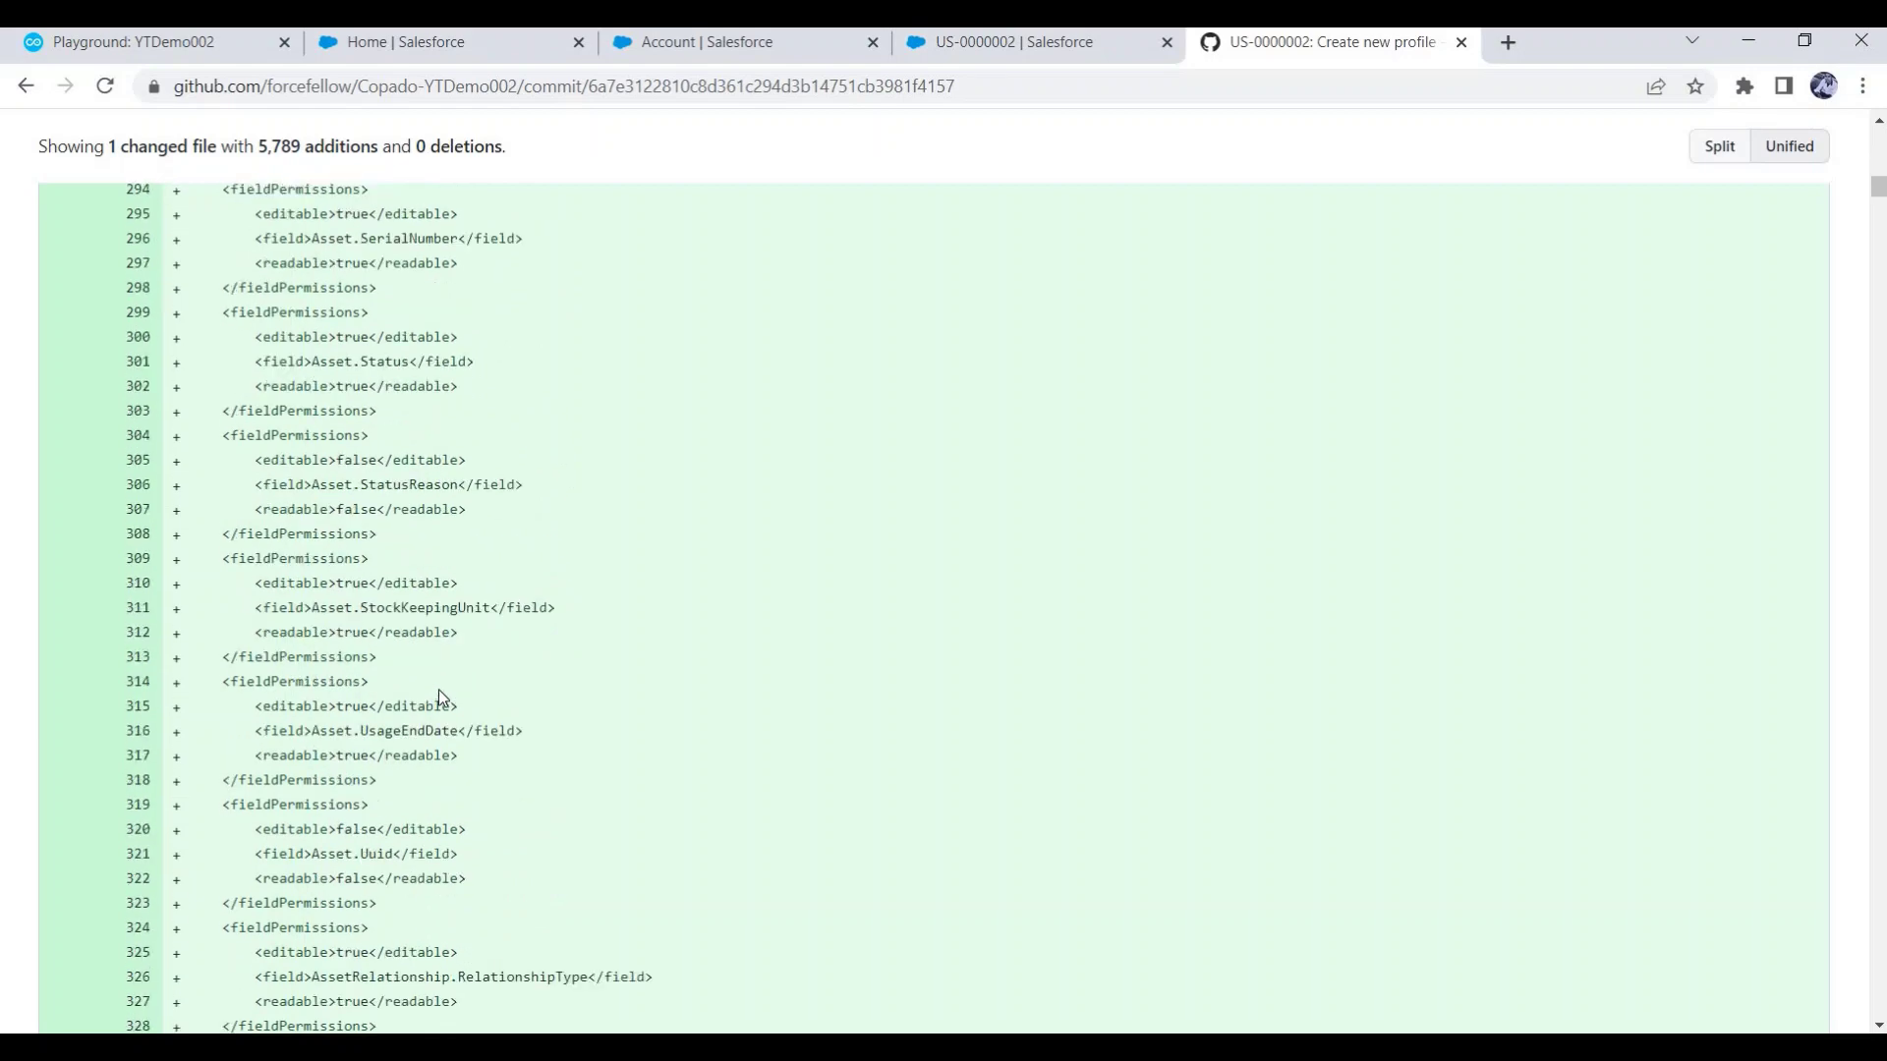
left_click(1022, 41)
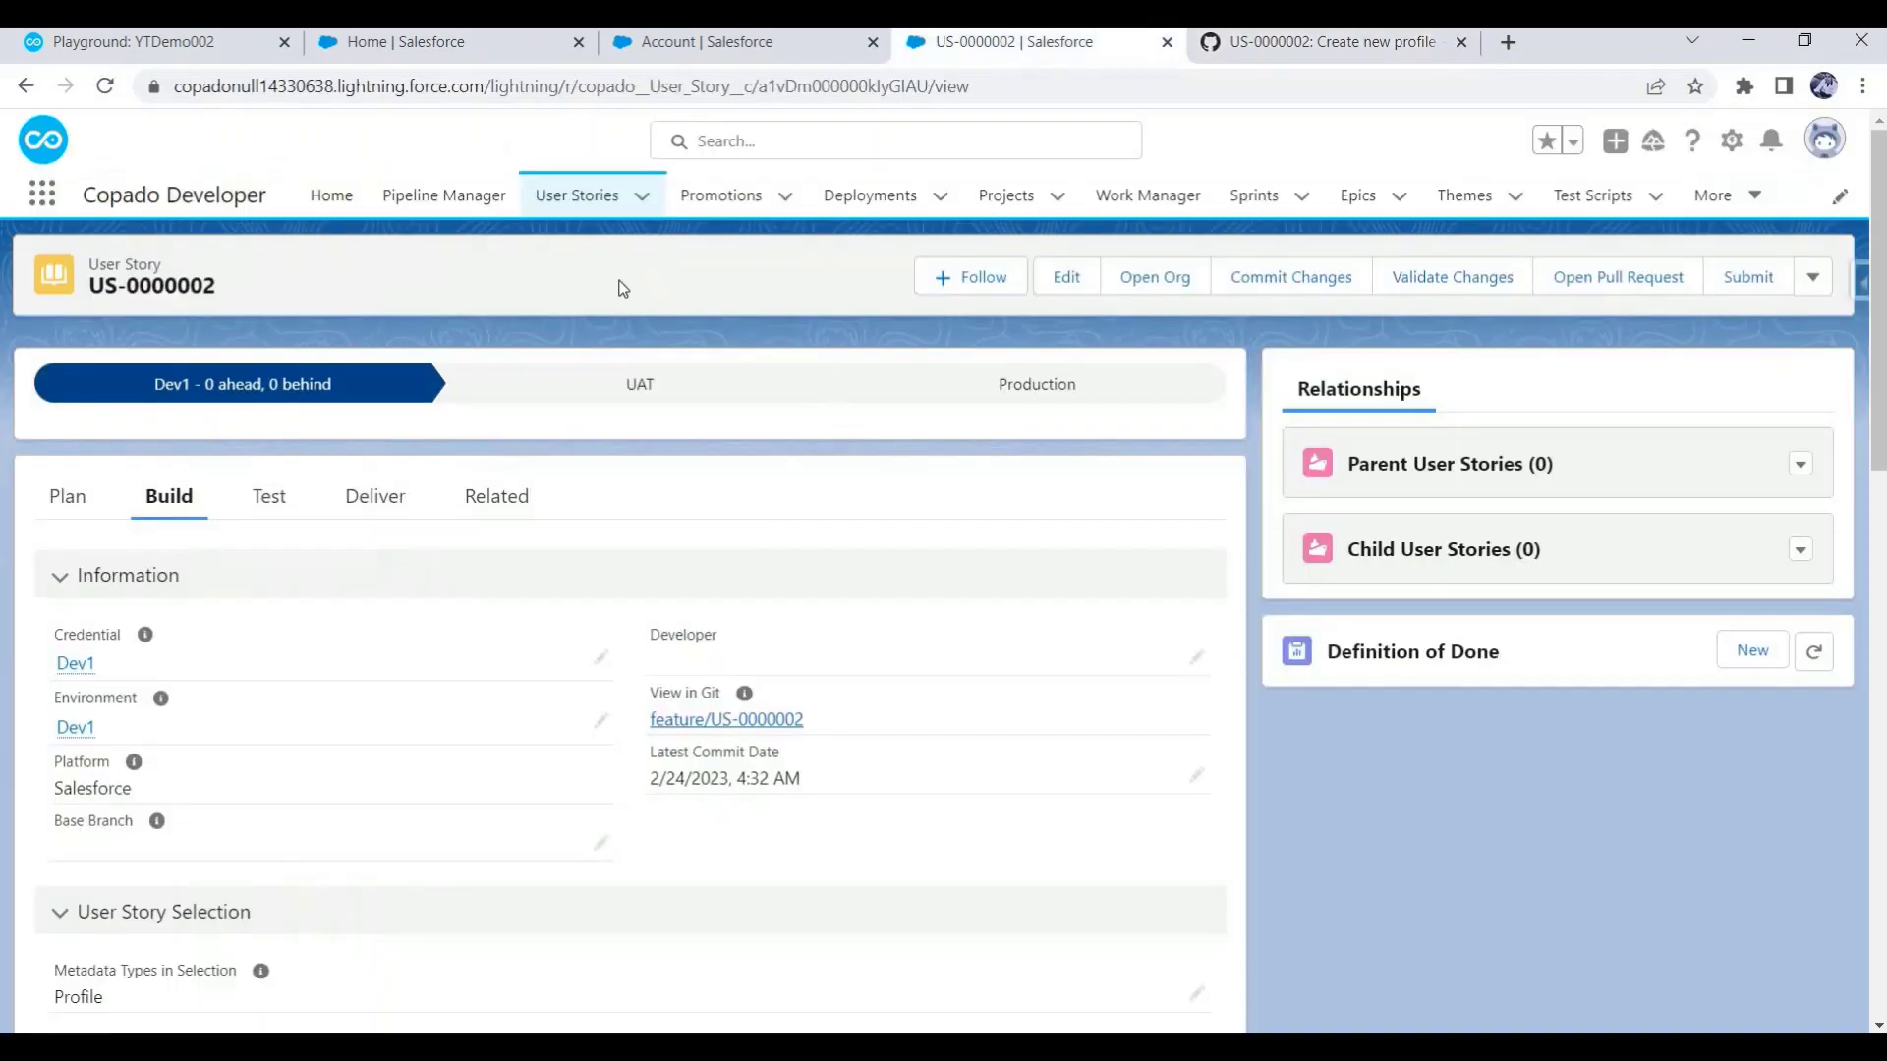
left_click(393, 496)
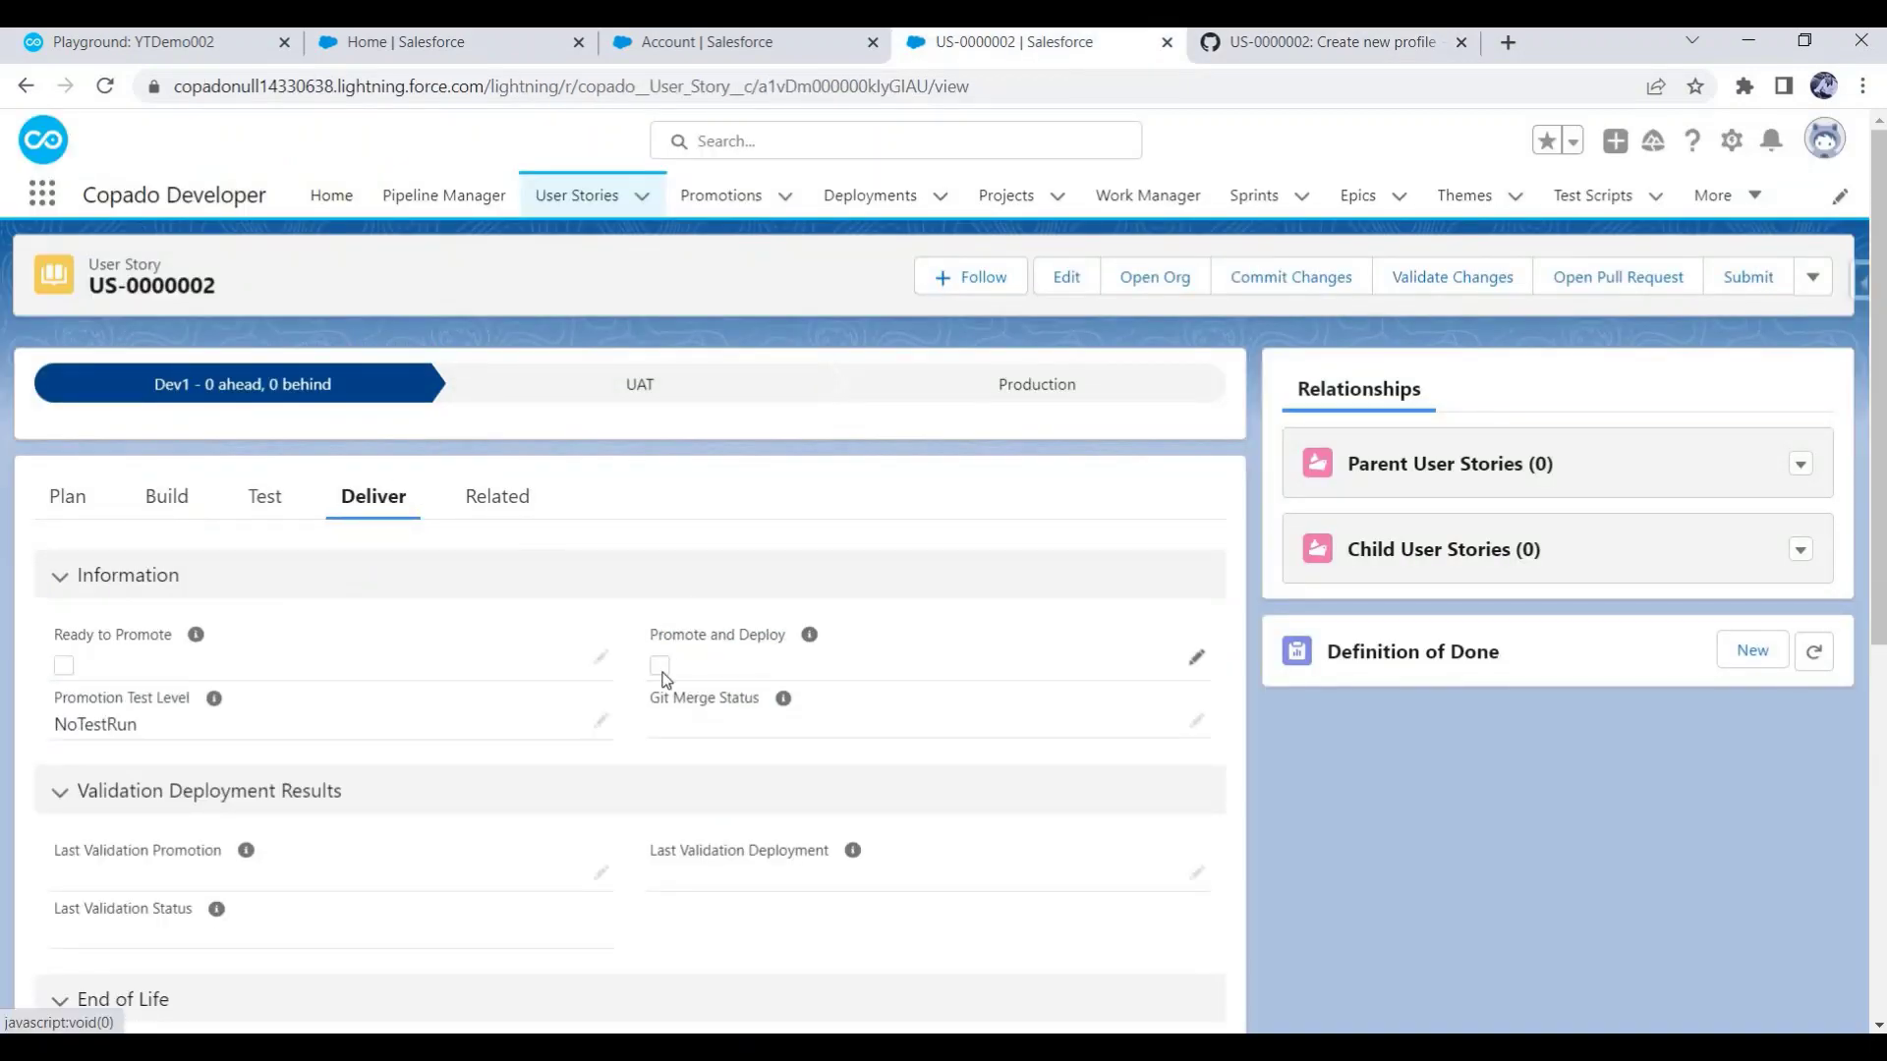
left_click(660, 668)
left_click(659, 669)
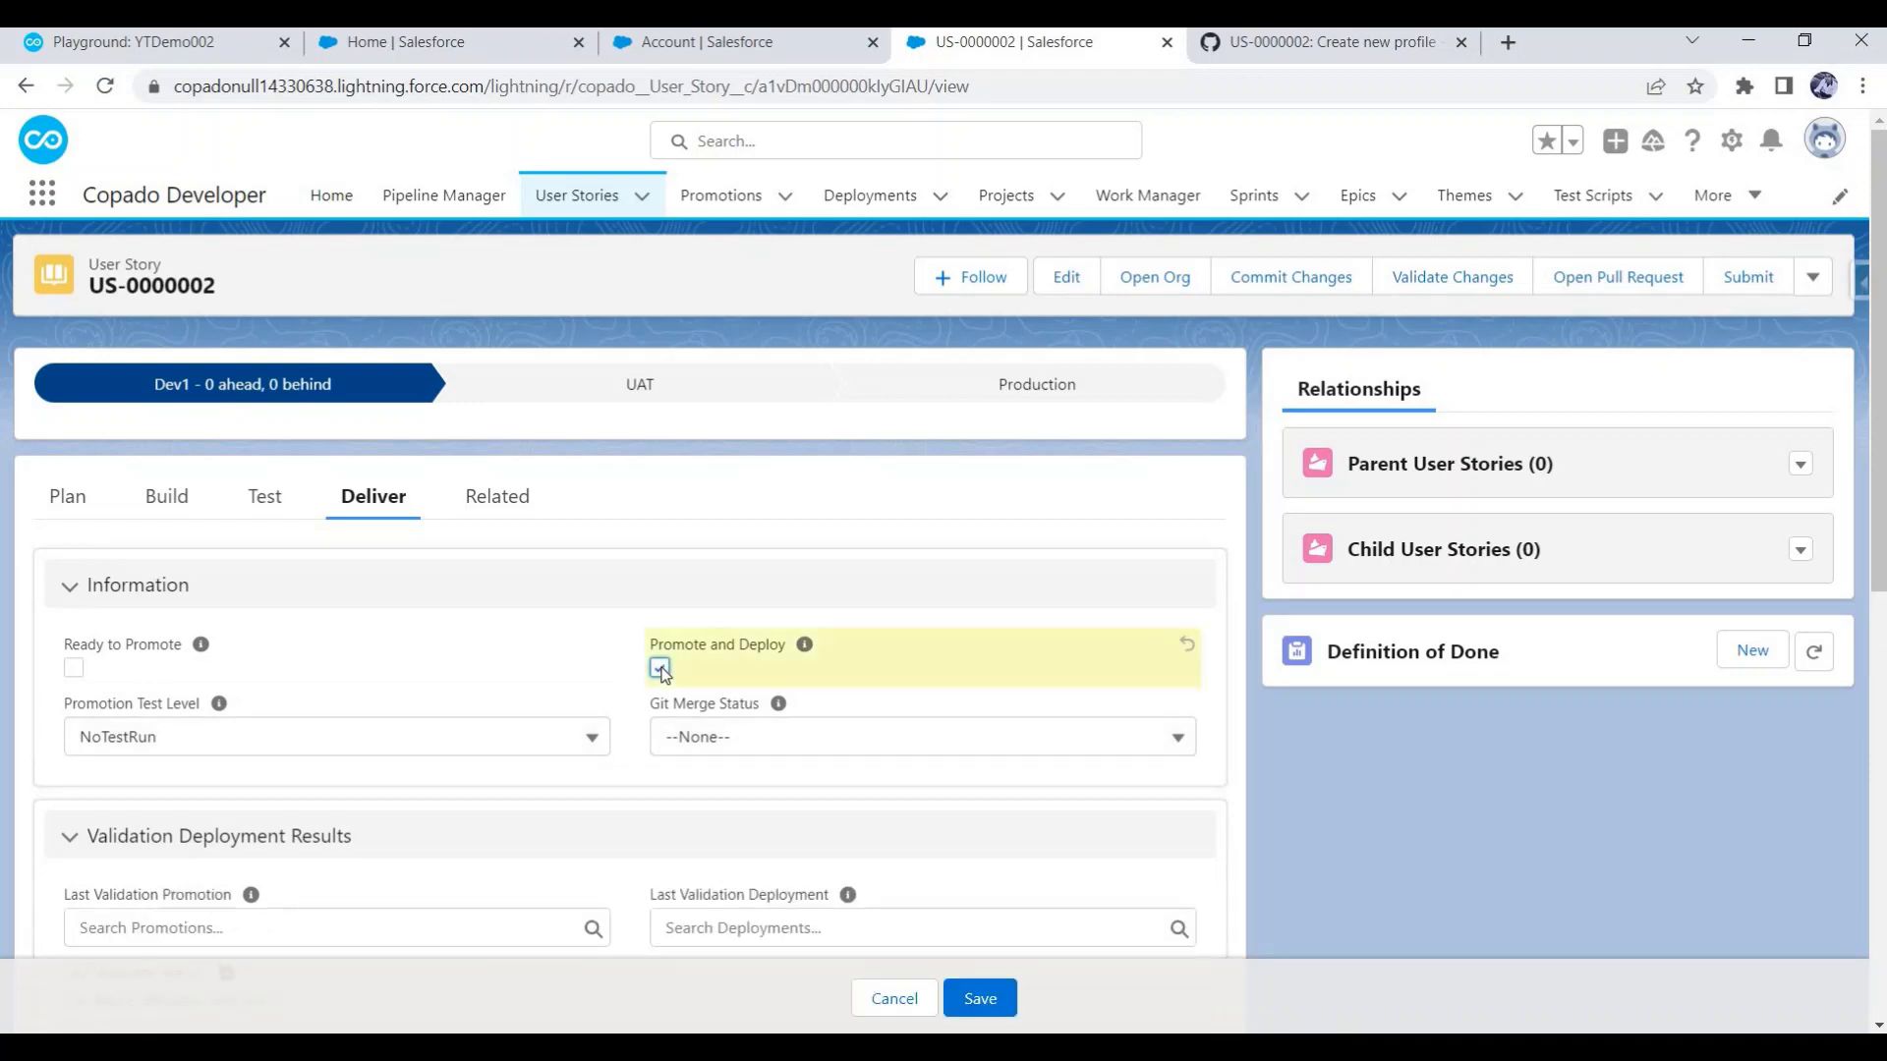
left_click(980, 998)
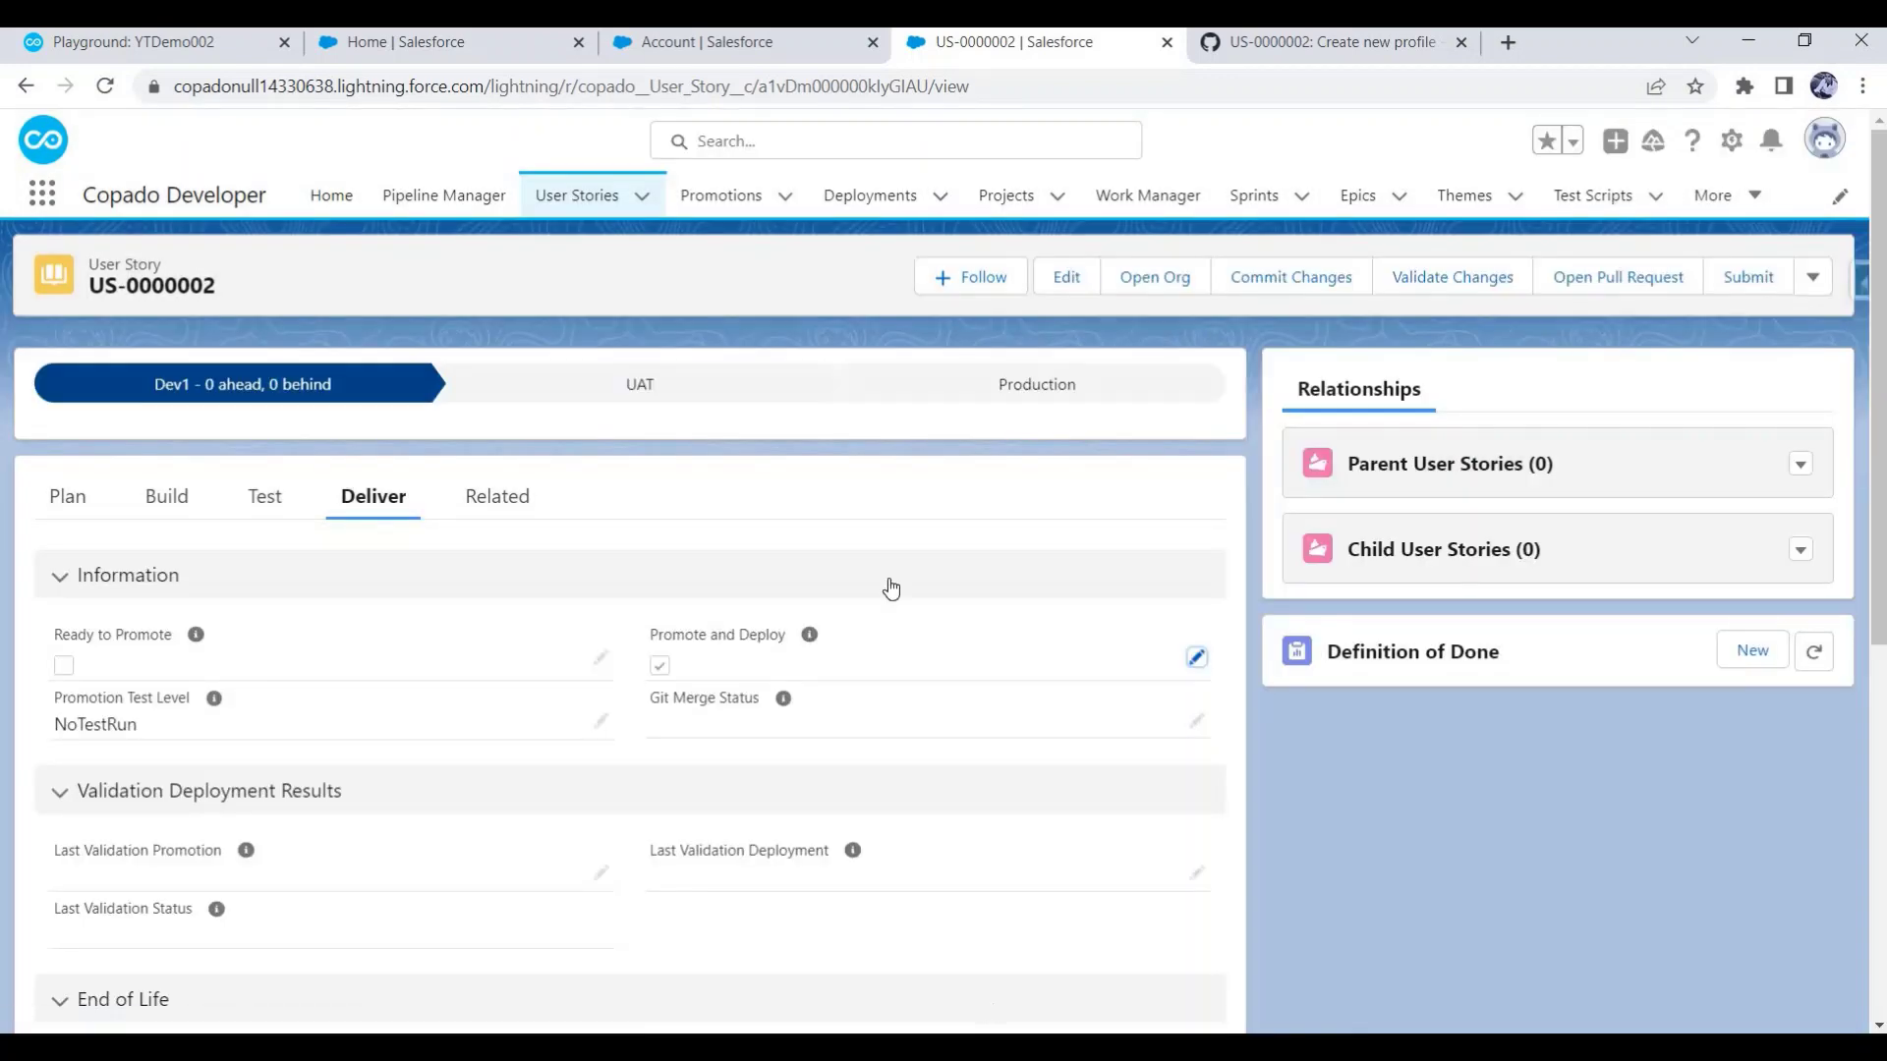
List all deployments and open the US-0000002 to UAT deployment to check its status.
left_click(870, 197)
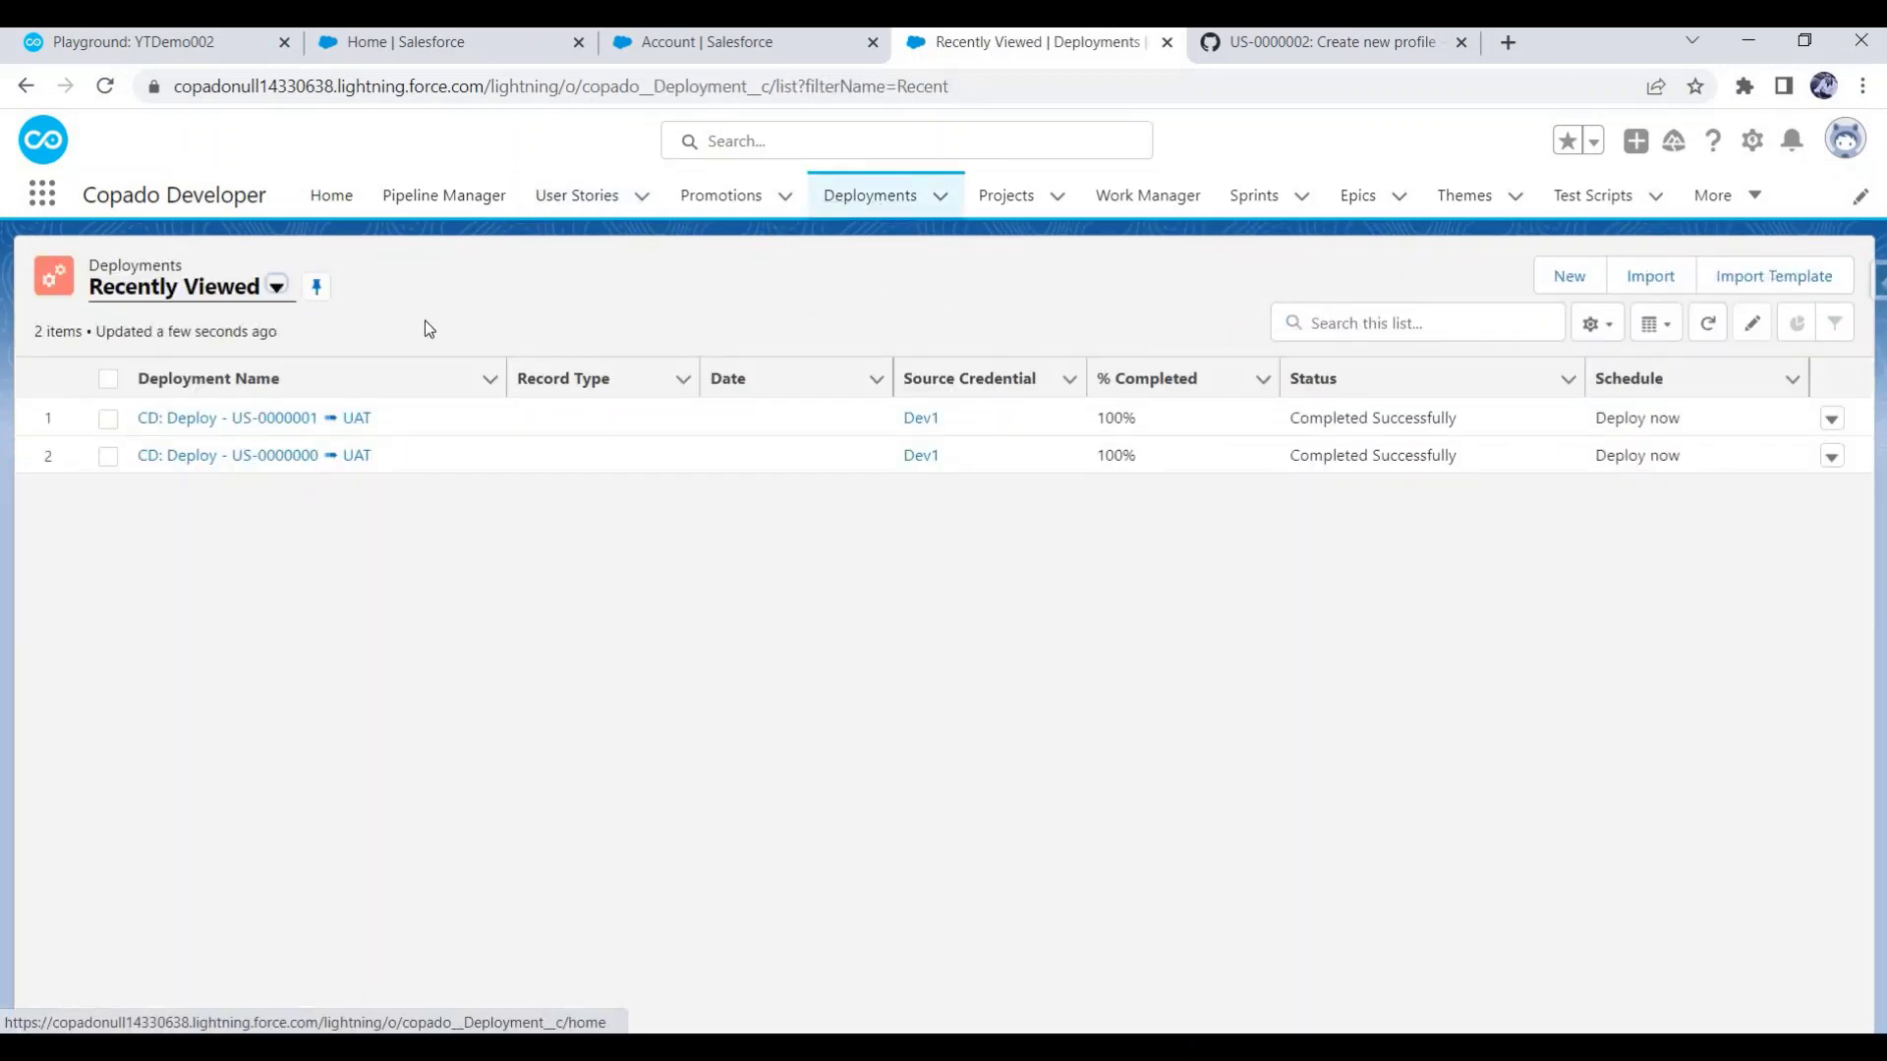
left_click(276, 287)
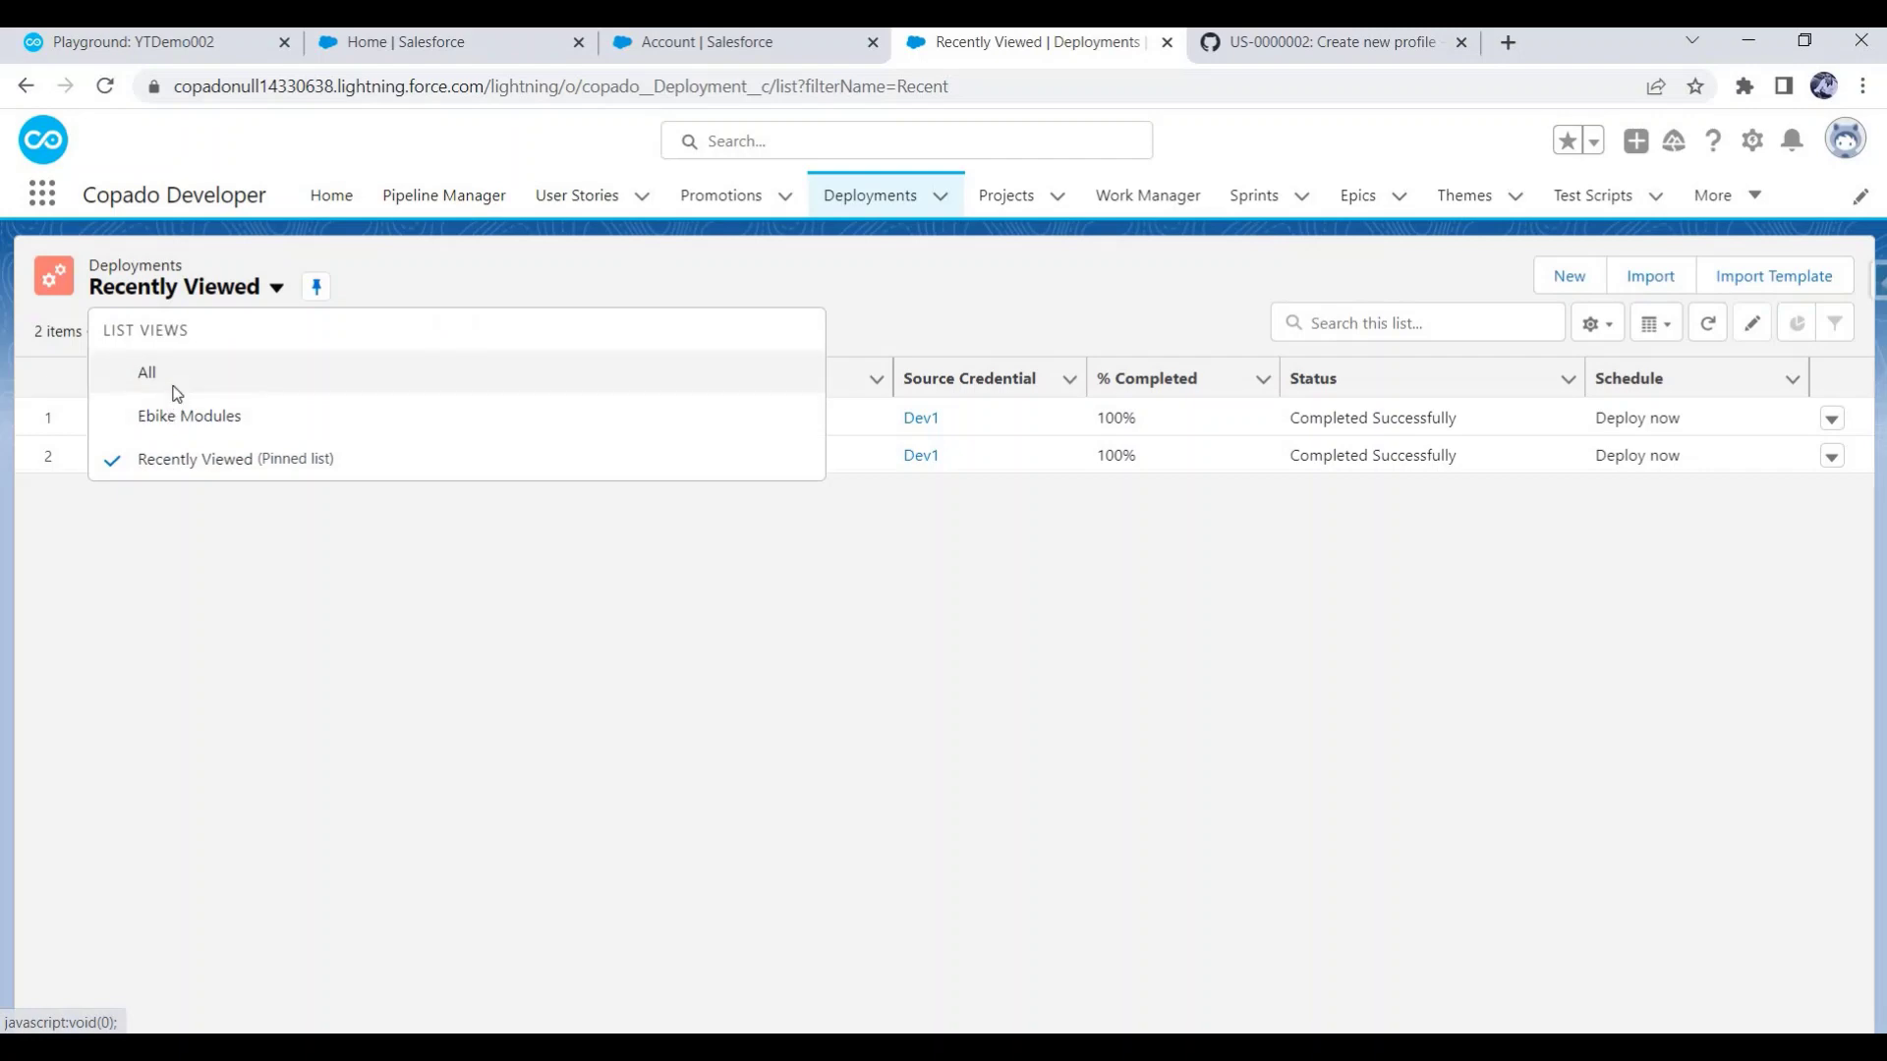
left_click(172, 381)
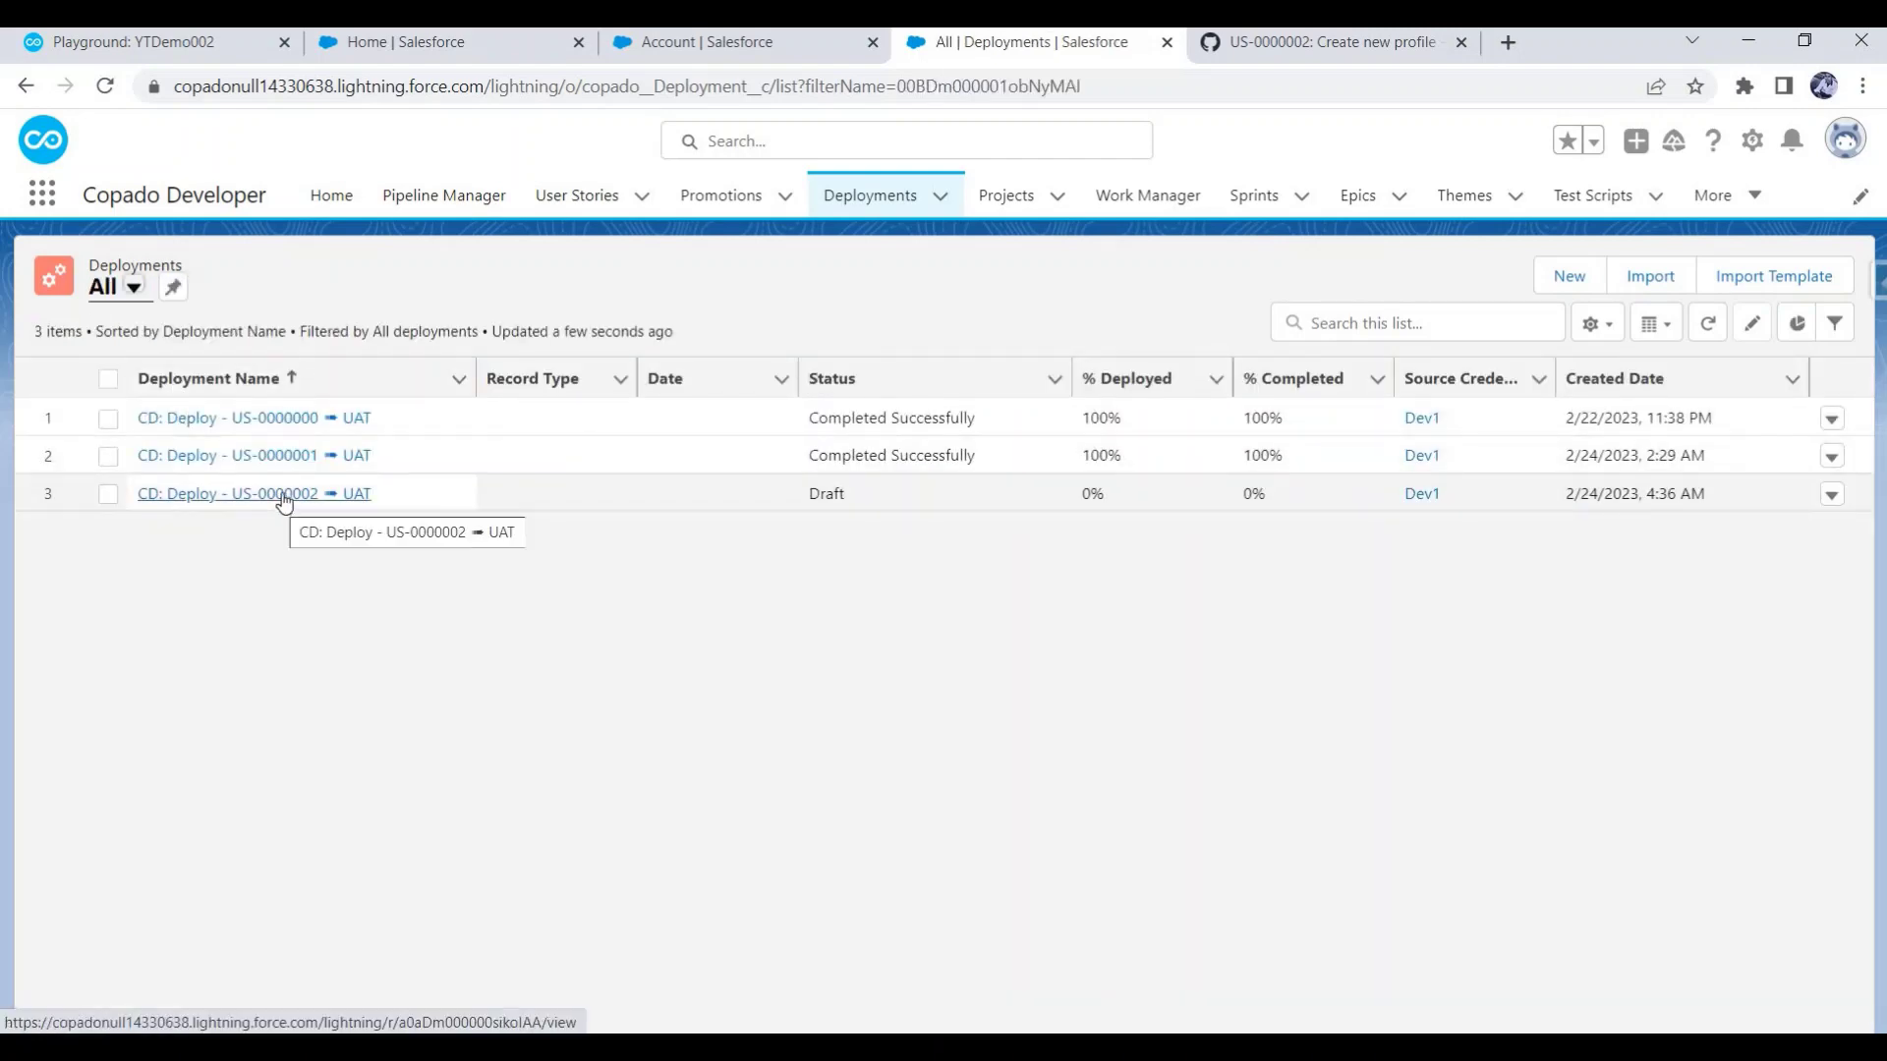
left_click(279, 496)
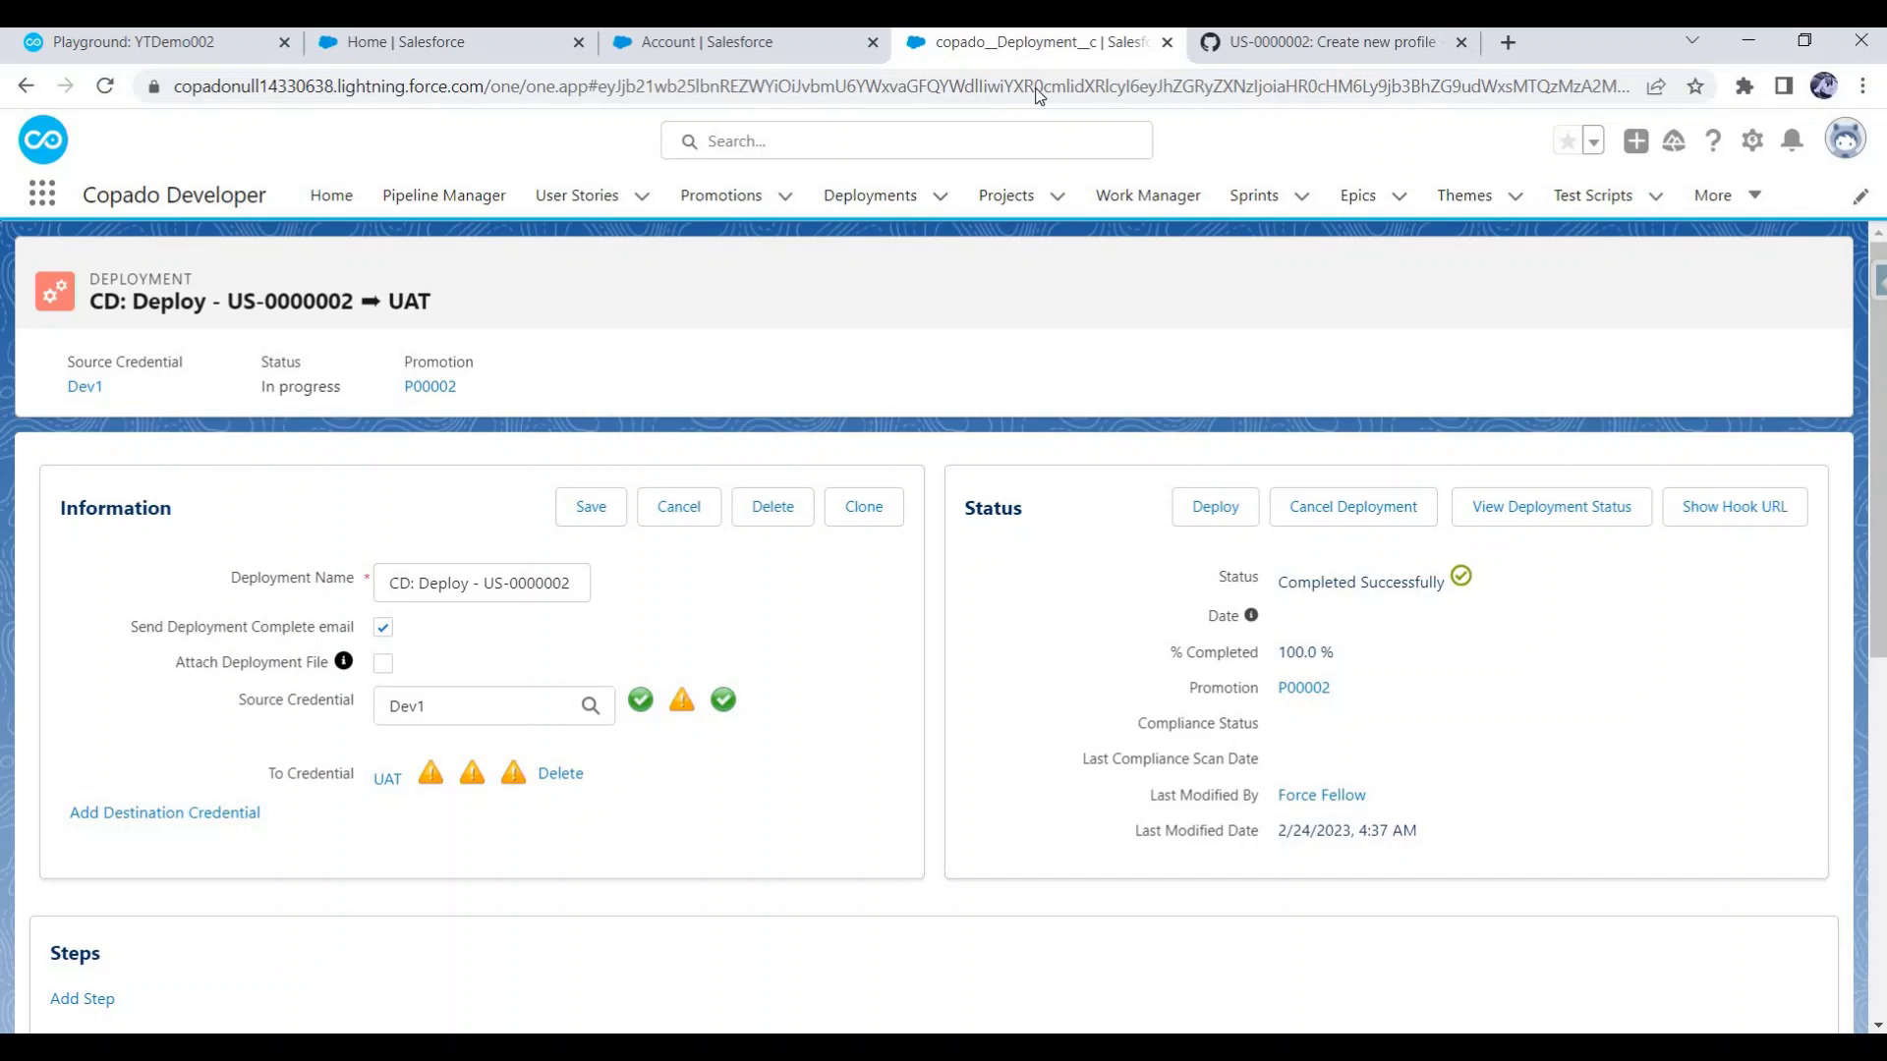
Find the profiles in the UAT org's Setup and open the Service Cloud Copado profile to verify its deployment.
left_click(759, 51)
left_click(209, 208)
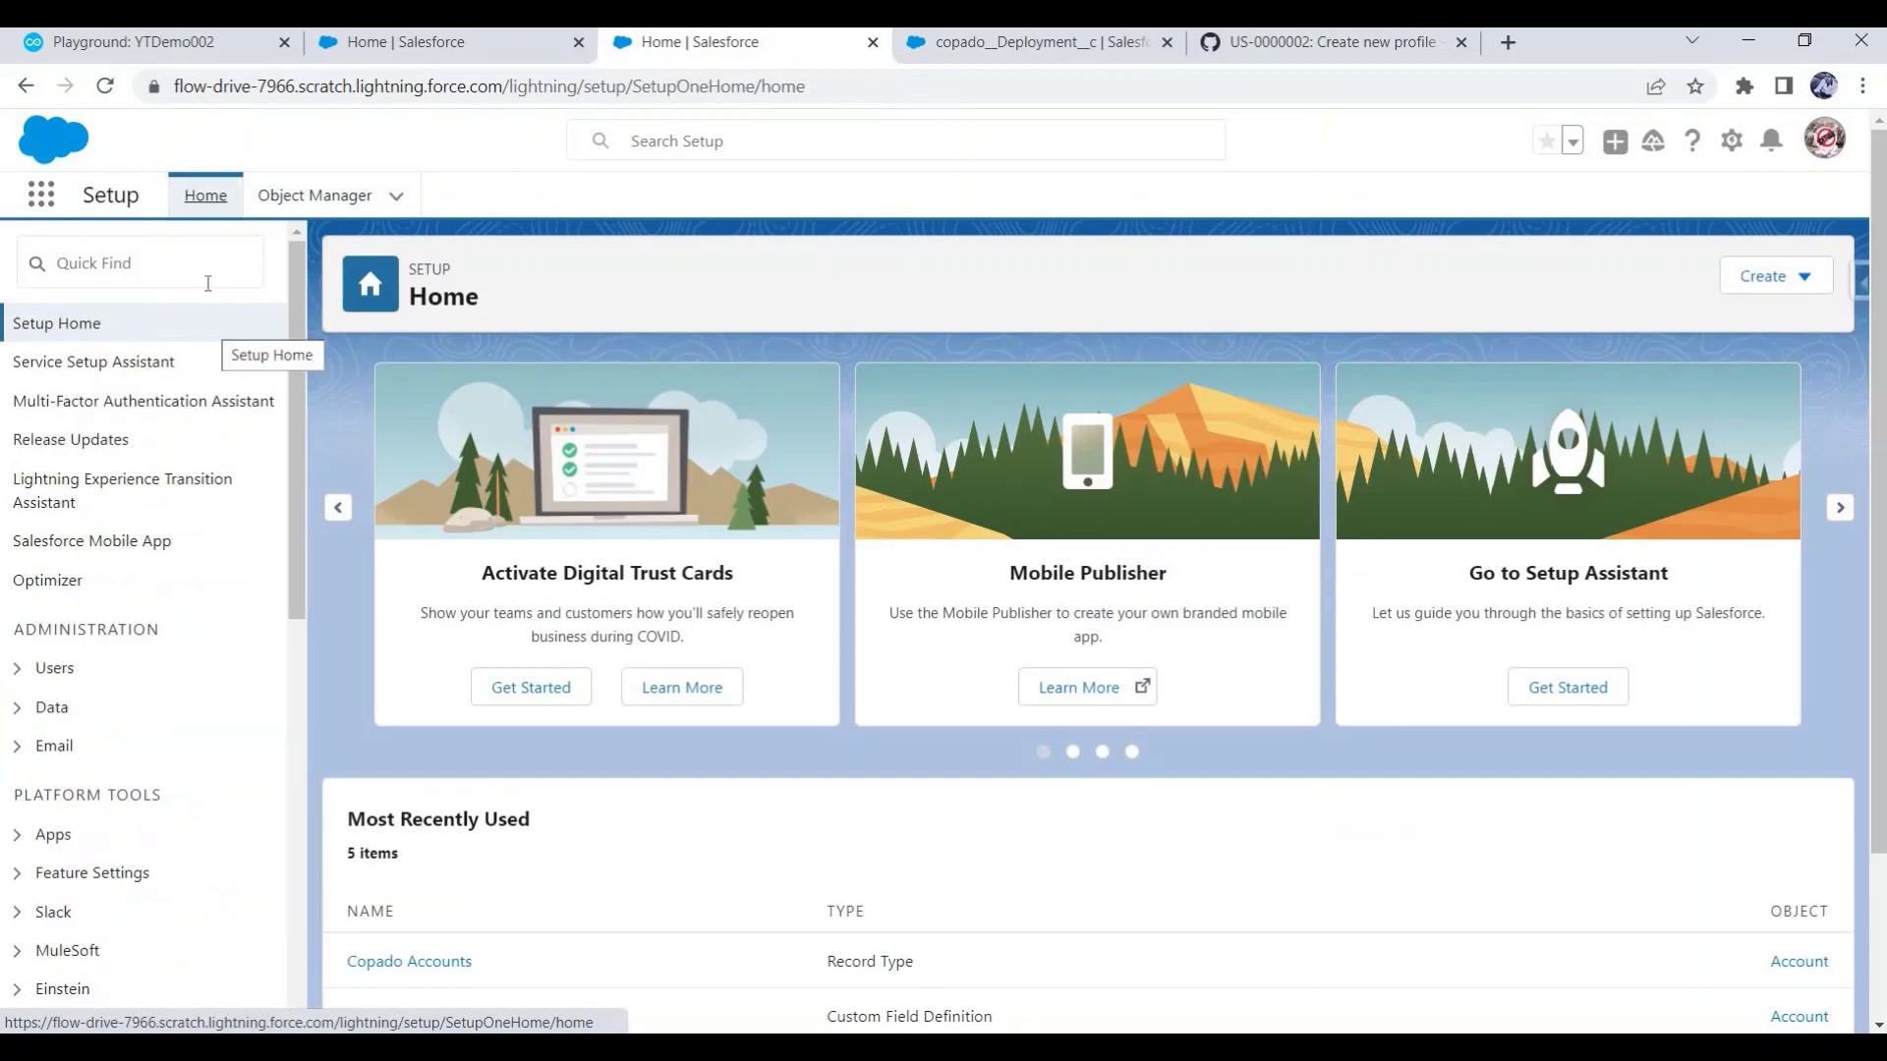
left_click(207, 277)
type("profile")
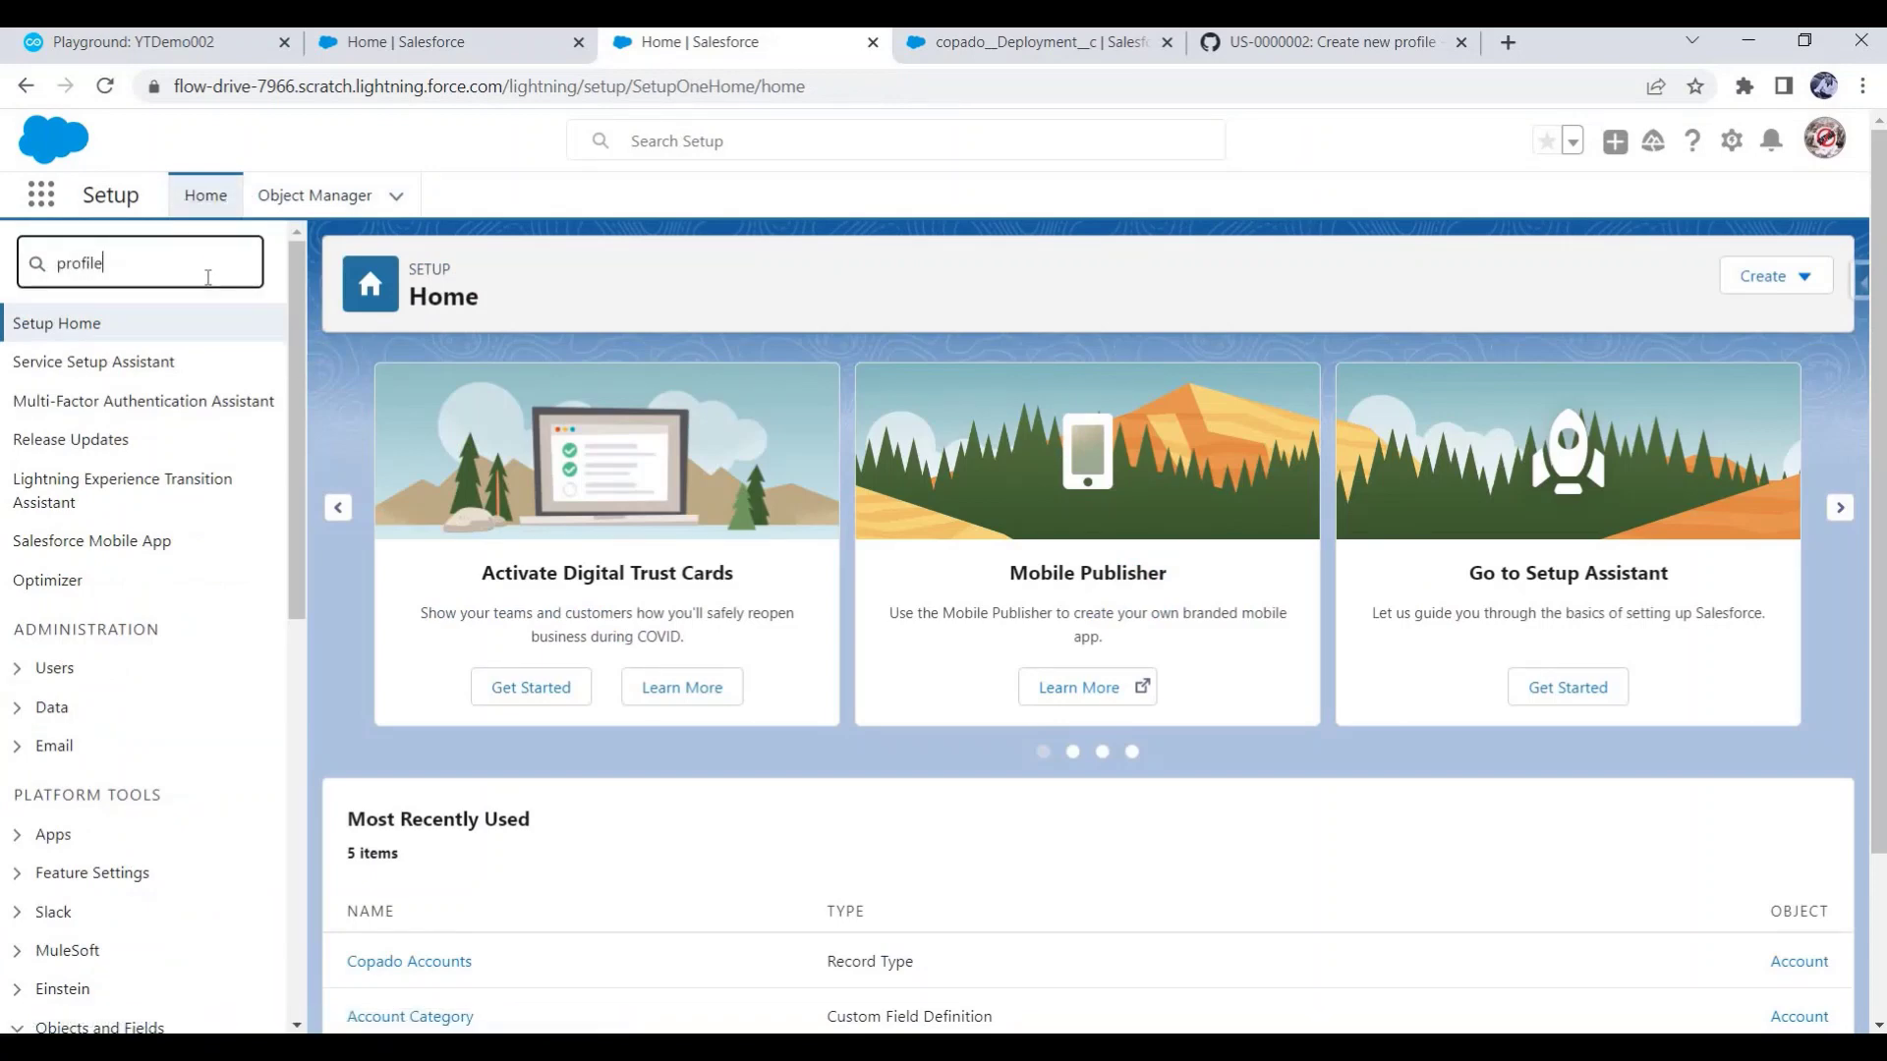
left_click(108, 380)
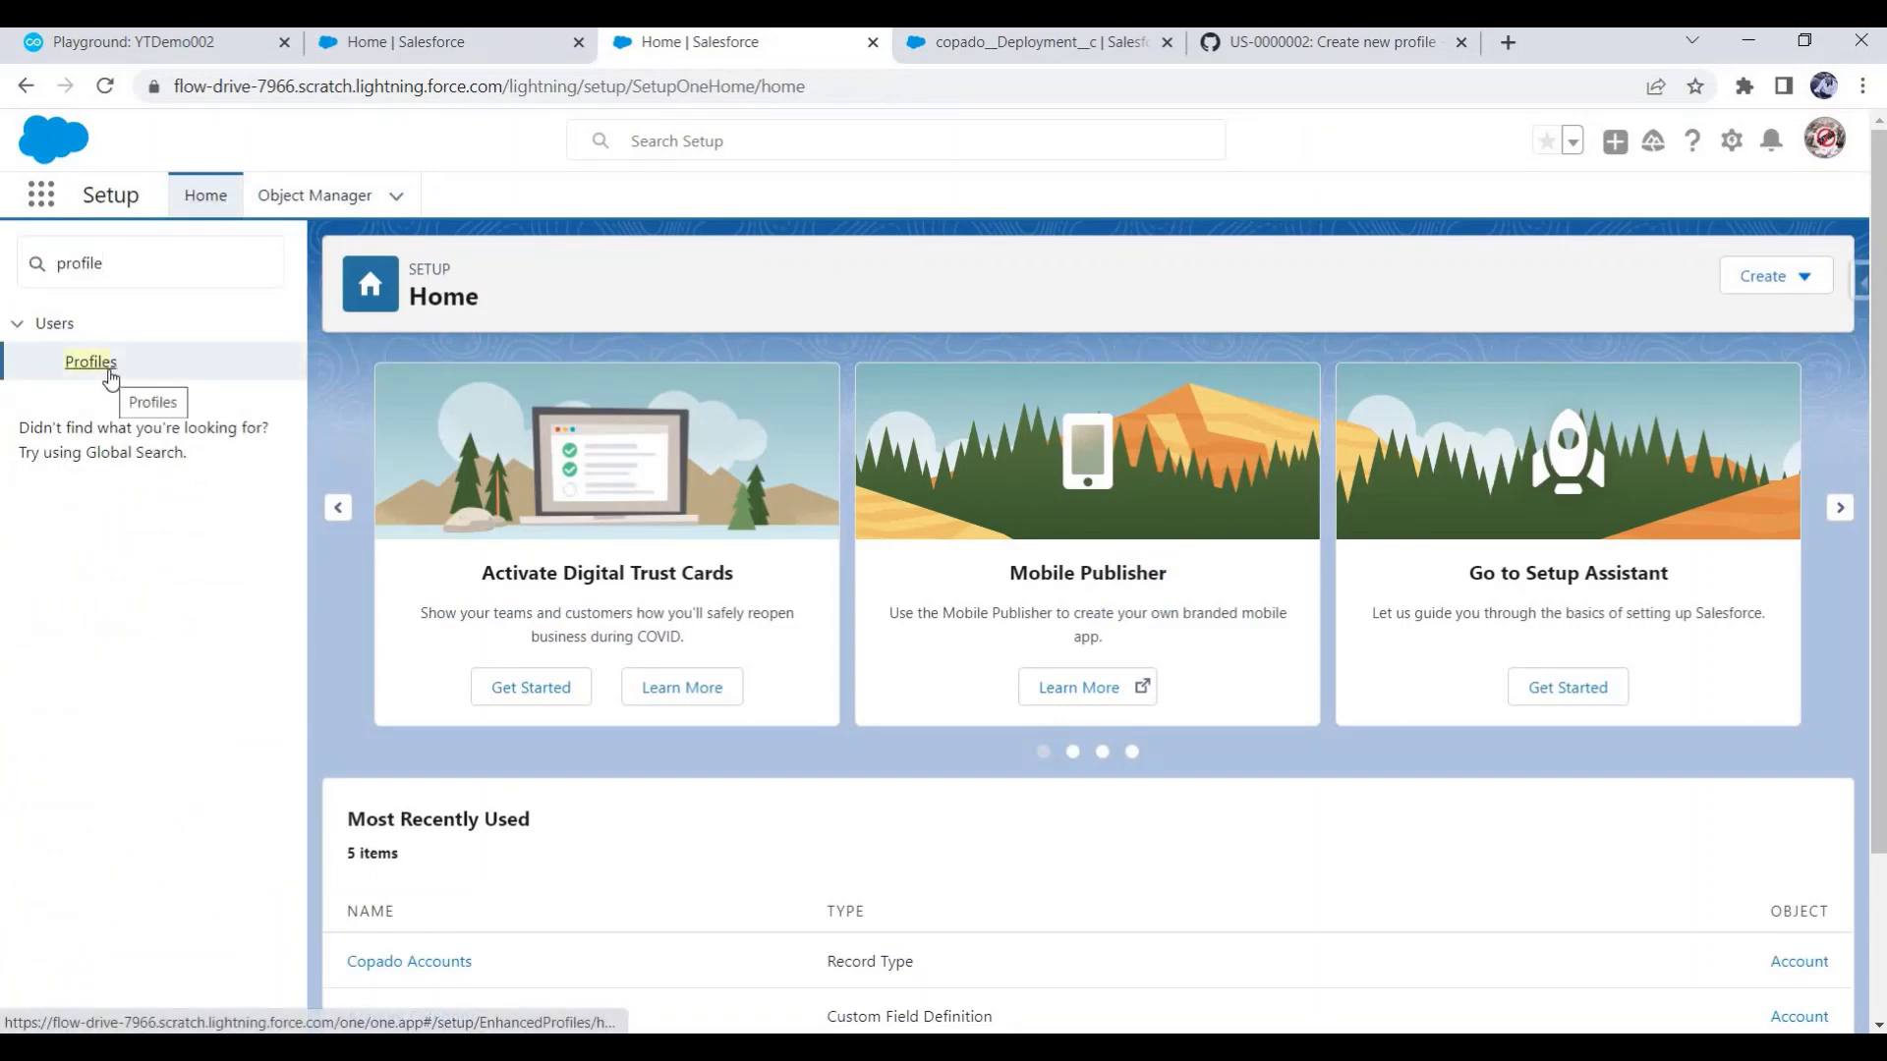
scroll(516, 639, "down", 2)
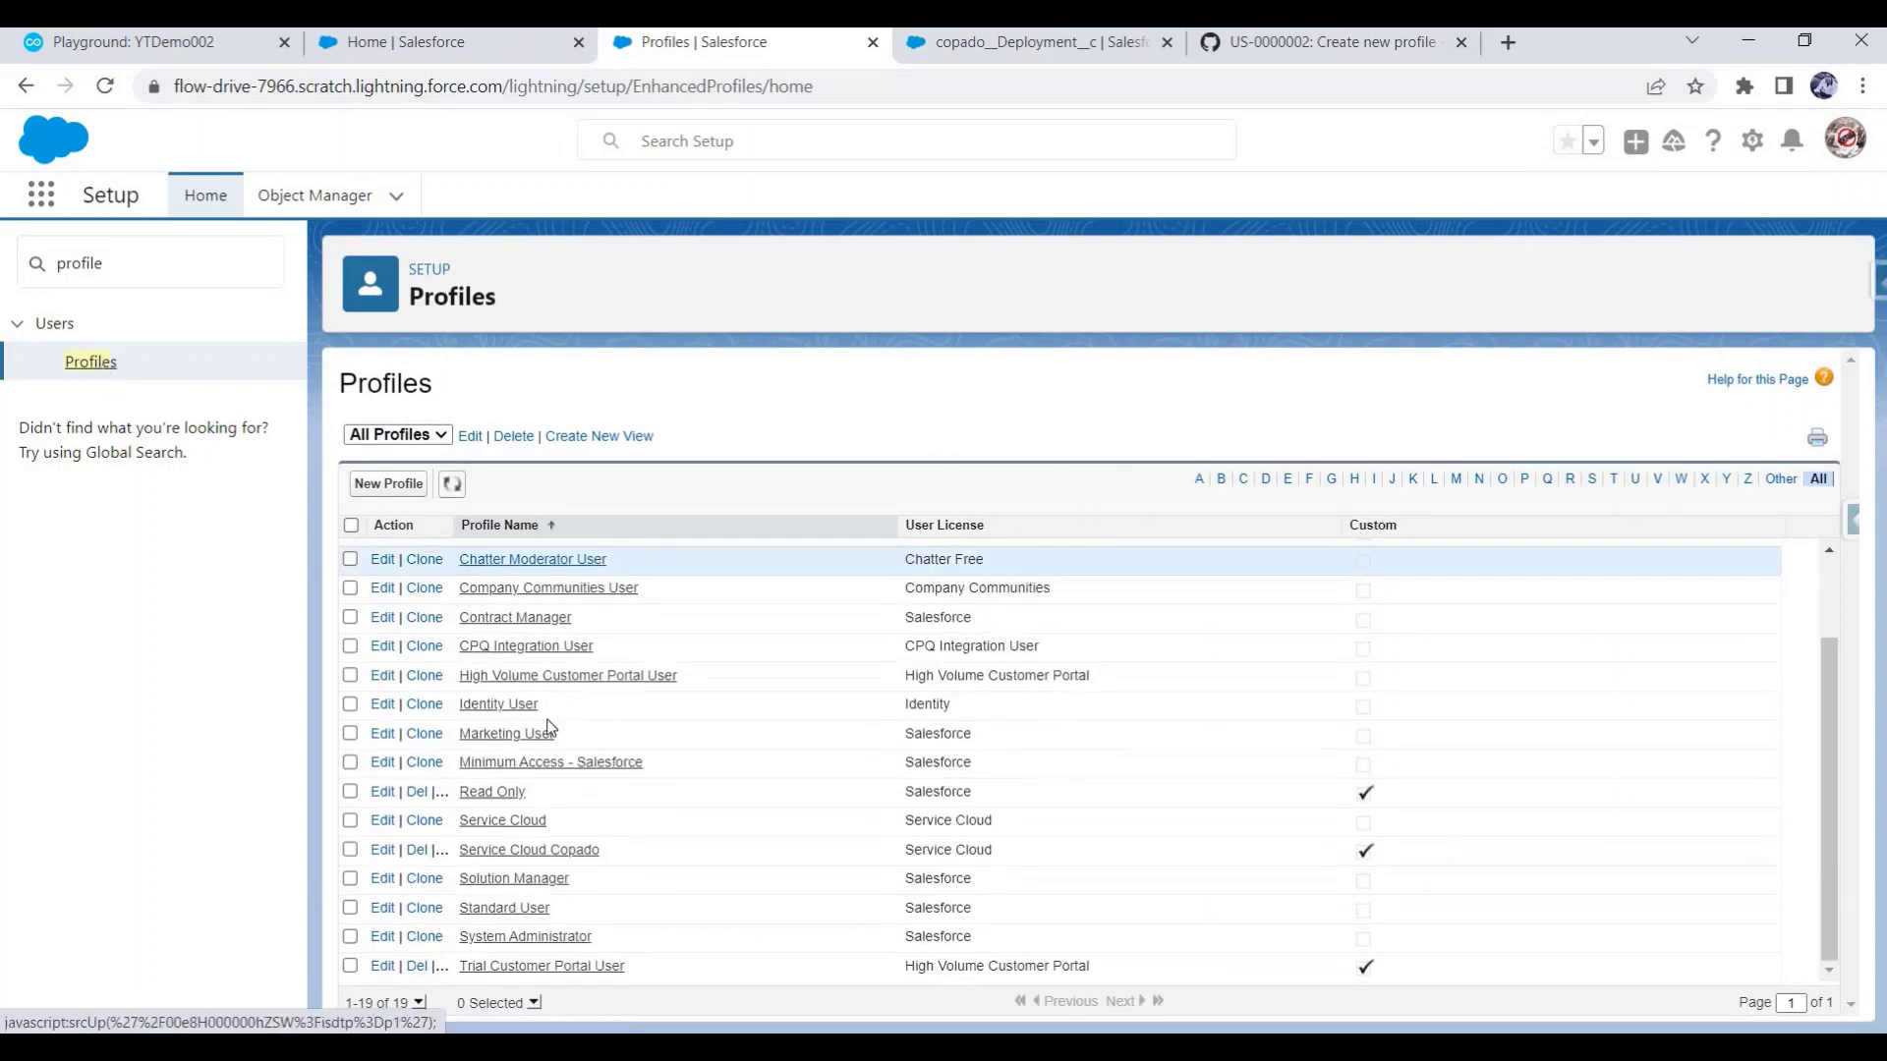
left_click(532, 851)
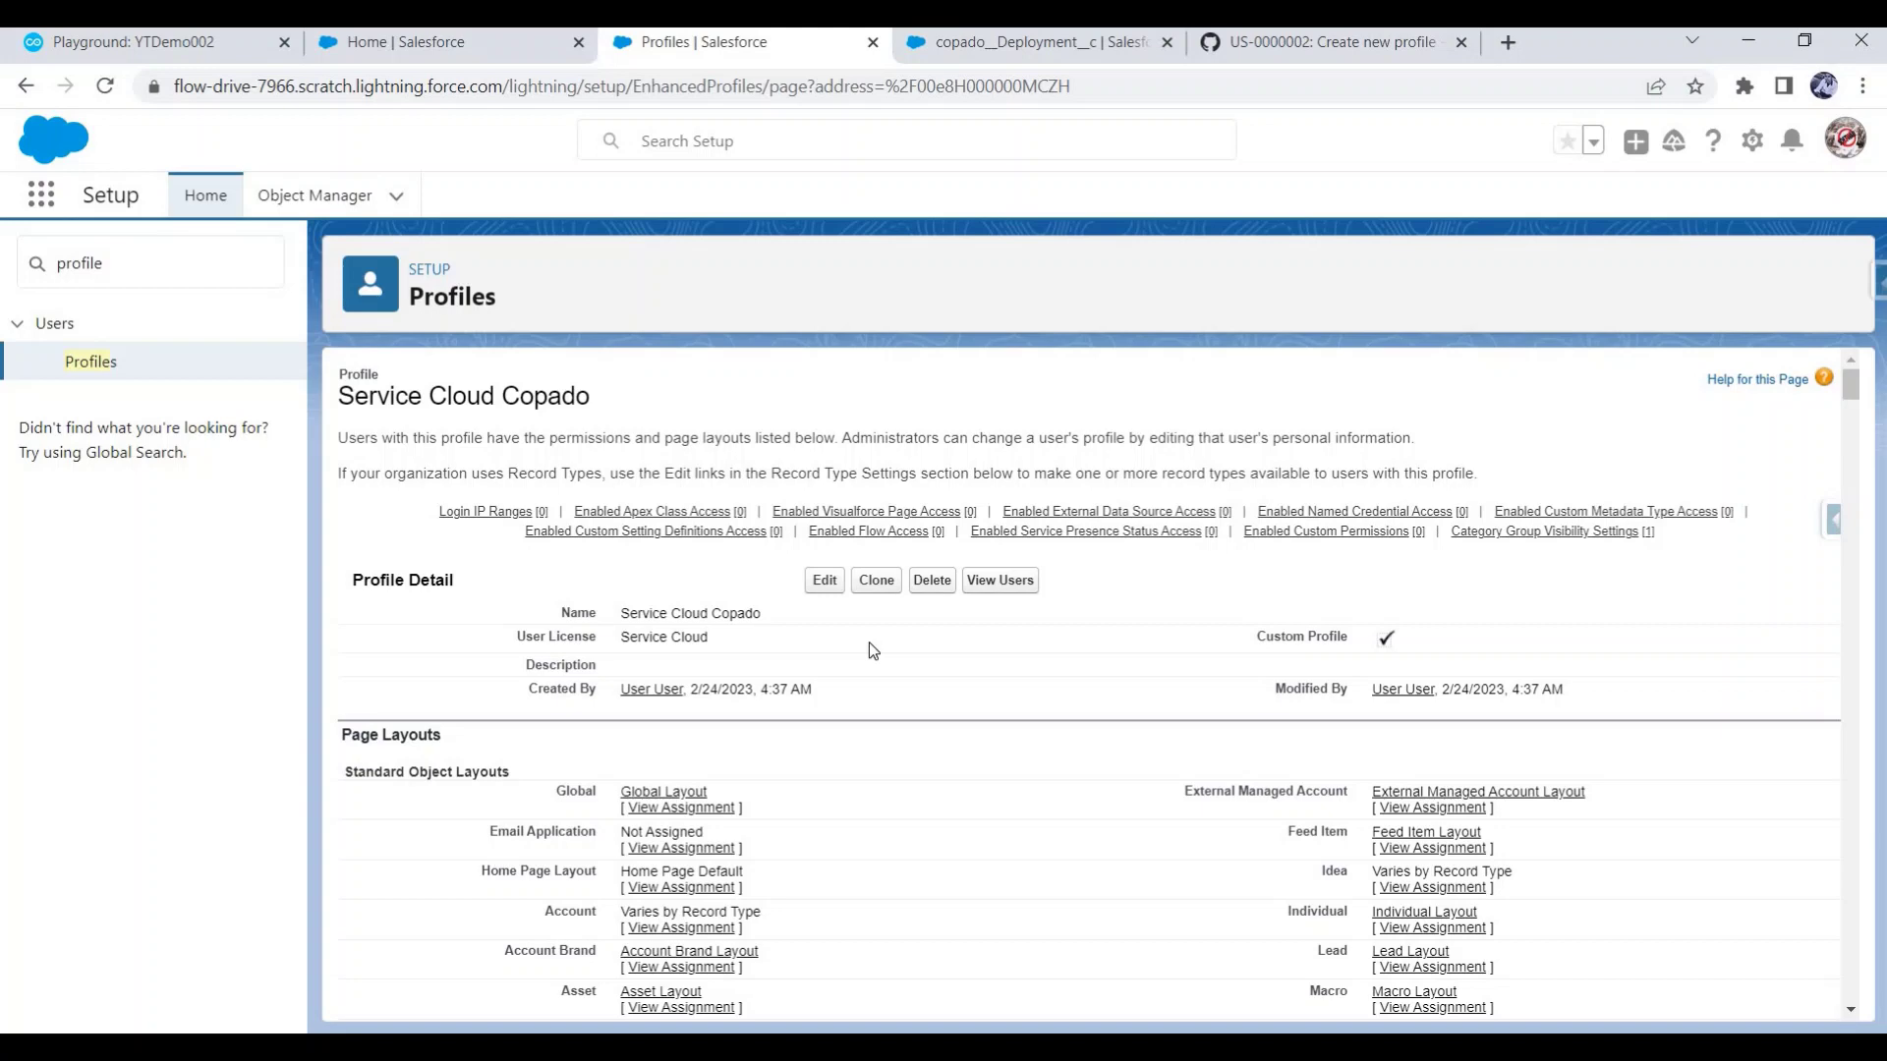
Switch to the Copado Deployment Scenarios workbook in Excel and review use case 4's profile and Account field components.
key("alt+Tab")
left_click(503, 582)
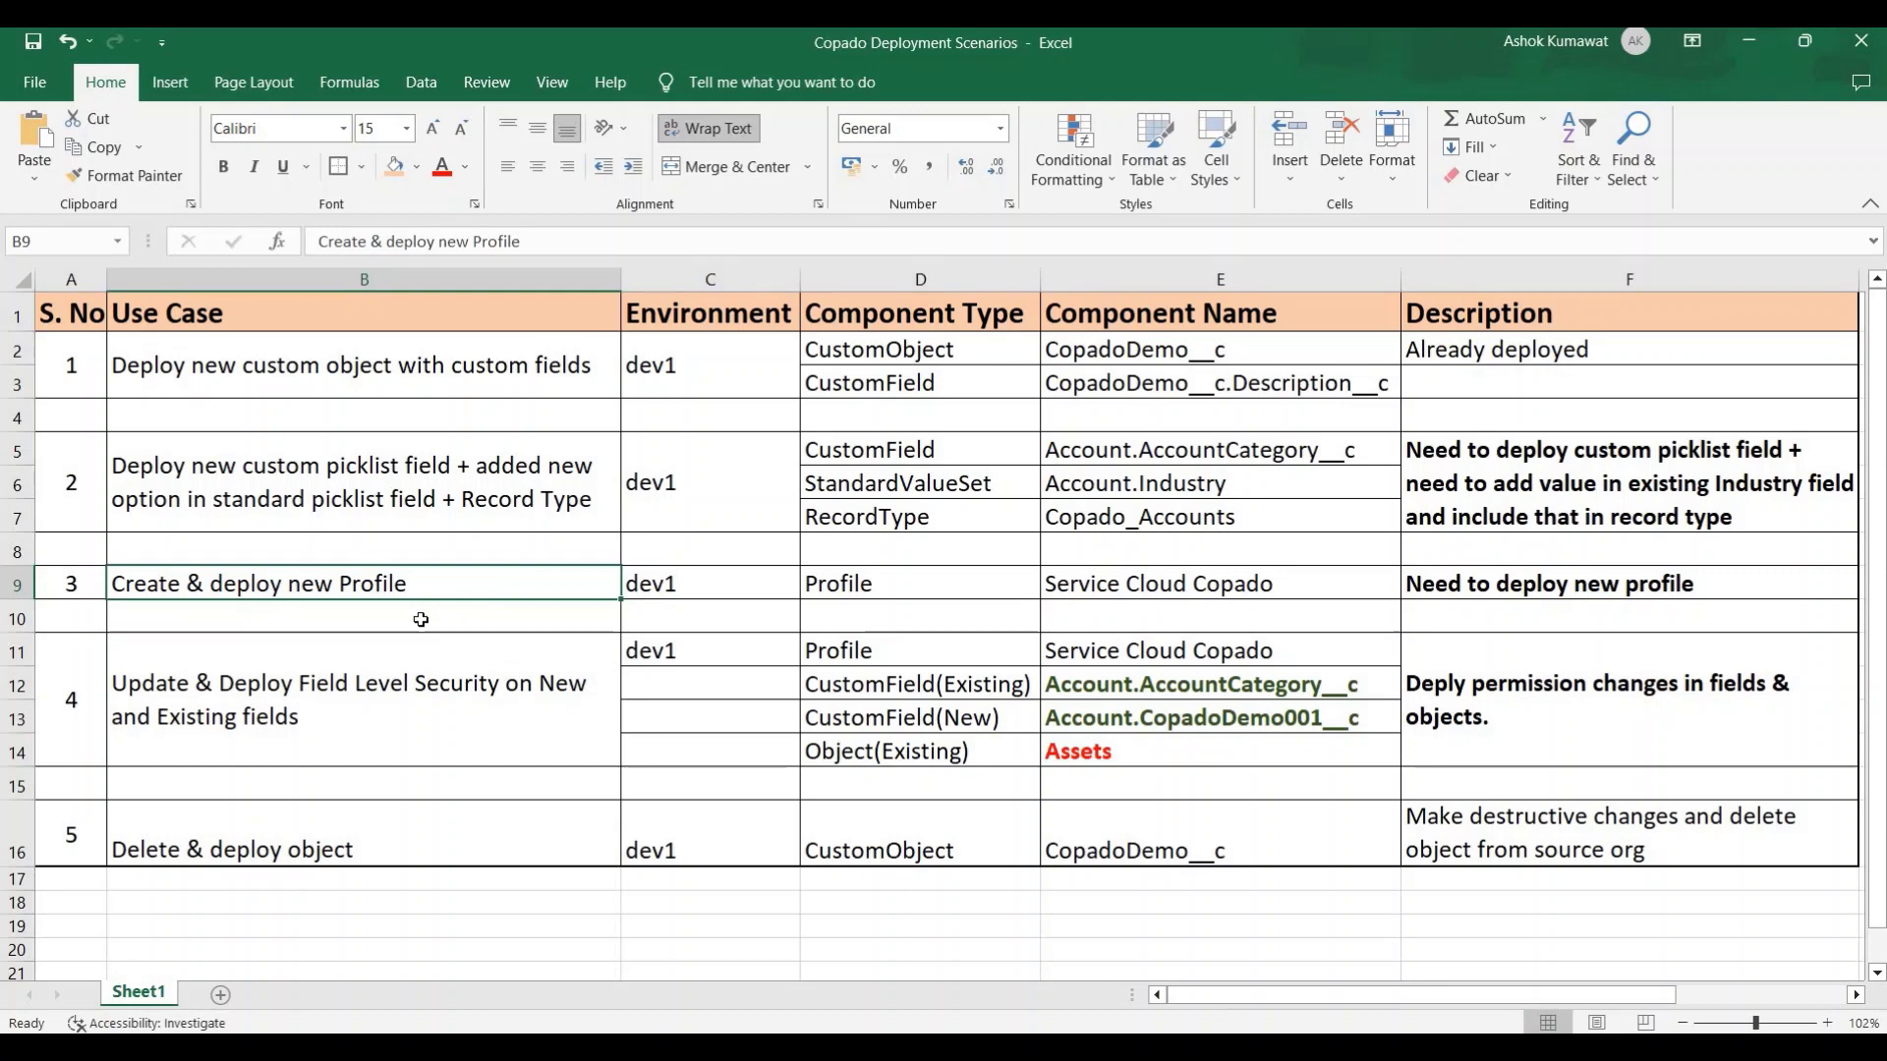
left_click(410, 692)
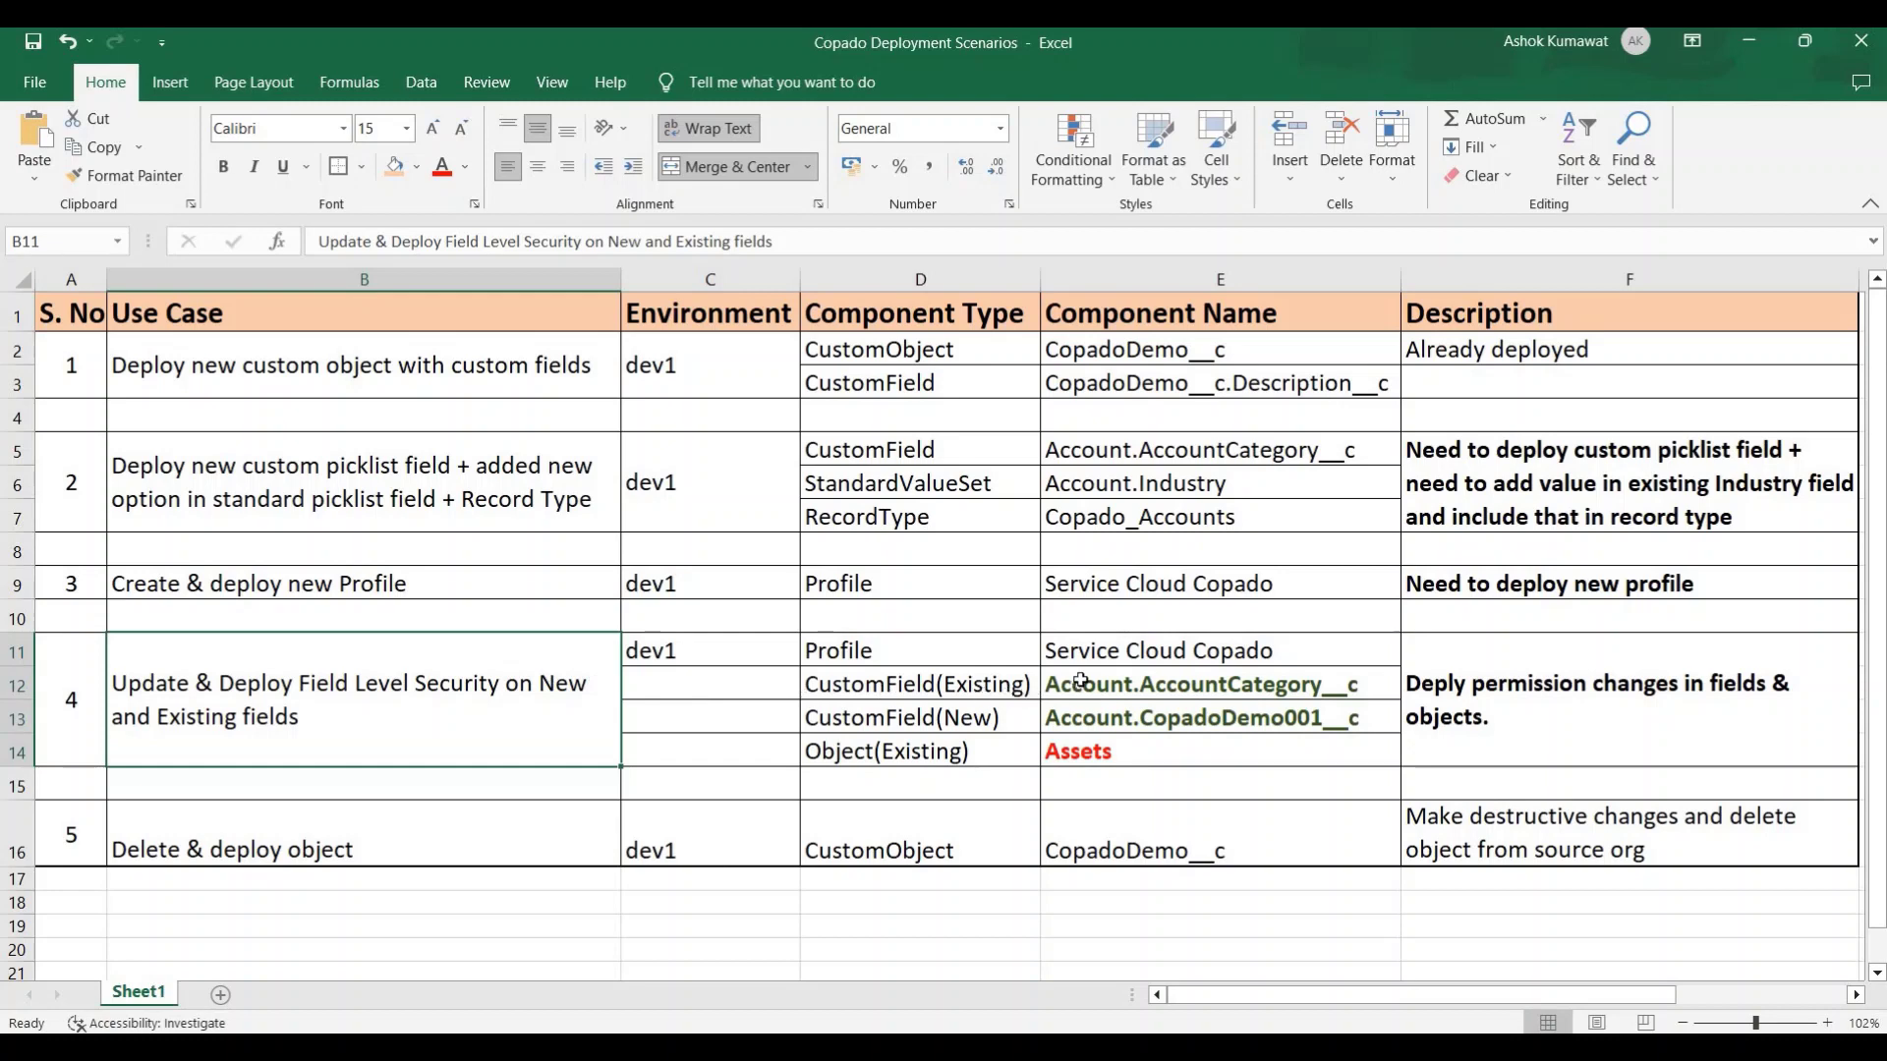
left_click_drag(1068, 688, 1083, 712)
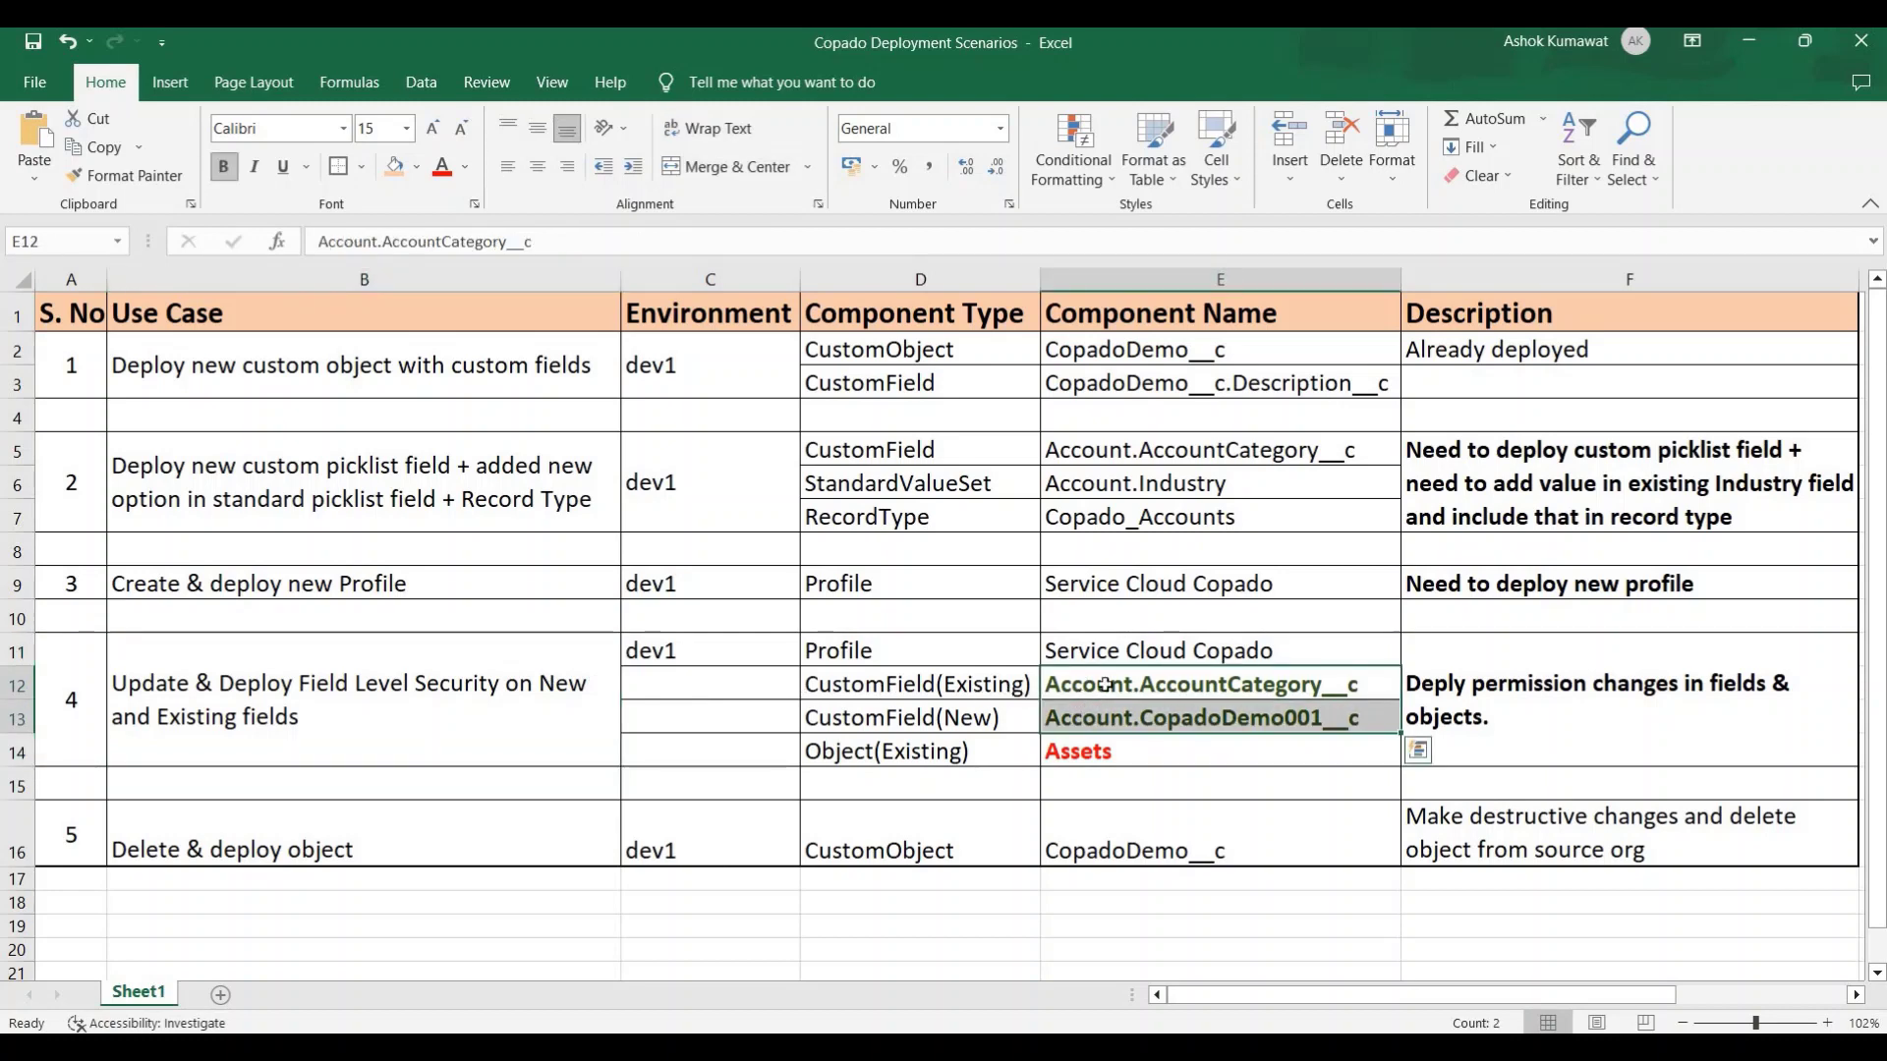
left_click(1102, 685)
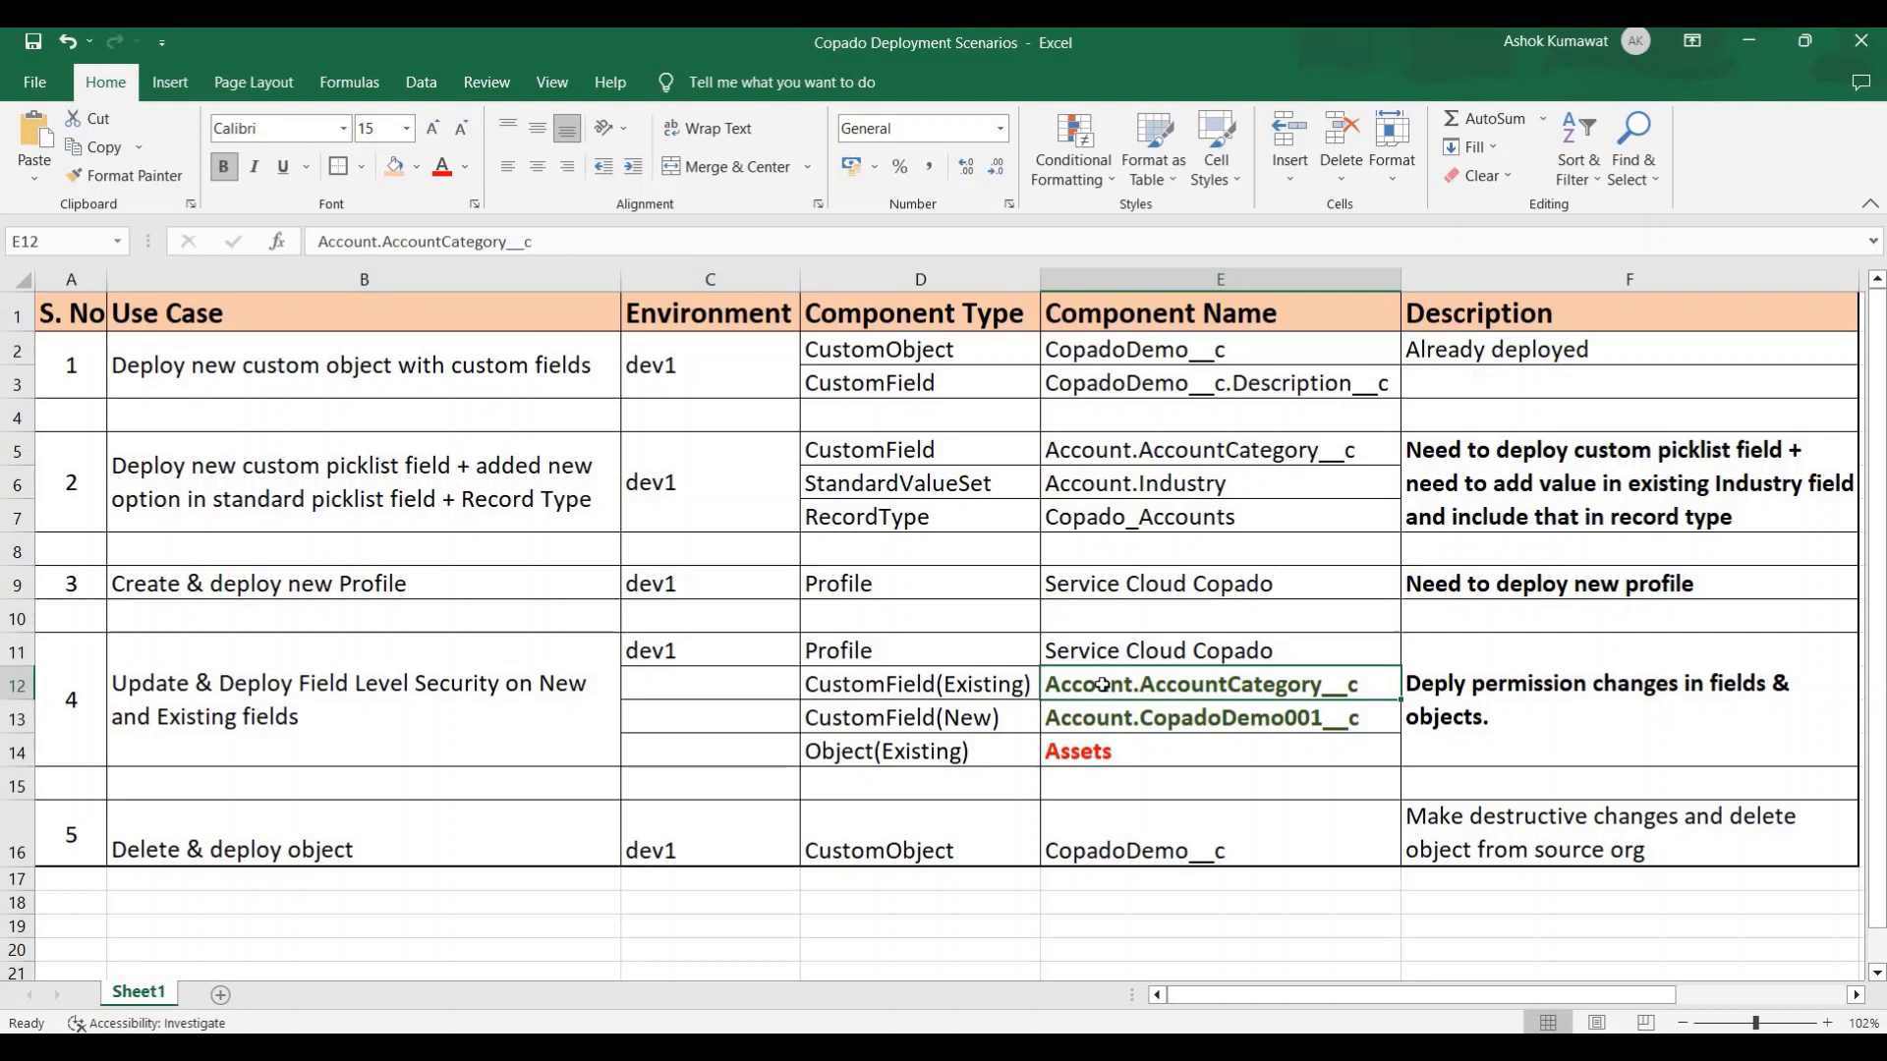
left_click(1106, 716)
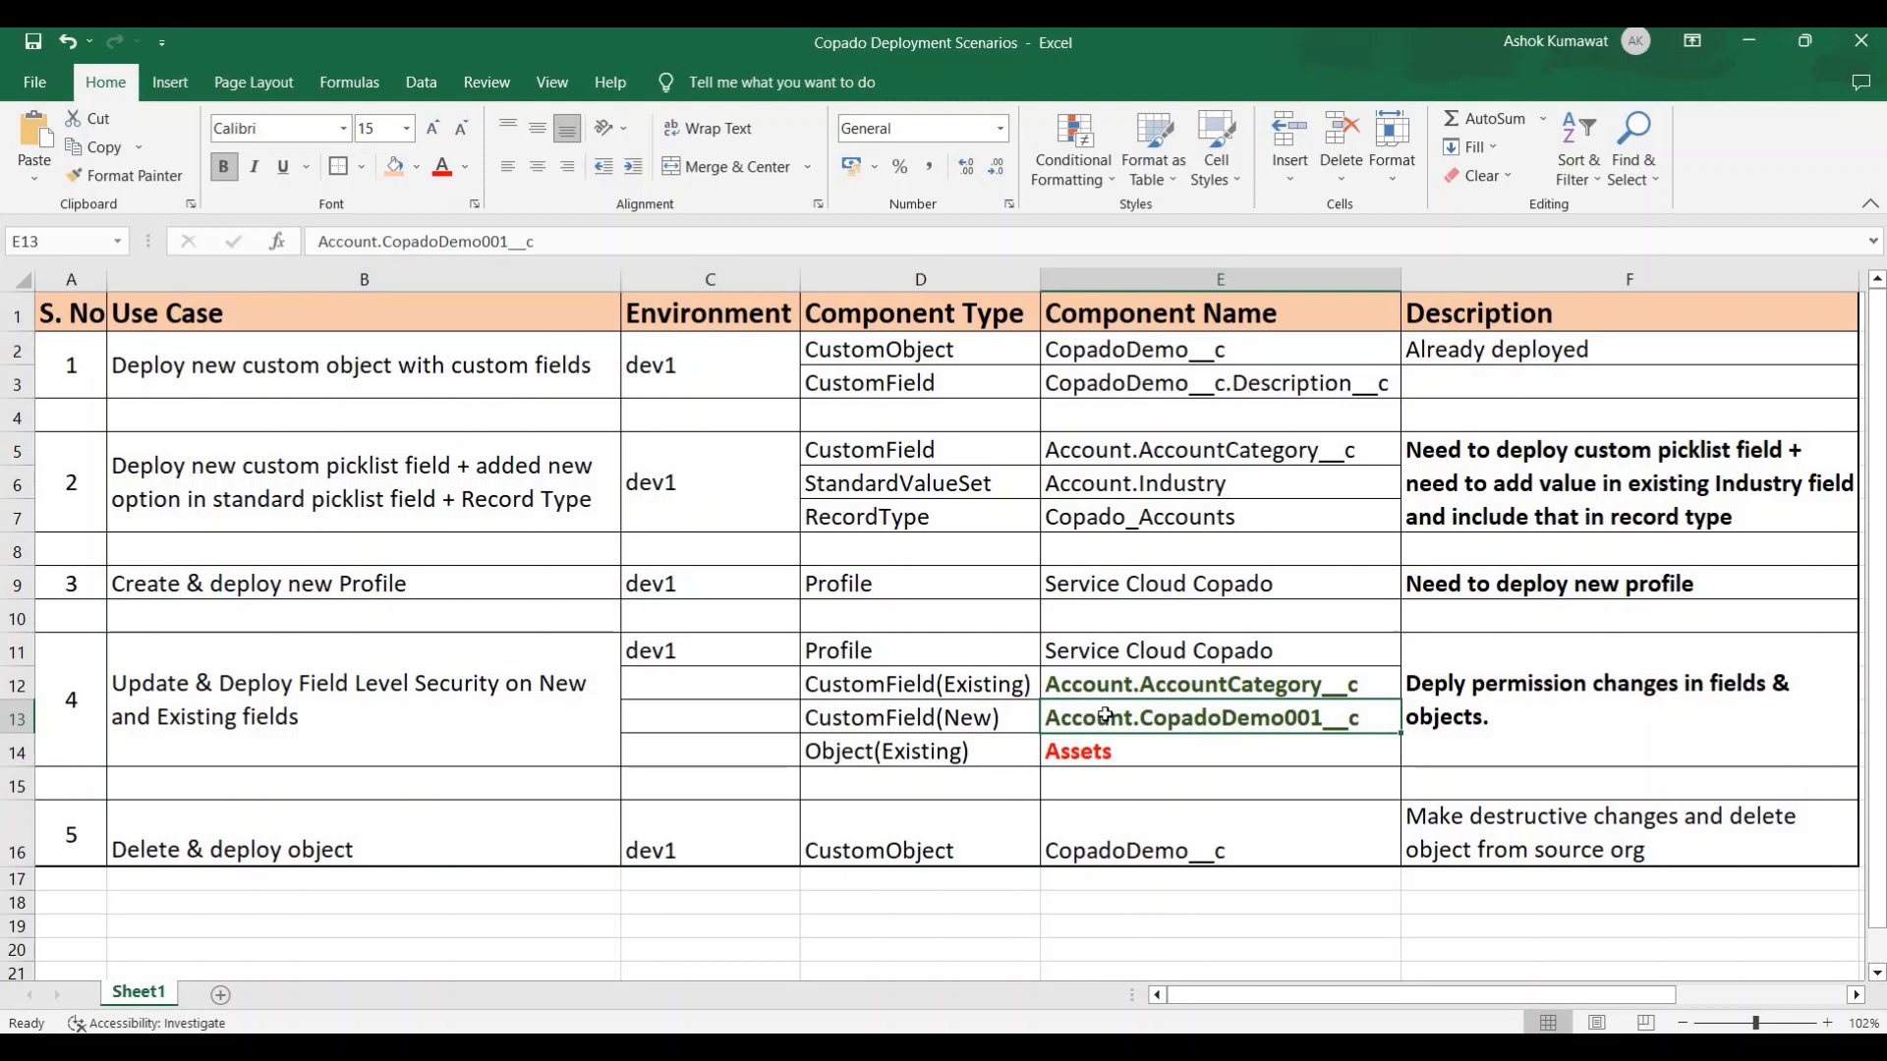
left_click(1093, 660)
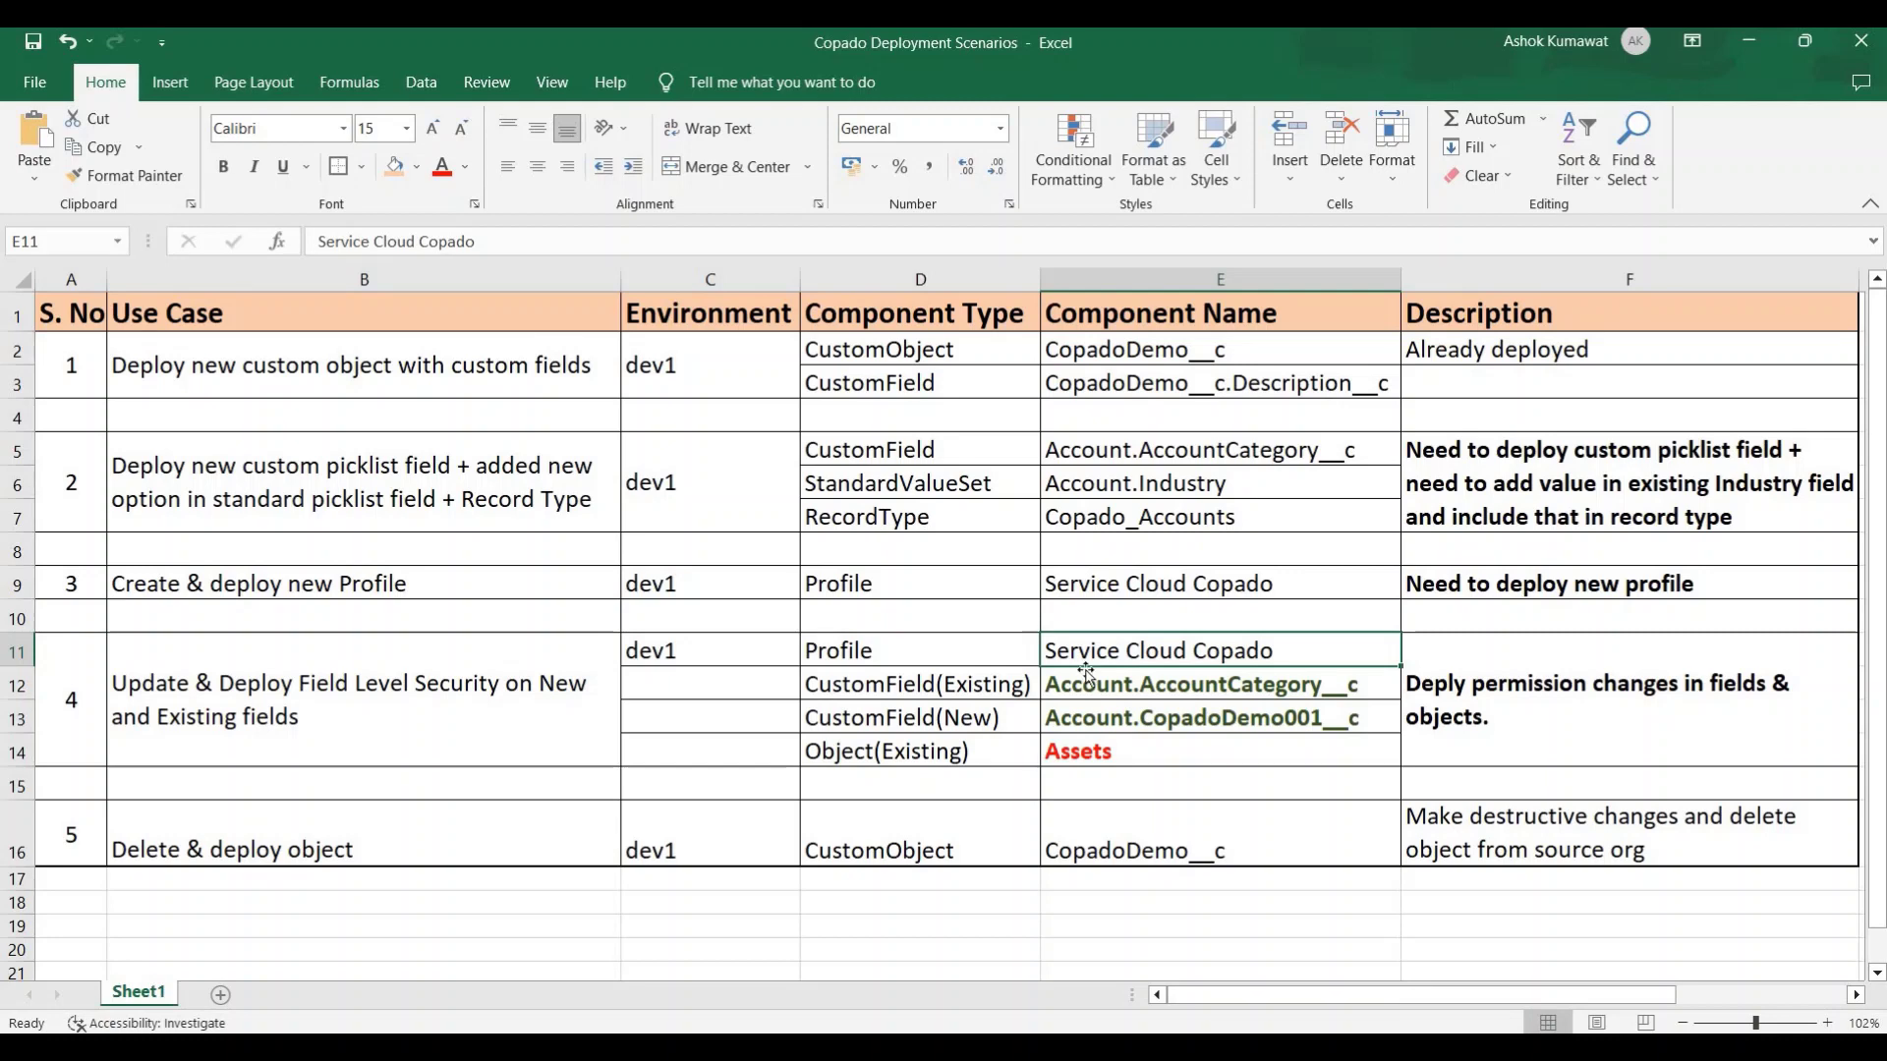
Switch back to Chrome, open the Dev1 scratch org from the Copado playground and go to its Setup, closing the extra home page.
key("alt+Tab")
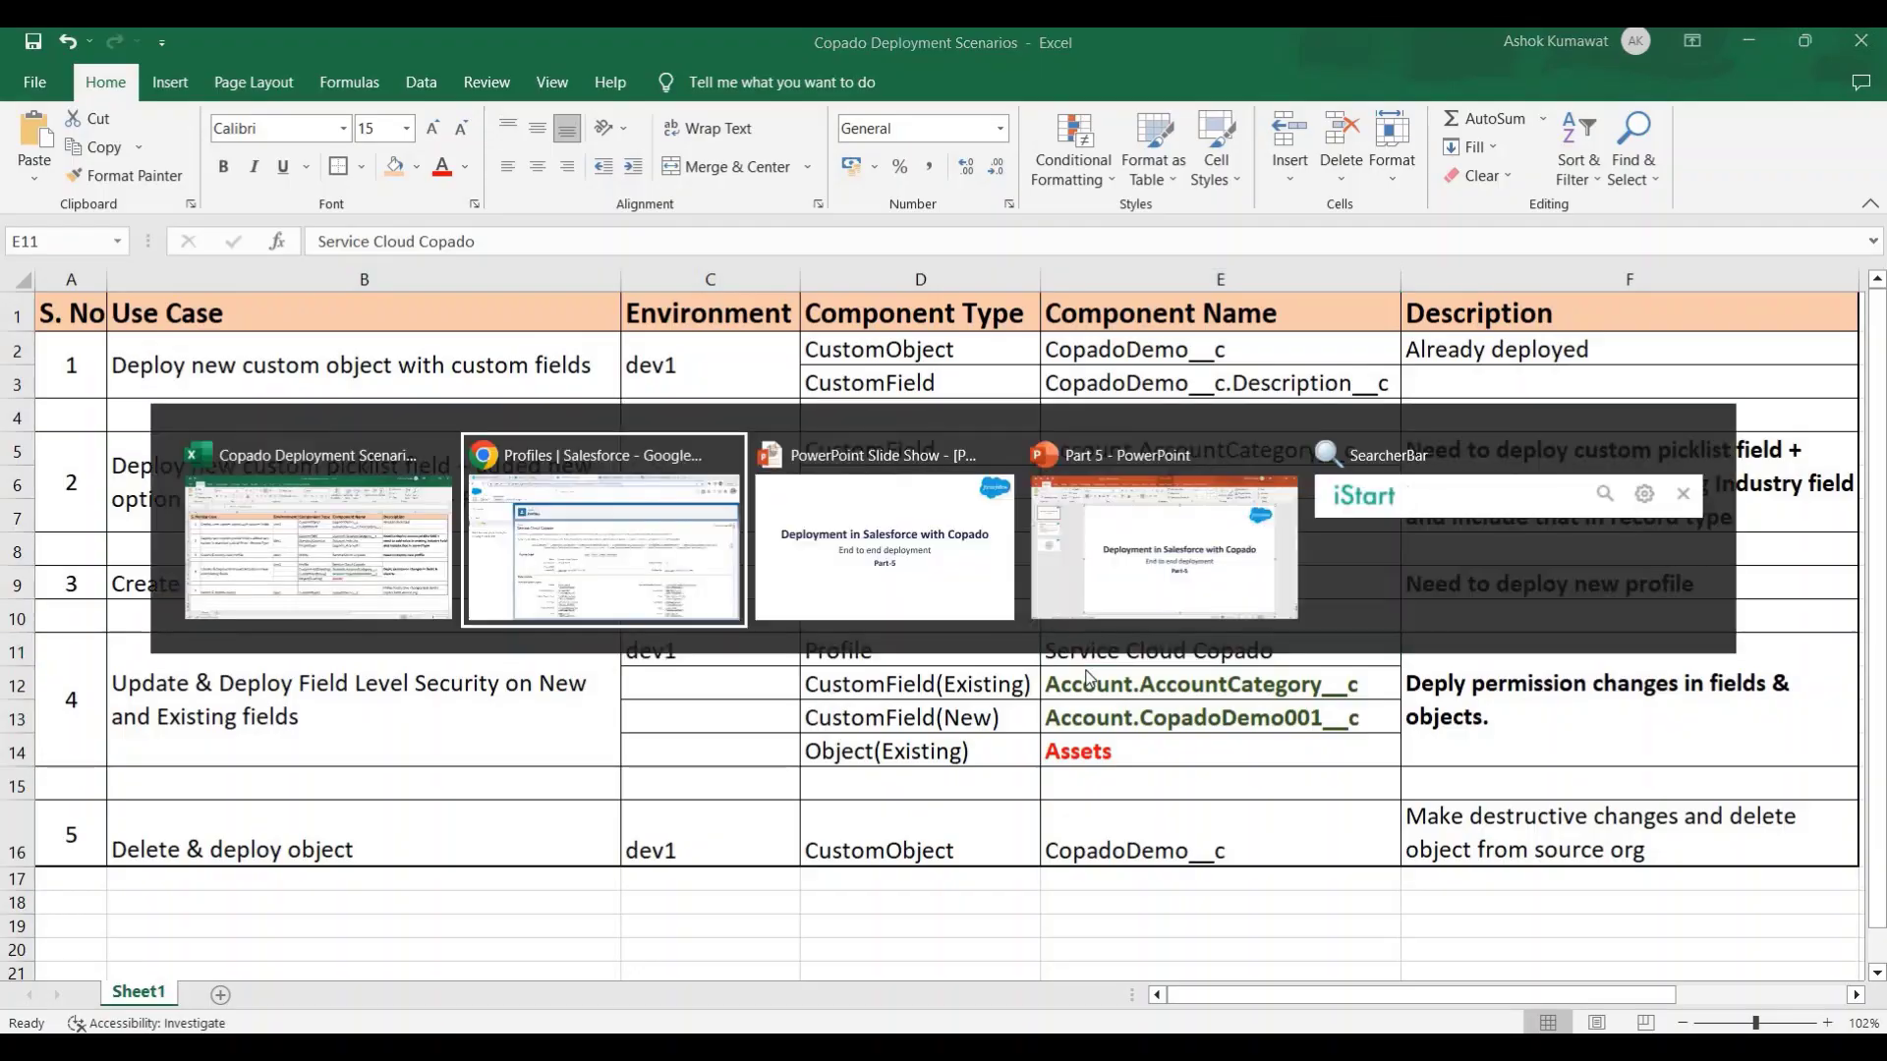
left_click(201, 43)
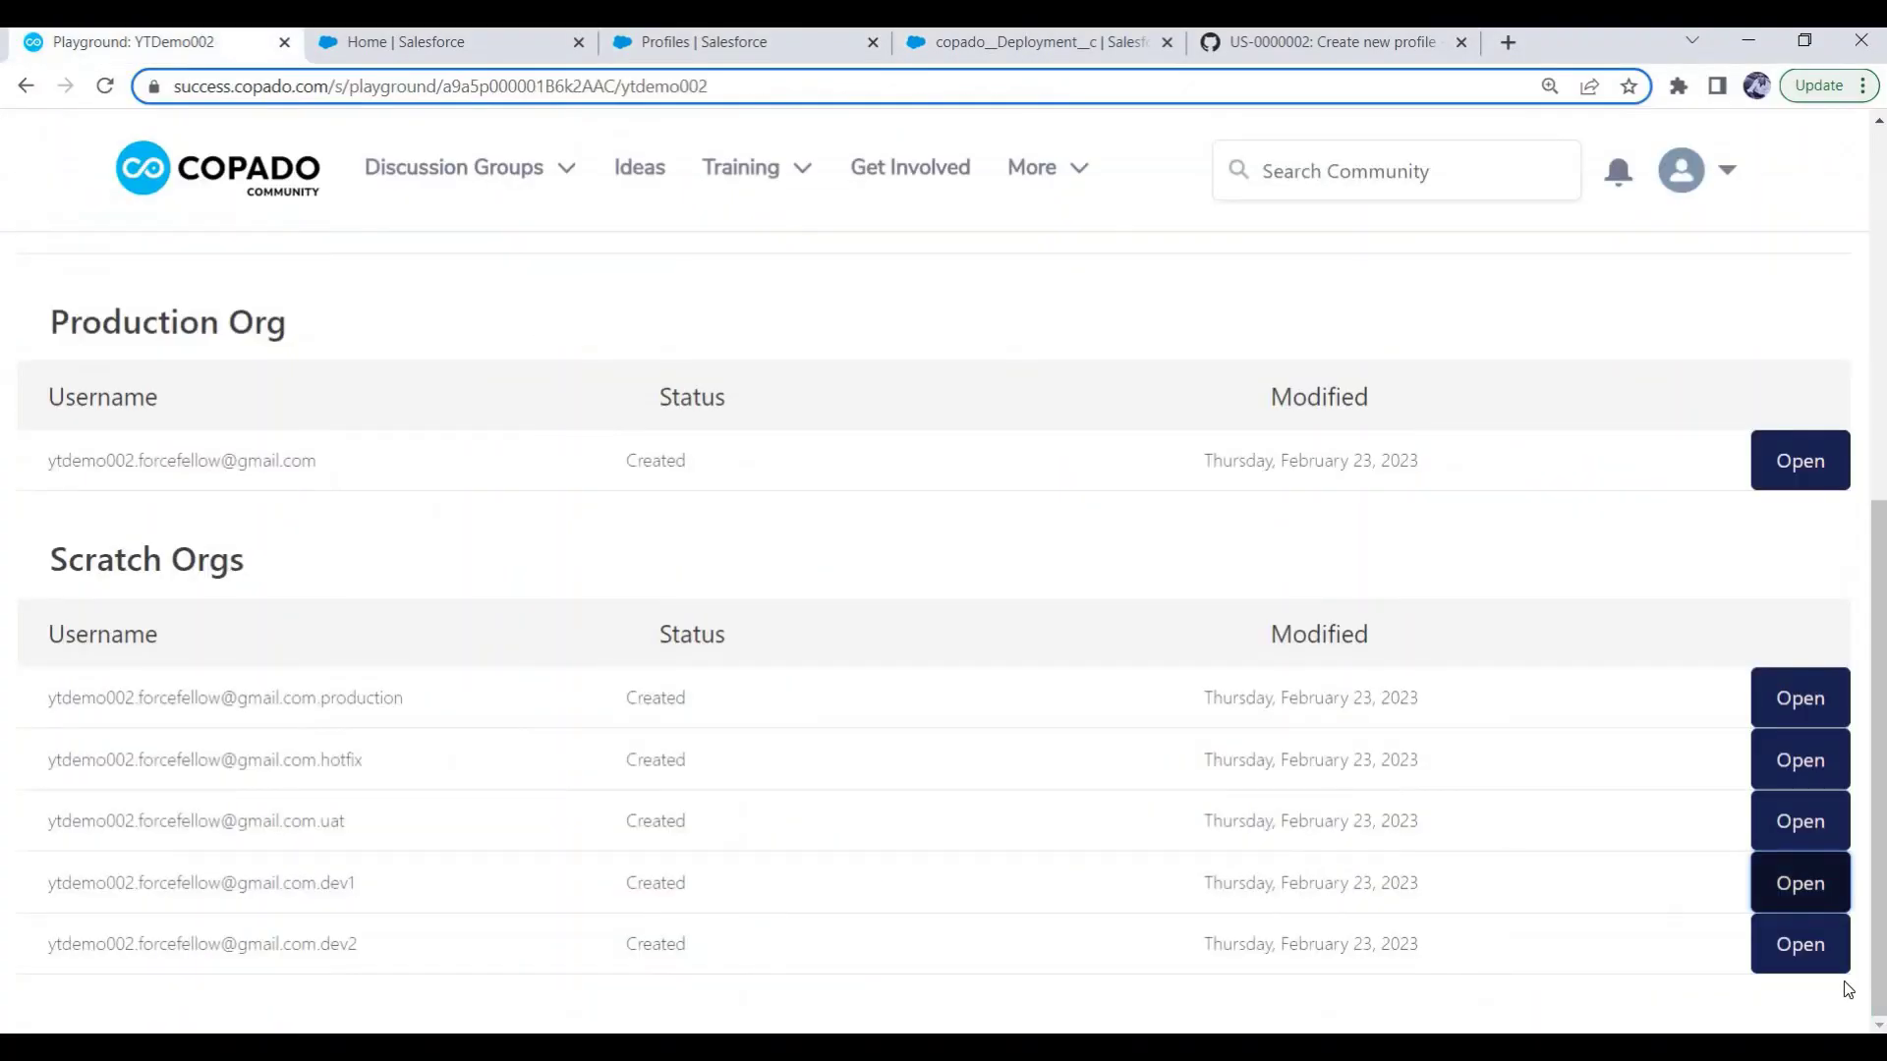
left_click(1794, 884)
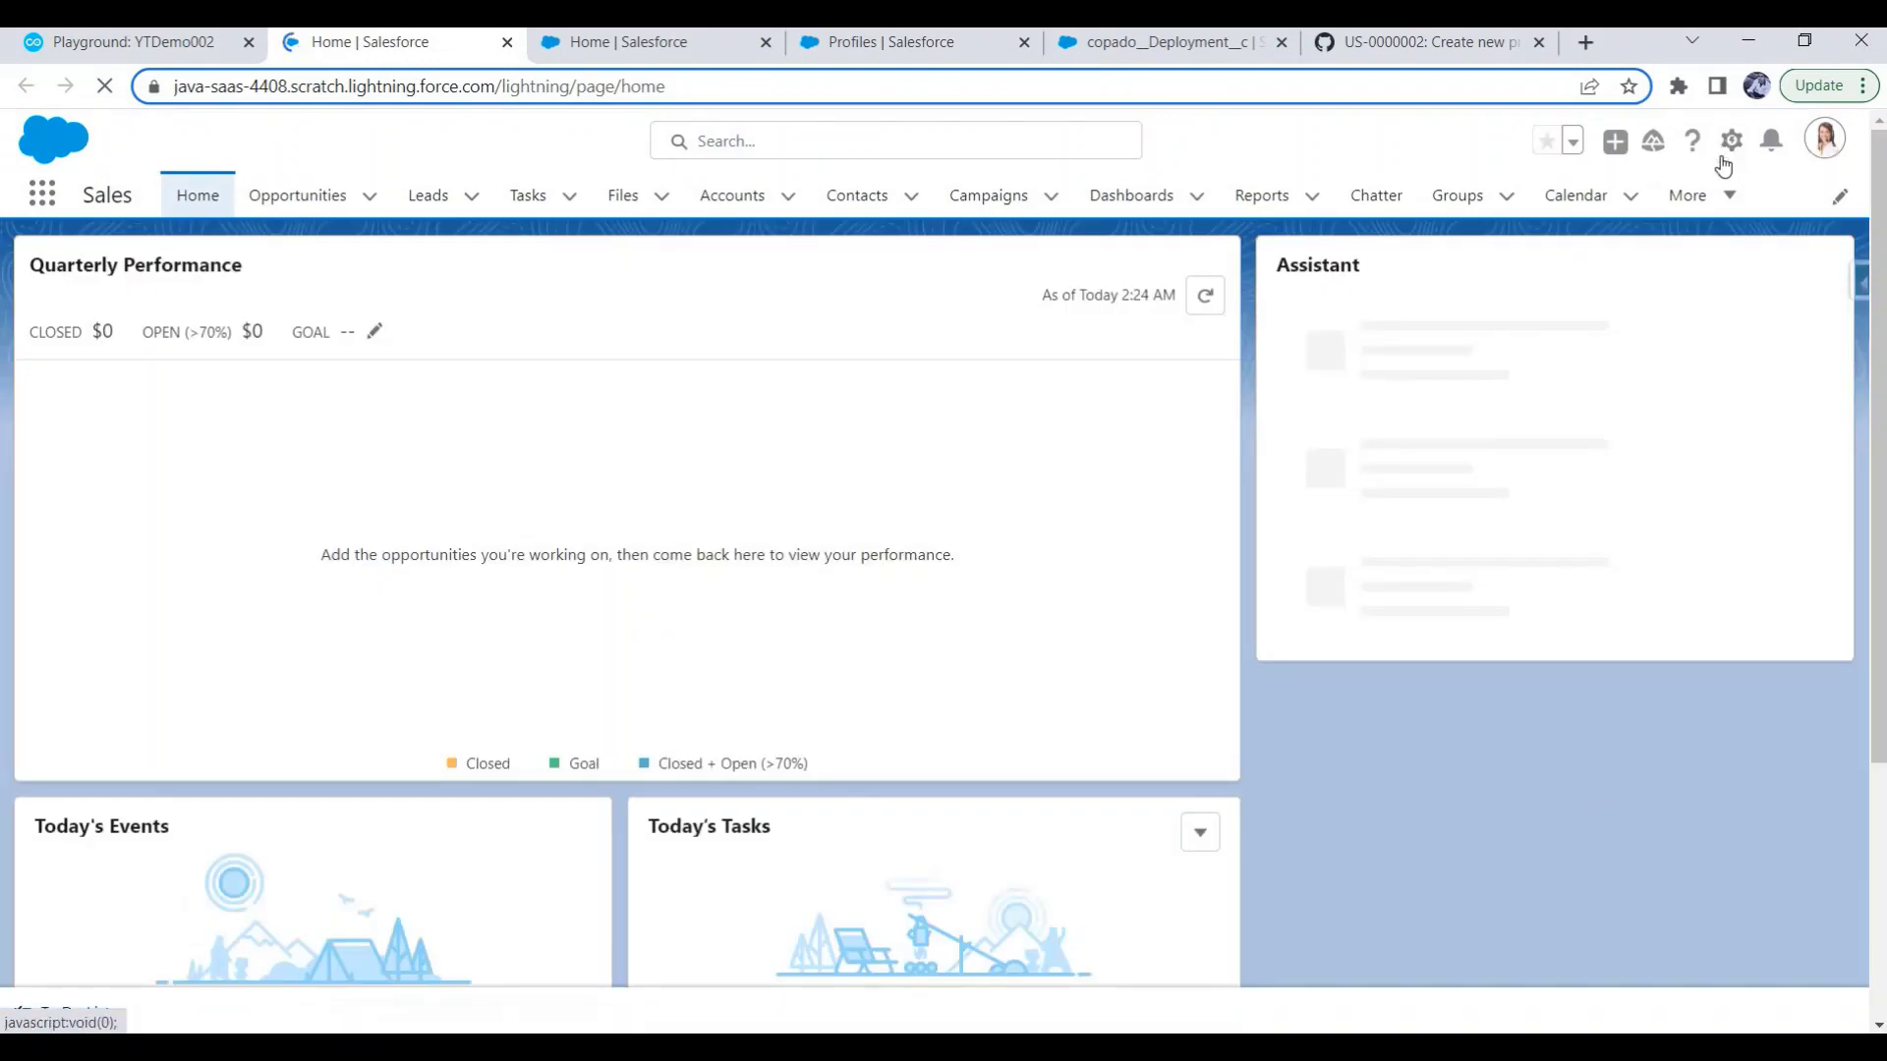
left_click(1730, 142)
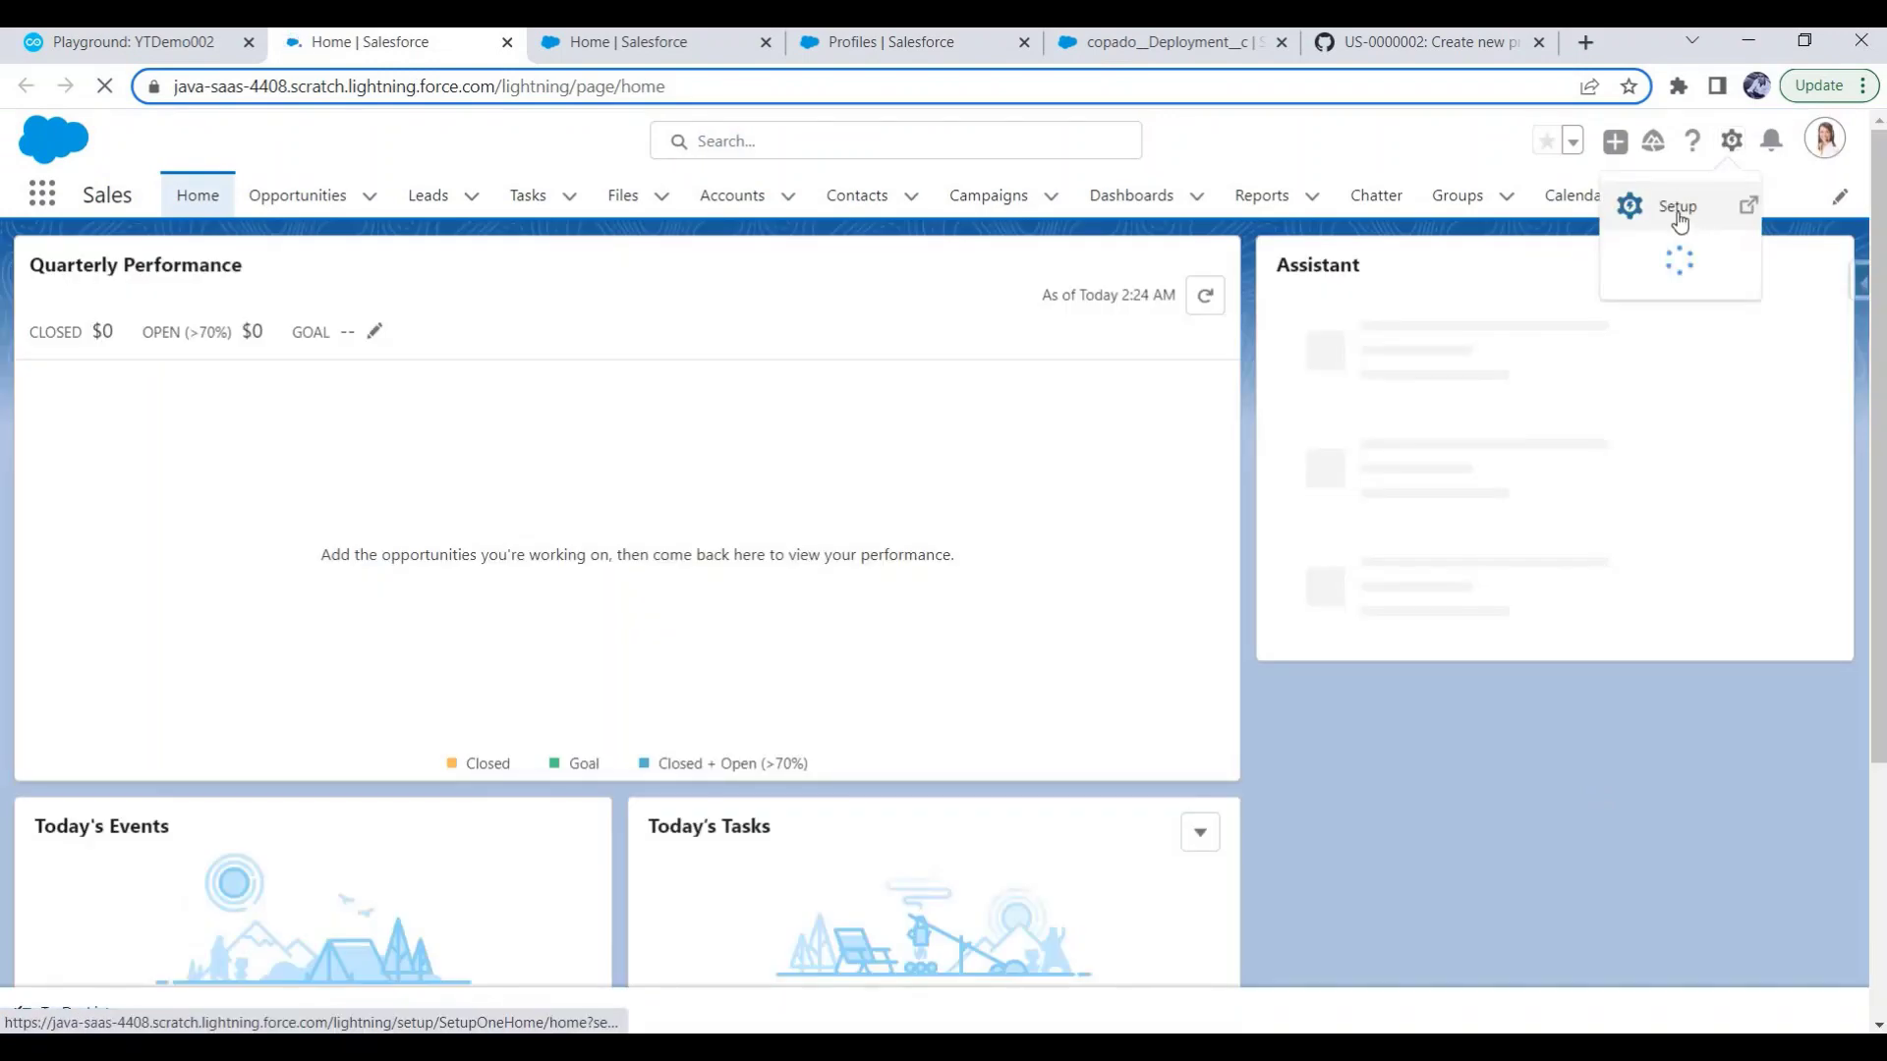
left_click(1677, 209)
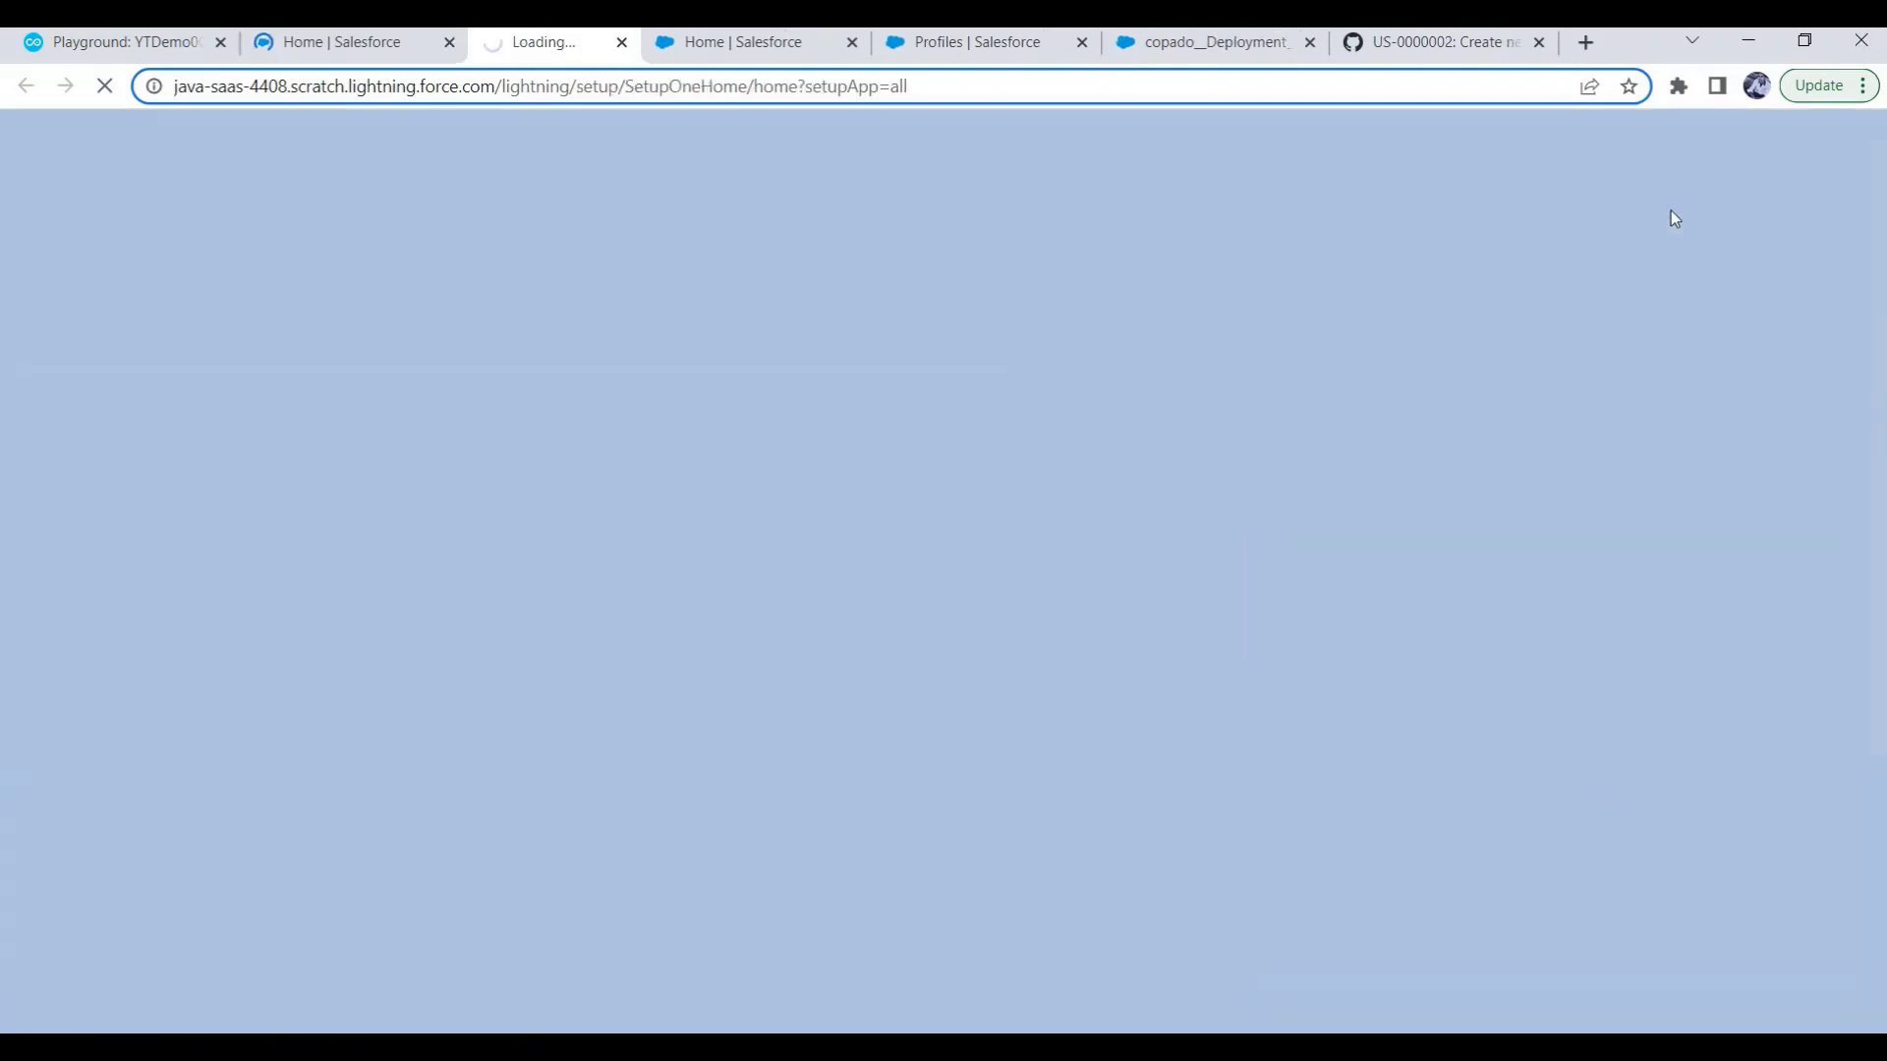
left_click(433, 42)
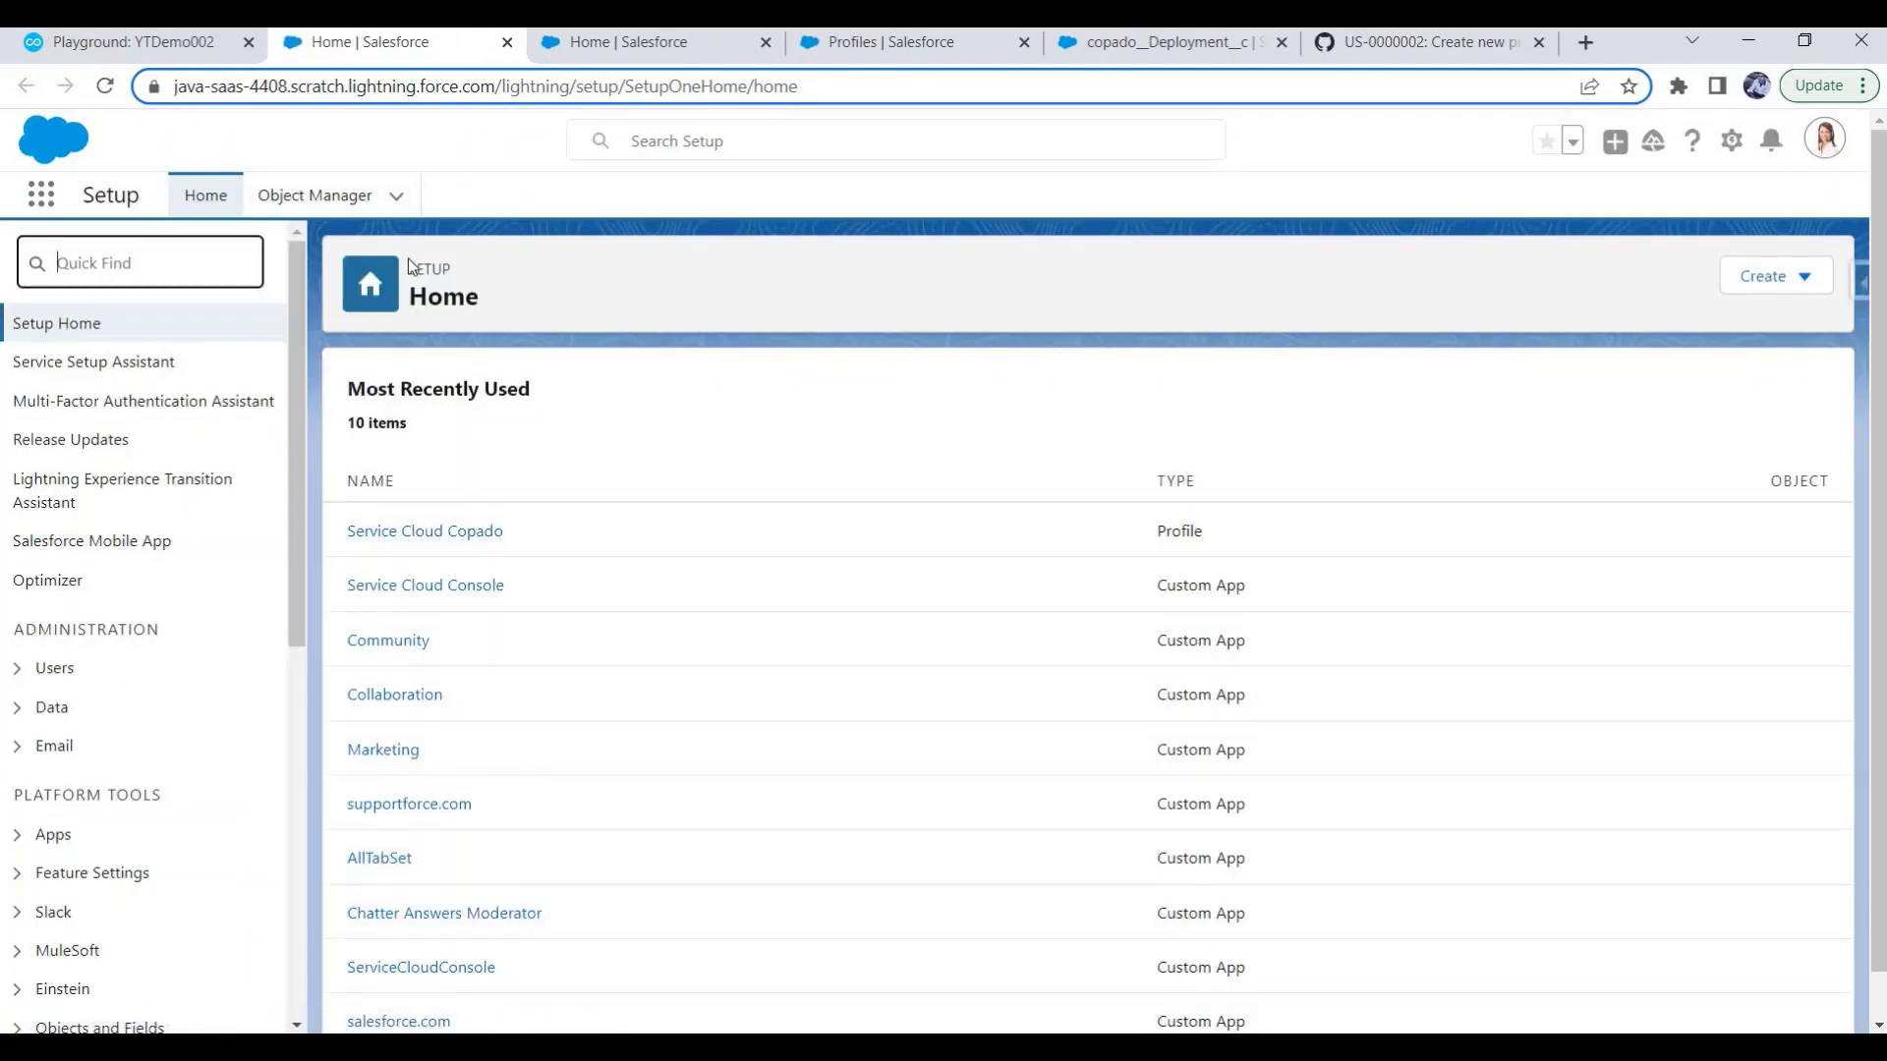
Find the profiles in Dev1's Setup and open the Service Cloud Copado profile.
type("profi")
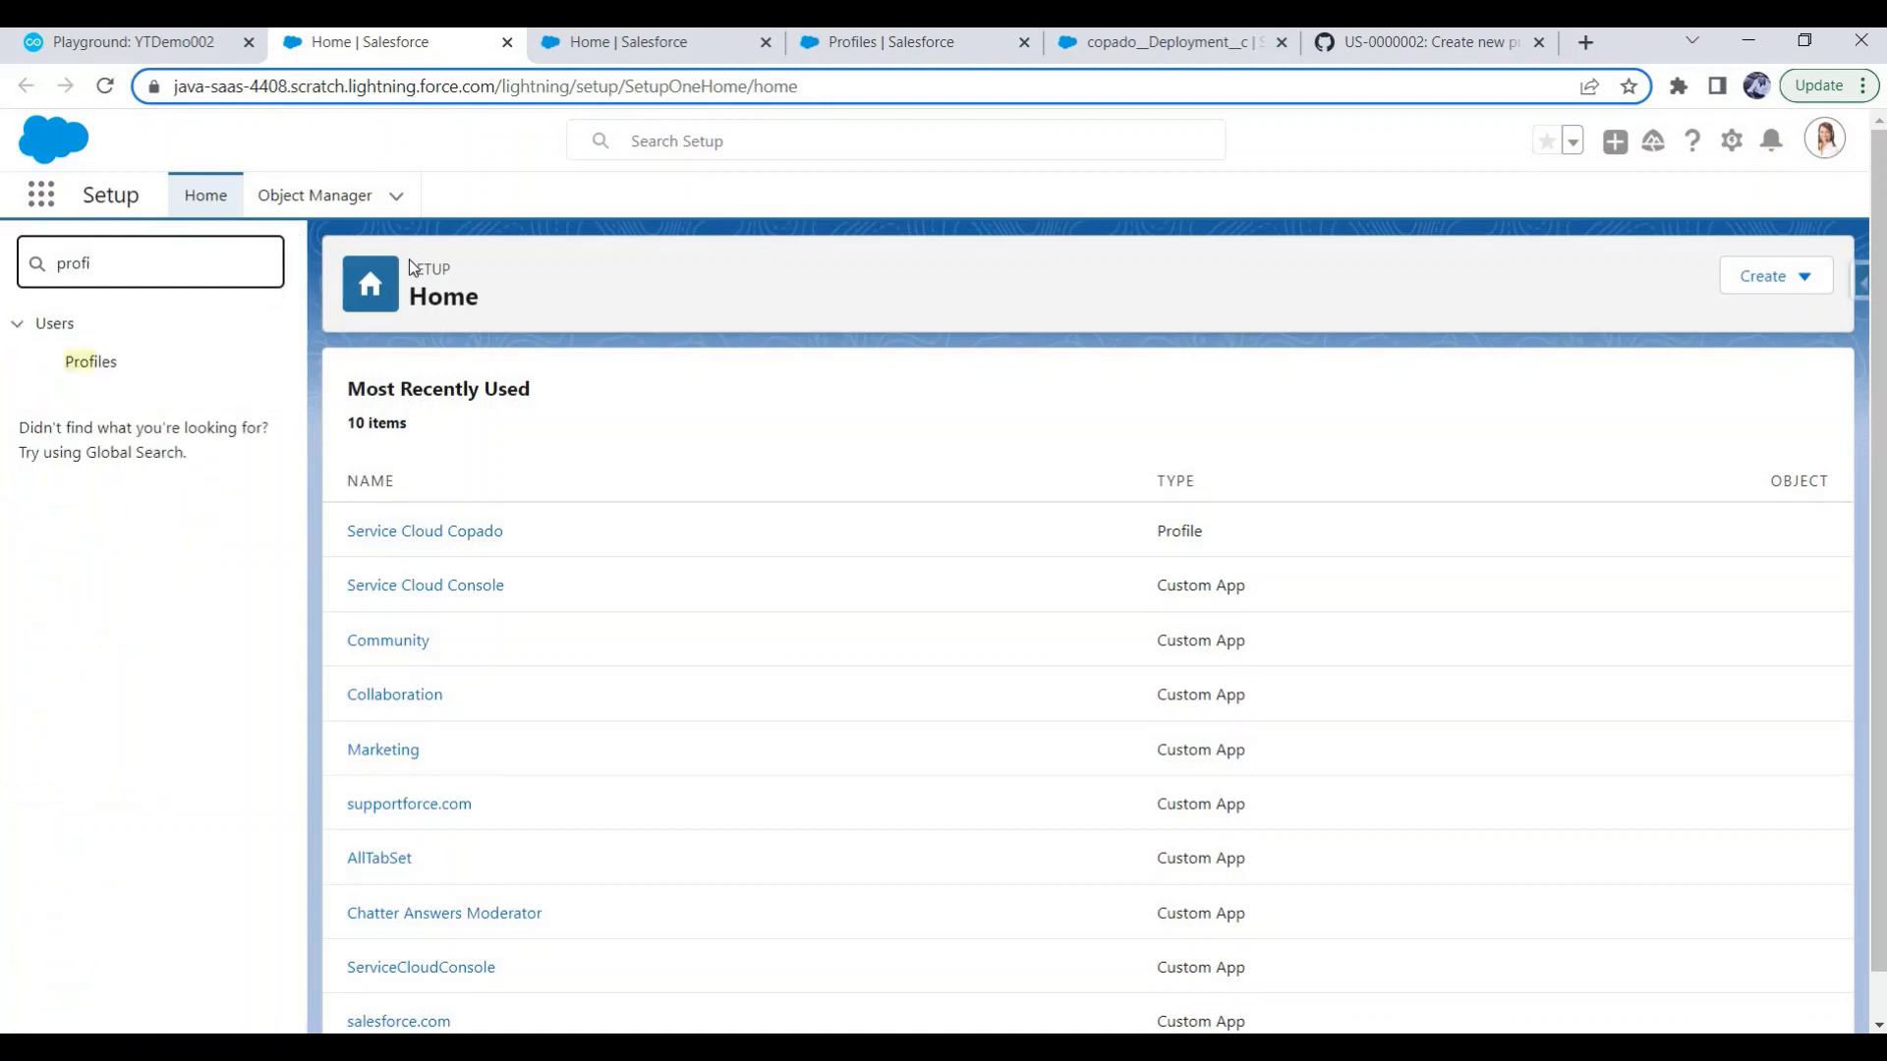
left_click(93, 364)
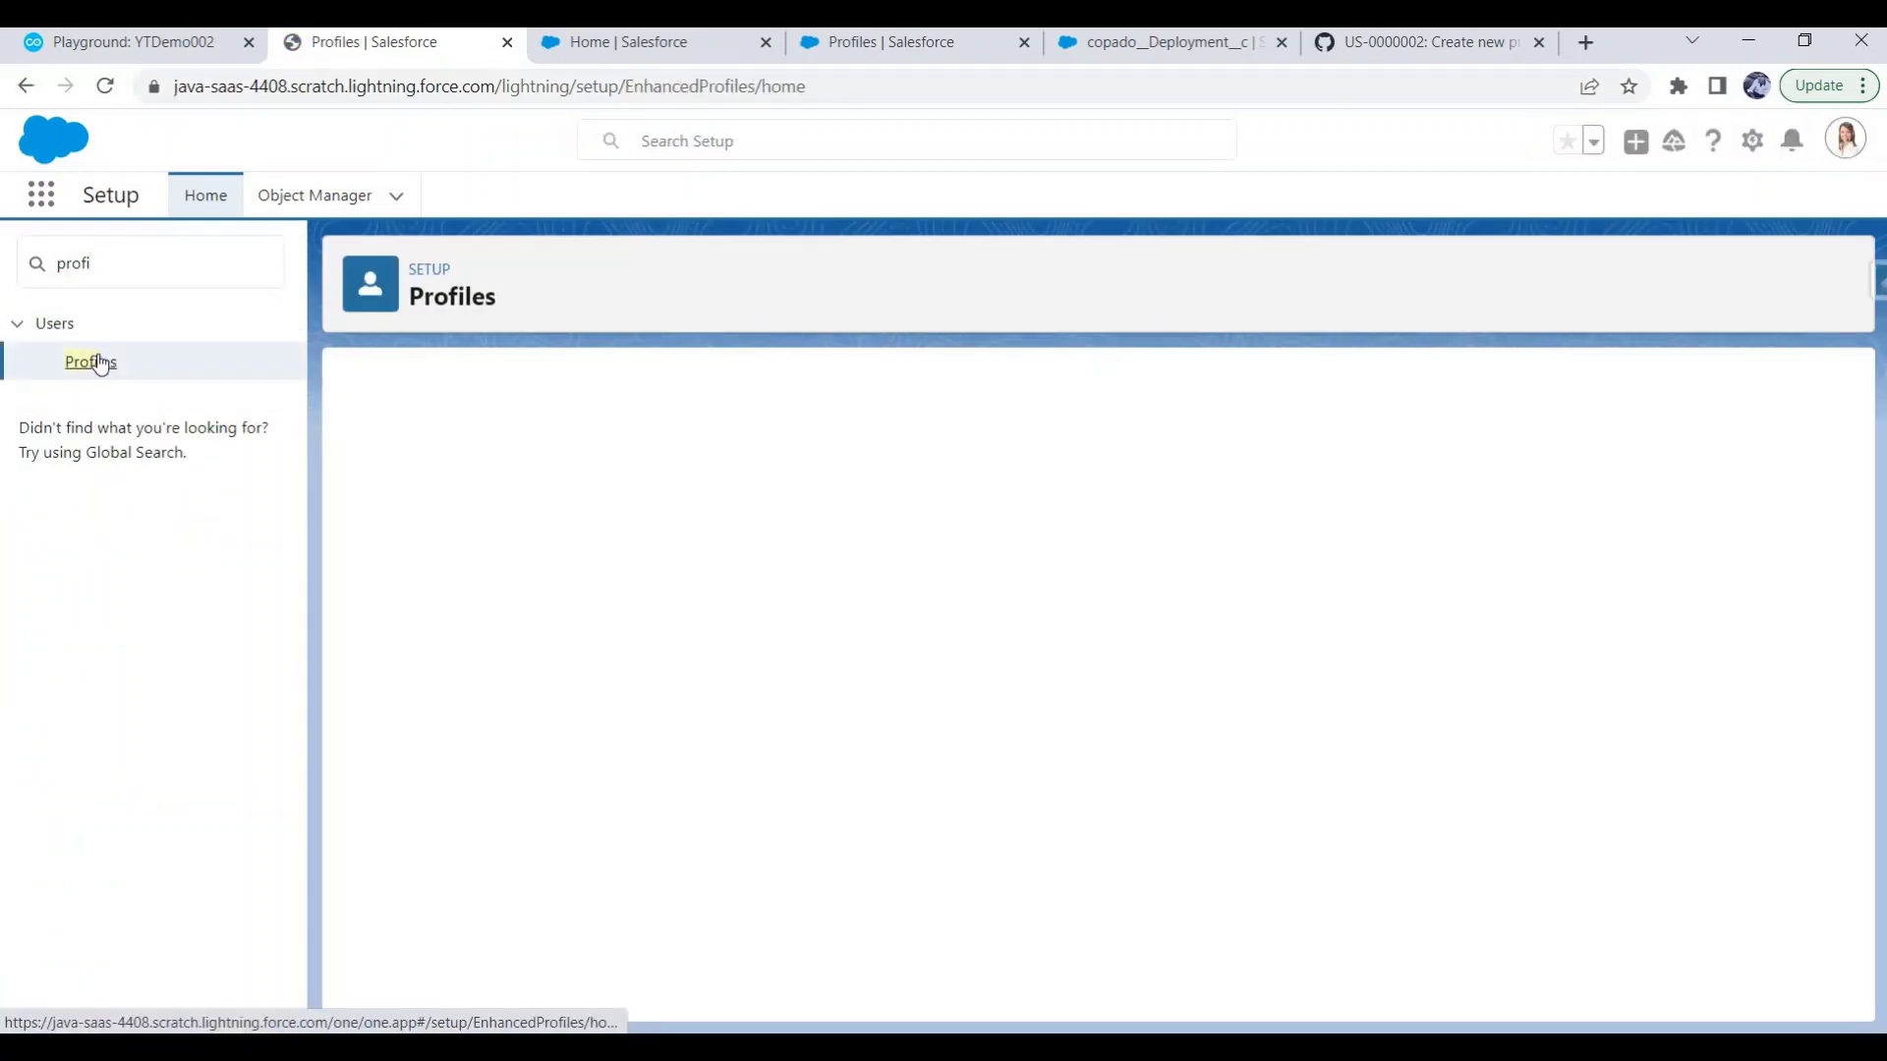
scroll(548, 847, "down", 1)
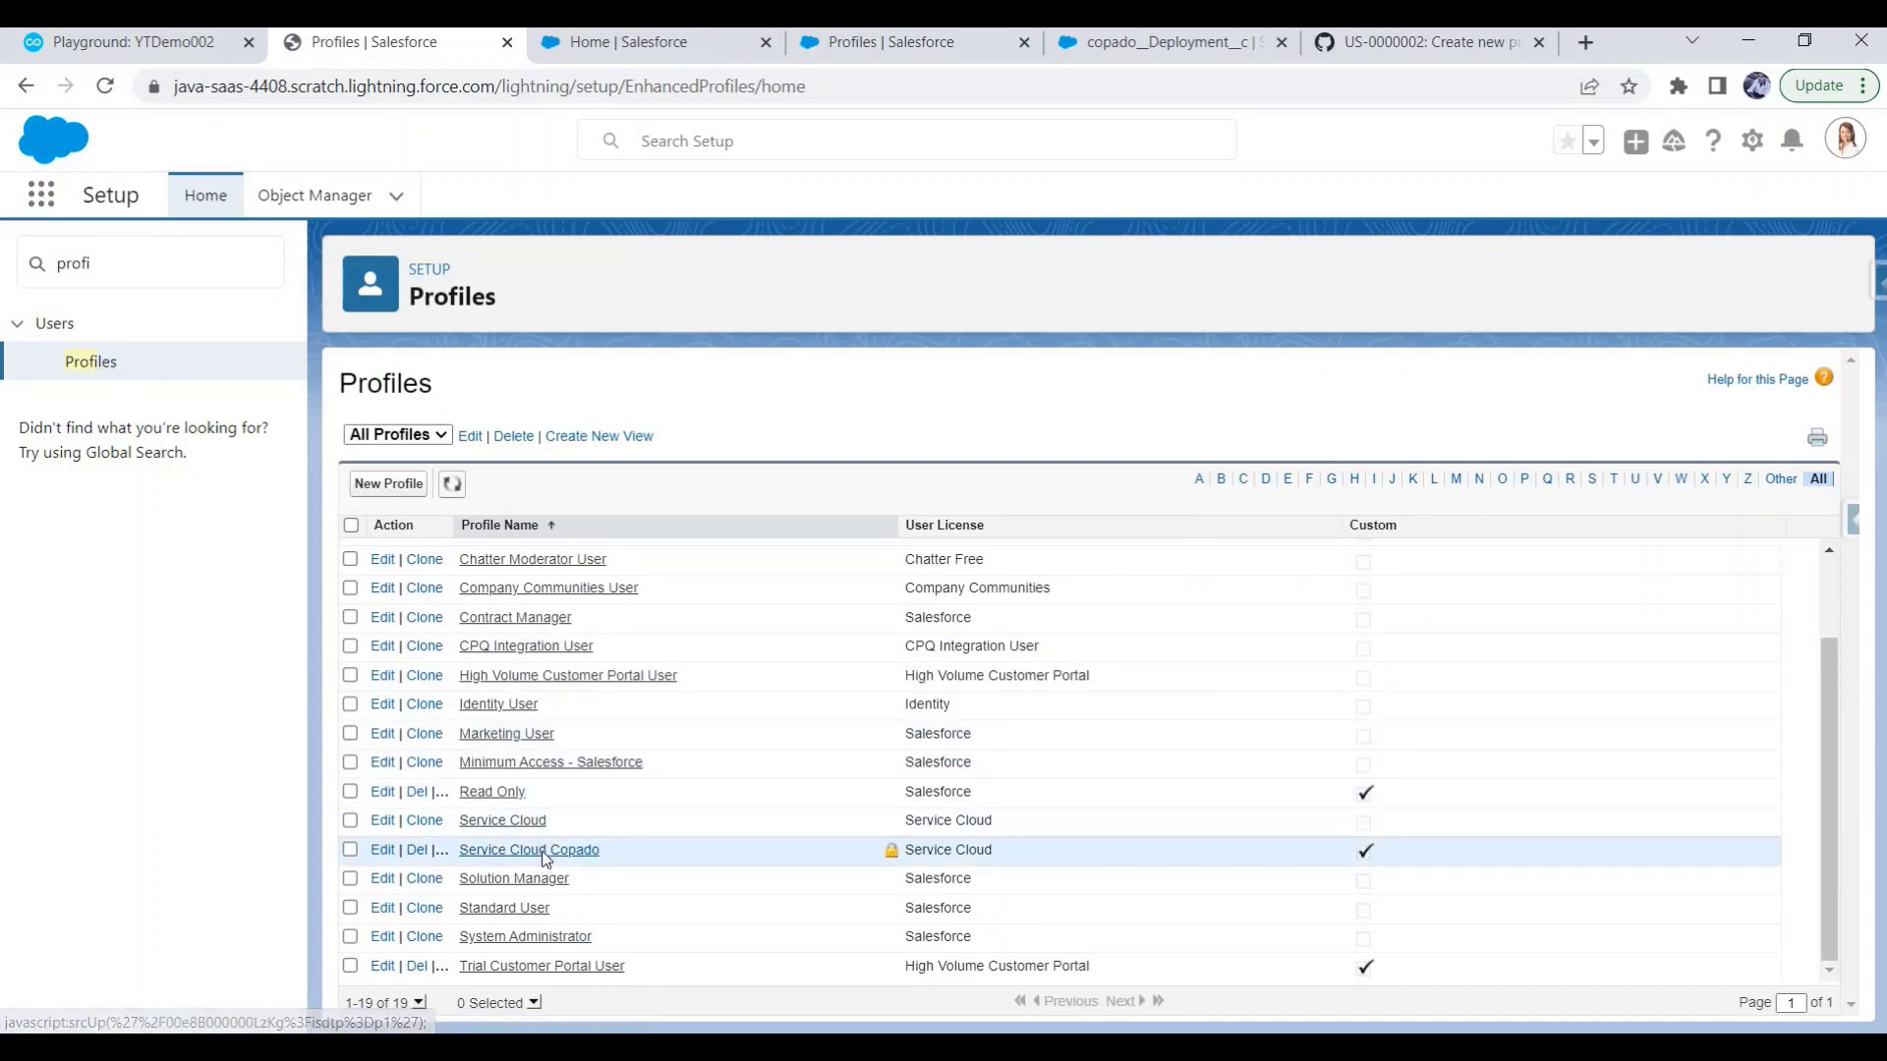
left_click(542, 851)
Edit the profile's Account field-level security and enable edit access for the Copado Demo 001 and Account Category fields.
scroll(550, 727, "down", 12)
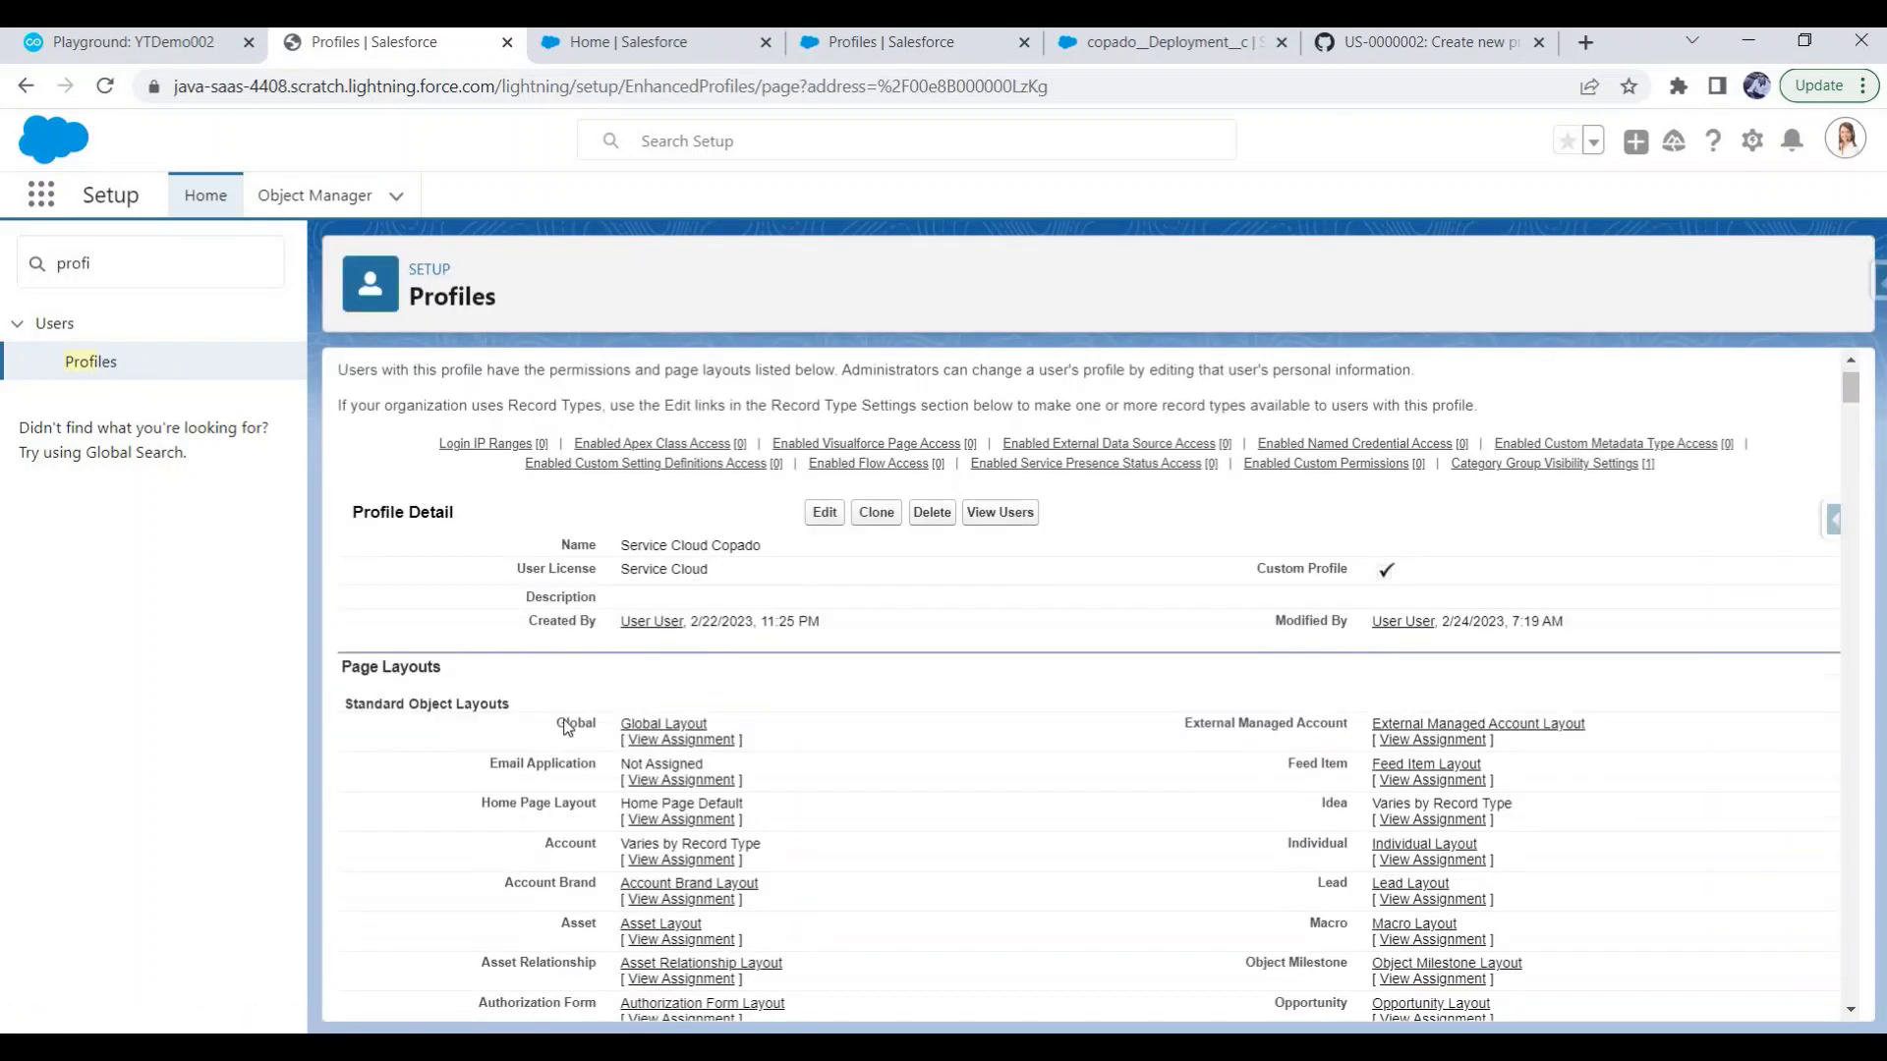
scroll(531, 705, "down", 4)
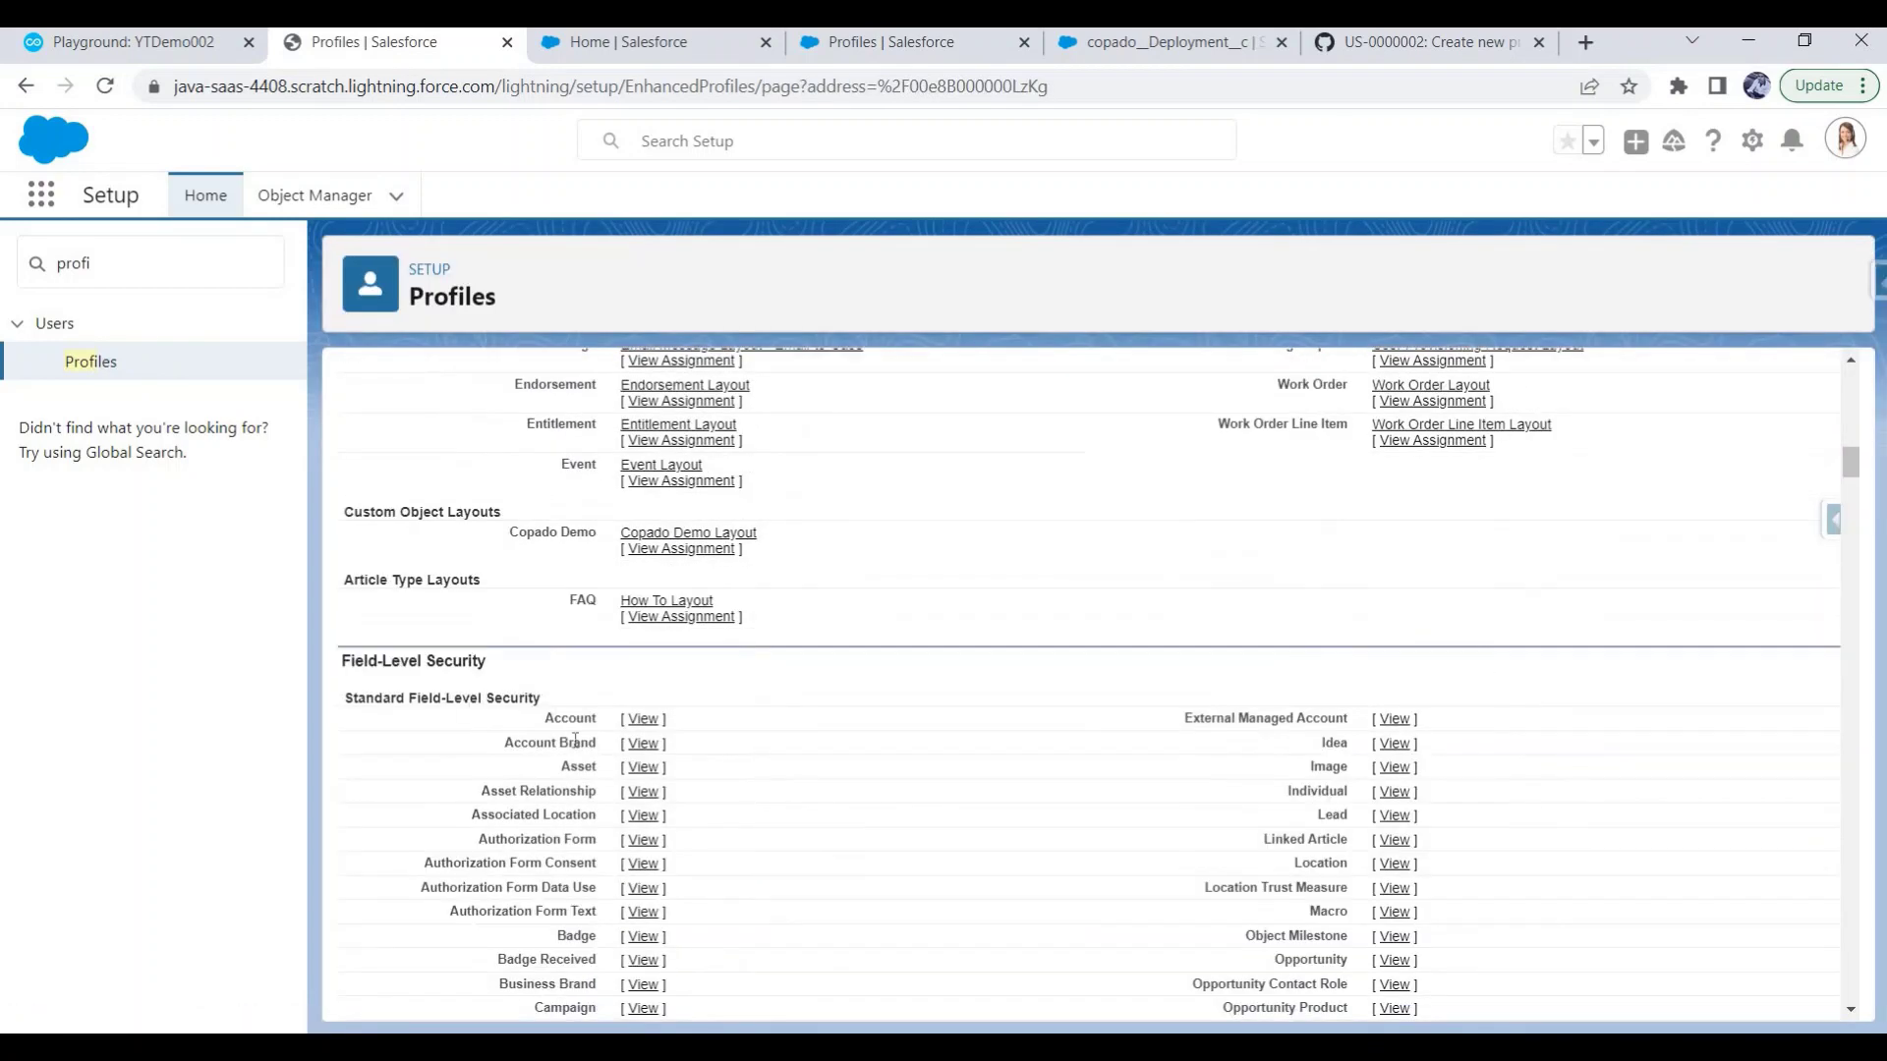
left_click(643, 722)
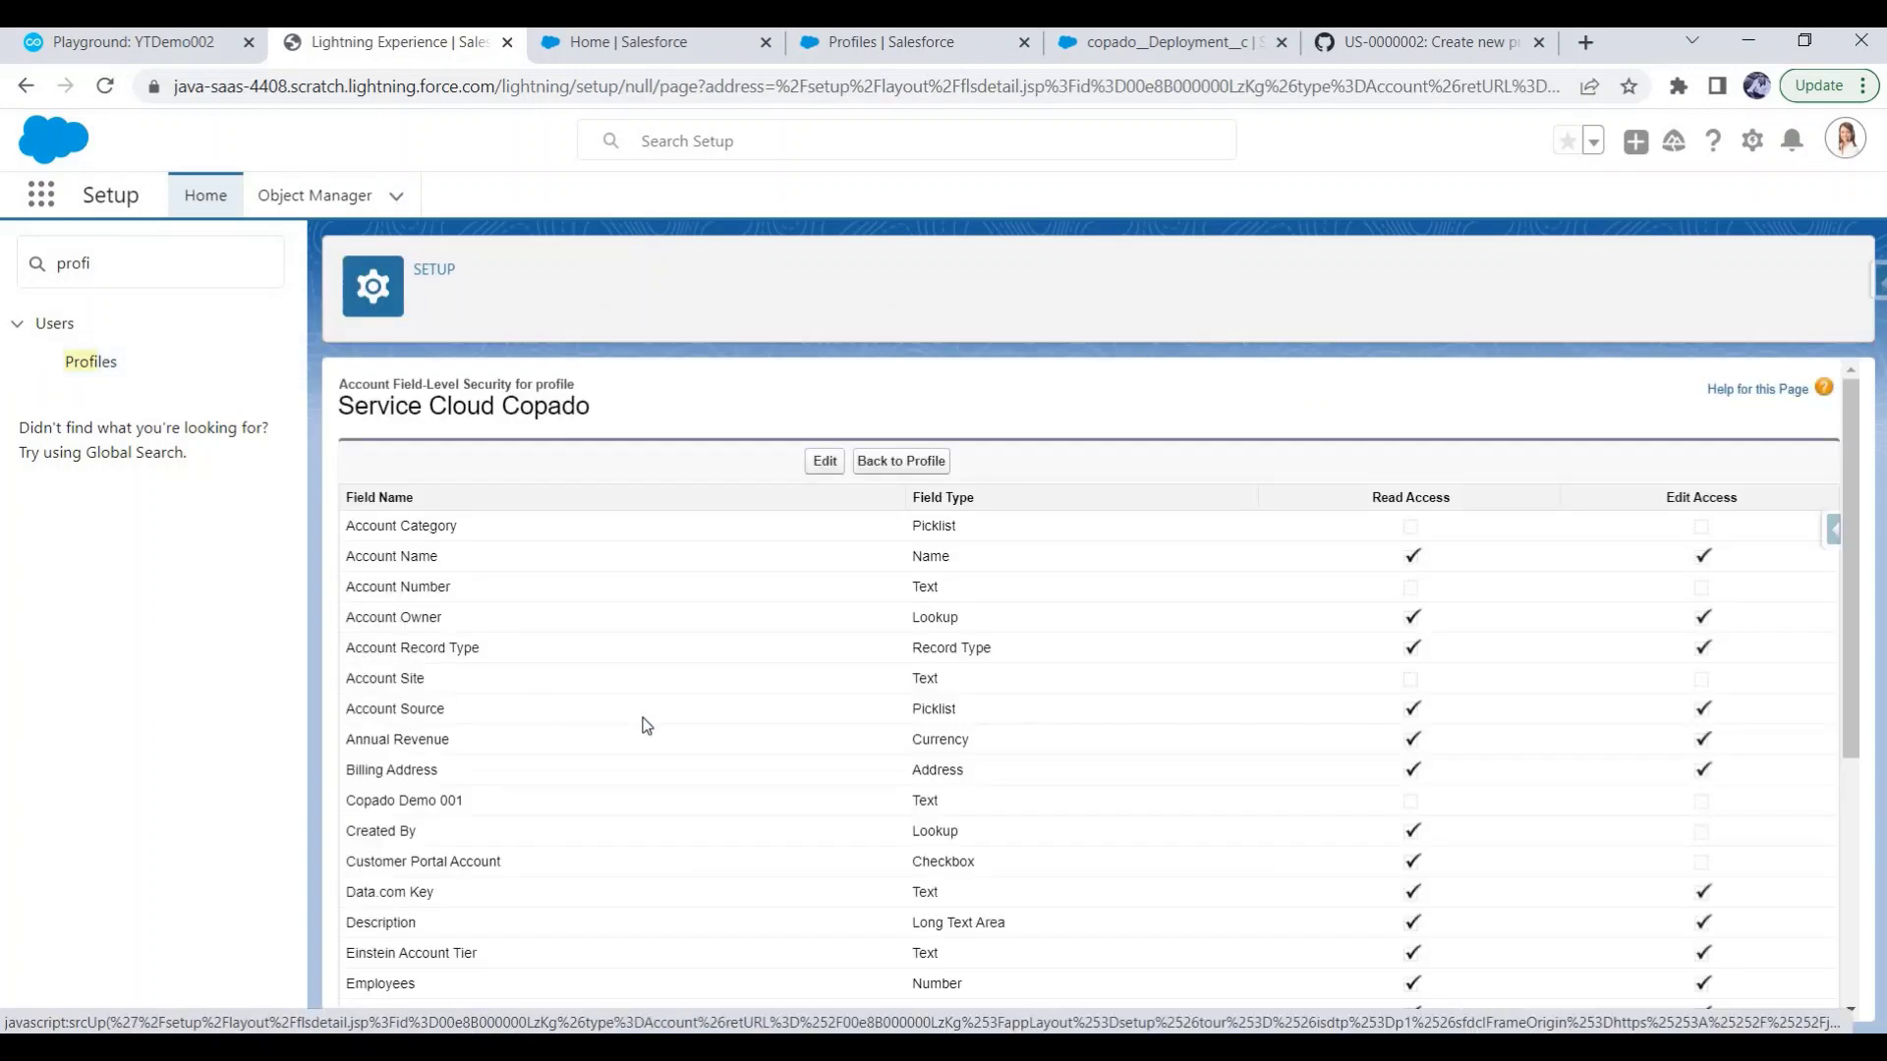
left_click(825, 462)
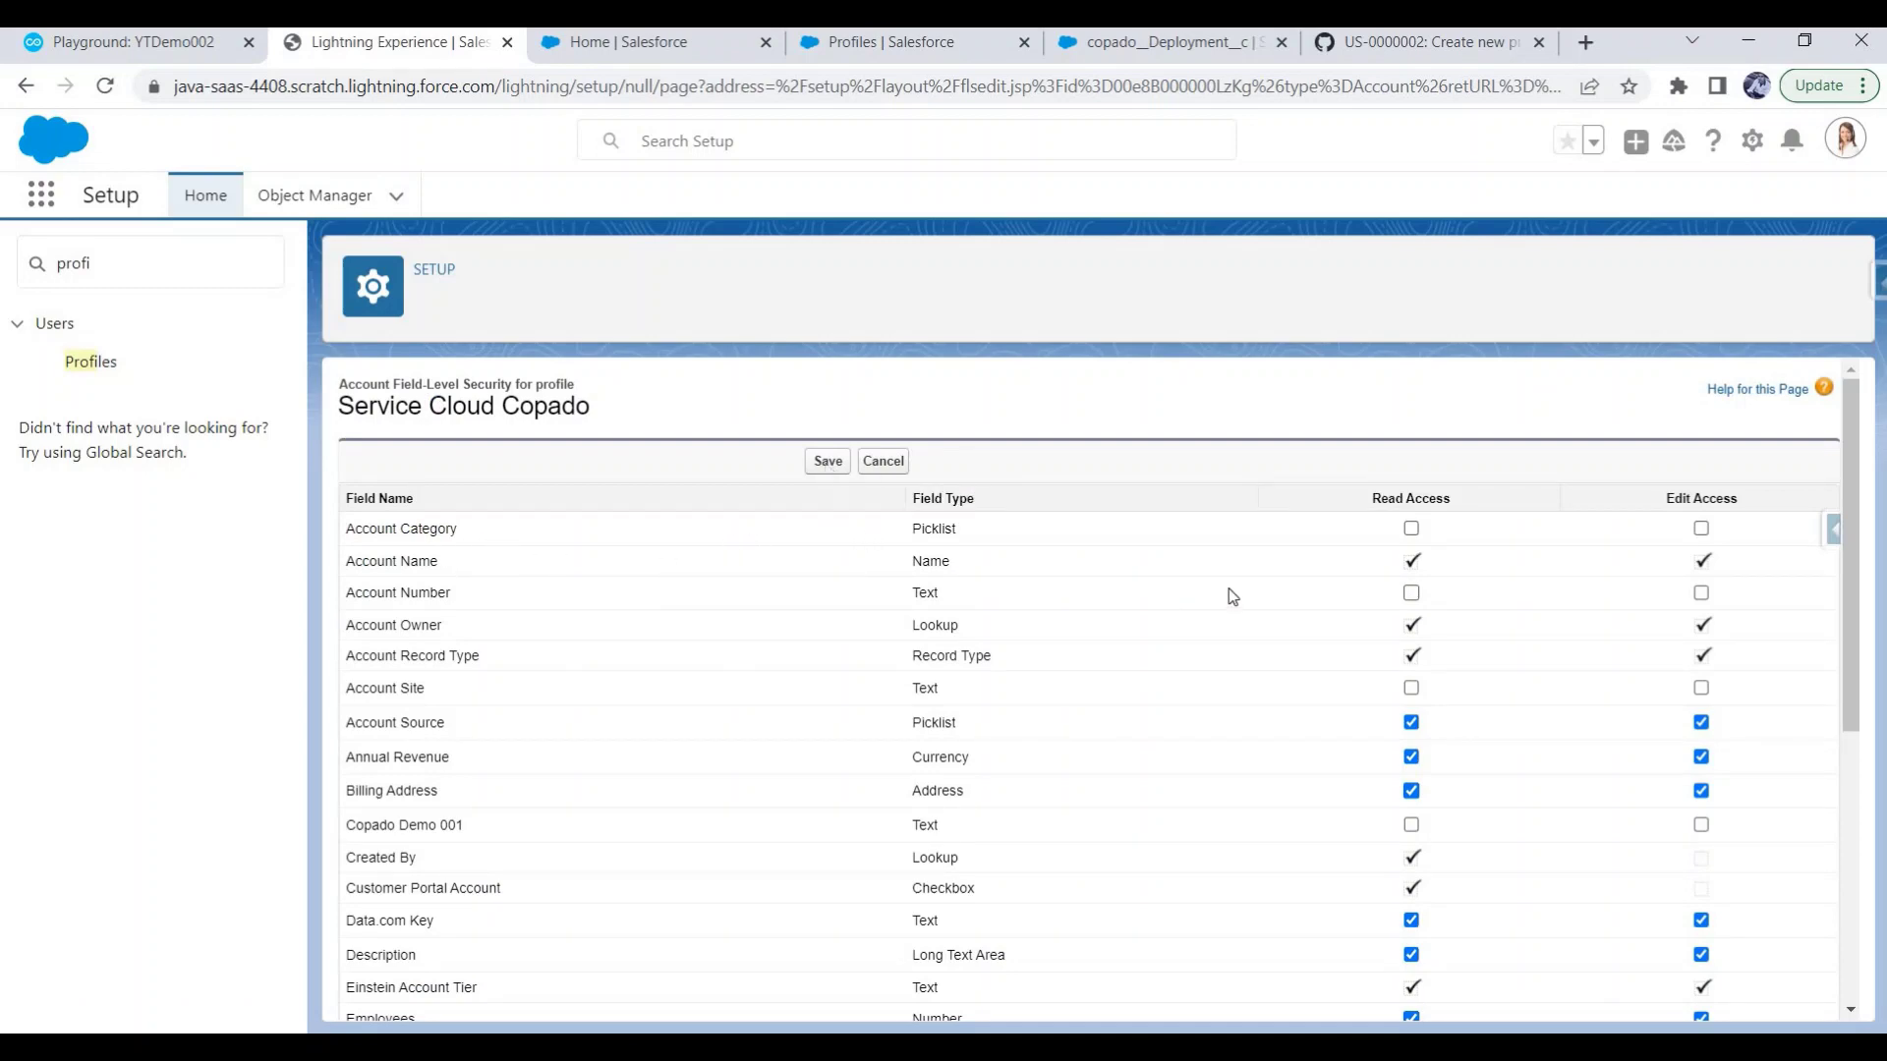
left_click_drag(397, 528, 431, 530)
left_click_drag(379, 831, 464, 827)
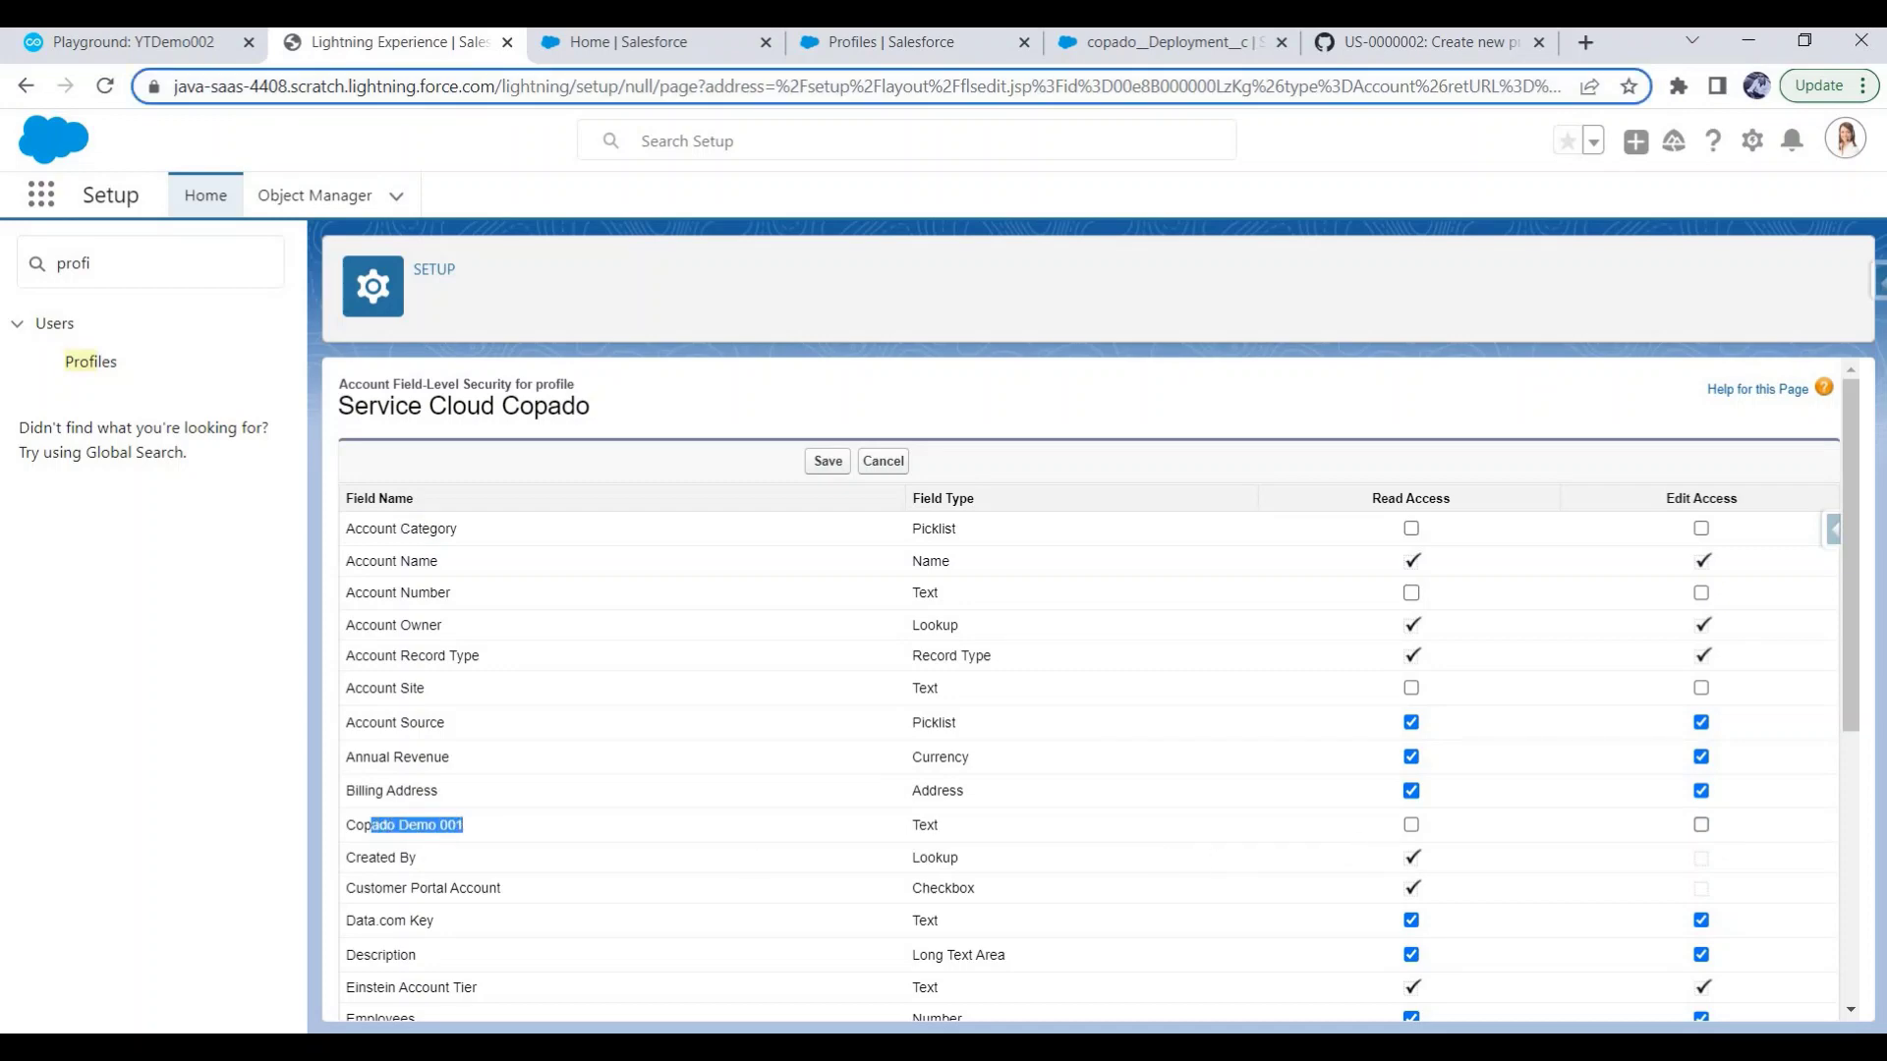
left_click(1701, 825)
left_click(1701, 529)
Switch to the UAT org and open the Account field-level security of the Service Cloud Copado profile for comparison.
left_click(857, 45)
scroll(658, 550, "down", 8)
scroll(648, 624, "down", 10)
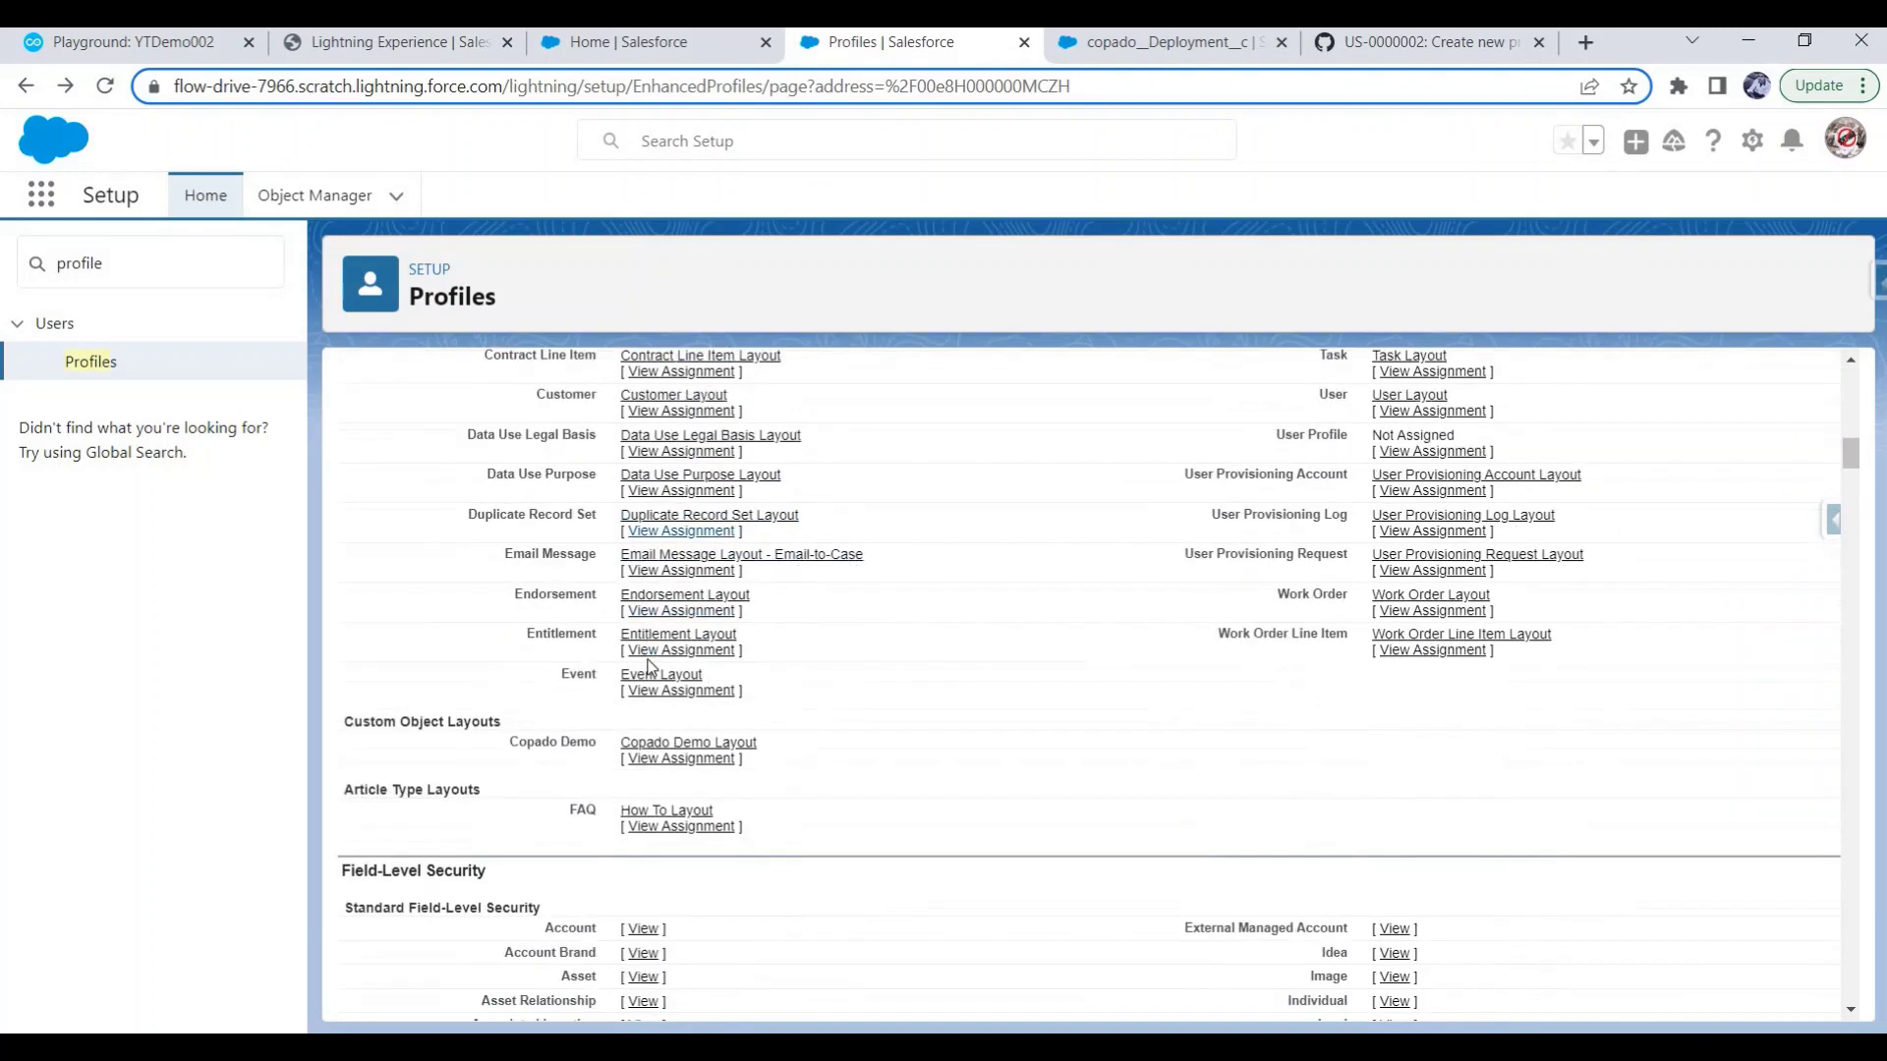
scroll(641, 723, "up", 5)
left_click(641, 720)
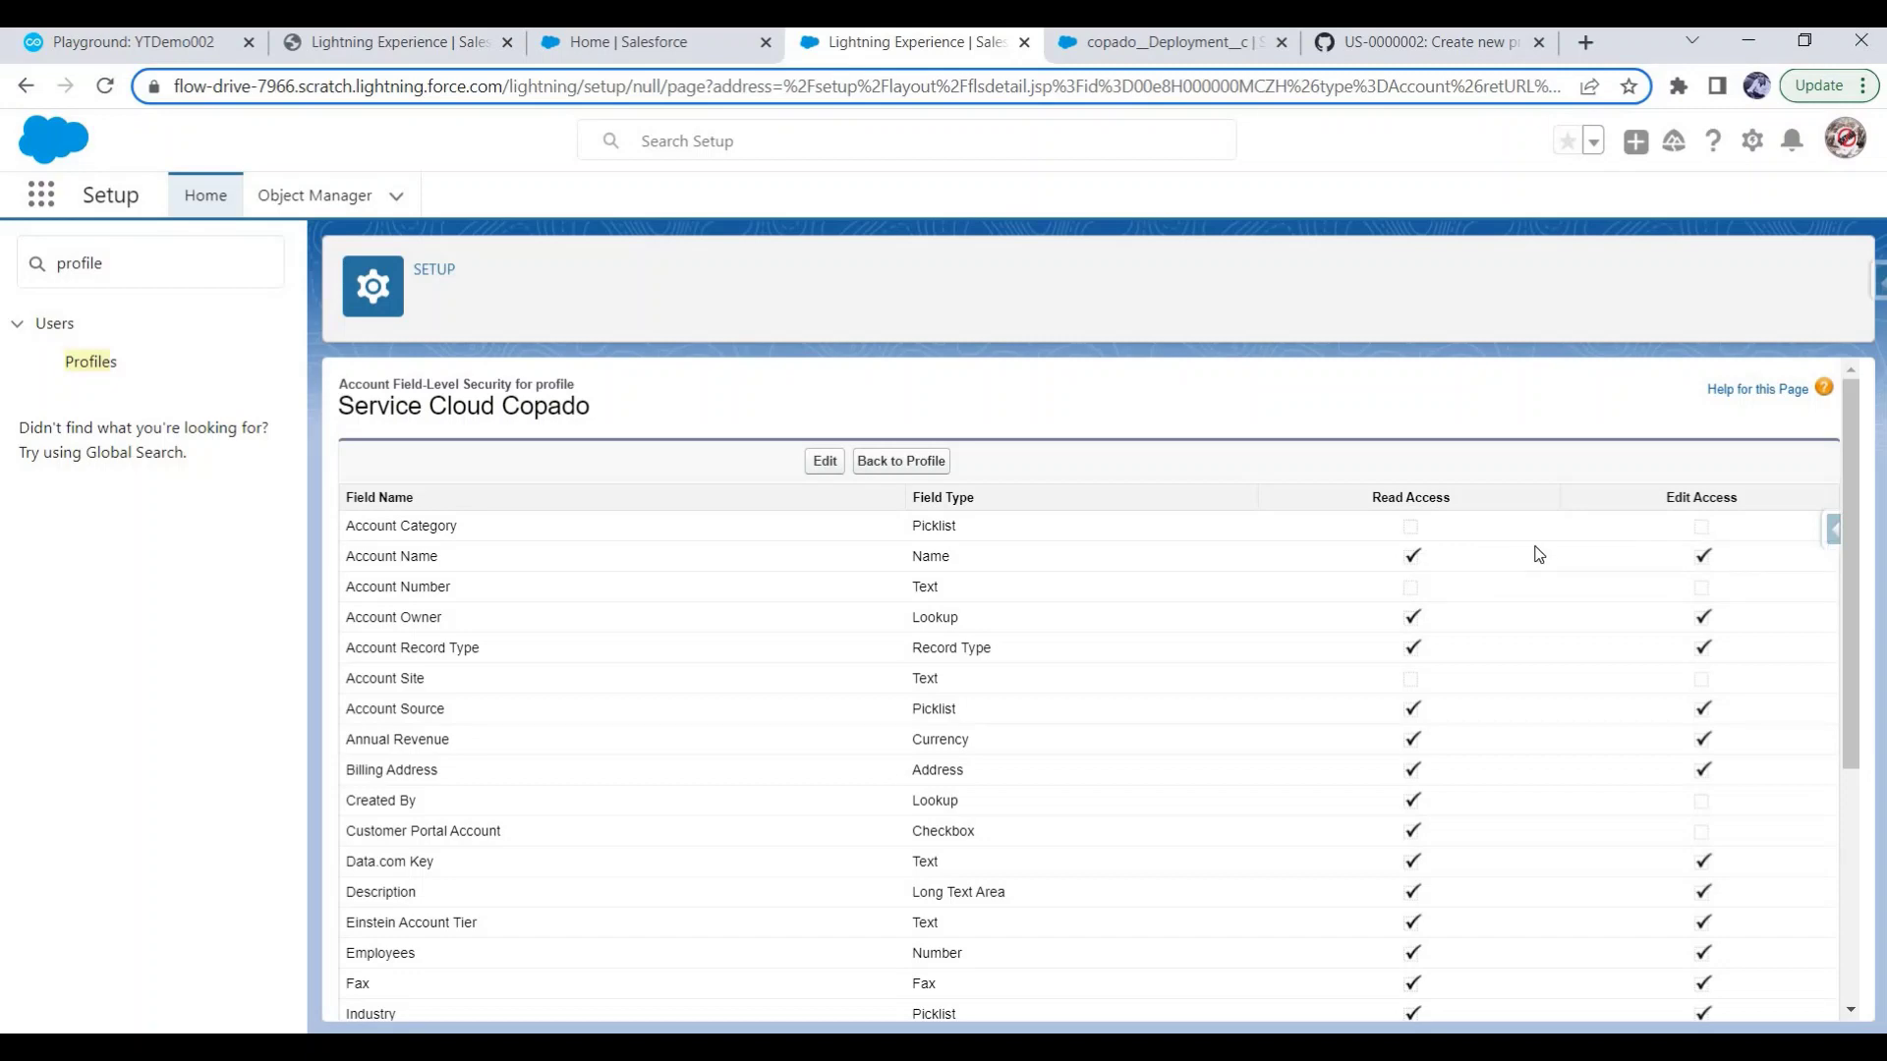
Return to the Dev1 org and save the Account field-level security changes for the Service Cloud Copado profile.
left_click(674, 59)
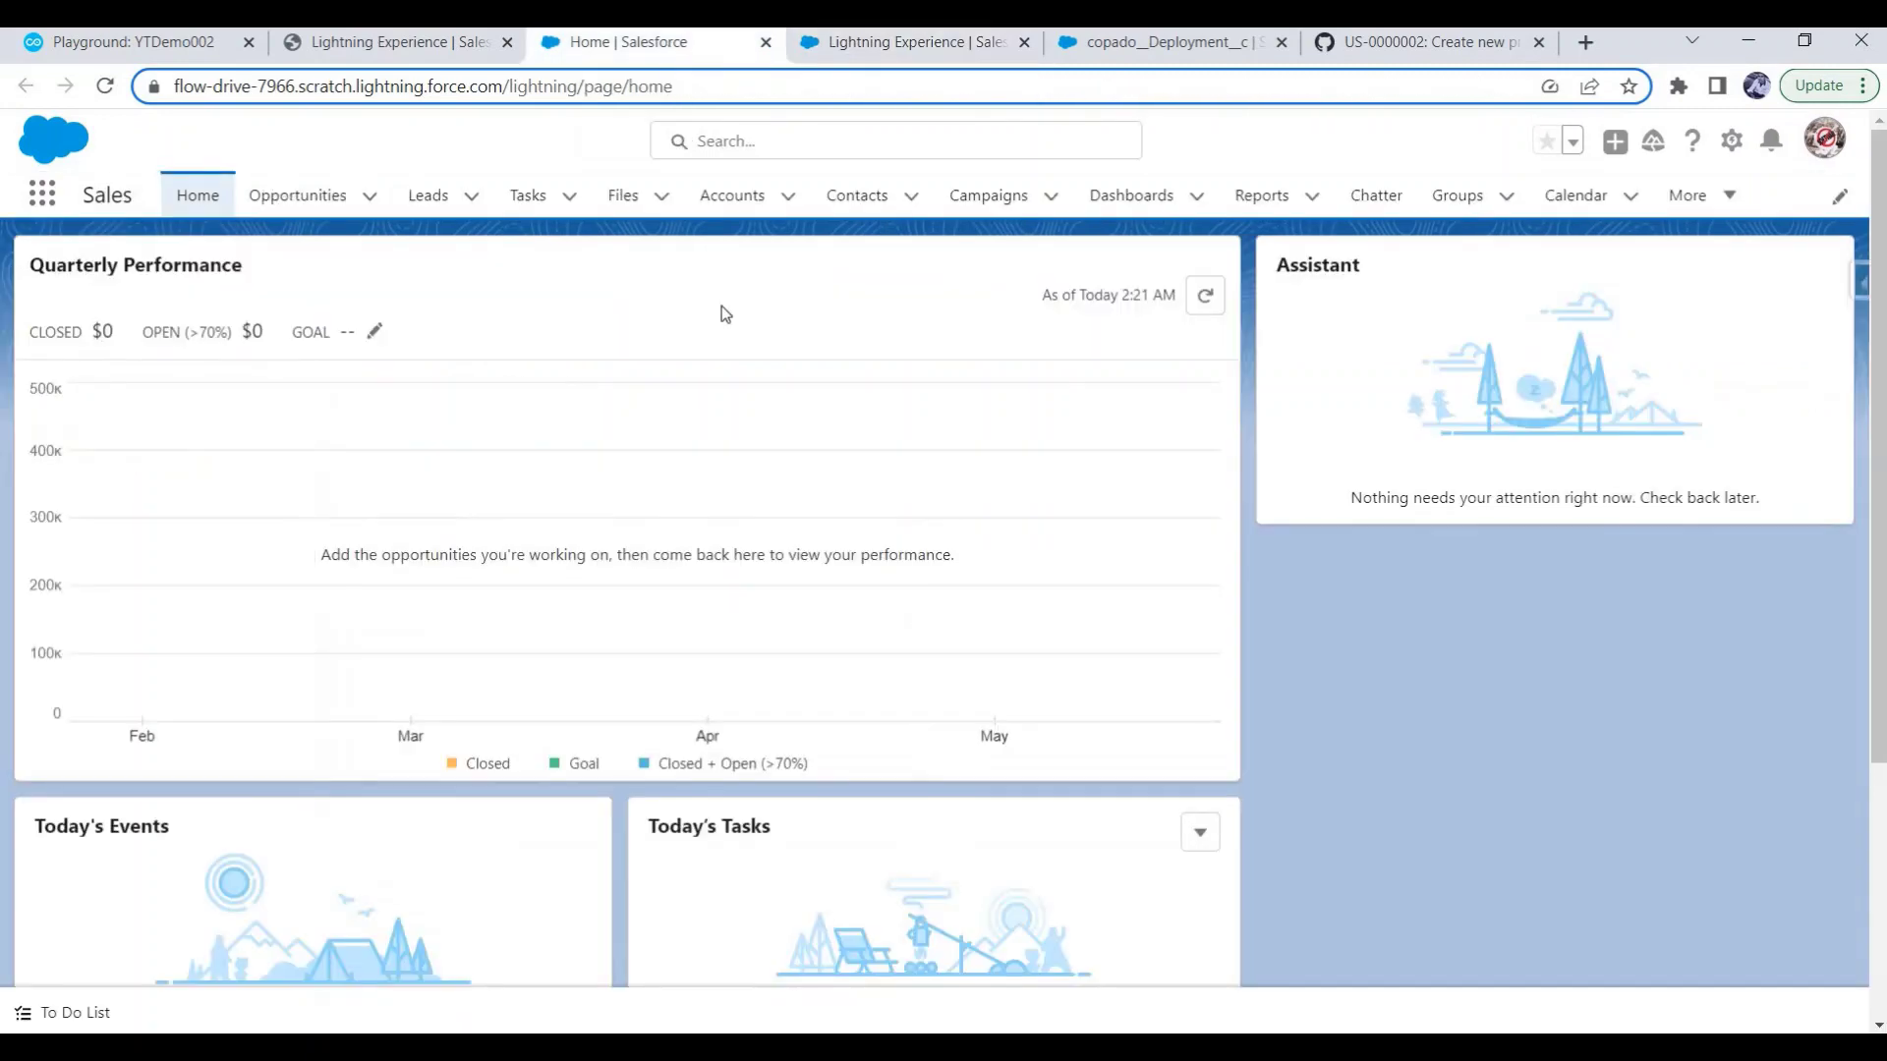
left_click(421, 51)
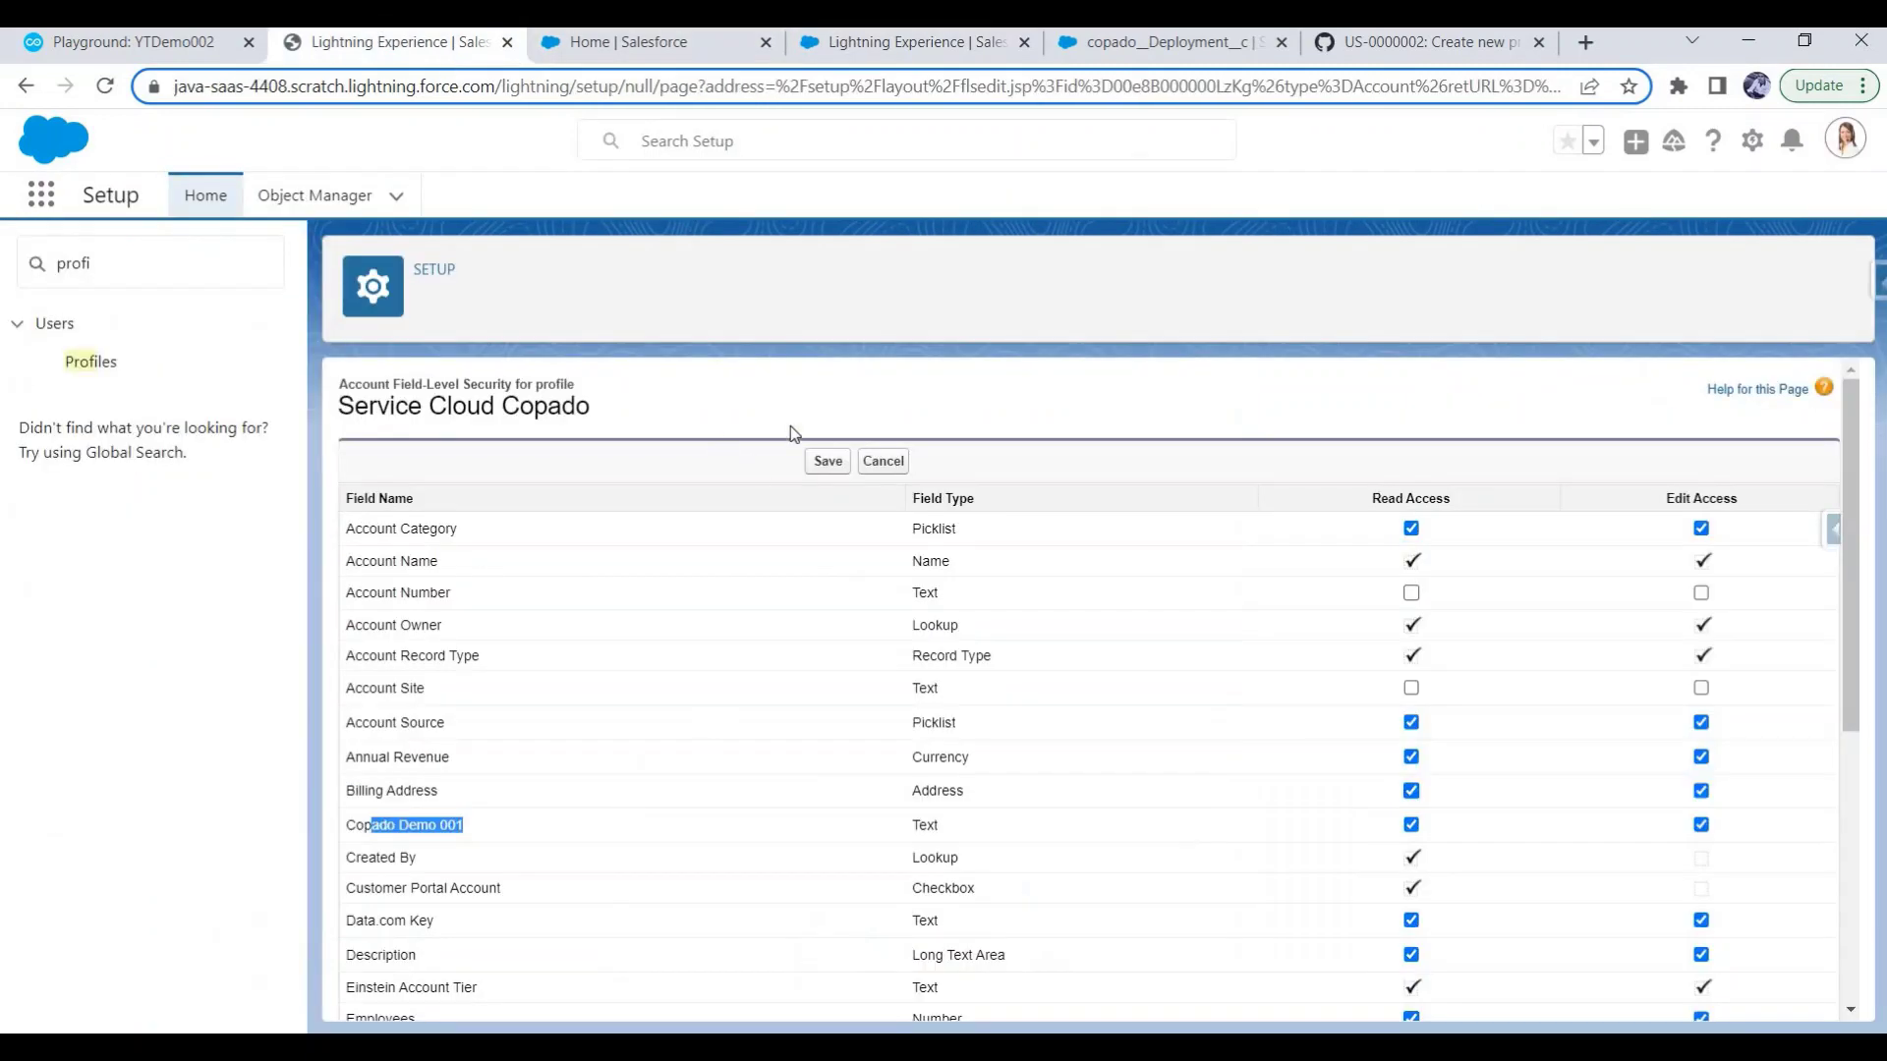
left_click(827, 464)
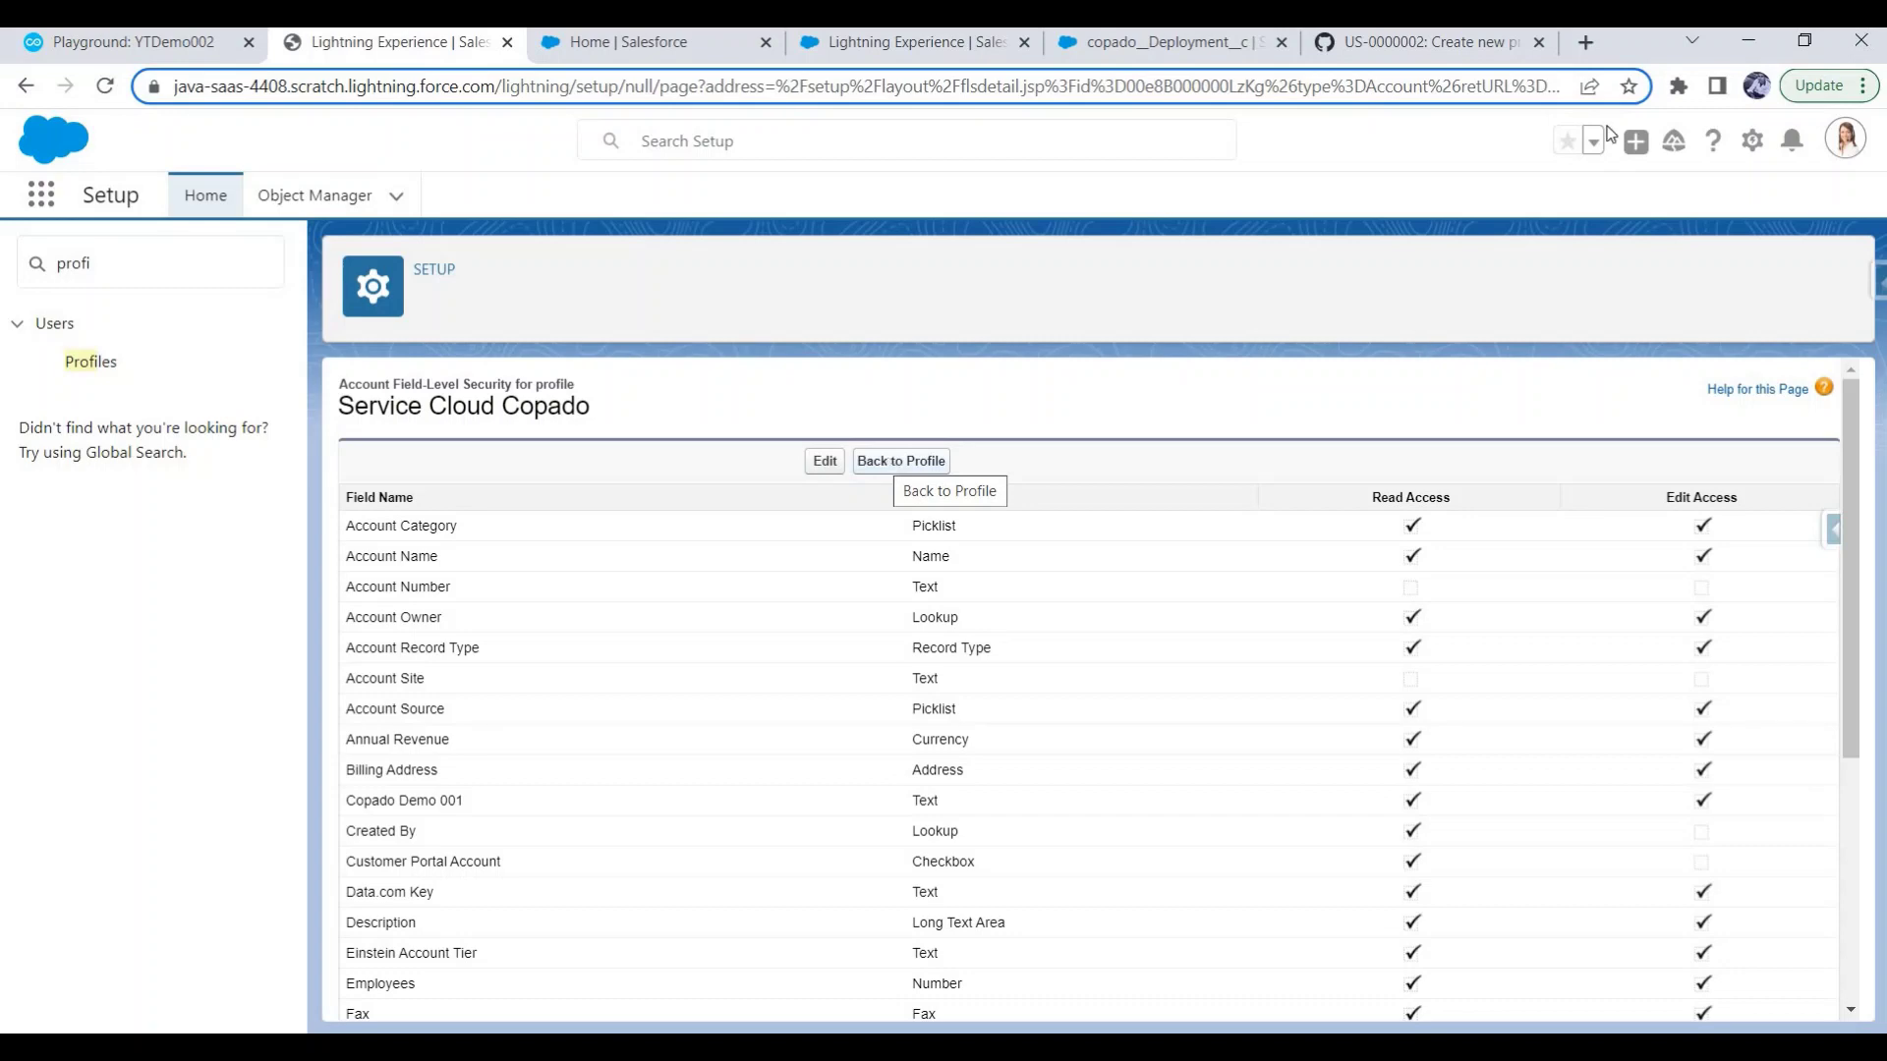
Start a new Copado user story titled "Create new field Copado Demo 001 + Update FSL for Account Category".
left_click(1159, 41)
left_click(561, 196)
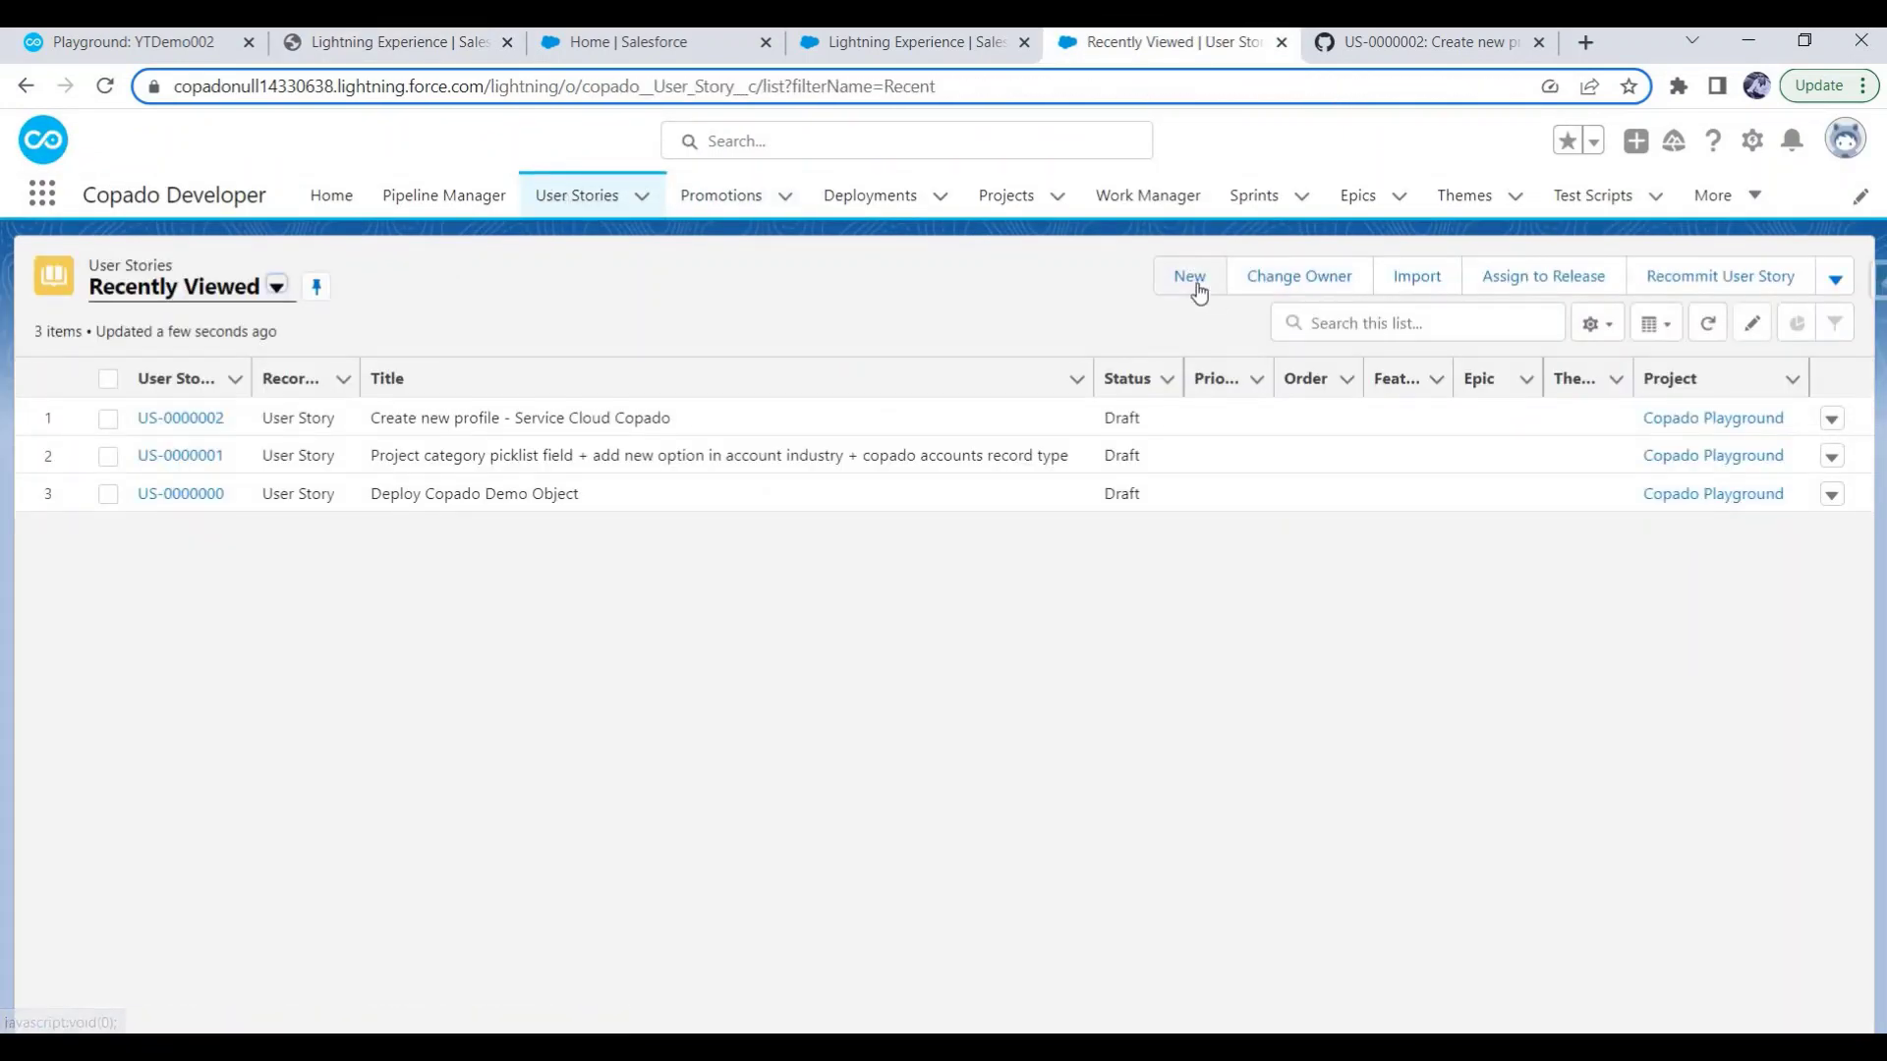
left_click(1189, 276)
left_click(878, 592)
left_click(1406, 724)
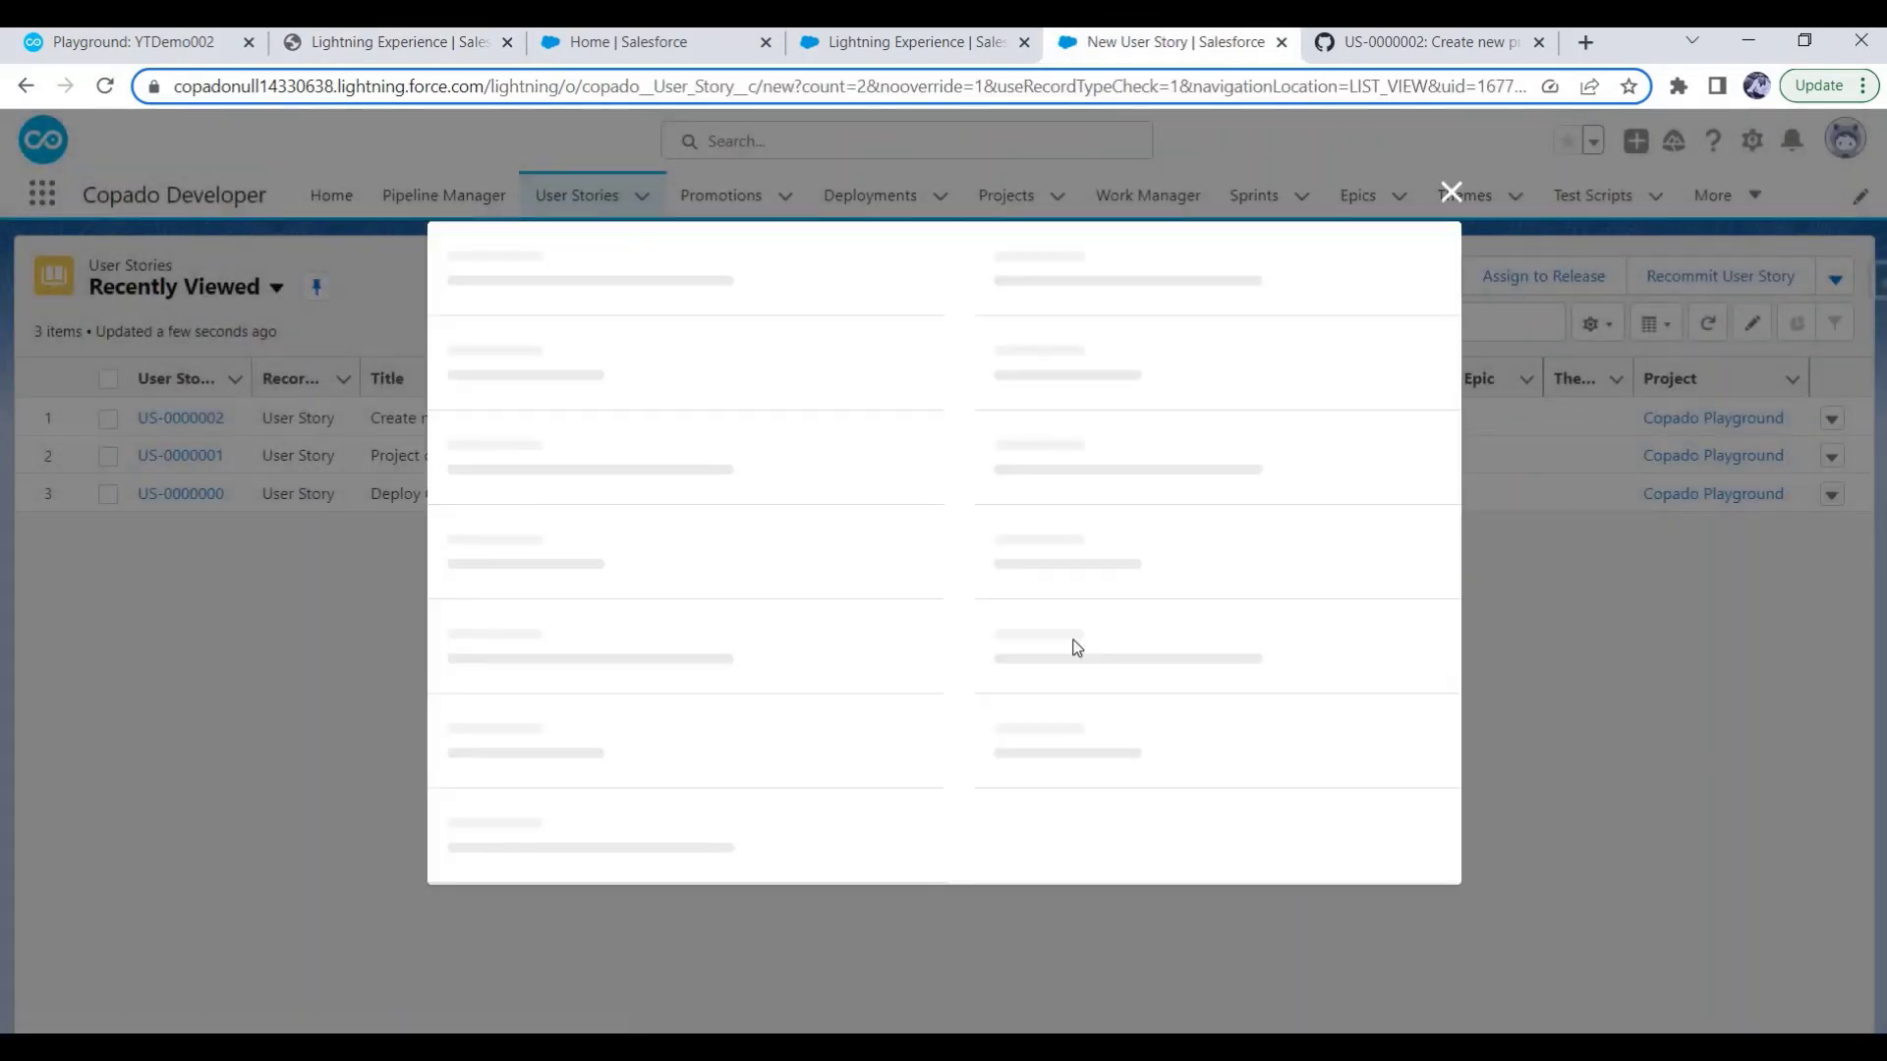
type("Create new field")
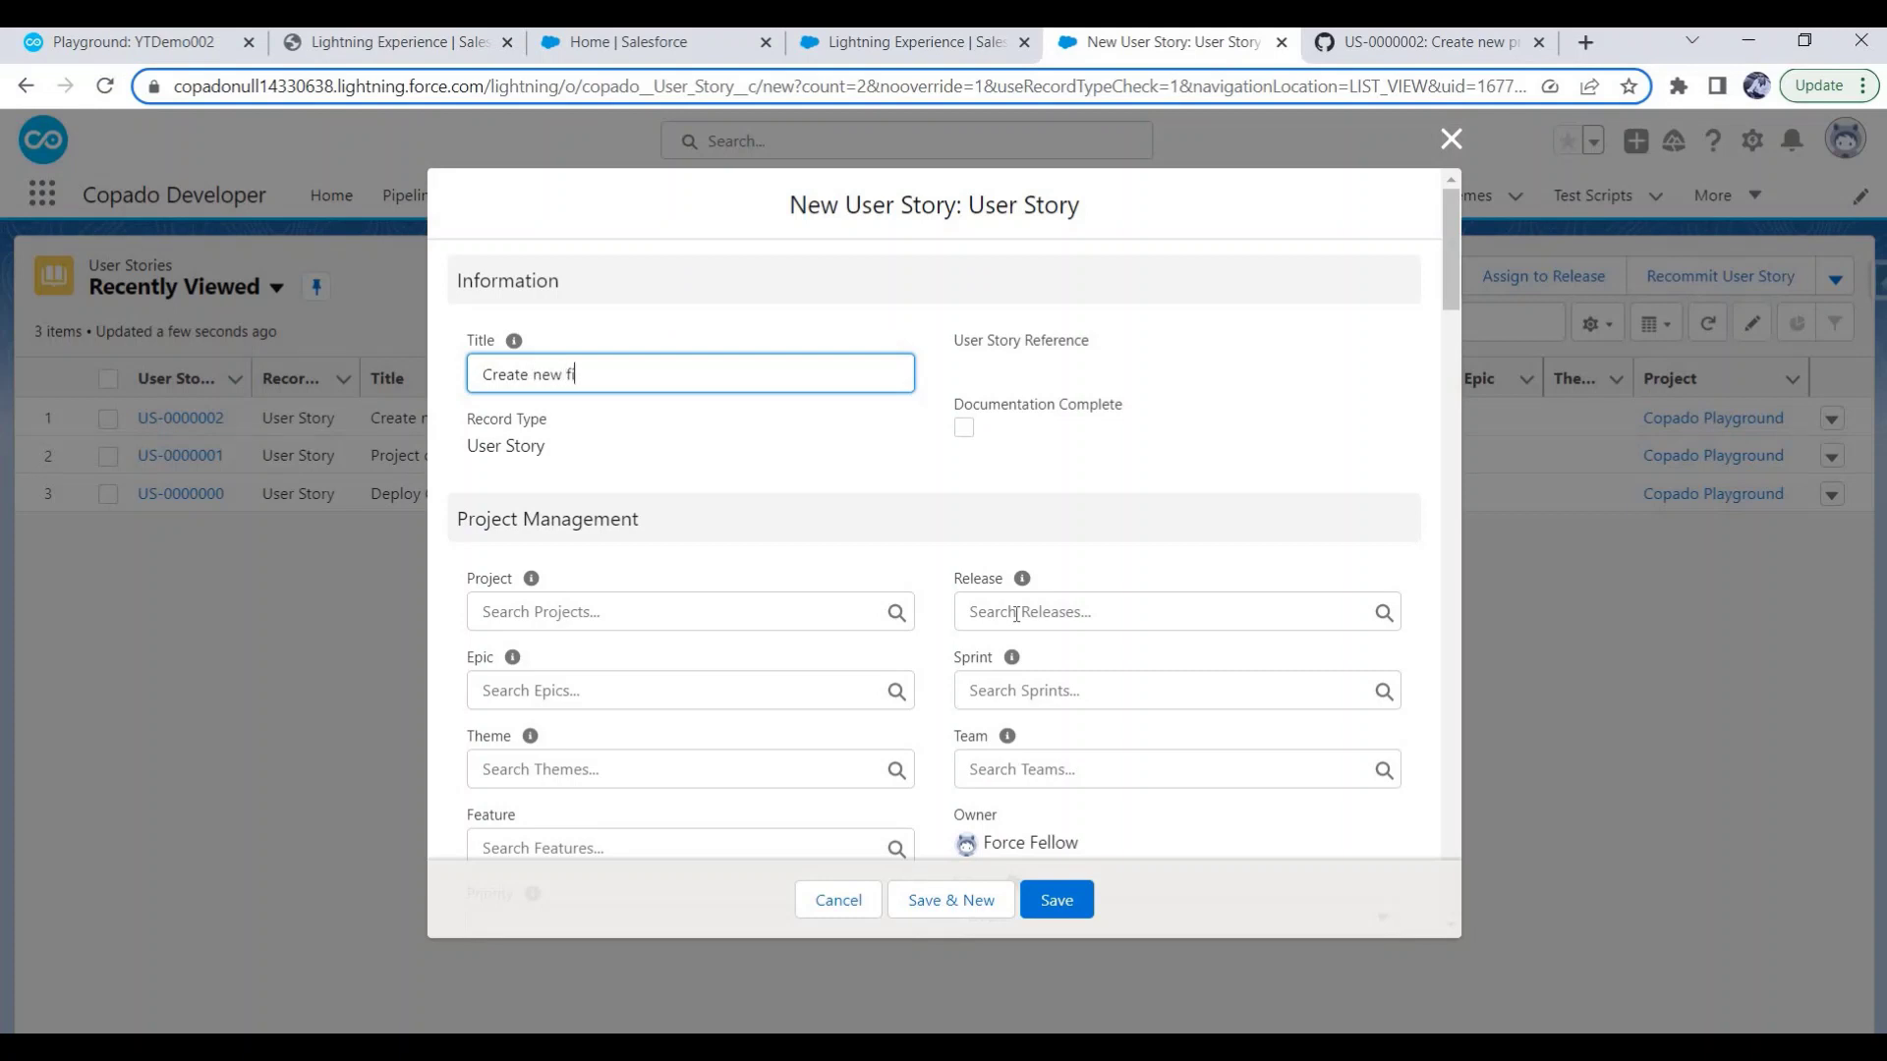
type(" Copado Demo 001 + Update FSL for ")
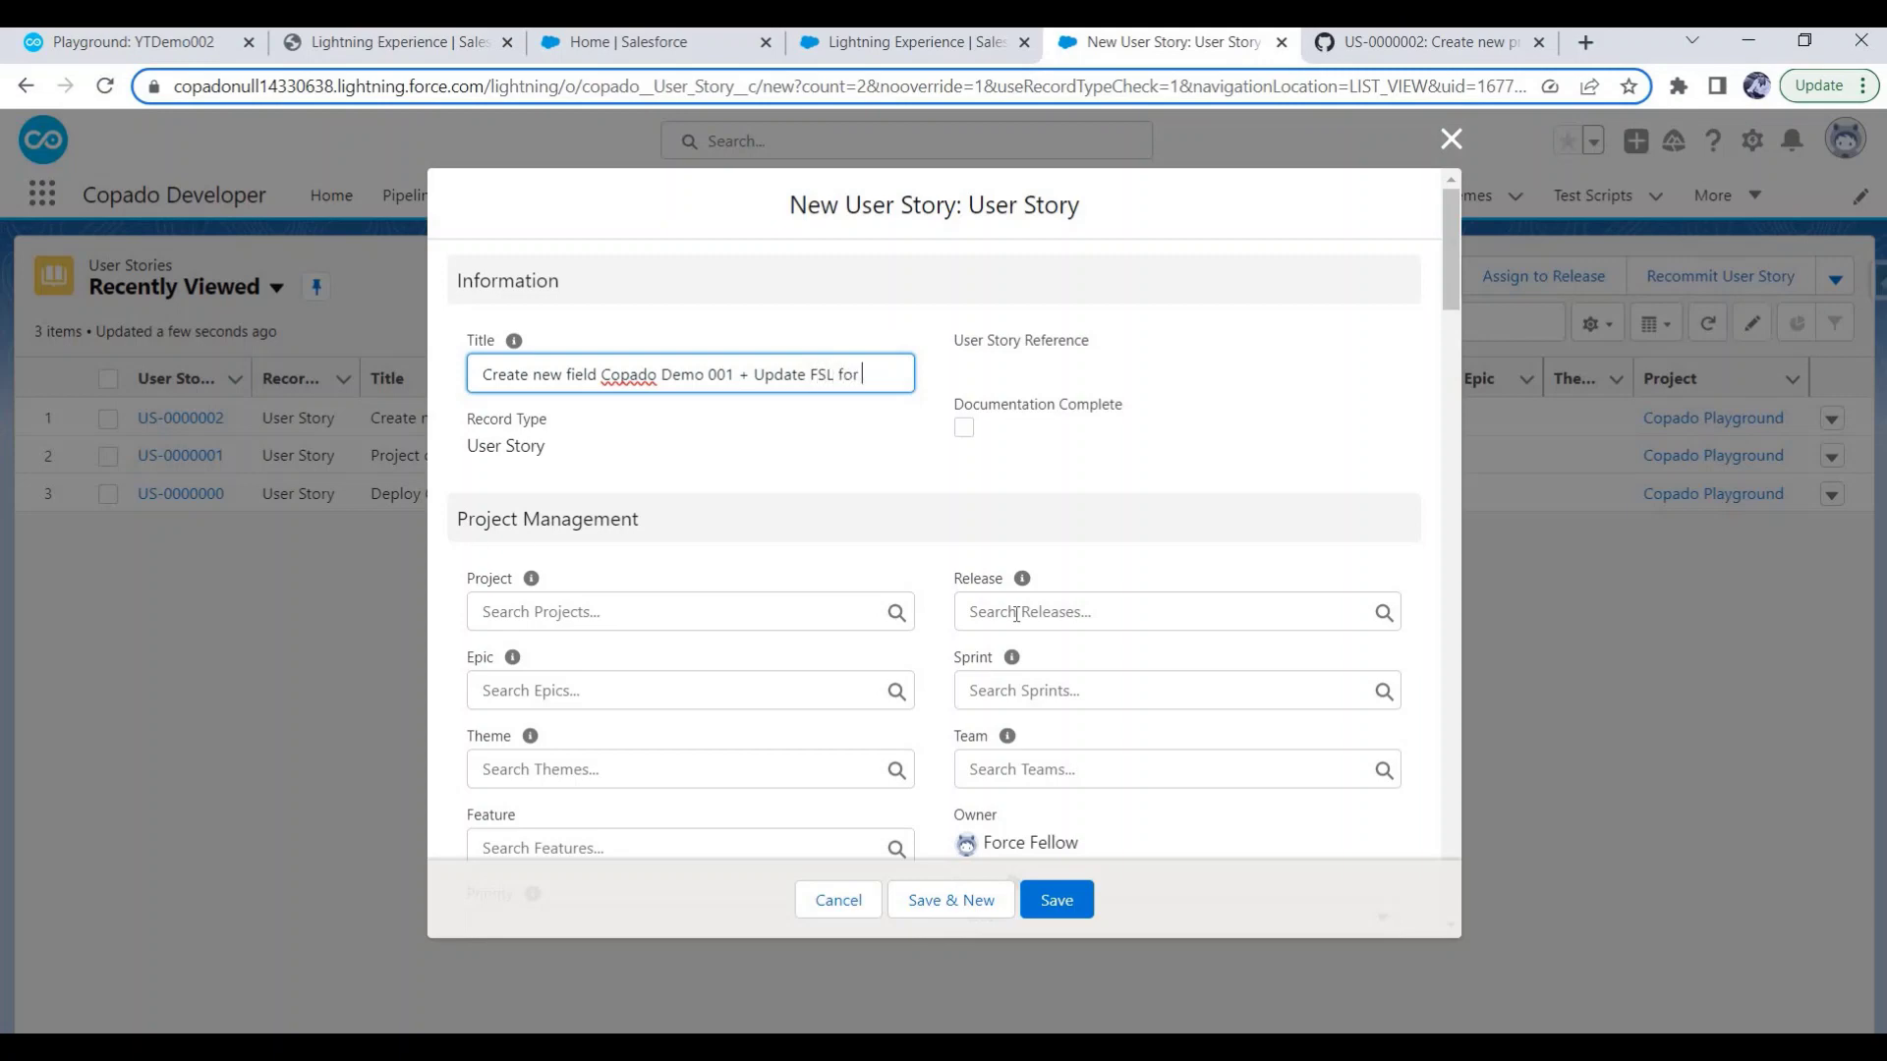
type("Account Category")
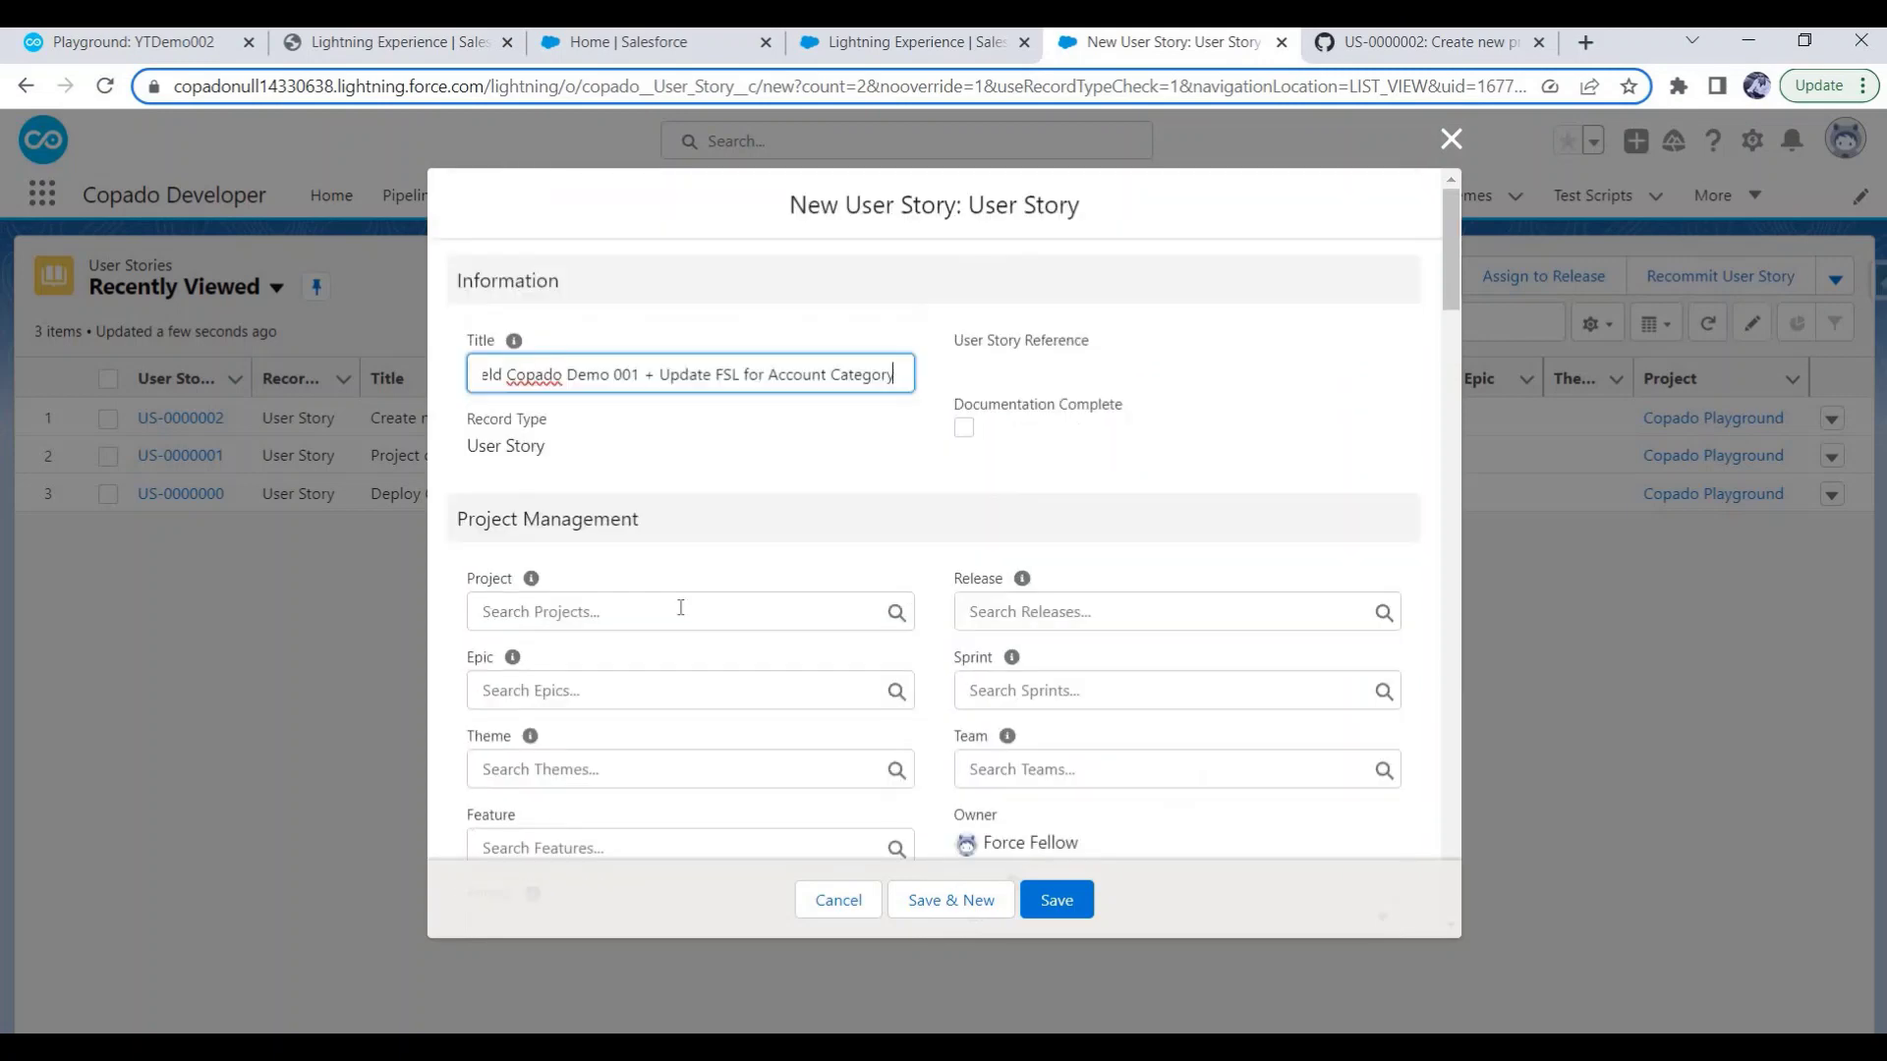
Set the user story's project to Copado Playground and its credential to Dev1, and save it.
left_click(586, 607)
left_click(593, 670)
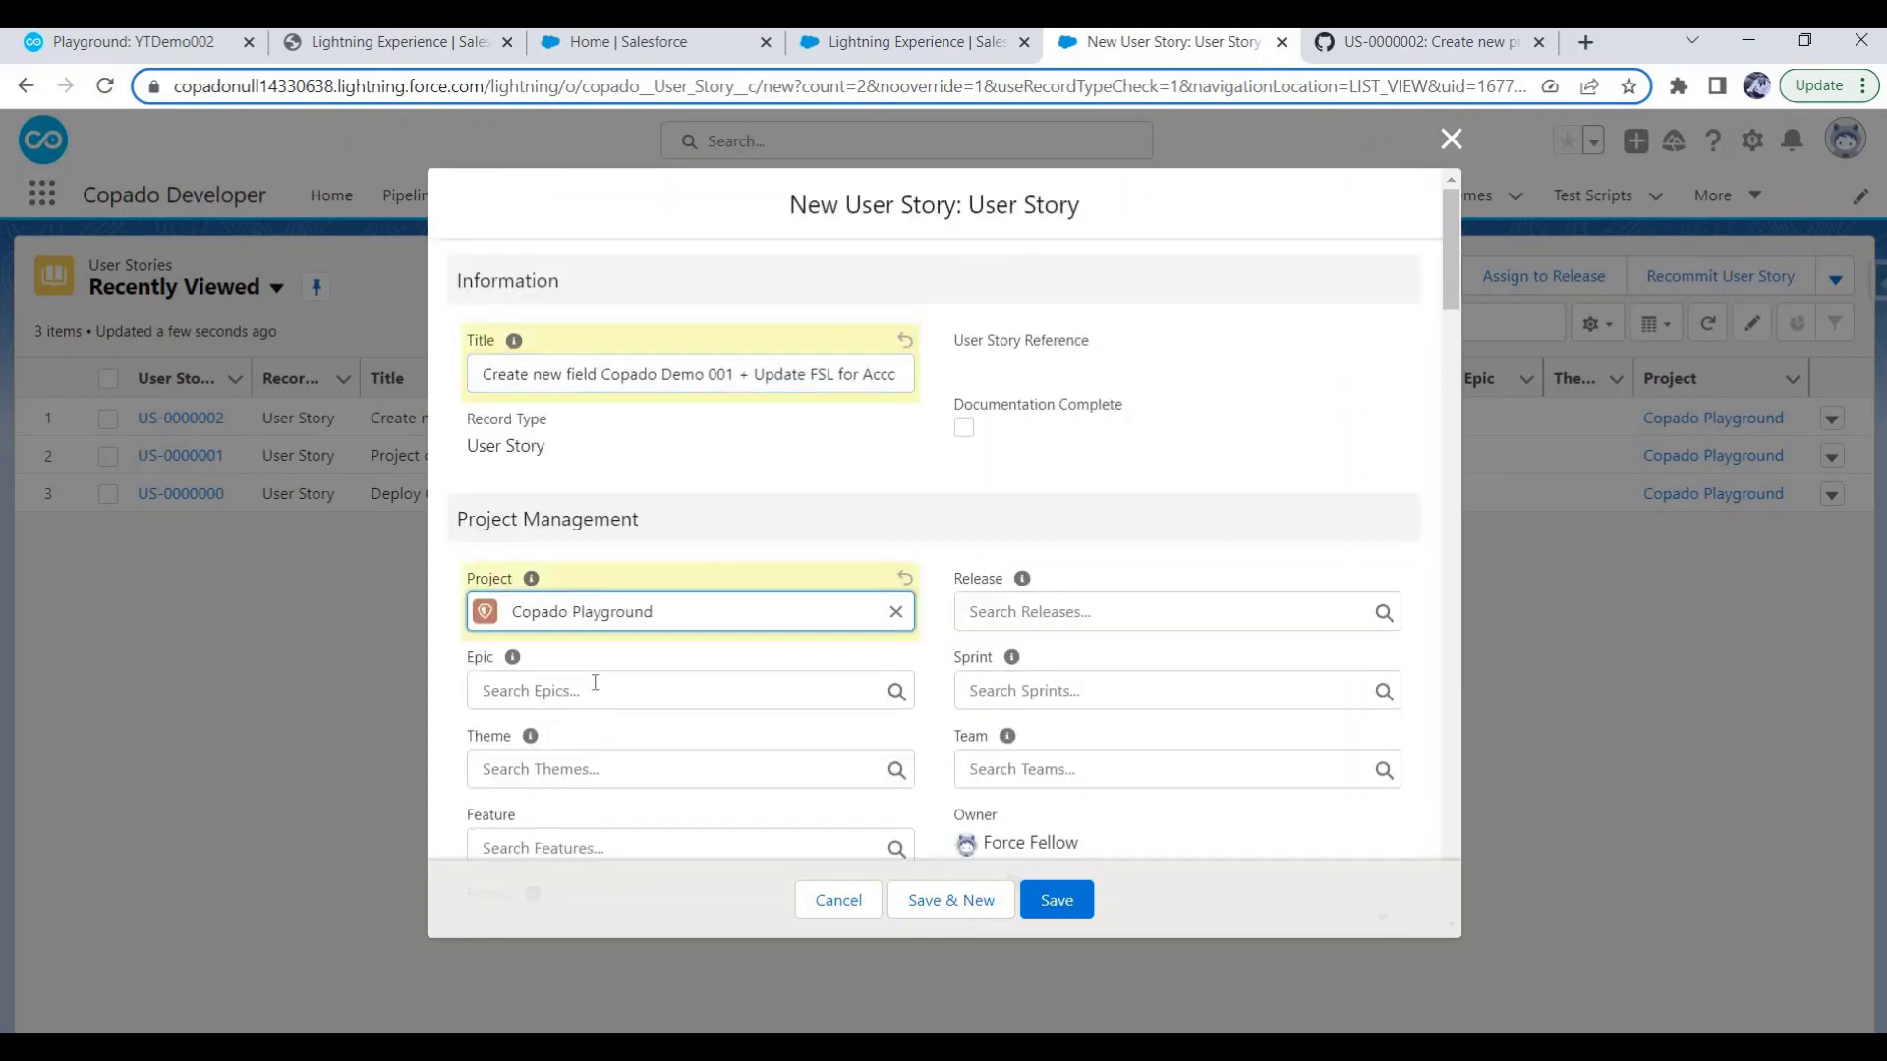
scroll(595, 694, "down", 10)
left_click(589, 632)
left_click(540, 833)
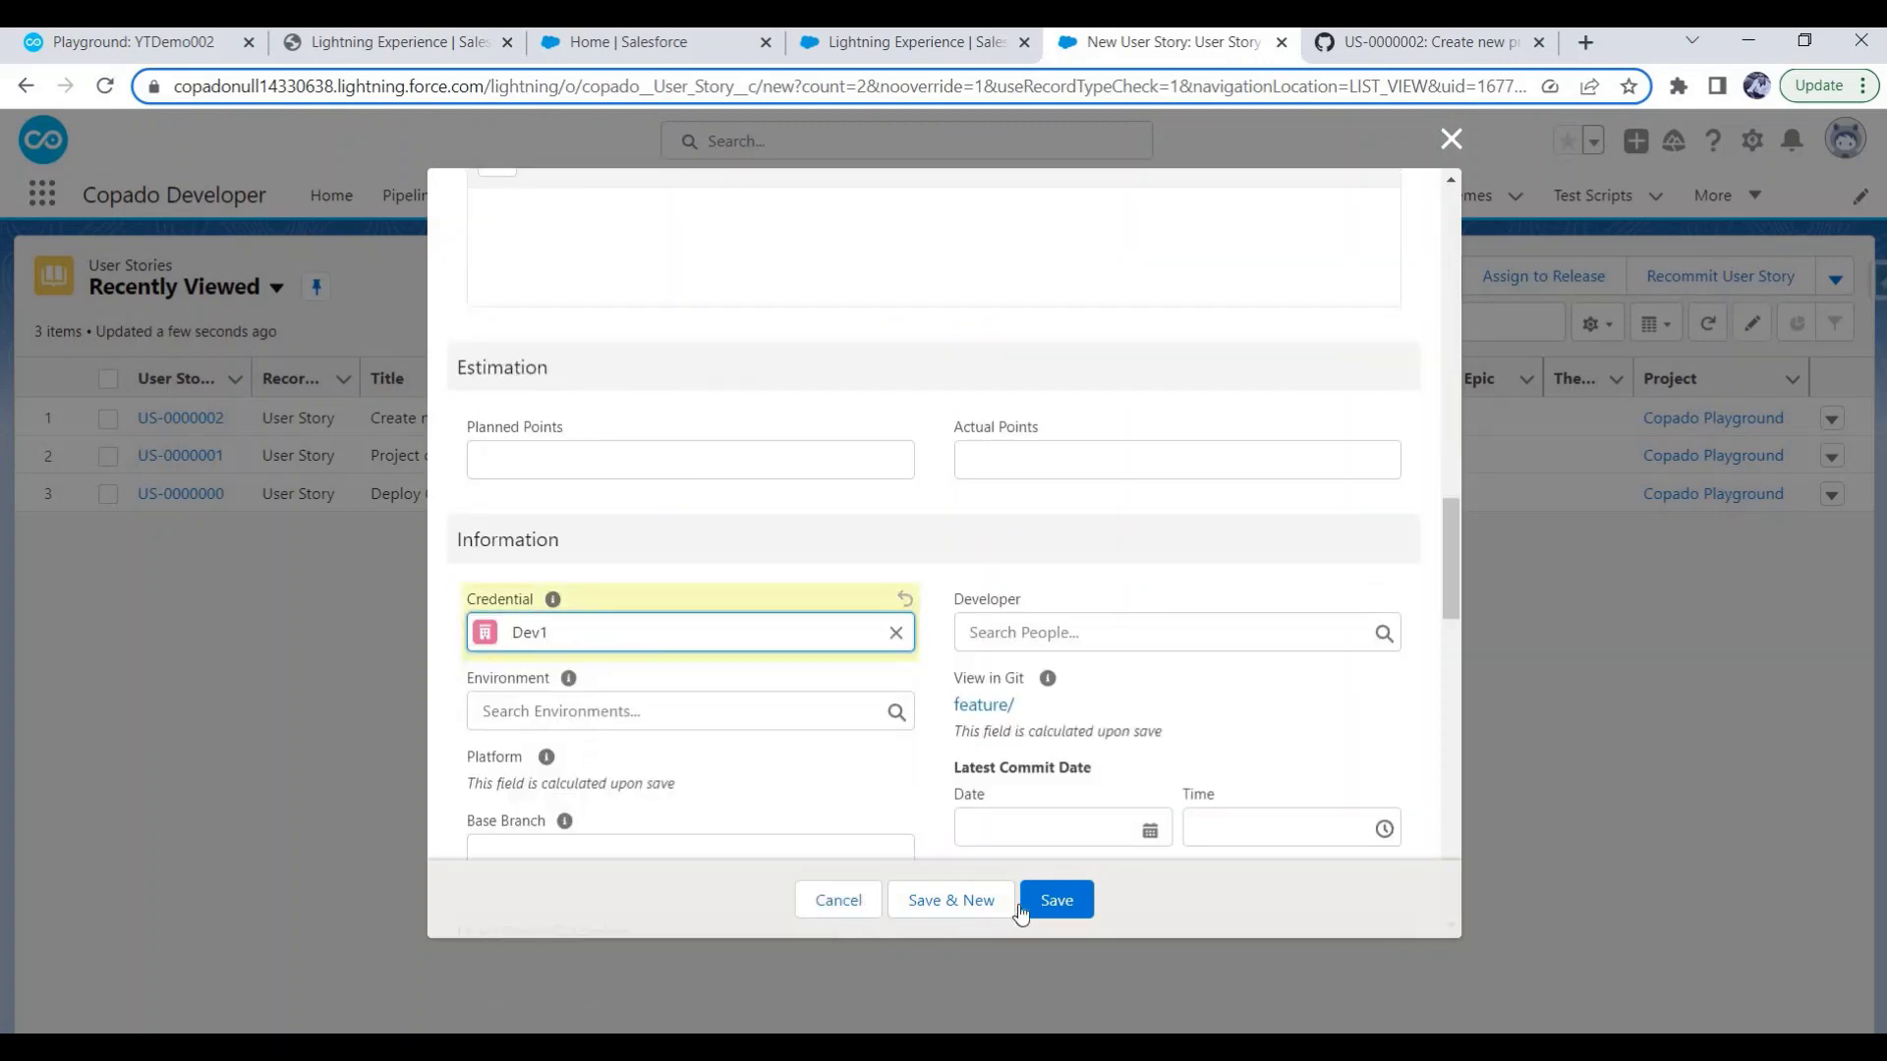
left_click(1059, 919)
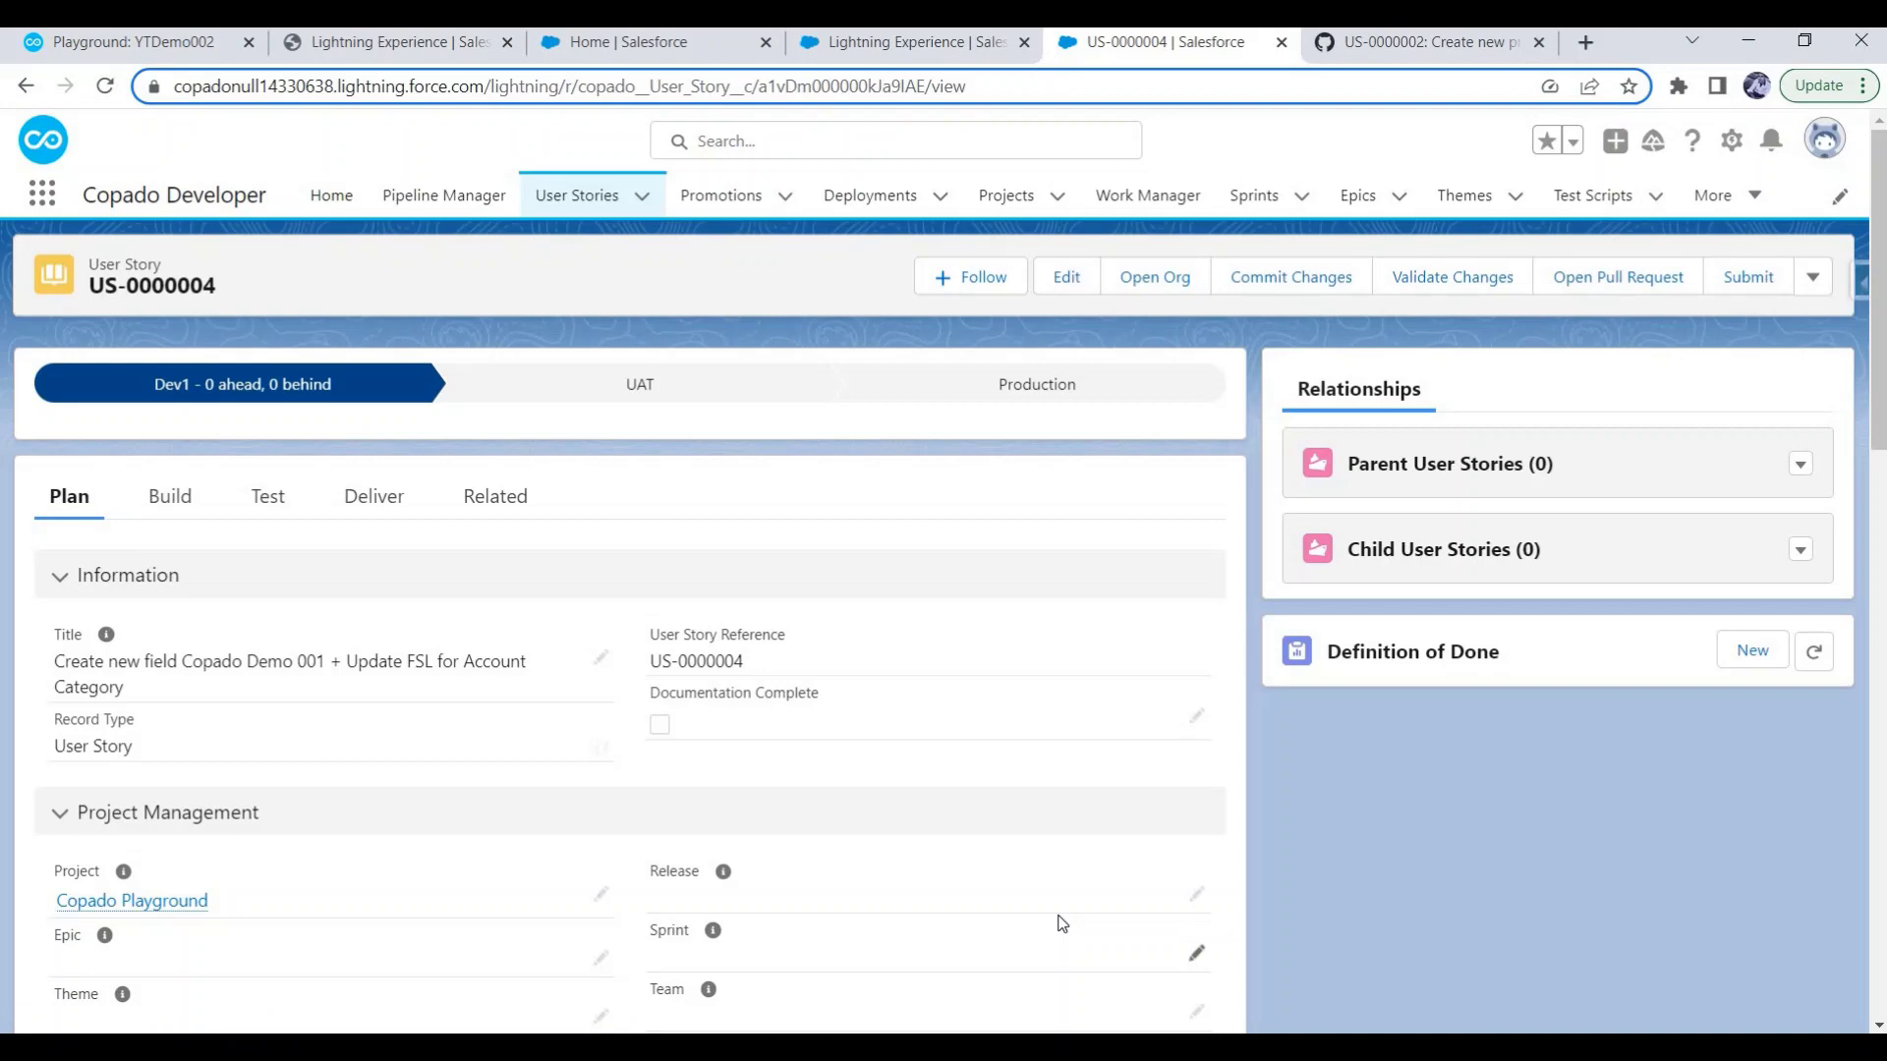
Open the user story's commit page and select the Service Cloud Copado profile and the Account.Copado_Demo_001__c custom field.
left_click(1314, 293)
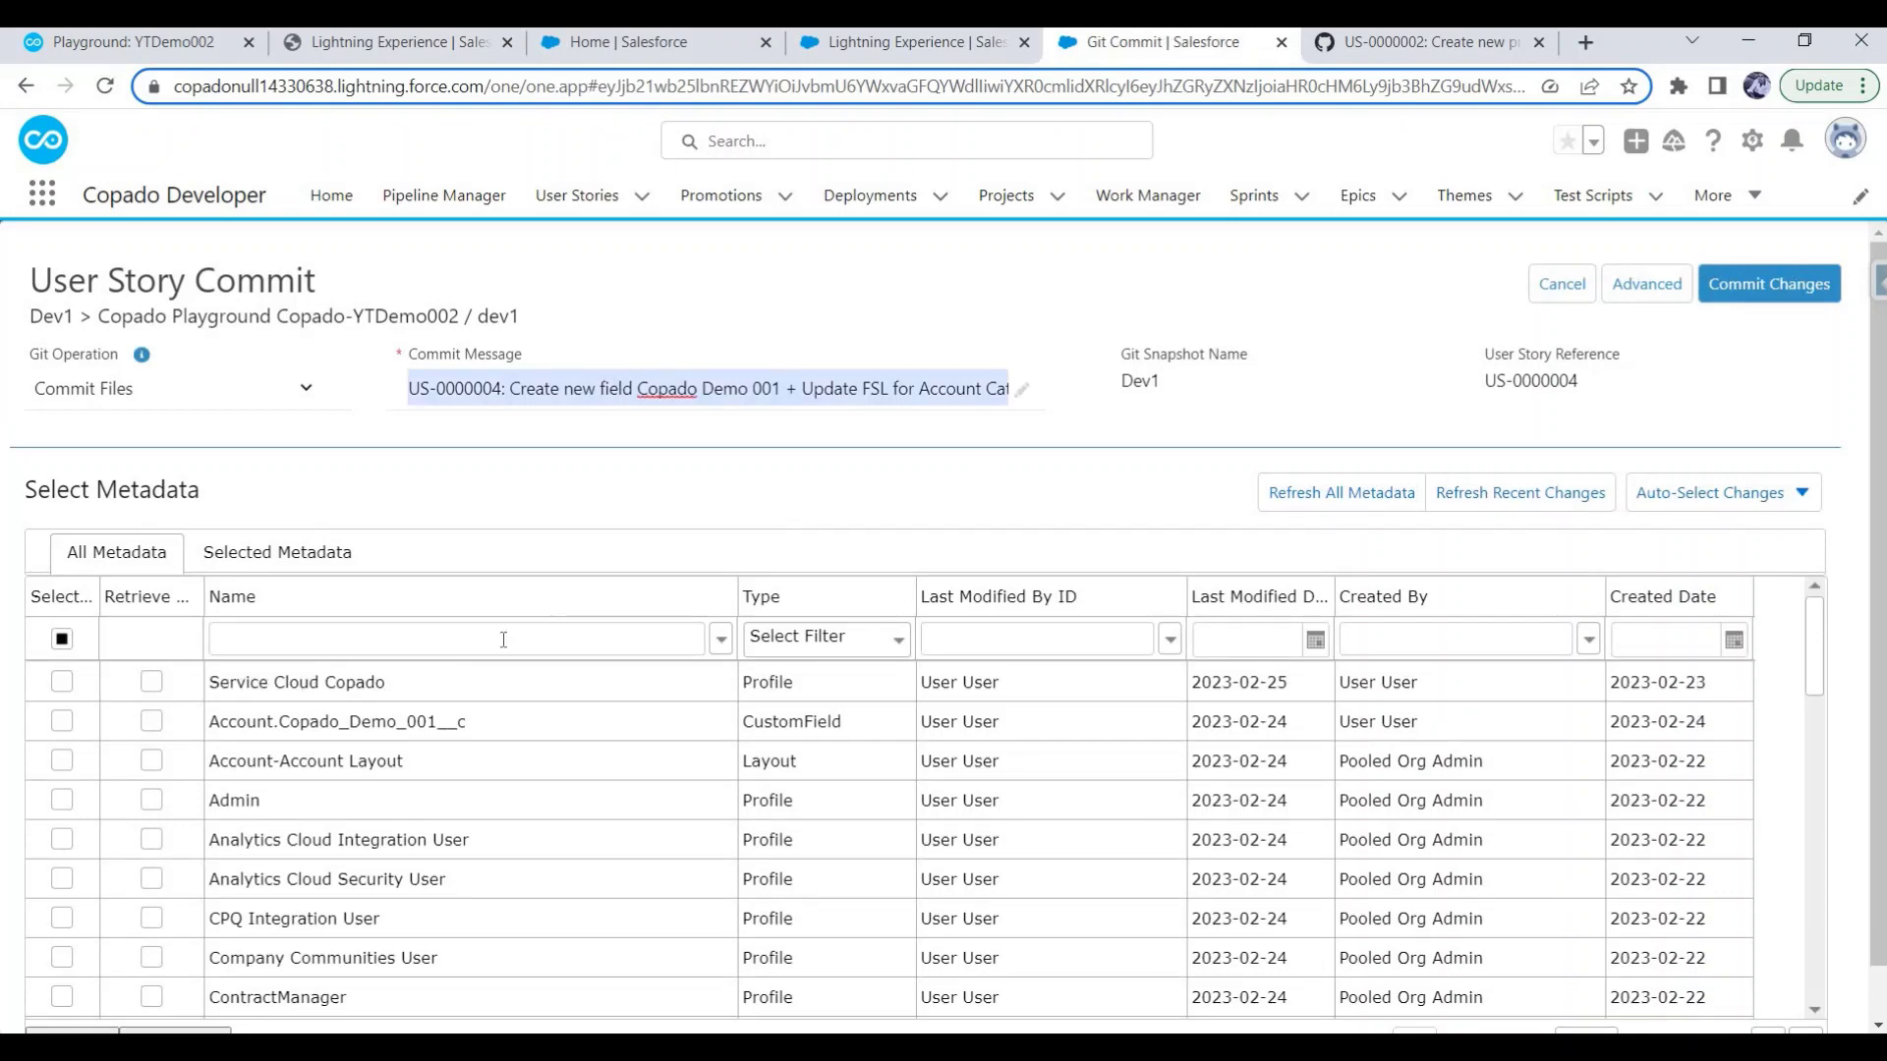
left_click(62, 683)
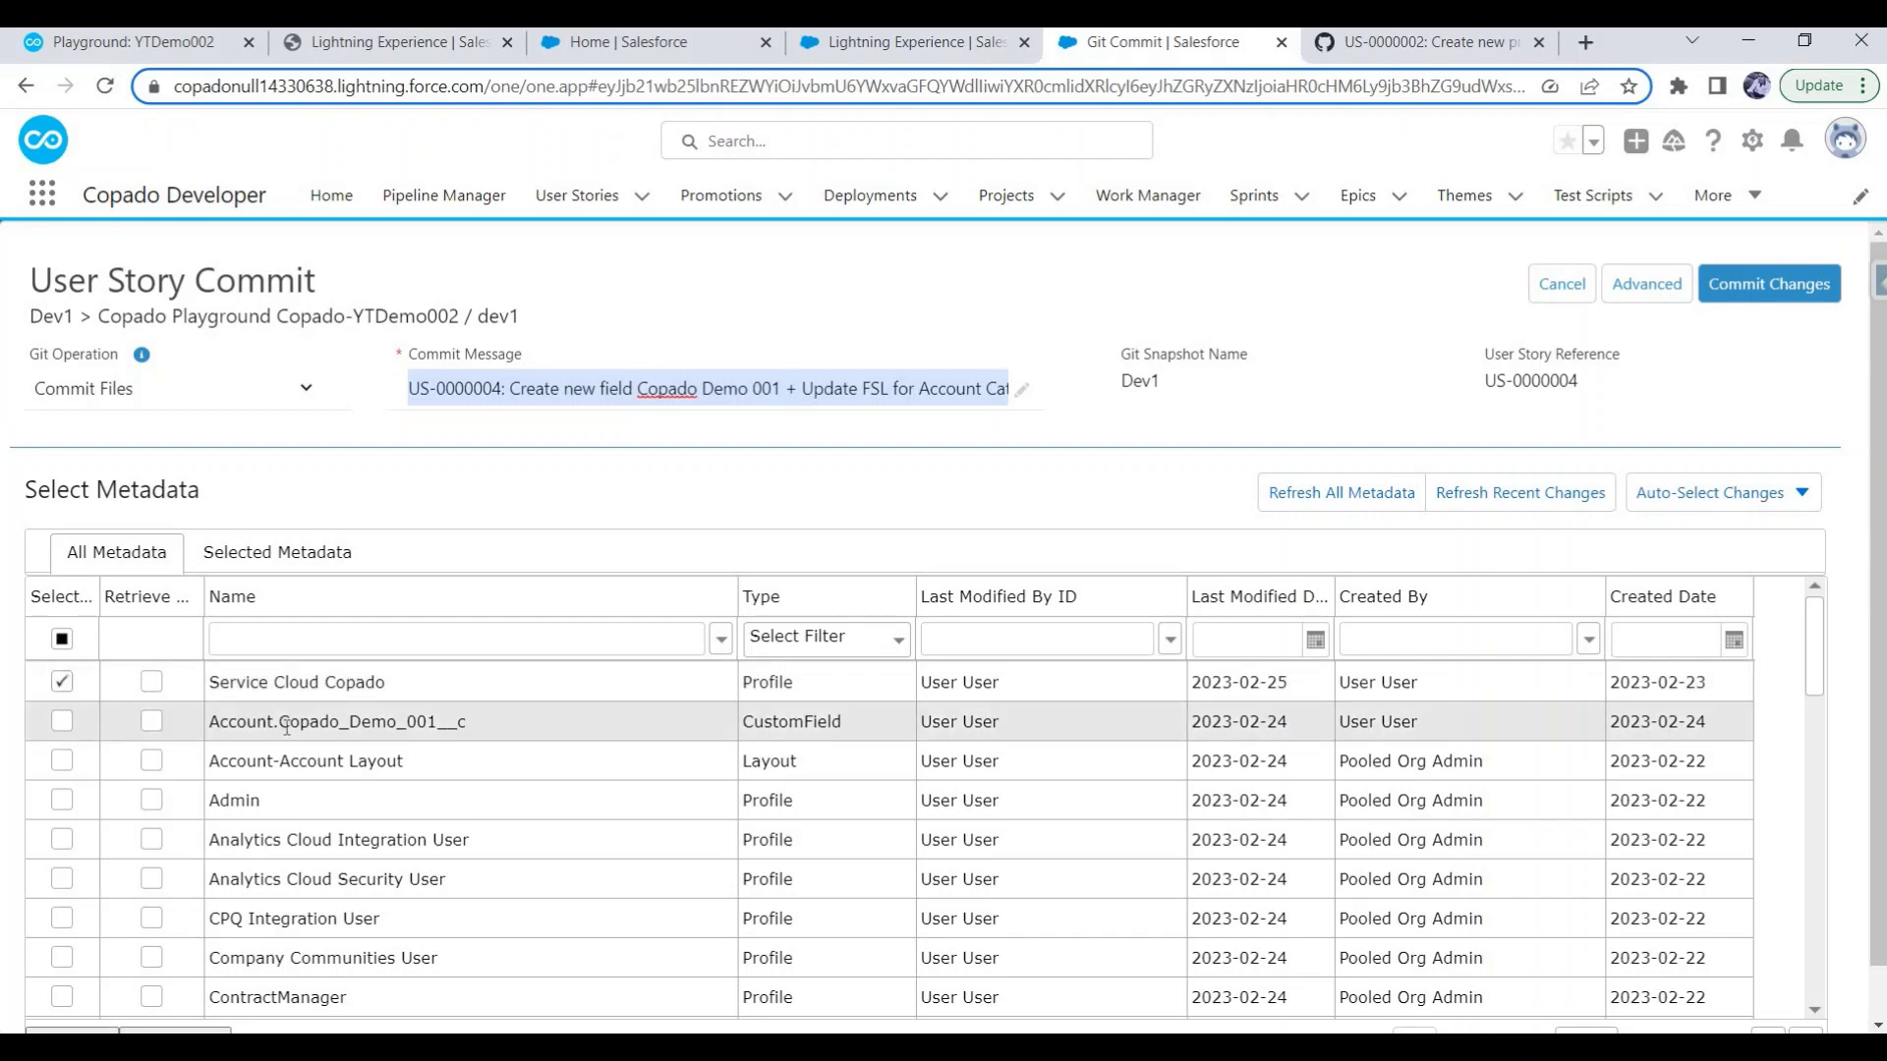
left_click_drag(279, 723, 447, 724)
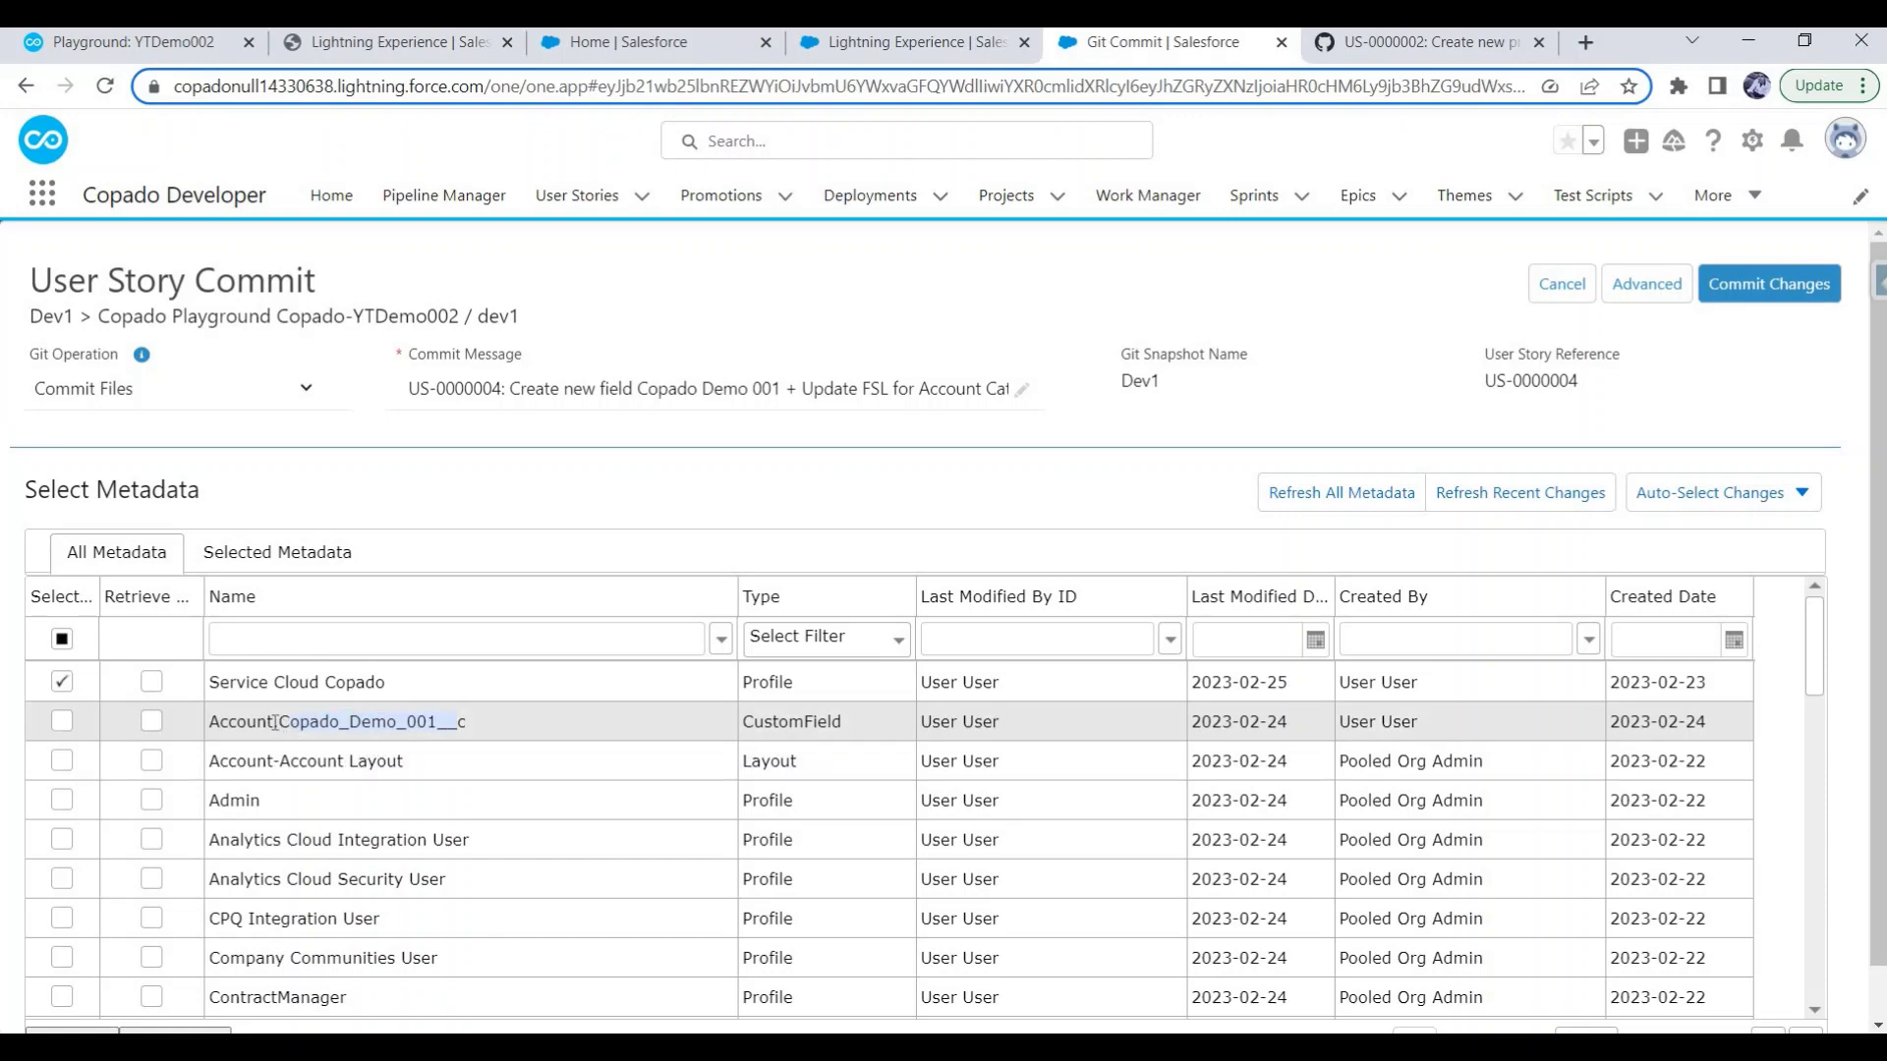
left_click(57, 722)
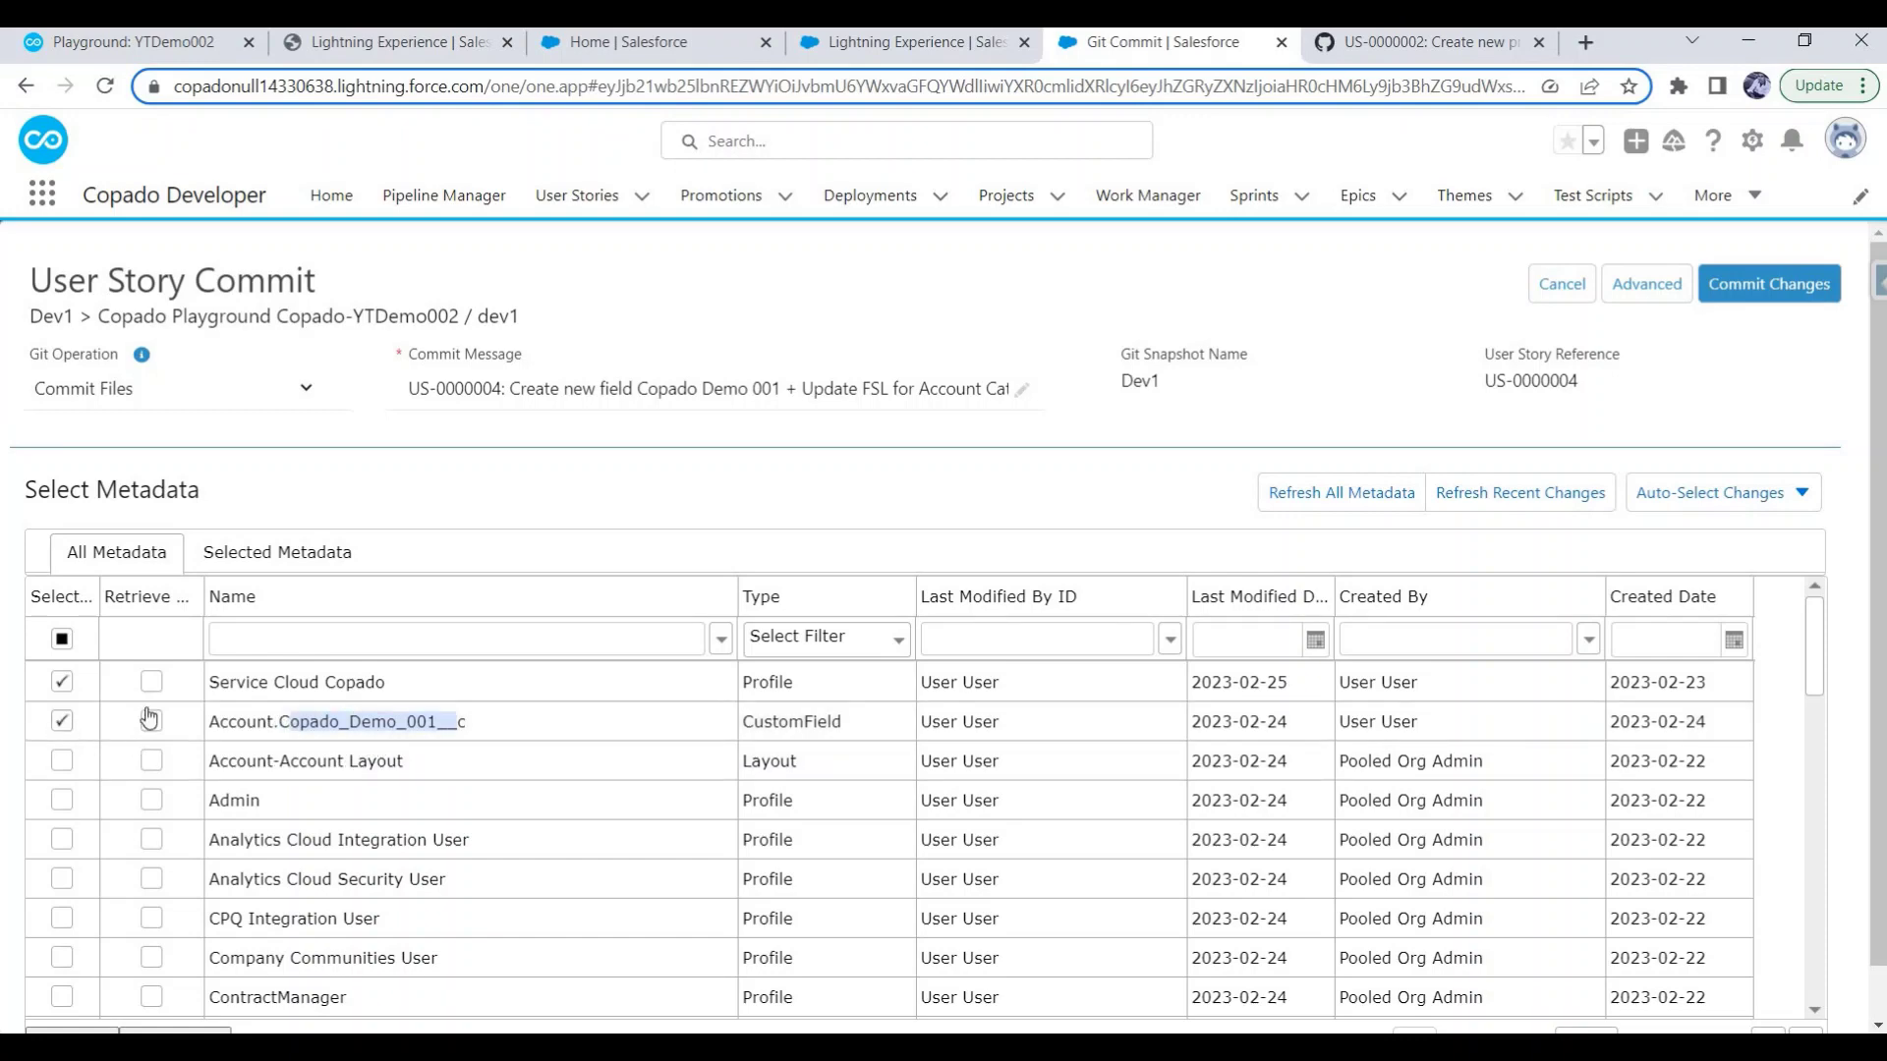
Review the selected metadata and compare it with use case 4's components in the Copado Deployment Scenarios workbook in Excel.
left_click(277, 553)
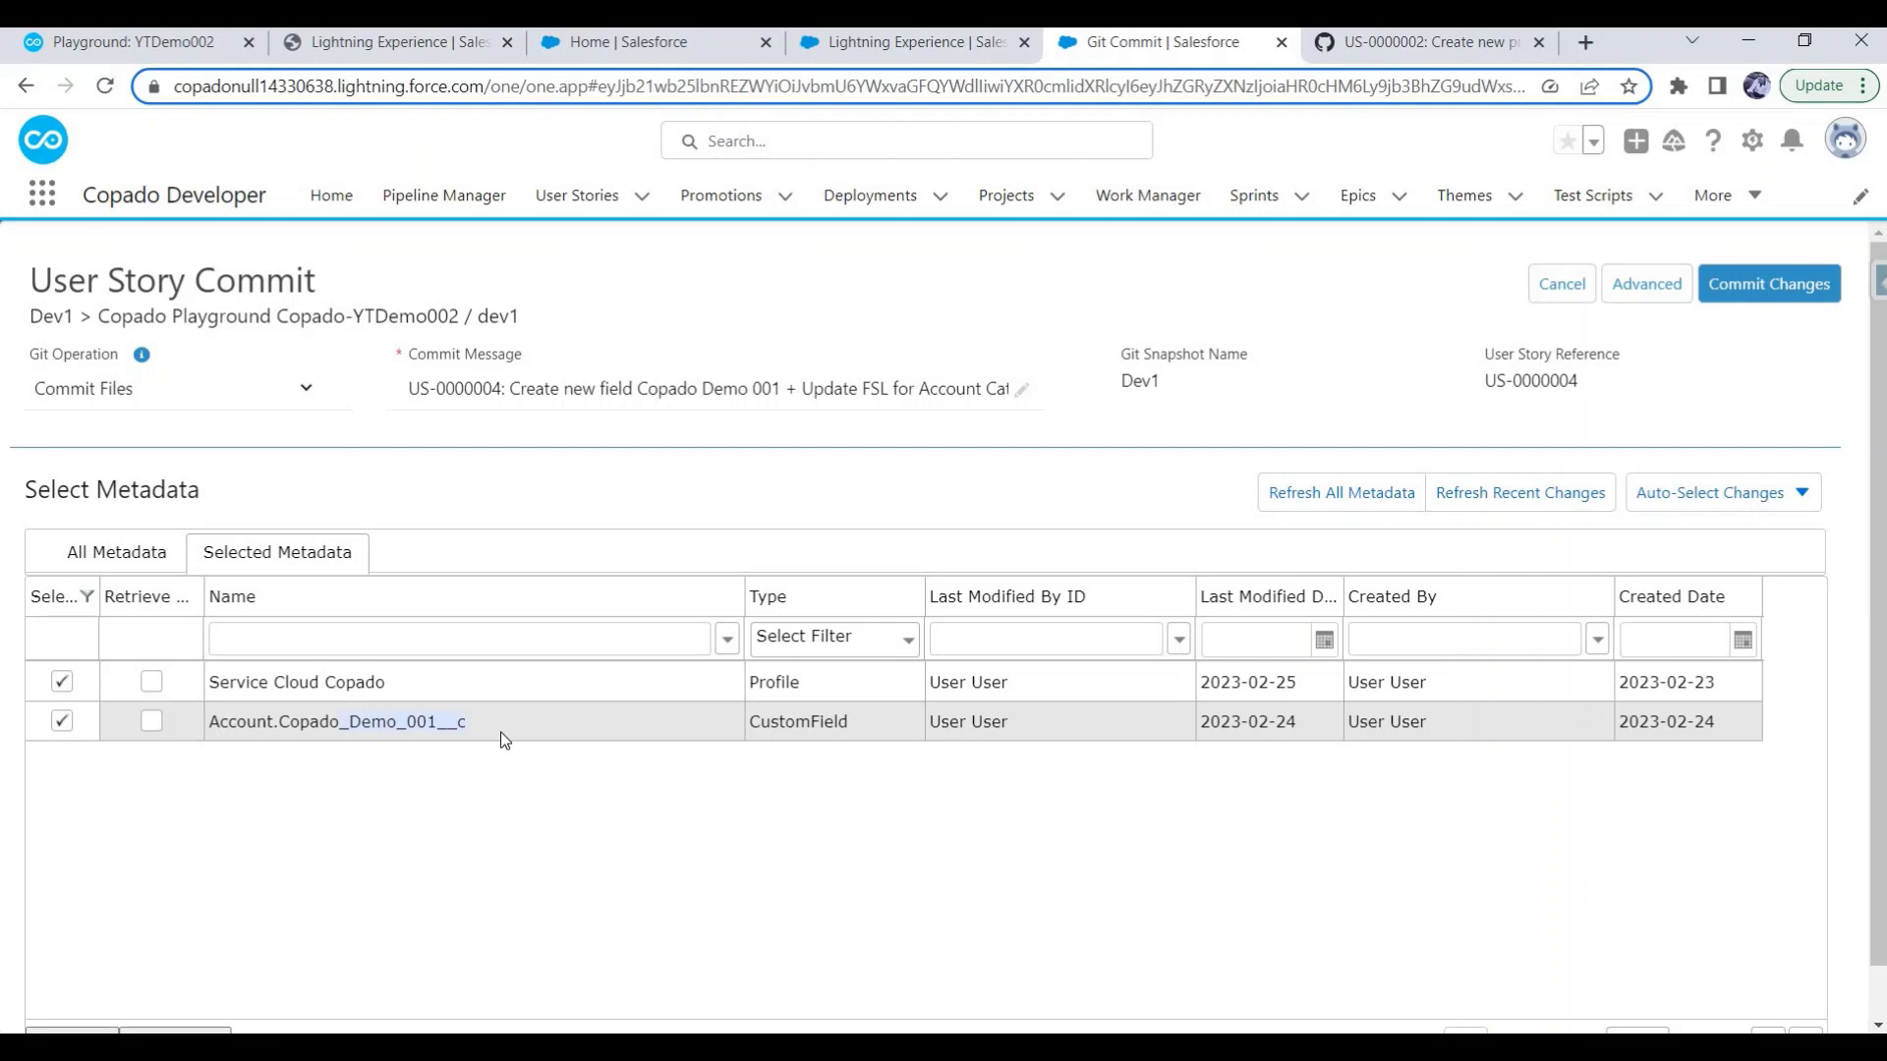
left_click(375, 682)
left_click_drag(375, 679, 377, 685)
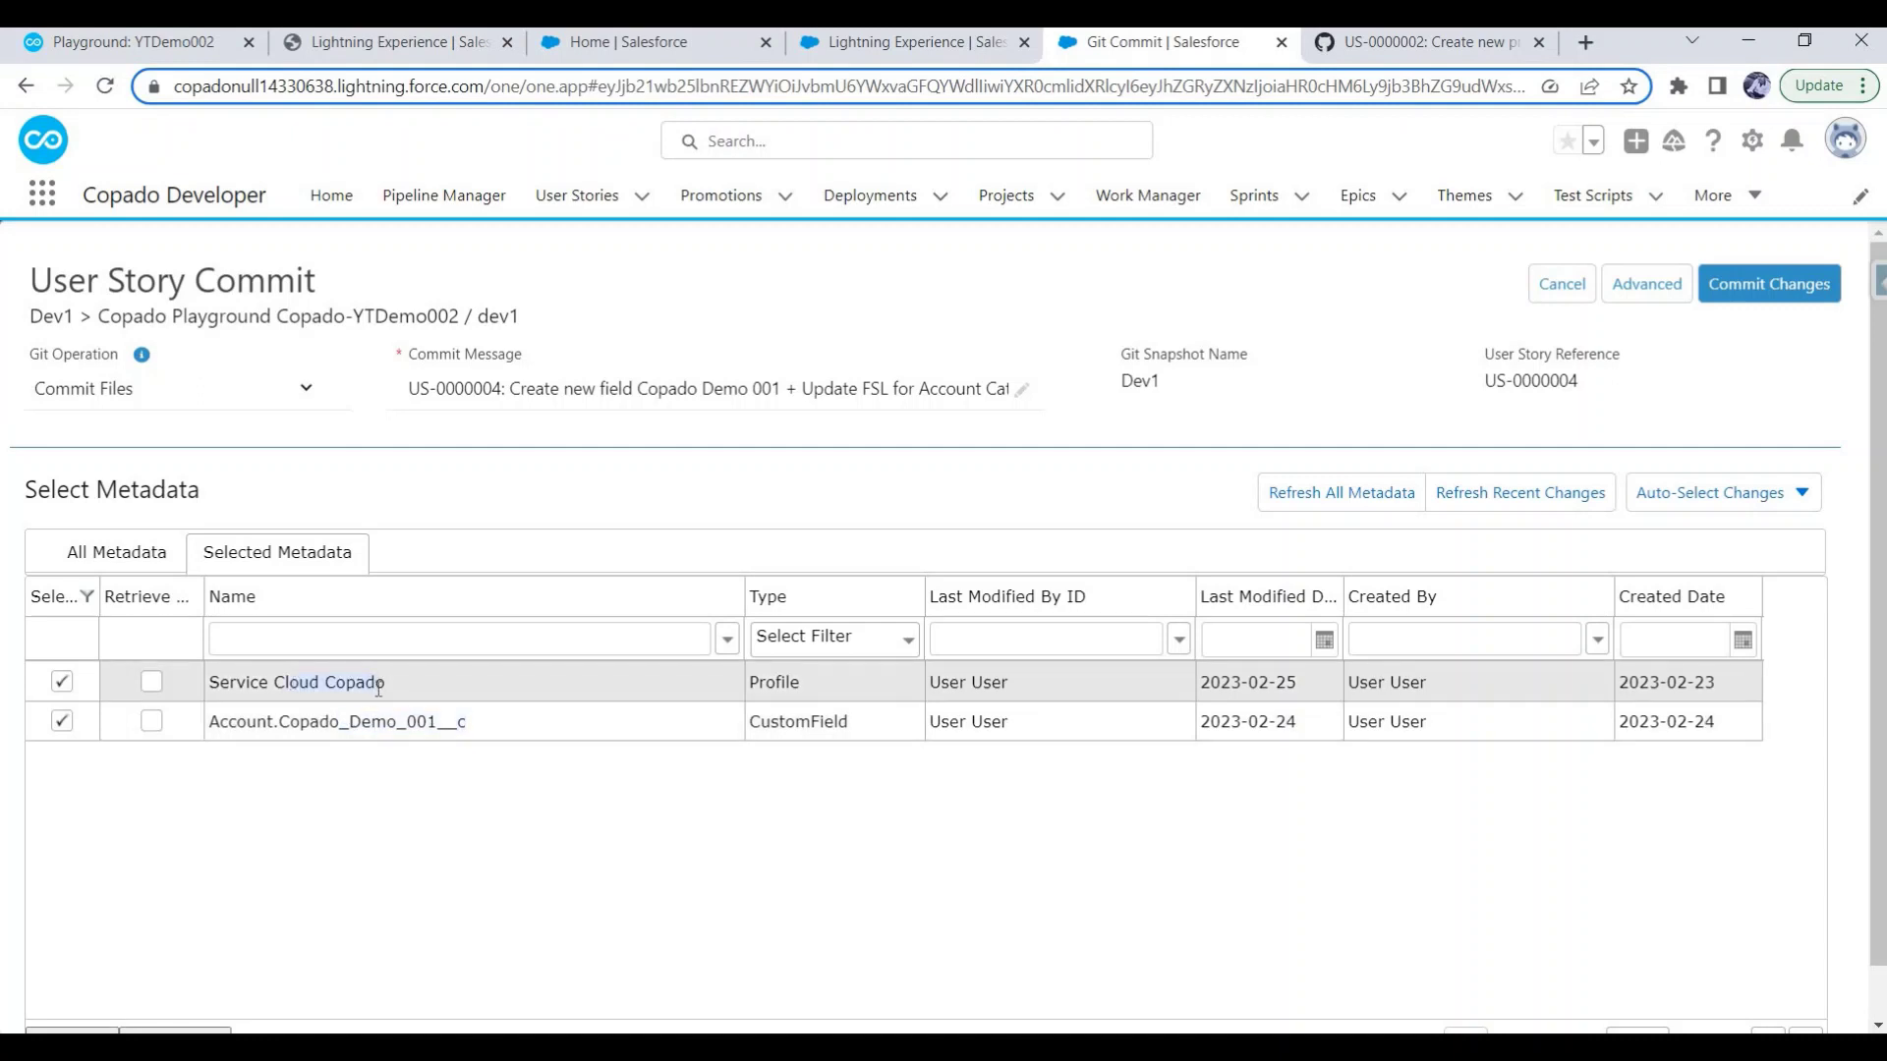
key("alt+Tab")
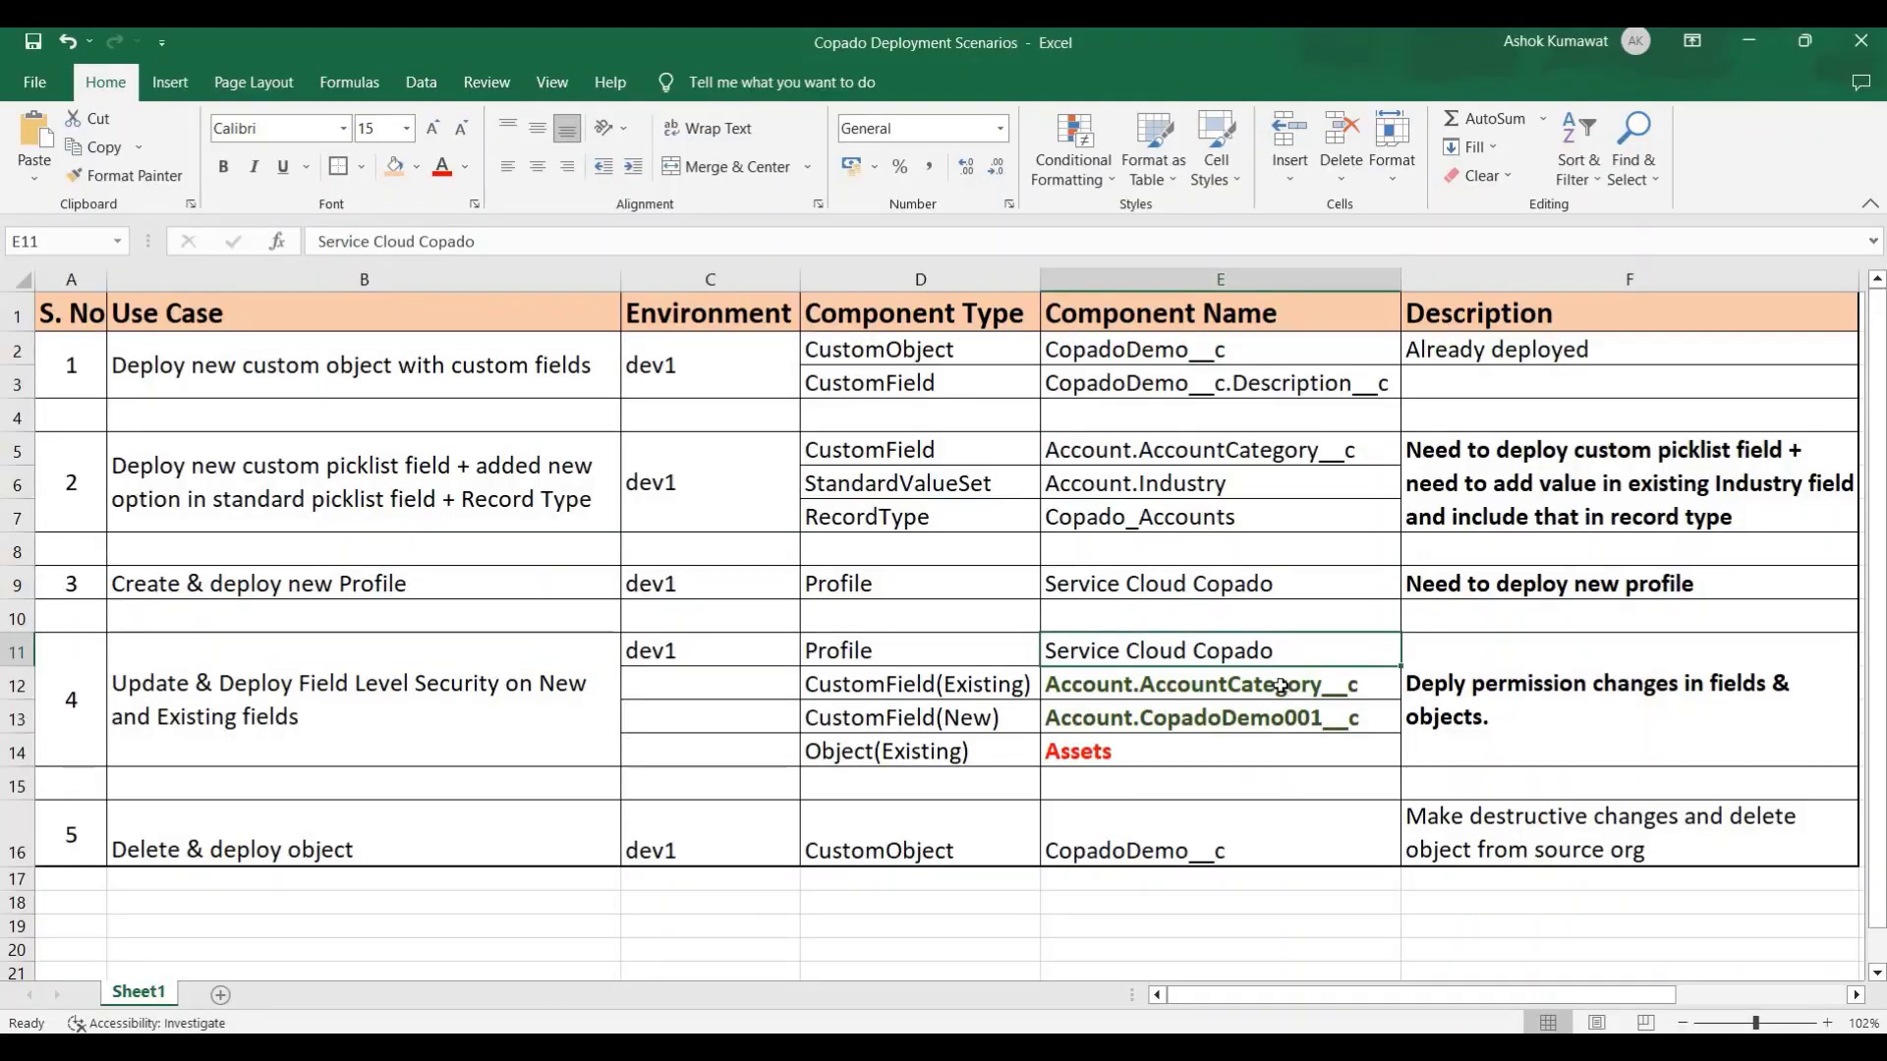
left_click(1295, 692)
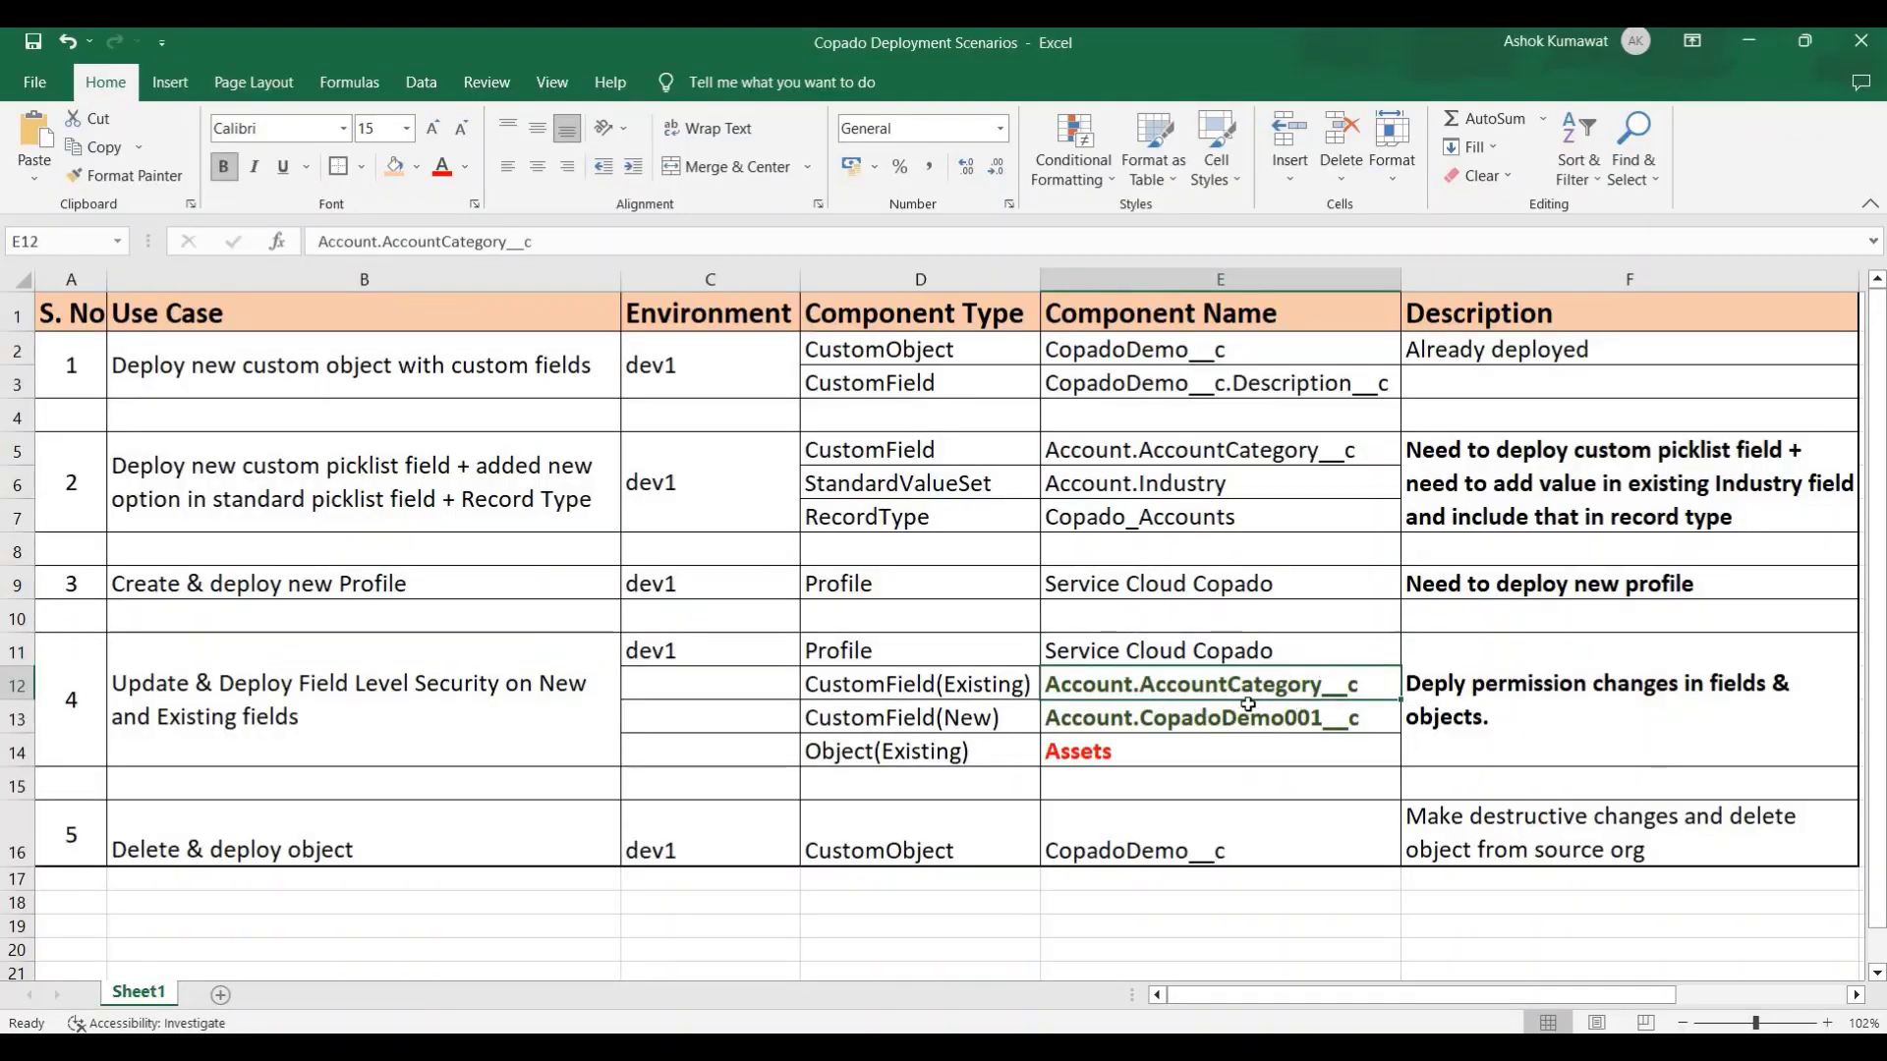
key("alt+Tab")
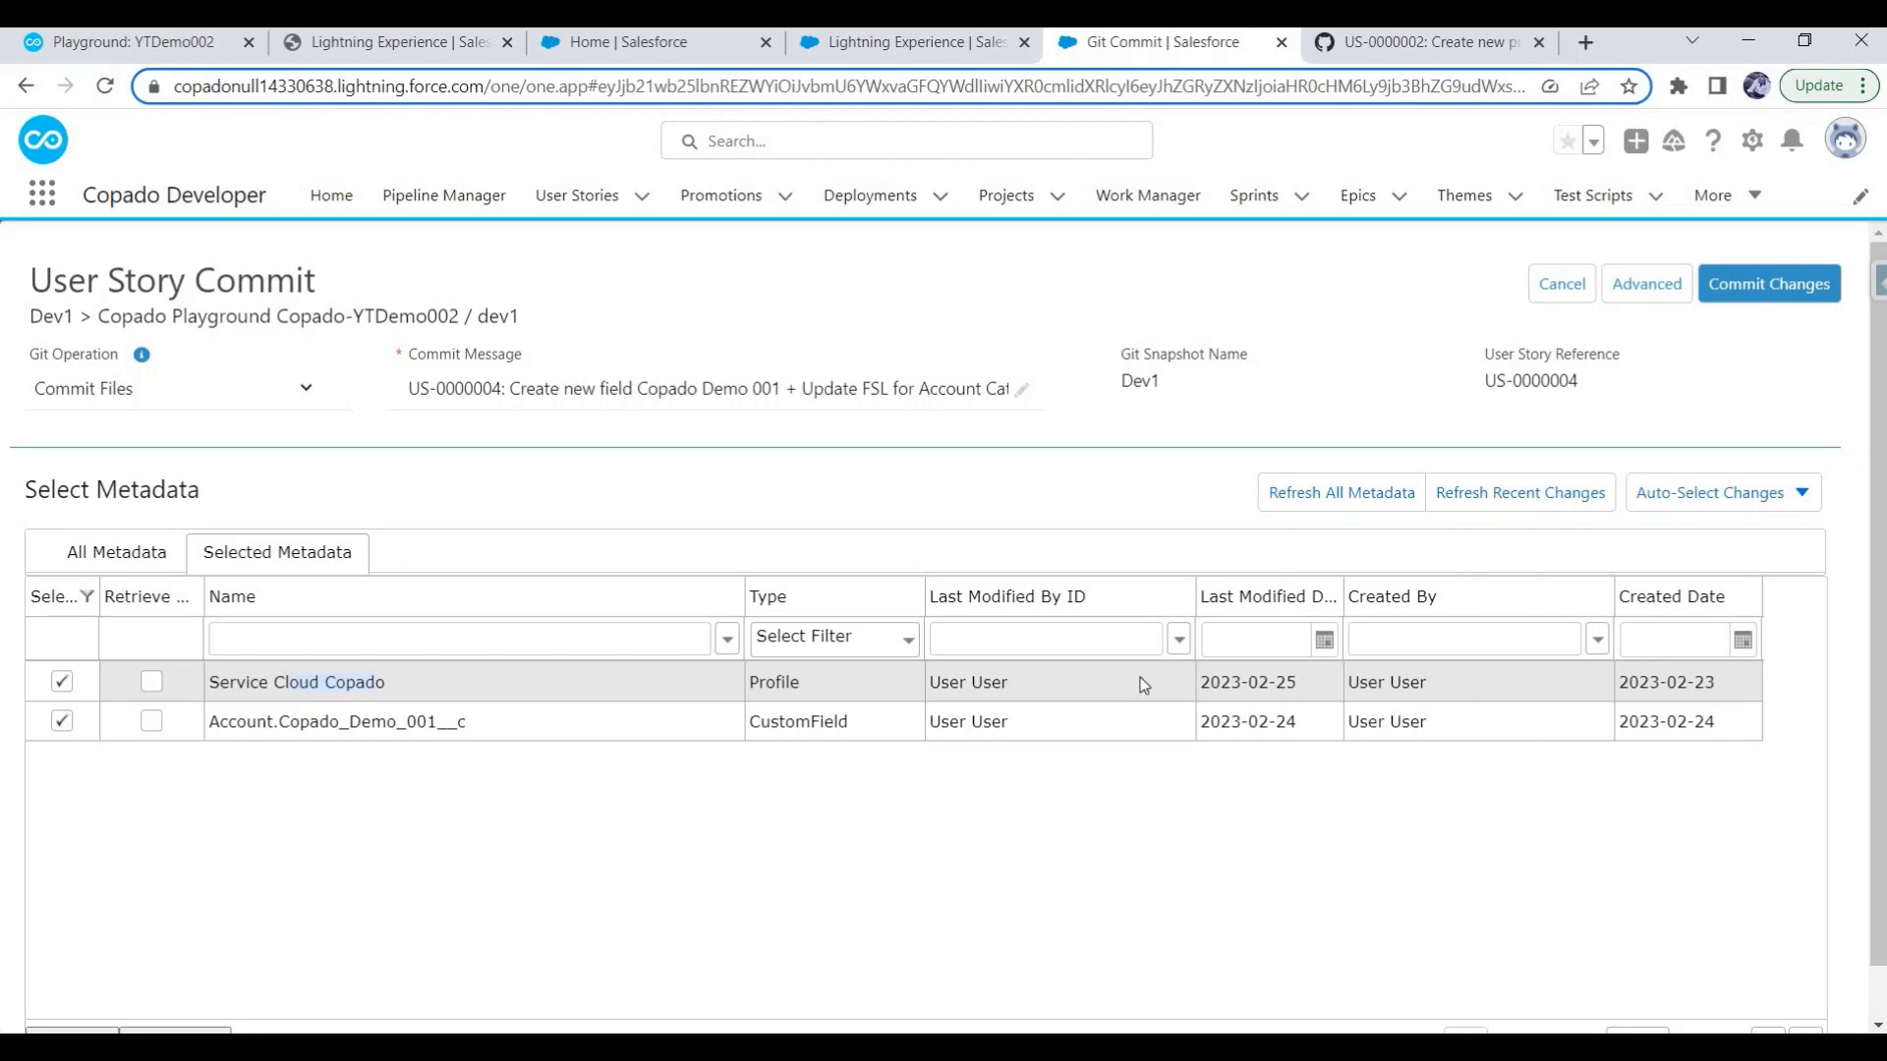
Filter all metadata by "category", add Account.Account_Category__c as retrieve only, and commit the changes to the user story.
scroll(1140, 676, "down", 1)
left_click(116, 519)
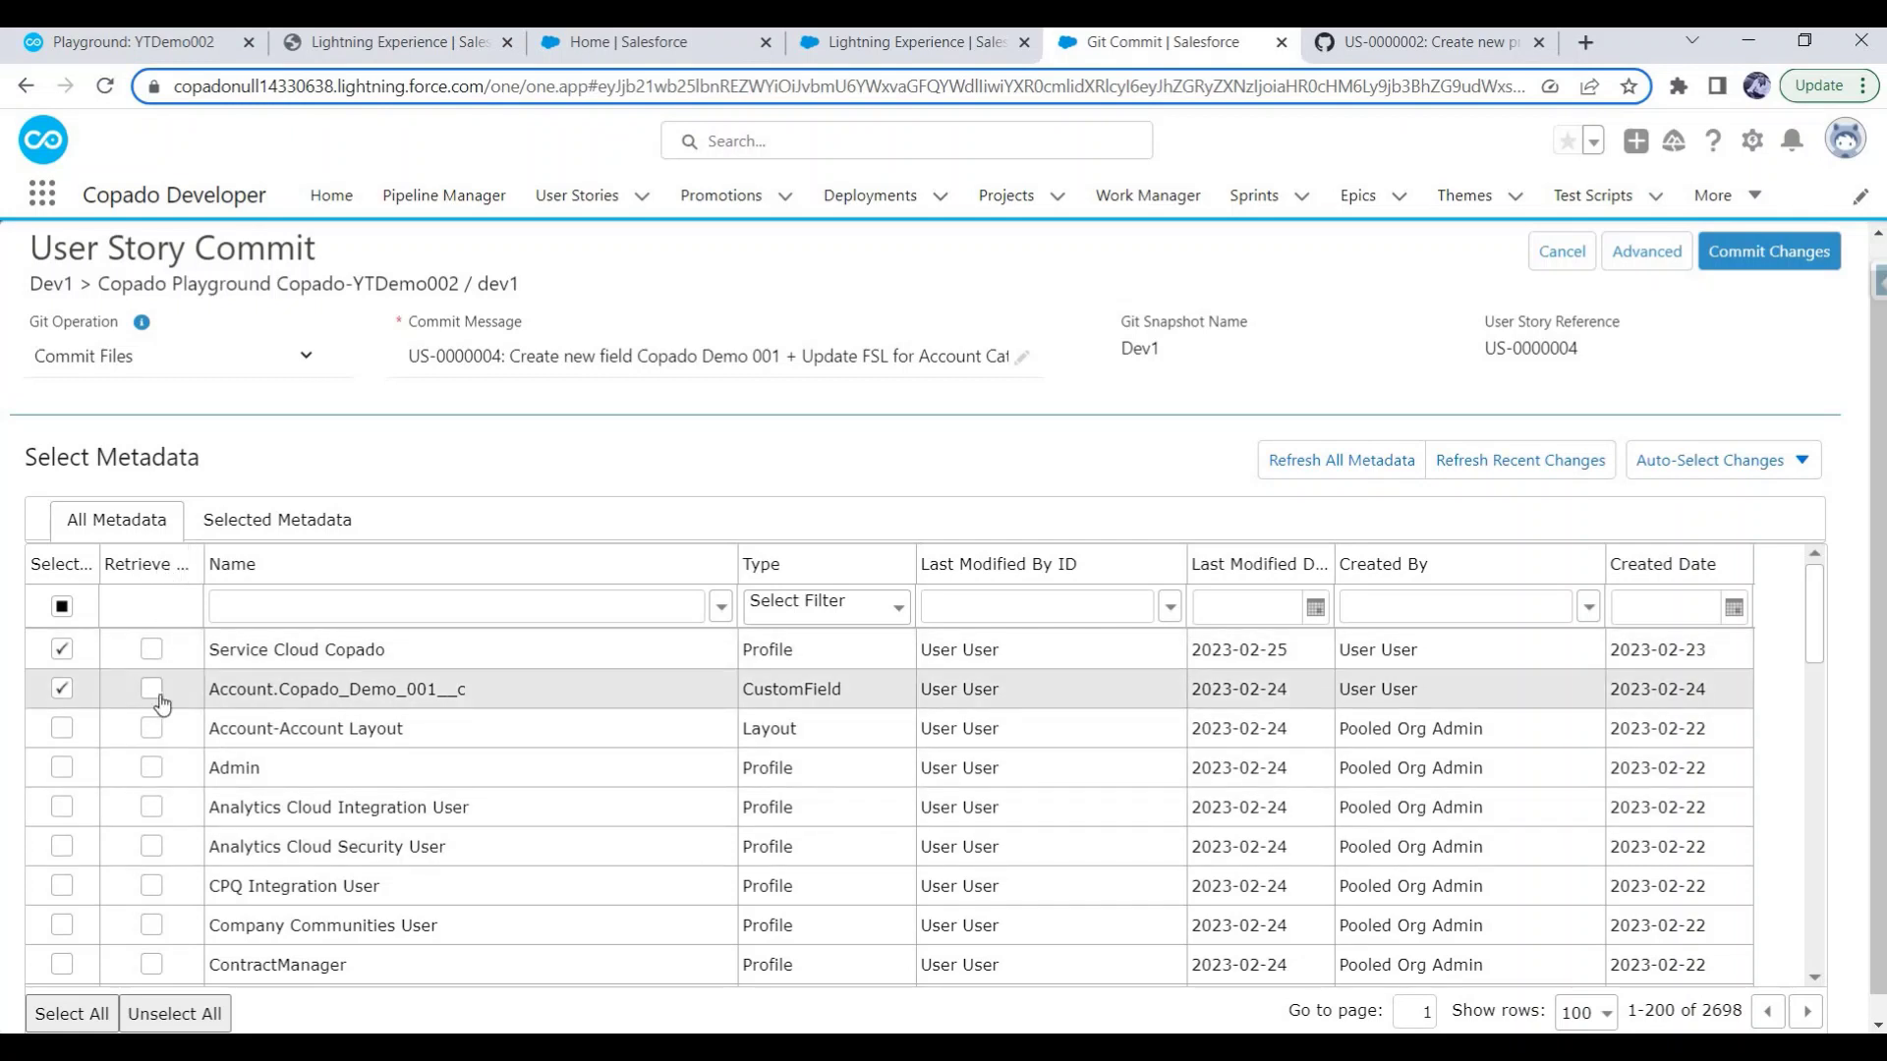
left_click(283, 594)
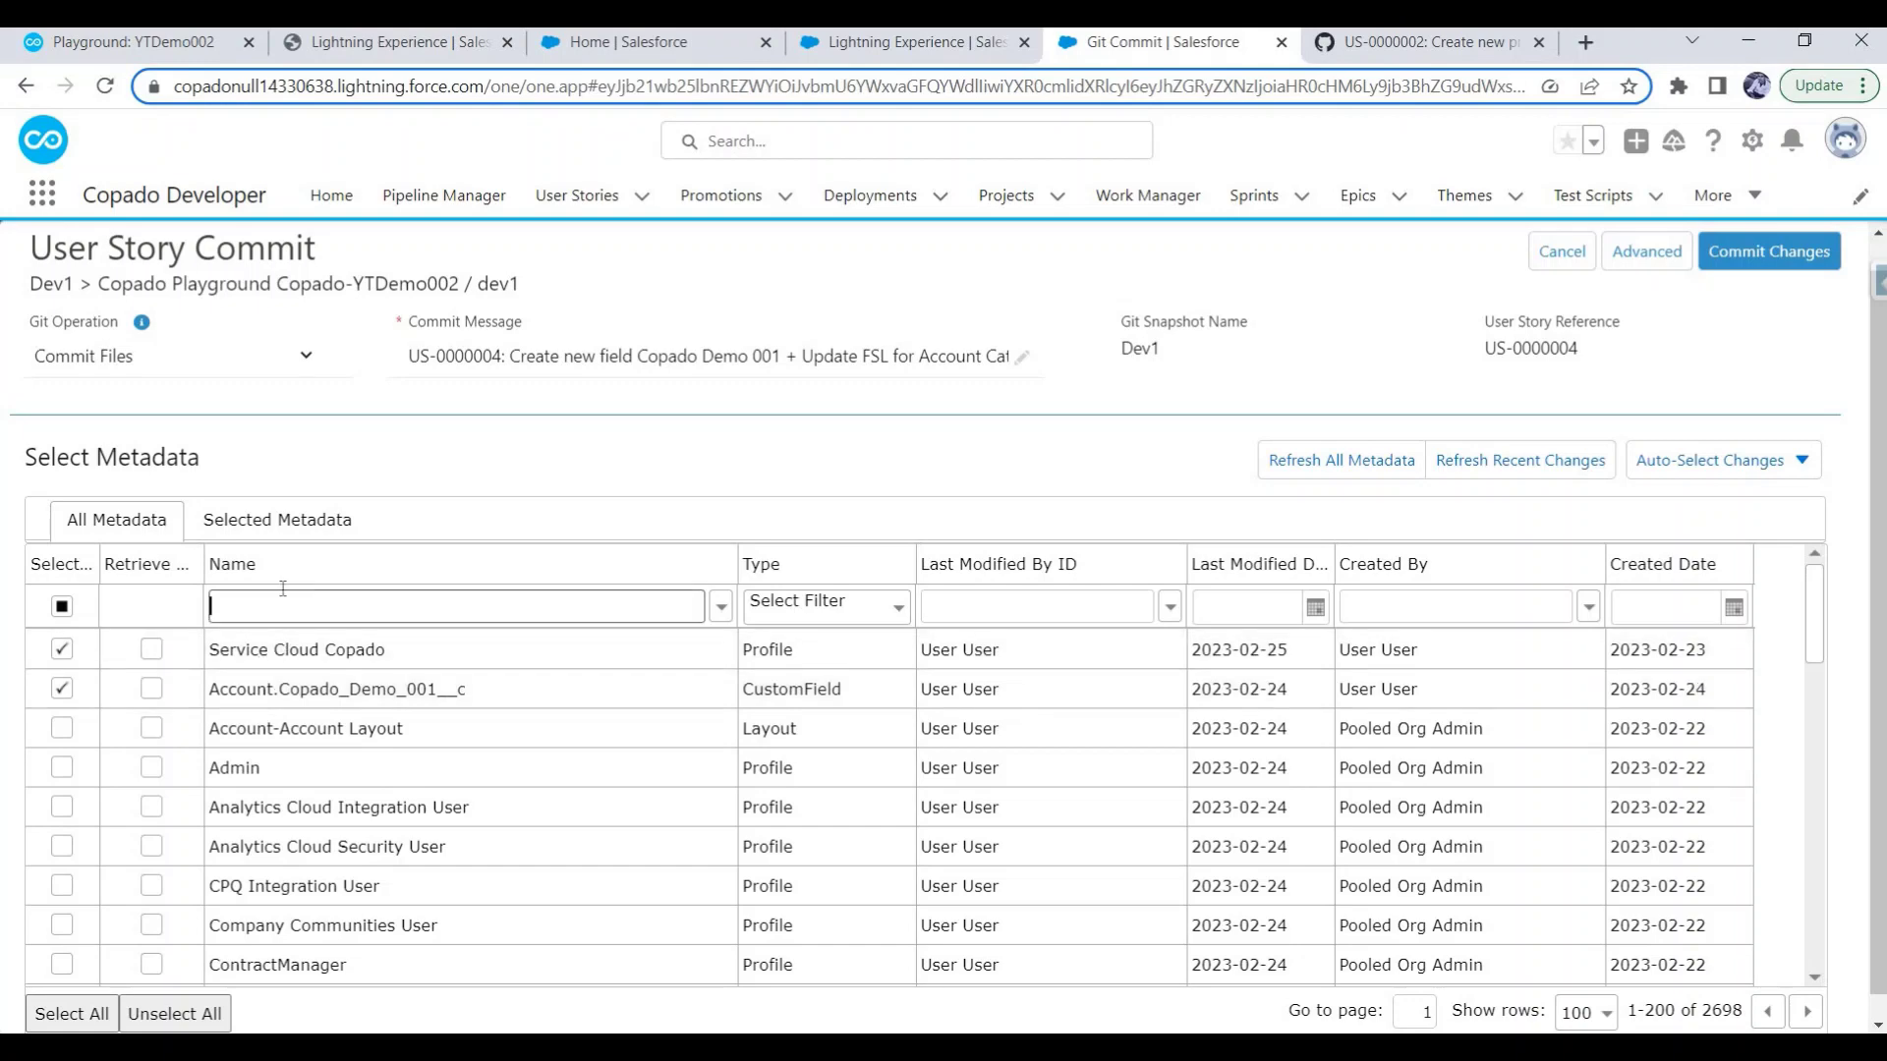
type("category")
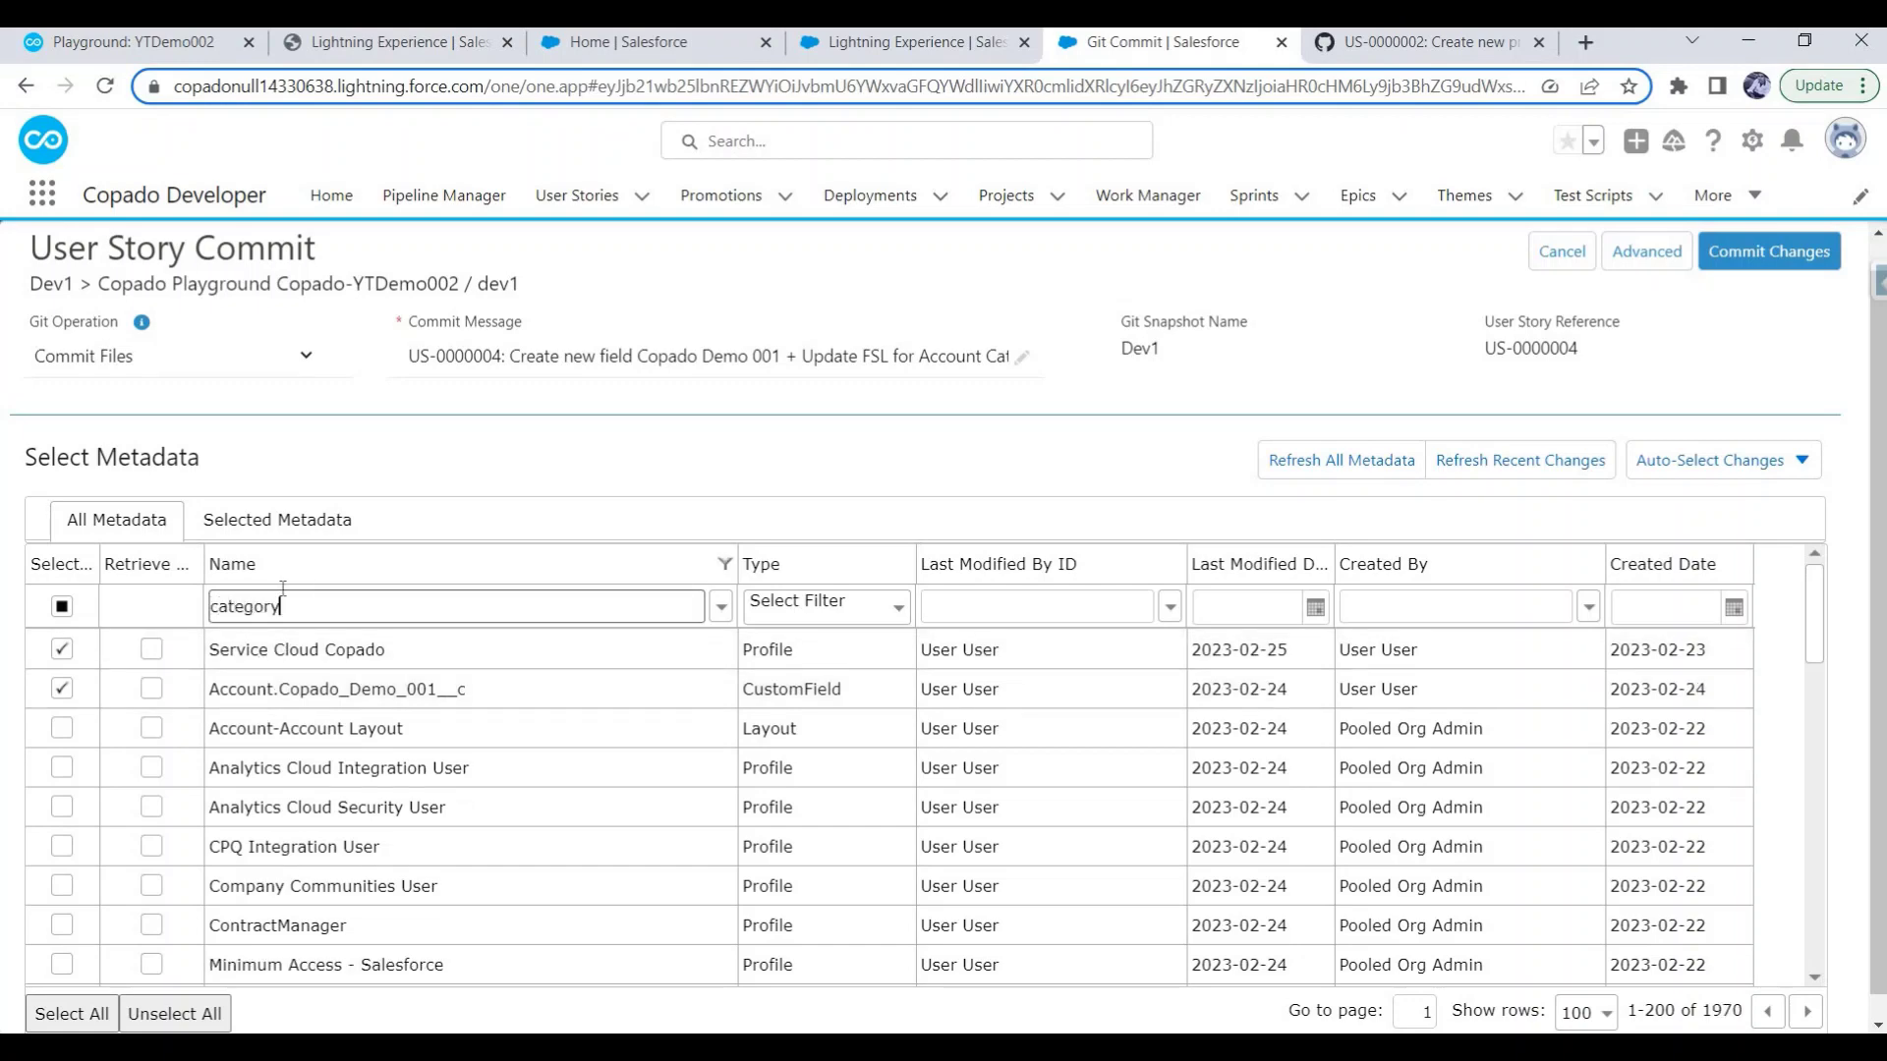
left_click(62, 652)
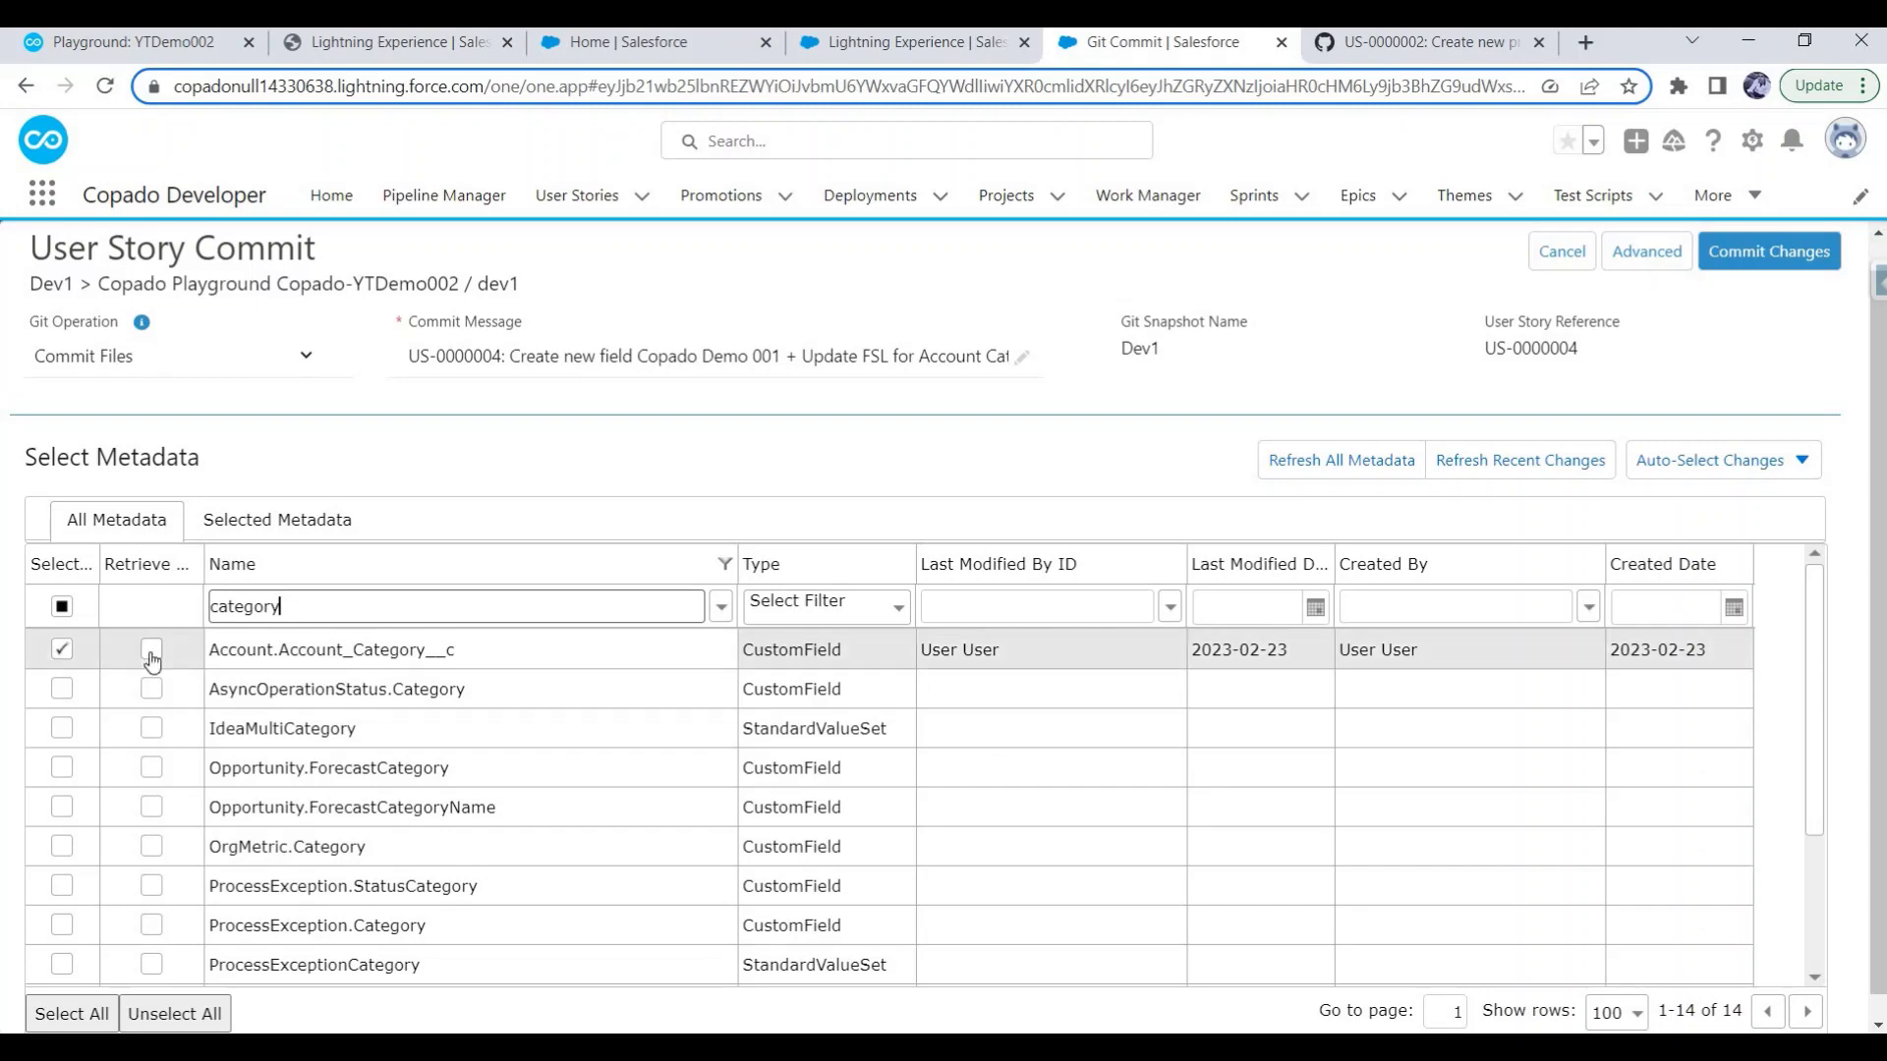
left_click(151, 652)
left_click(256, 524)
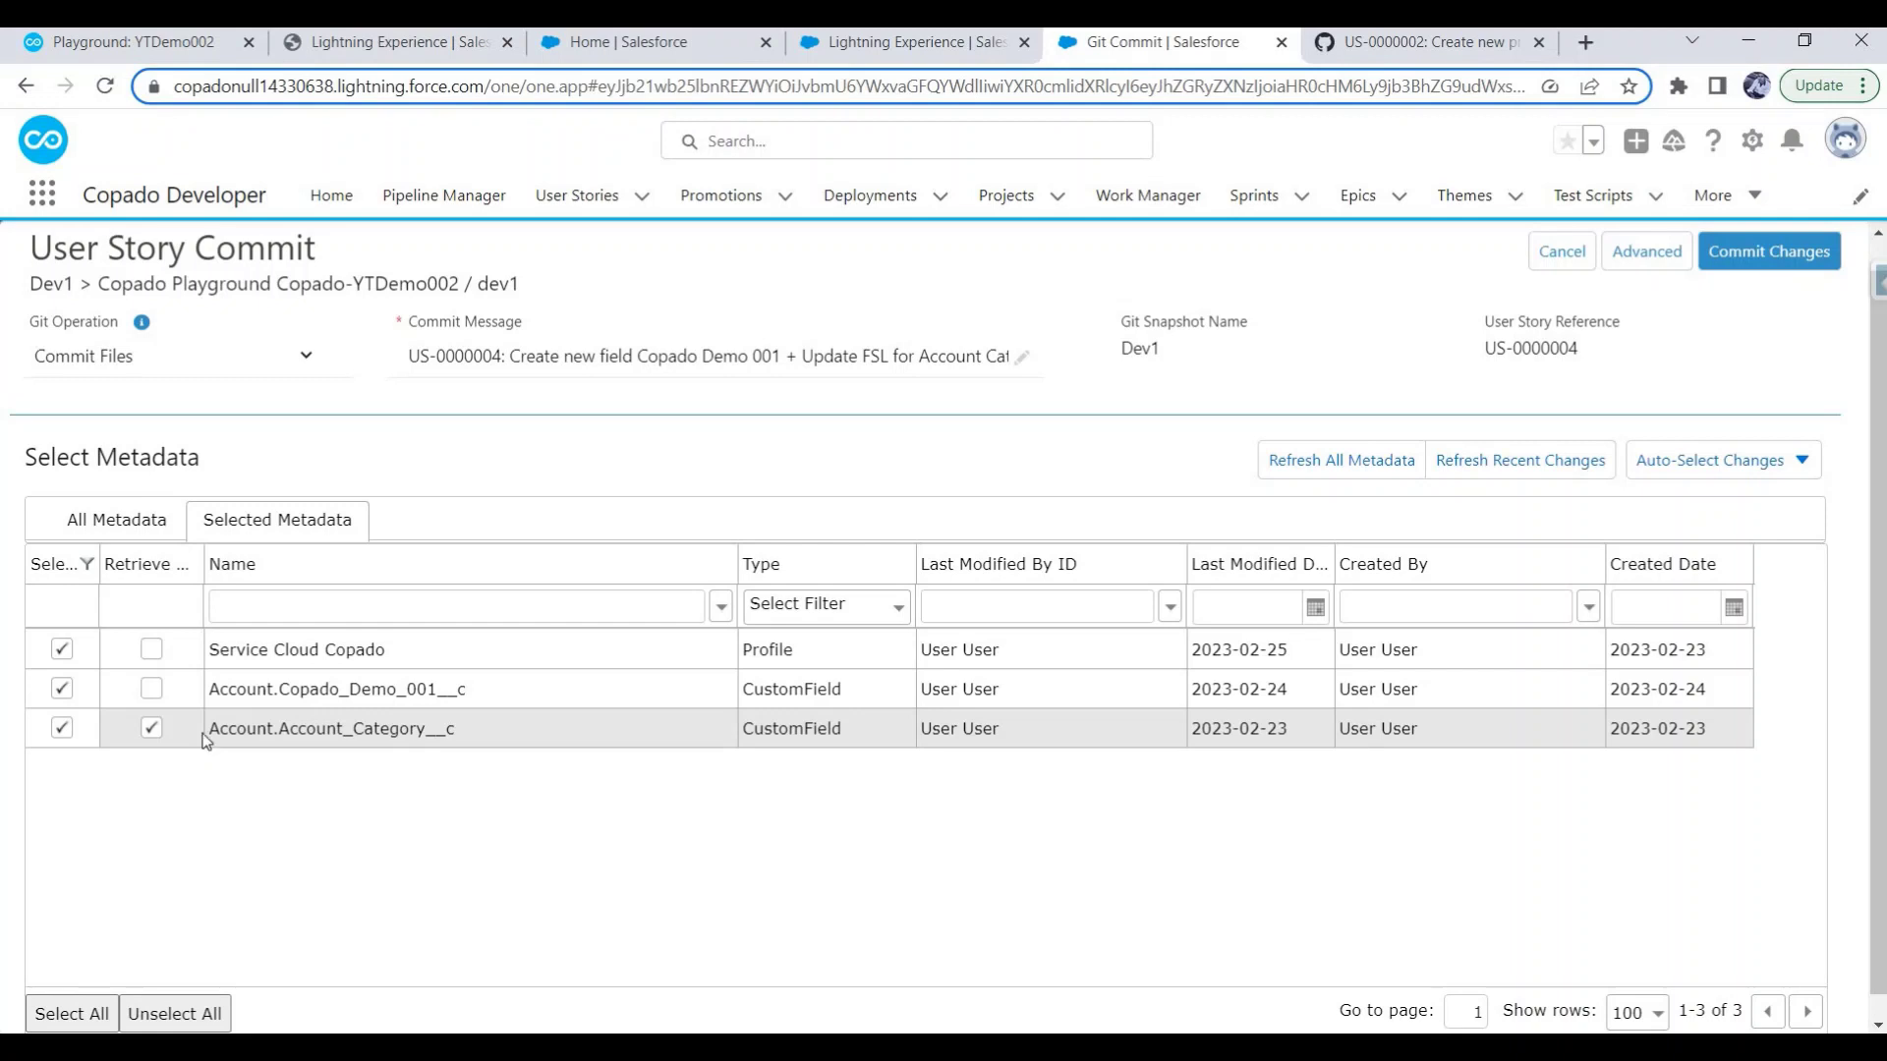
left_click(1769, 252)
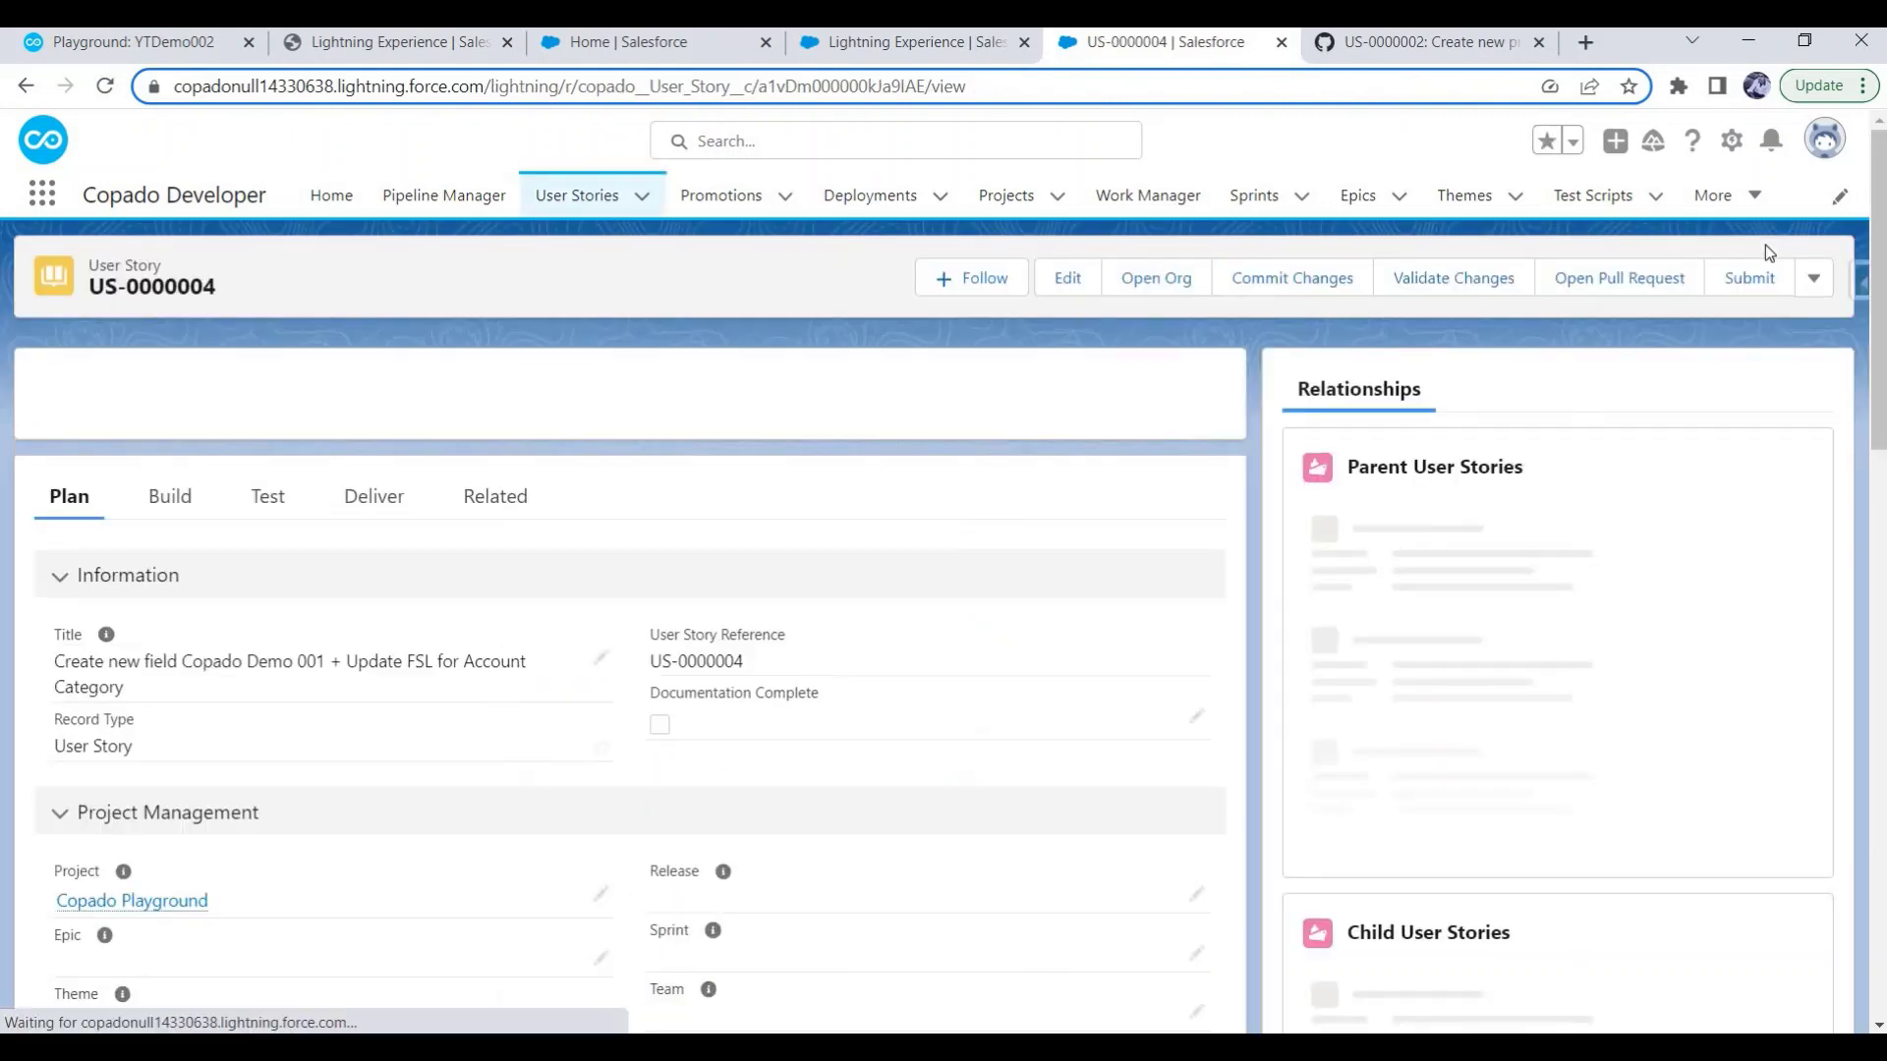
Enable Promote and Deploy in the user story's delivery settings and save it.
left_click(374, 497)
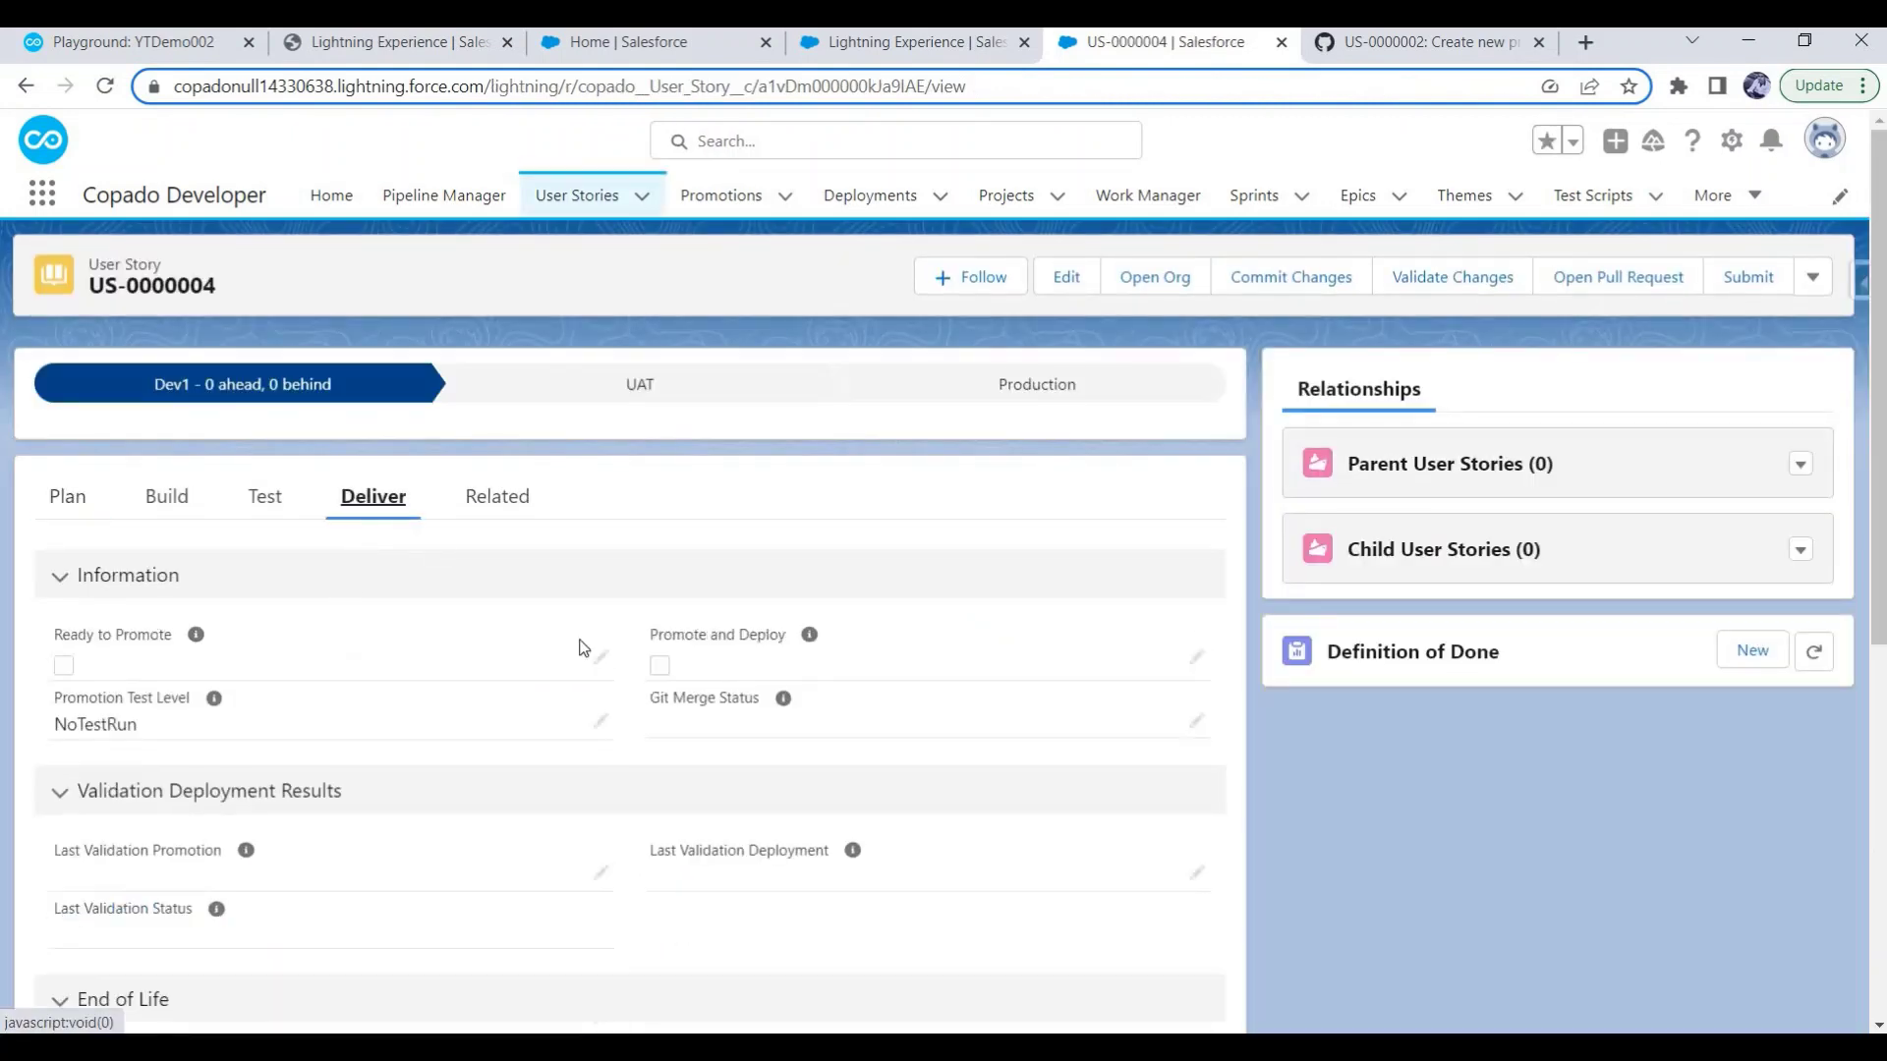
left_click(658, 668)
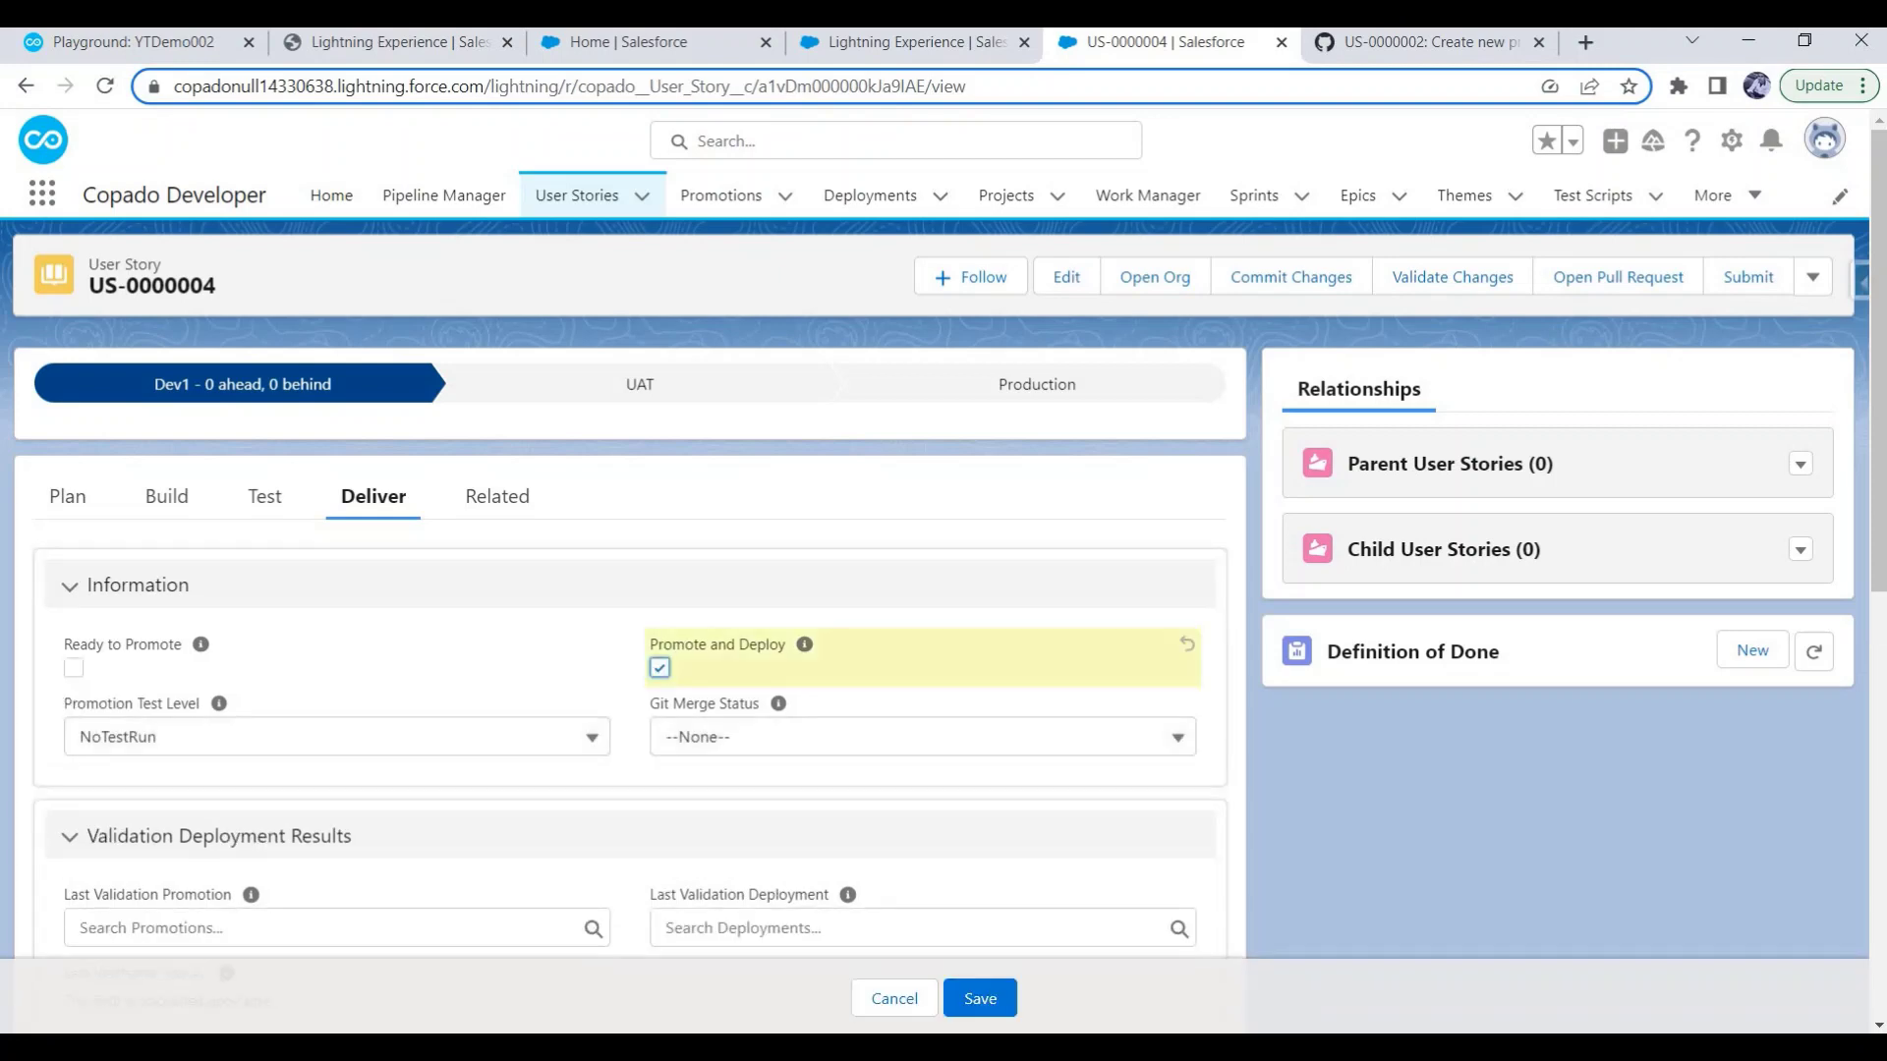
left_click(981, 1003)
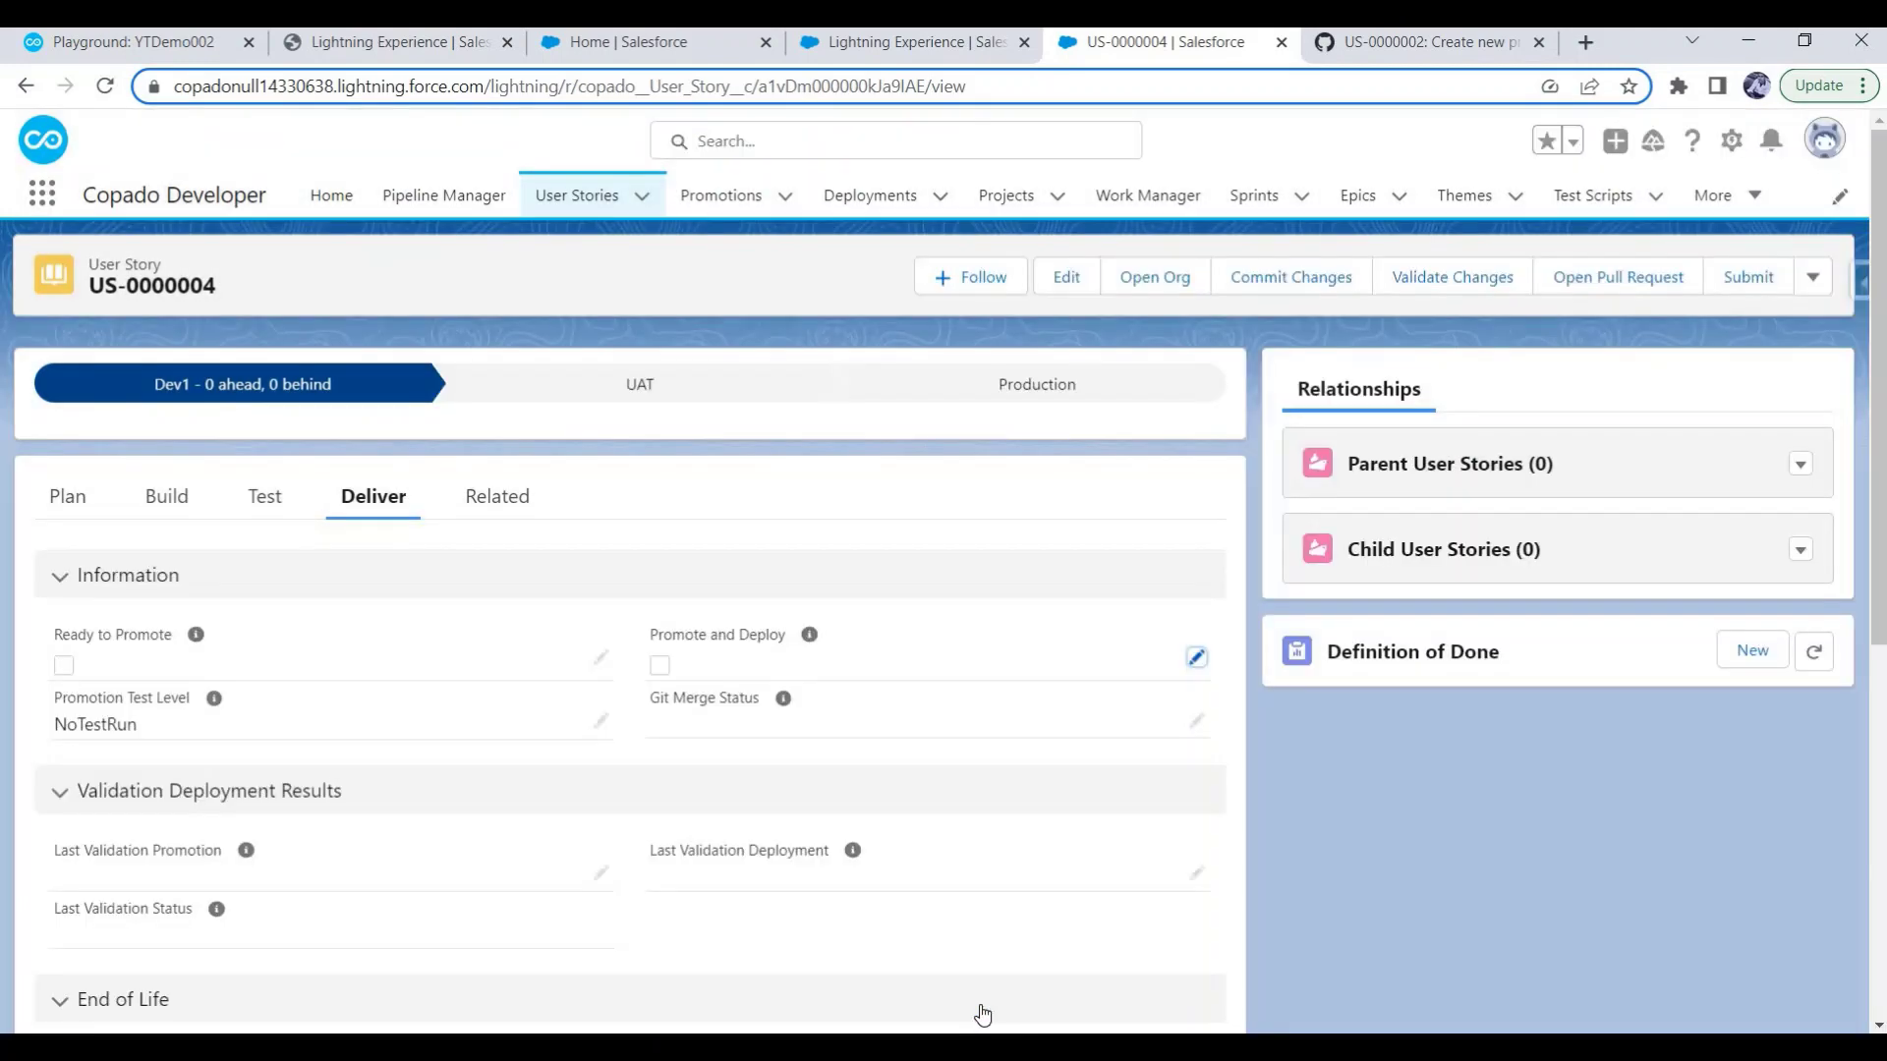
Open the US-0000004 to UAT deployment from the list of all deployments, reload its page and check the deployment status.
left_click(882, 194)
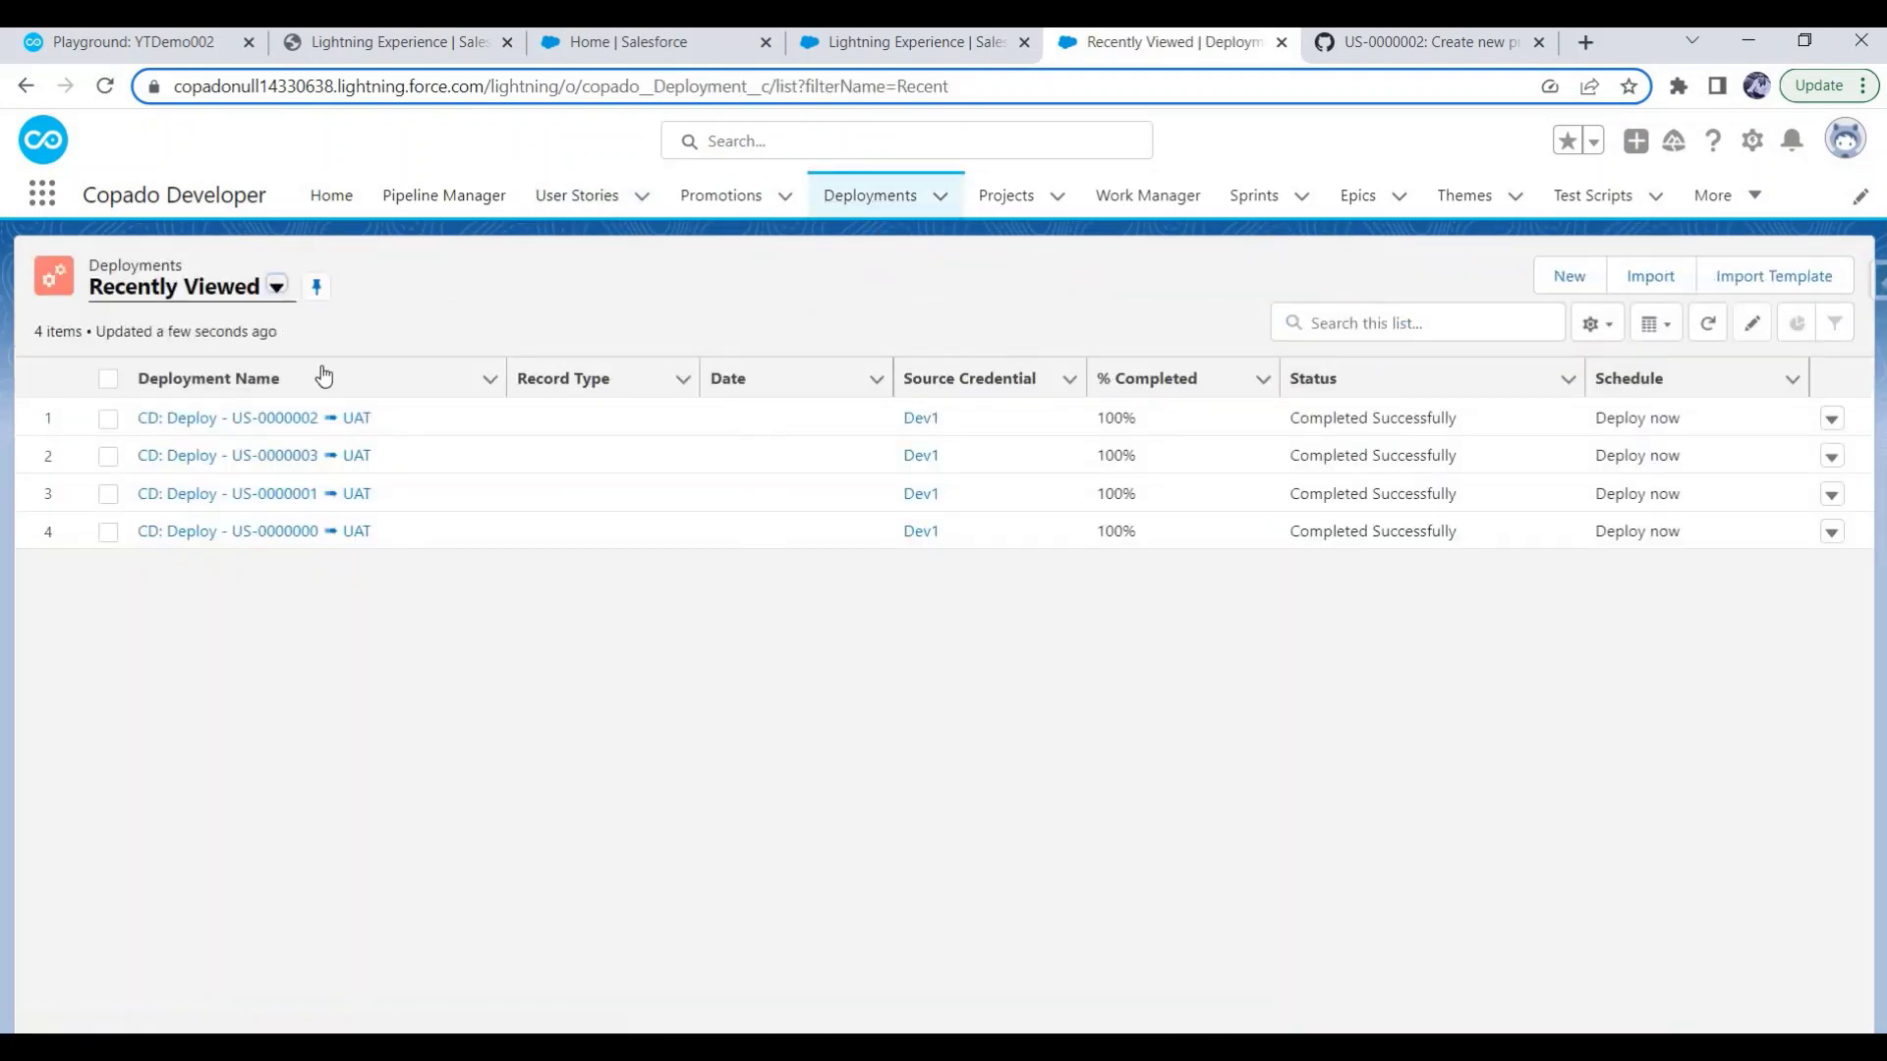
left_click(191, 288)
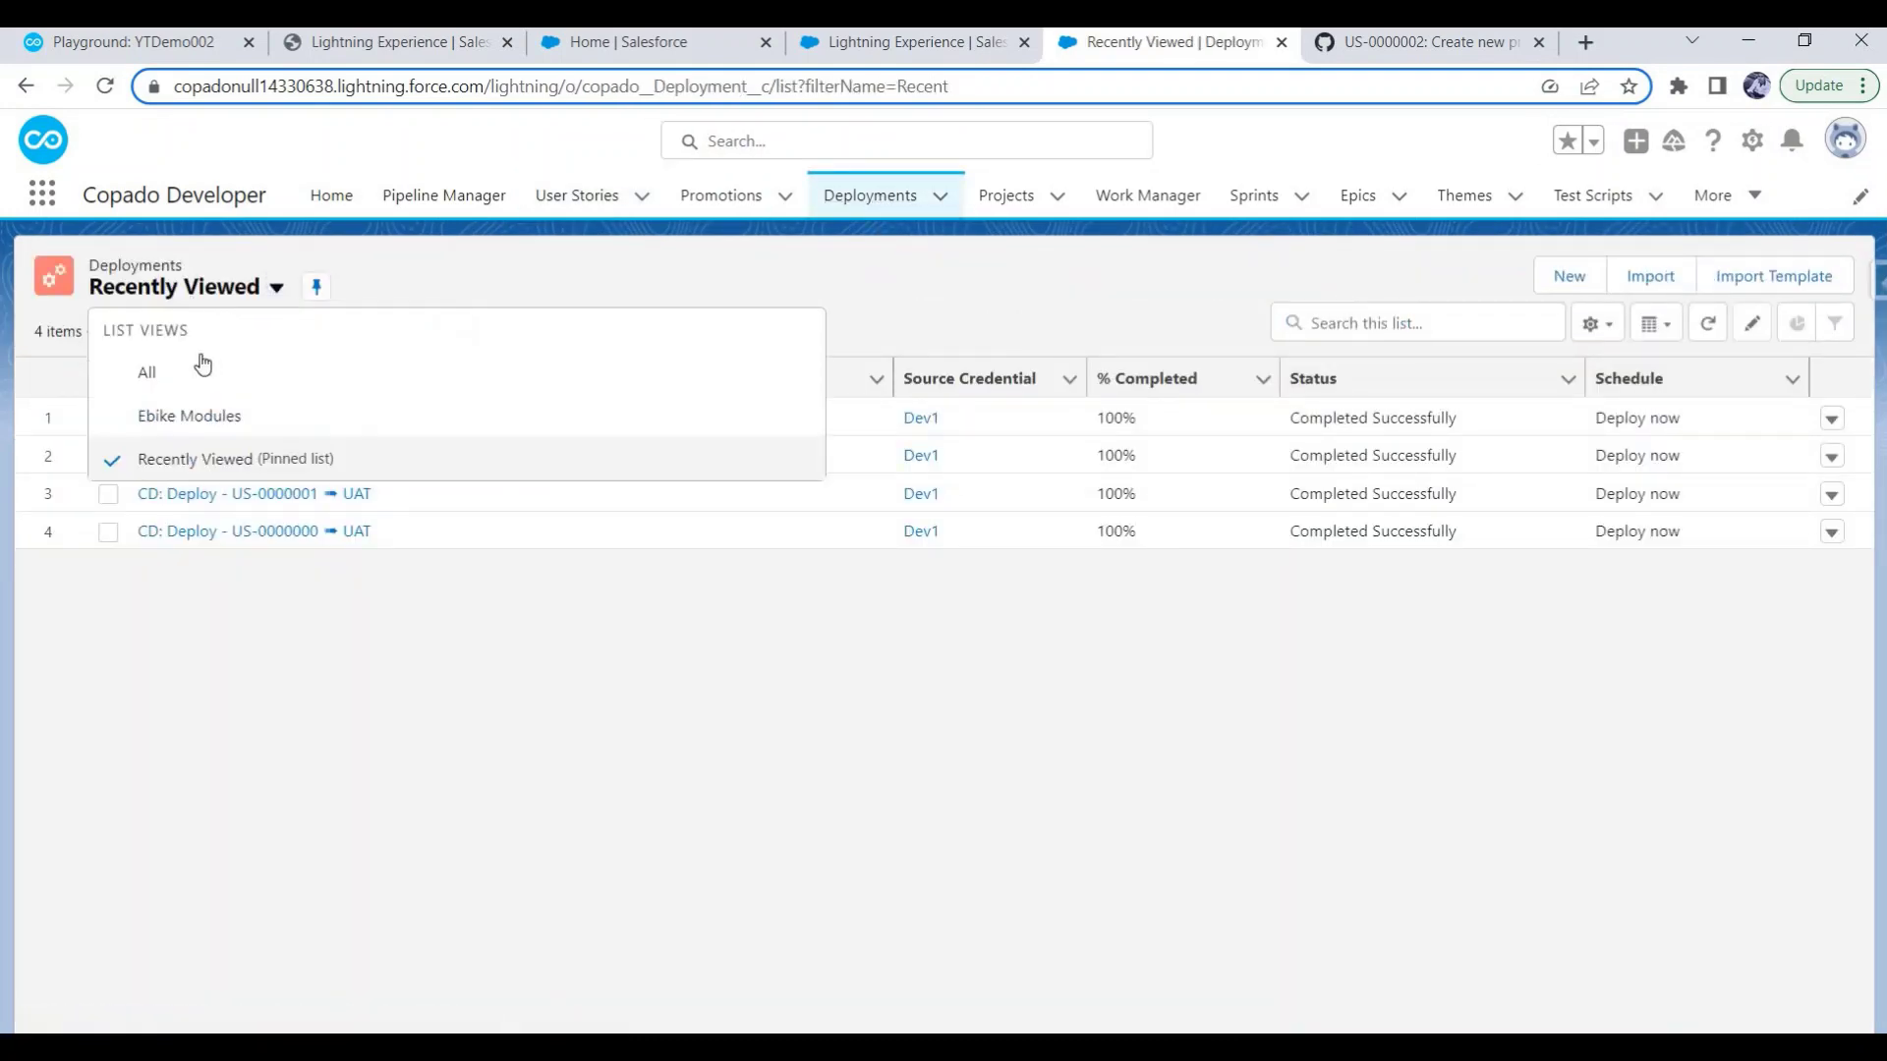
left_click(158, 384)
left_click(234, 570)
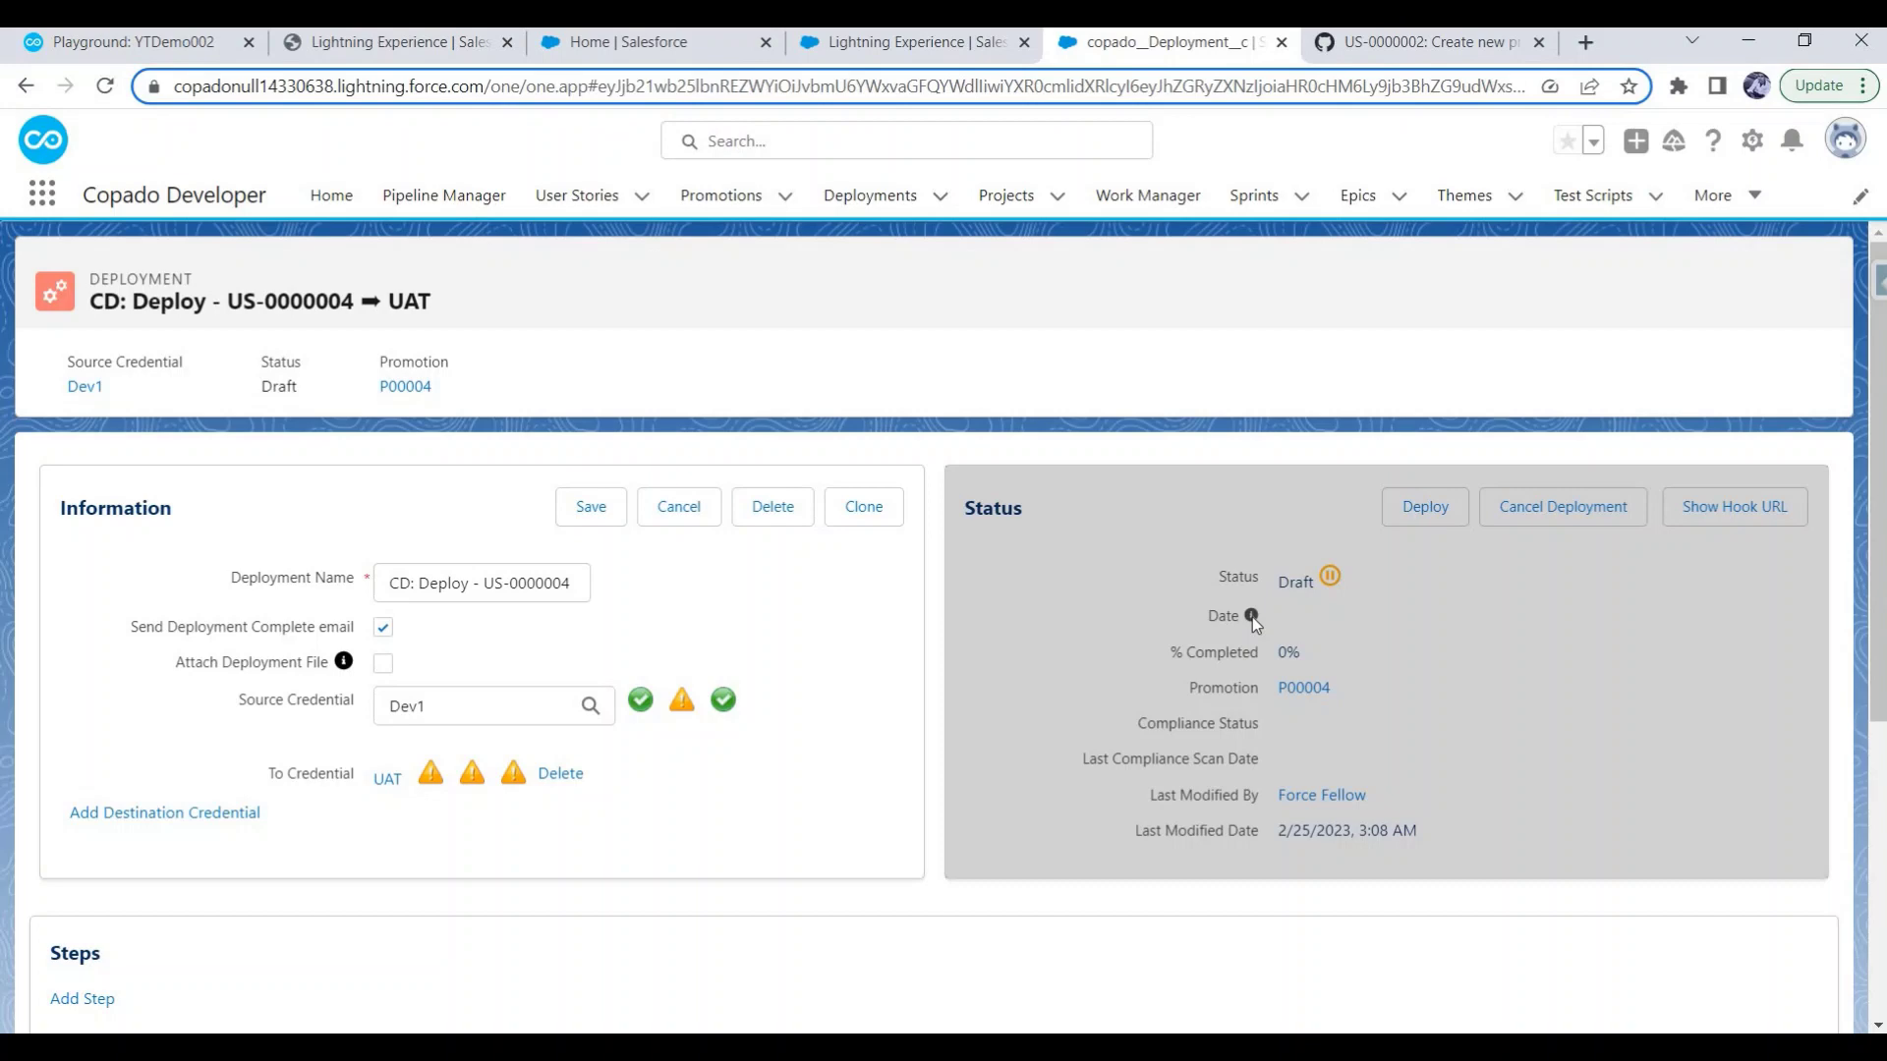
left_click(1223, 87)
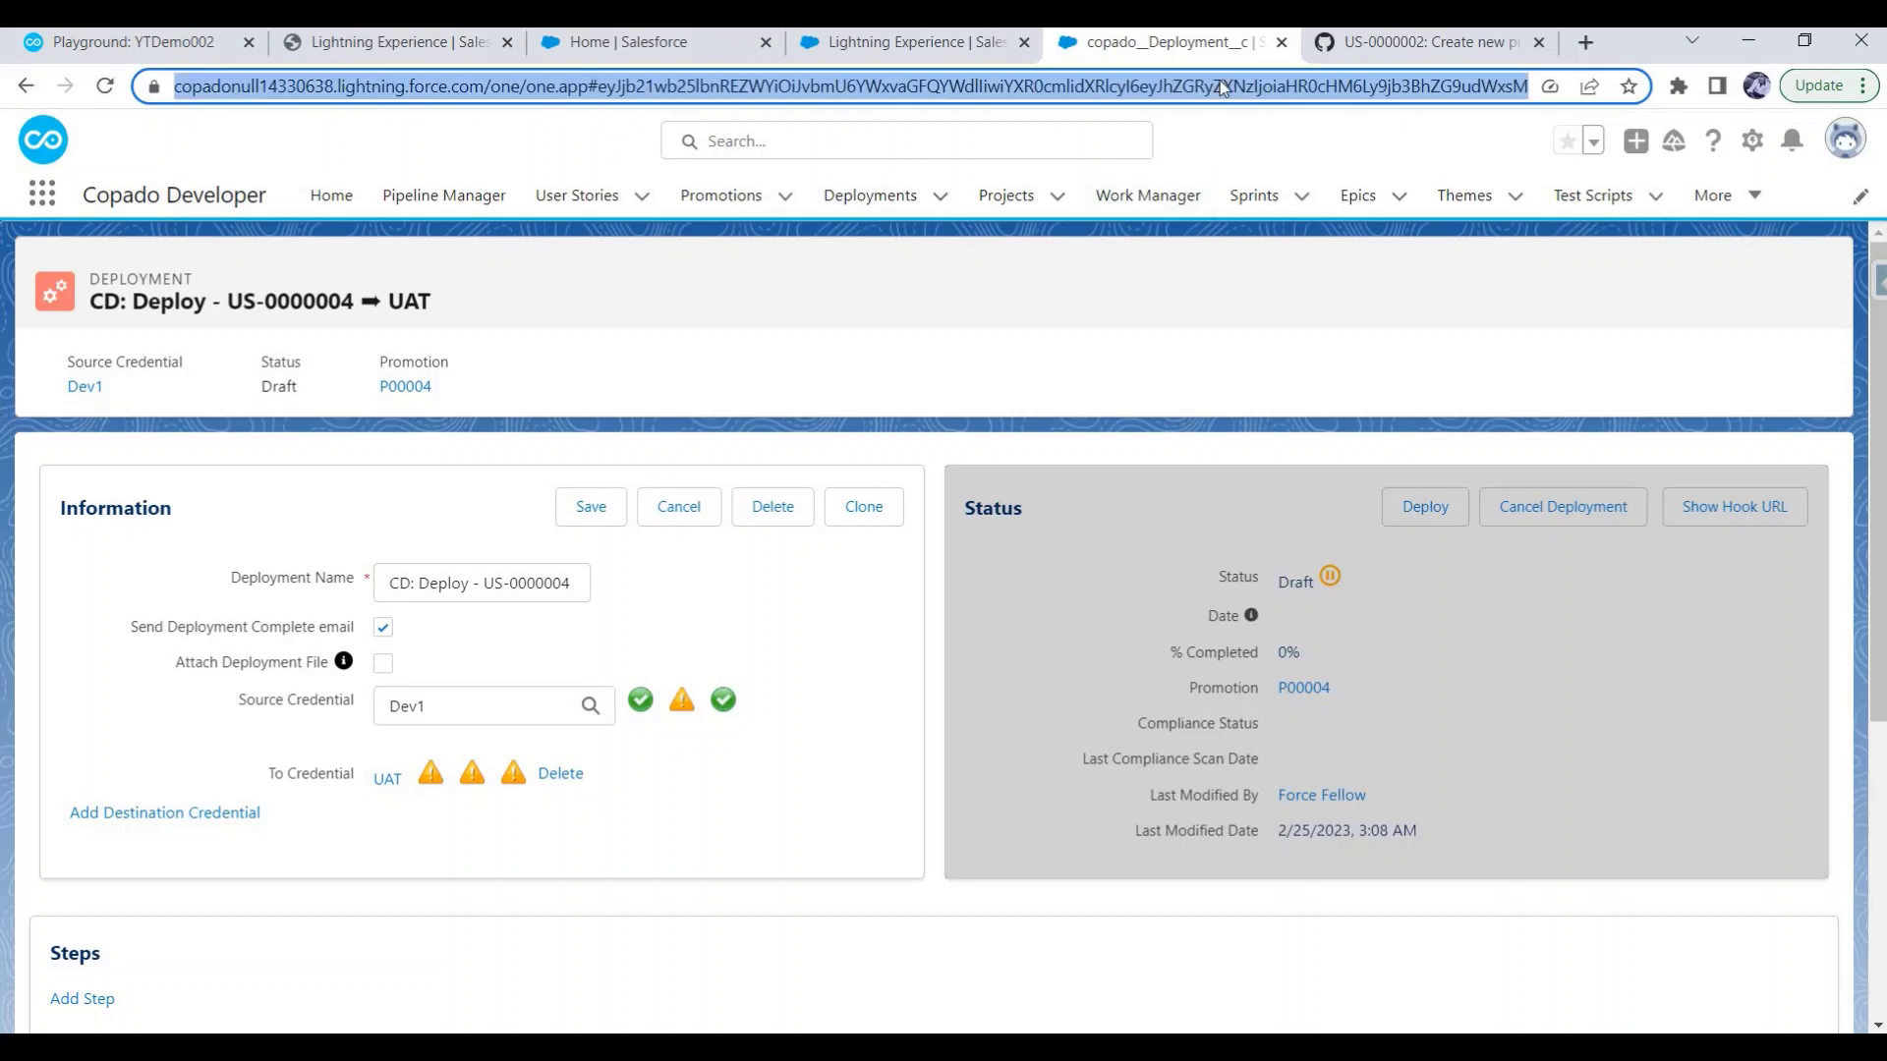
key("Return")
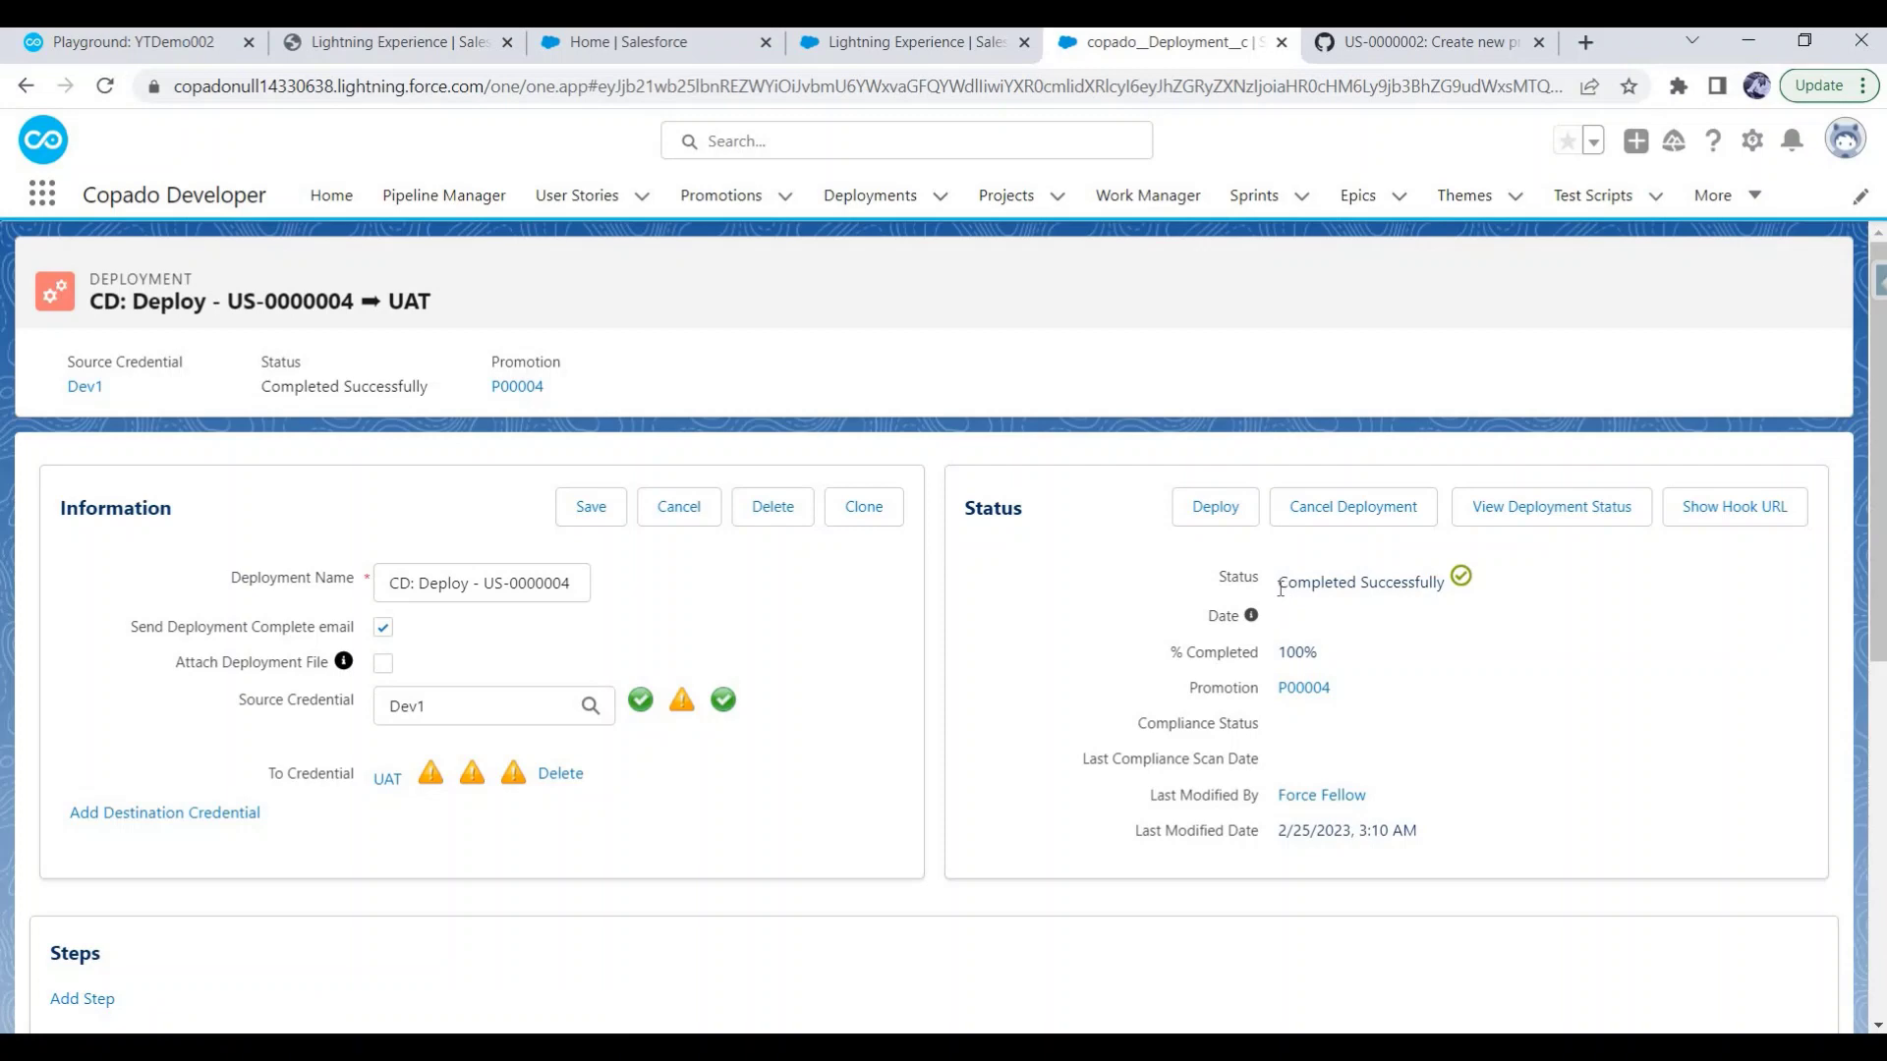
double_click(1353, 588)
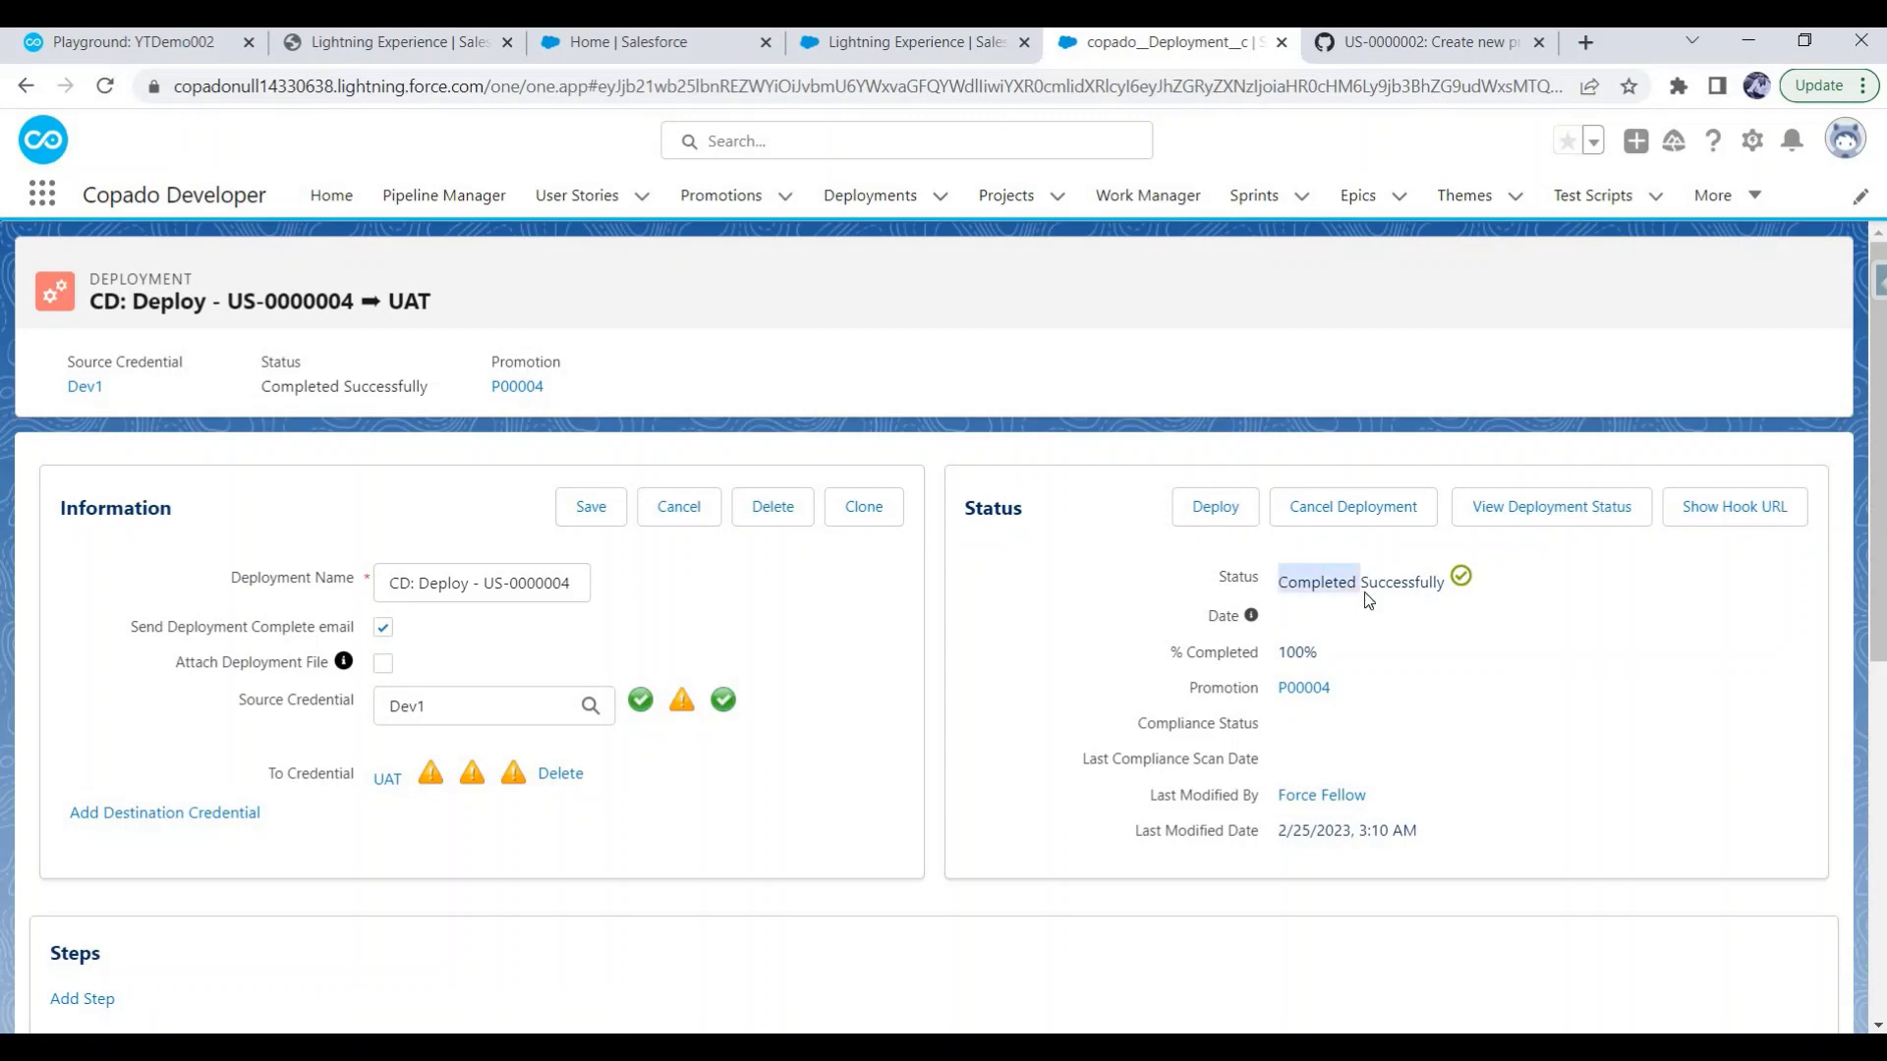
Reload the Service Cloud Copado account field-level security page in UAT and check access to Account Category and Copado Demo 001.
left_click(945, 51)
left_click(924, 91)
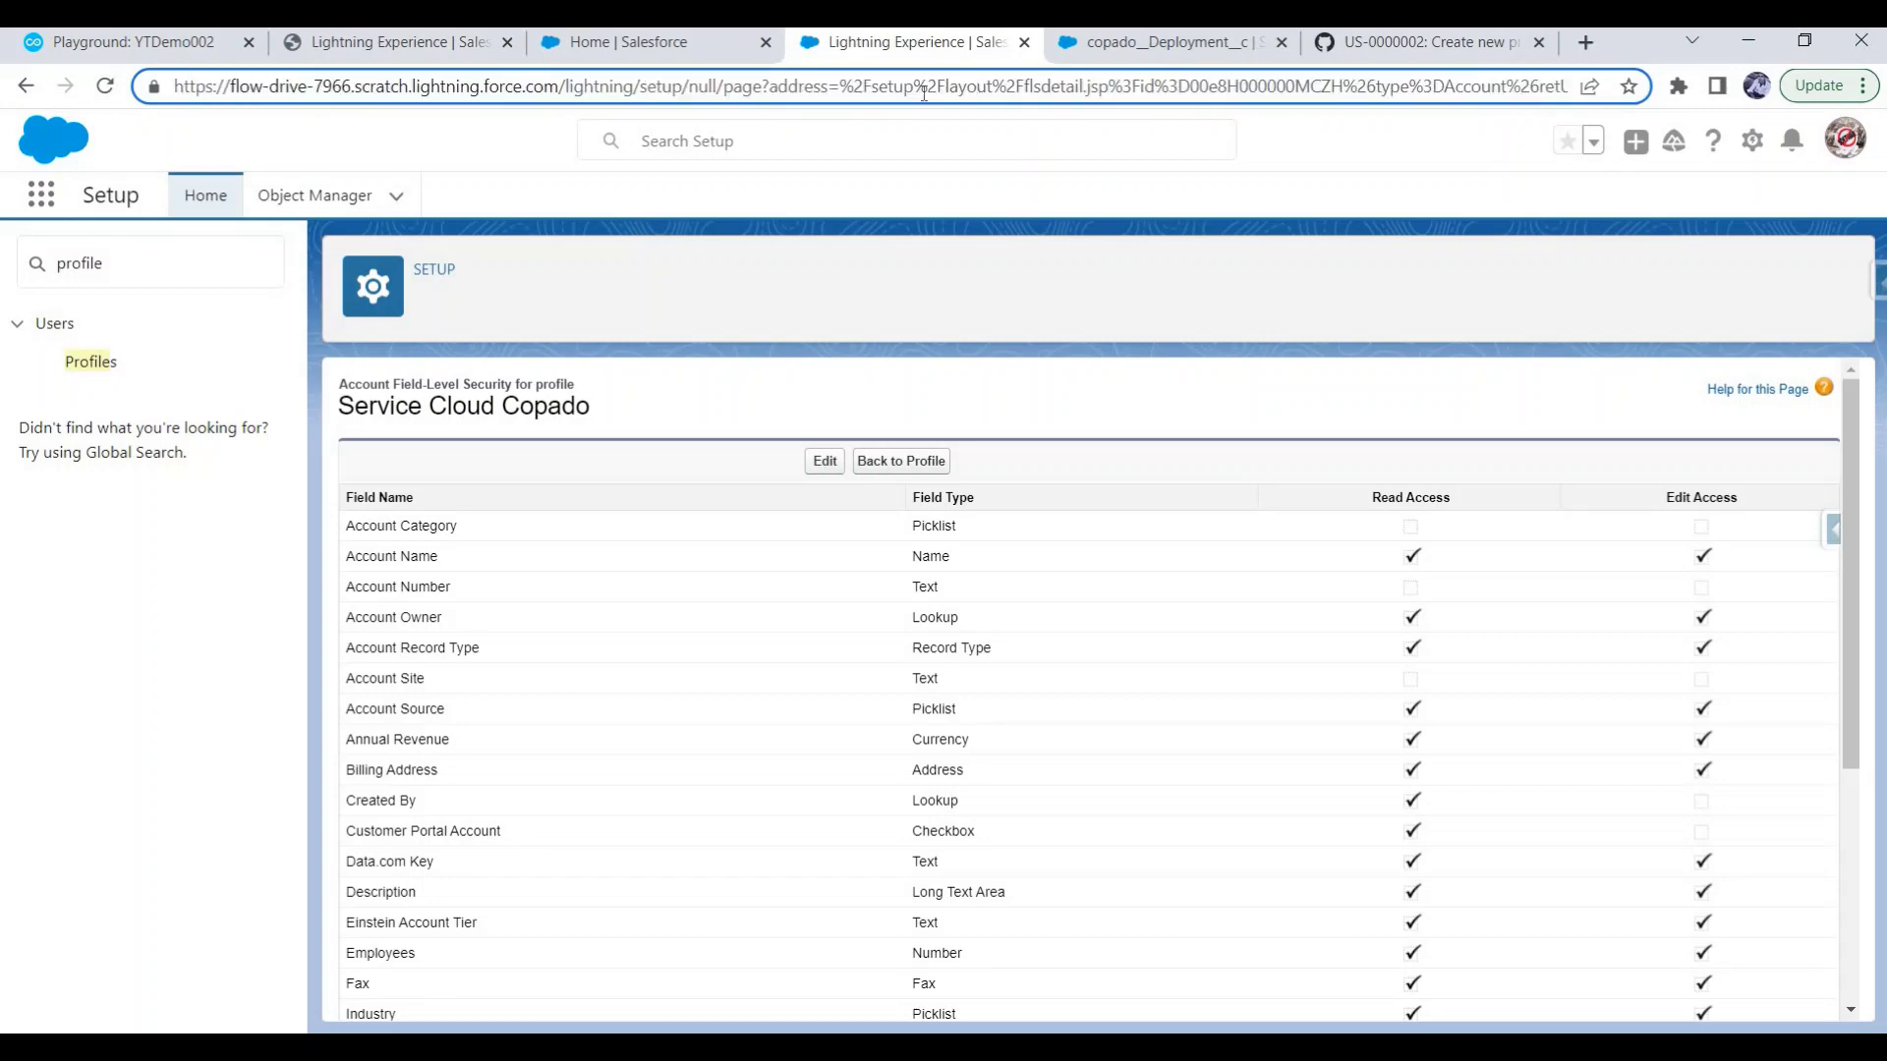
key("Return")
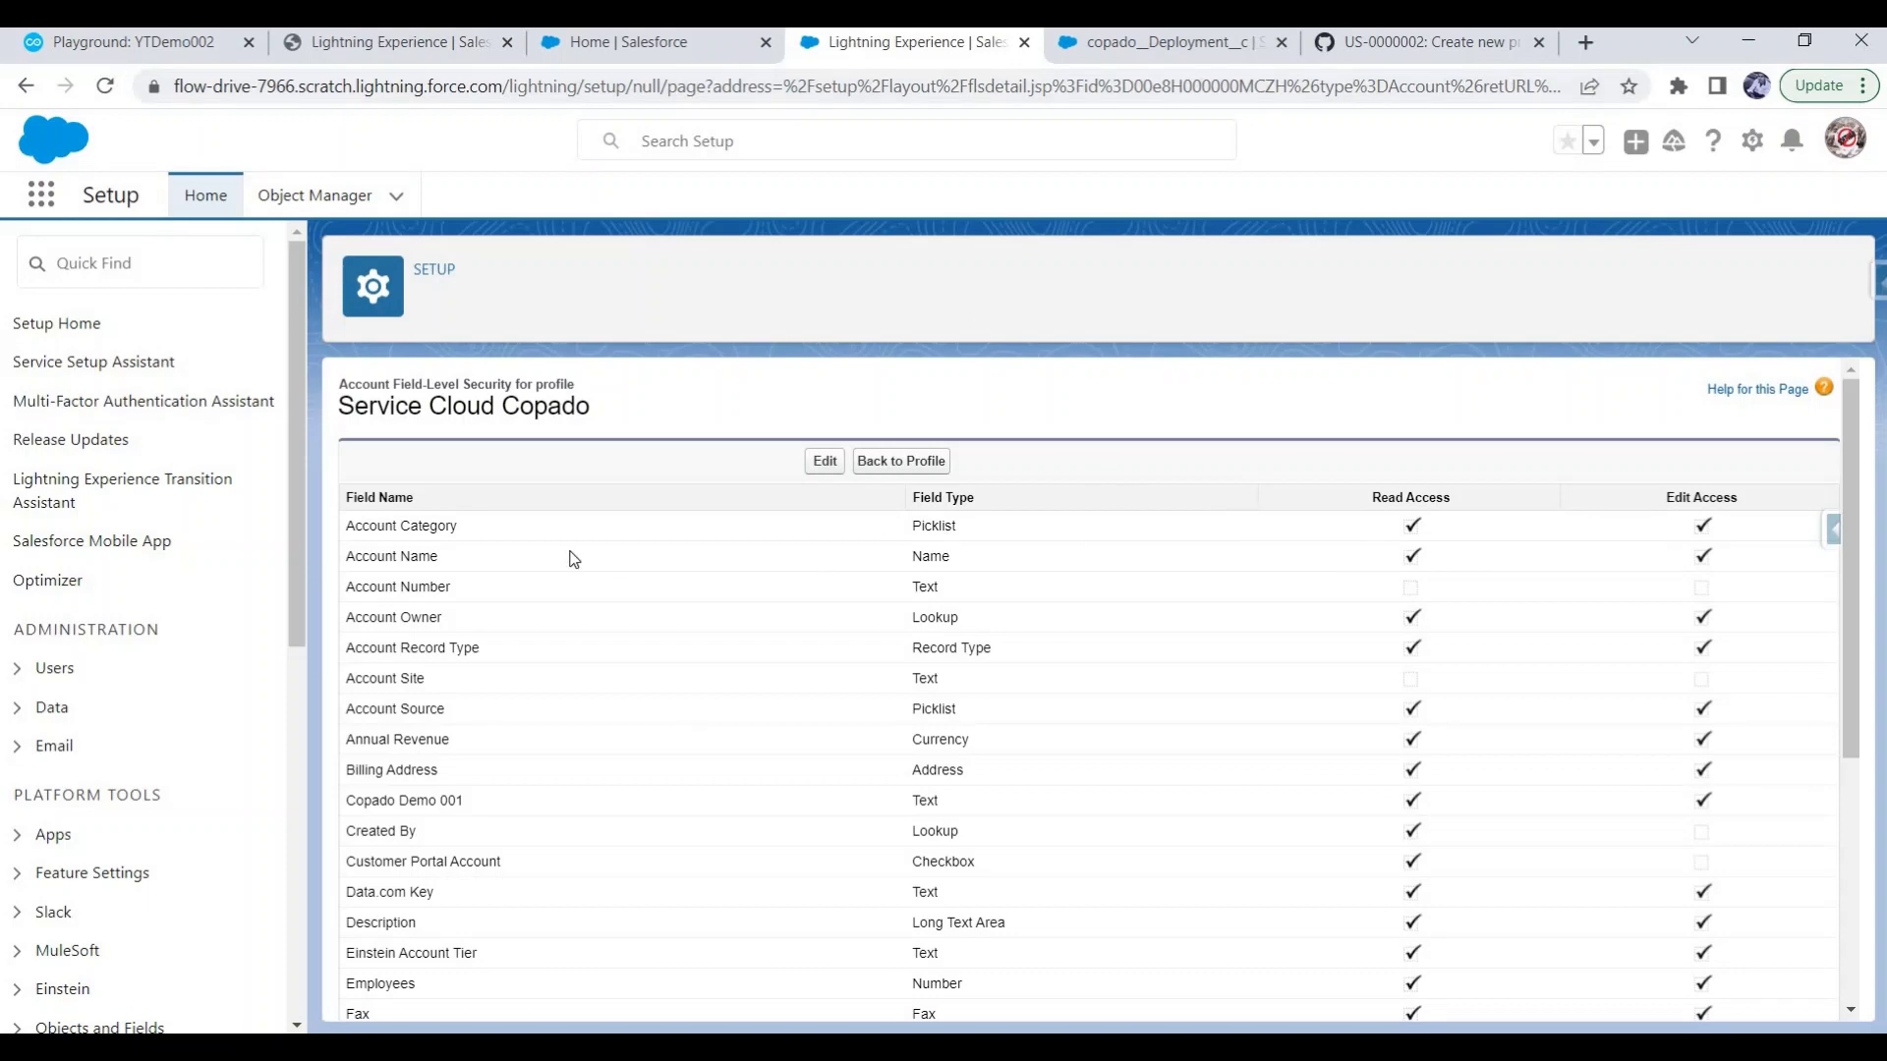
double_click(429, 526)
left_click_drag(356, 801, 450, 811)
Switch to the Copado Deployment Scenarios workbook in Excel and review use case 5, deleting and deploying the CopadoDemo__c custom object.
key("alt+Tab")
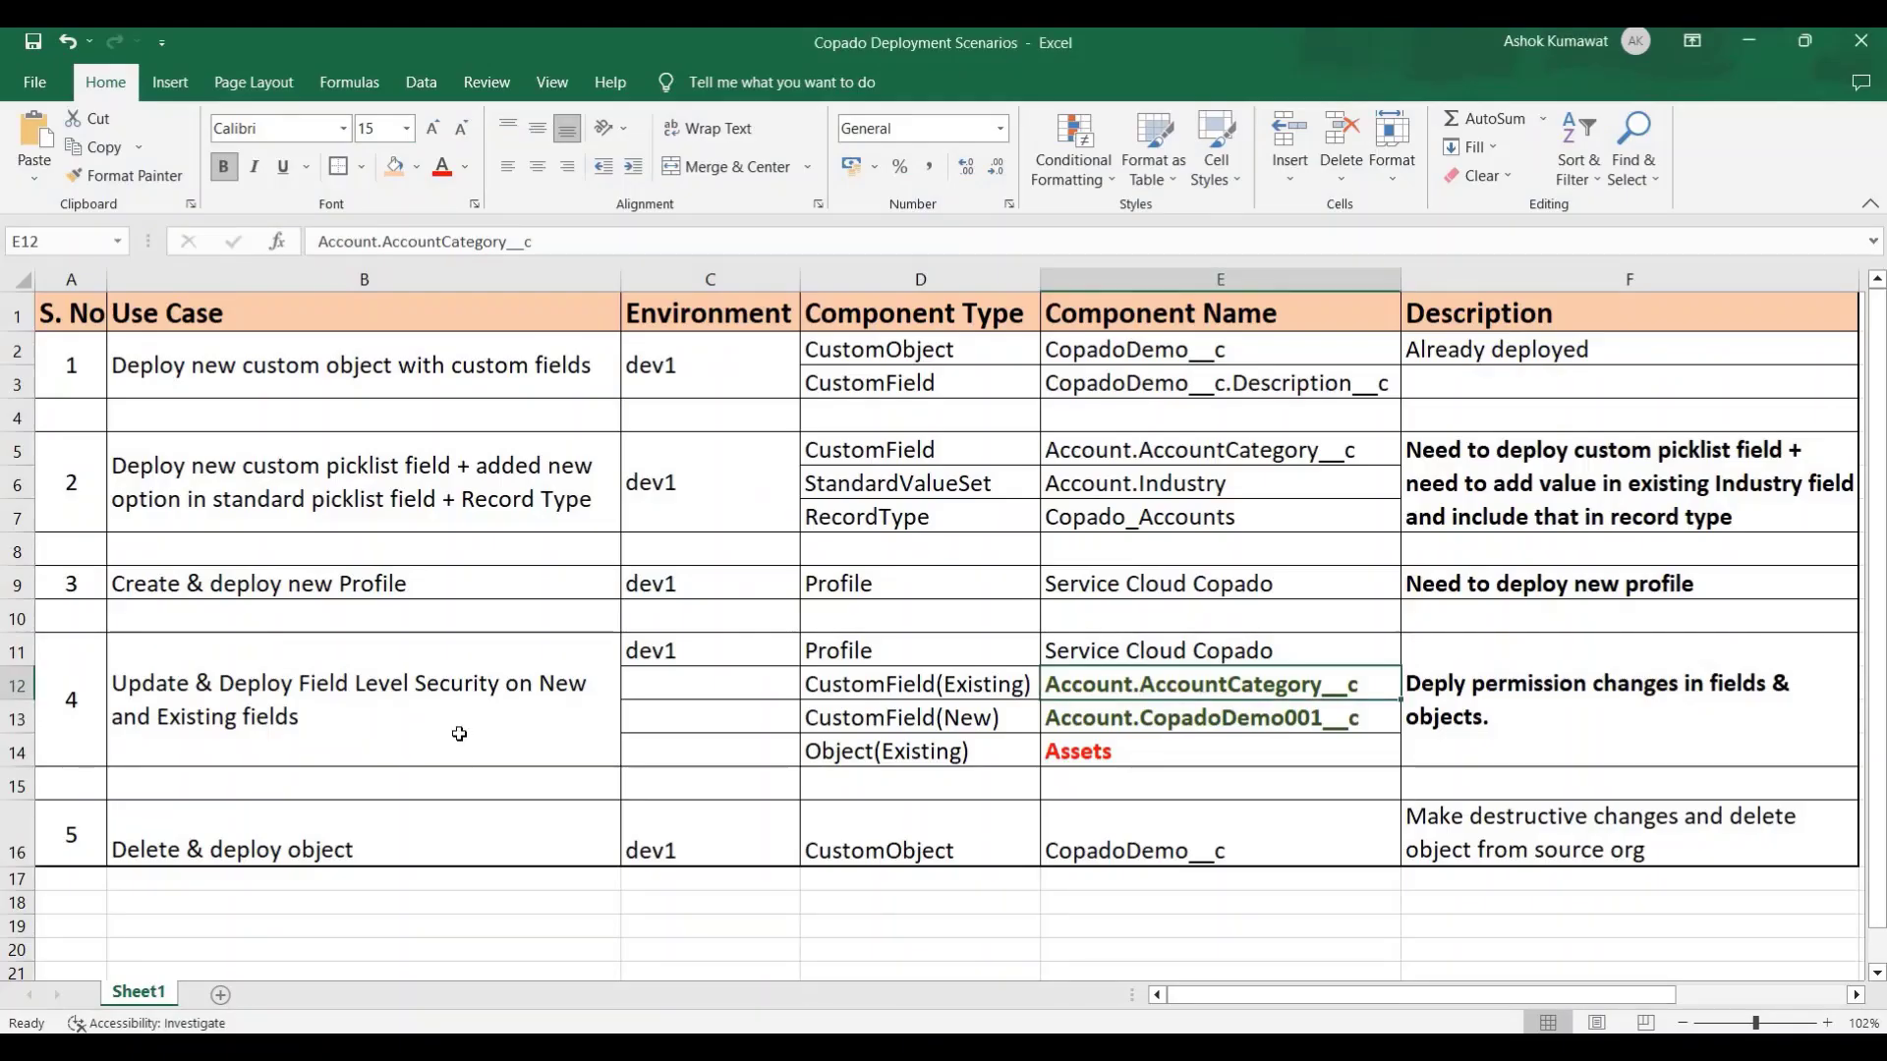
left_click(454, 724)
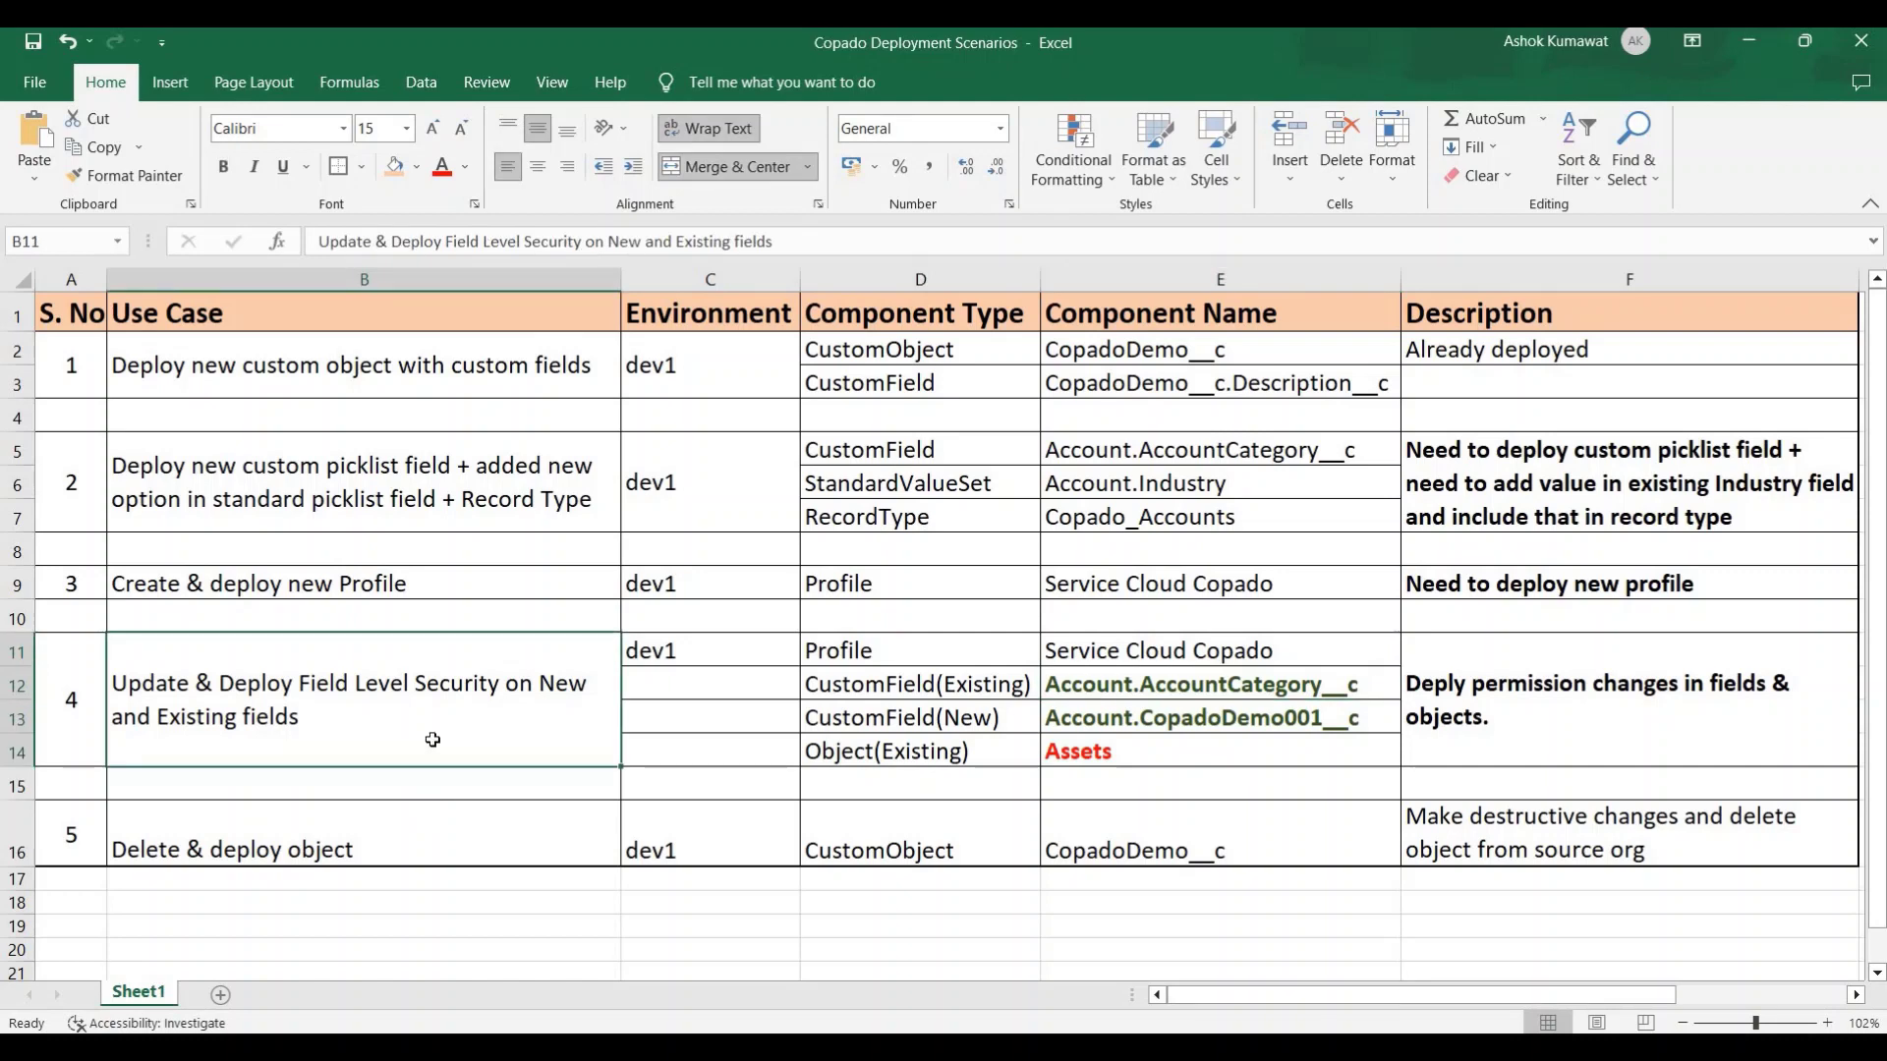
left_click(394, 841)
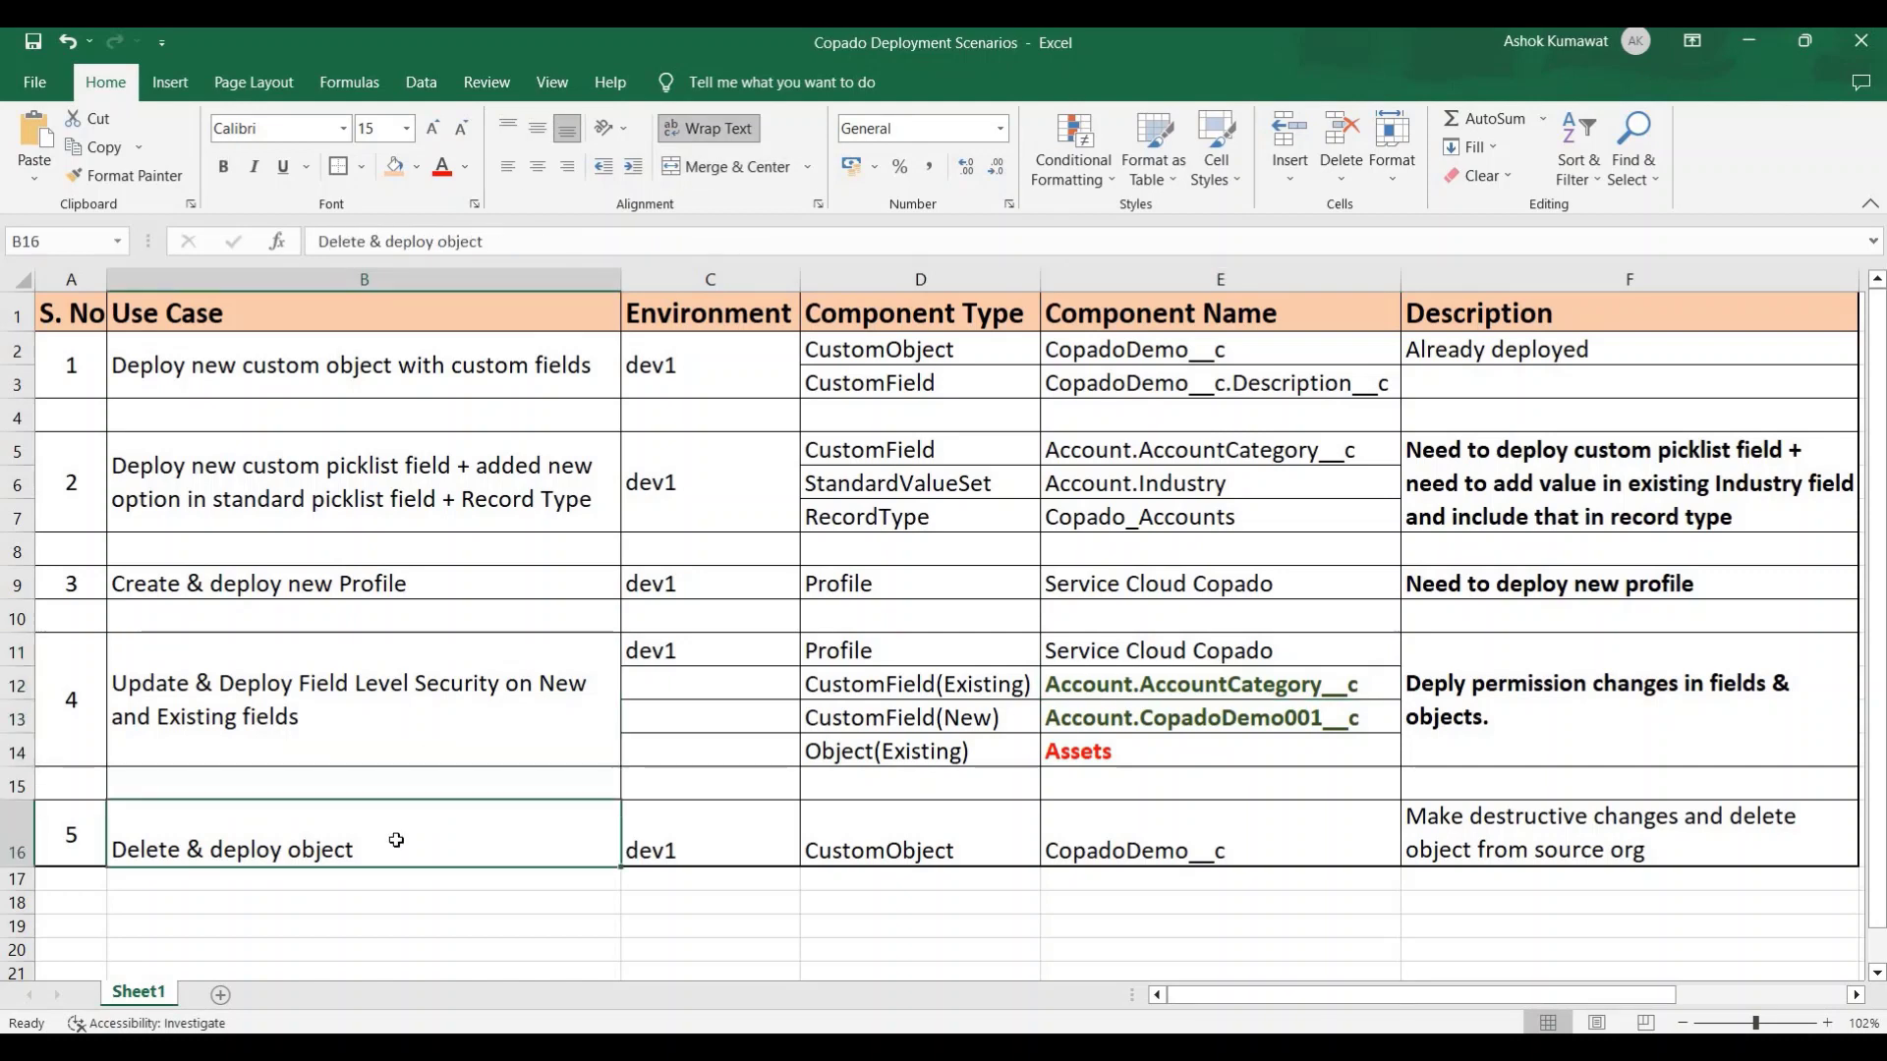
left_click(61, 1012)
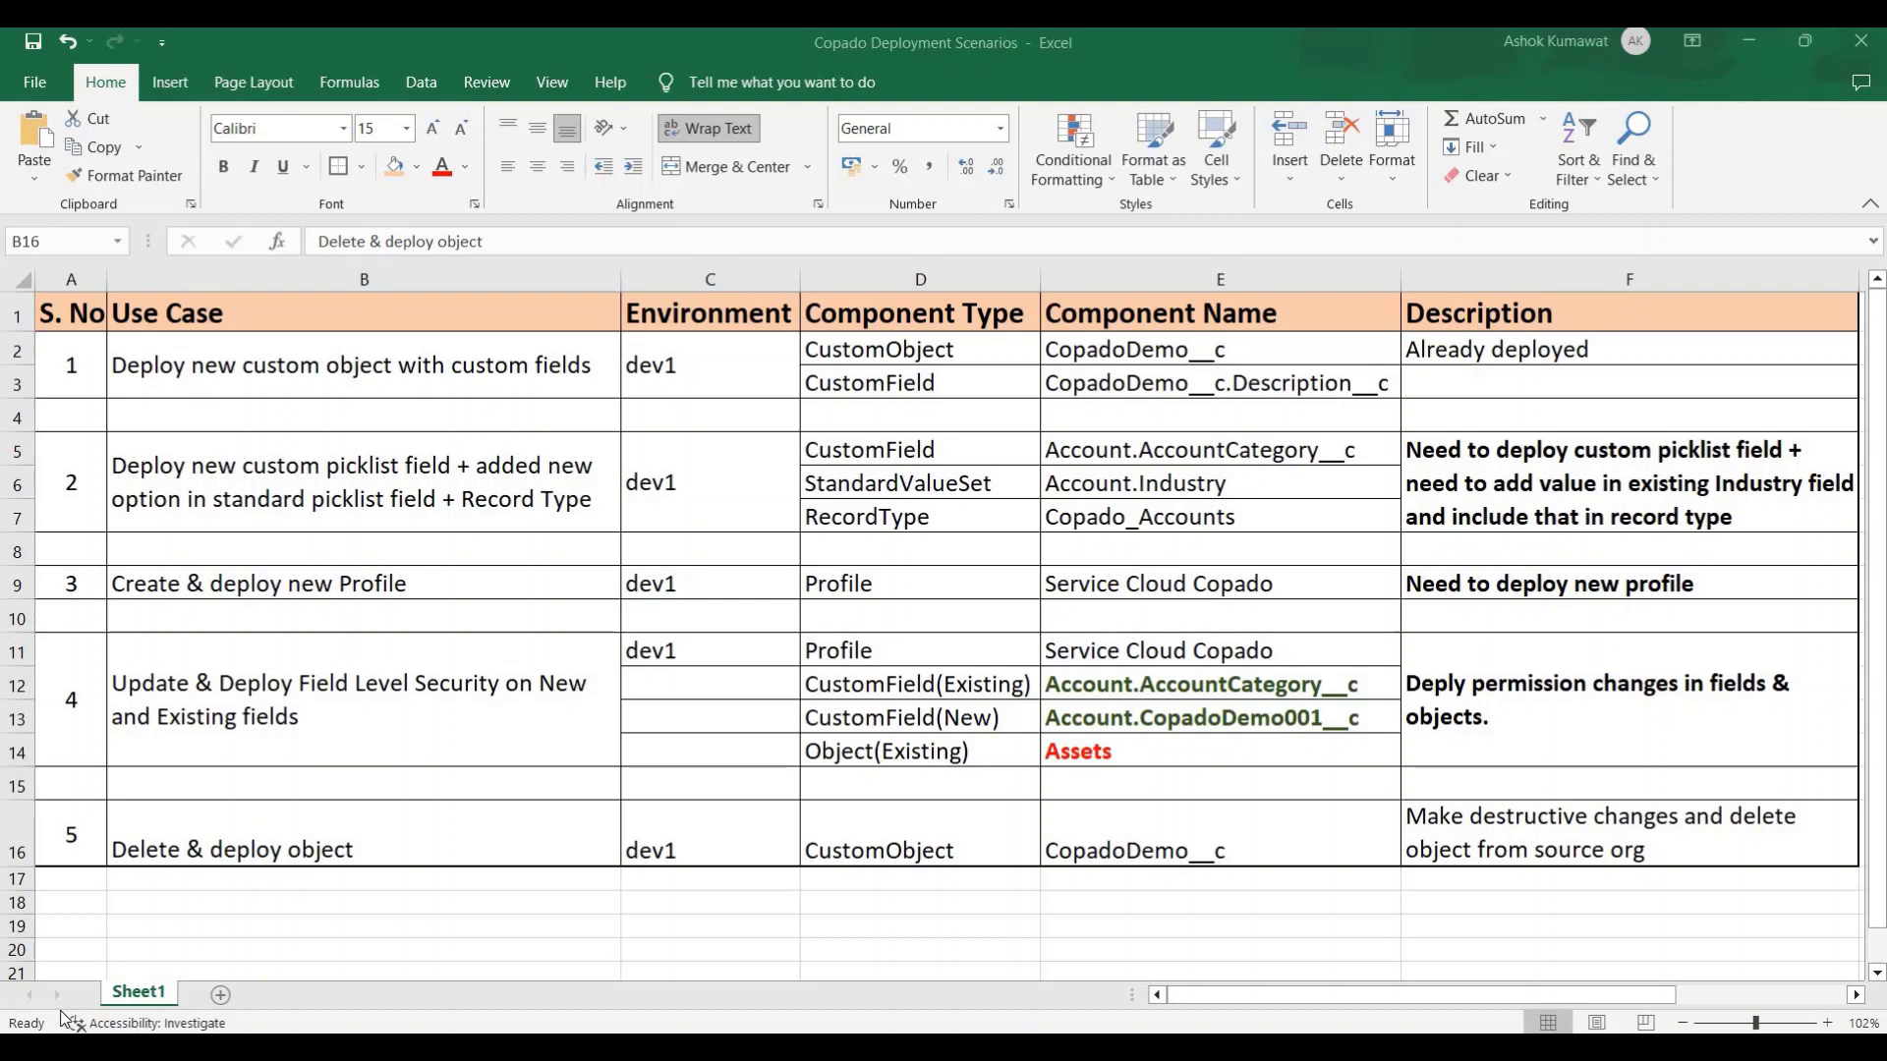
left_click(1132, 828)
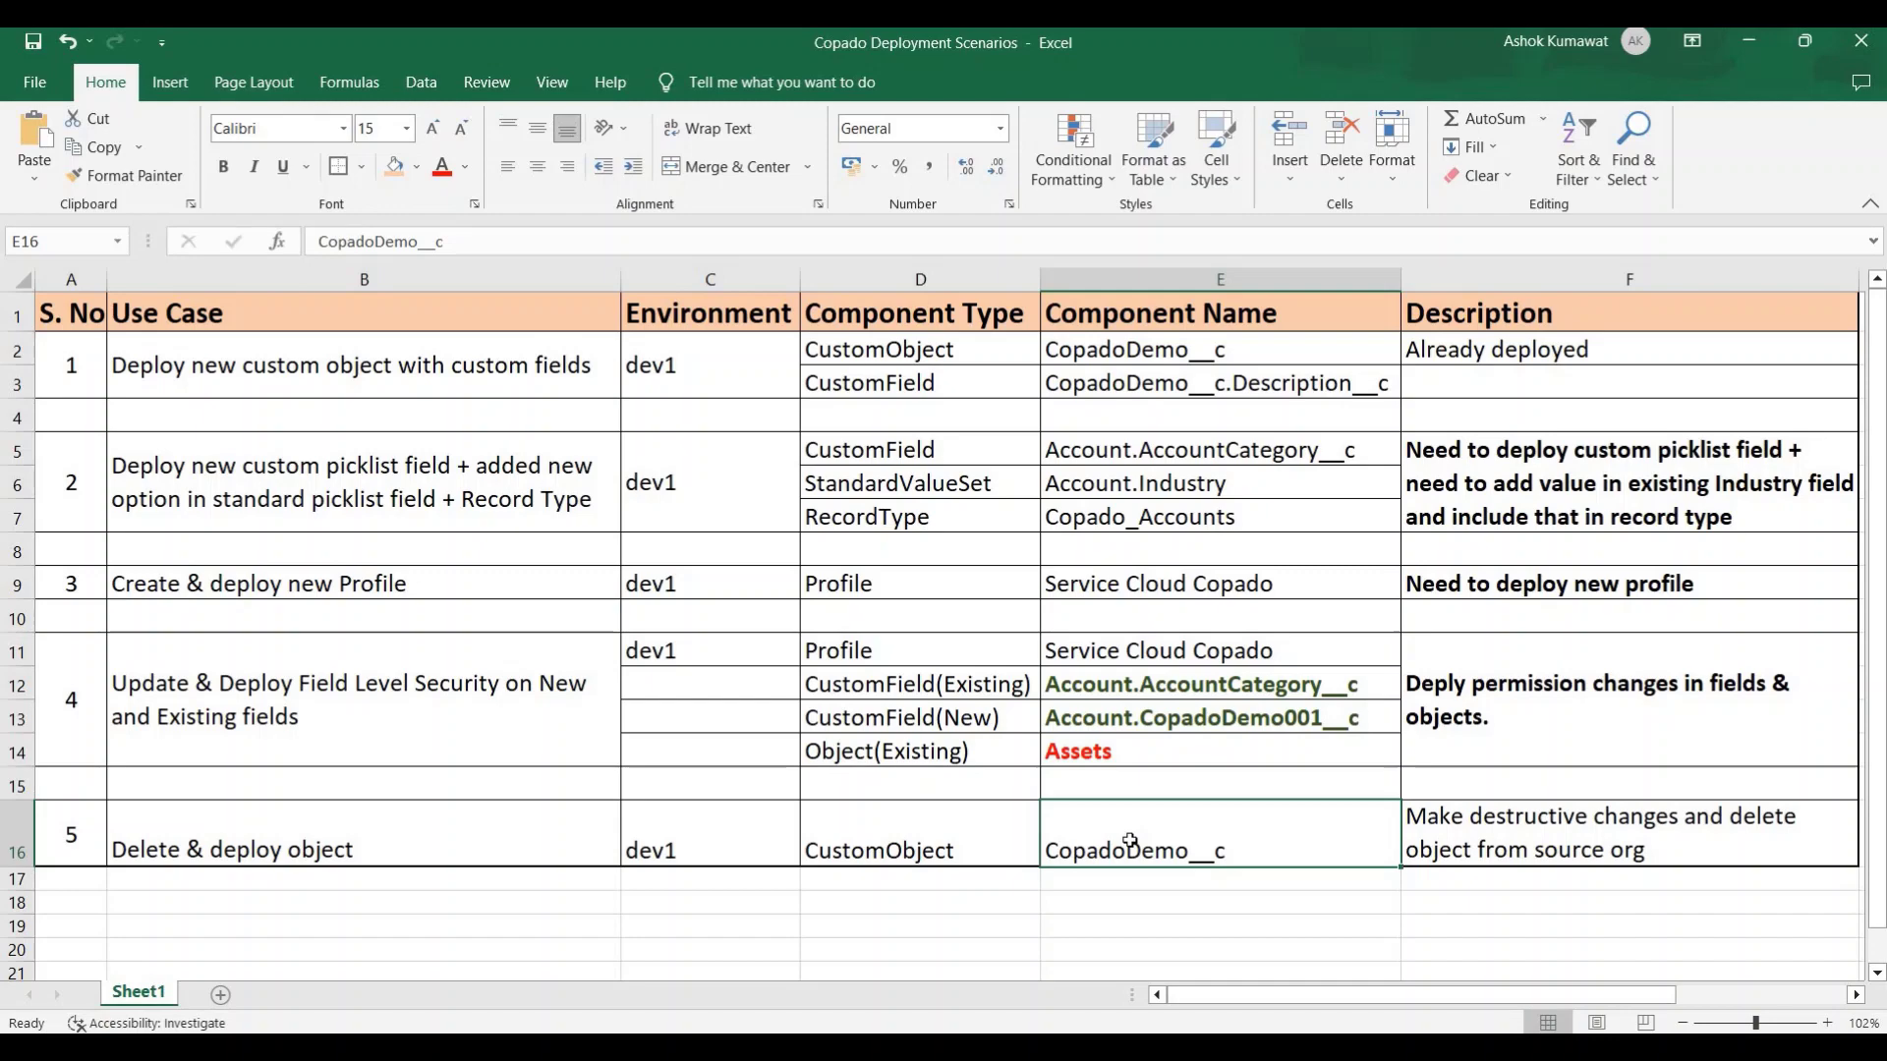
Switch back to Copado in Chrome and start a new user story titled "Delete copado demo custom object".
key("alt+Tab")
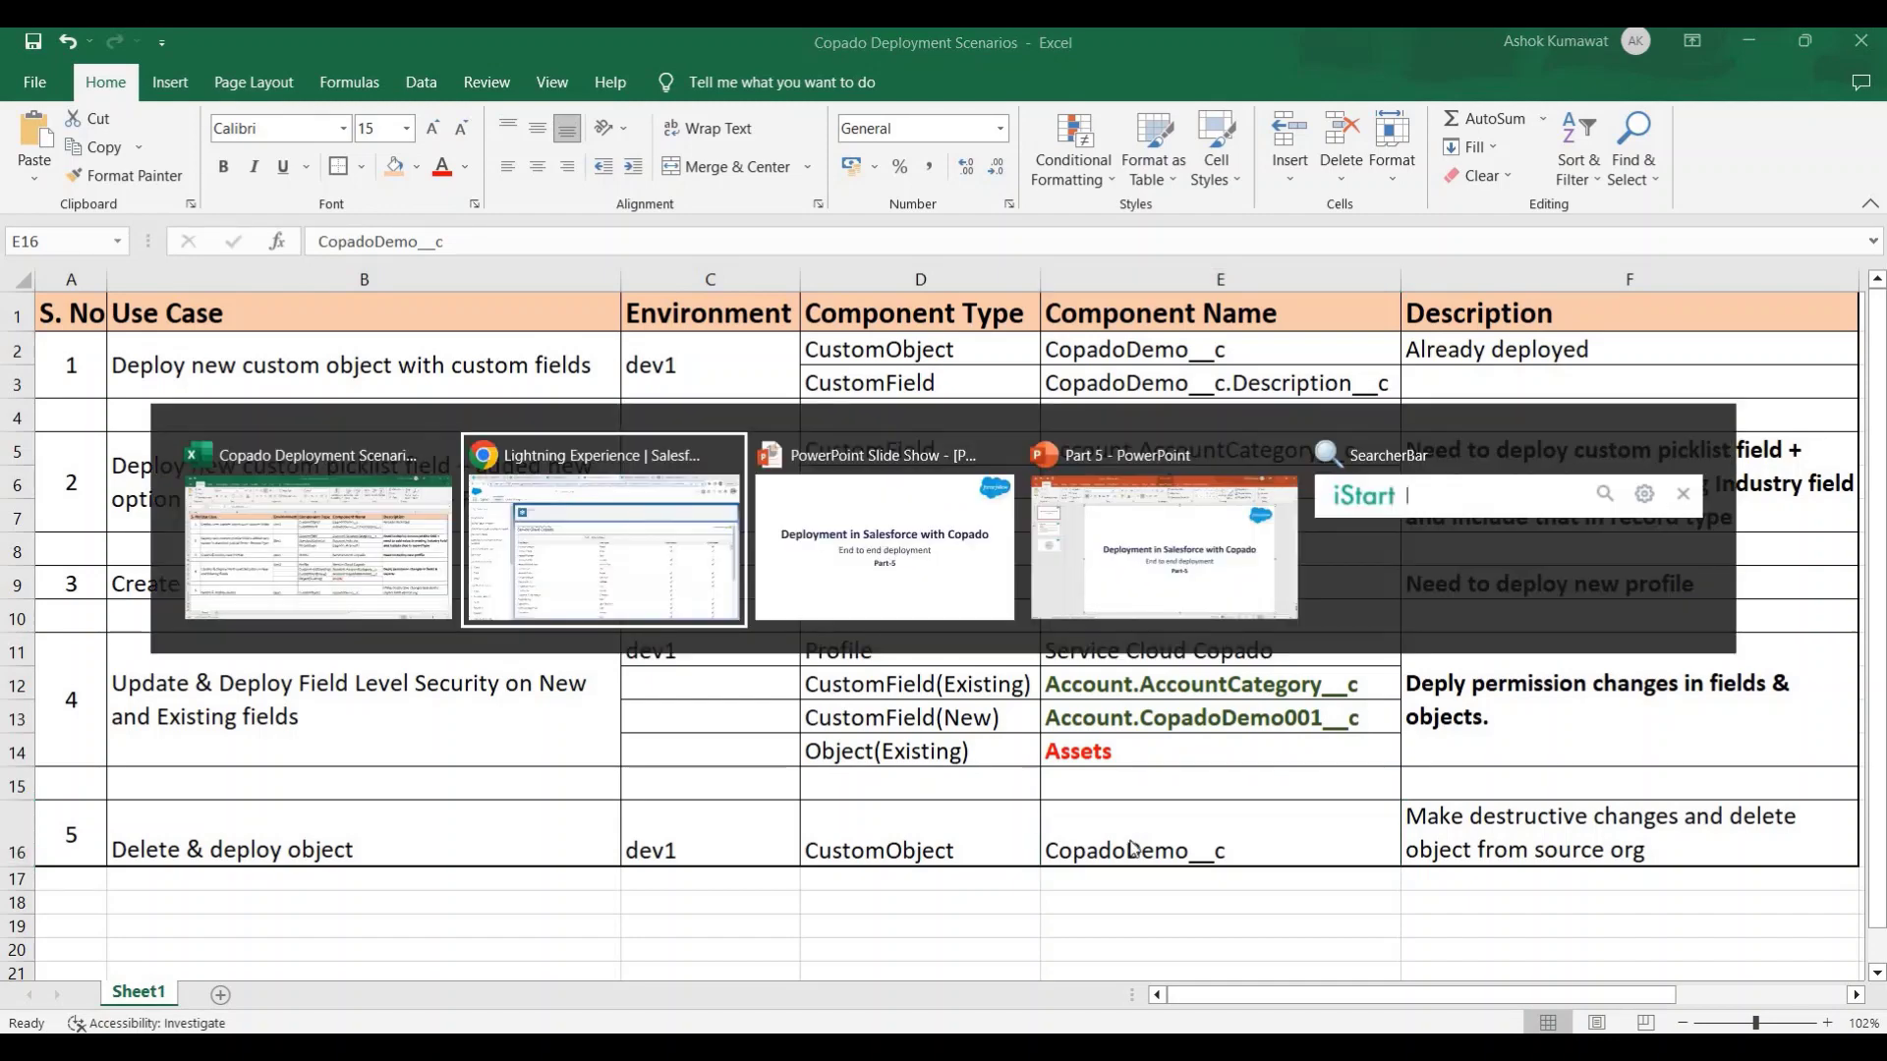
left_click(1194, 41)
left_click(579, 195)
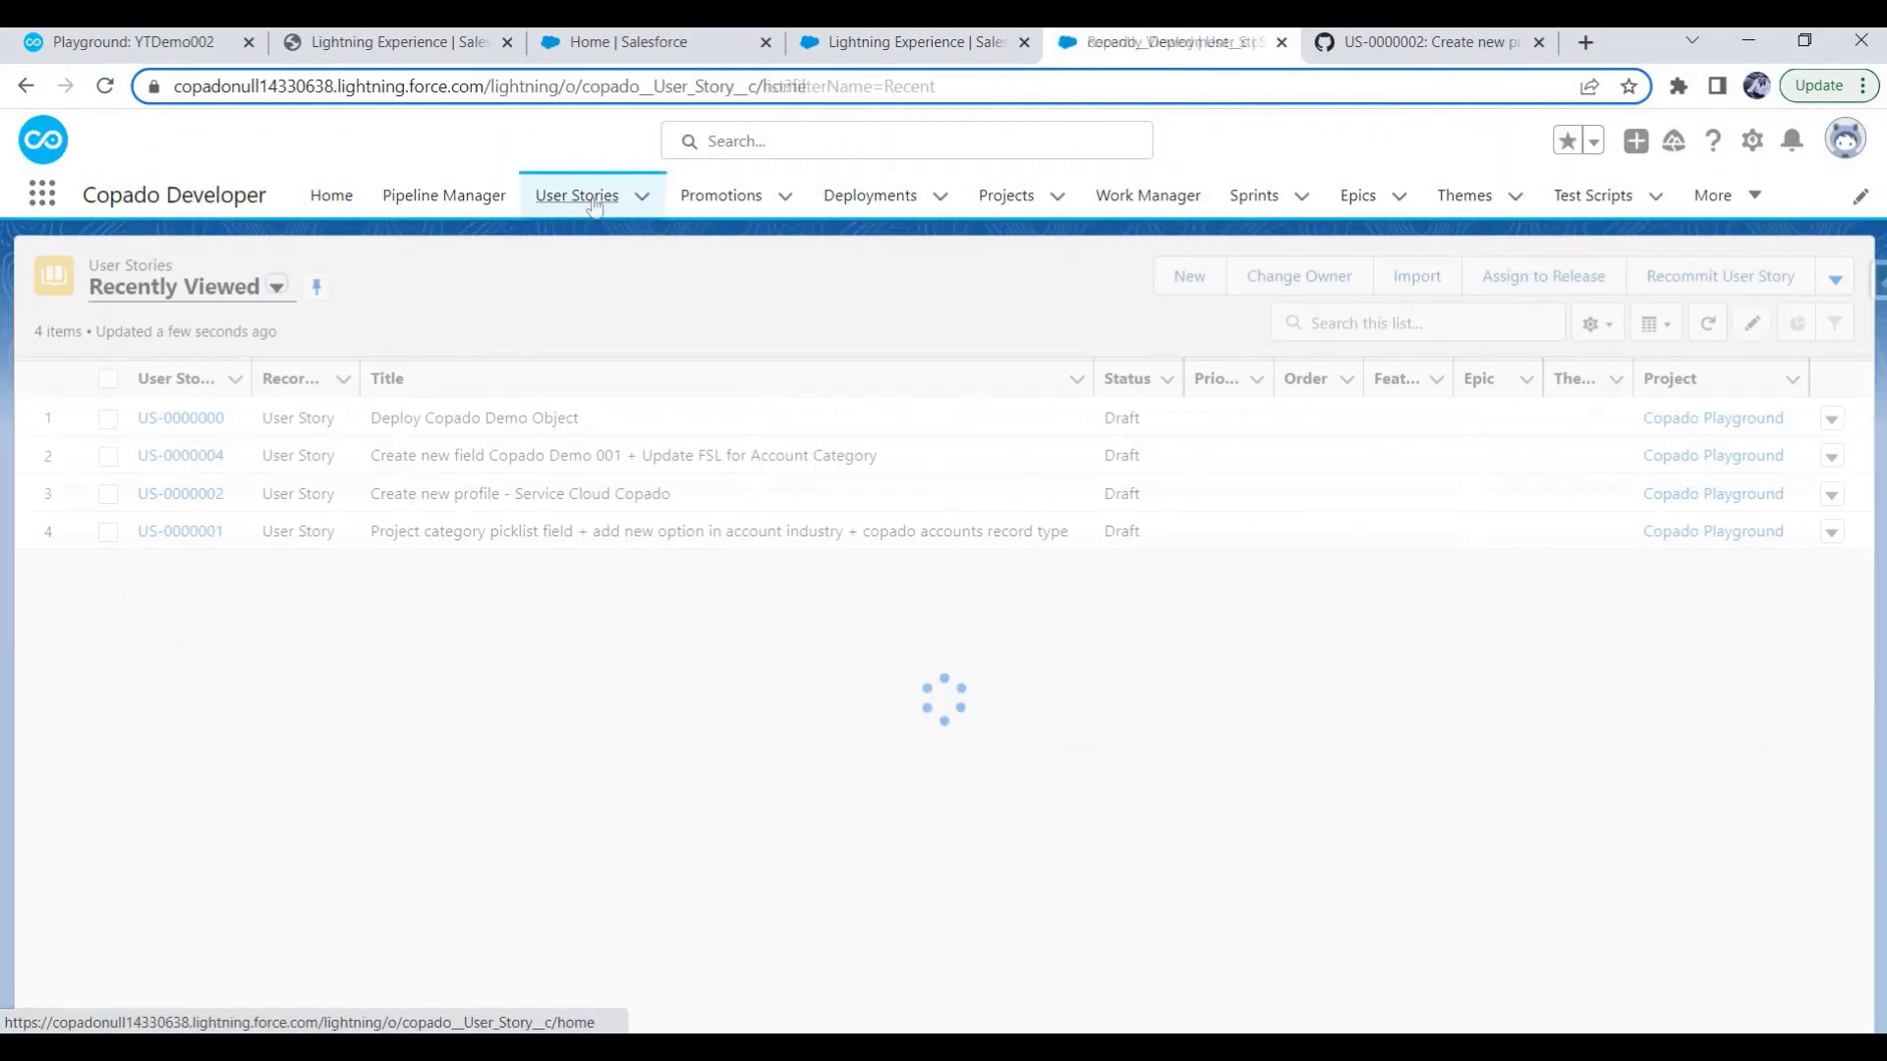
left_click(1189, 276)
left_click(894, 591)
left_click(1404, 723)
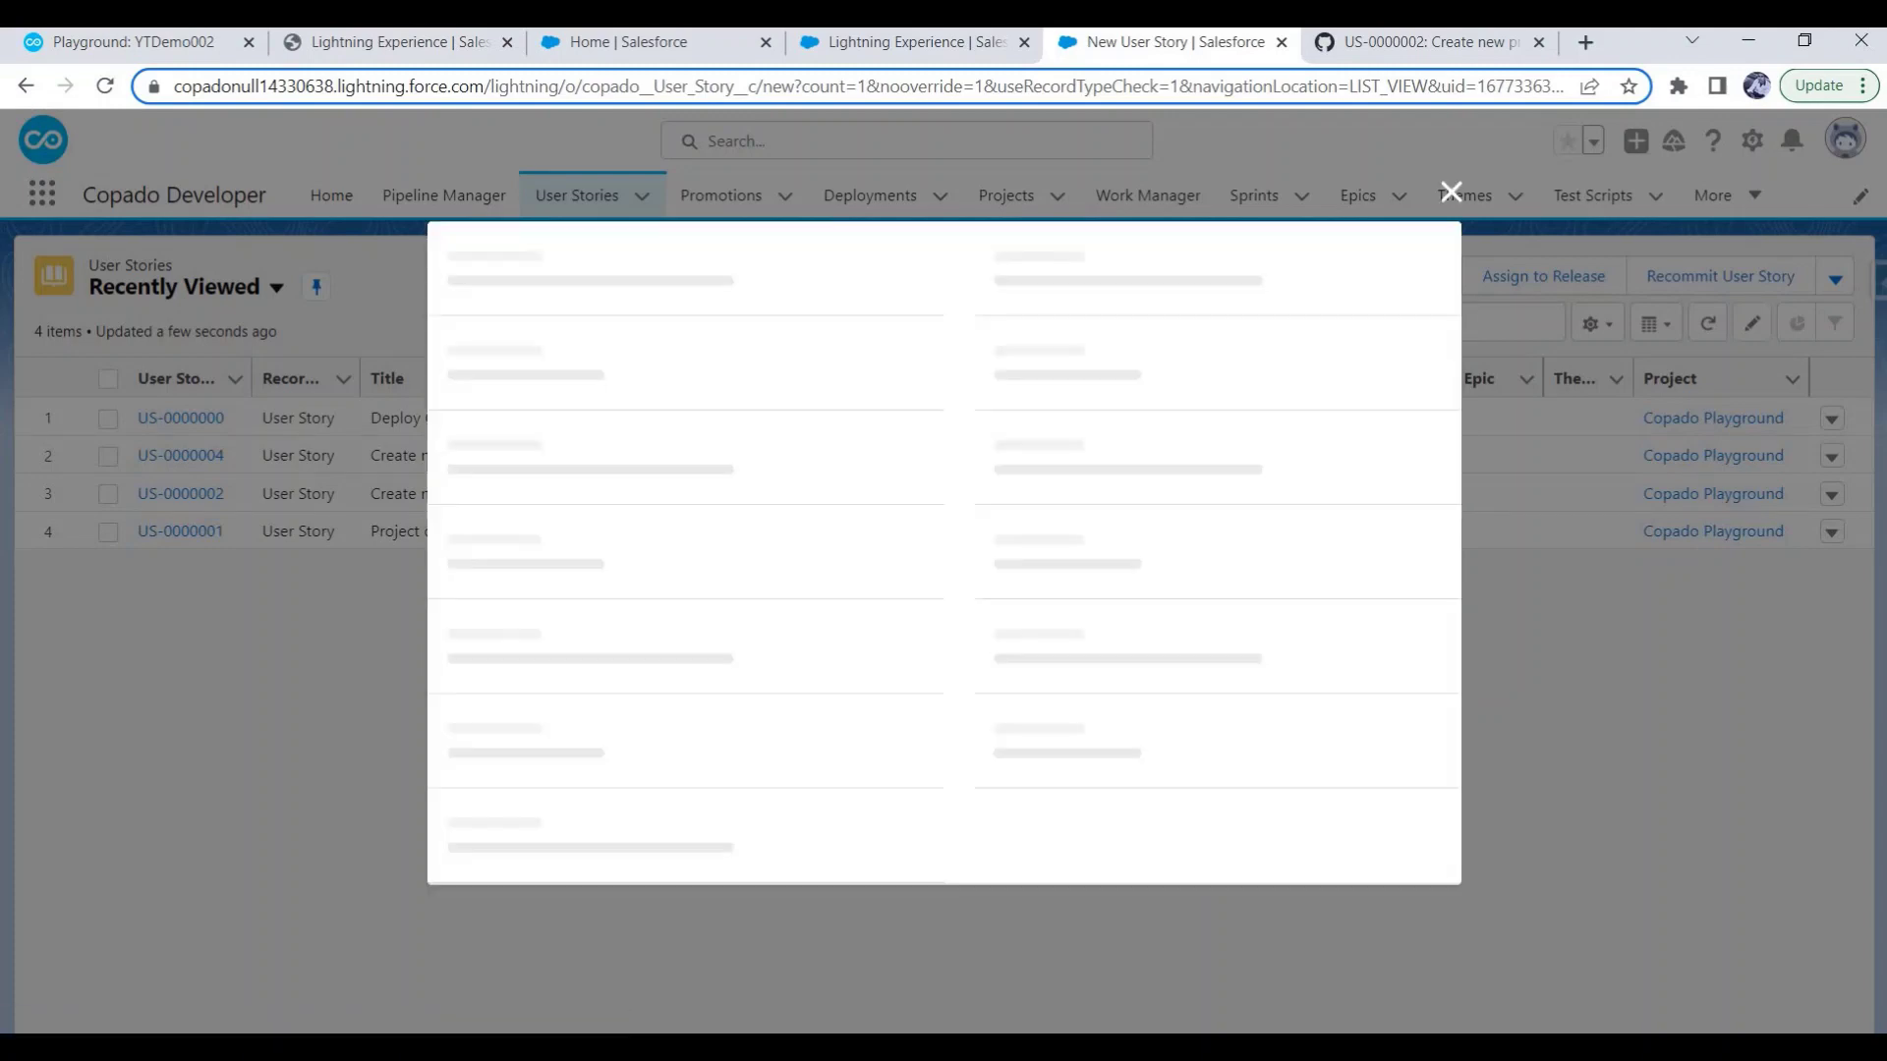
type("Delete copado demo custom object")
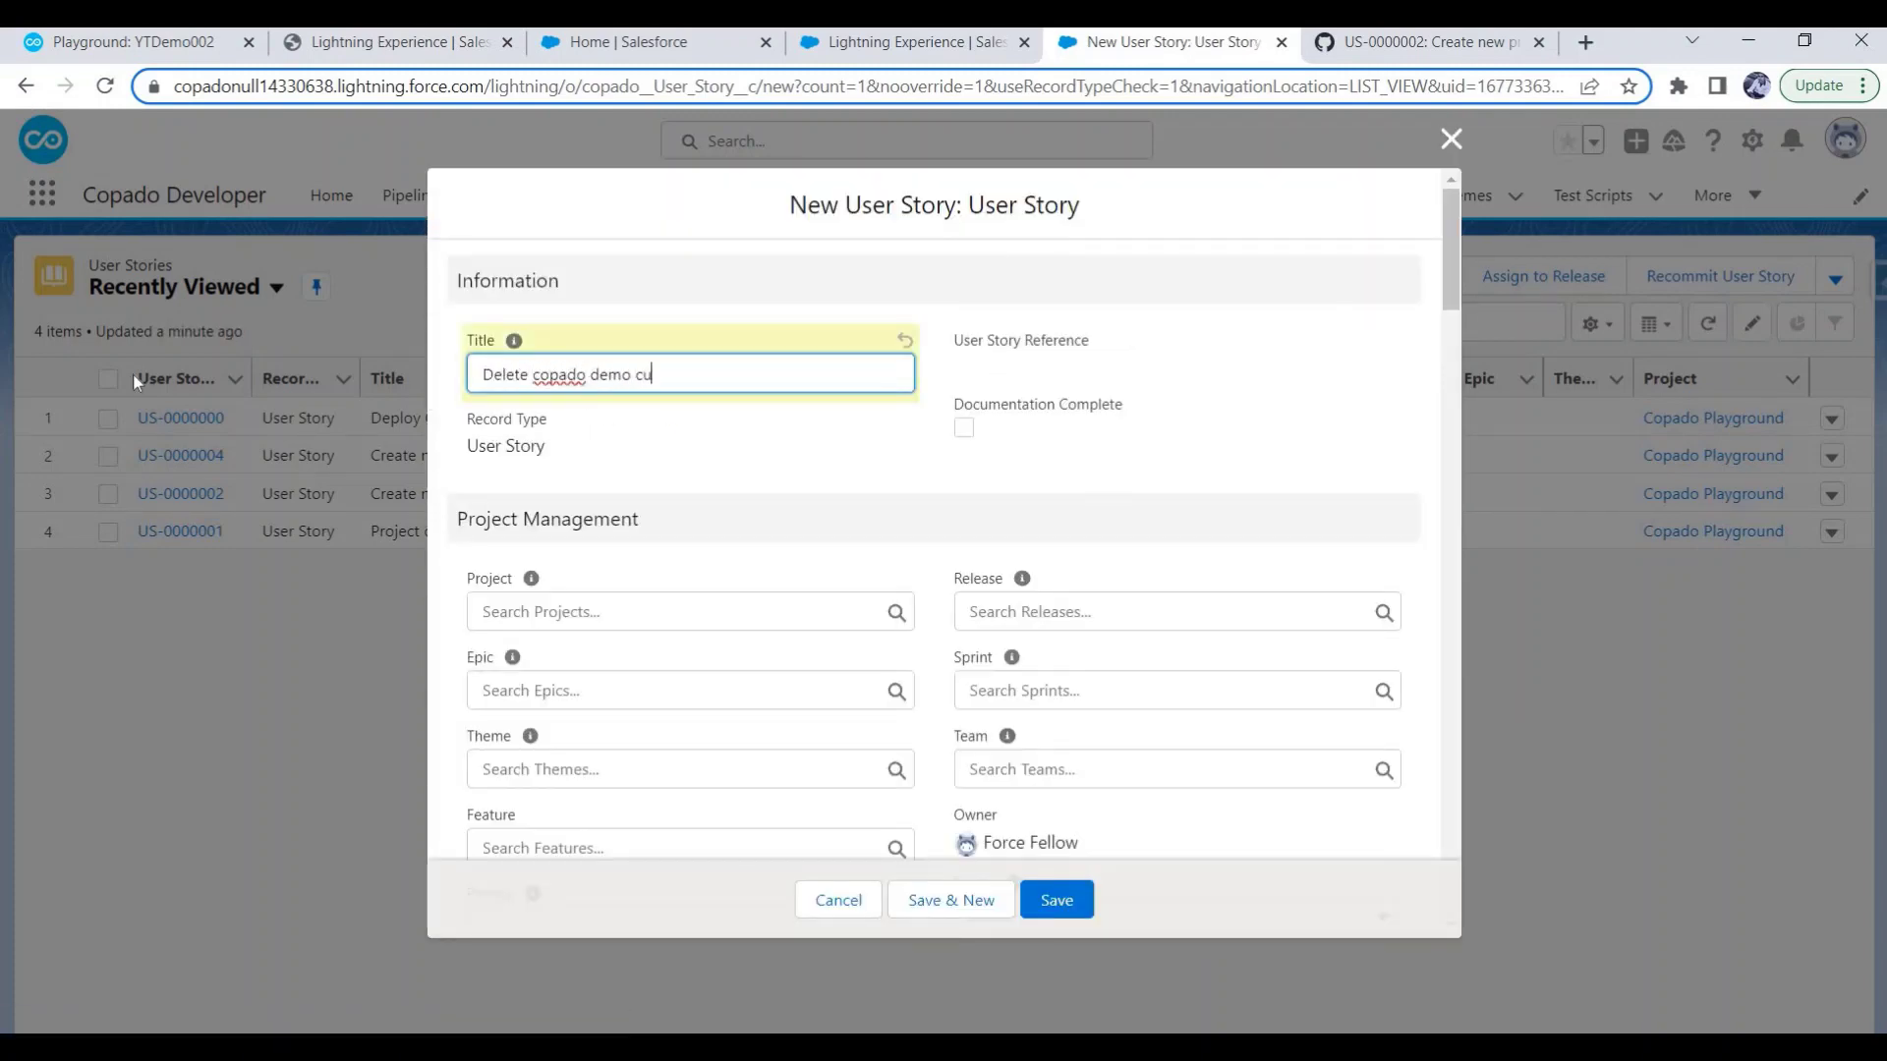
Set the new user story's project to Copado Playground and its credential to Dev1, and save it.
left_click(592, 613)
scroll(589, 649, "down", 15)
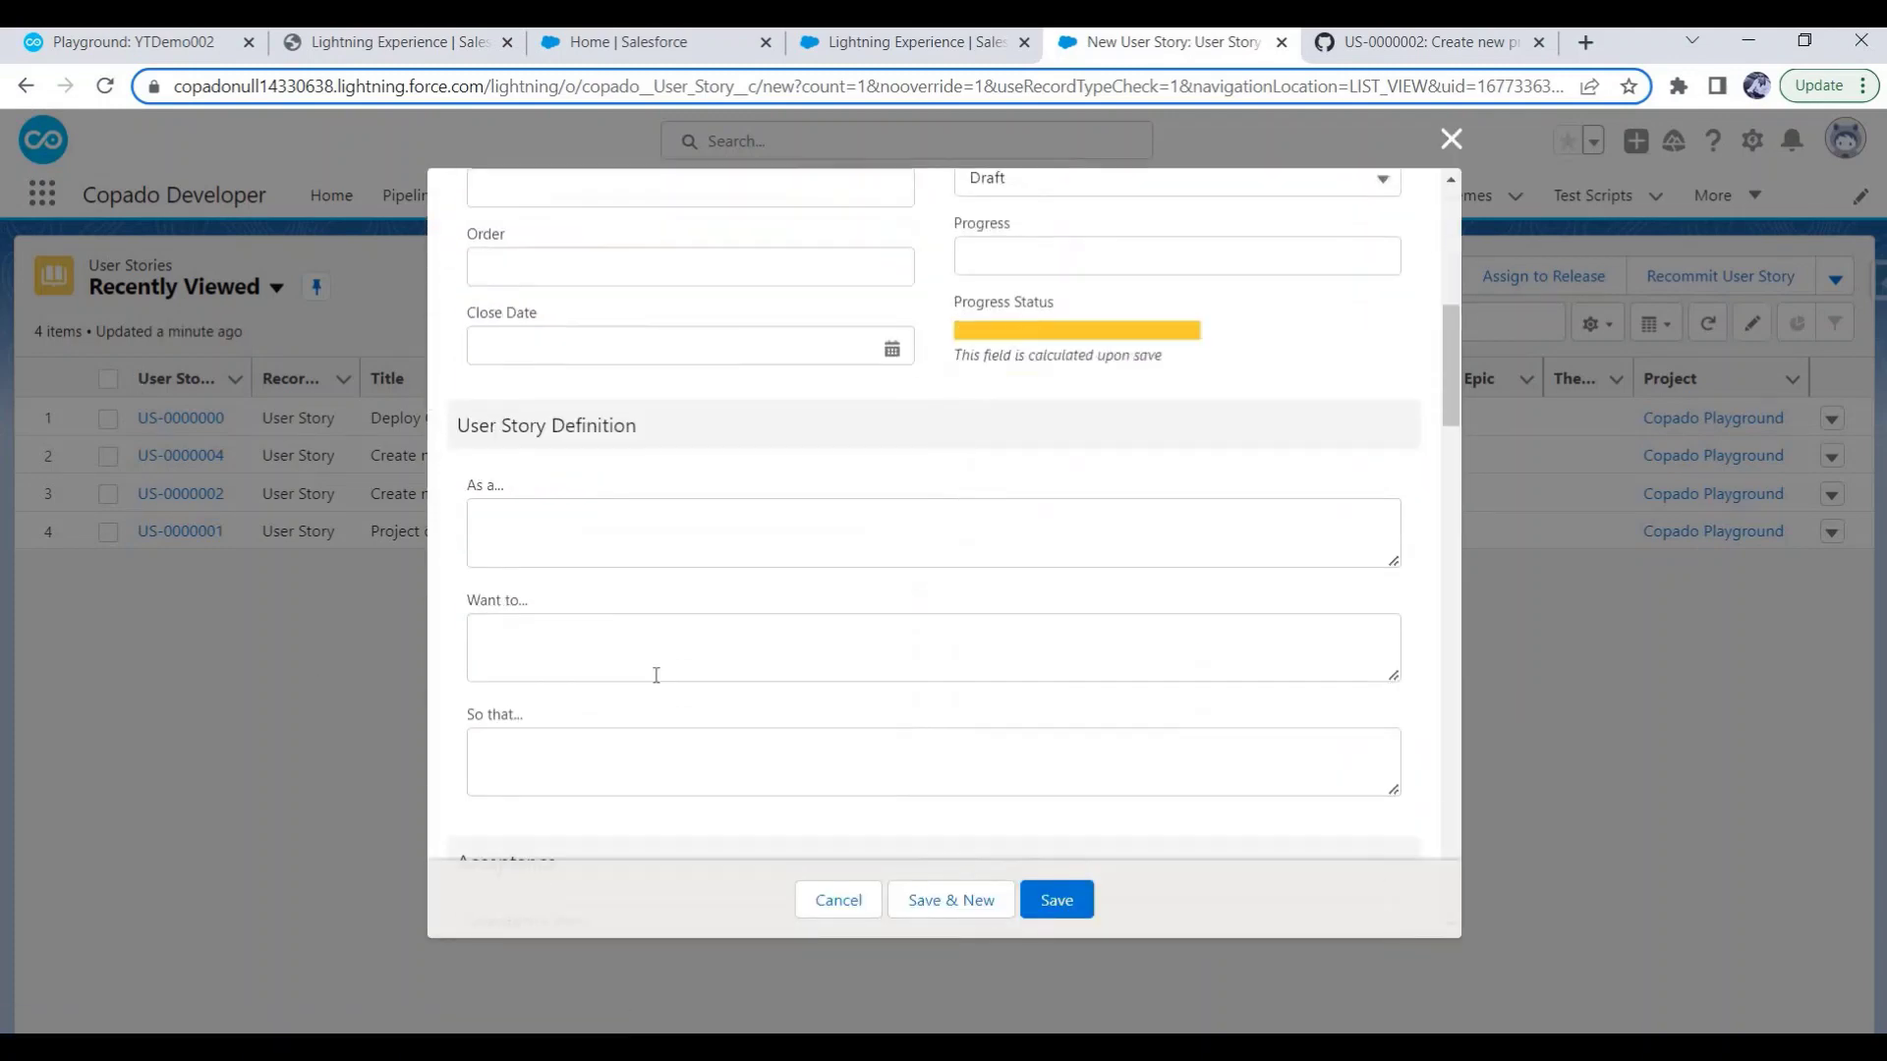
left_click(590, 755)
left_click(550, 806)
scroll(590, 806, "down", 4)
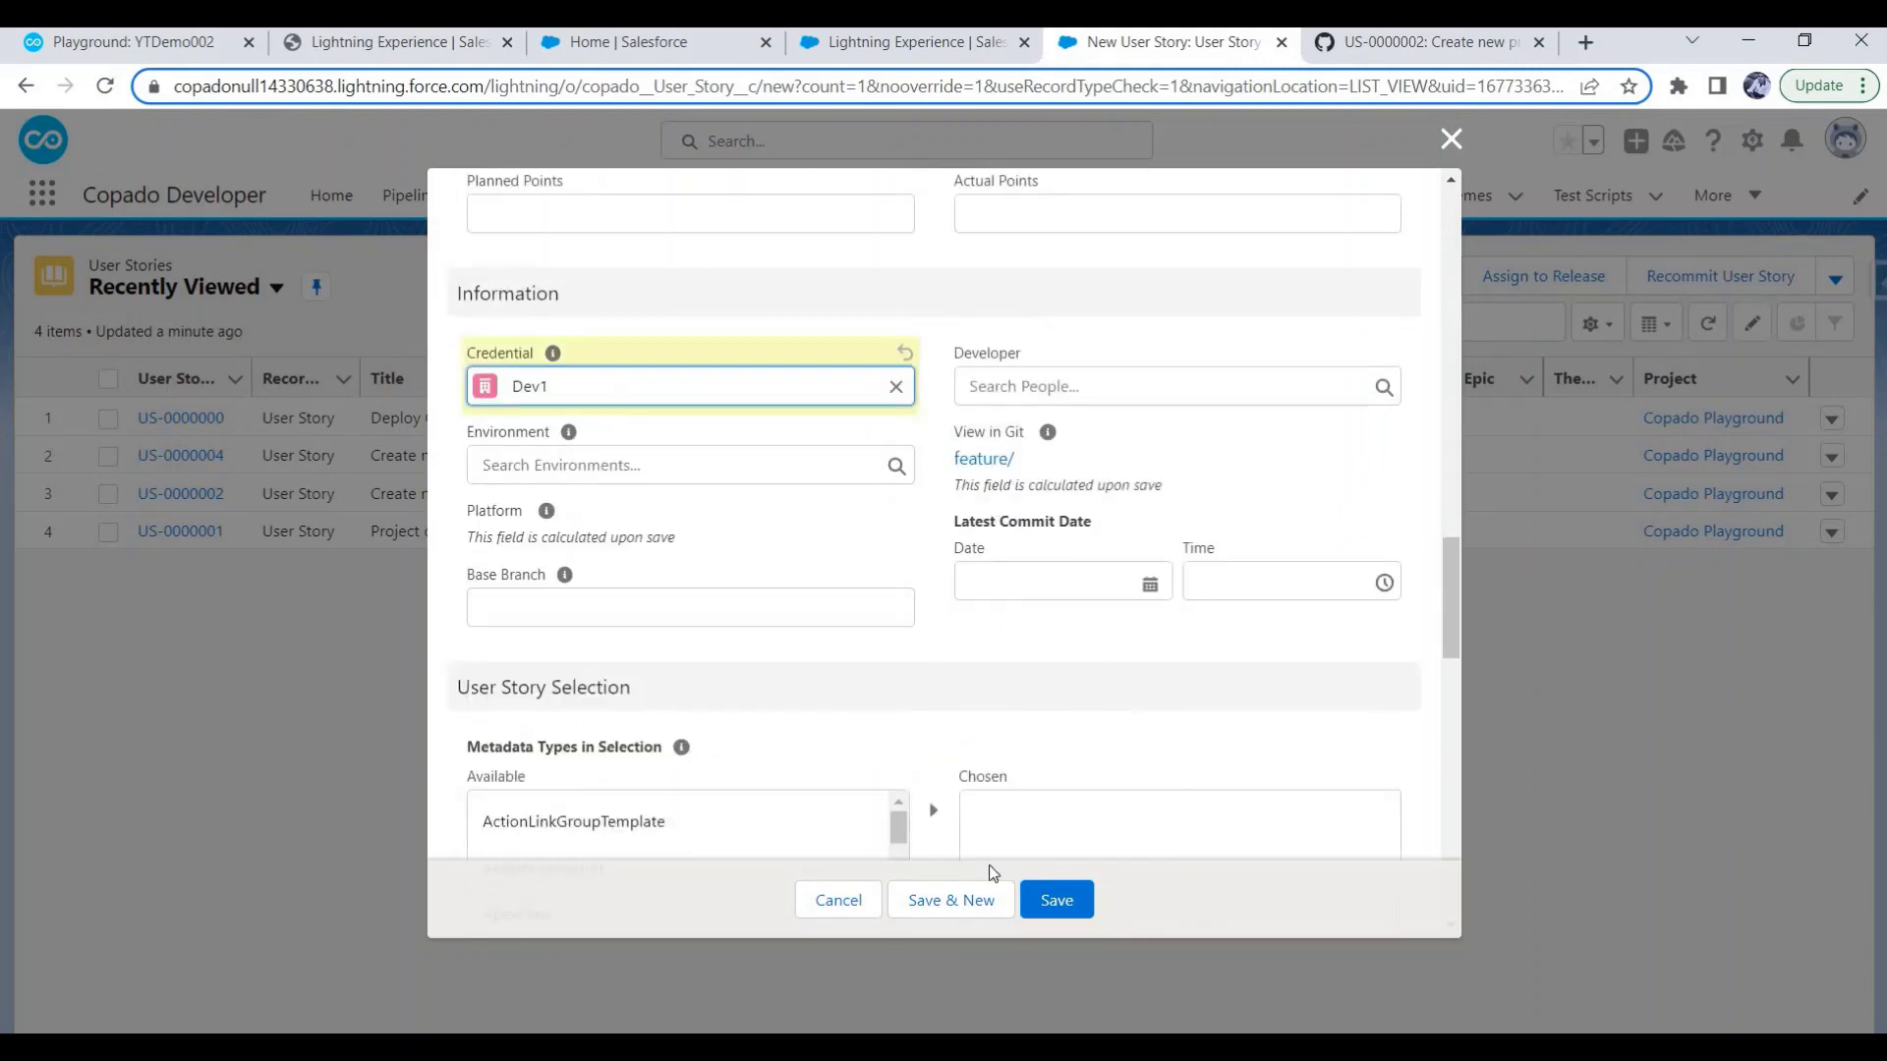
left_click(1056, 900)
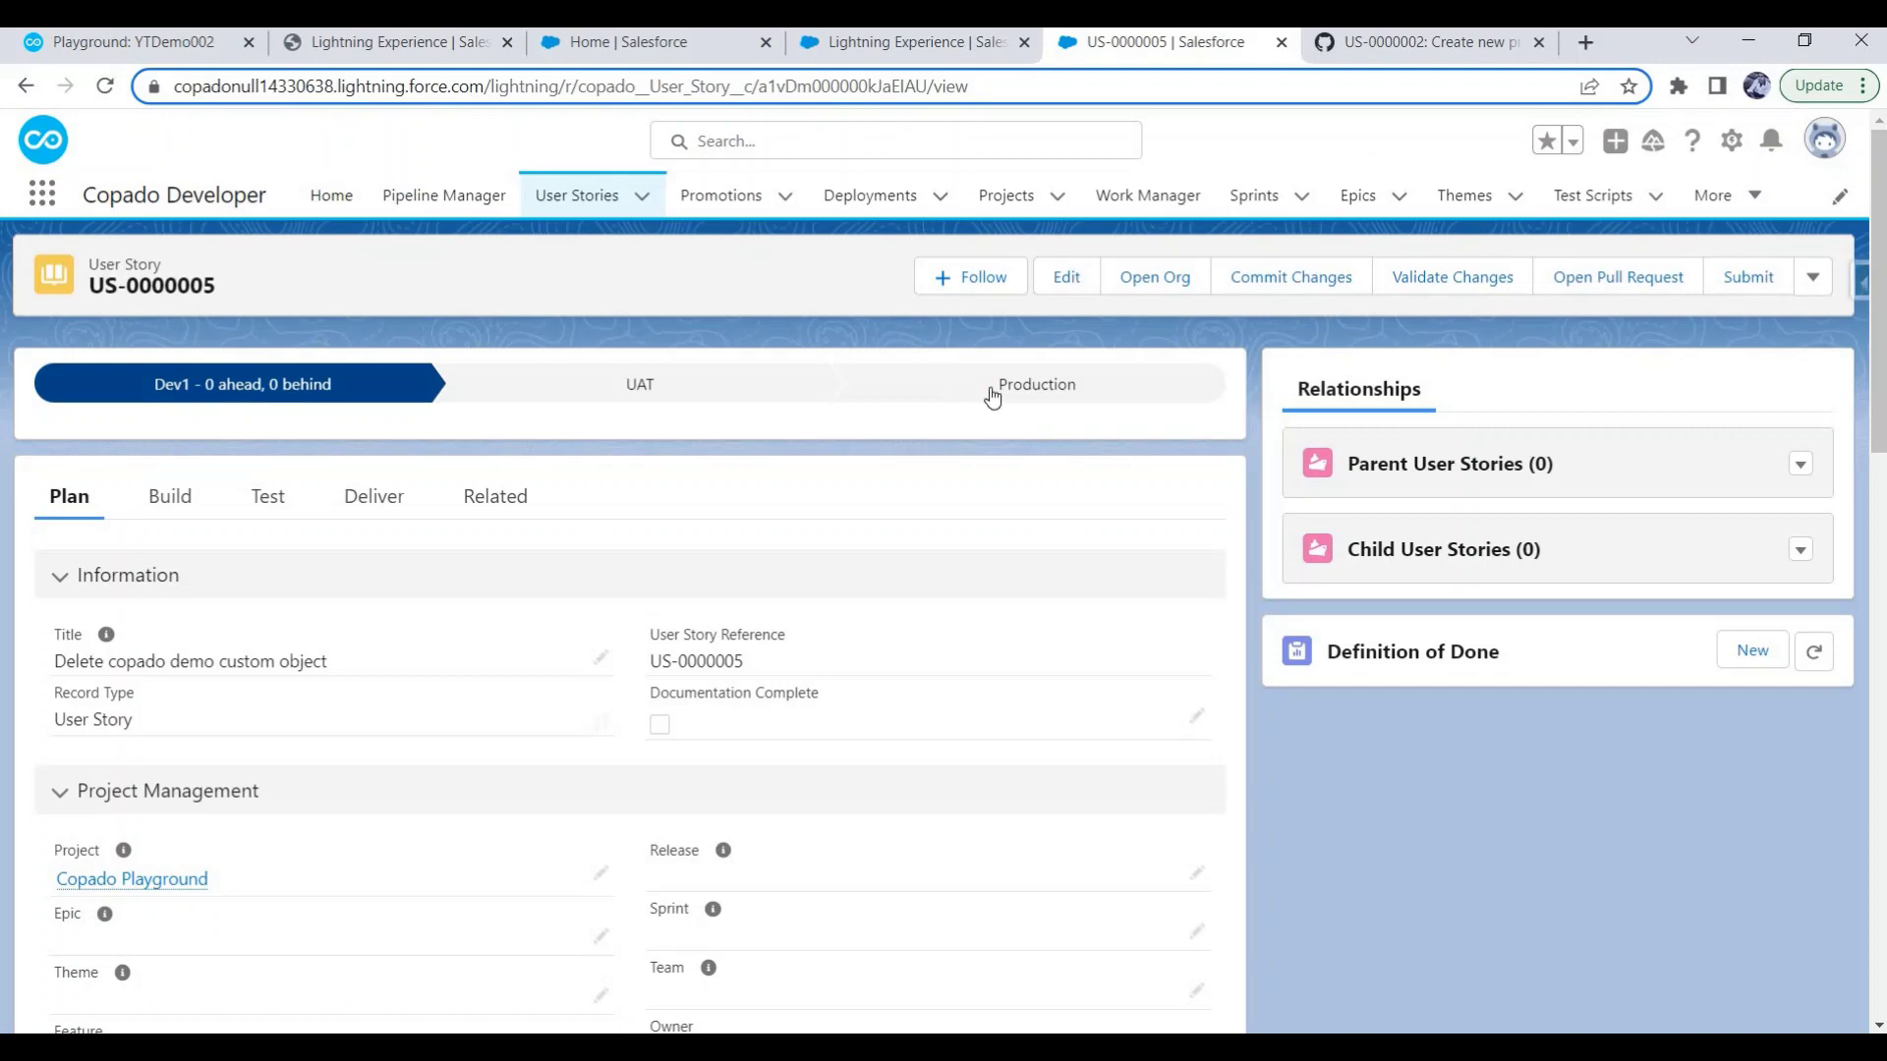
Open the user story's commit page and set the Git operation to Destructive Changes.
left_click(1255, 285)
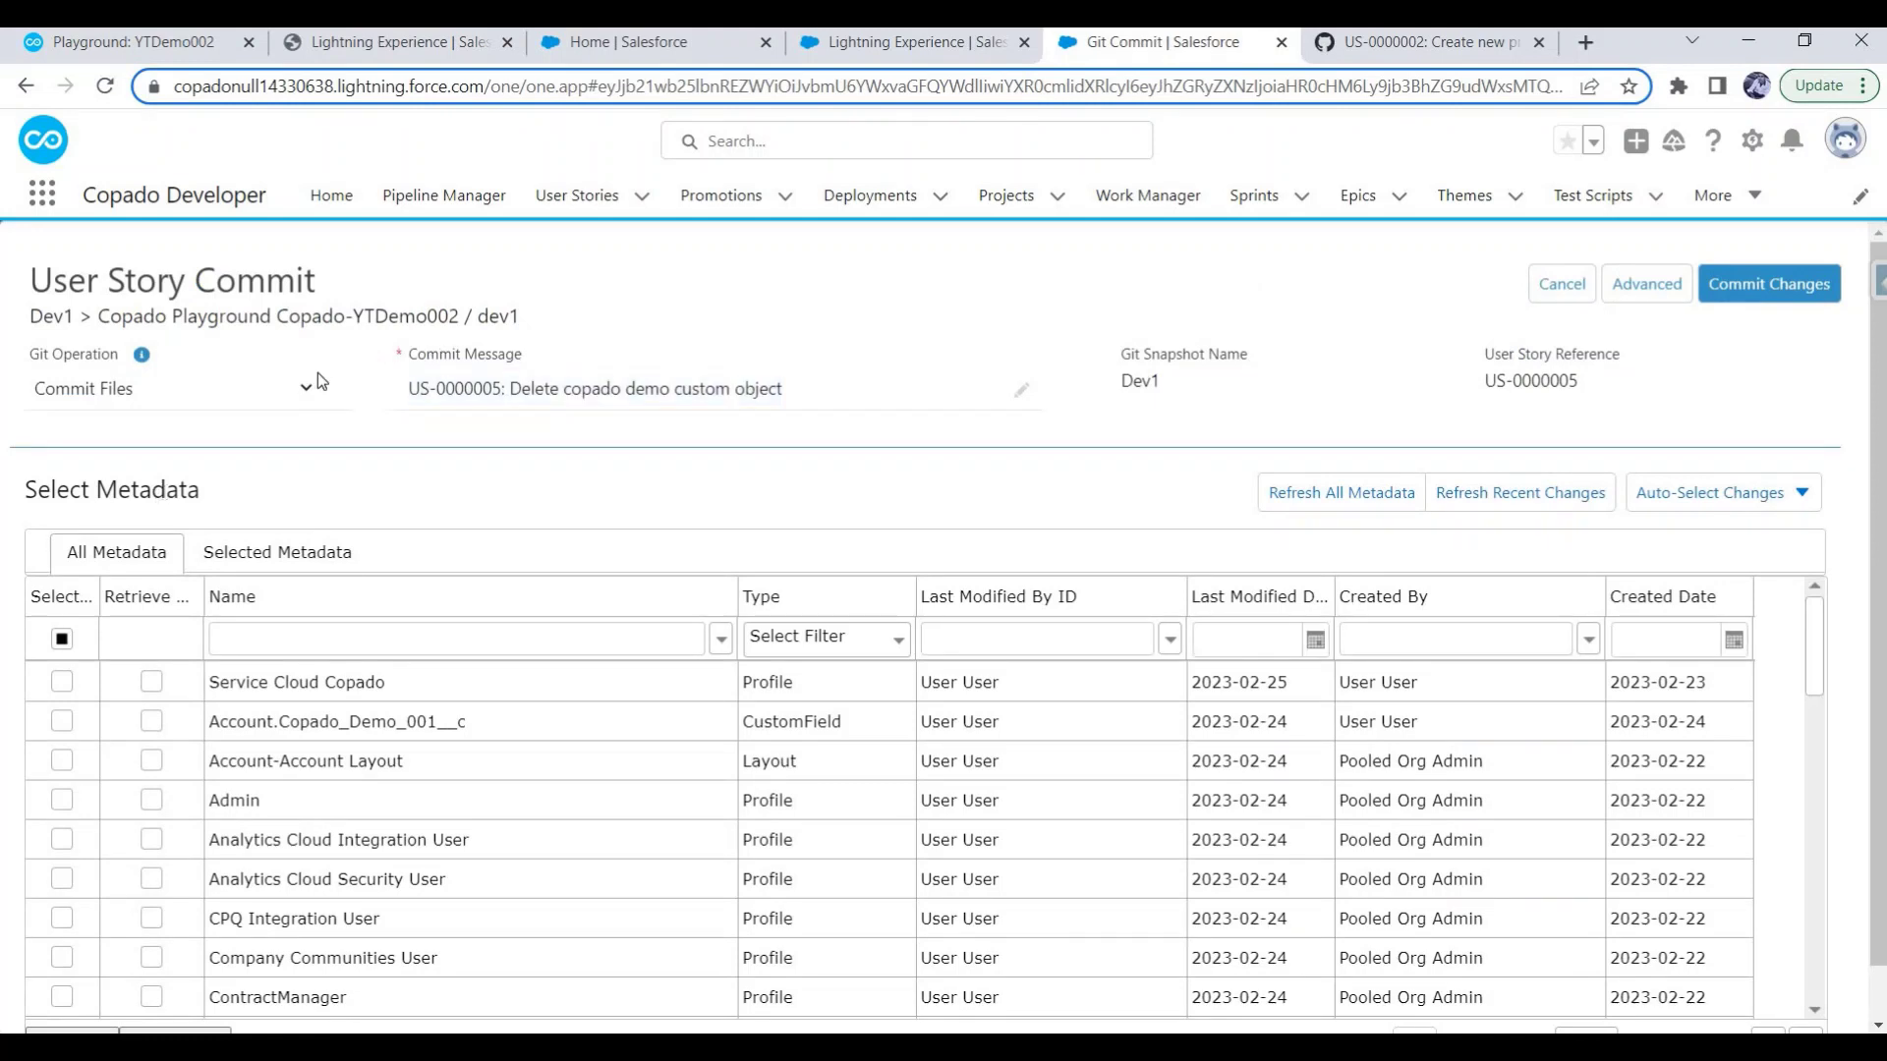
left_click(304, 380)
left_click(218, 462)
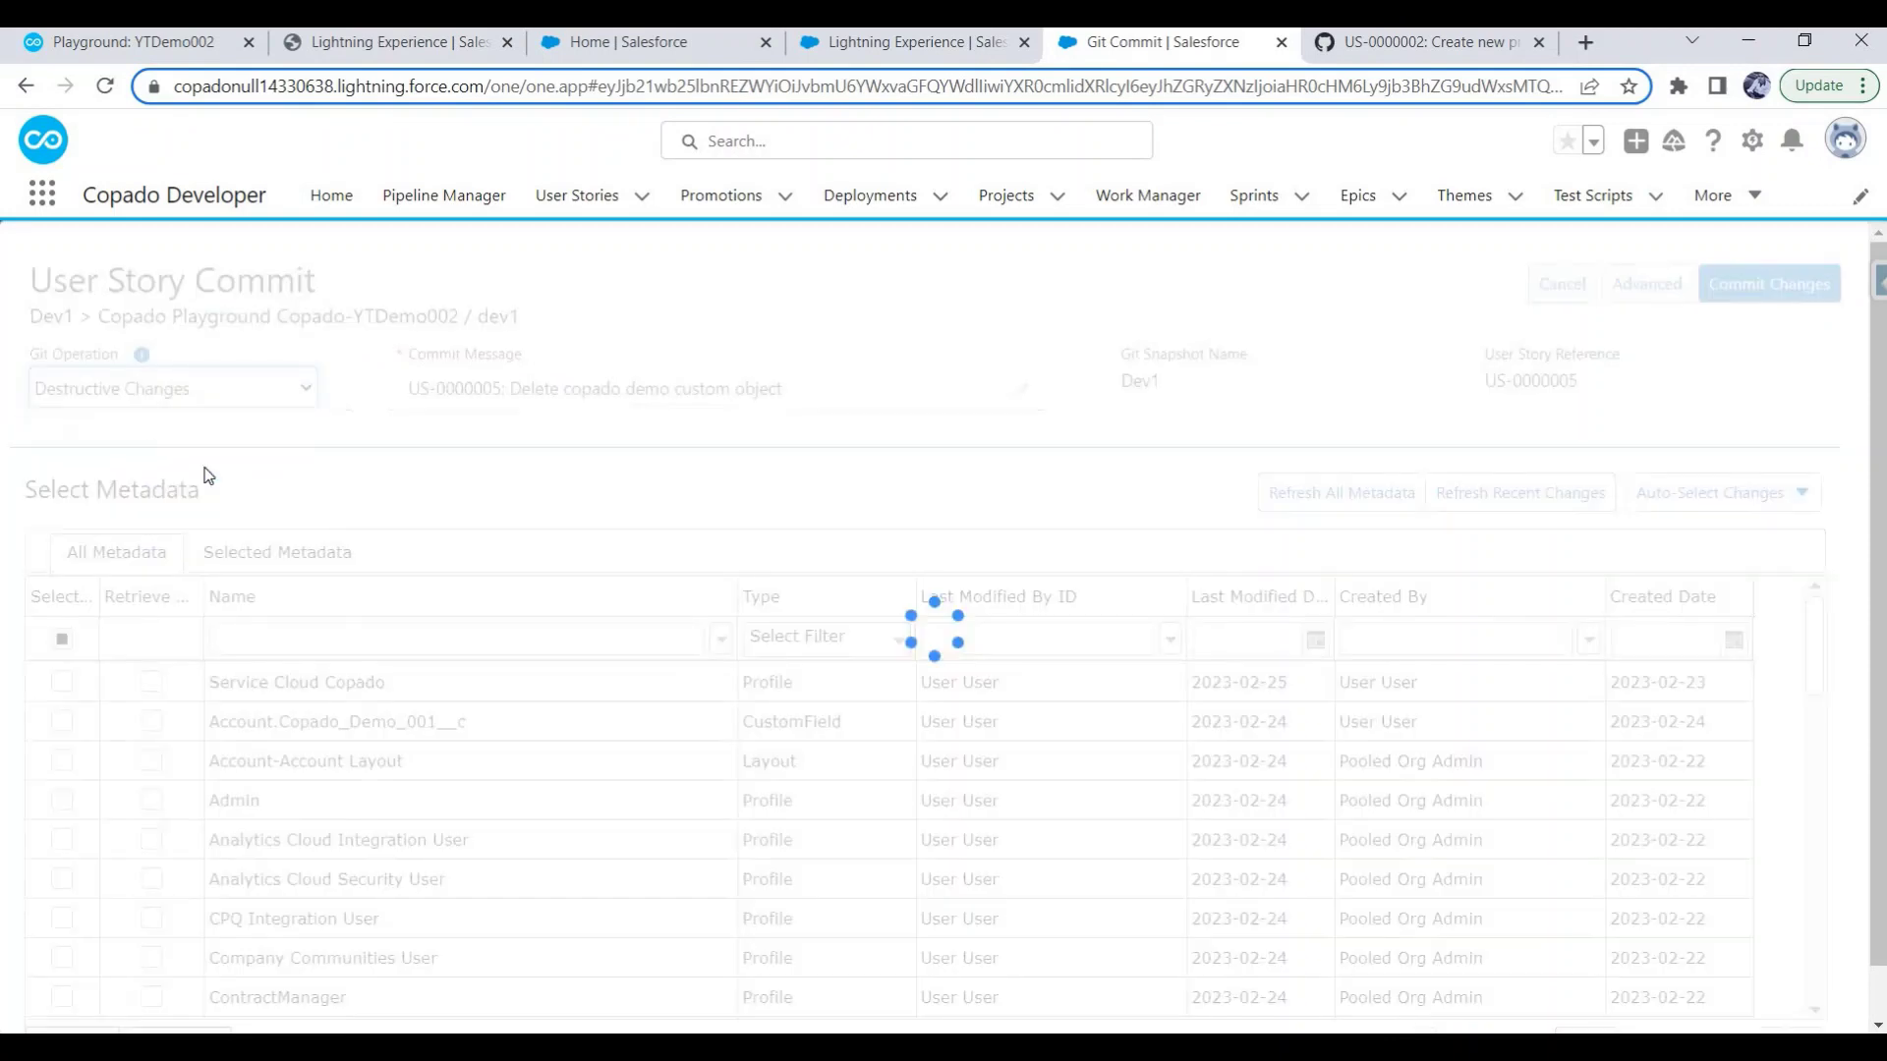
Filter the metadata names by "demo" and select the Copado_Demo__c custom object for deletion.
scroll(324, 647, "down", 3)
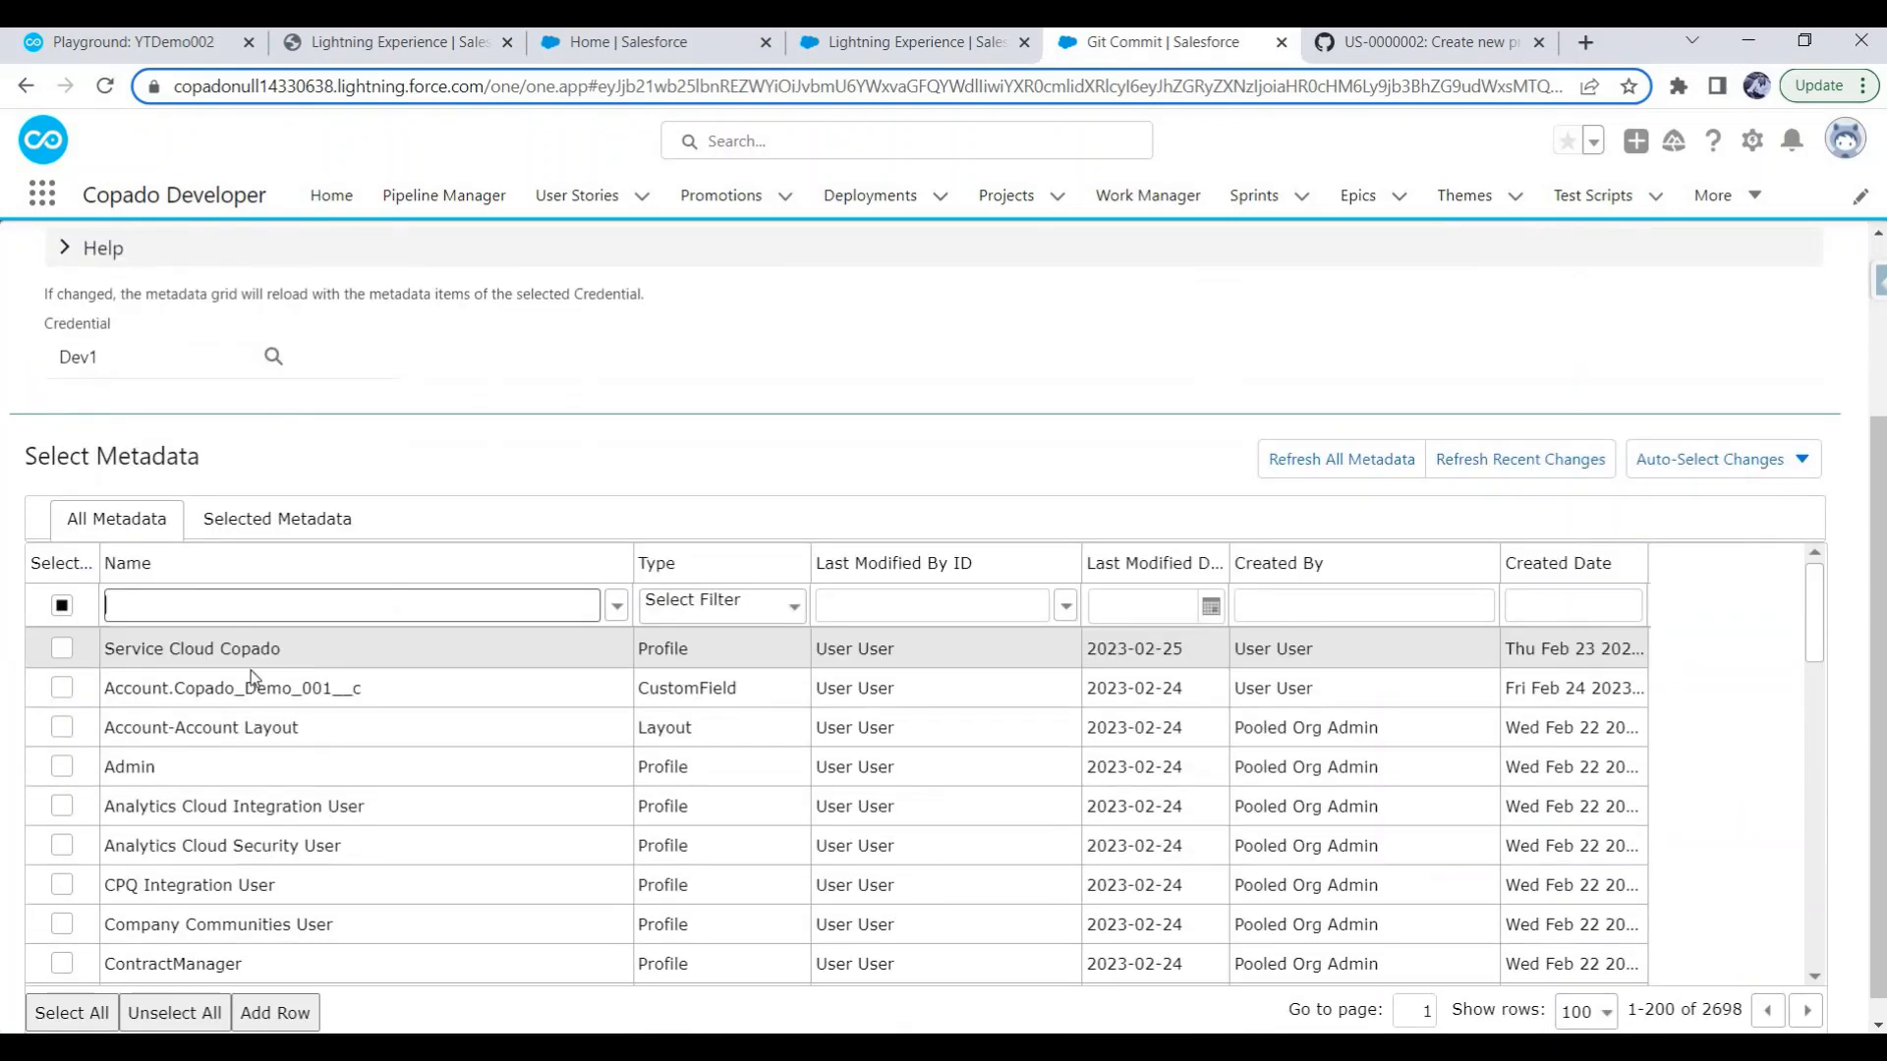
scroll(251, 671, "down", 1)
type("demo")
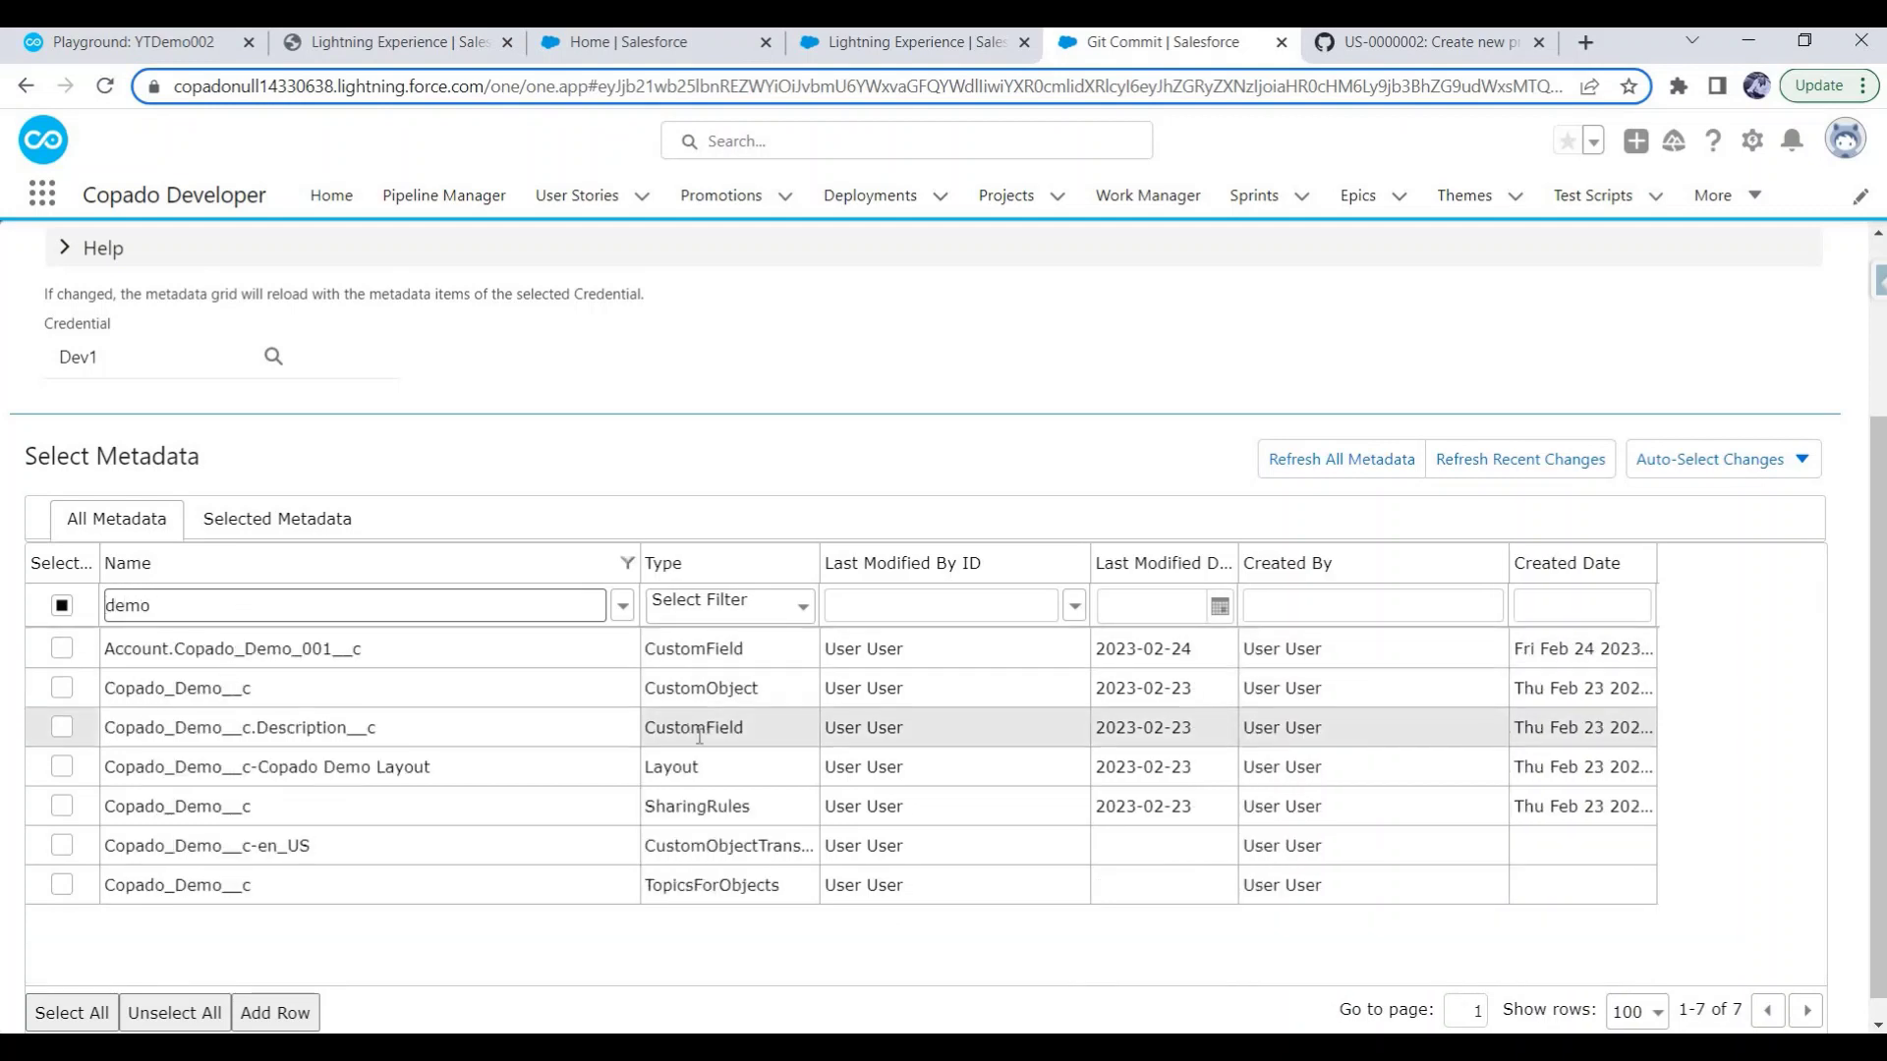
left_click_drag(701, 688, 13, 716)
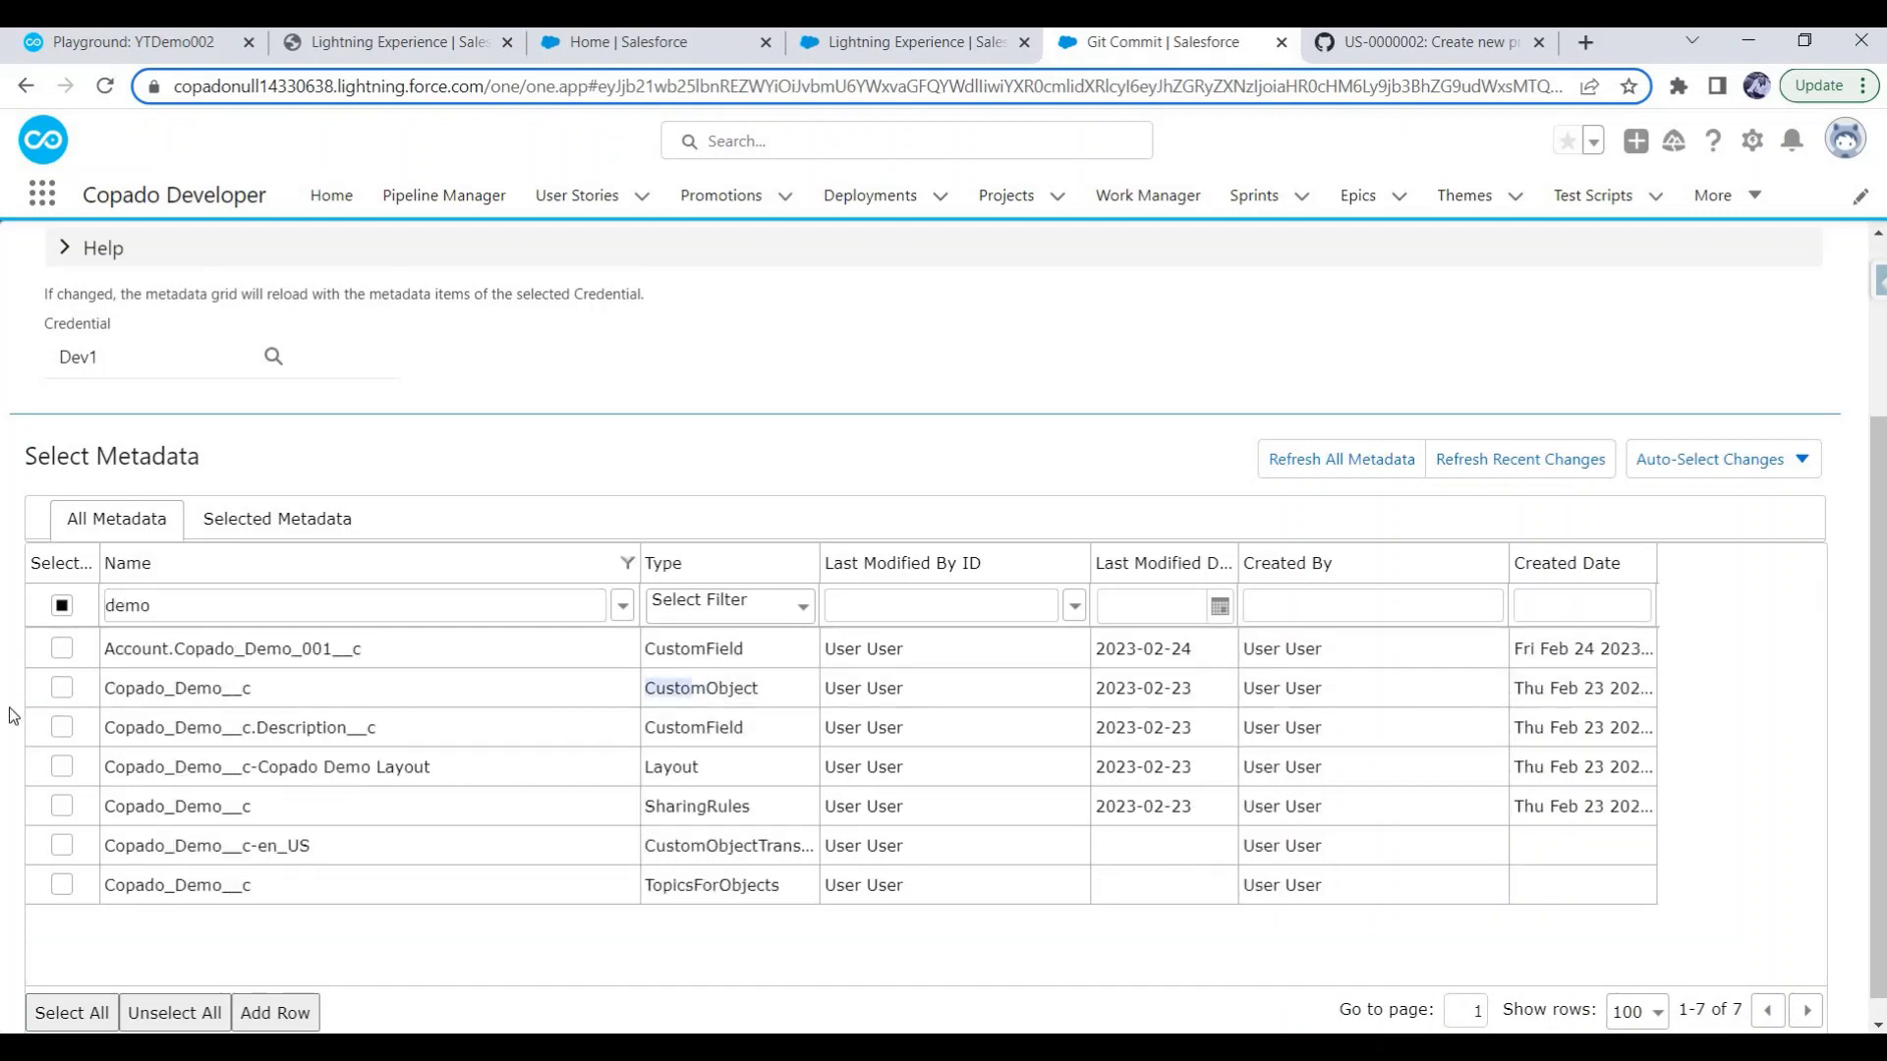
left_click(61, 688)
scroll(637, 501, "up", 3)
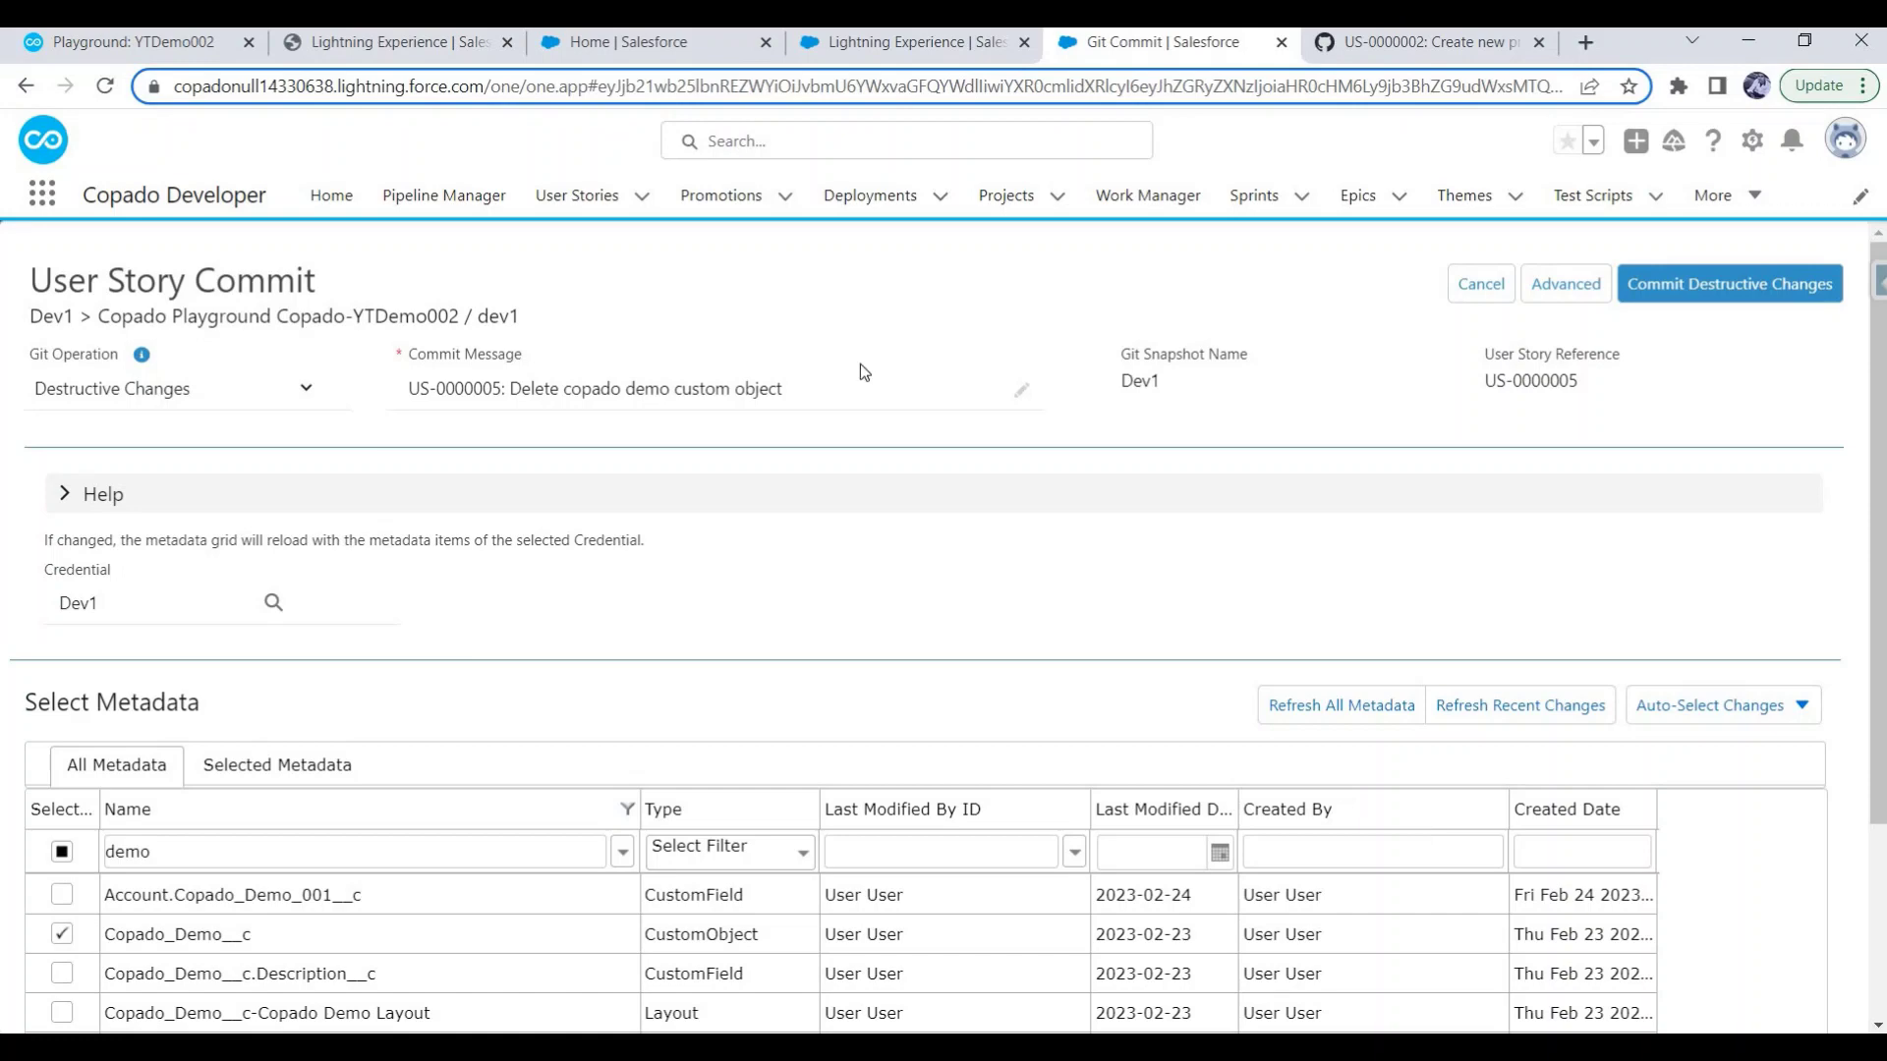
scroll(517, 674, "down", 3)
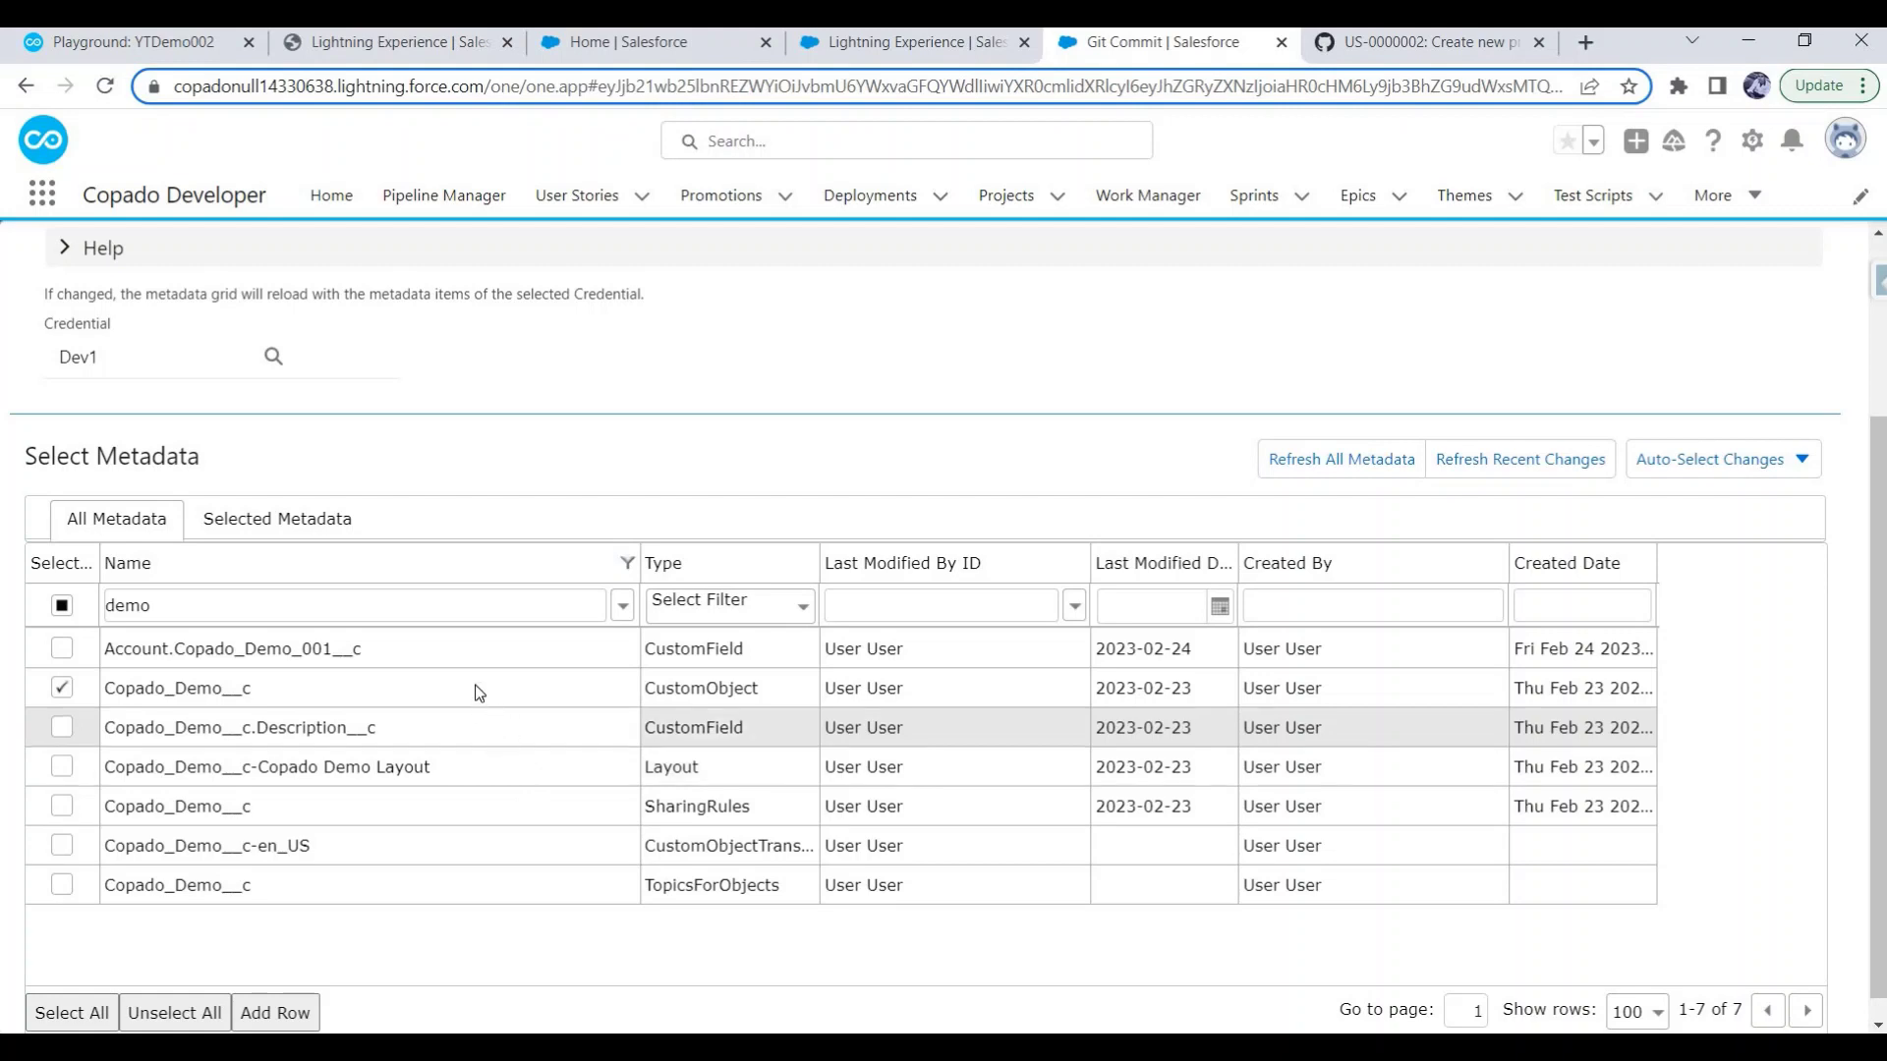
scroll(253, 631, "up", 3)
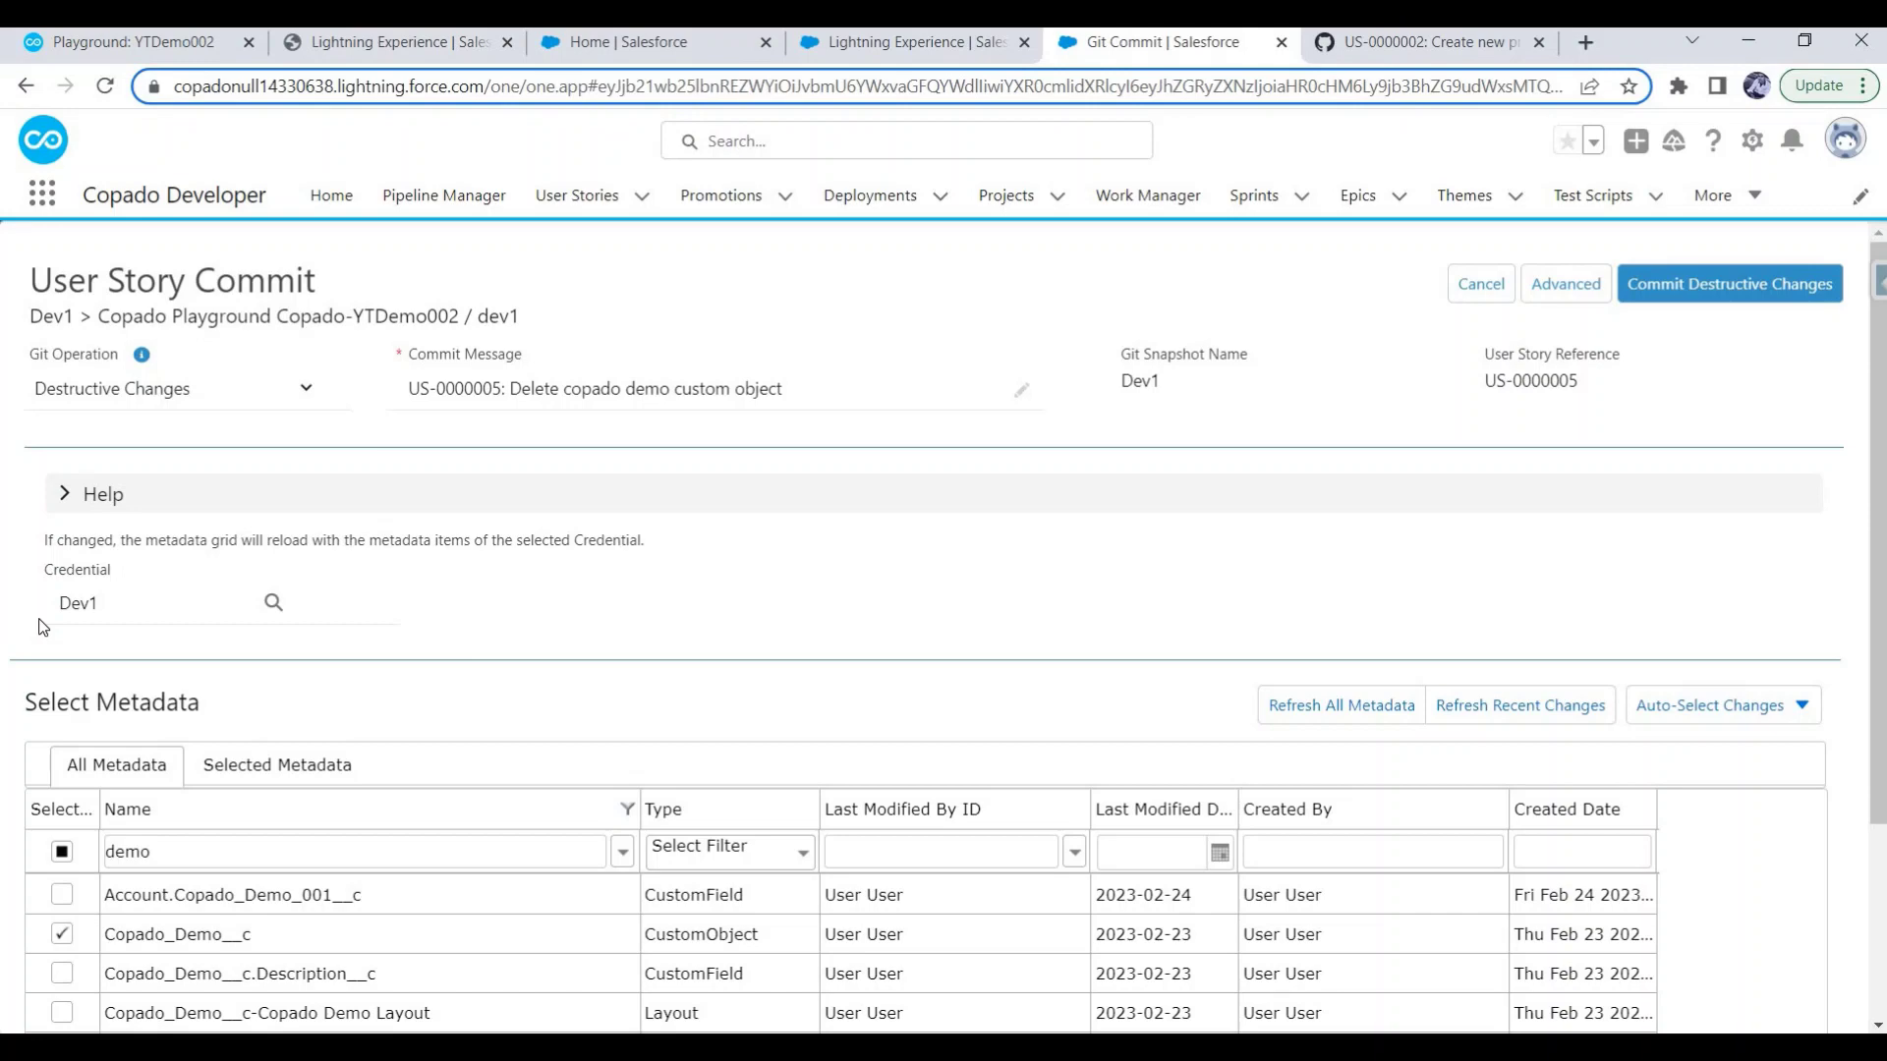
scroll(113, 776, "down", 3)
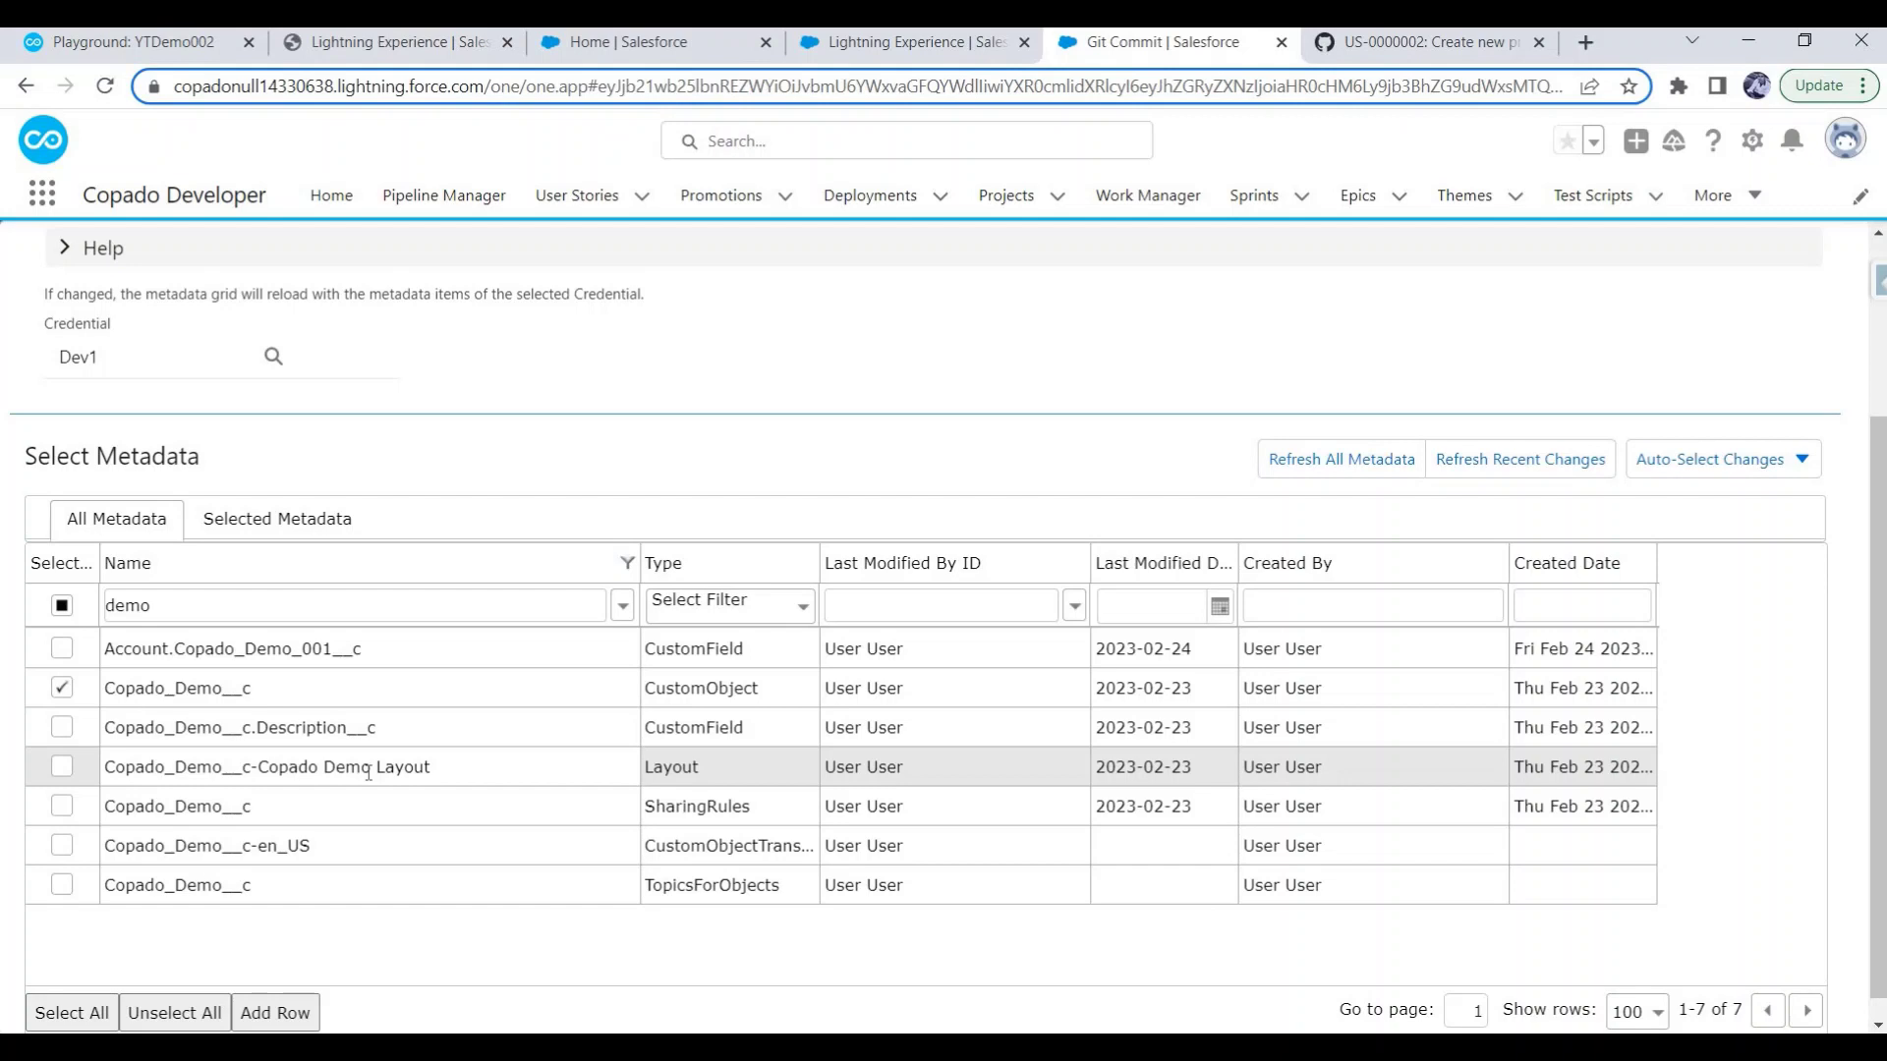
Add a blank metadata row, inspect its API name and type placeholders among the selected metadata, and deselect it.
scroll(367, 774, "down", 1)
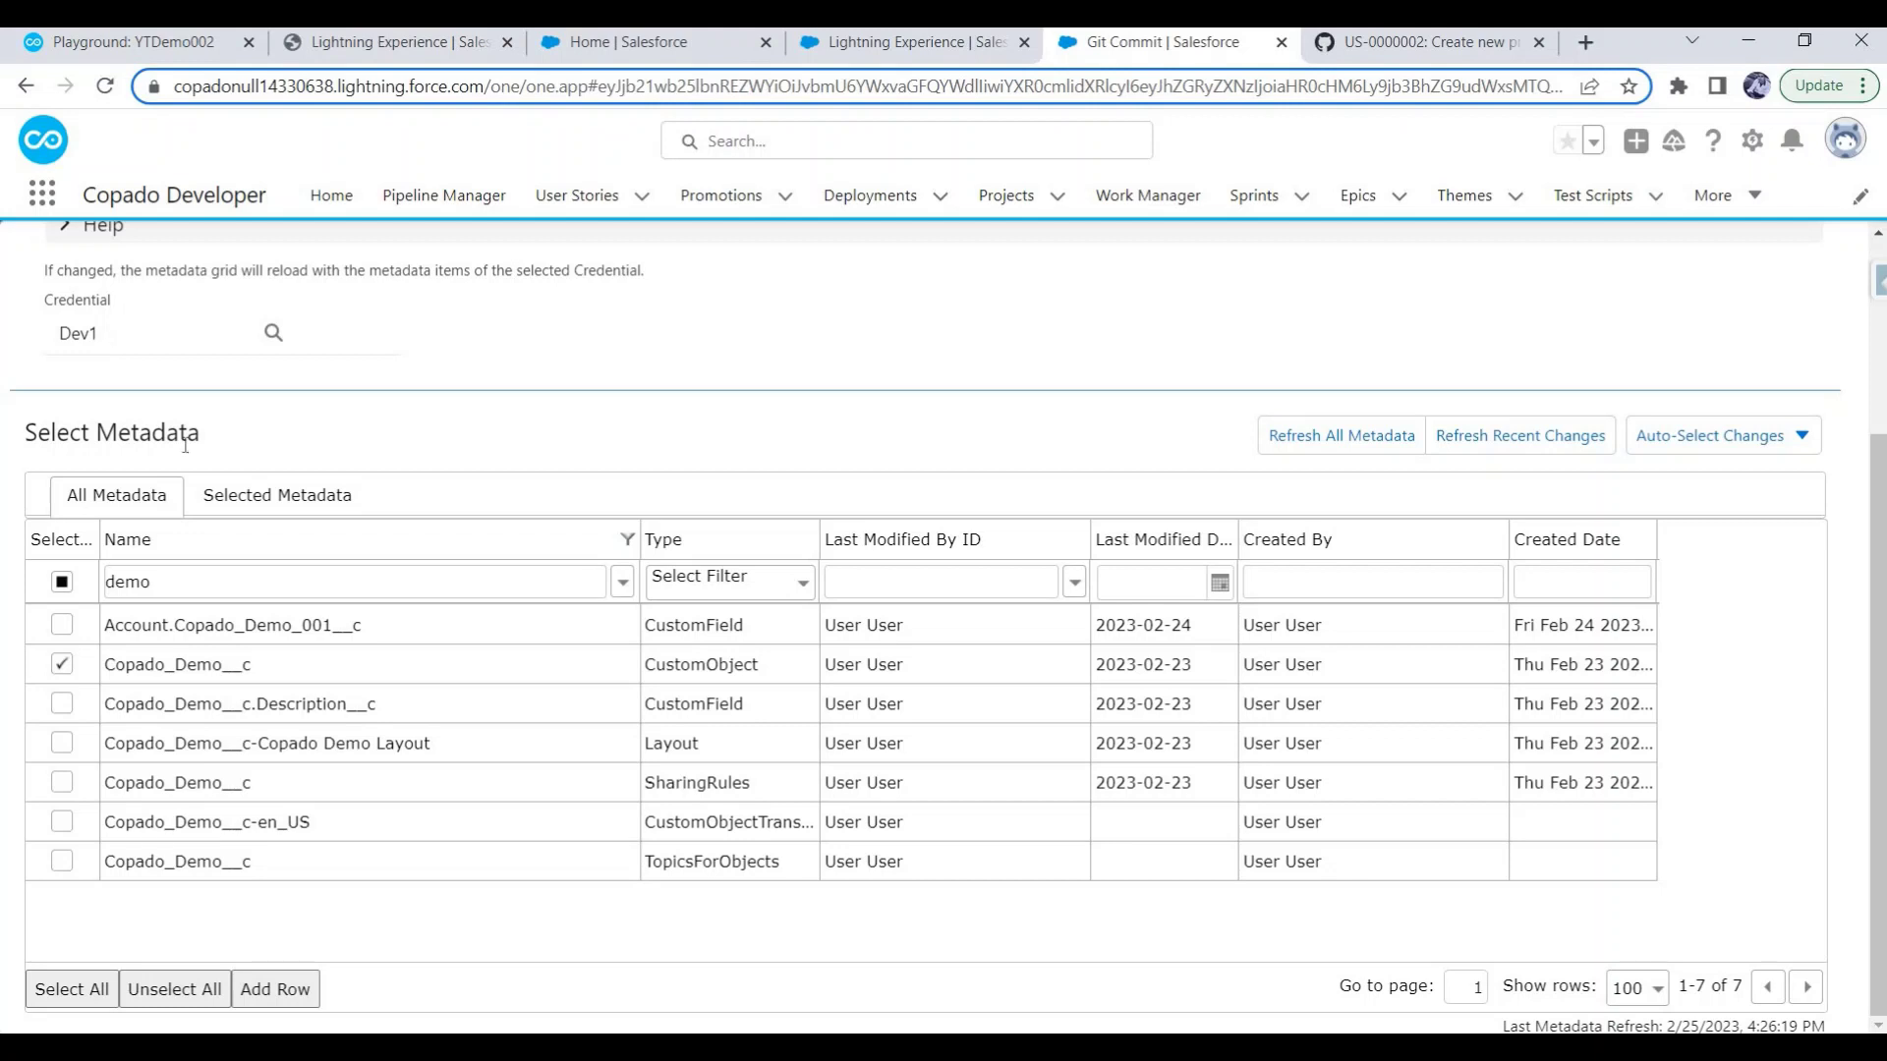
left_click(261, 989)
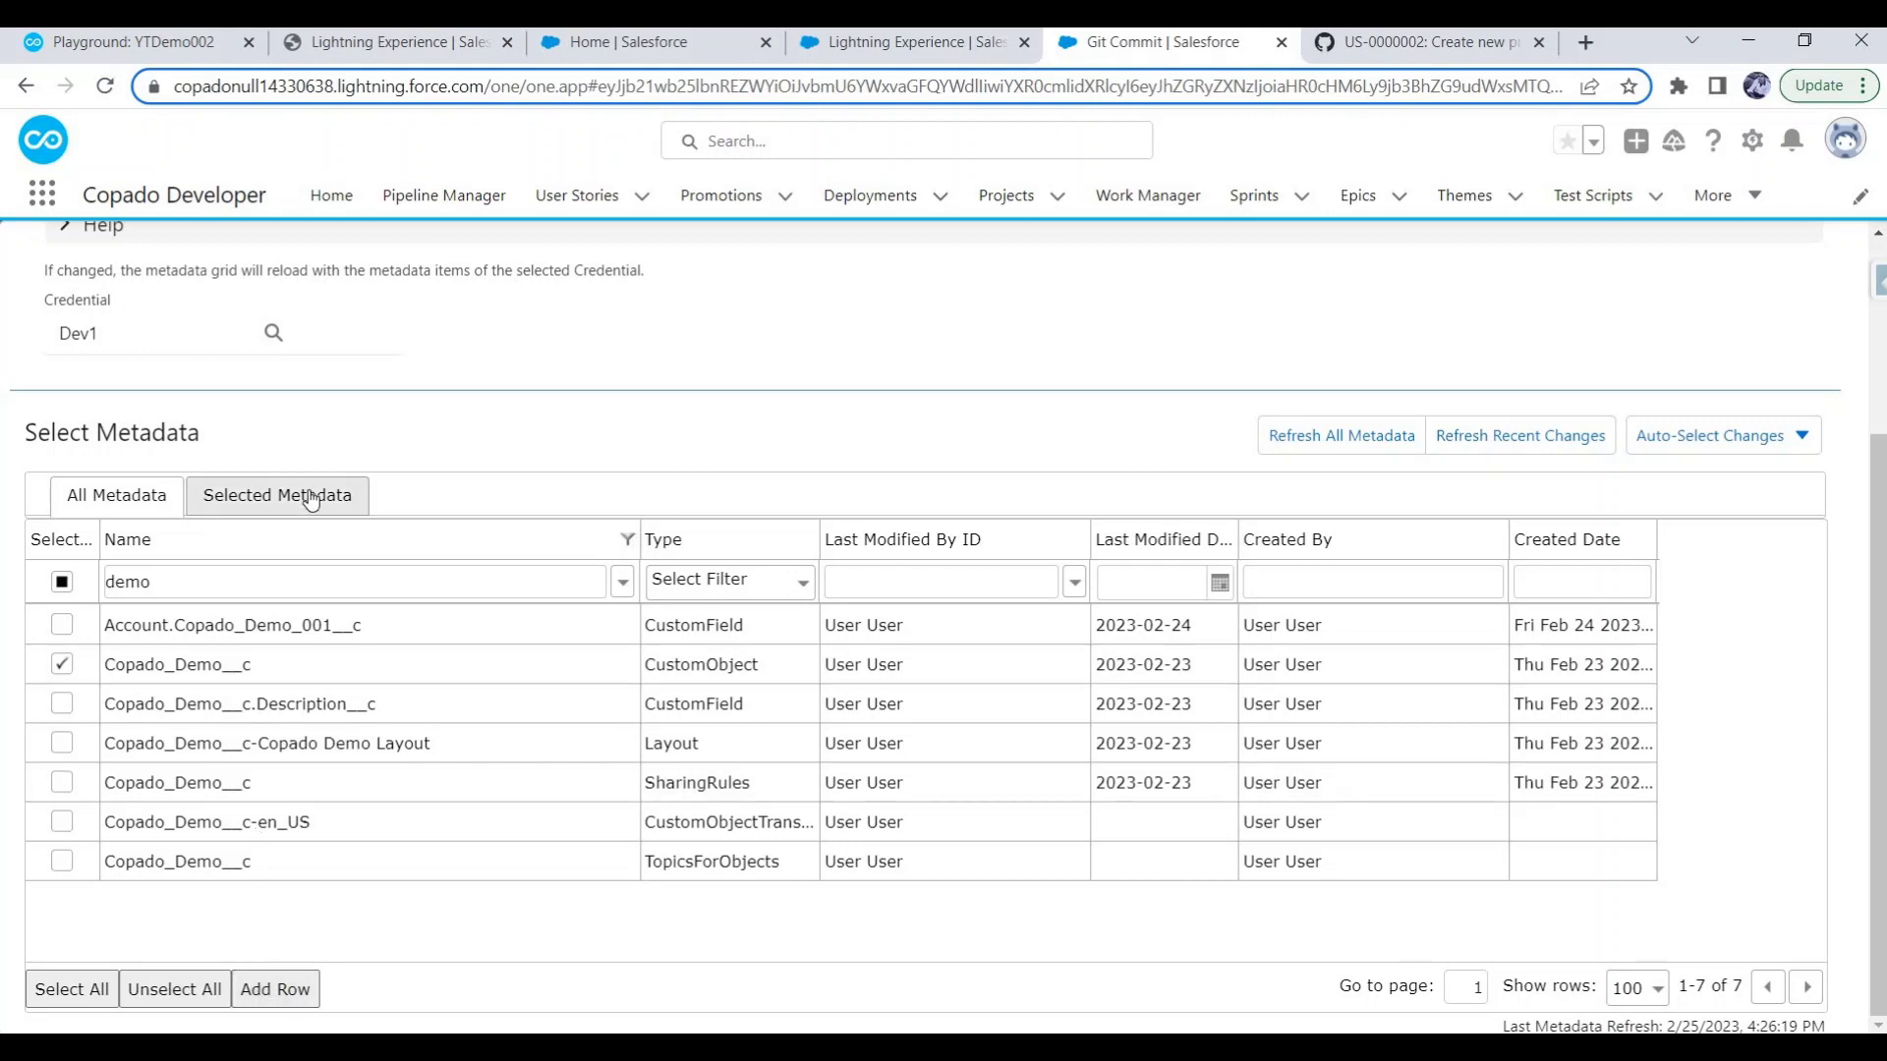
left_click(263, 502)
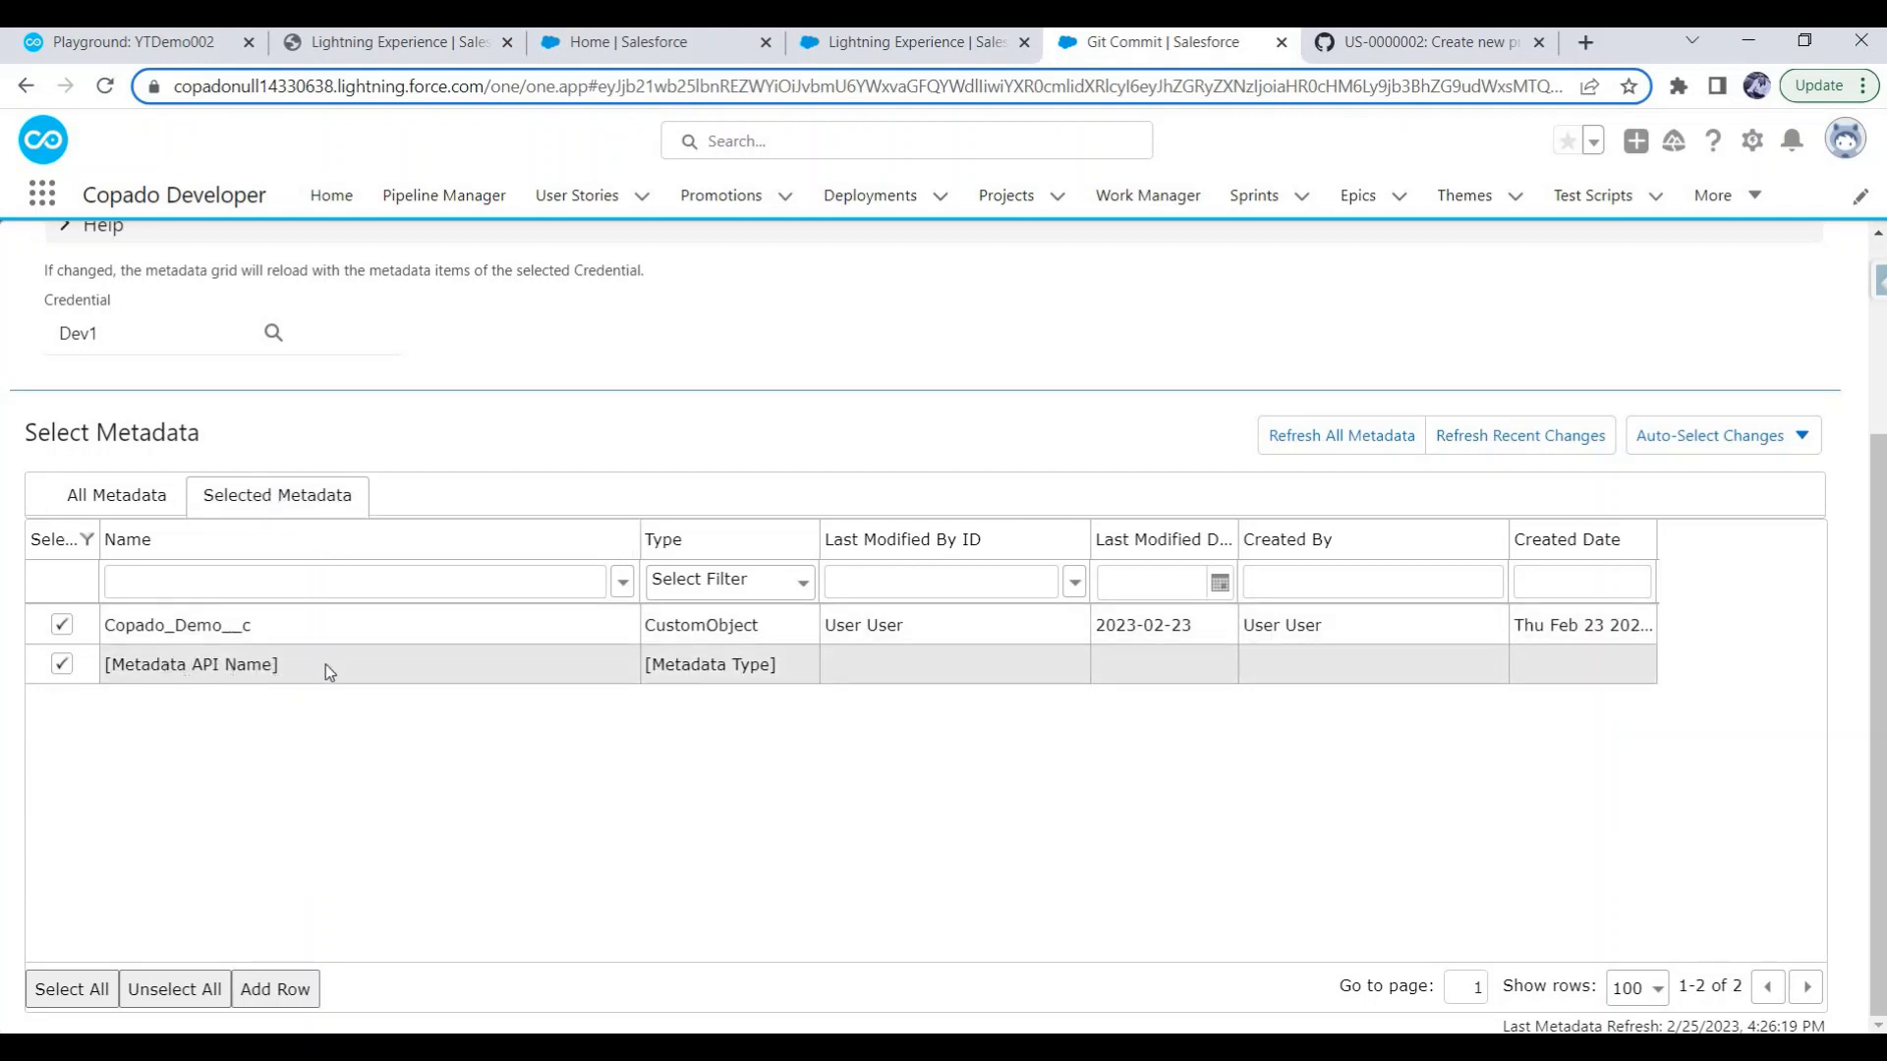
left_click(292, 666)
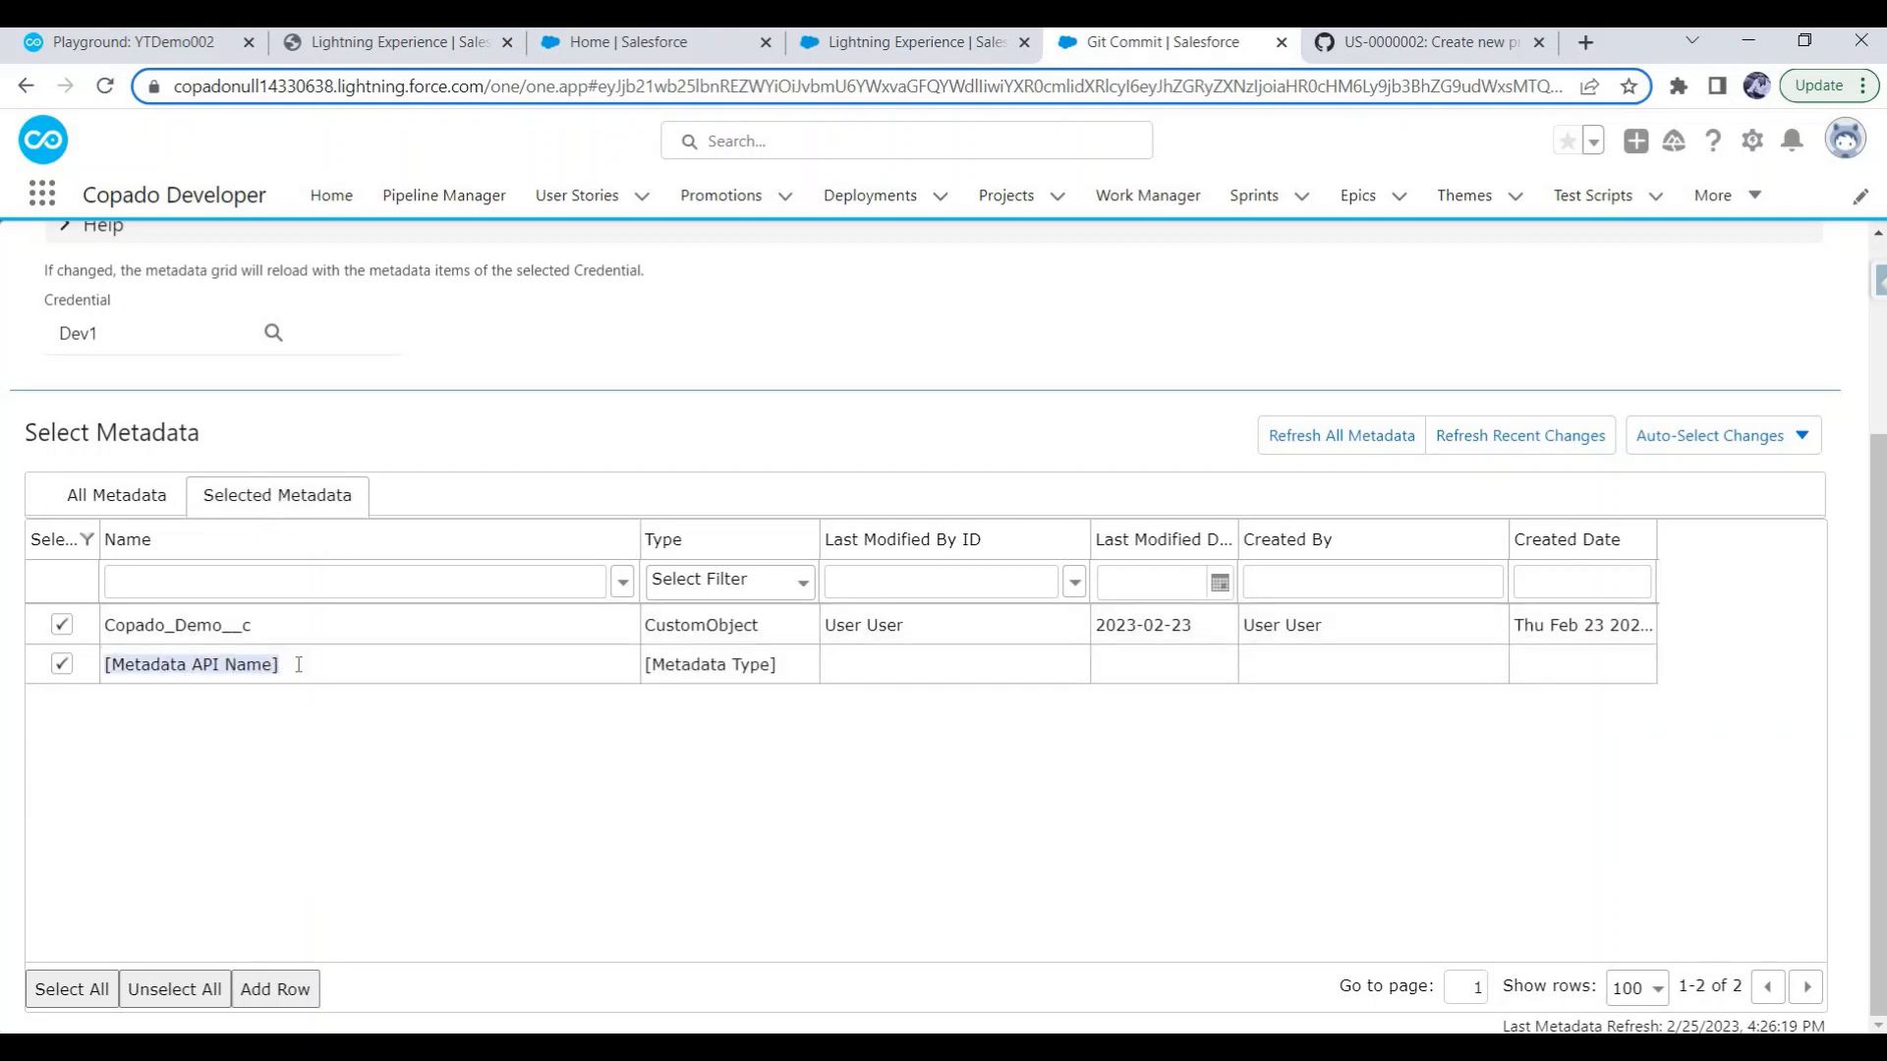
left_click(761, 666)
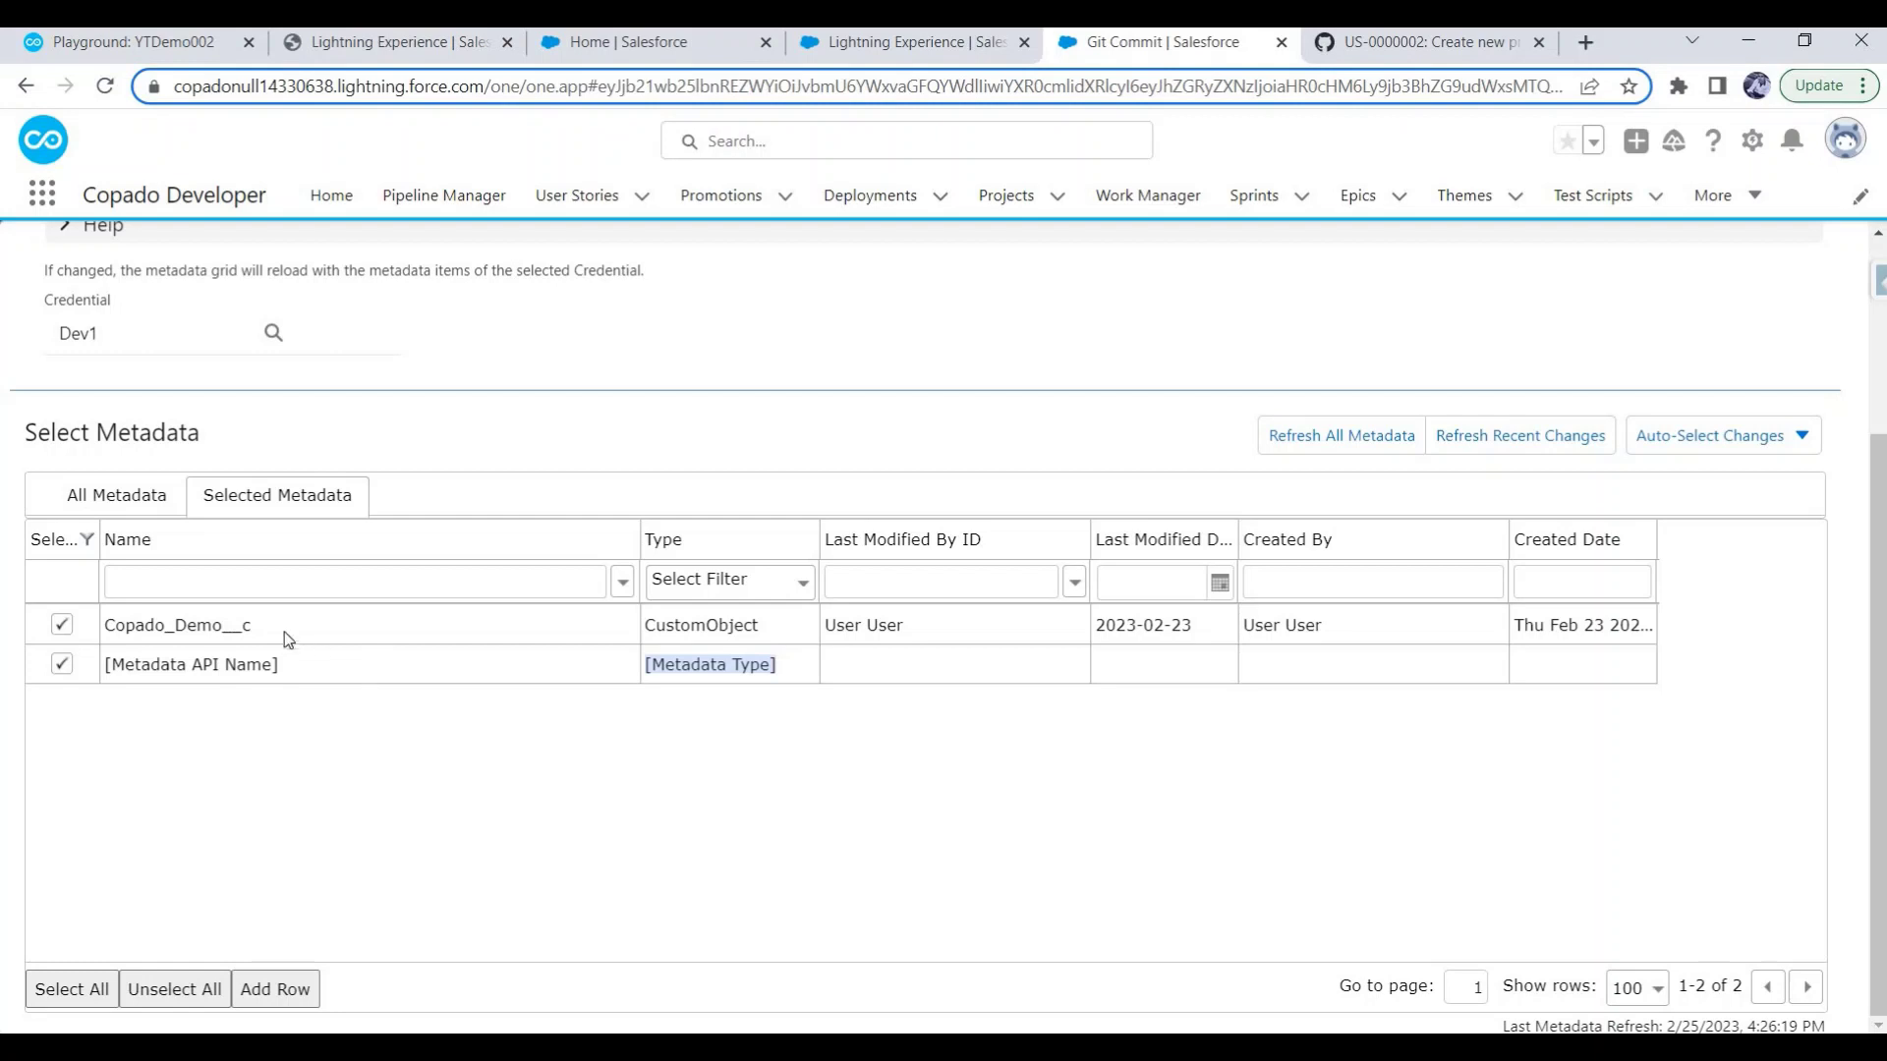
left_click(60, 668)
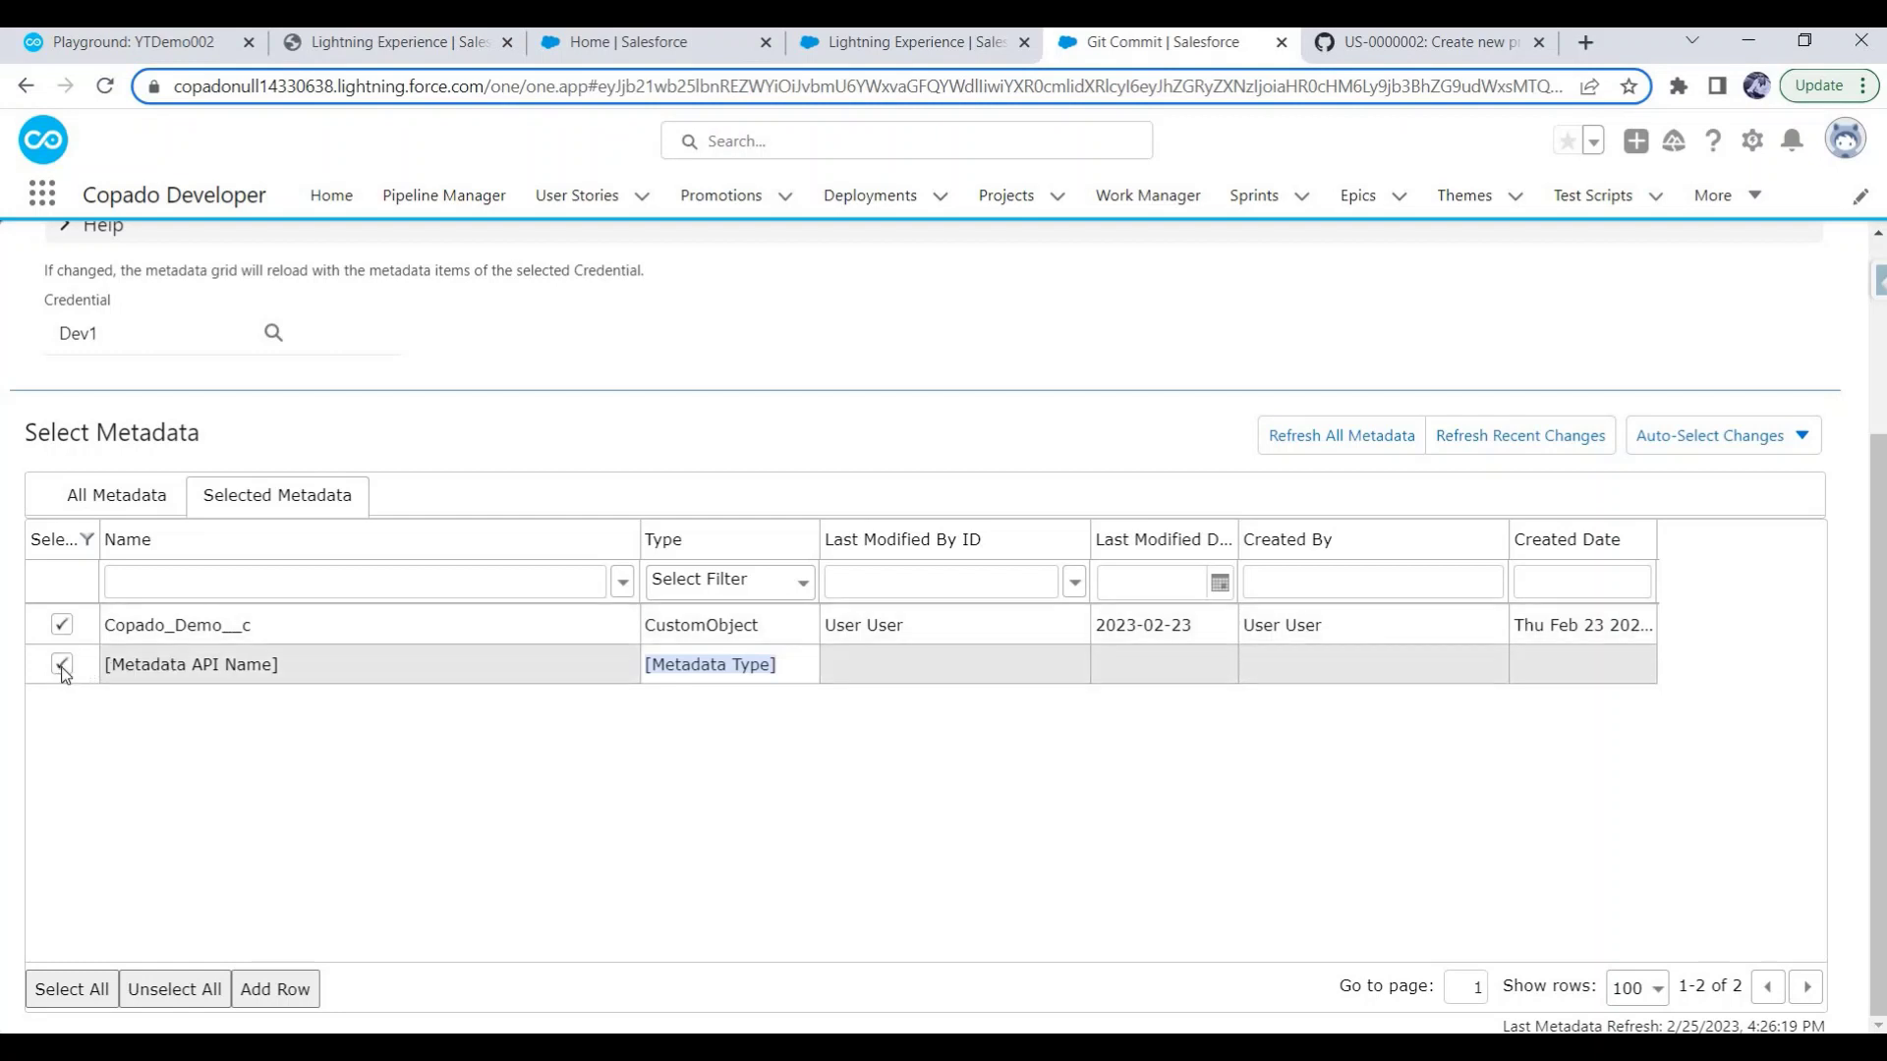
Commit the destructive changes for the Copado_Demo__c custom object to user story US-0000005.
scroll(1206, 334, "up", 3)
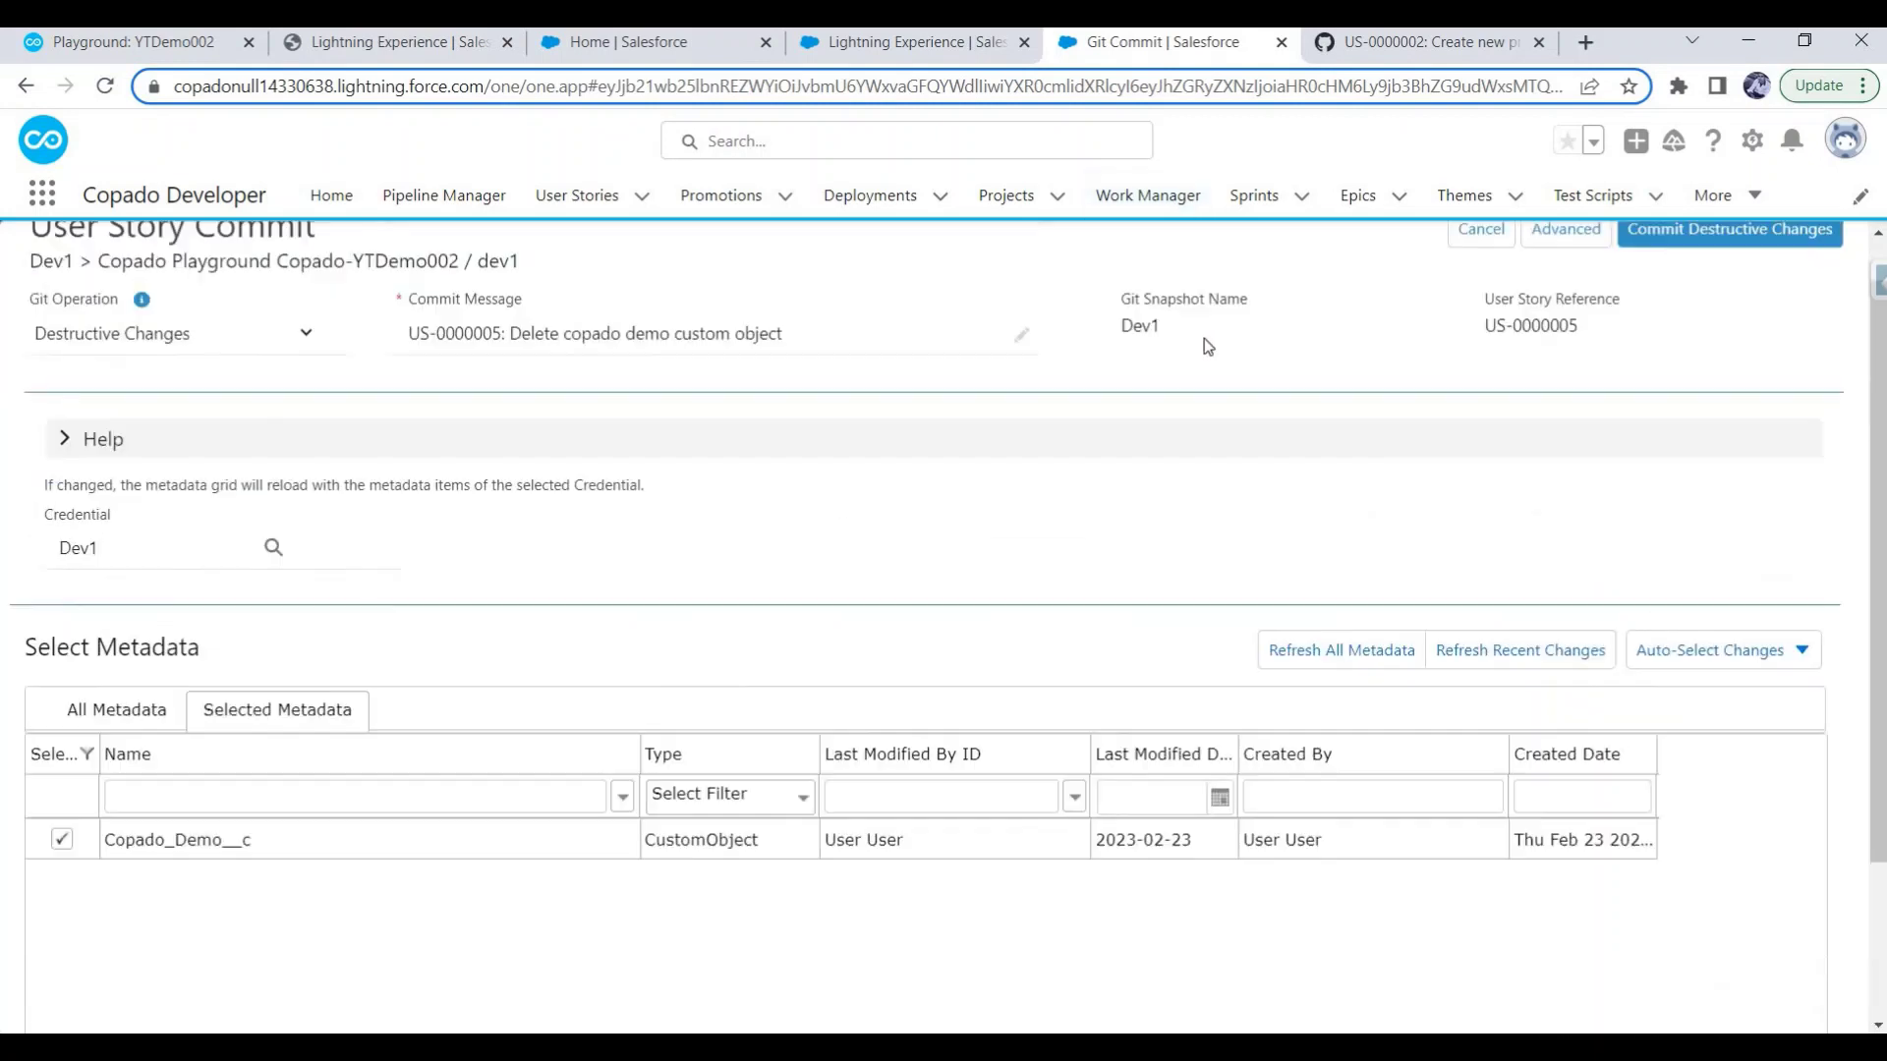
left_click(1668, 285)
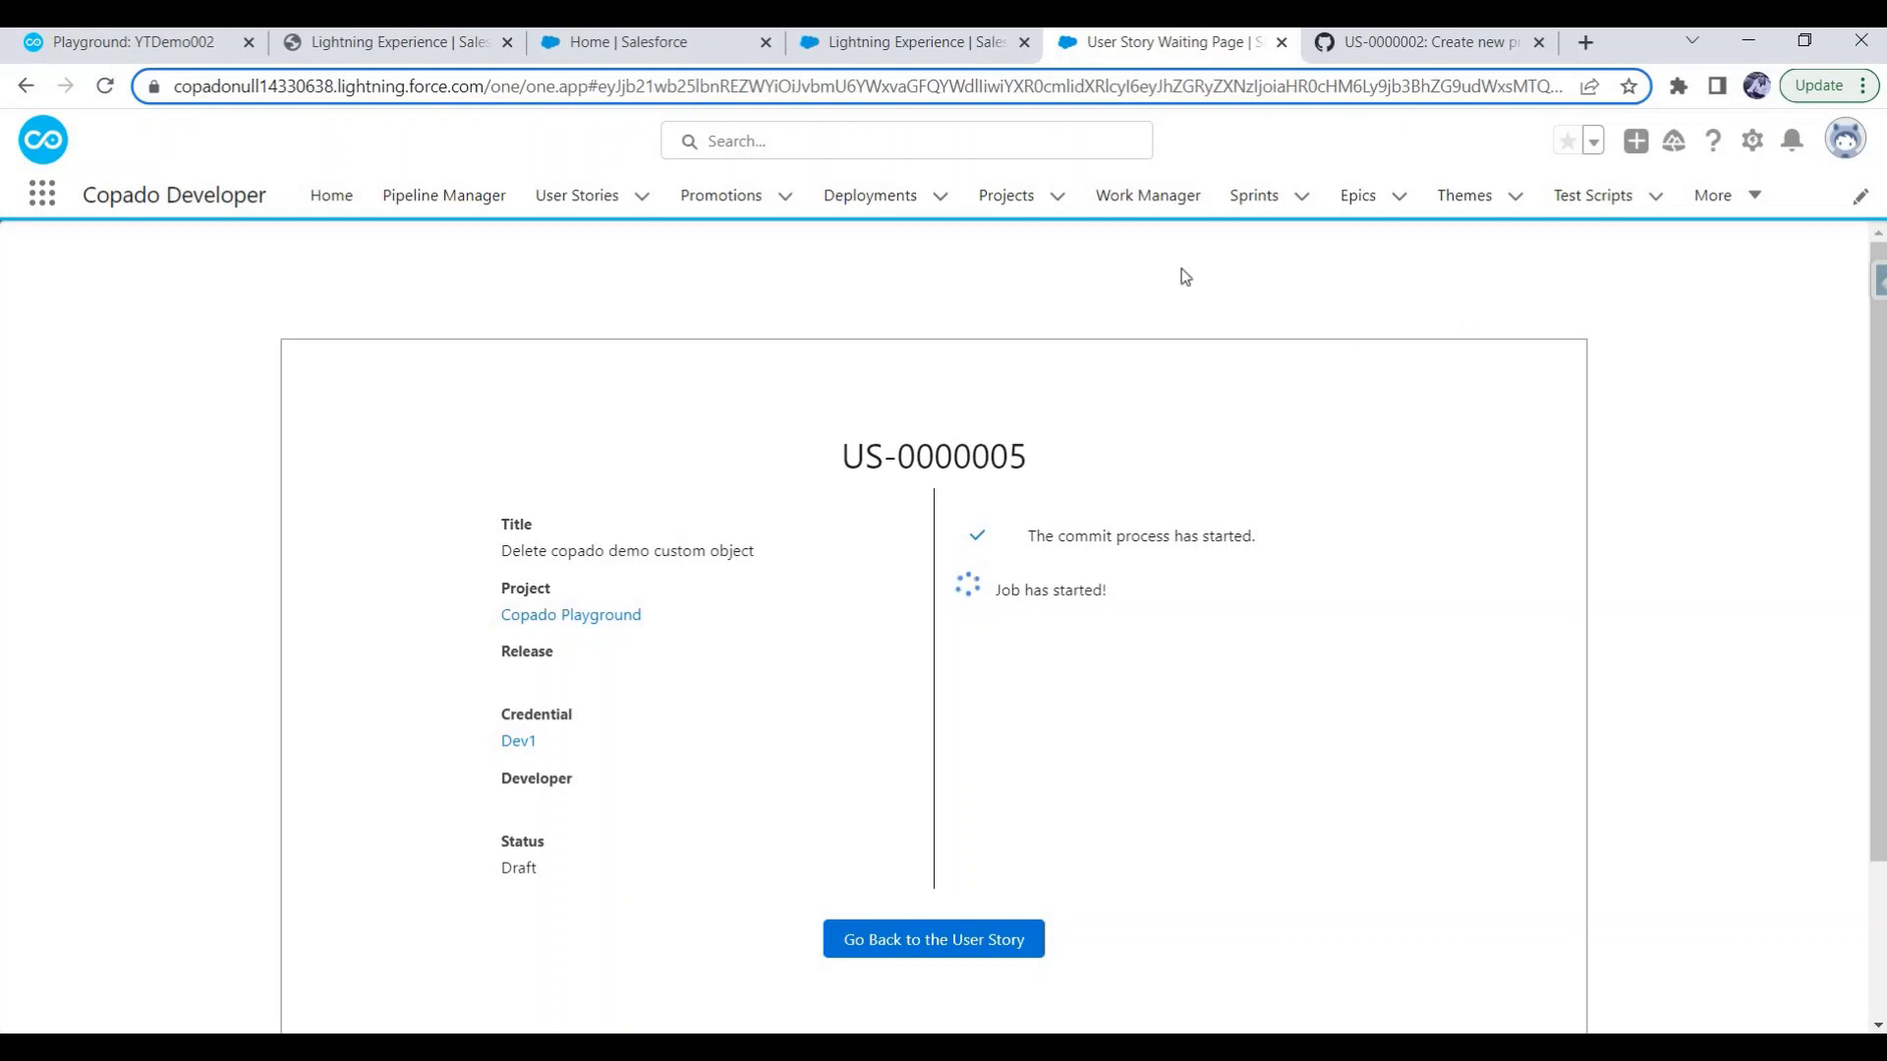
Find the Copado Demo custom object in the Dev1 org's Object Manager by searching "demo" and delete it.
left_click(433, 42)
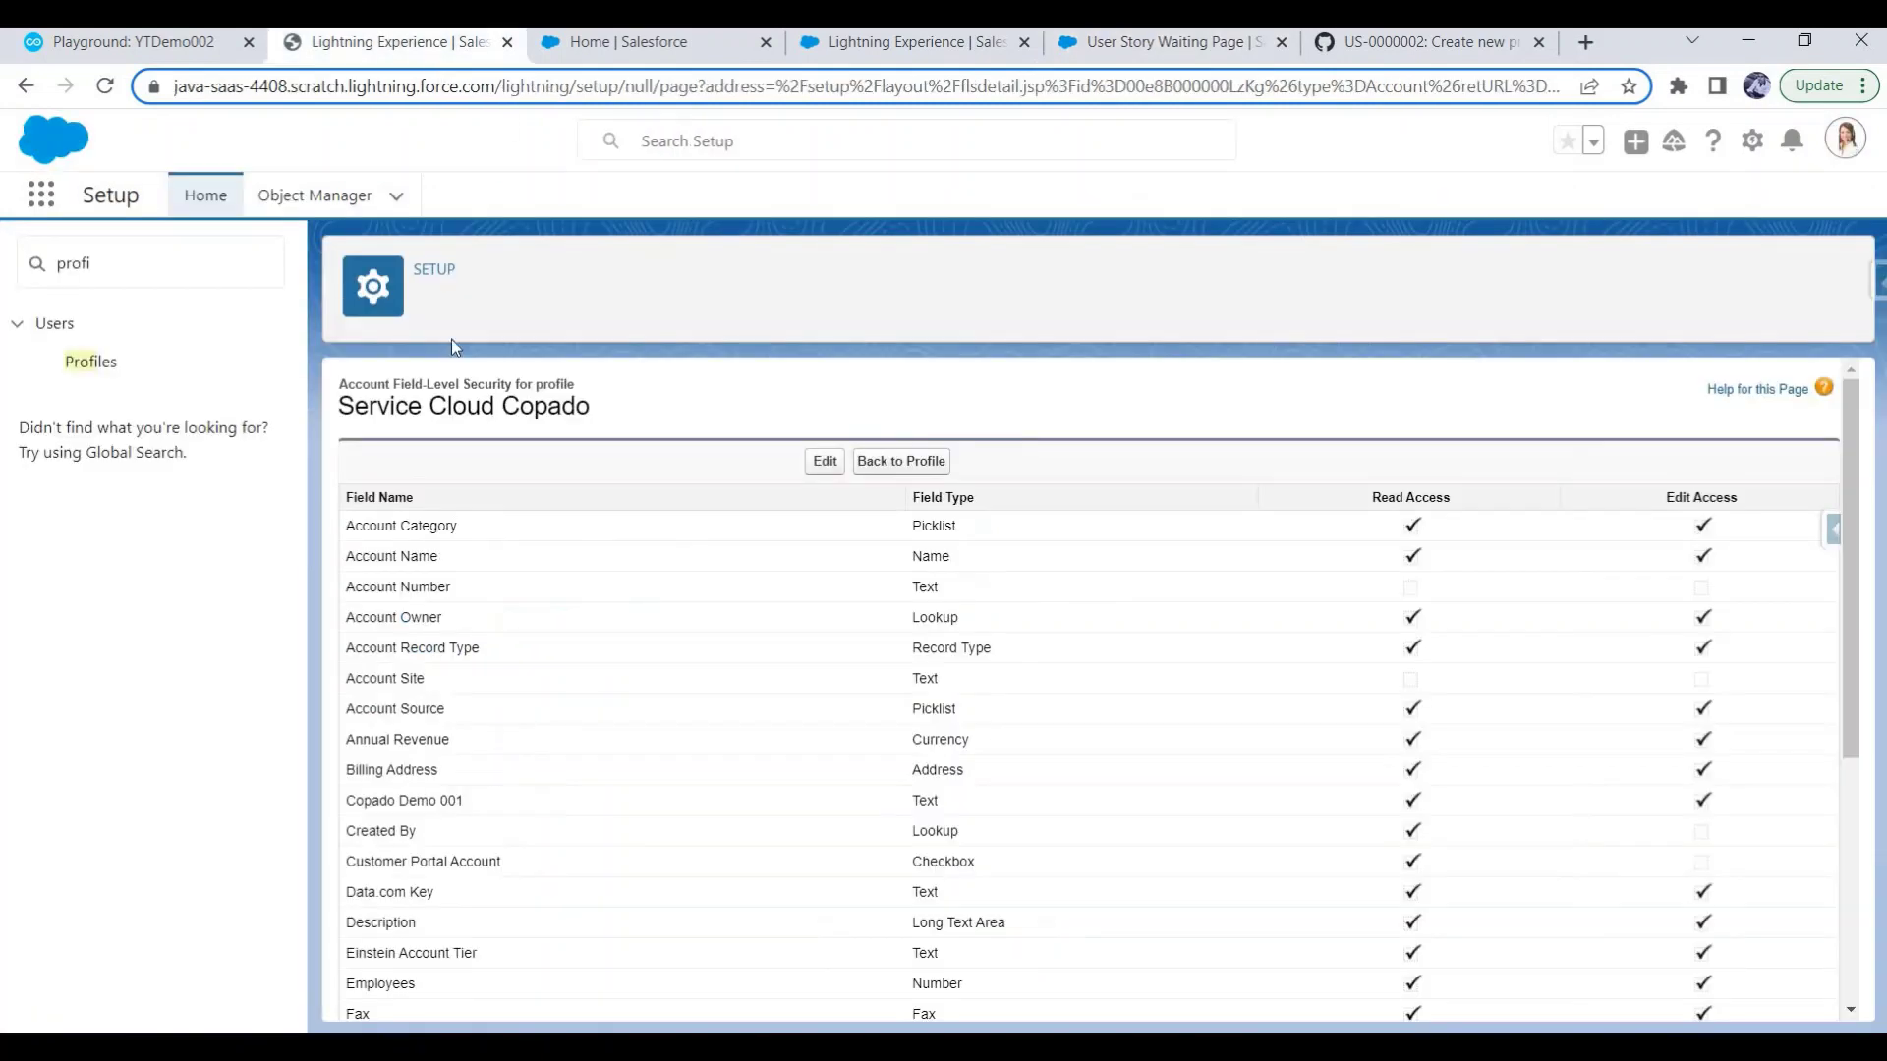
left_click(339, 196)
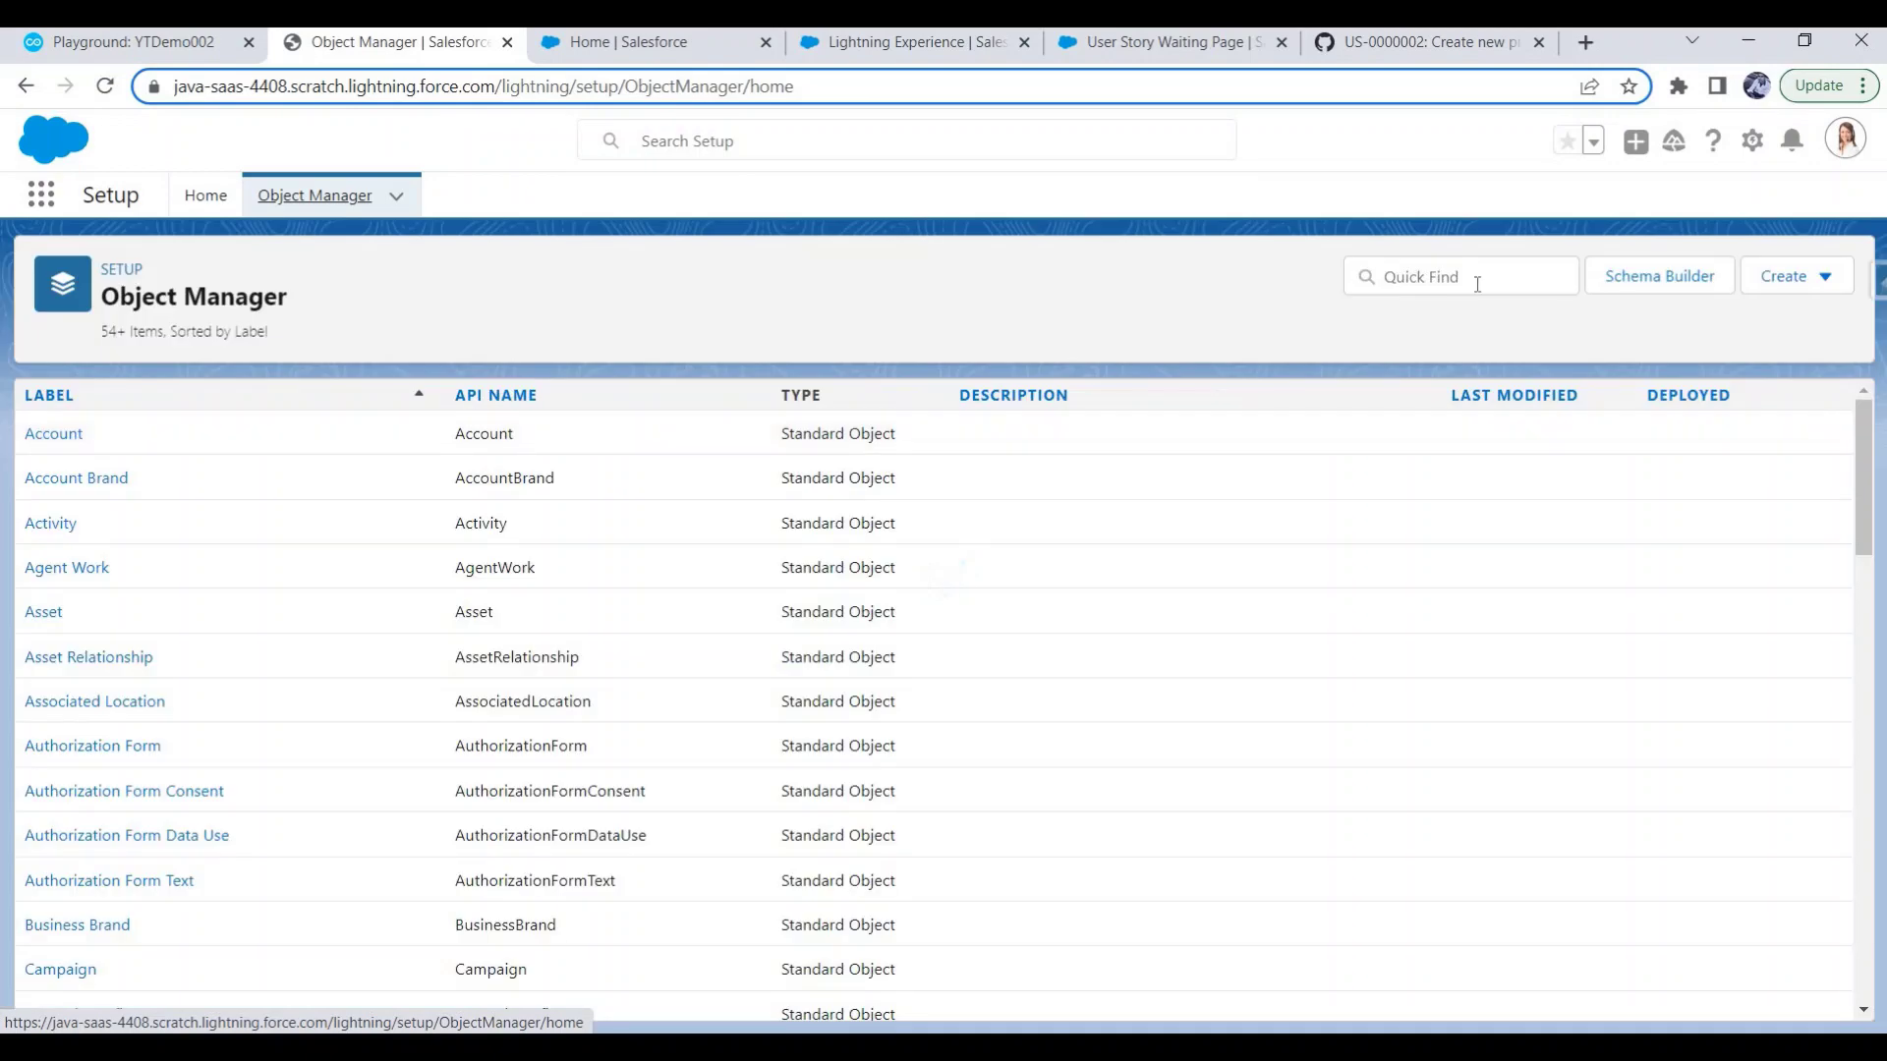
left_click(1476, 289)
type("demo")
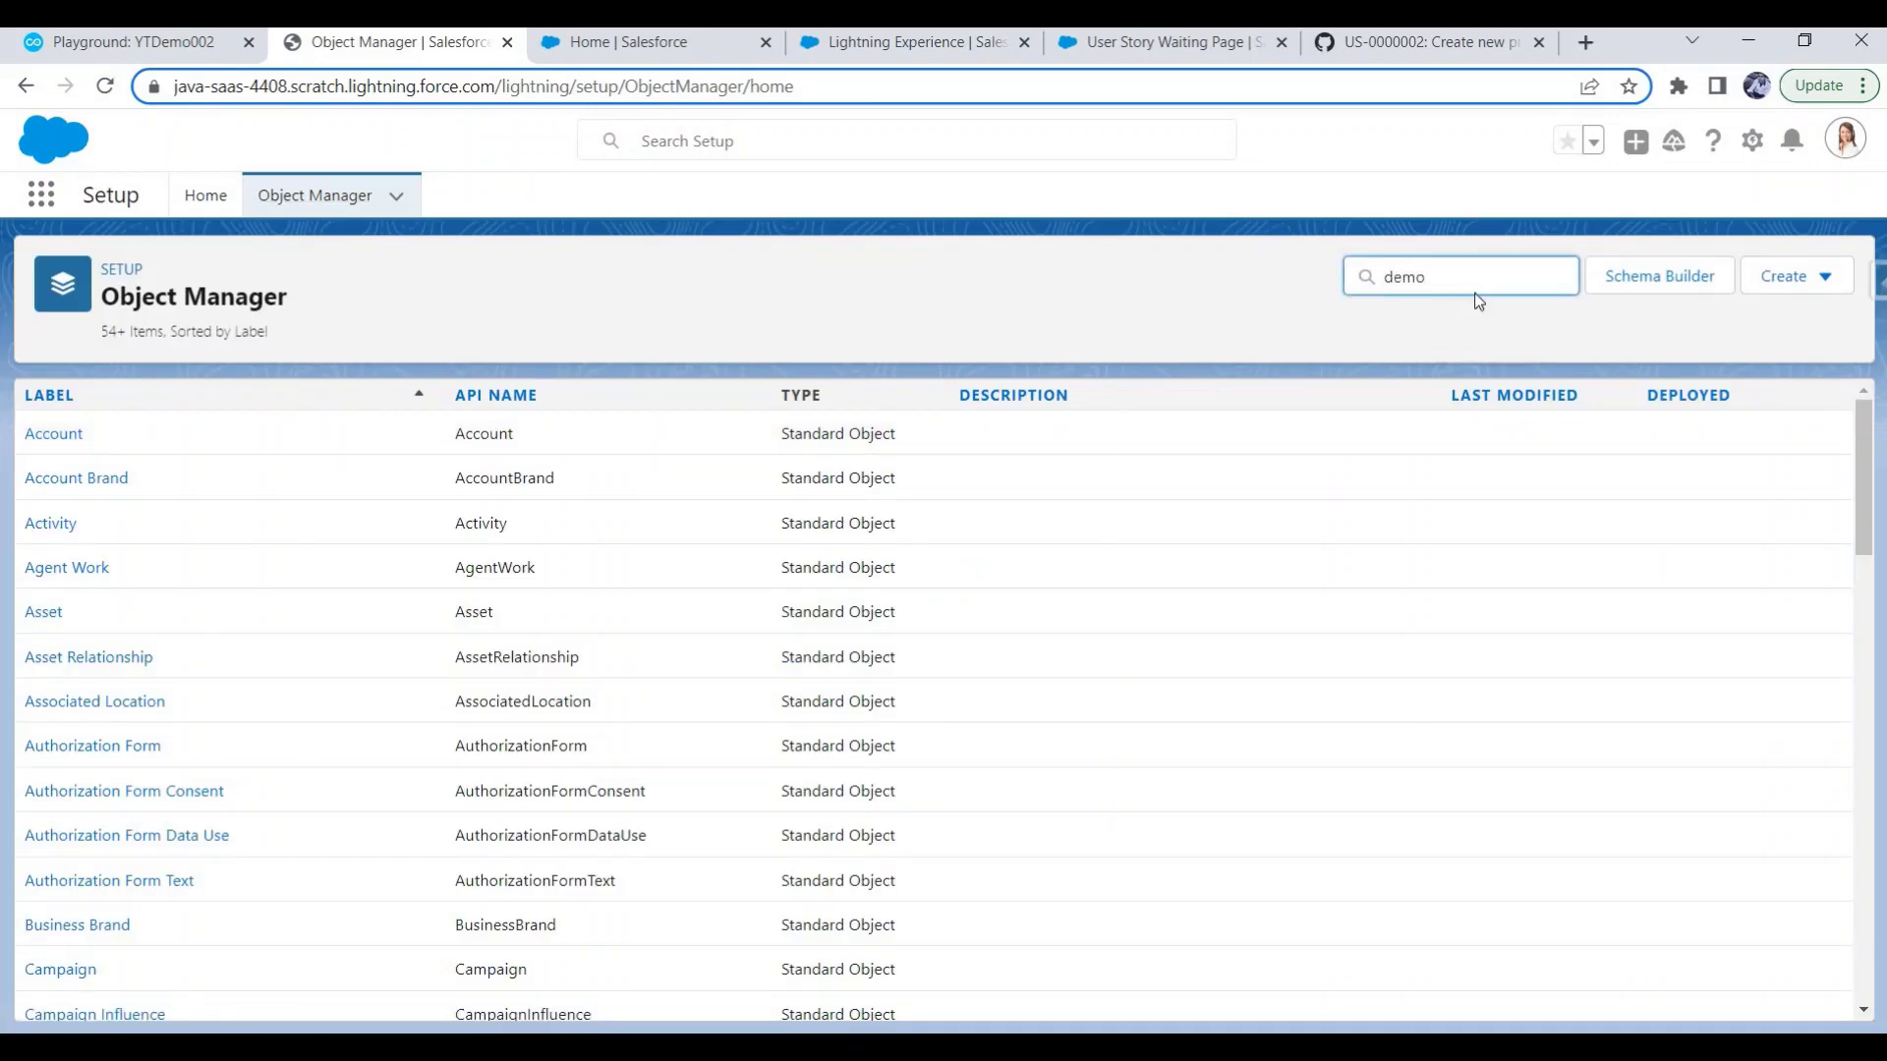
left_click(1845, 444)
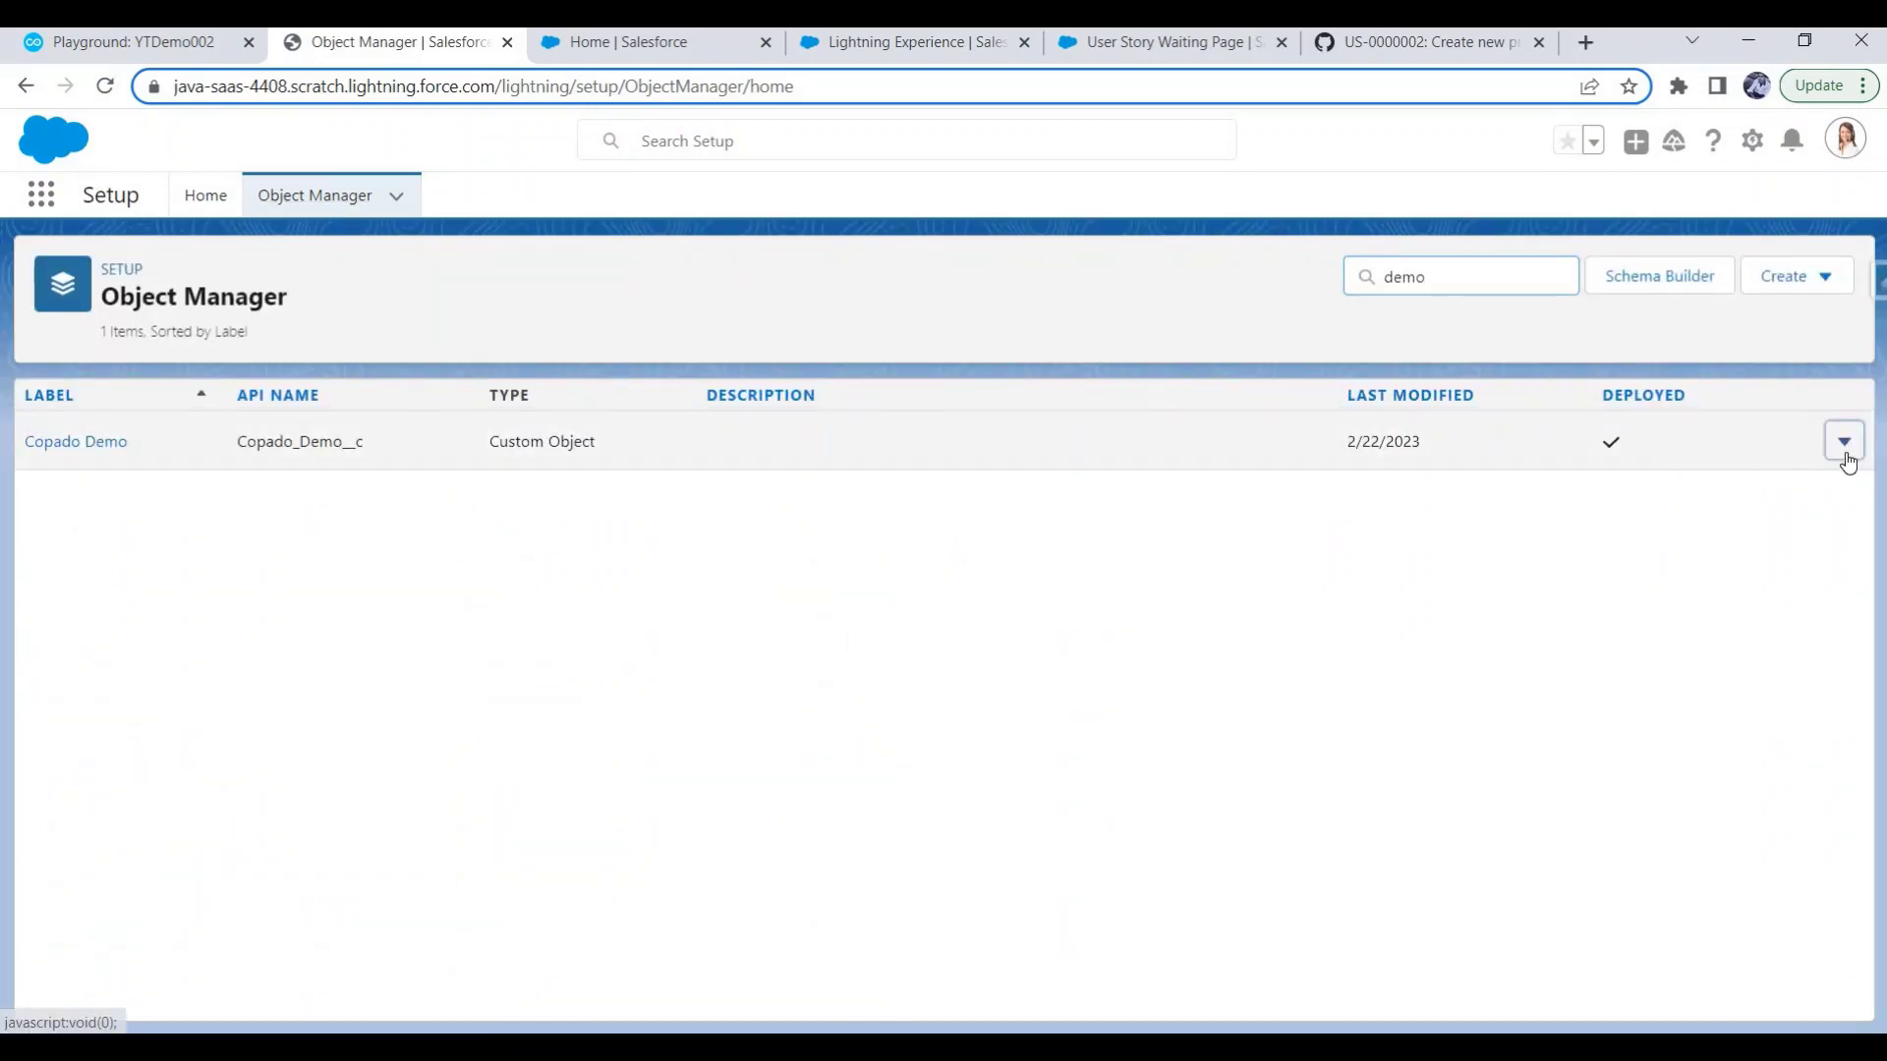
left_click(1777, 541)
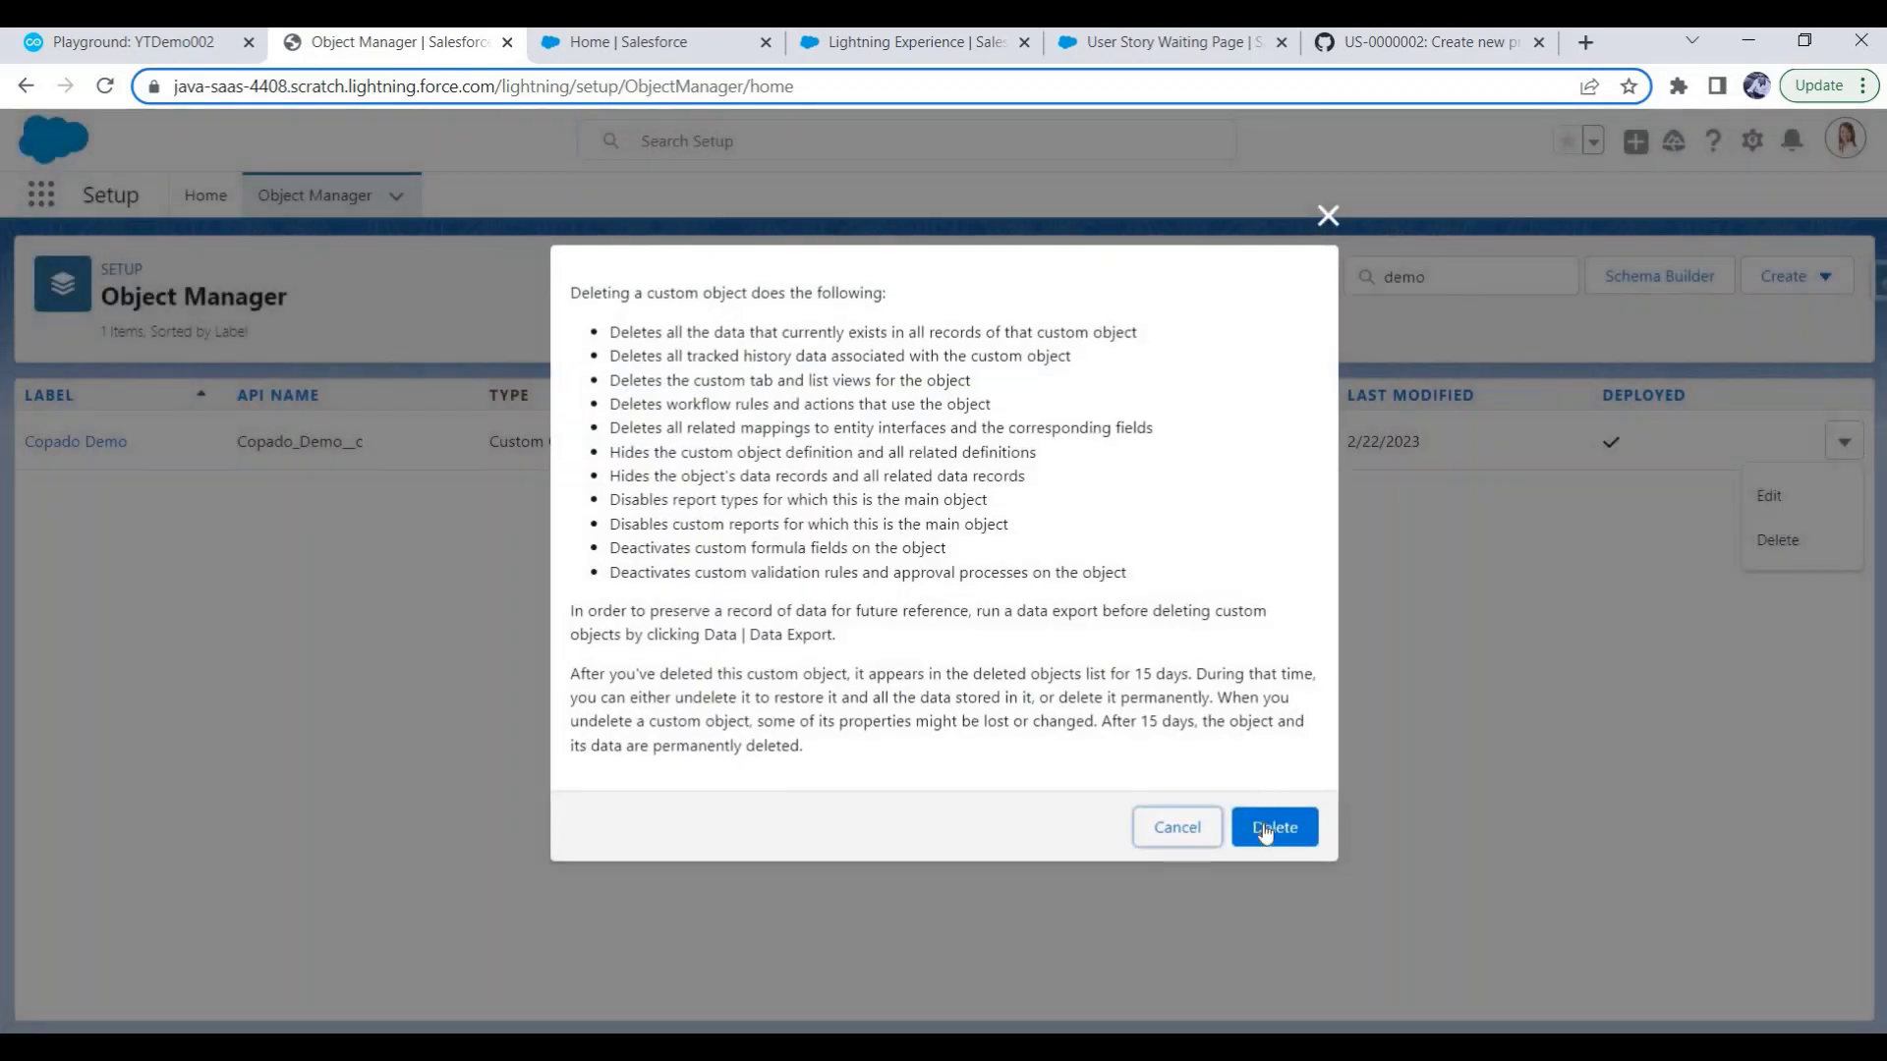
left_click(1266, 823)
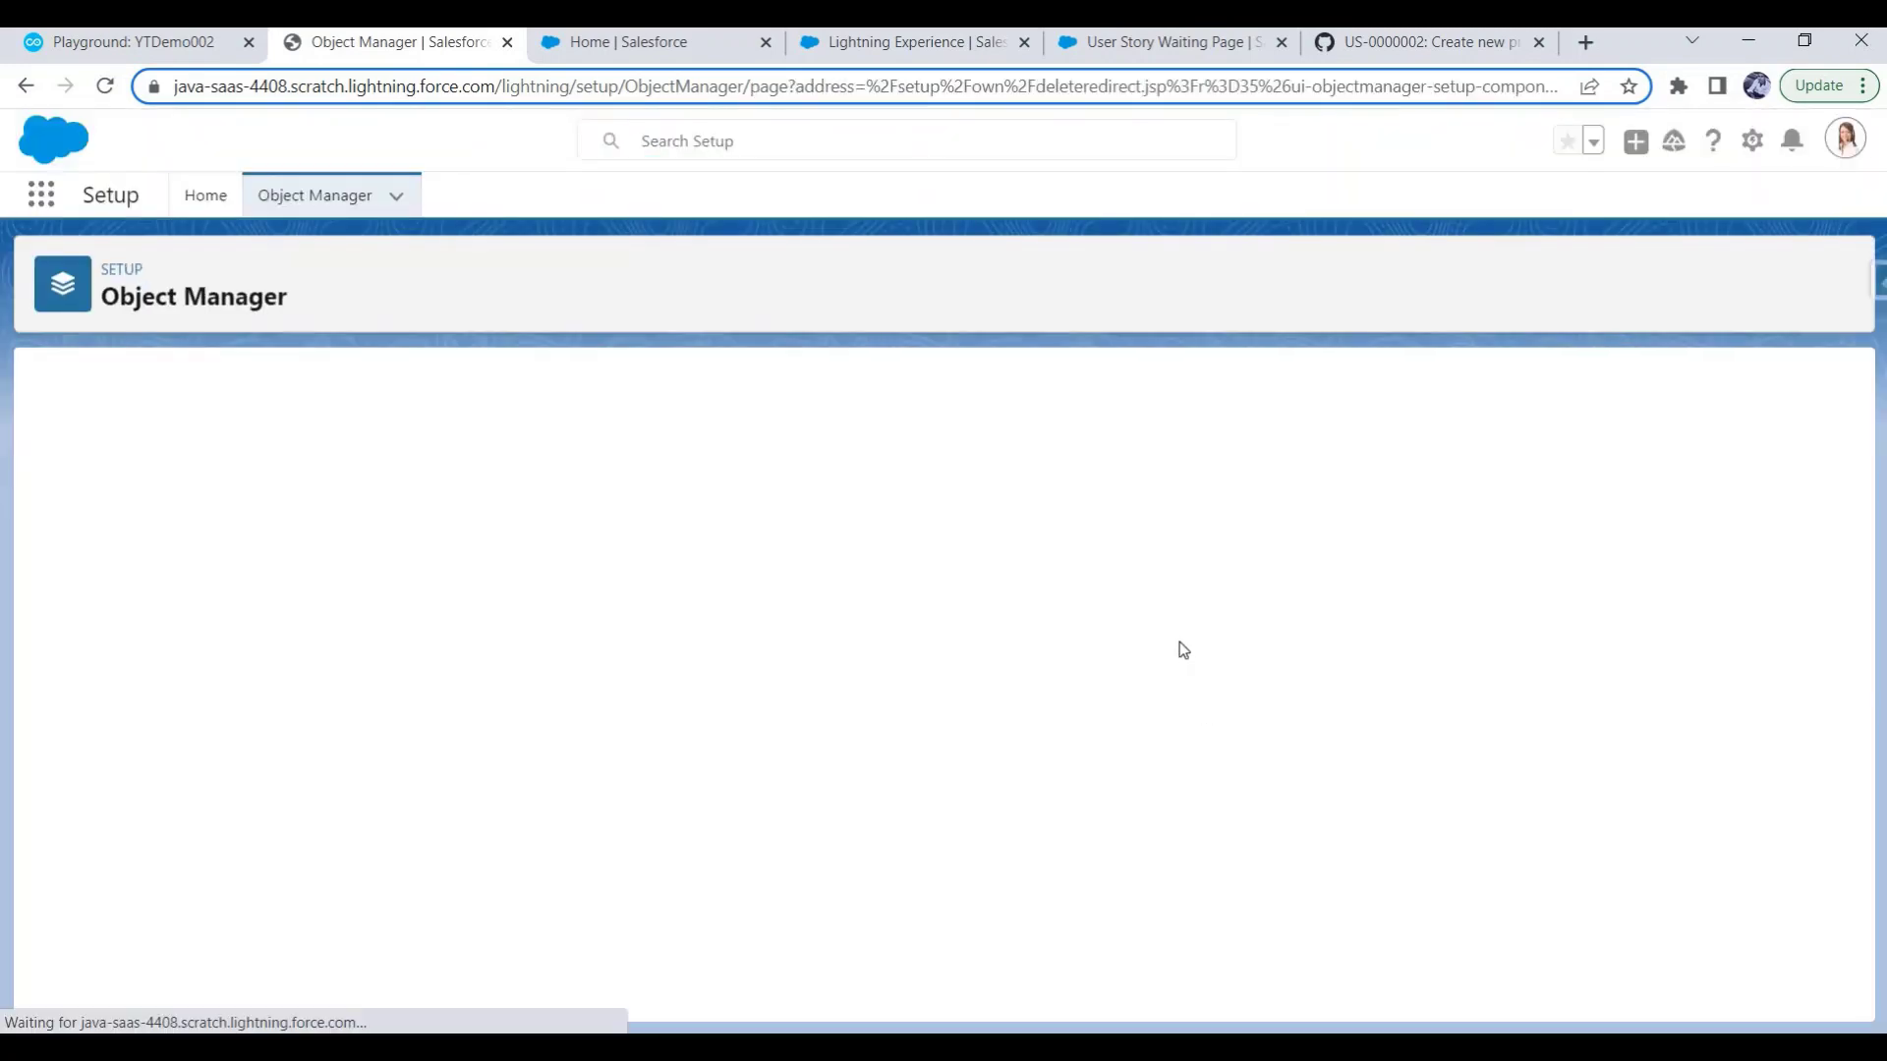
Search the UAT org's Object Manager for "demo" and check the Copado Demo object's API name.
left_click(870, 45)
left_click(337, 206)
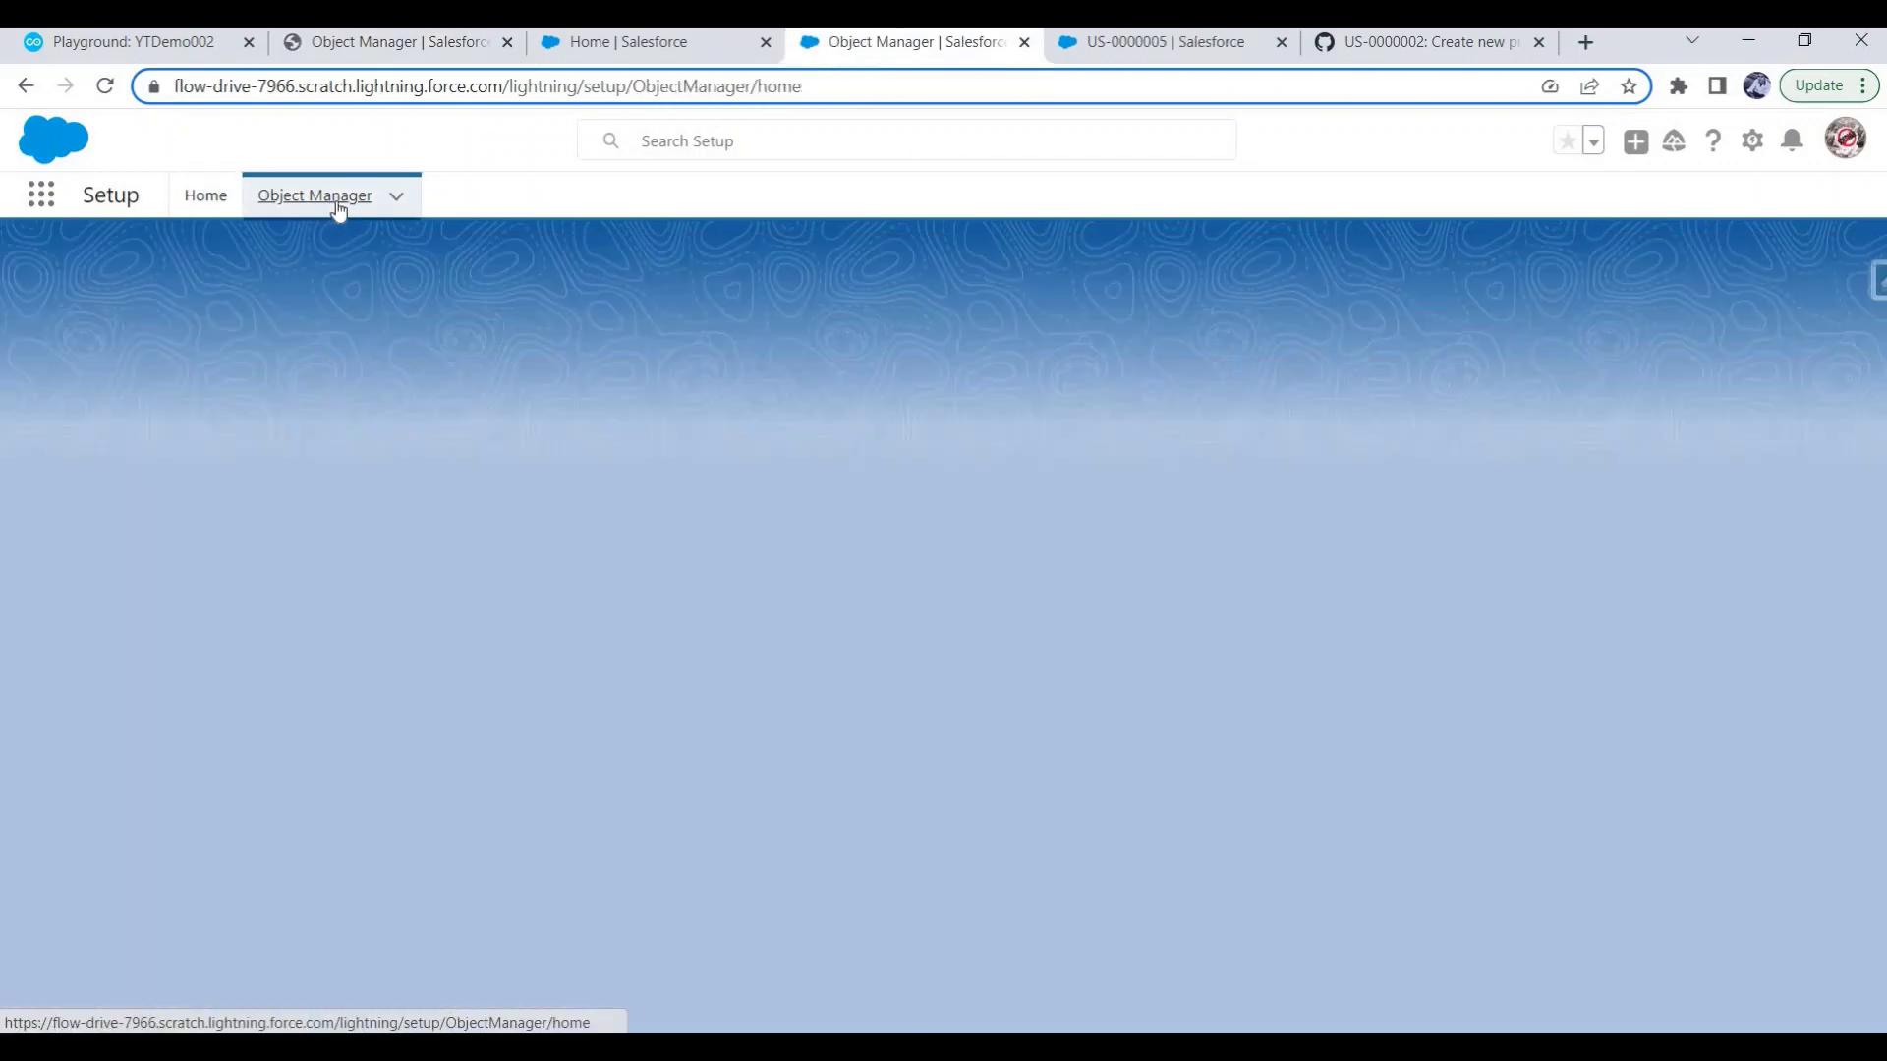
left_click(1417, 280)
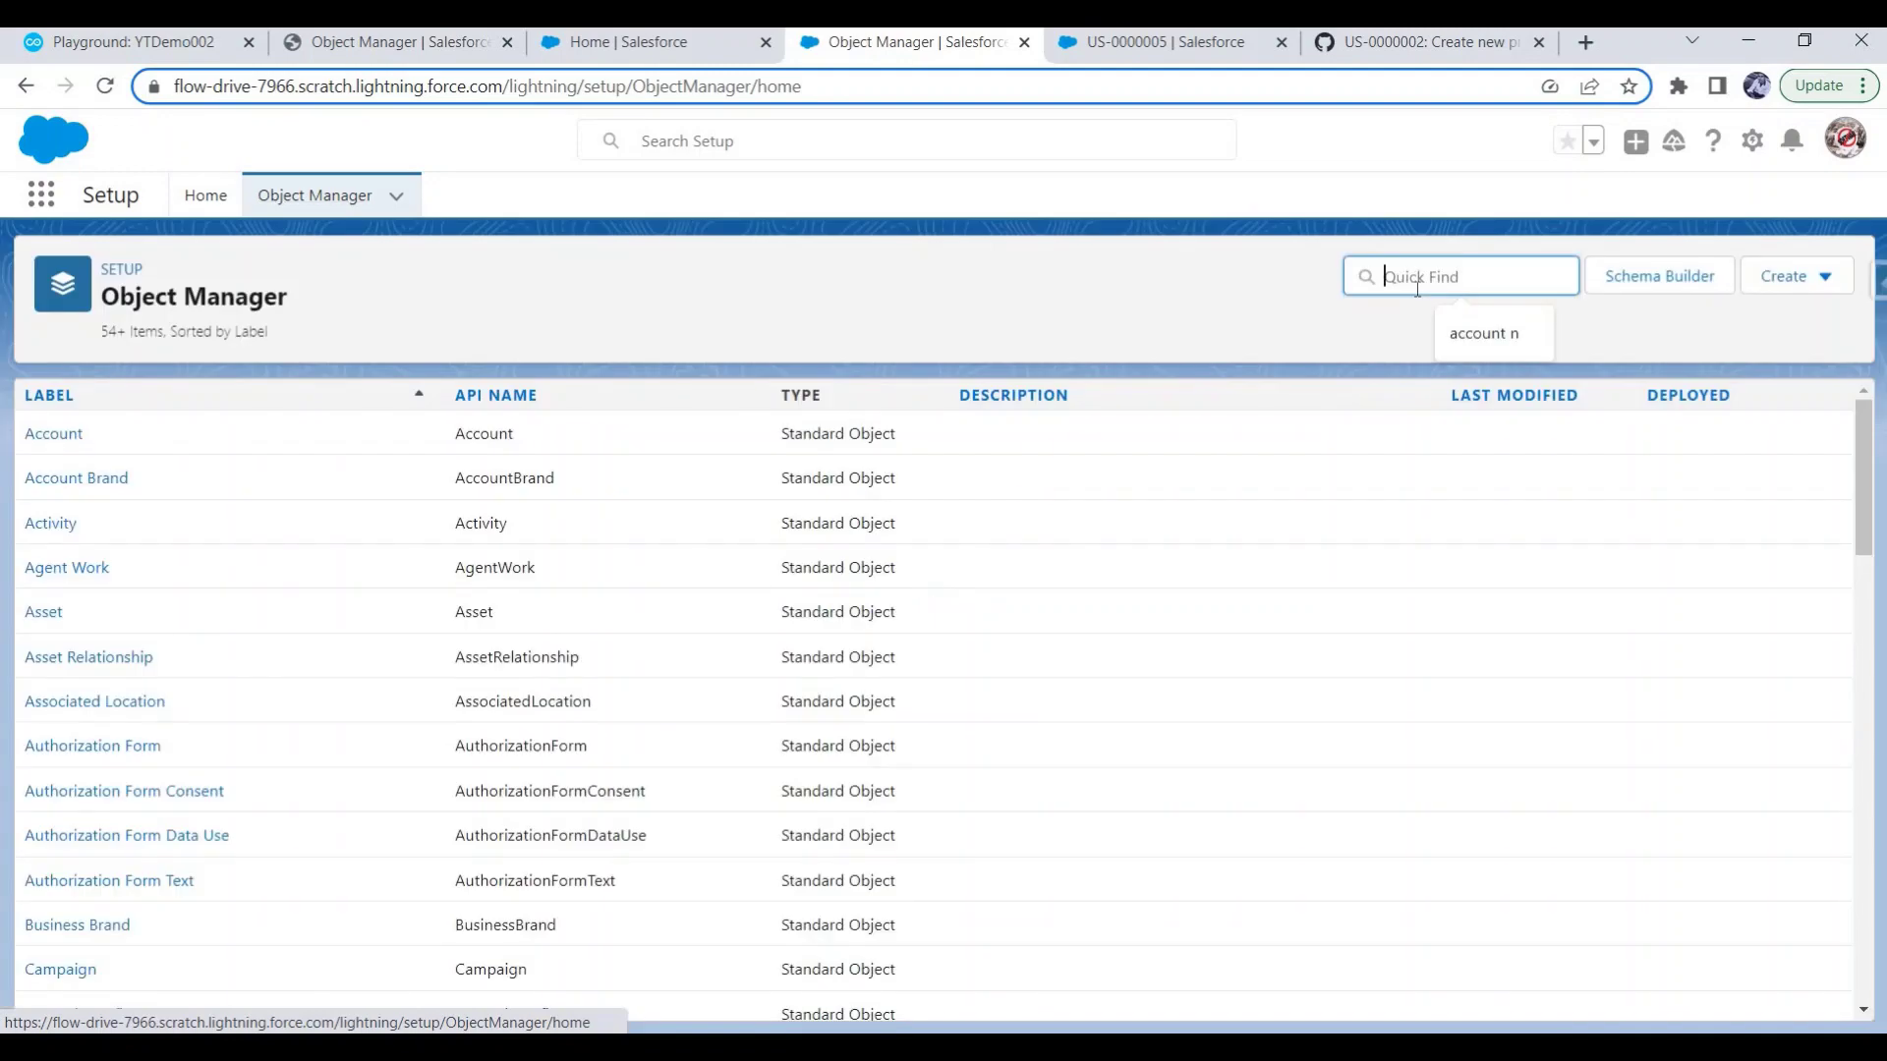
type("demo")
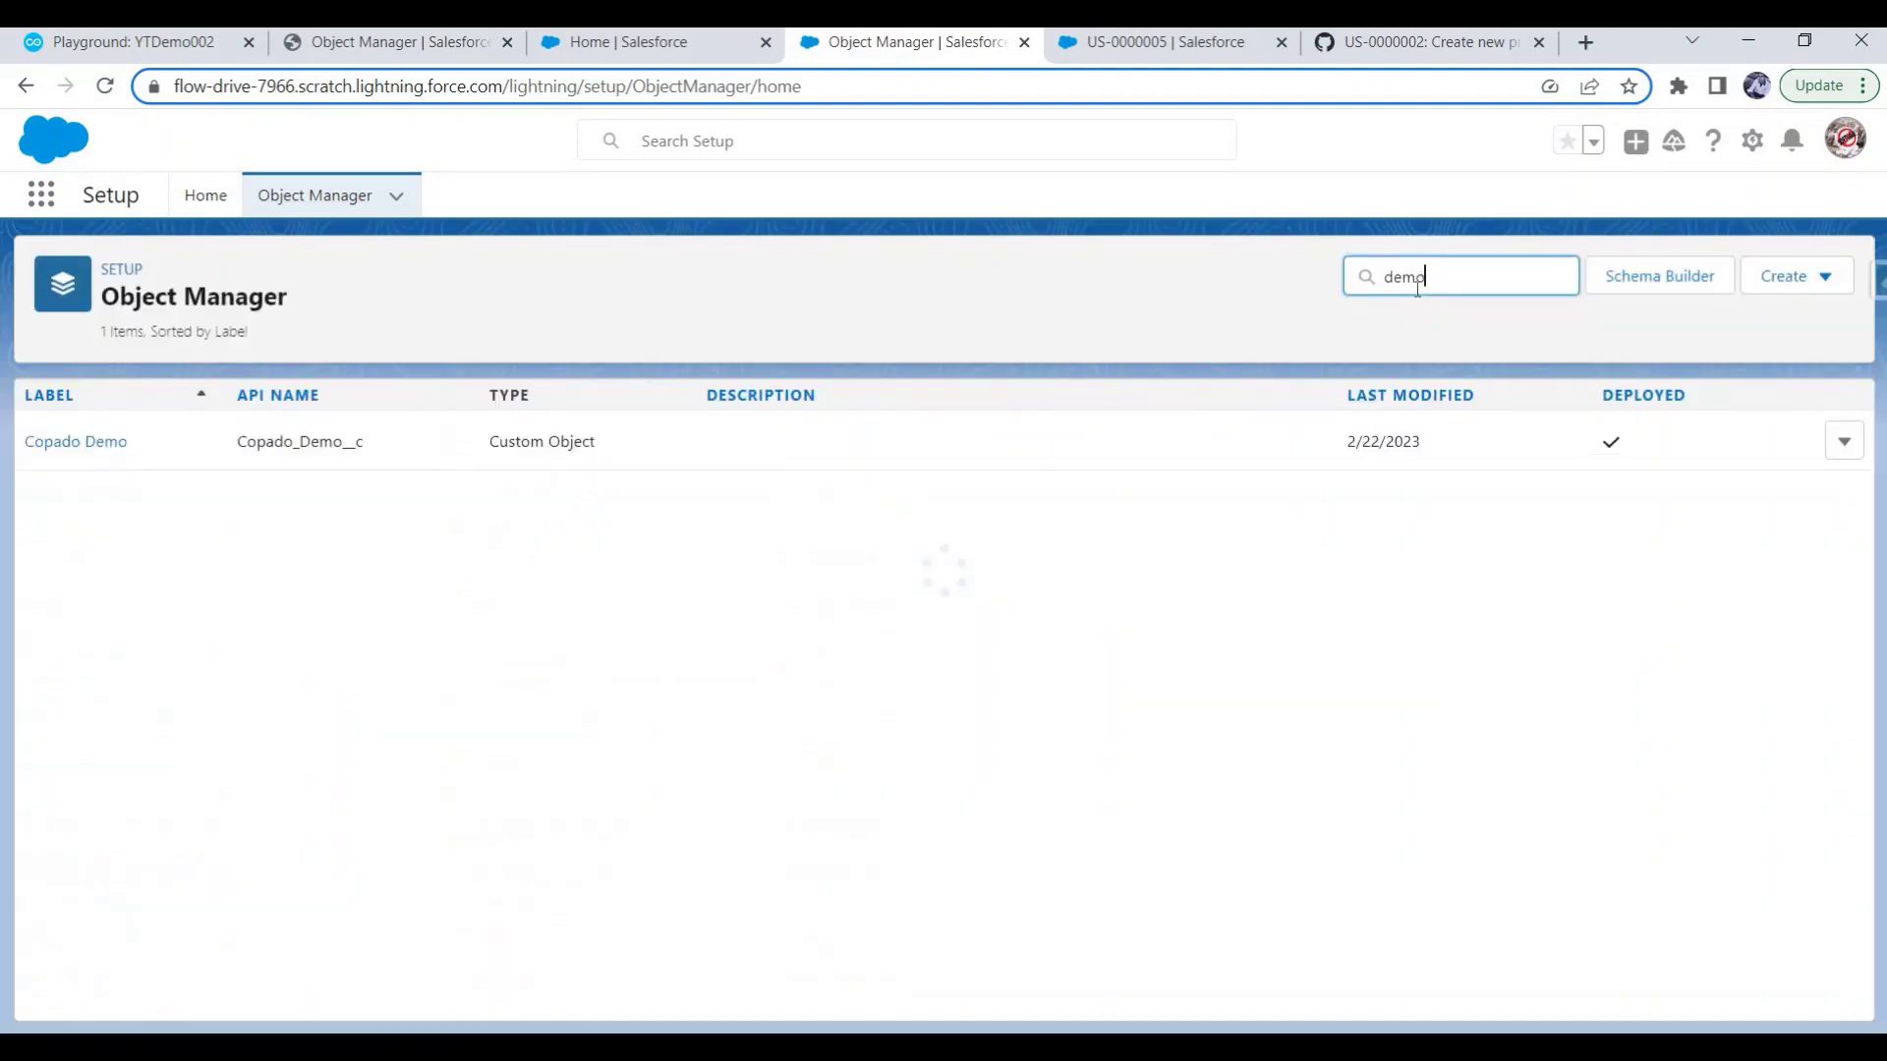
left_click(673, 413)
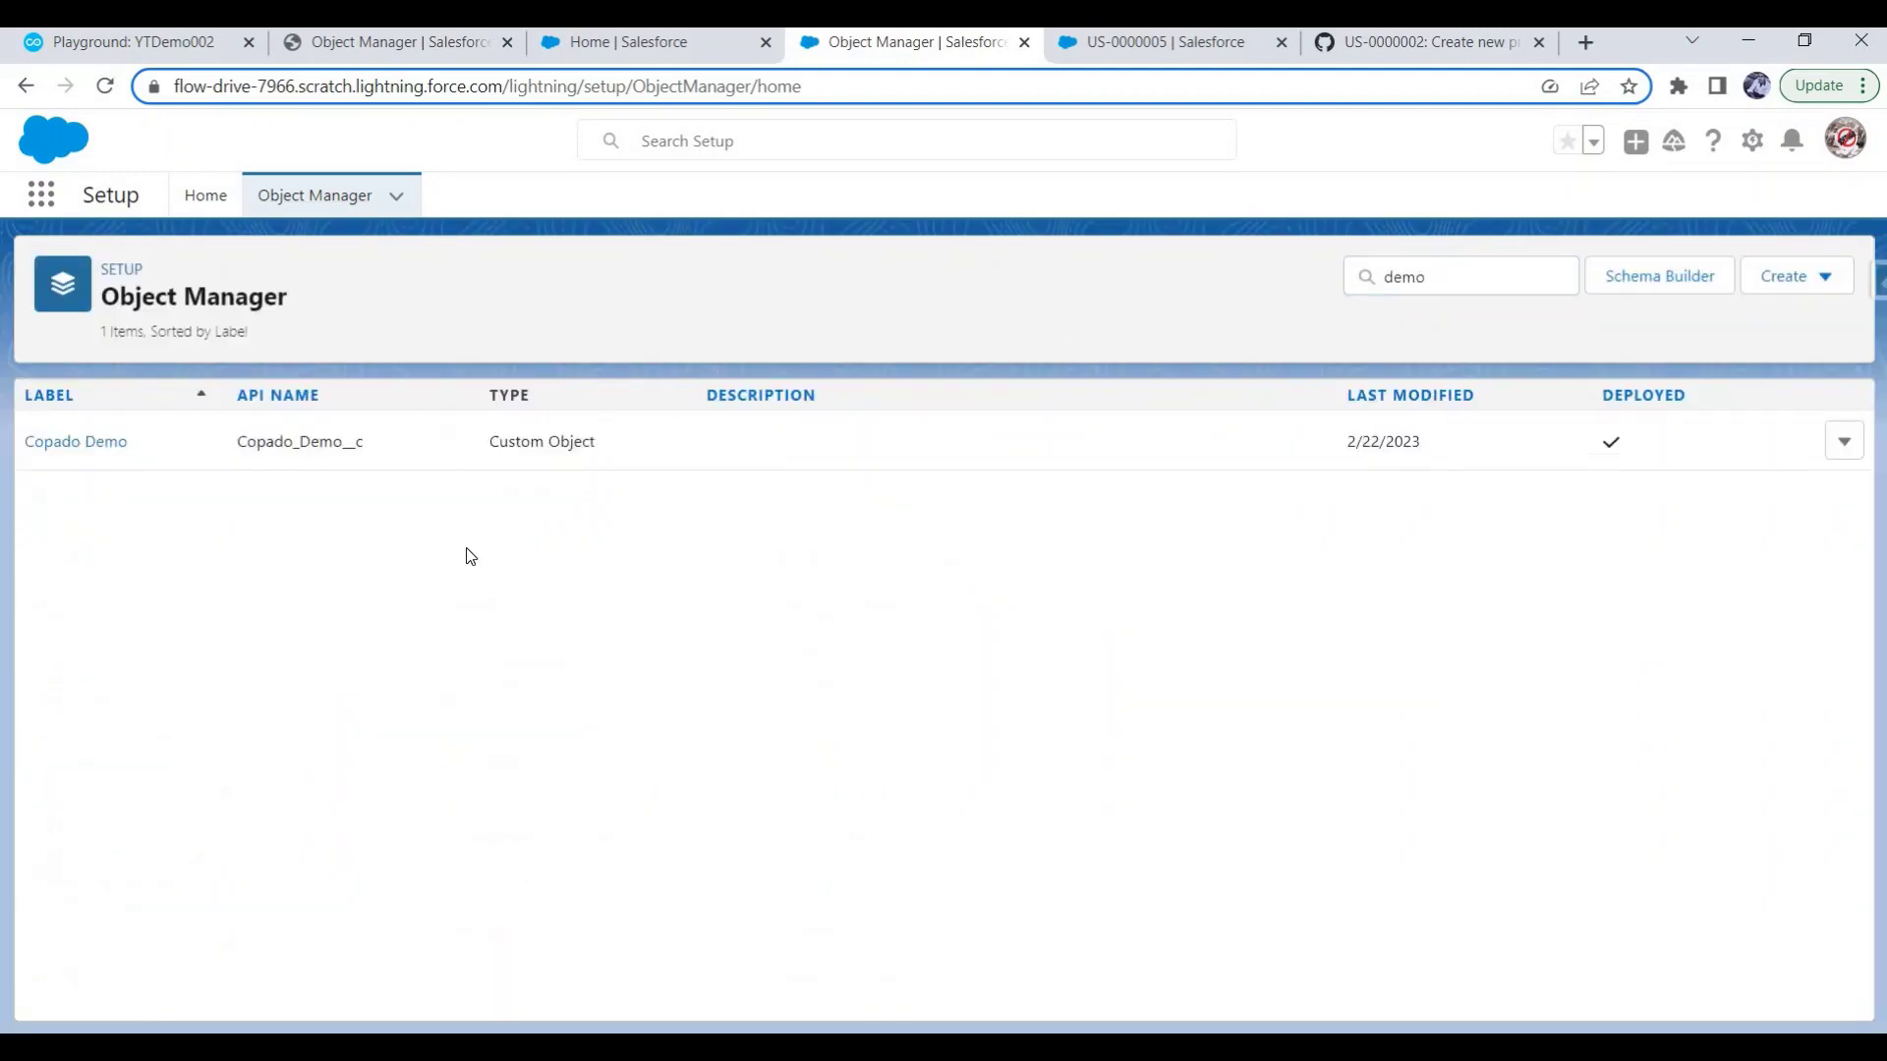
double_click(330, 444)
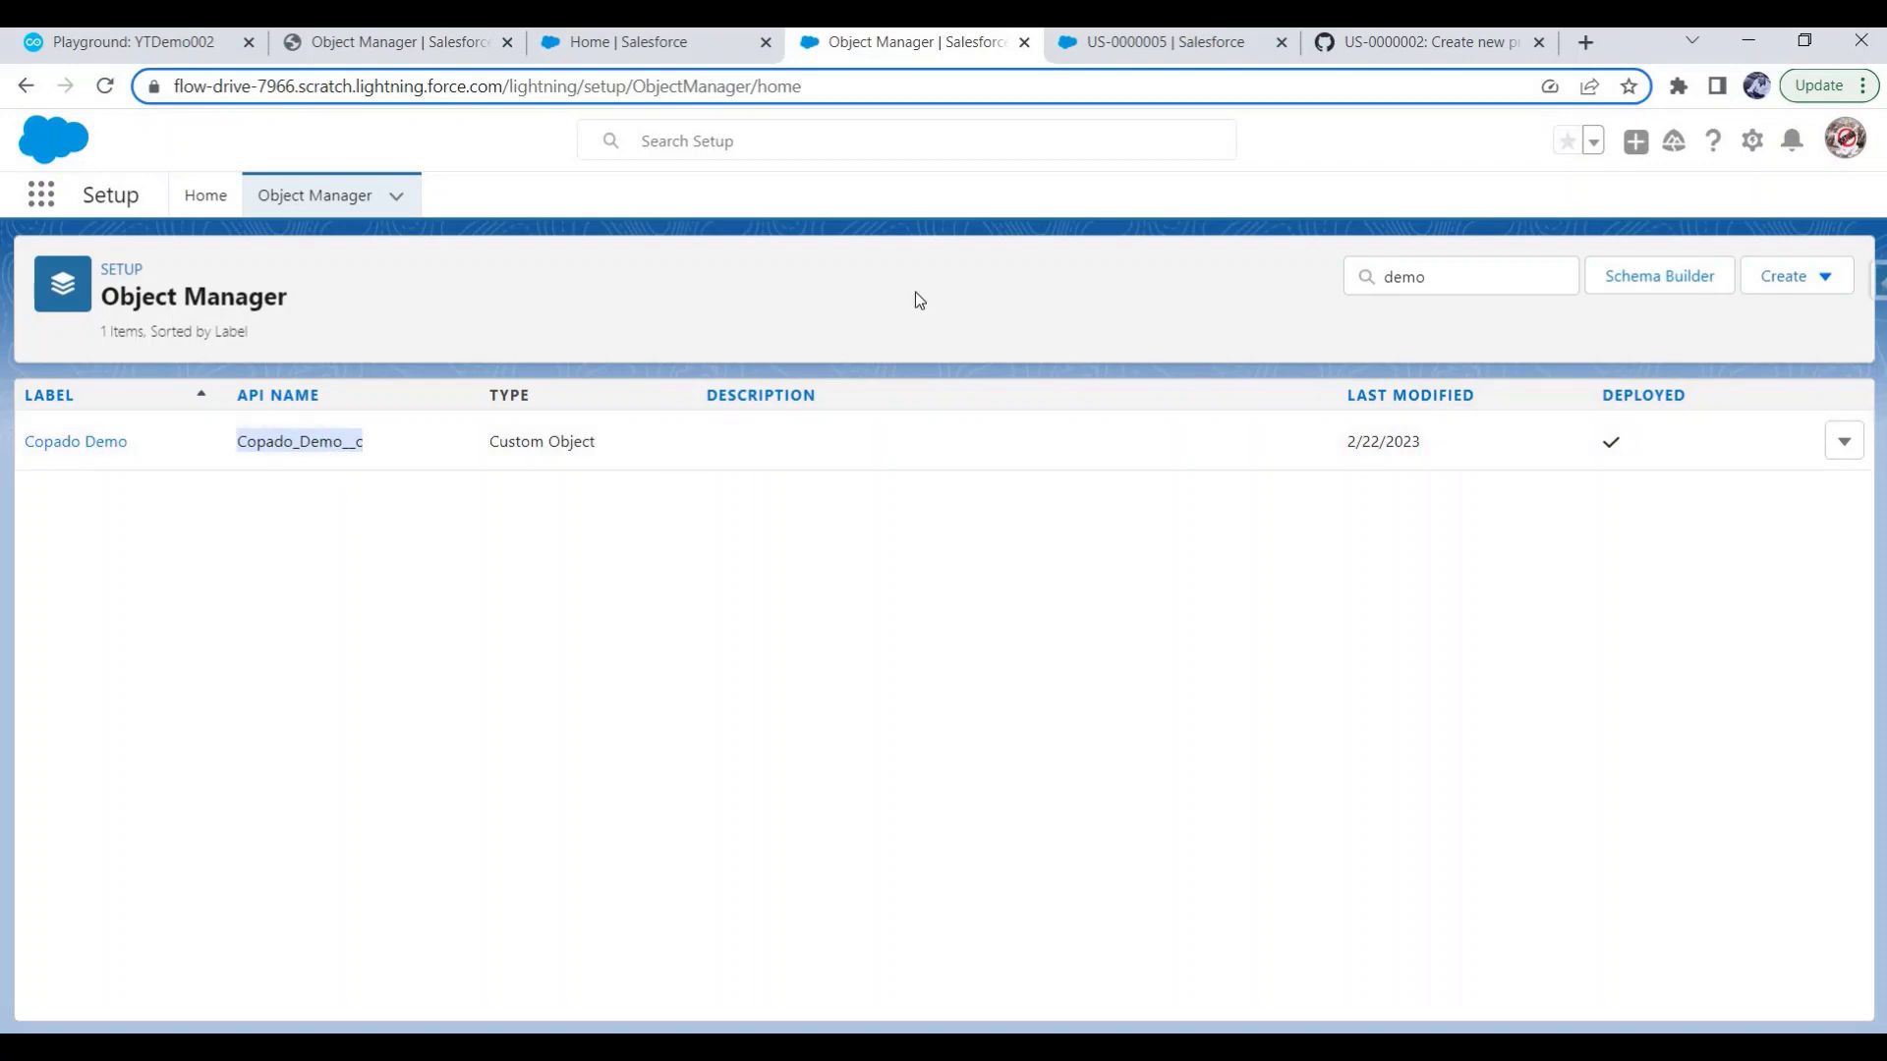
Return to user story US-0000005 and examine its selected metadata and Git deletion setting in the build details.
left_click(1128, 47)
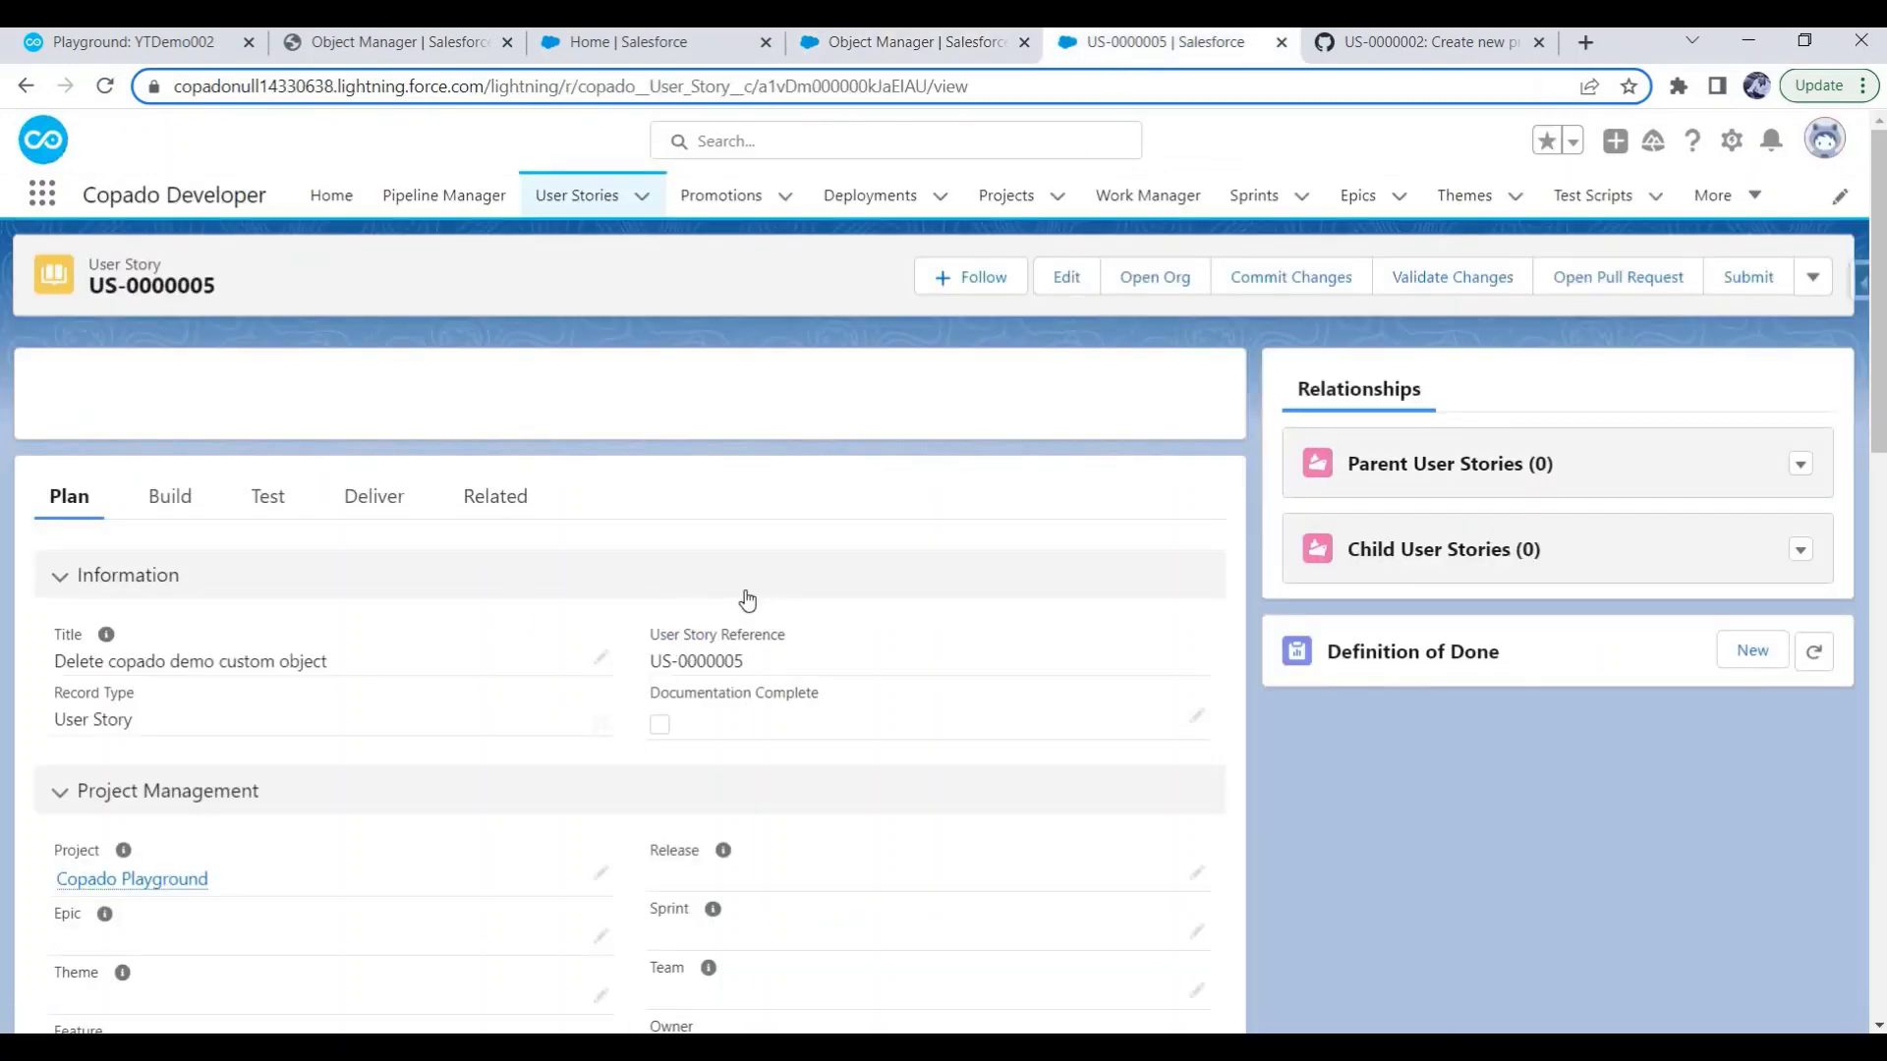
left_click(169, 503)
scroll(292, 688, "down", 5)
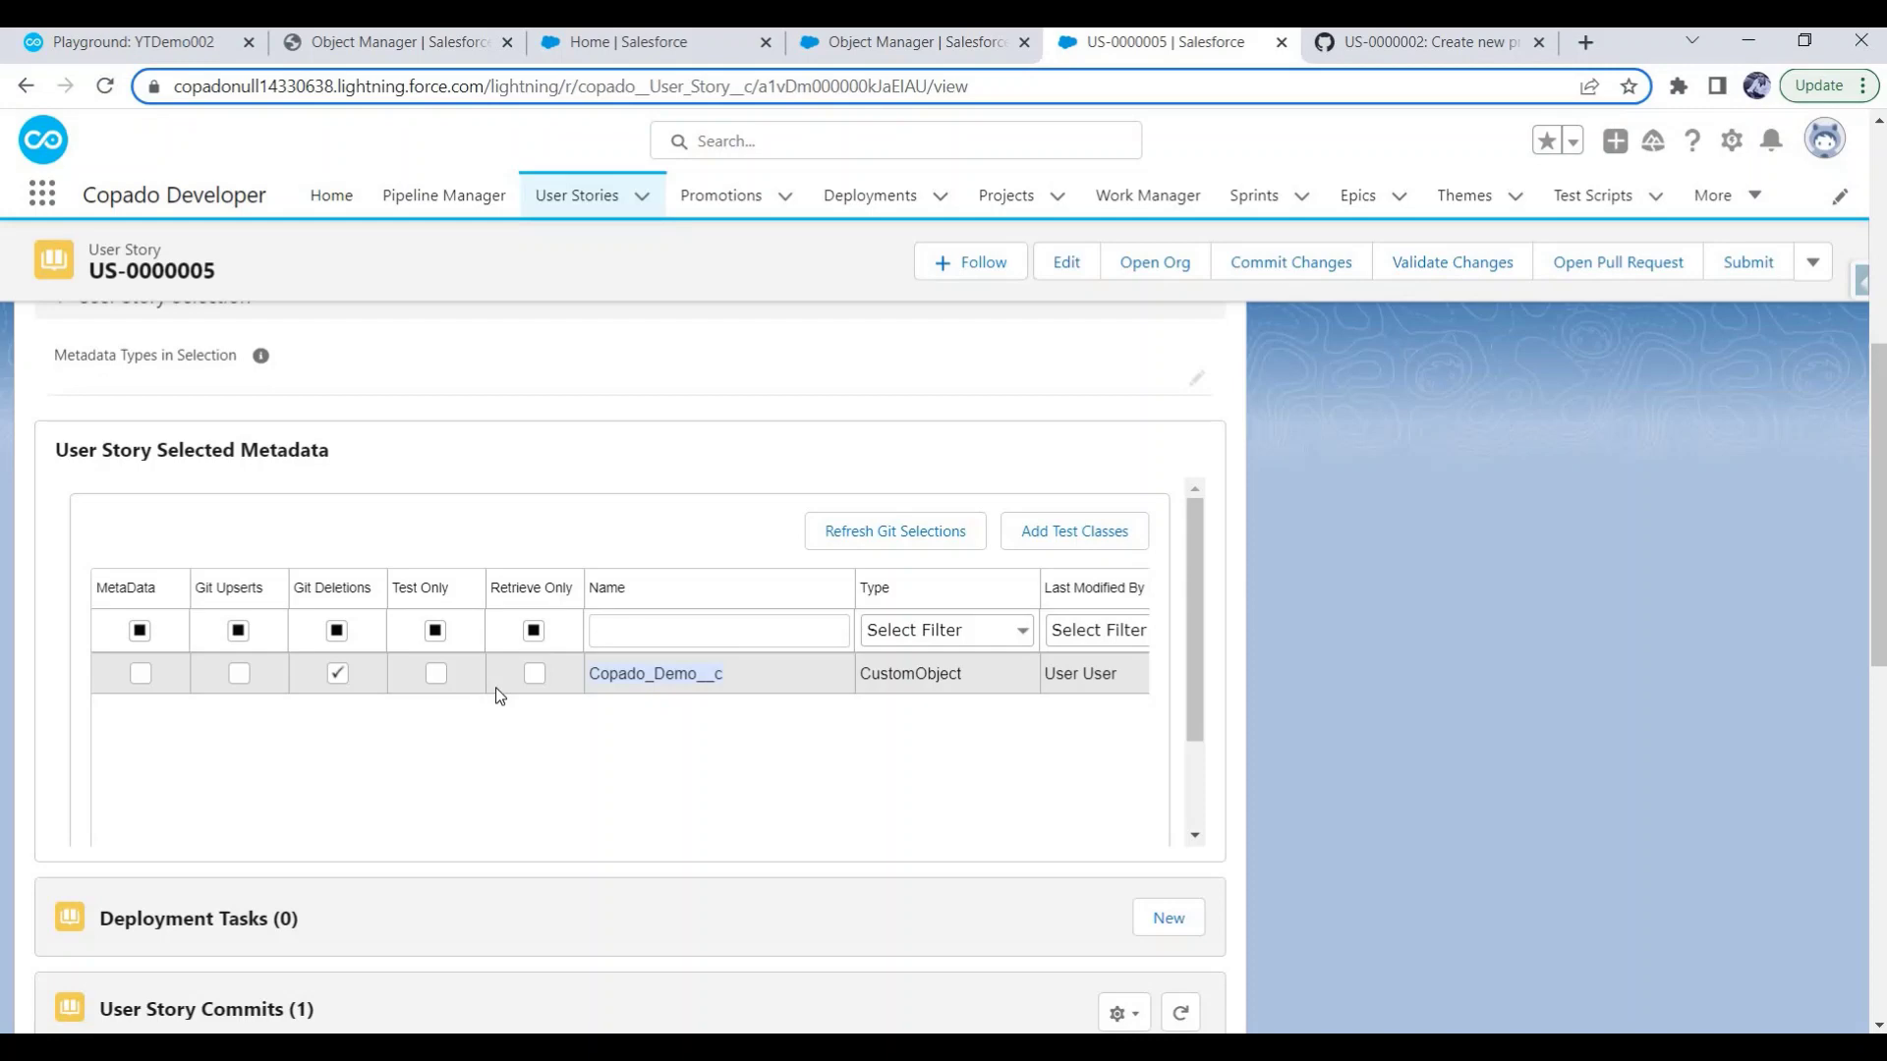
scroll(580, 534, "up", 6)
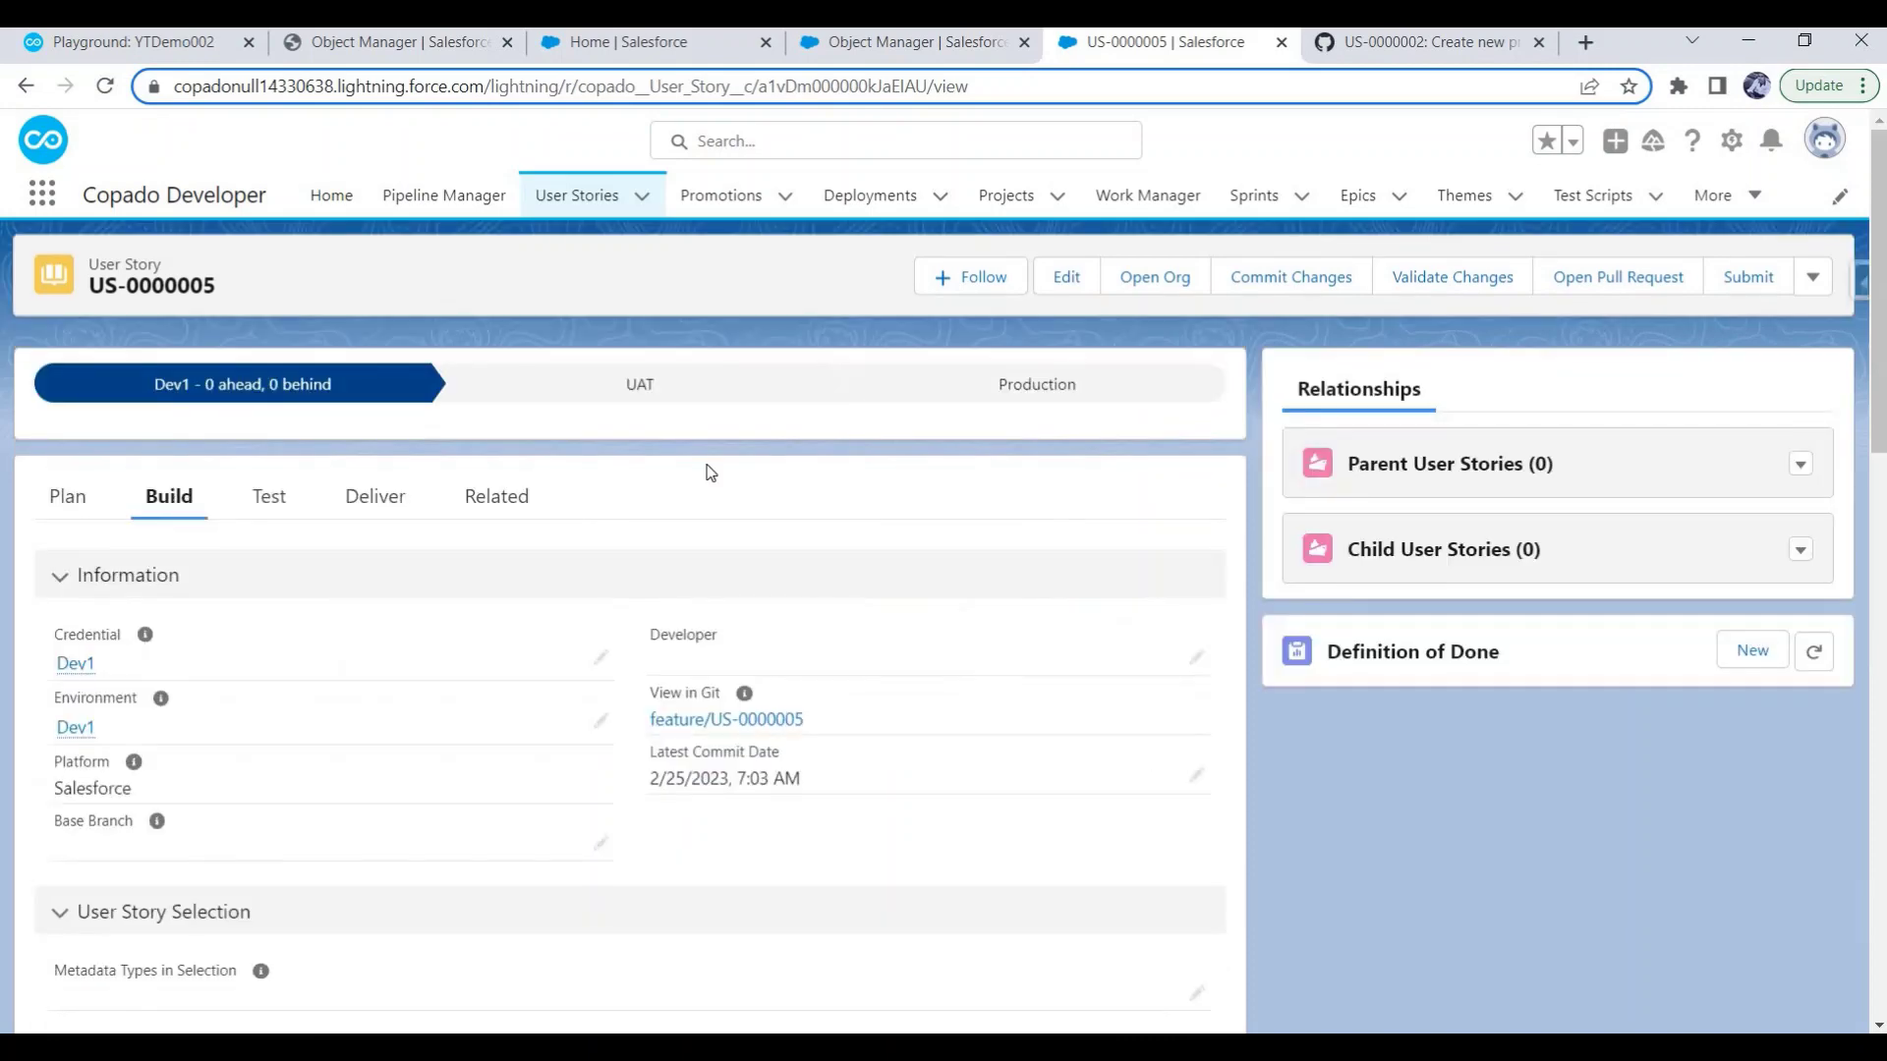
Enable Promote and Deploy in the user story's delivery details and save the record.
left_click(405, 497)
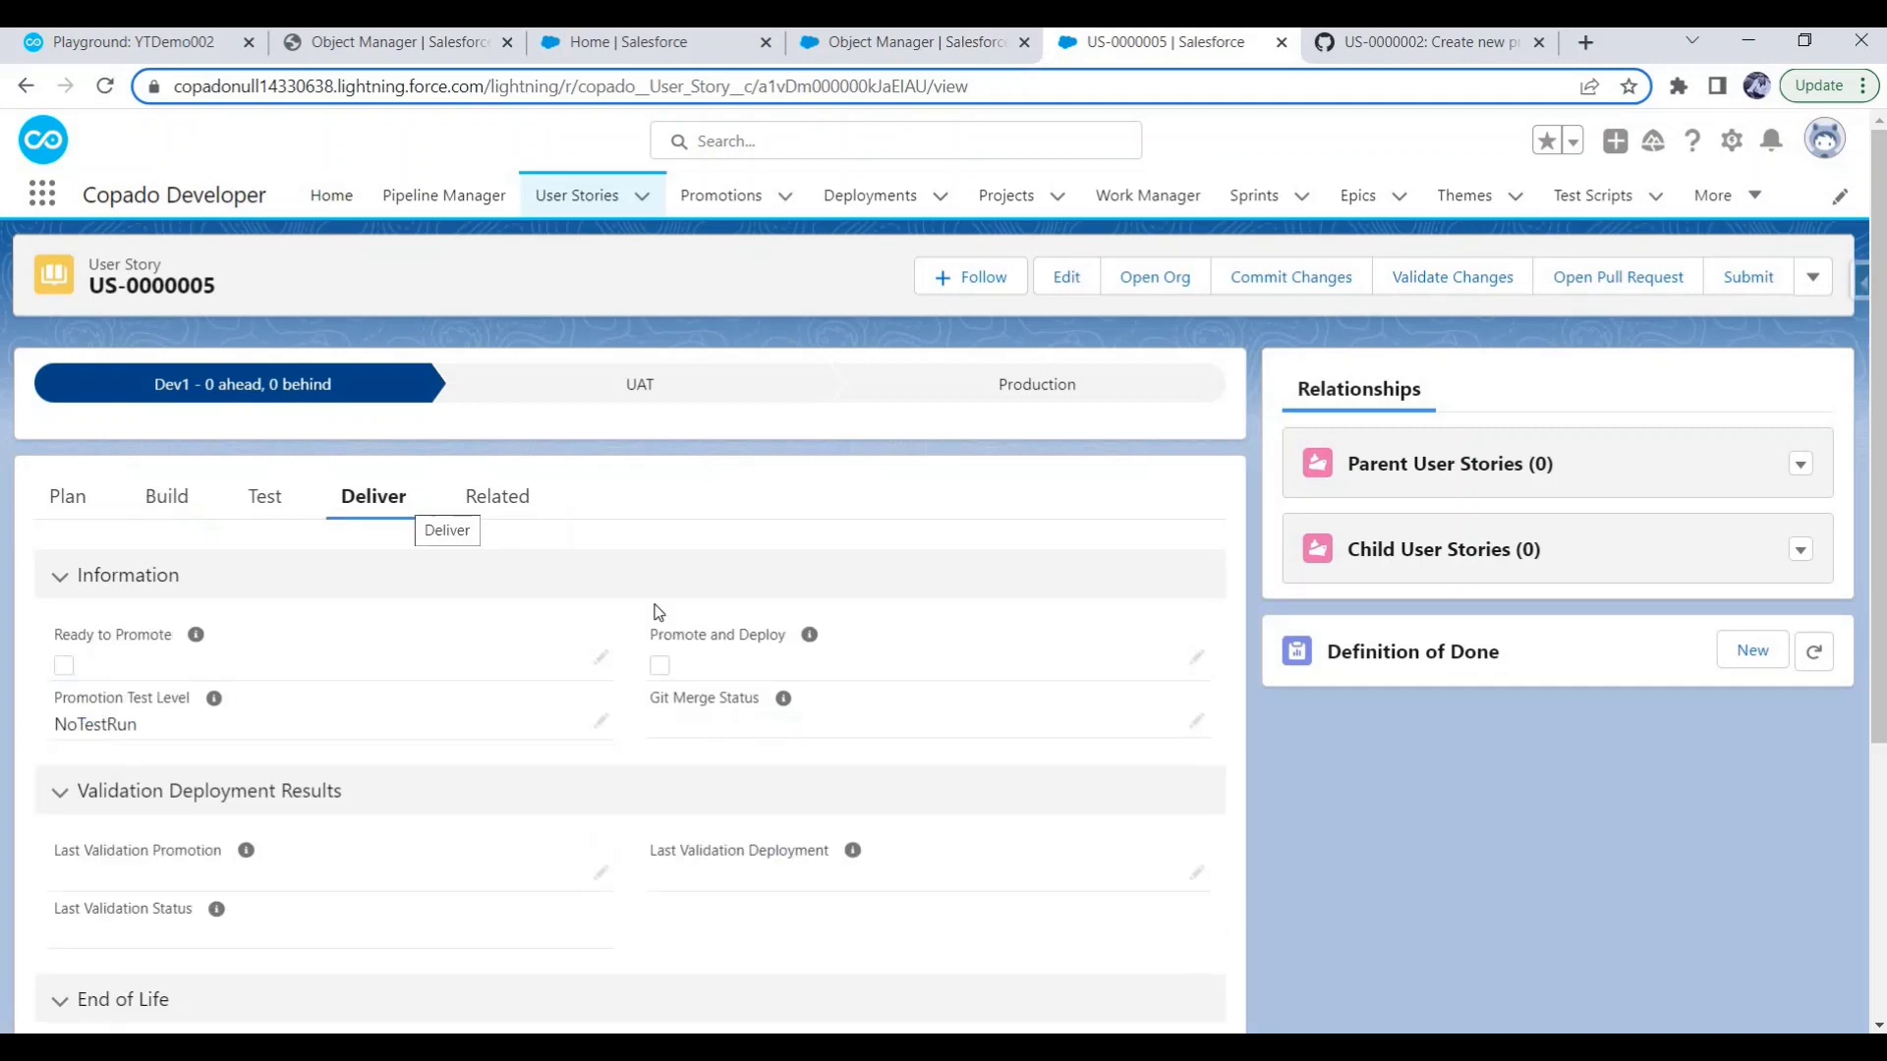
left_click(658, 669)
scroll(836, 884, "down", 6)
left_click(988, 996)
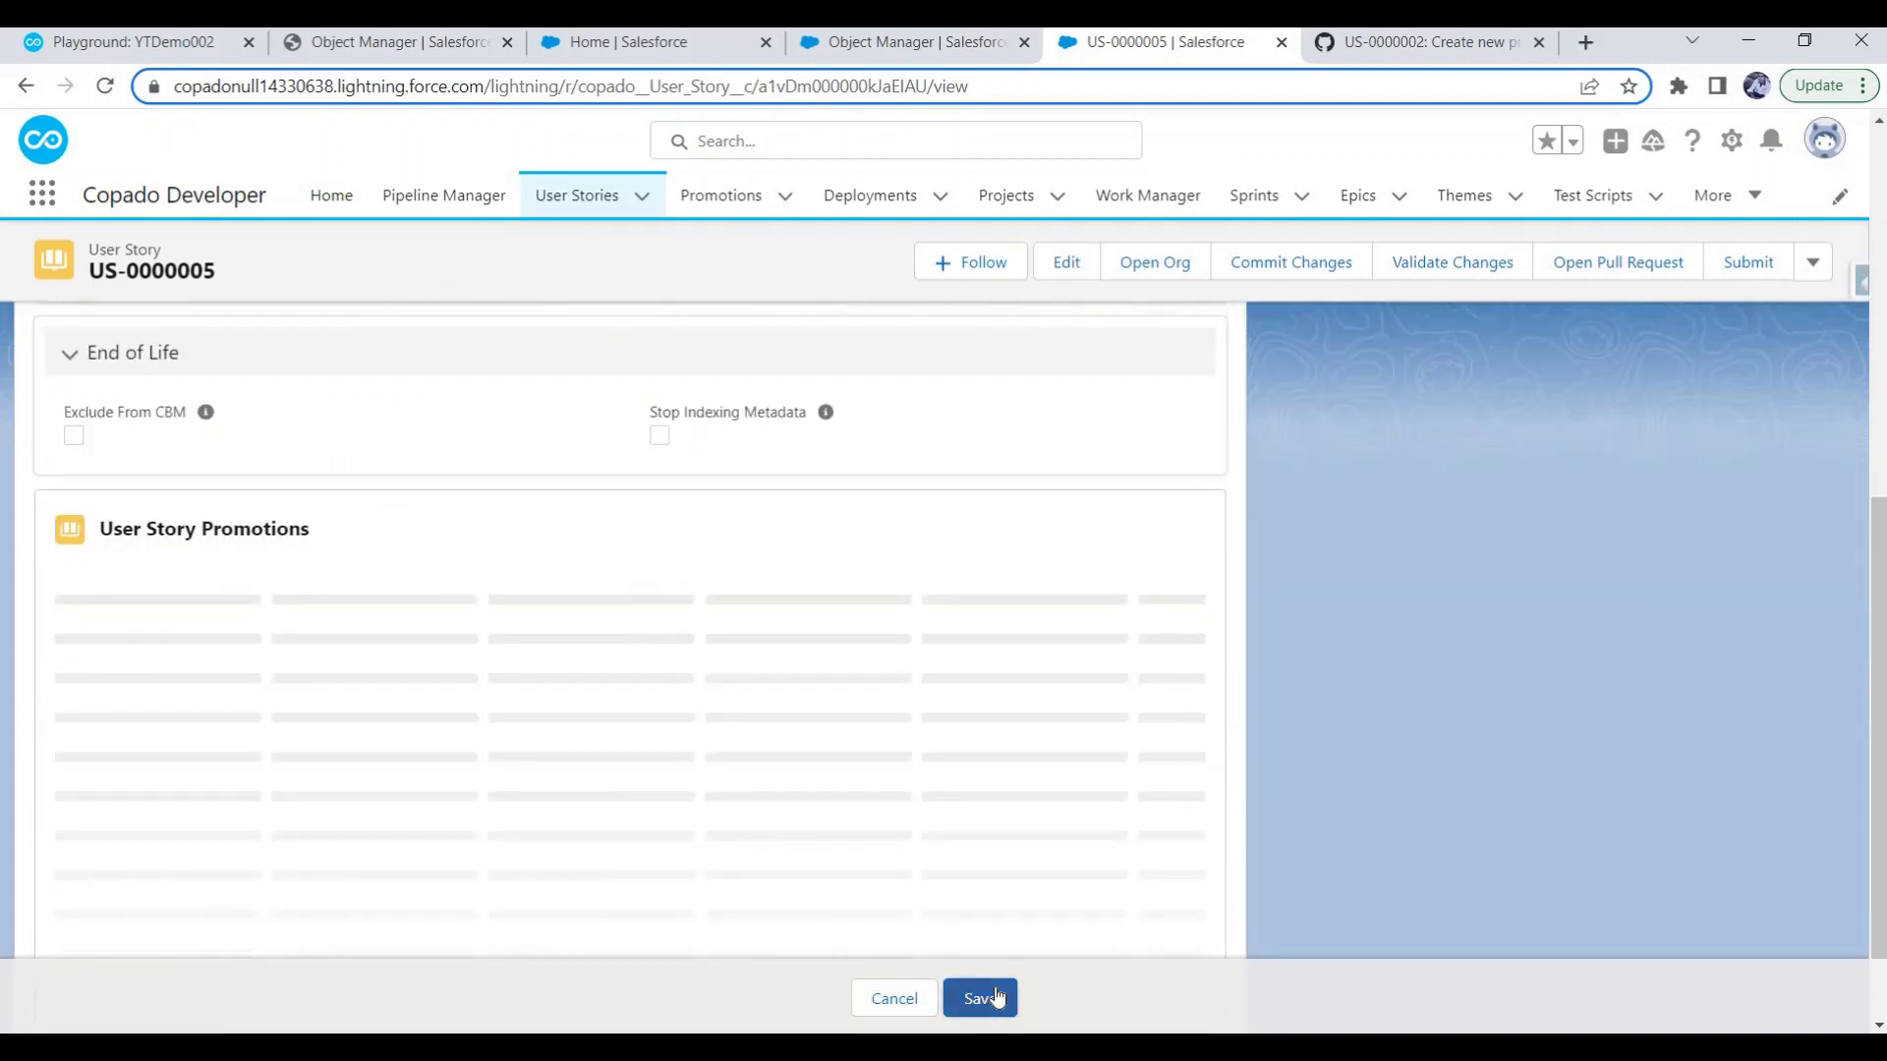
scroll(1210, 599, "up", 6)
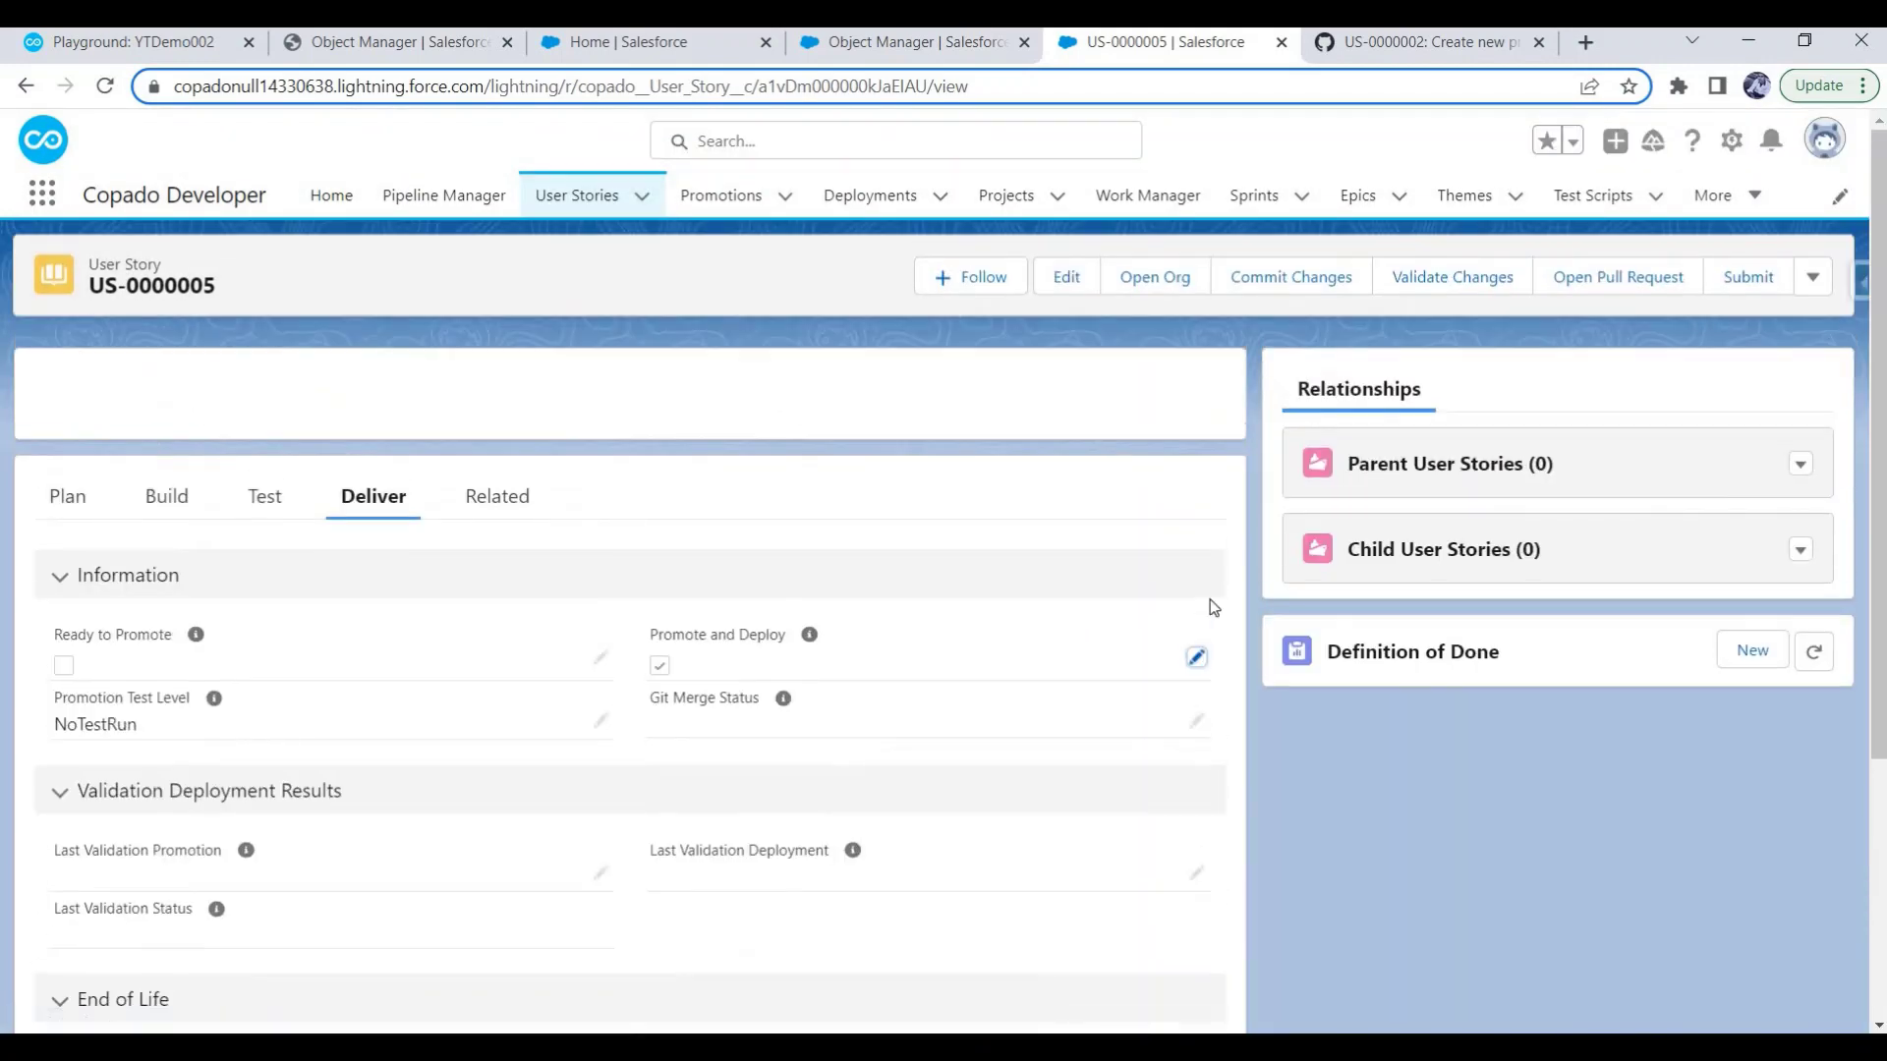
Show all Copado deployments and open the deployment of US-0000005 to UAT.
left_click(871, 195)
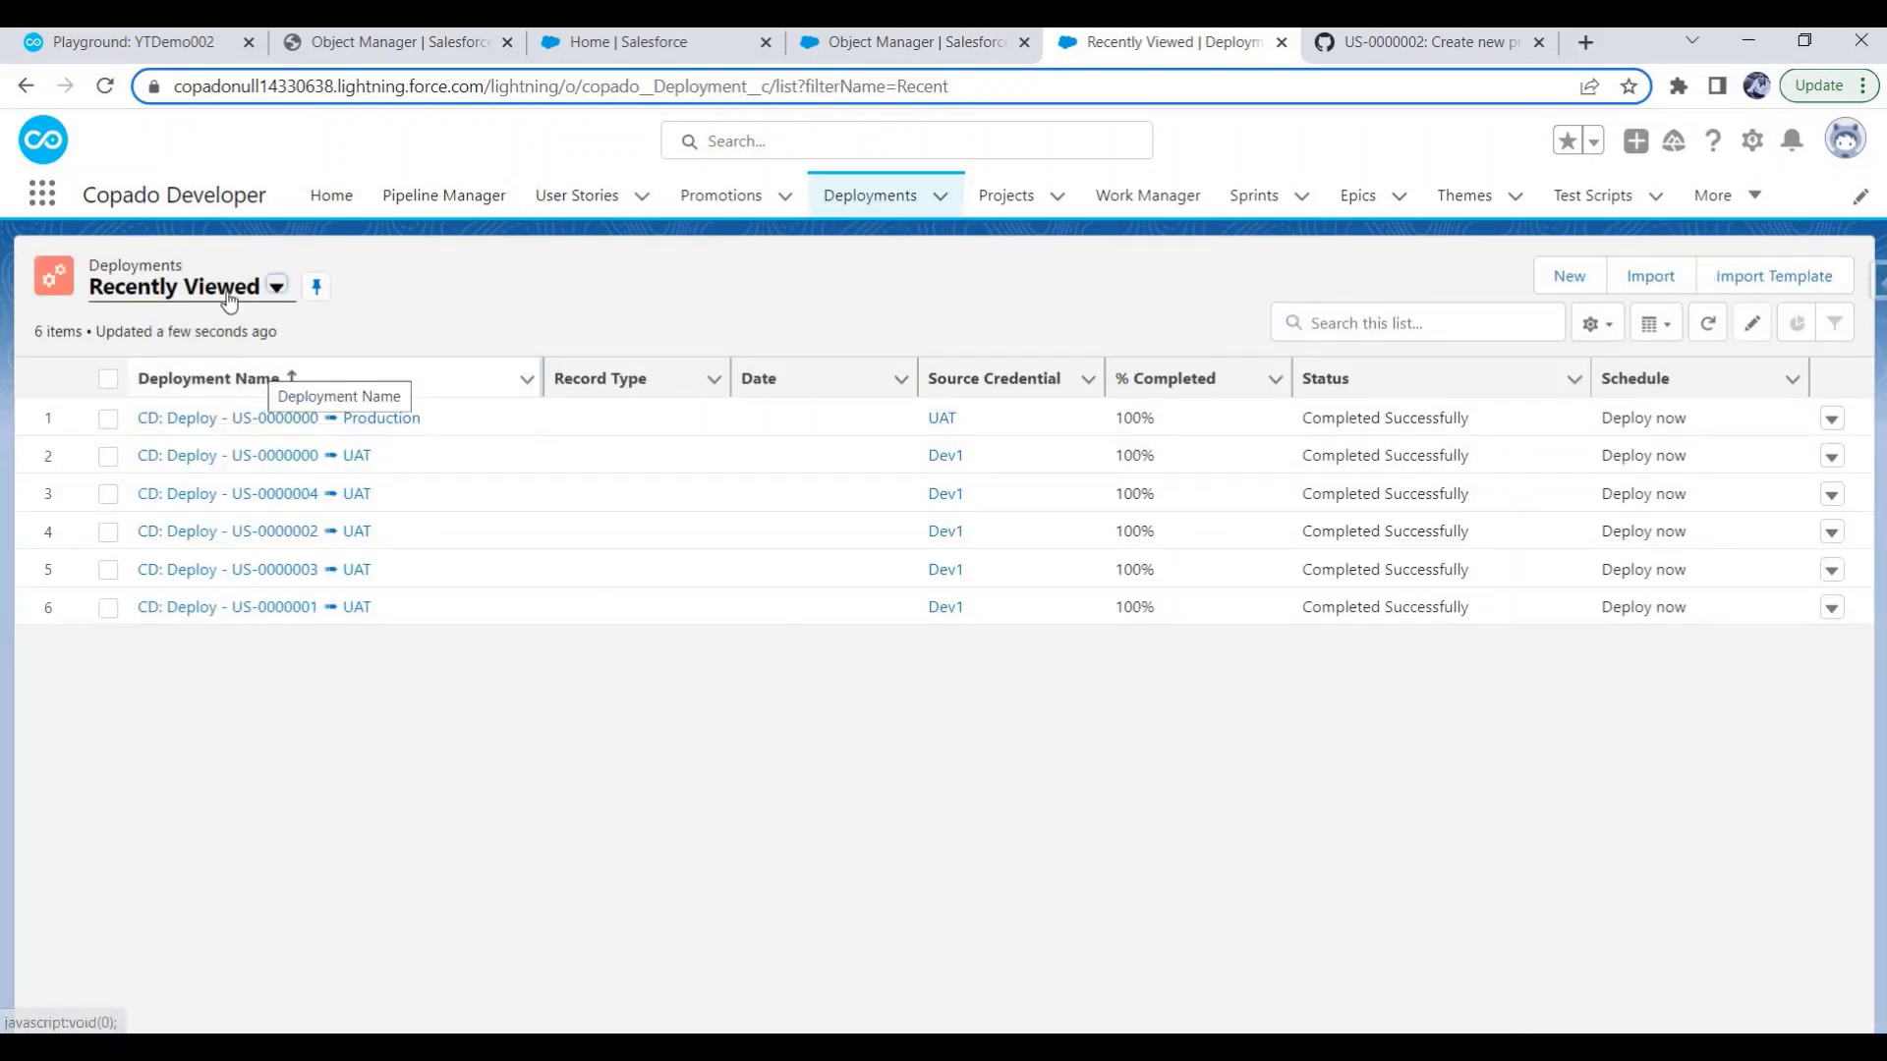
left_click(233, 289)
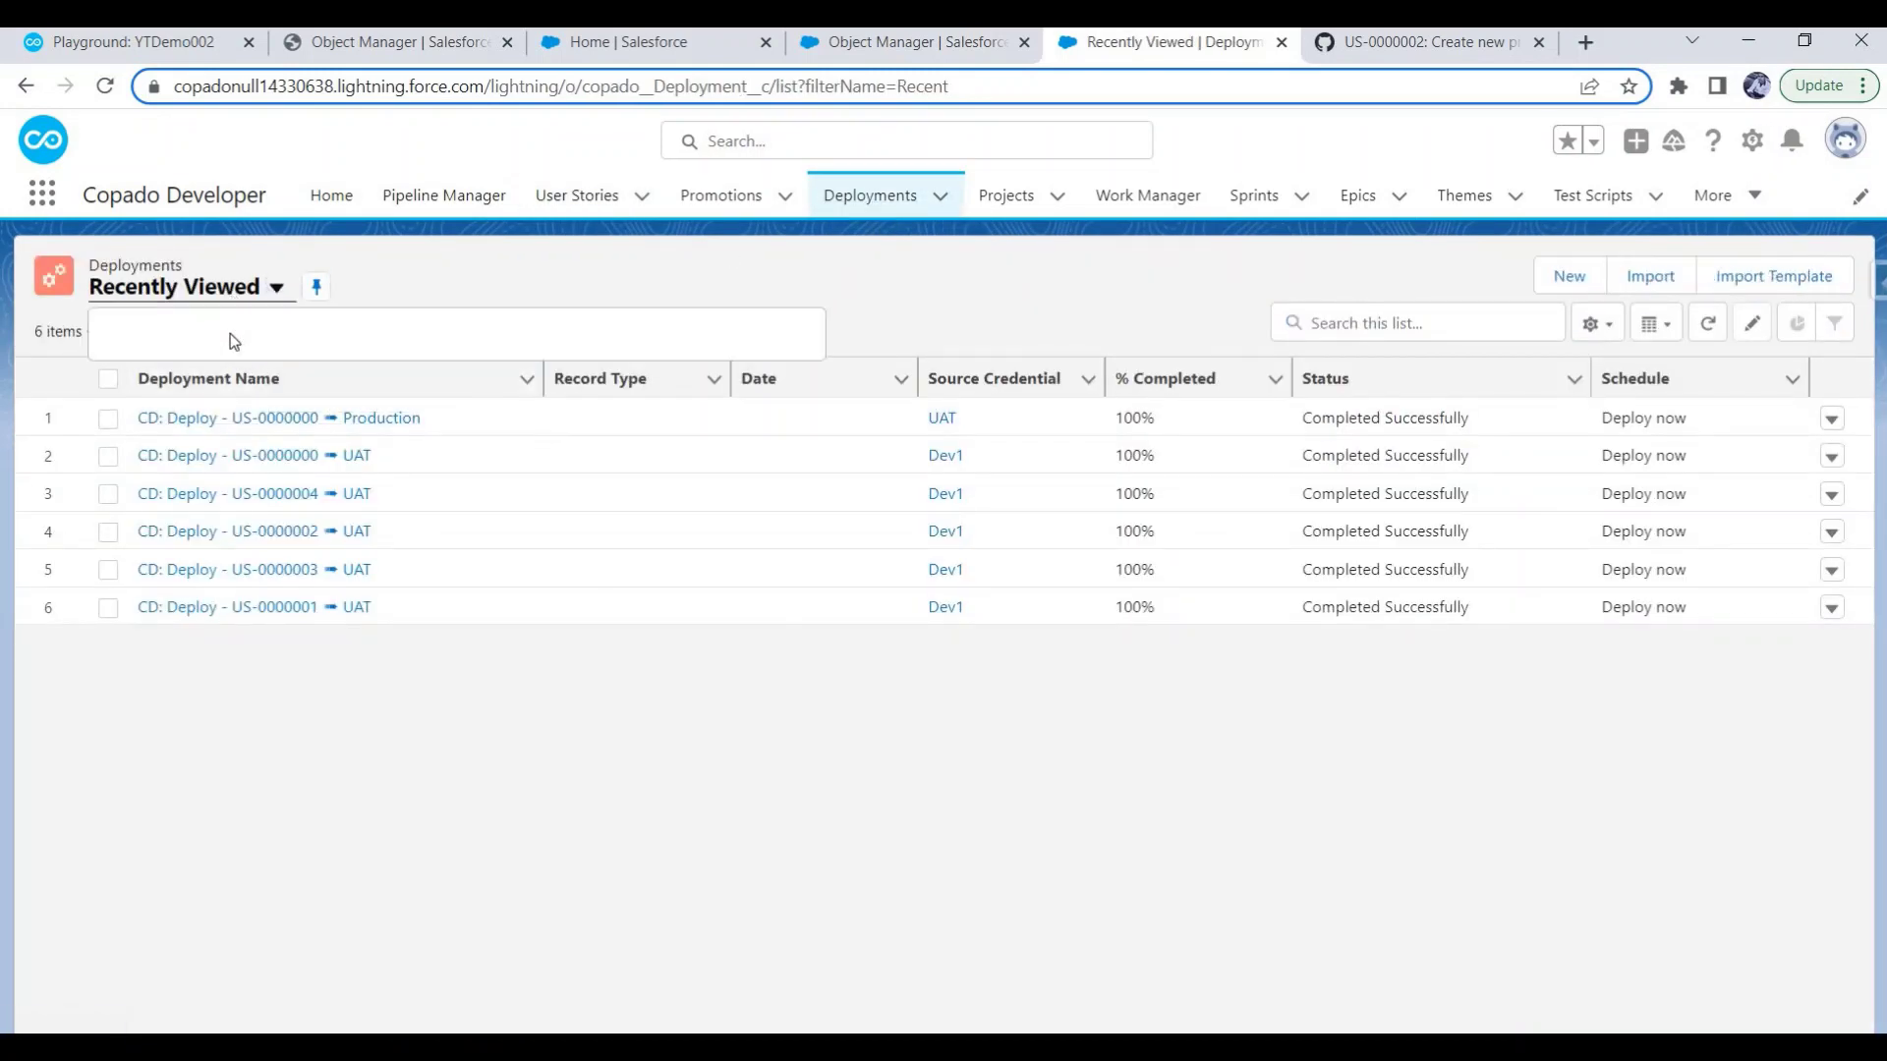
left_click(148, 372)
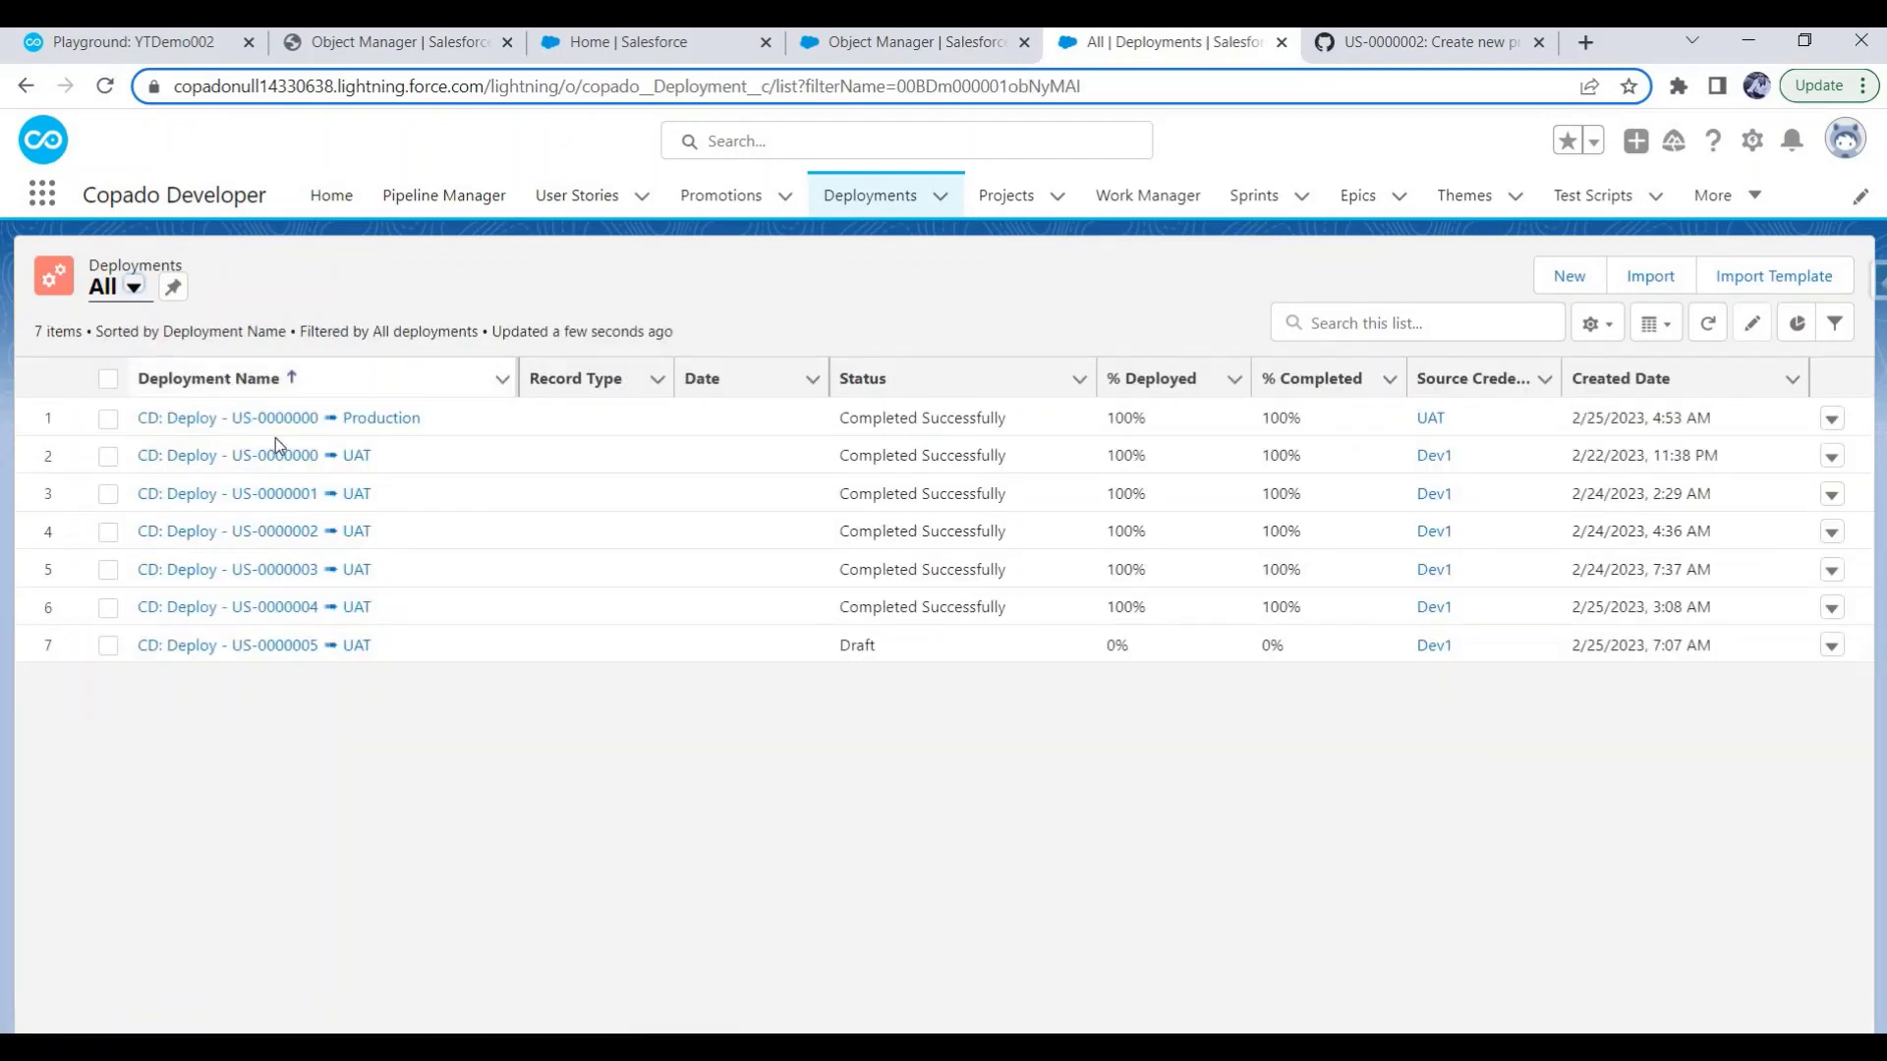
left_click(290, 647)
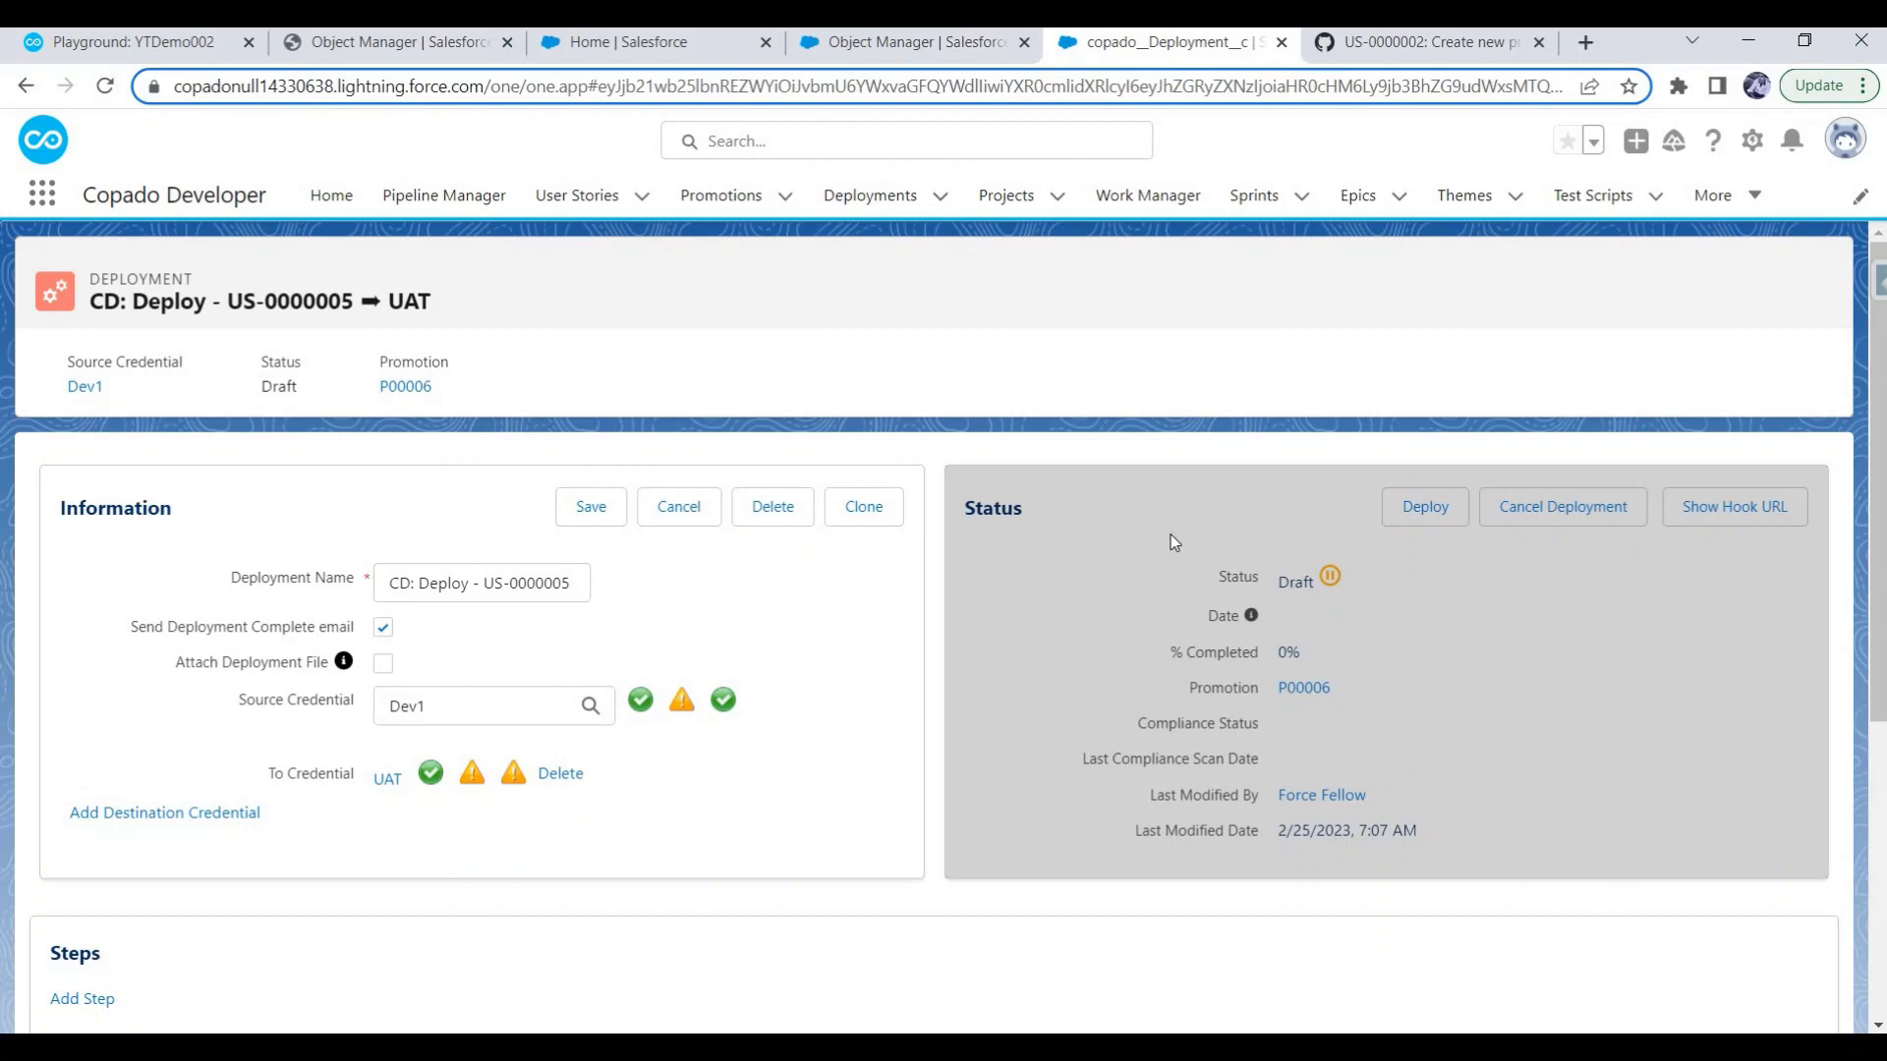
Reload the US-0000005 deployment page and check its status.
left_click(1218, 91)
key("Return")
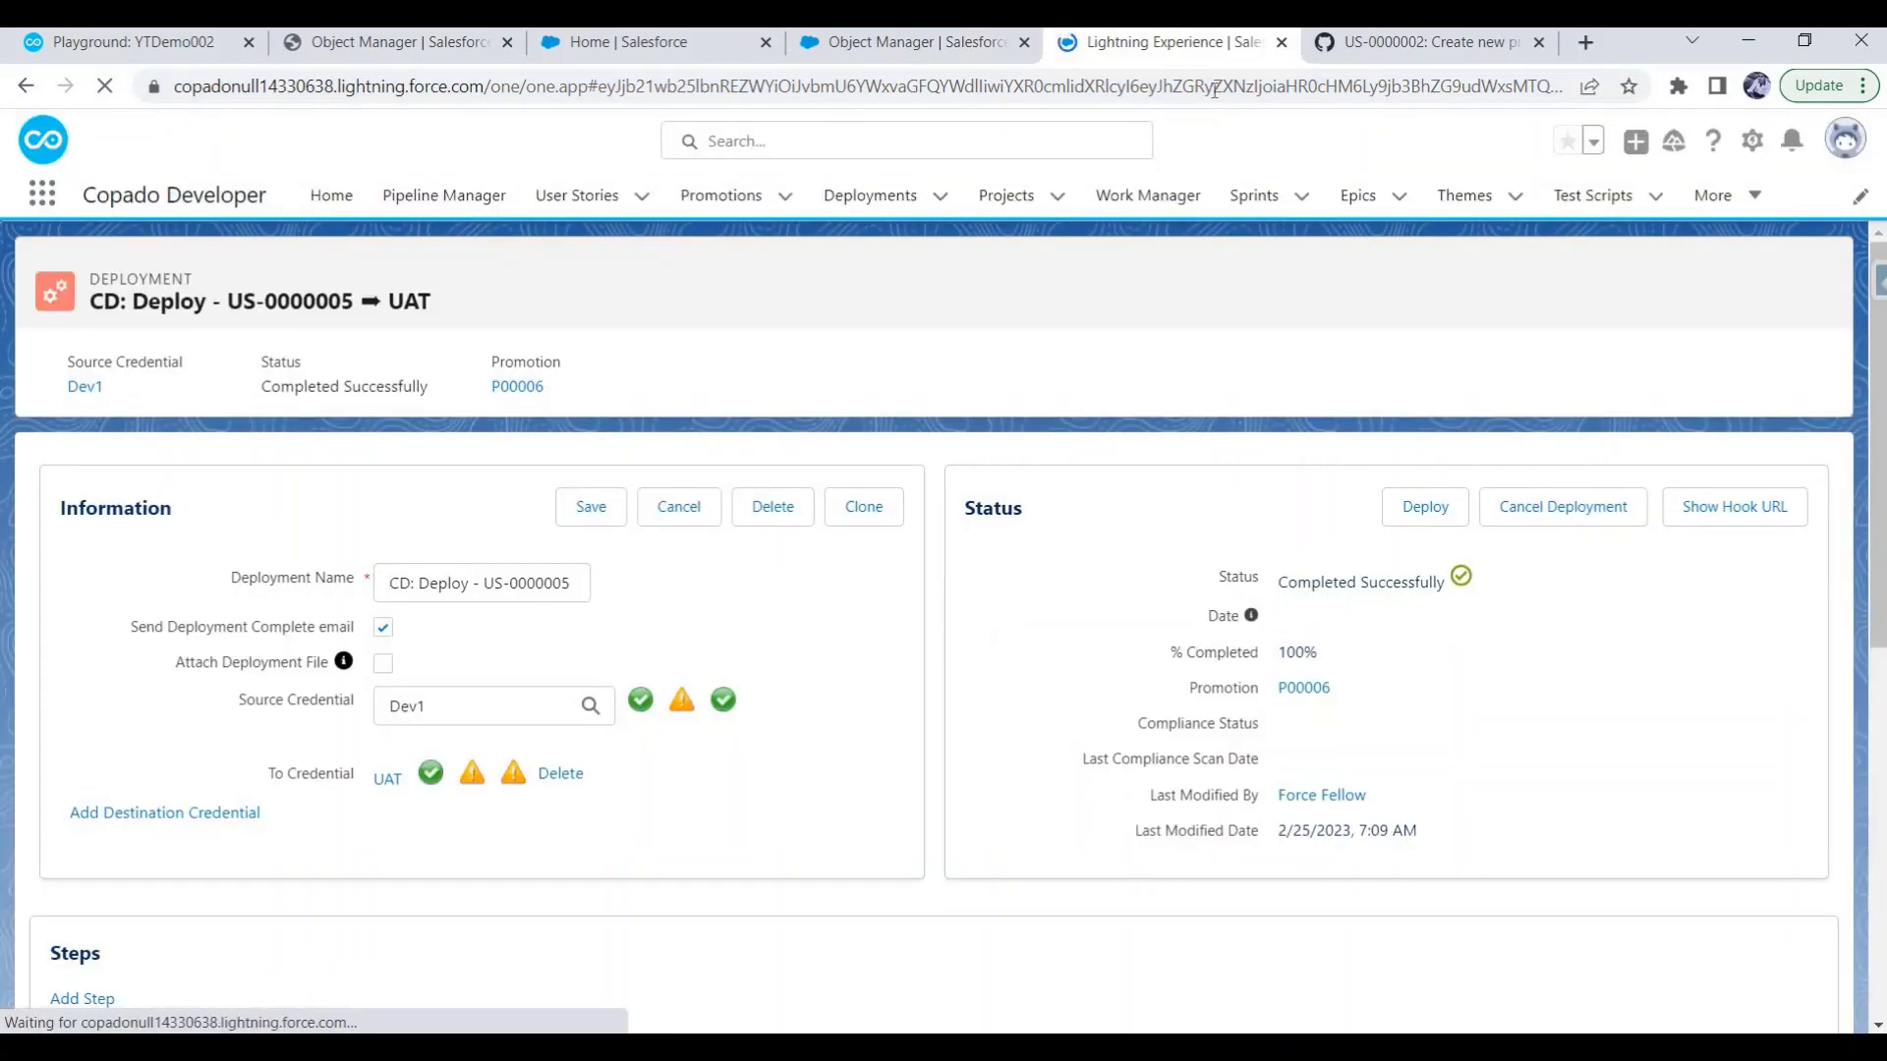
double_click(1296, 587)
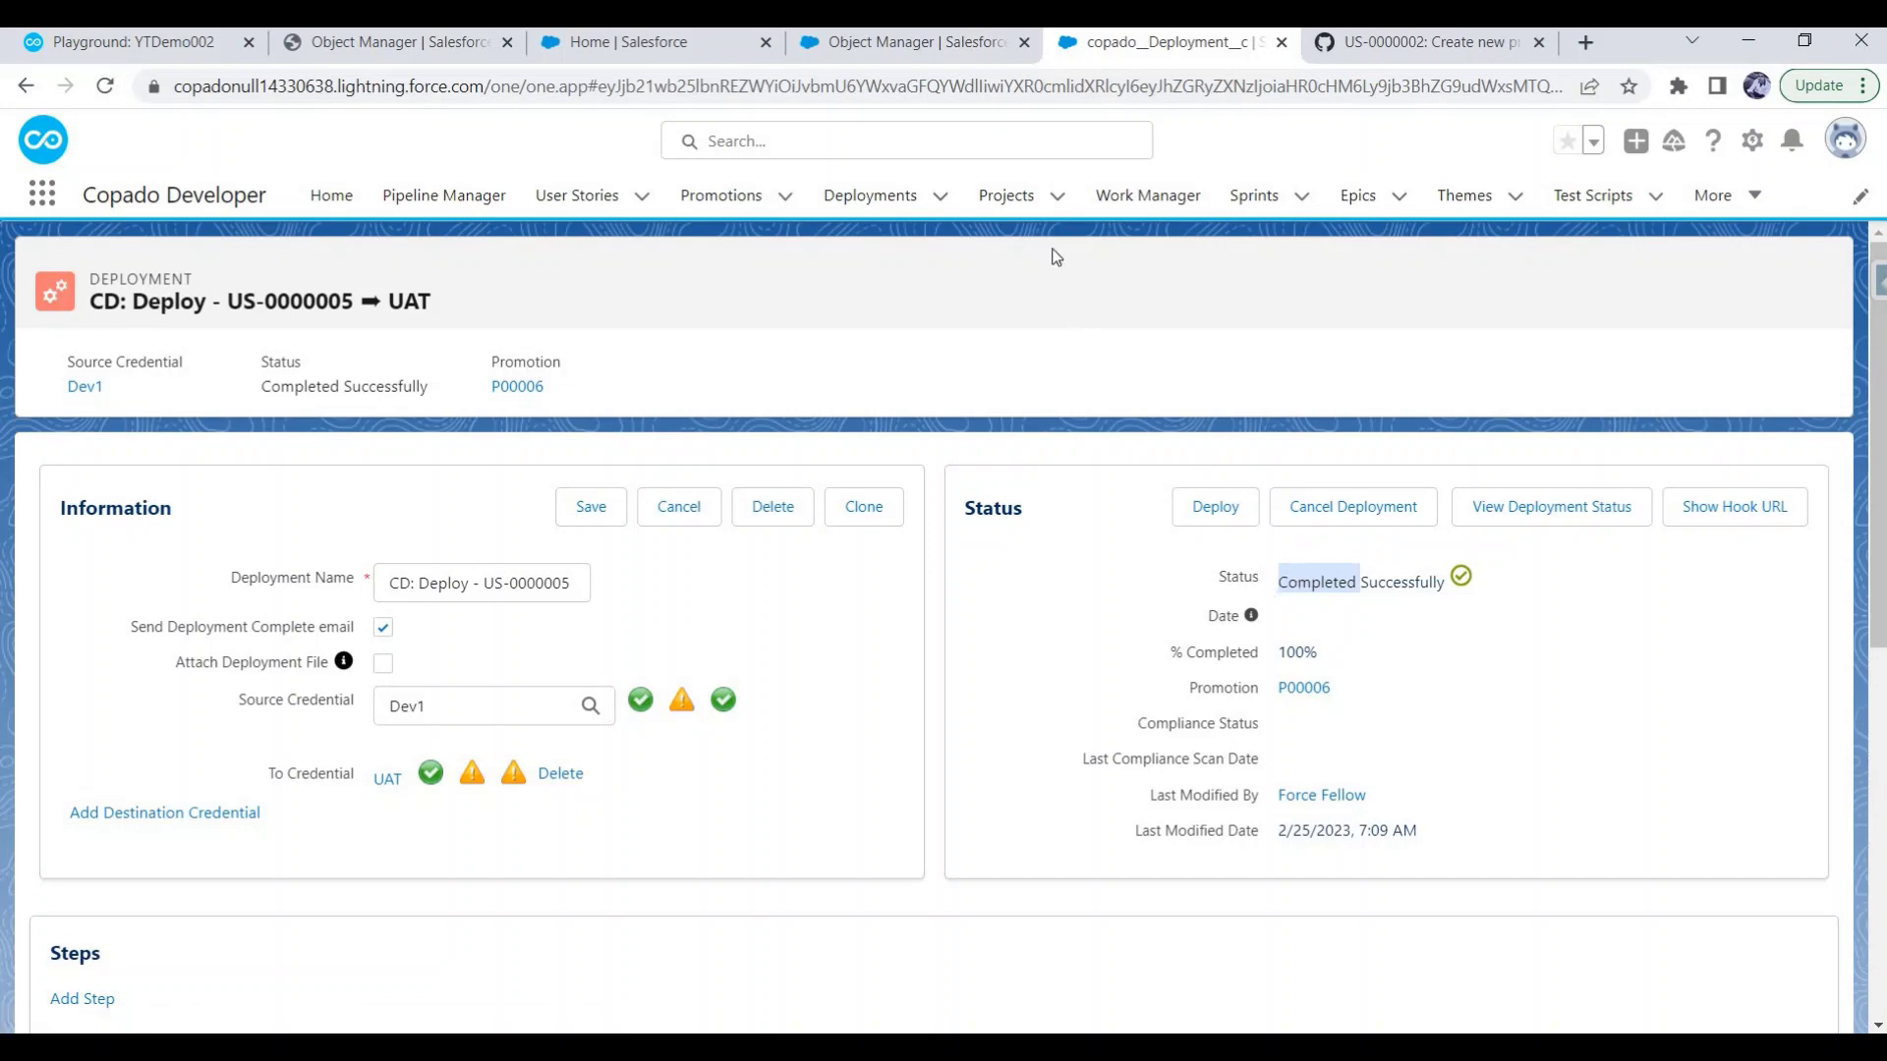
Reload the UAT org's Object Manager and search it for "demo" to verify the custom object's deletion.
left_click(965, 44)
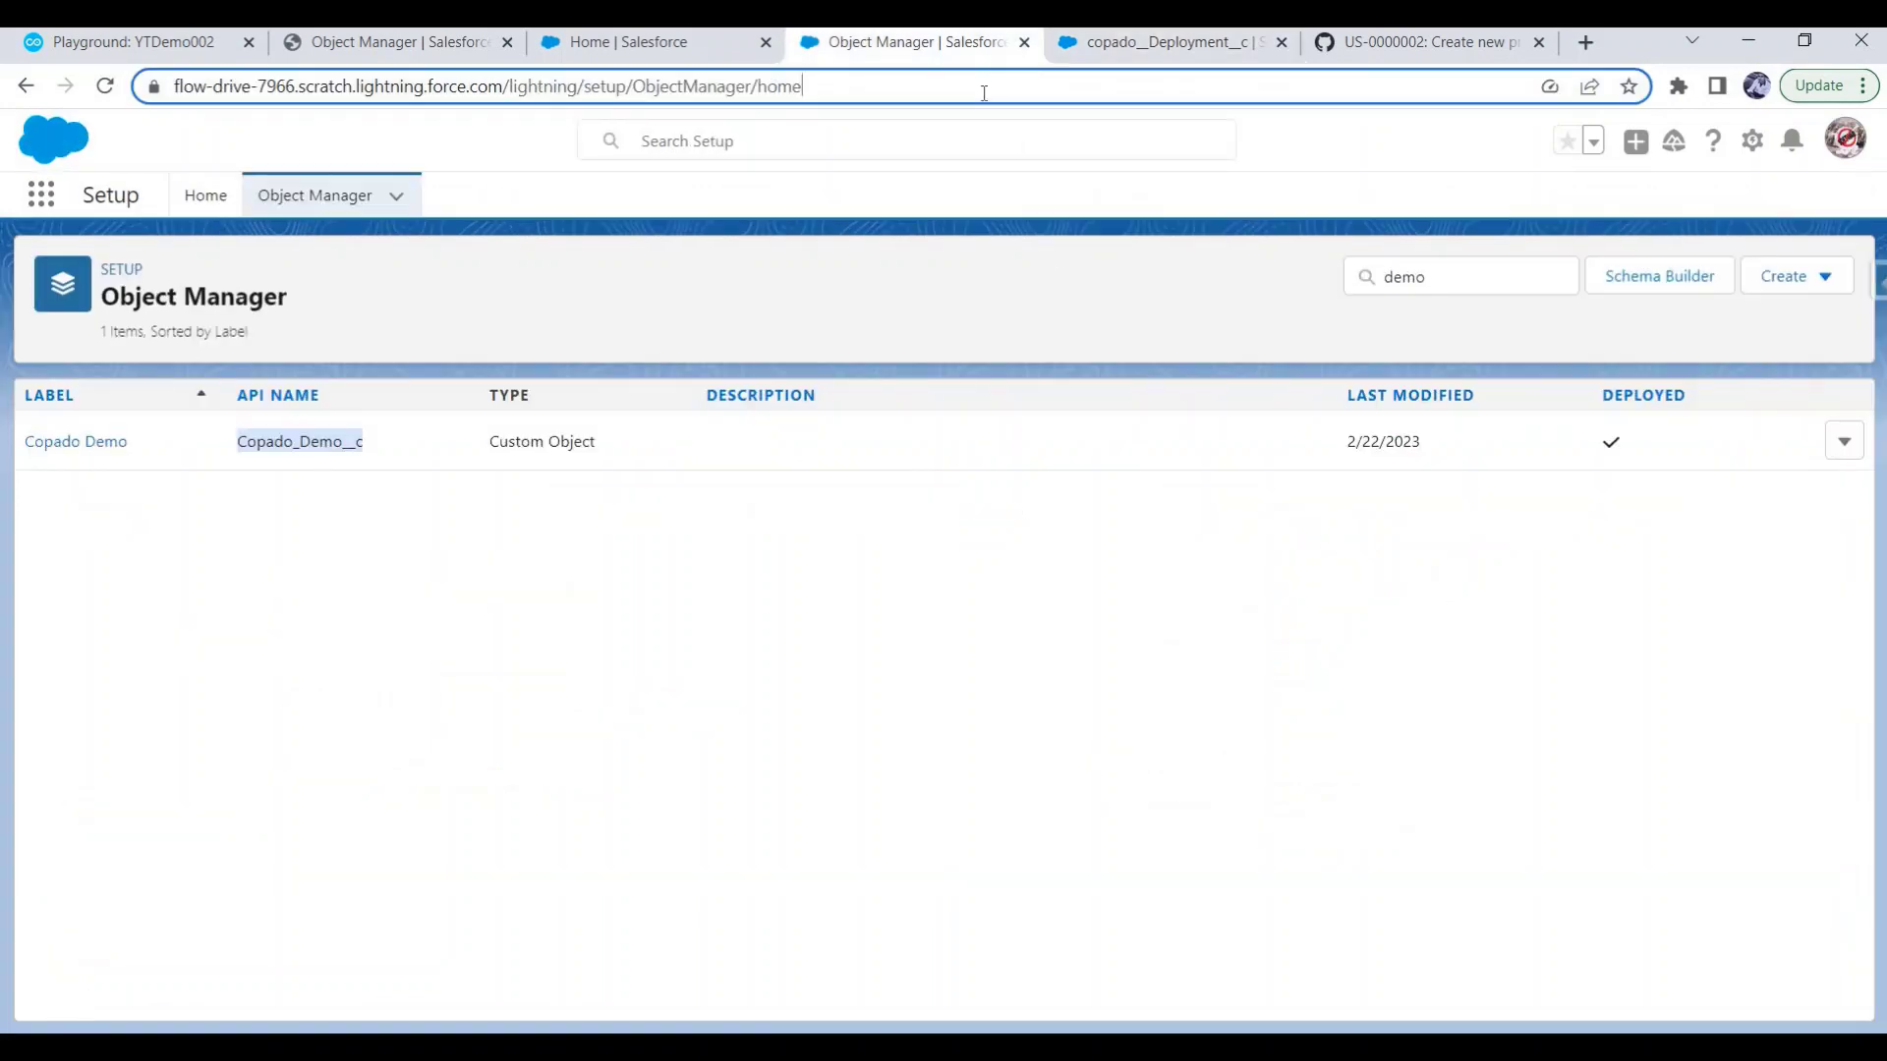
left_click(985, 87)
key("Return")
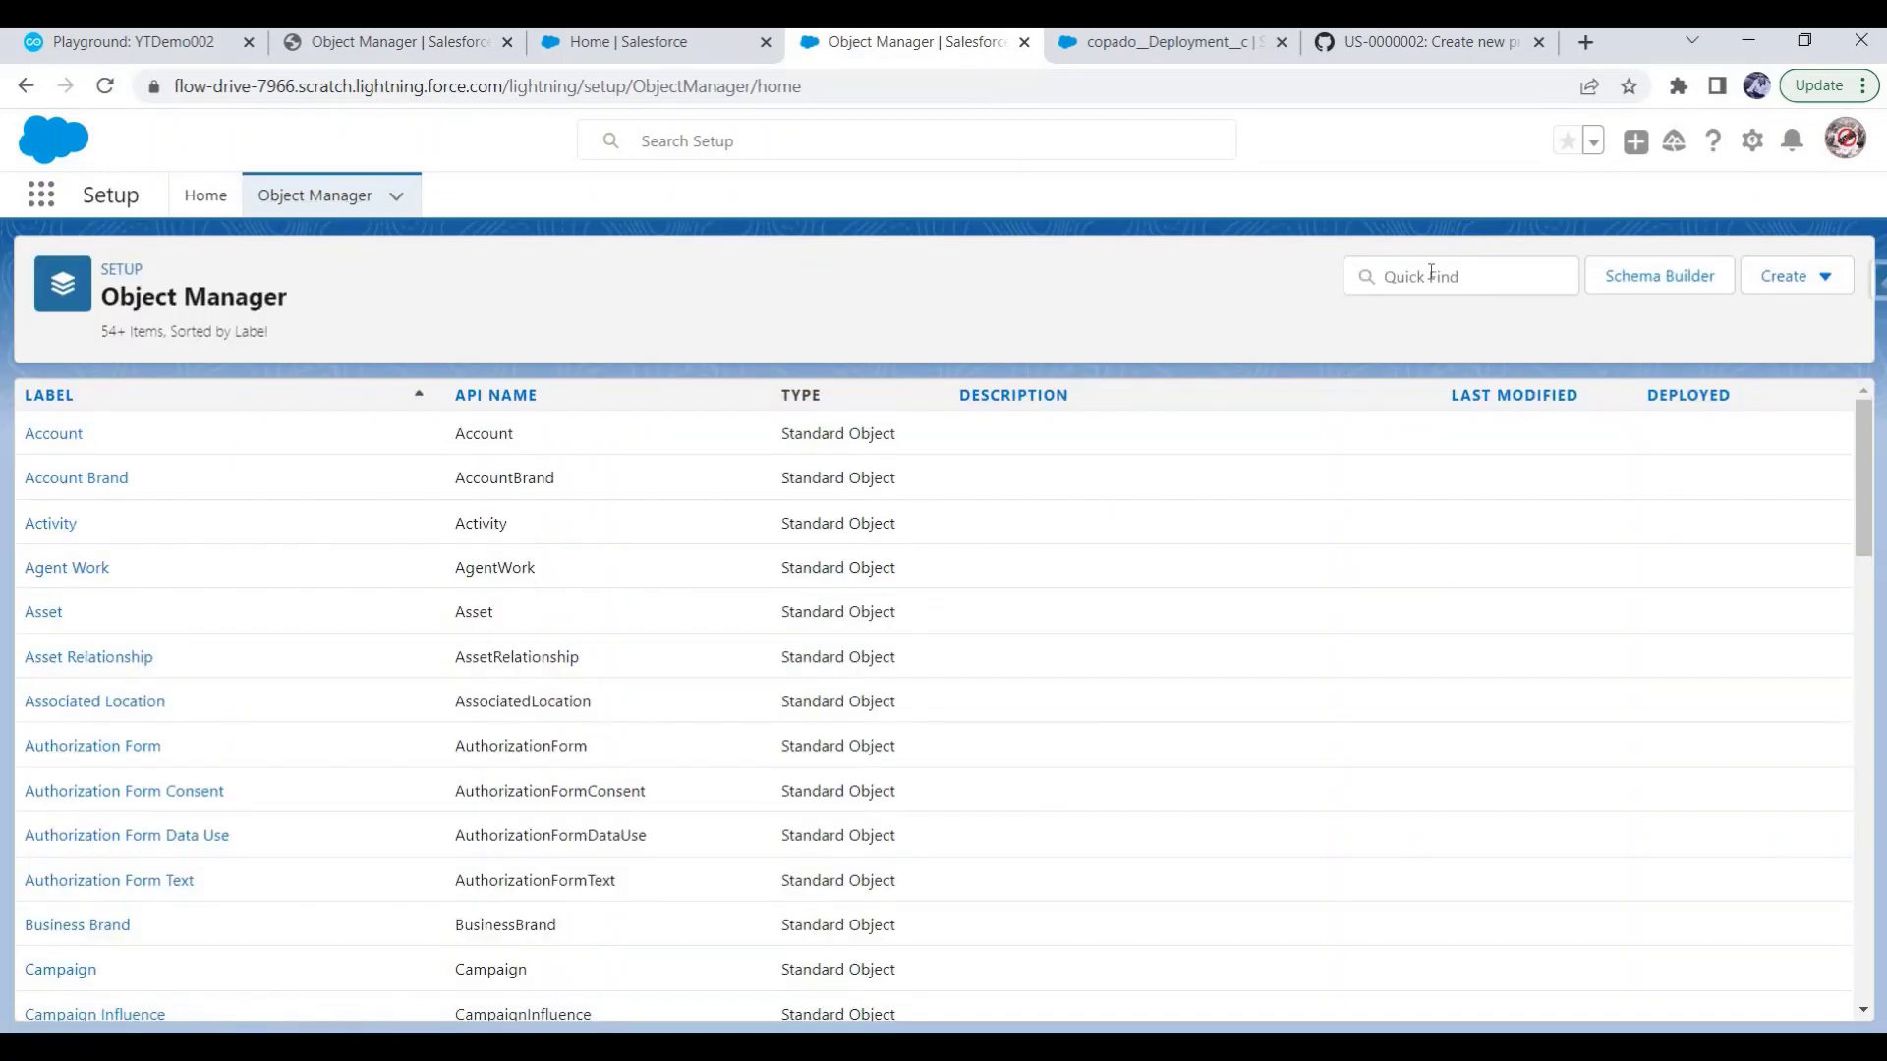
left_click(1430, 275)
type("demo")
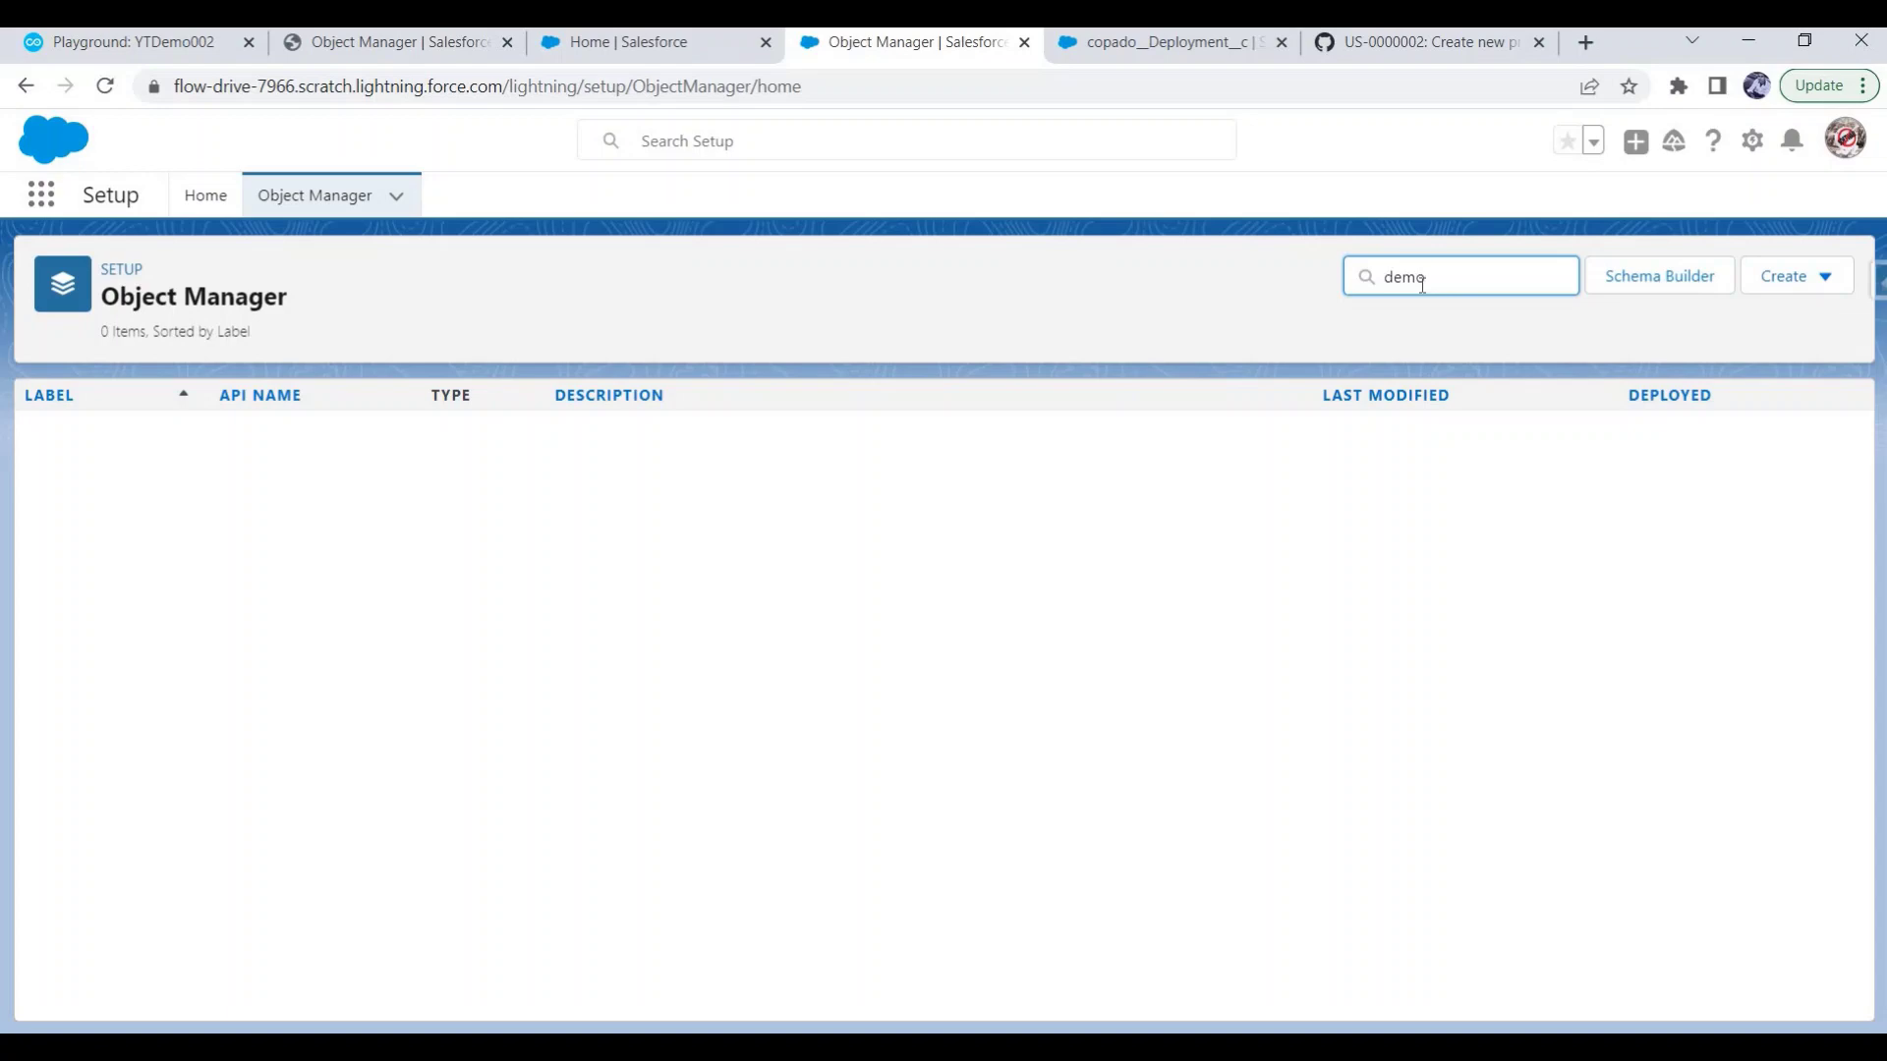
Switch to the Copado Deployment Scenarios workbook in Excel to review the listed use cases.
key("alt+Tab")
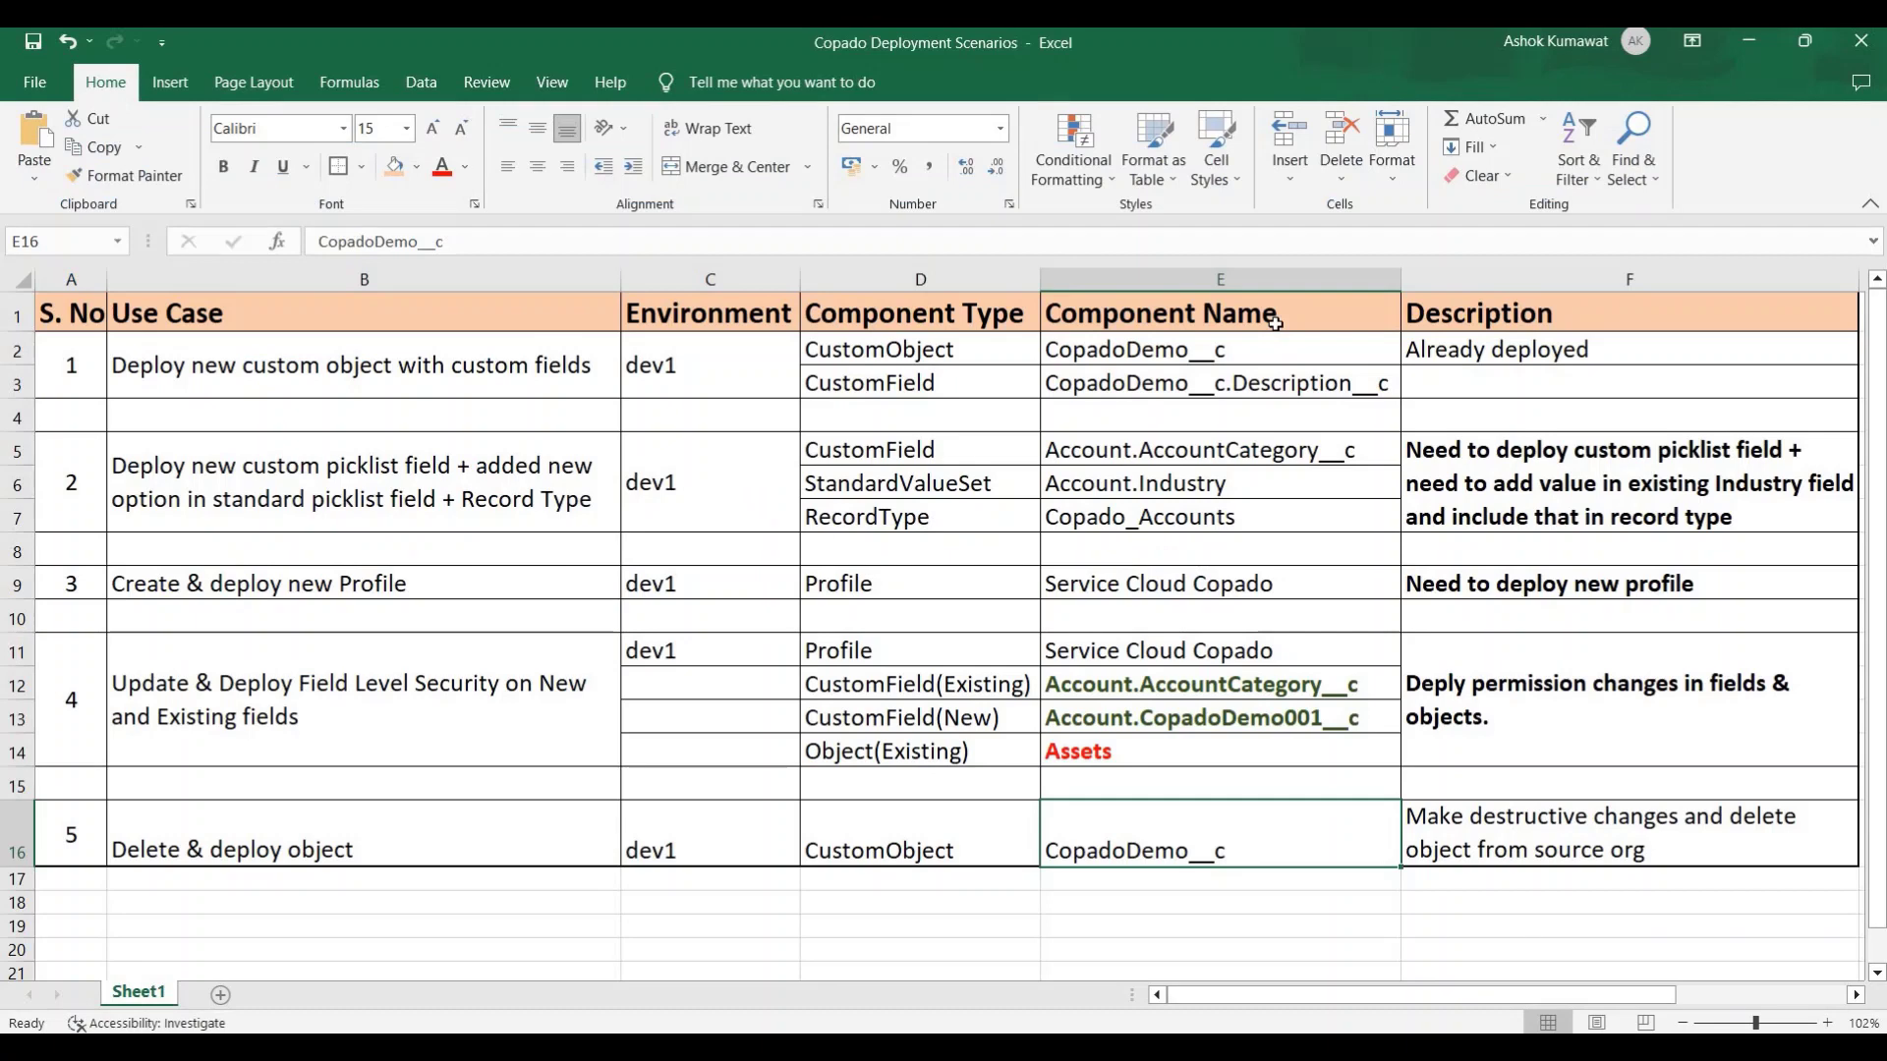